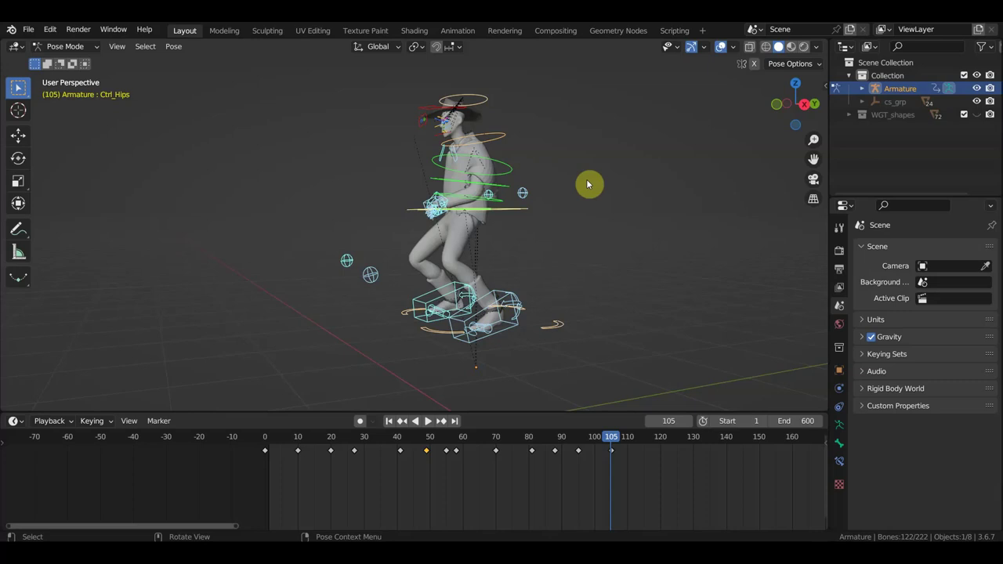
Orbit around the animated character and scrub its animation, ending in a side orthographic view.
middle_drag(510, 217, 452, 216)
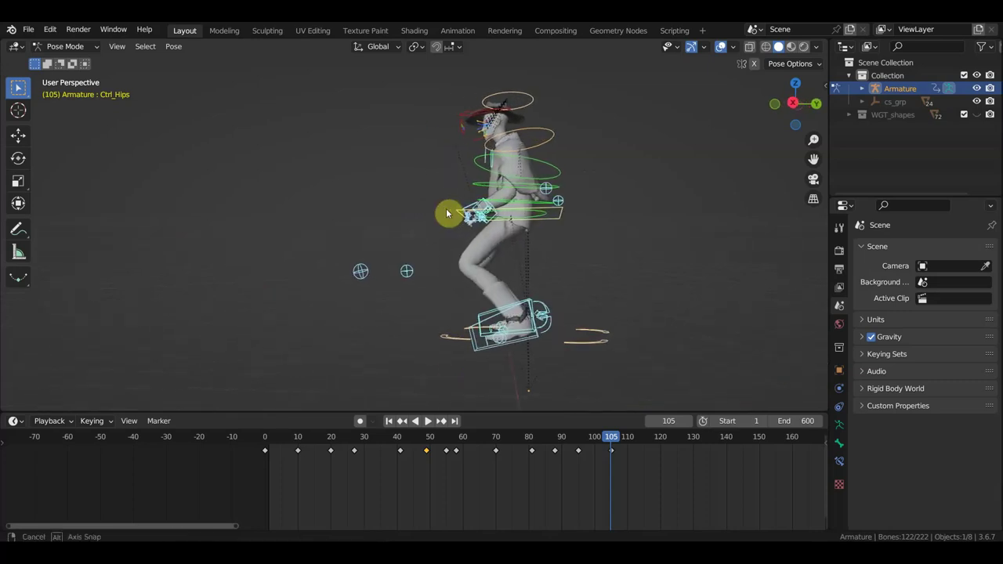
mouse_move(614, 448)
mouse_down()
mouse_move(307, 442)
mouse_move(502, 442)
mouse_move(610, 466)
mouse_move(595, 444)
mouse_move(332, 429)
mouse_move(538, 437)
mouse_up()
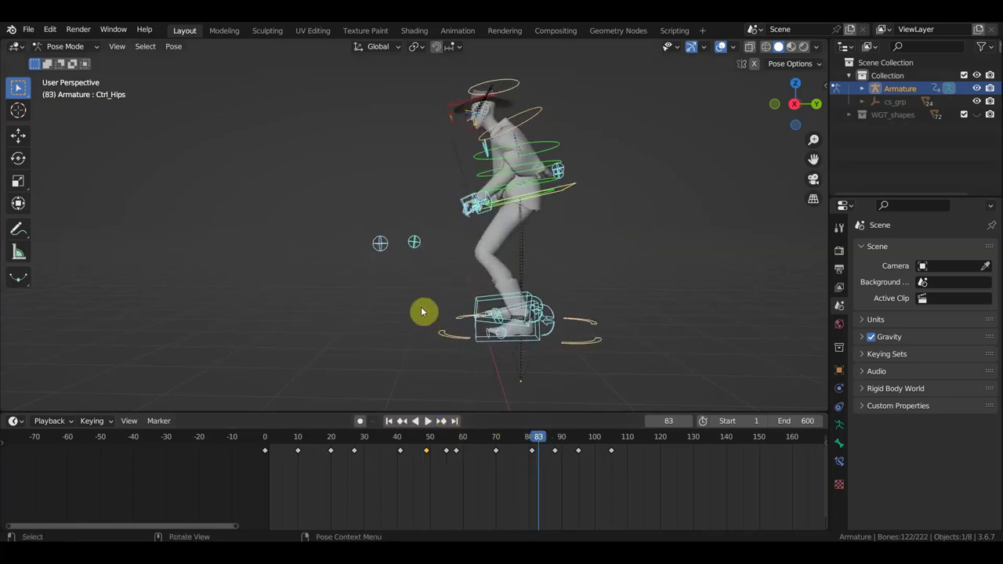
middle_drag(421, 311, 426, 305)
key(KP_3)
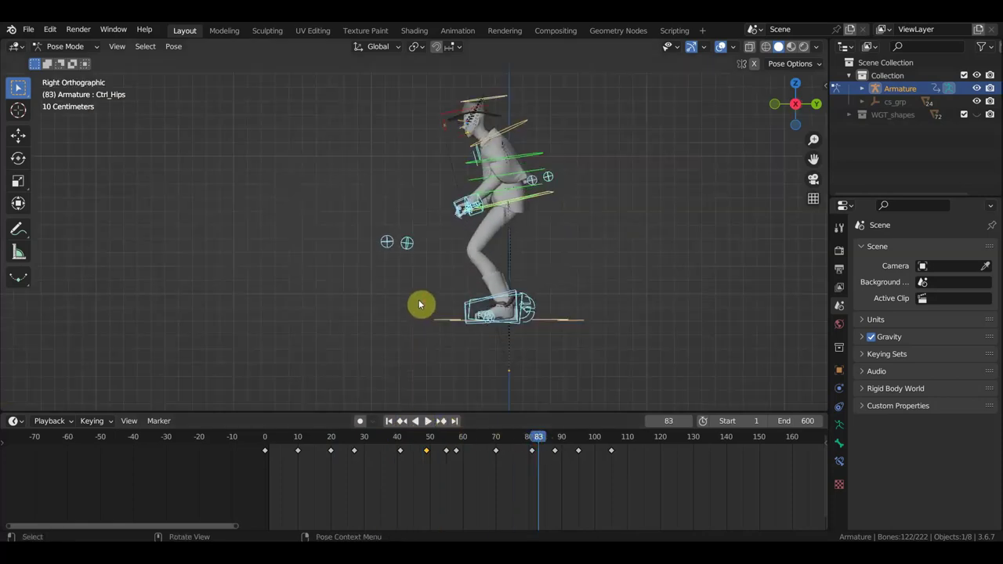
scroll(428, 296, down, 2)
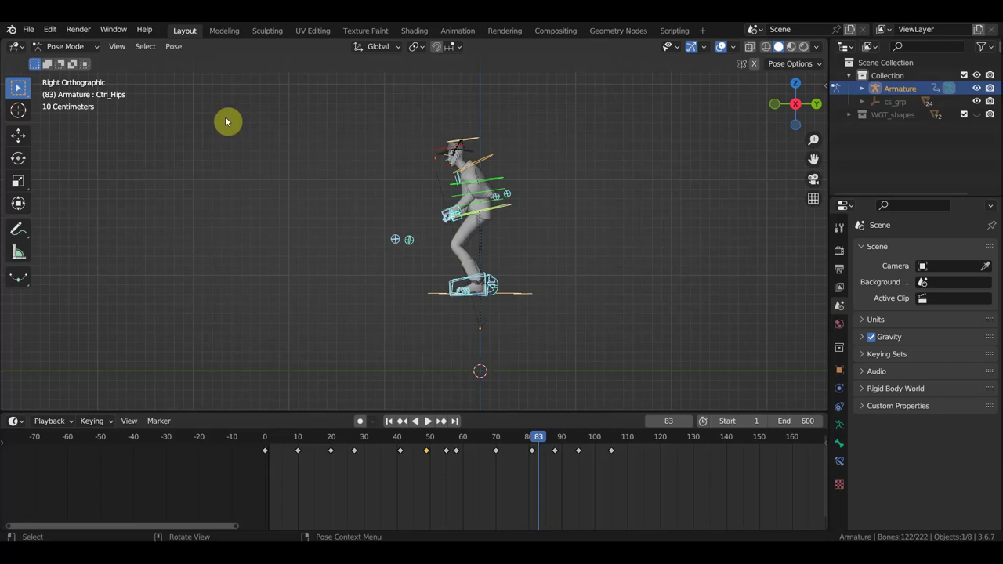
Open the rigged horse file from recent files, discarding changes to the character scene.
click(32, 35)
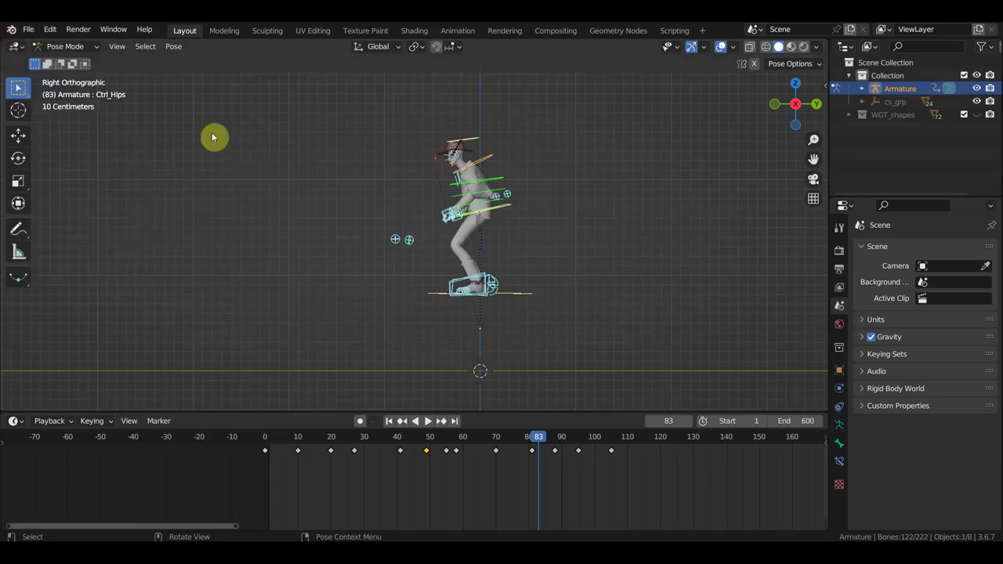
click(29, 32)
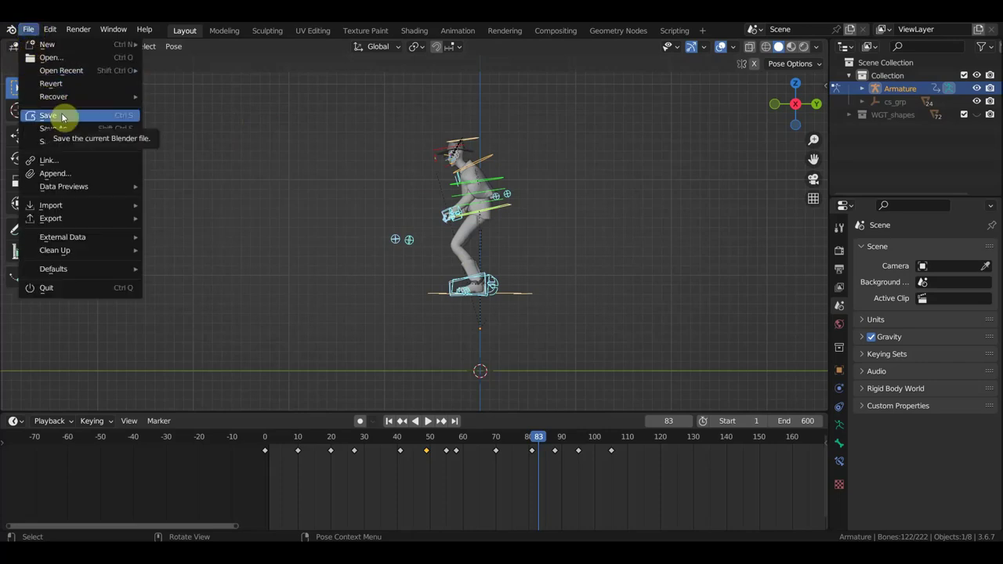
click(56, 59)
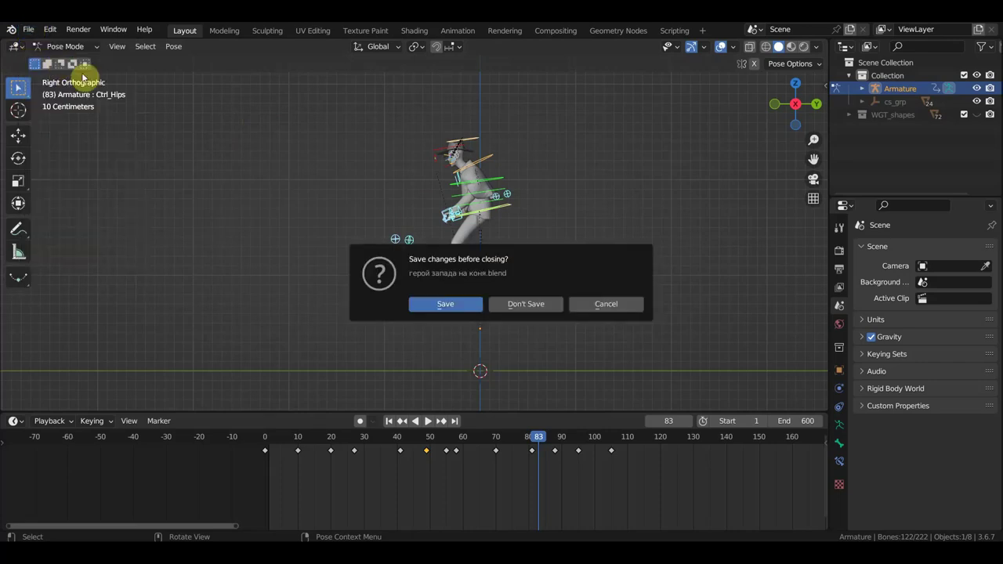
click(529, 313)
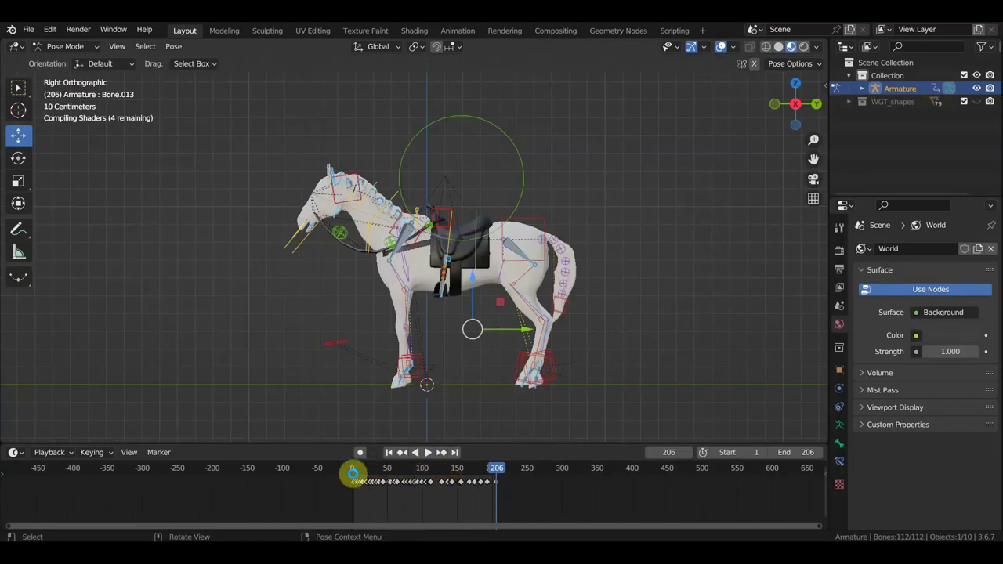
click(373, 477)
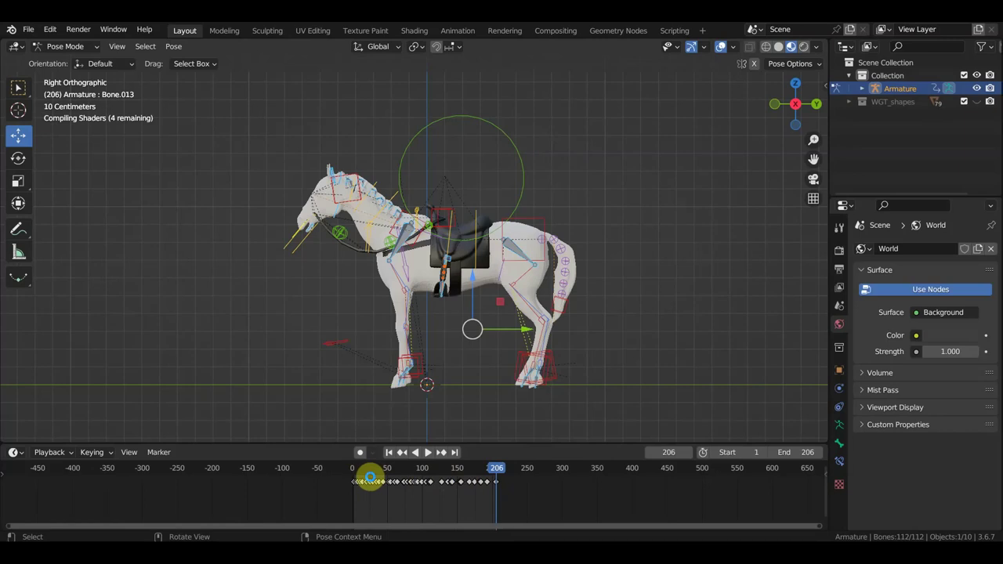
Play the horse's animation and scrub back to frame 57.
key(space)
key(space)
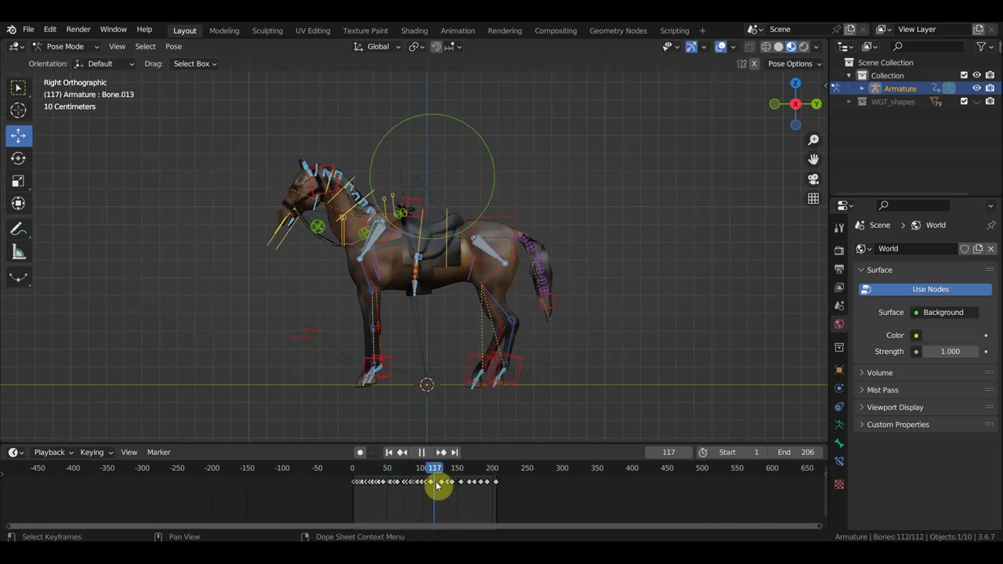
drag(481, 496, 354, 488)
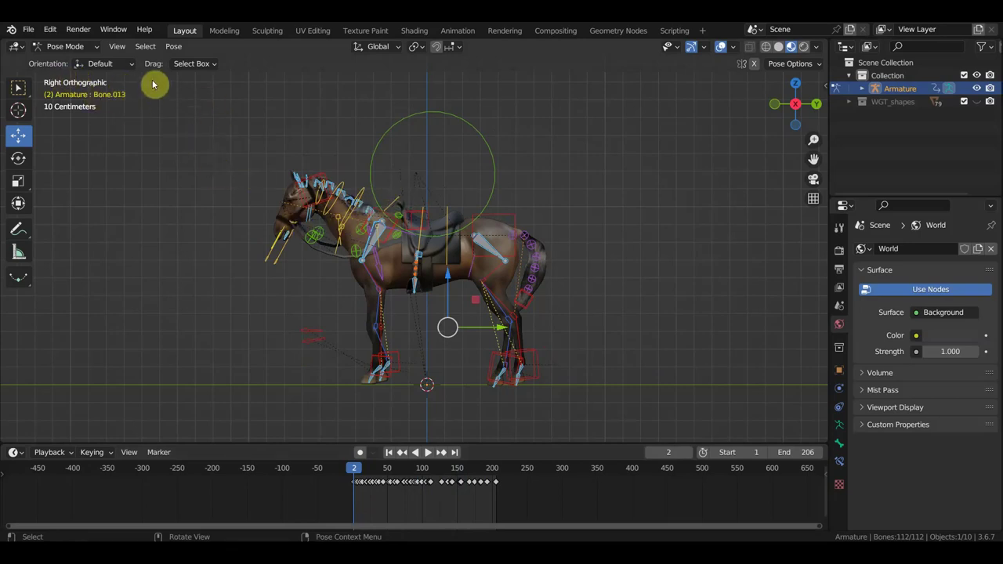
click(71, 46)
Switch to Object Mode and delete the horse body mesh and its tail.
click(70, 62)
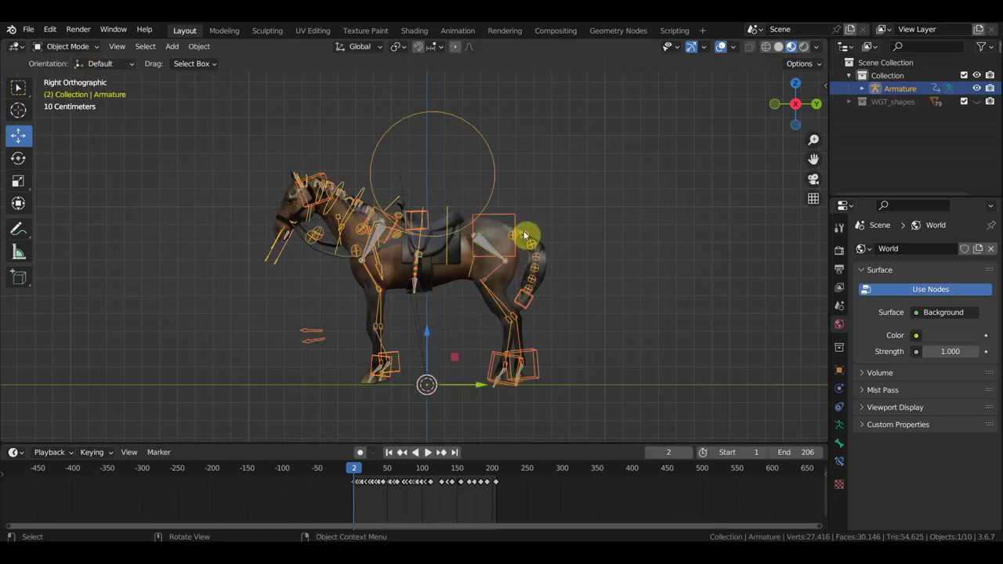
click(492, 236)
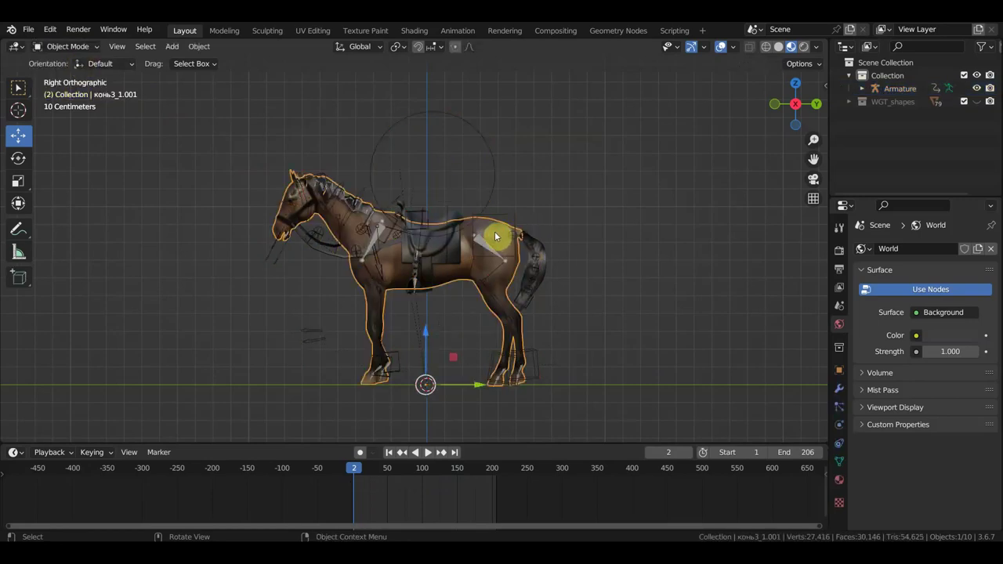
key(Delete)
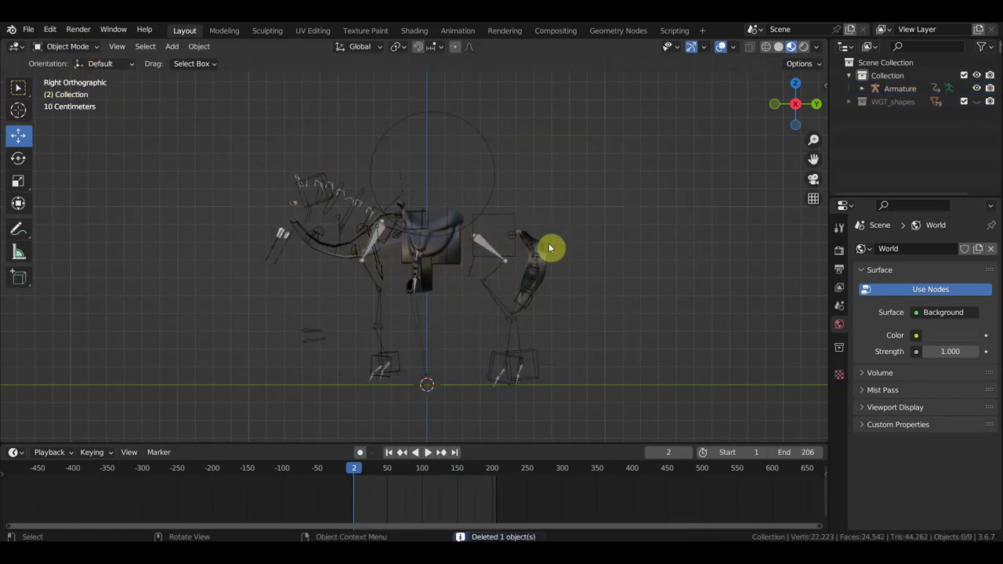
click(544, 250)
key(Delete)
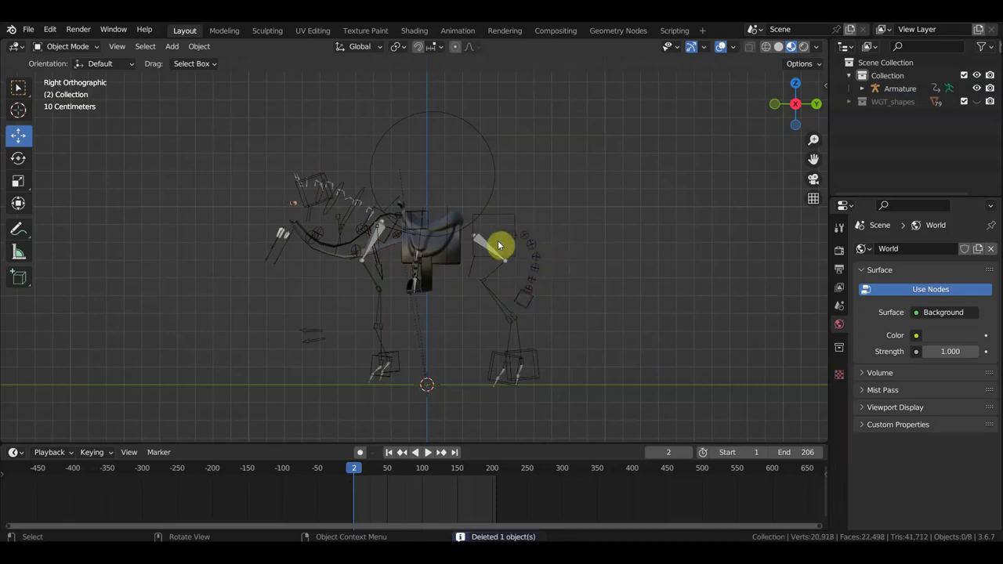
Import Мустанг.OBJ from the мустанг folder as a legacy Wavefront model.
click(30, 32)
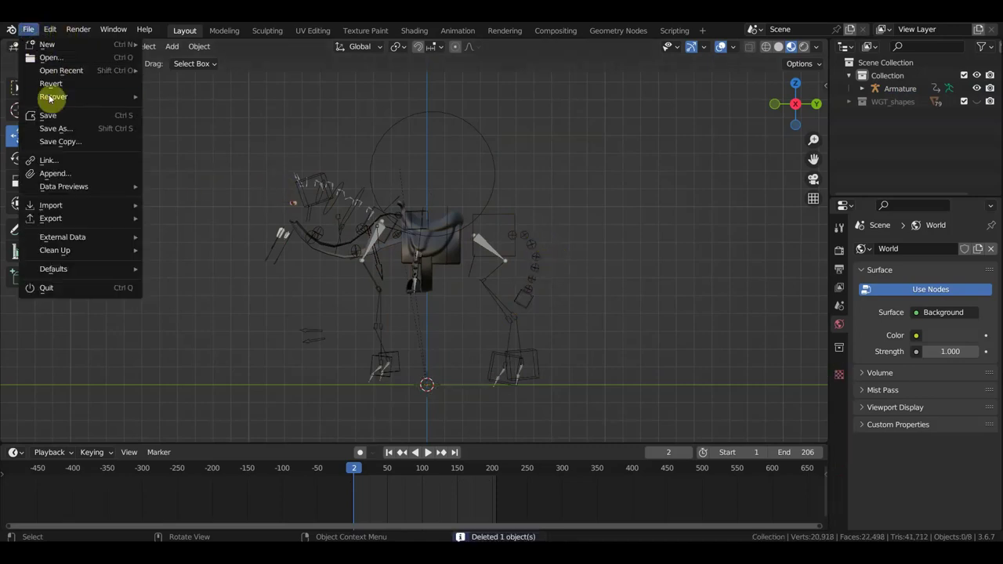
mouse_move(70, 206)
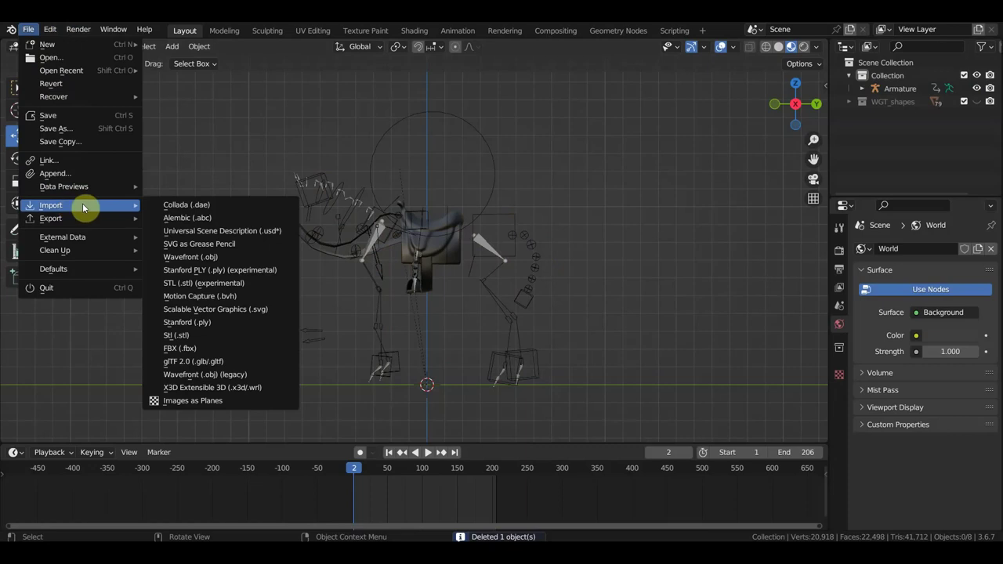
click(228, 379)
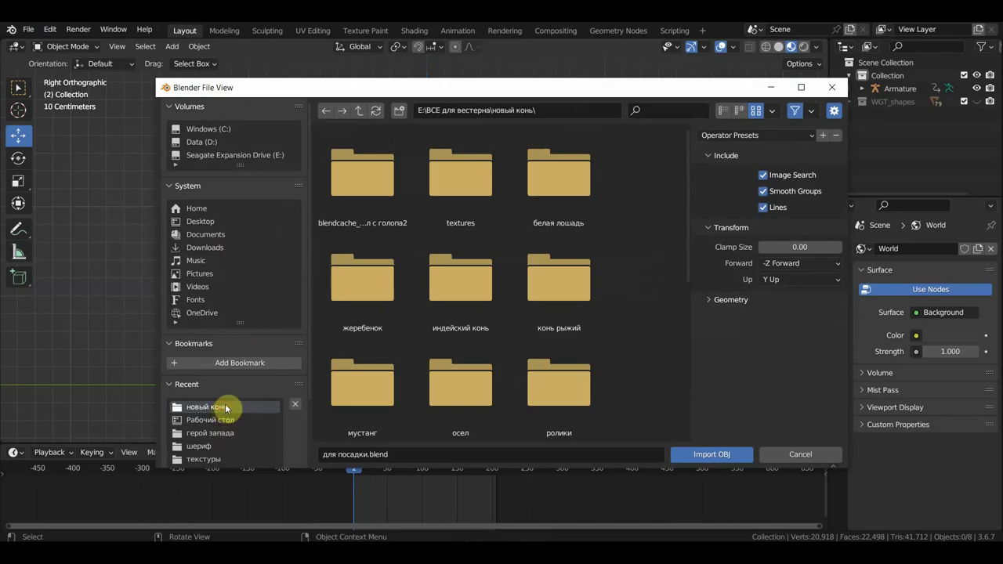
click(717, 112)
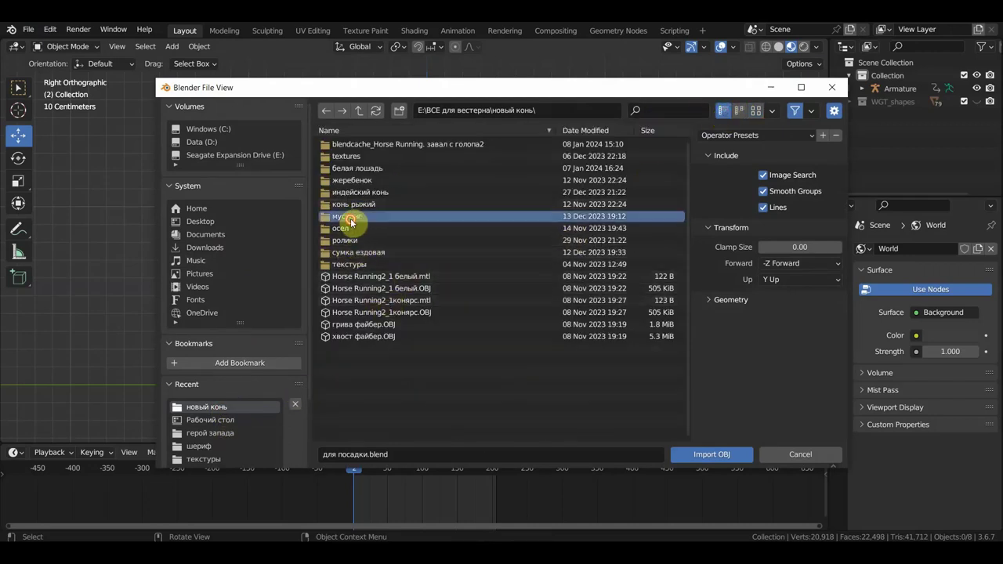
double_click(352, 217)
double_click(352, 159)
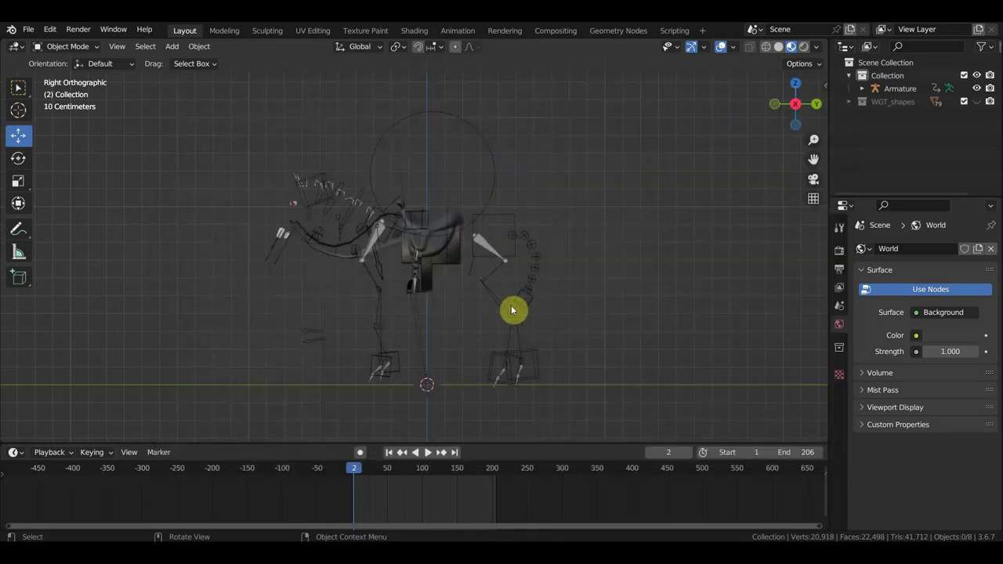
click(581, 305)
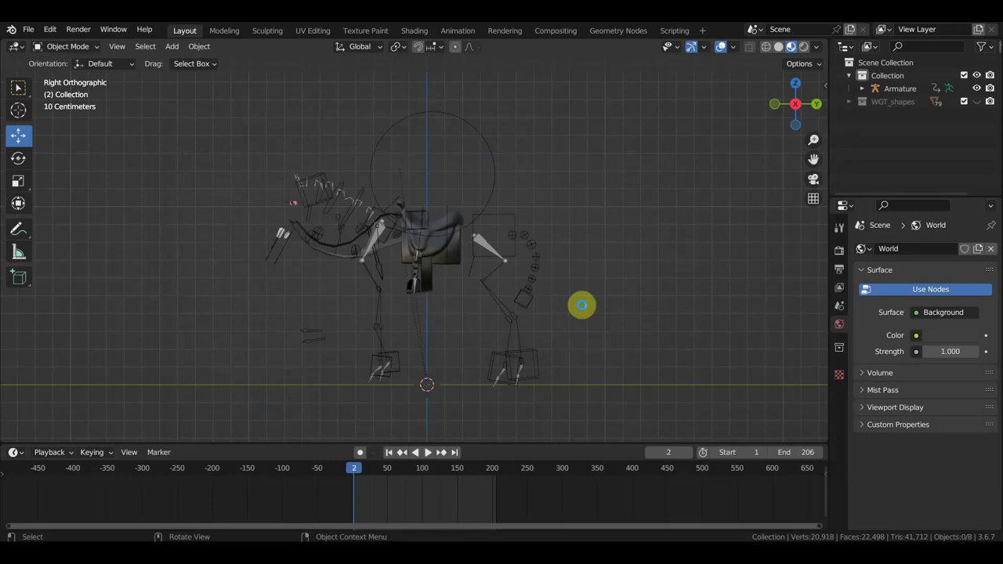
Zoom out to find the oversized Мустанг import and delete it.
scroll(547, 339, down, 3)
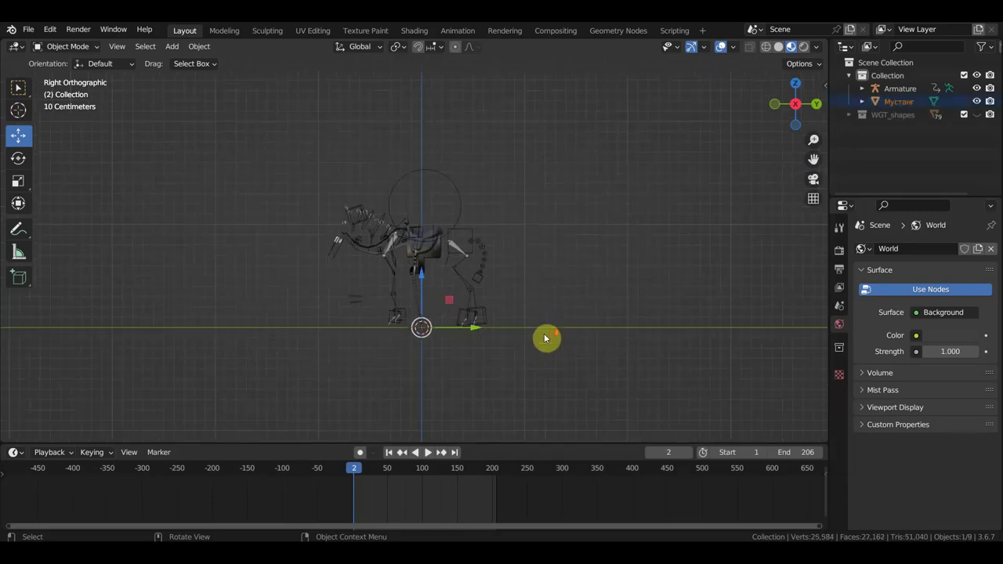
scroll(546, 338, down, 2)
scroll(543, 337, down, 2)
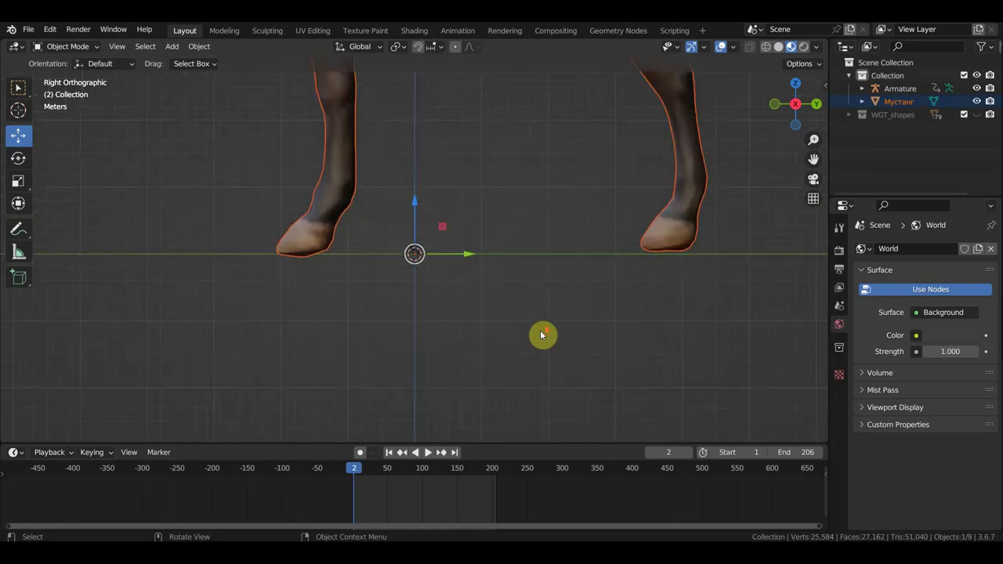
scroll(549, 334, down, 2)
scroll(600, 341, down, 1)
scroll(595, 385, down, 2)
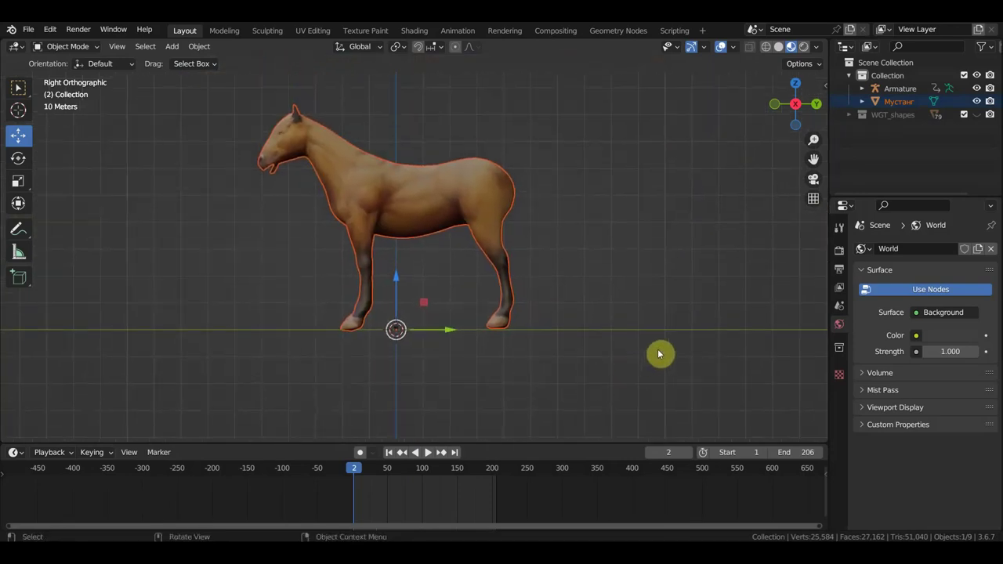
key(Delete)
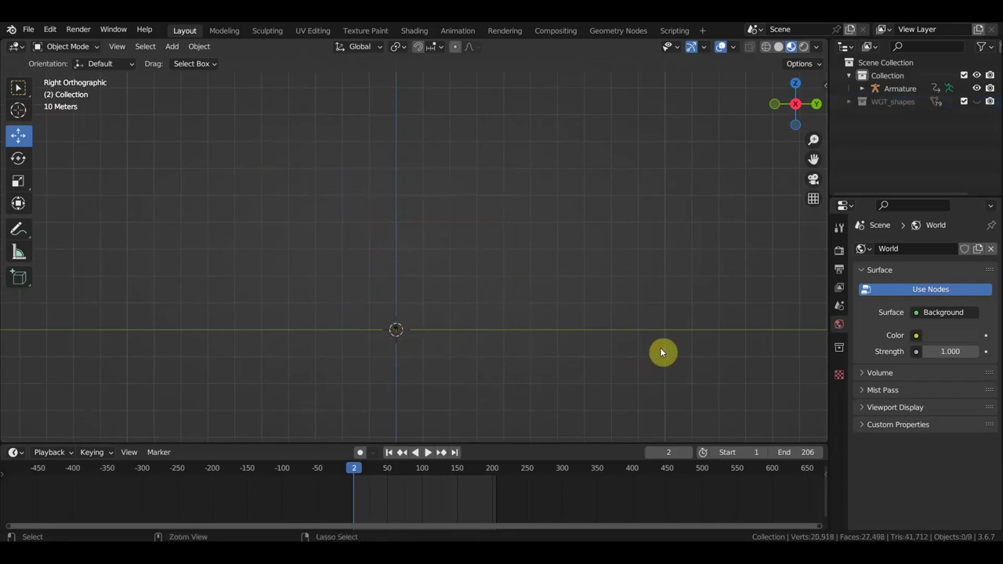
Restore the deleted horse body mesh and zoom in until the horse fills the view.
click(661, 353)
key(ctrl+v)
scroll(354, 412, up, 4)
shift+middle_drag(473, 365, 479, 102)
shift+middle_drag(470, 423, 463, 323)
shift+middle_drag(457, 439, 444, 359)
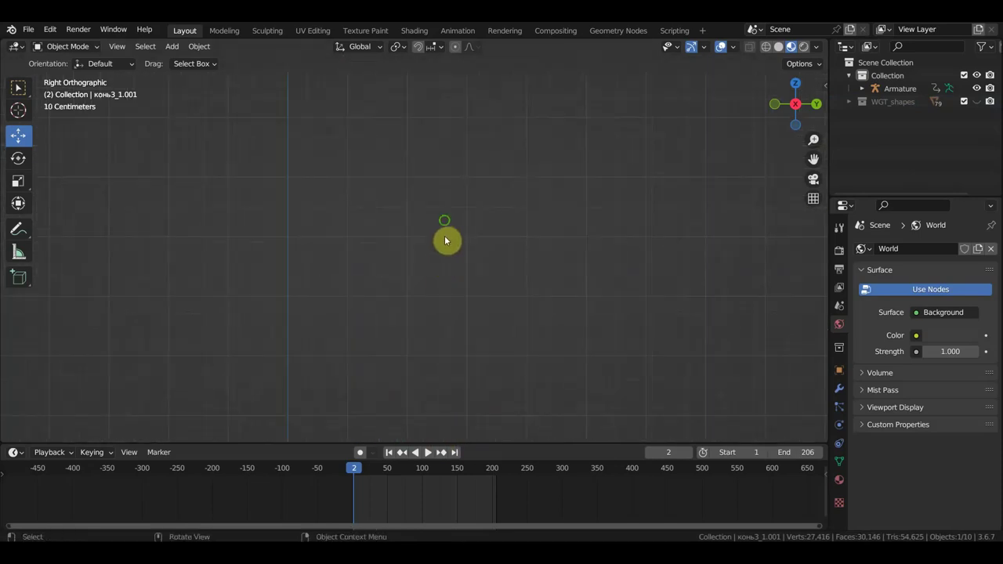
mouse_move(481, 414)
ctrl+middle_down()
mouse_move(547, 284)
mouse_move(522, 290)
mouse_move(570, 198)
mouse_move(549, 228)
ctrl+middle_up()
Delete only the конь3_1.001 body mesh, keeping the tail, saddle and bridle.
click(555, 272)
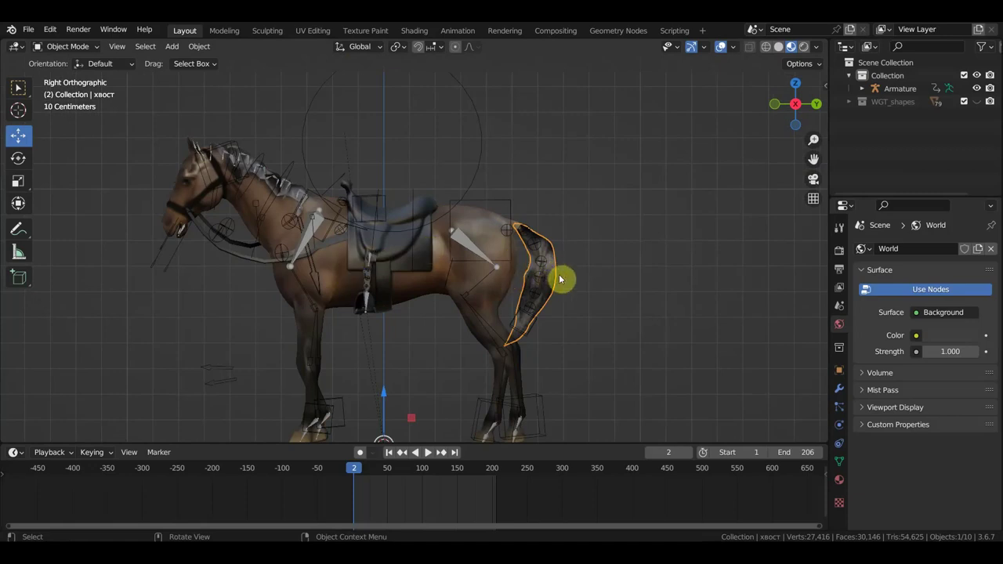
click(475, 234)
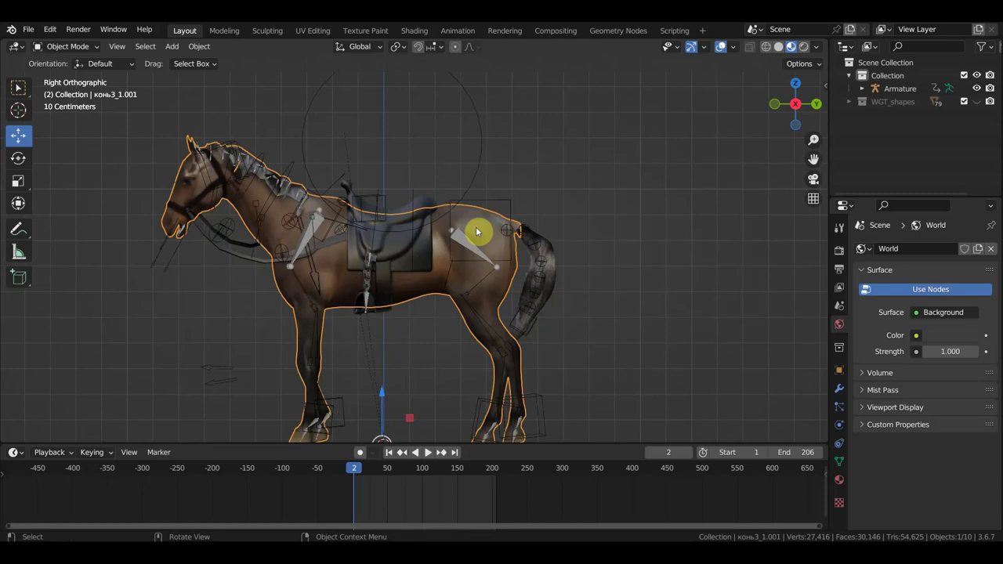
key(Delete)
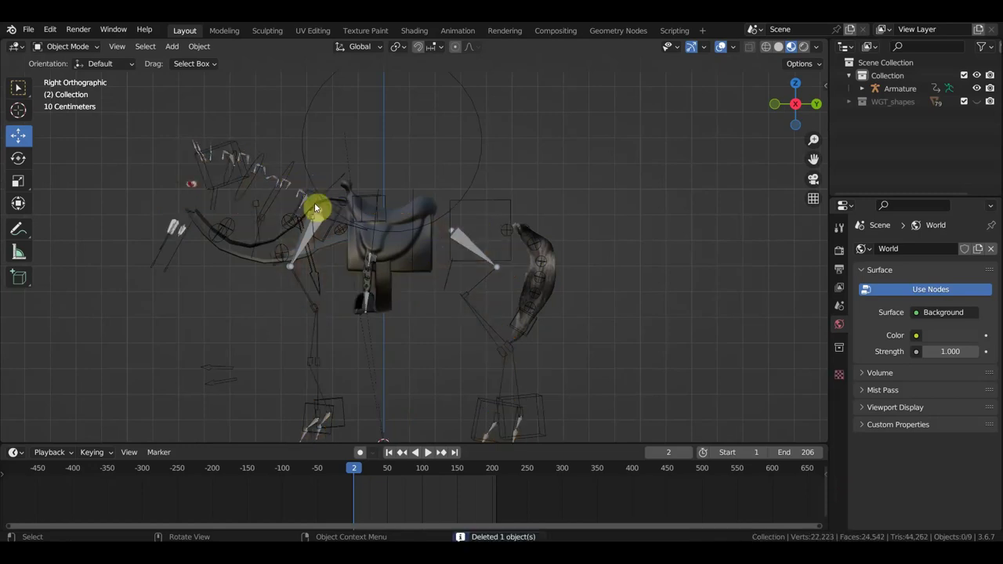
click(28, 29)
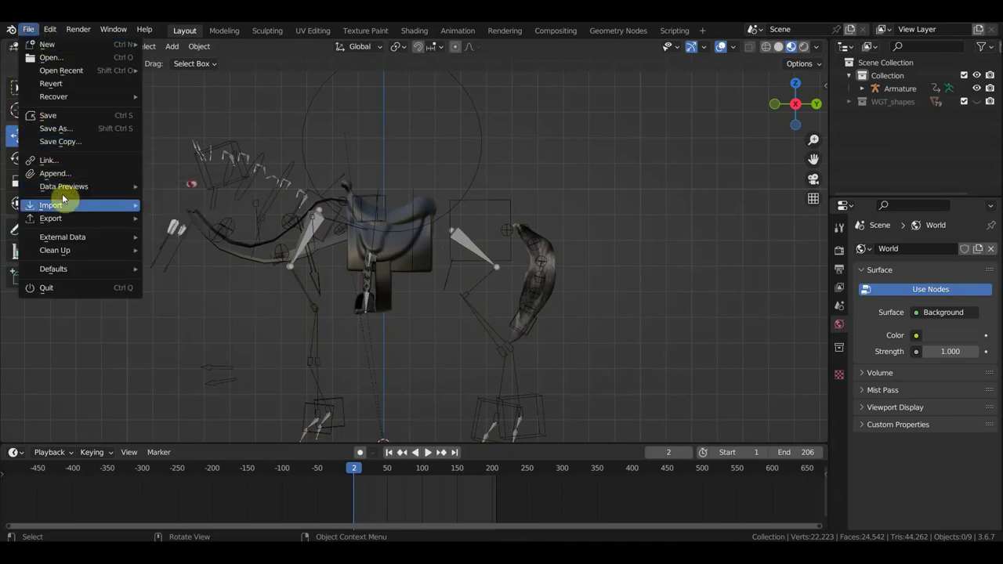
mouse_move(50, 206)
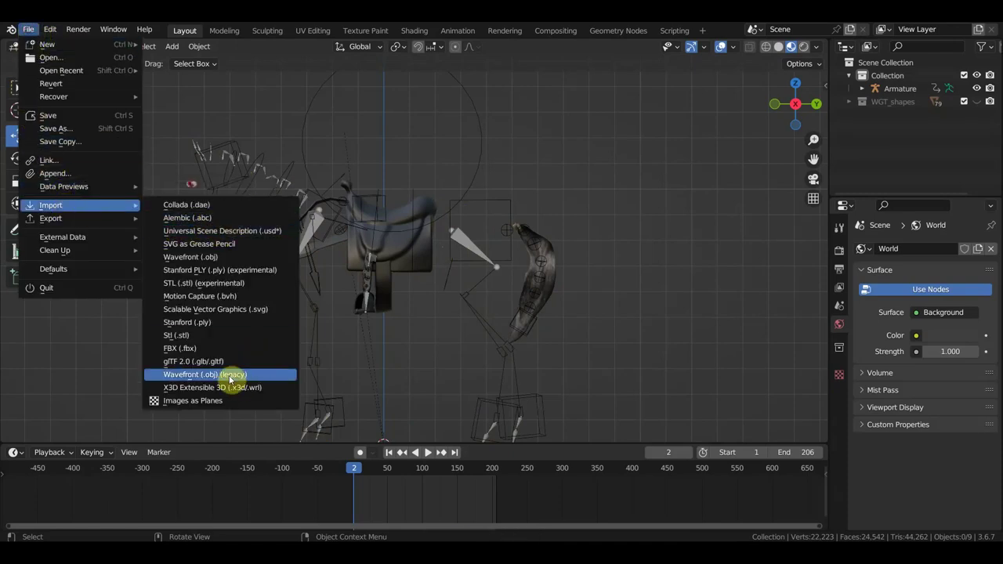
Import Мустанг.OBJ as a Wavefront model and locate it in the view.
click(231, 377)
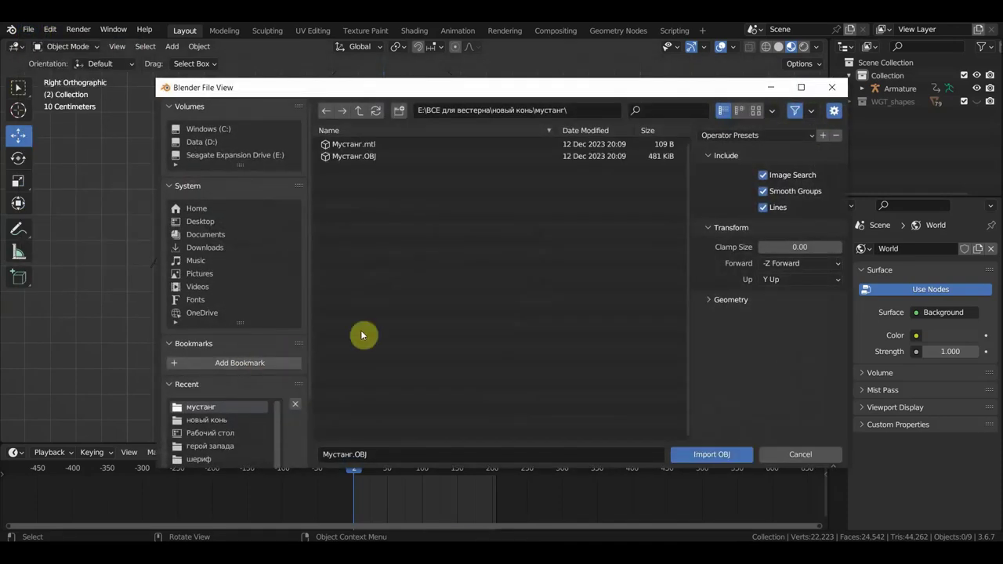
double_click(349, 158)
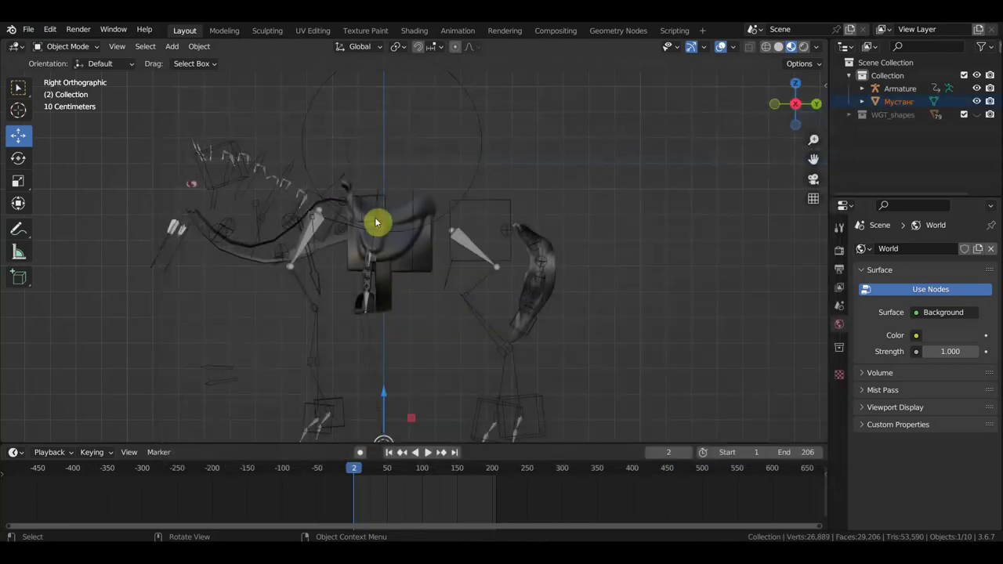
scroll(377, 223, down, 5)
scroll(378, 231, down, 4)
scroll(381, 233, down, 4)
scroll(384, 246, down, 4)
scroll(424, 251, down, 2)
shift+middle_drag(441, 251, 416, 327)
scroll(458, 321, up, 2)
scroll(522, 306, up, 1)
scroll(541, 301, down, 2)
Shrink the Мустанг mesh to 0.044 scale and recentre the view on it.
key(s)
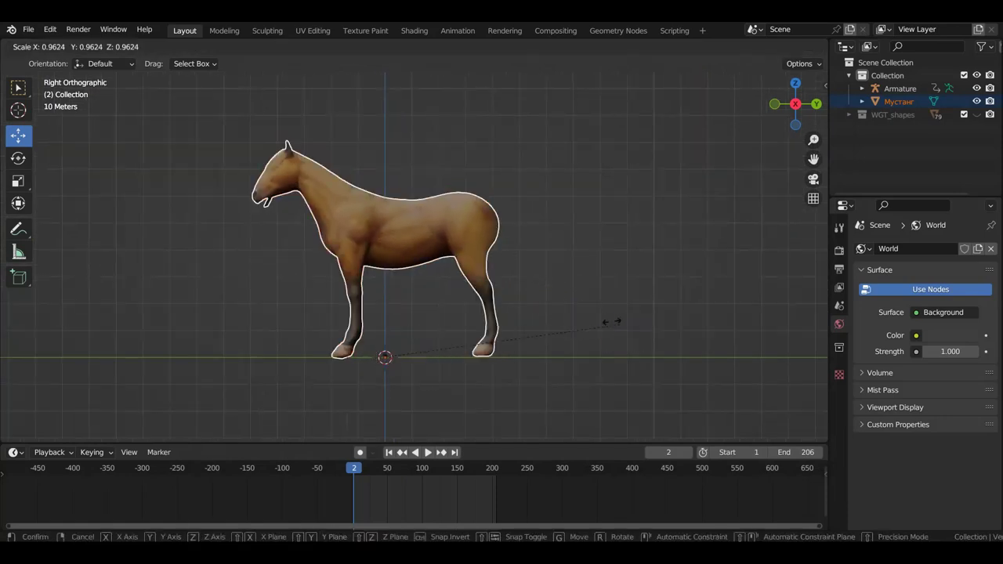
click(395, 359)
scroll(415, 313, up, 1)
scroll(429, 298, up, 2)
scroll(464, 224, up, 3)
scroll(446, 300, up, 5)
scroll(547, 225, up, 1)
shift+middle_drag(547, 225, 595, 126)
scroll(560, 180, up, 3)
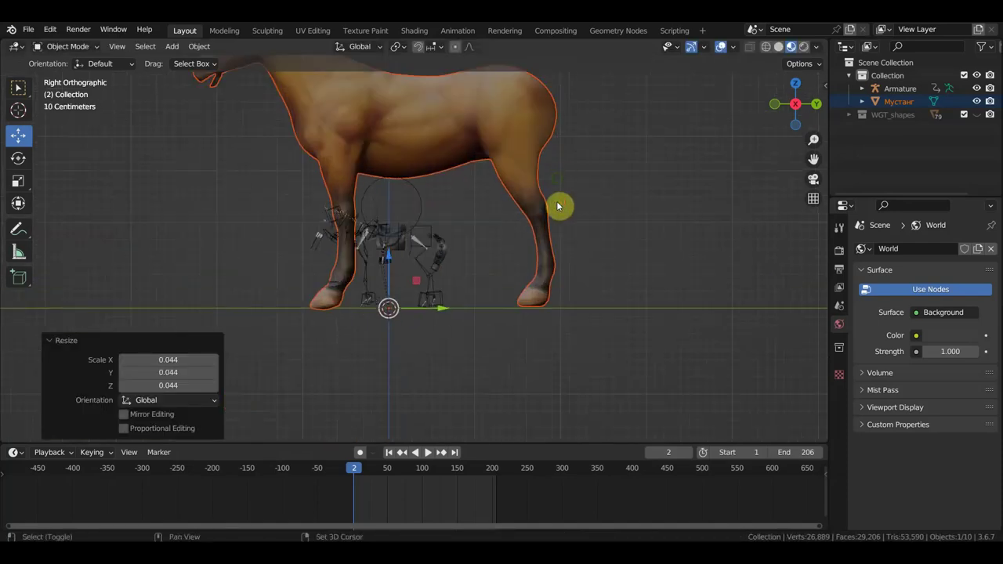
shift+middle_drag(557, 206, 558, 263)
scroll(559, 263, down, 1)
Rescale the Мустанг mesh to 0.334 and start sliding it along Y.
key(s)
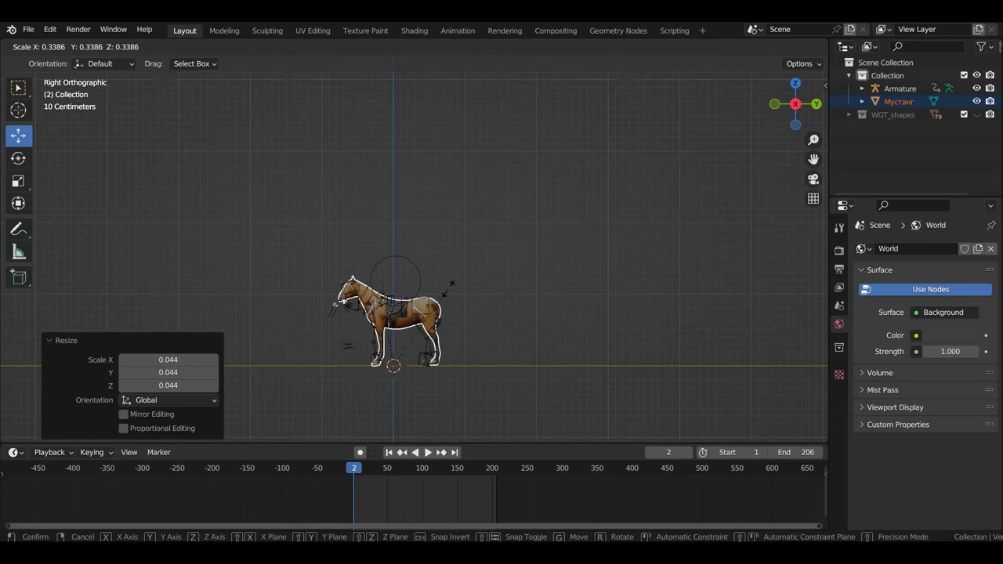
click(446, 293)
scroll(452, 301, up, 3)
scroll(549, 125, up, 2)
scroll(576, 188, up, 3)
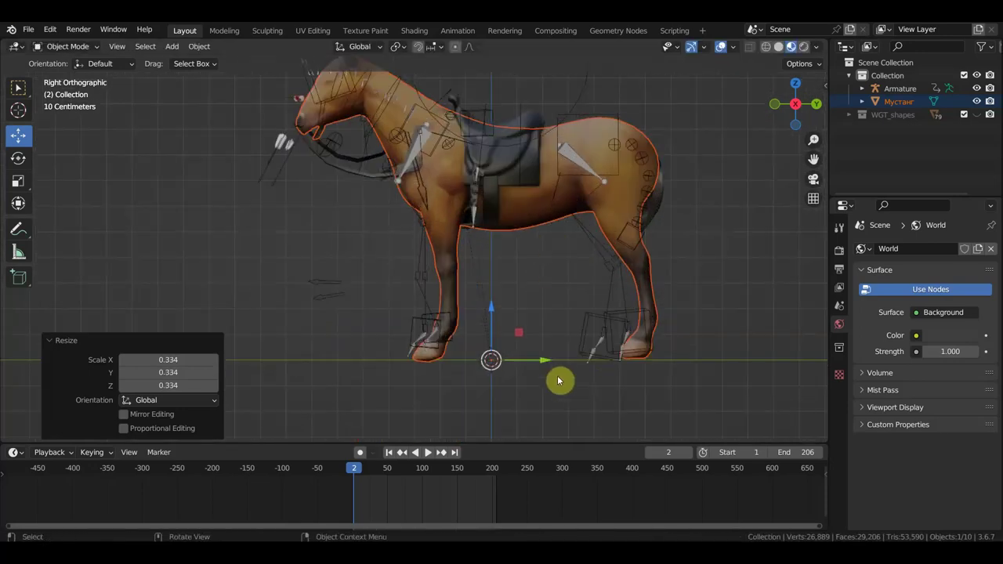
drag(540, 363, 516, 365)
Shift the mesh to about -0.0855 m on Y and orbit to confirm it fits the bones.
shift+middle_drag(571, 265, 546, 329)
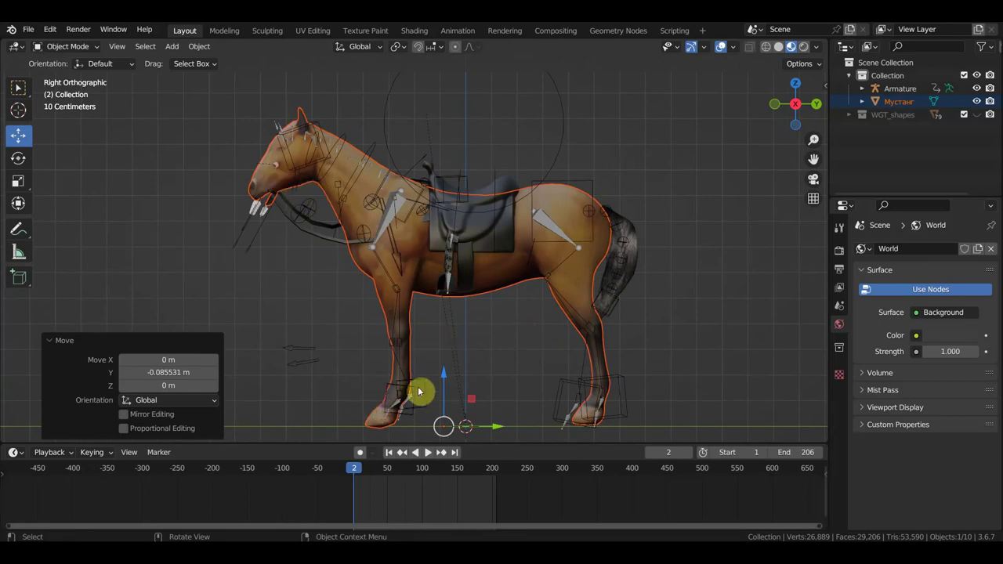
middle_drag(648, 396, 546, 372)
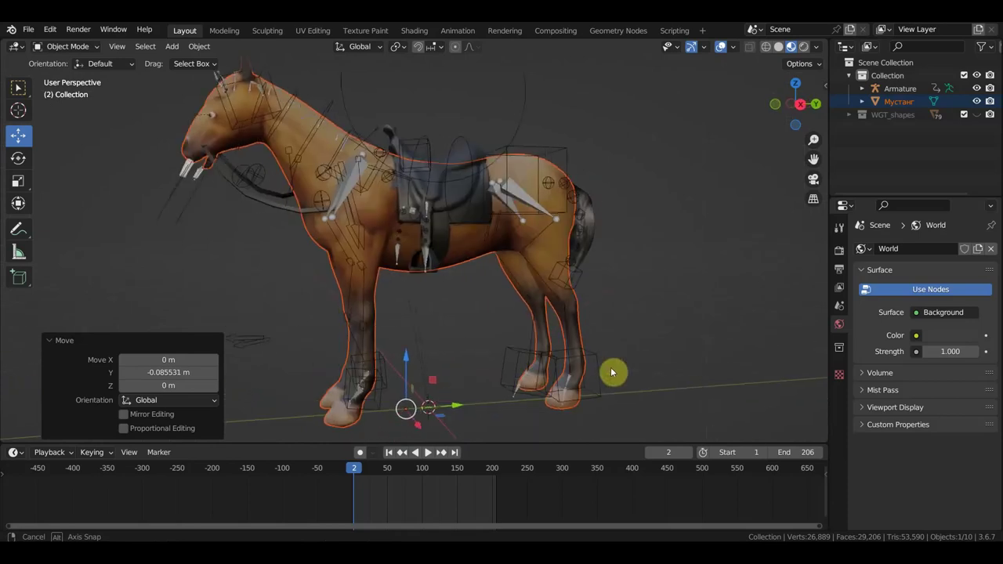
middle_drag(546, 373, 533, 191)
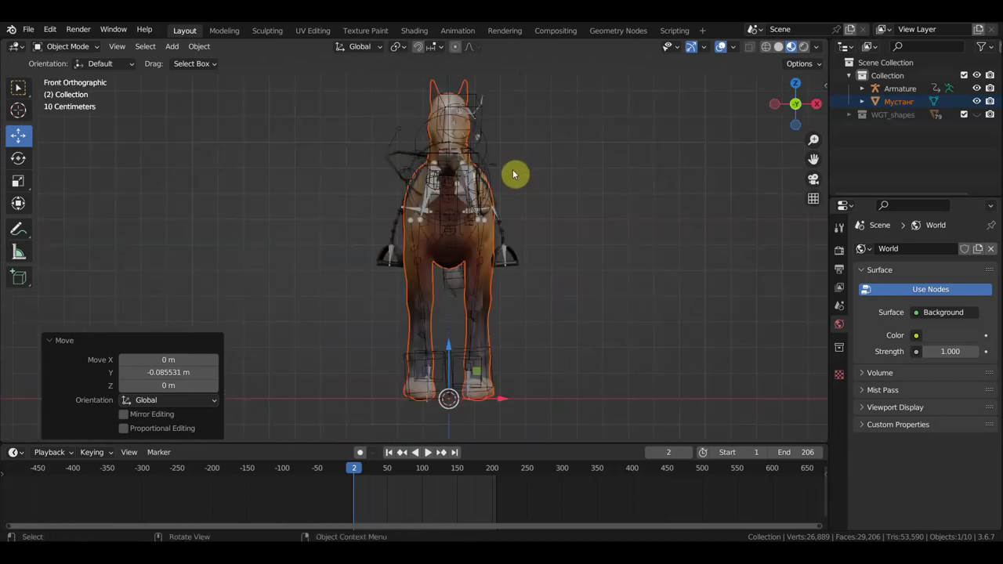
key(KP_3)
click(508, 143)
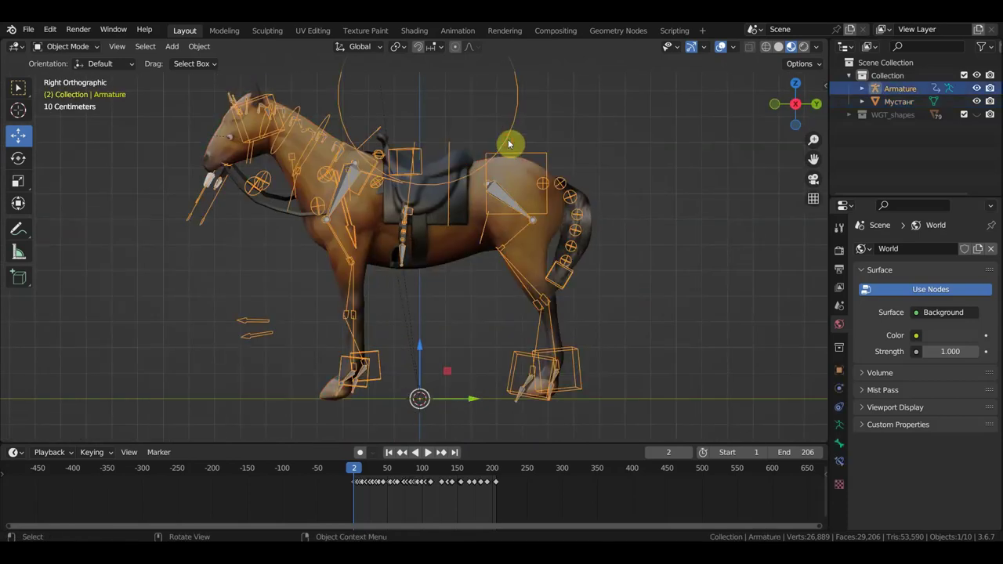
In Pose Mode at frame 227, clear all bone poses and keyframe Location & Rotation.
click(75, 46)
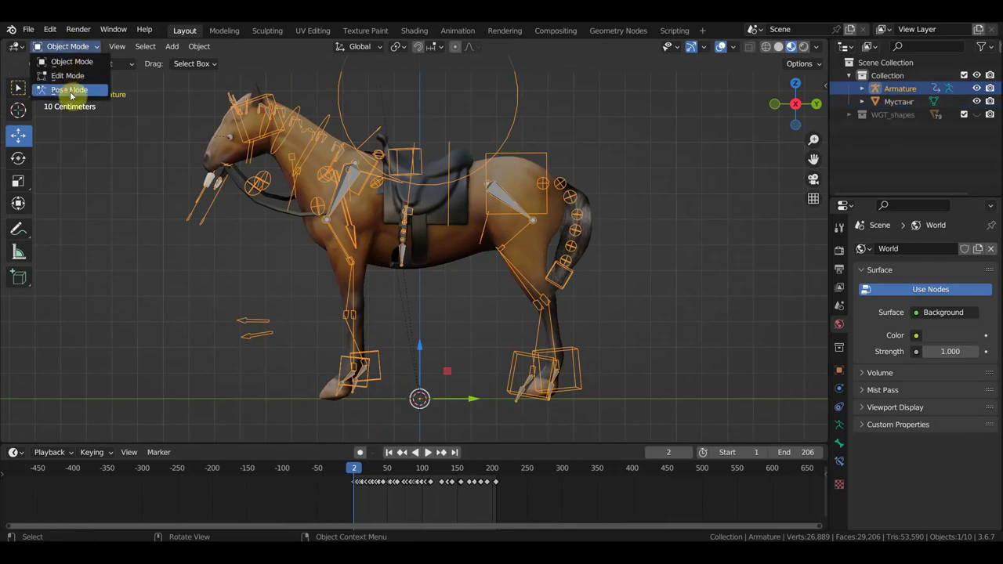
click(69, 90)
drag(350, 473, 512, 472)
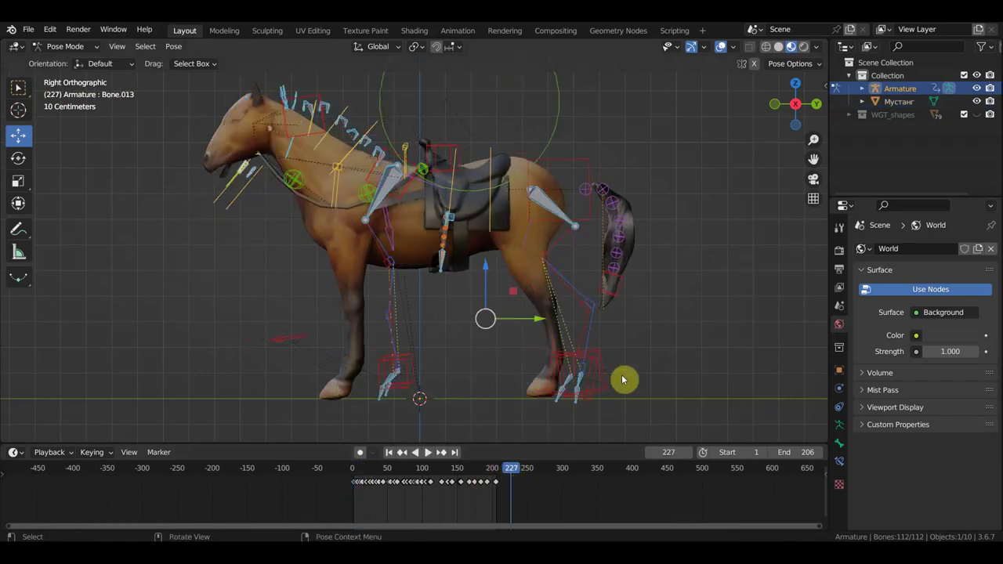
key(alt+g)
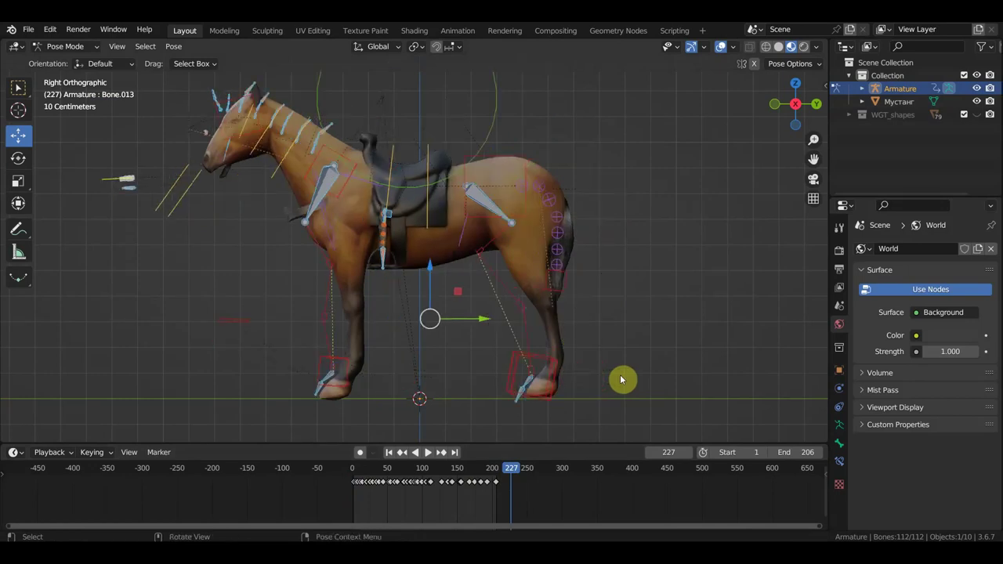
key(i)
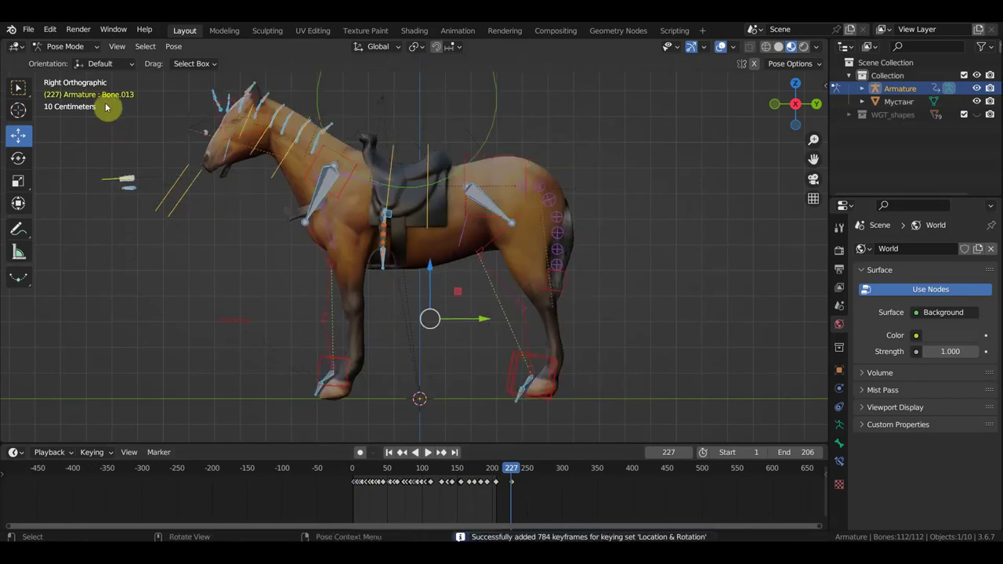
Return to Object Mode and select the Мустанг horse mesh.
click(59, 51)
click(67, 61)
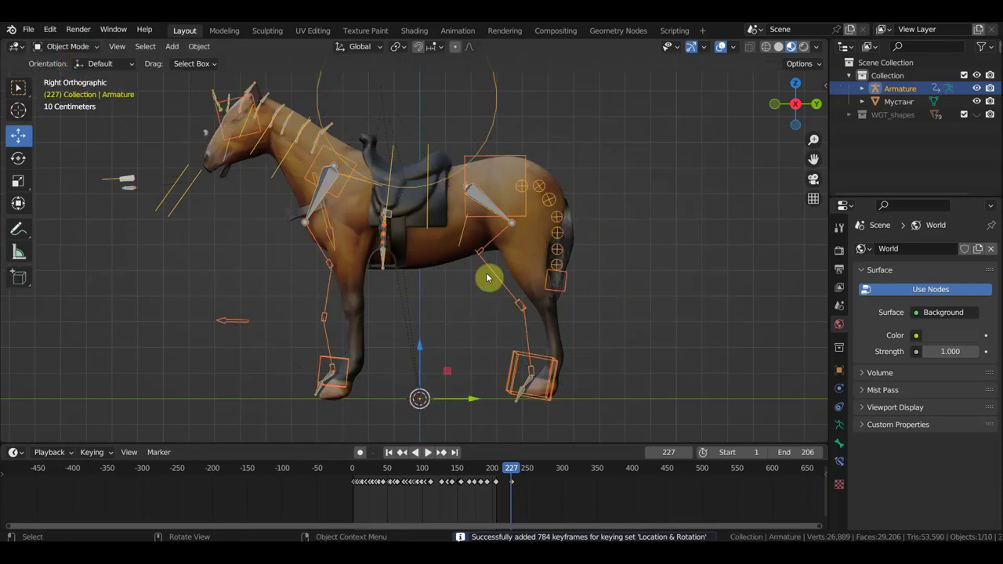
scroll(464, 295, down, 1)
click(493, 210)
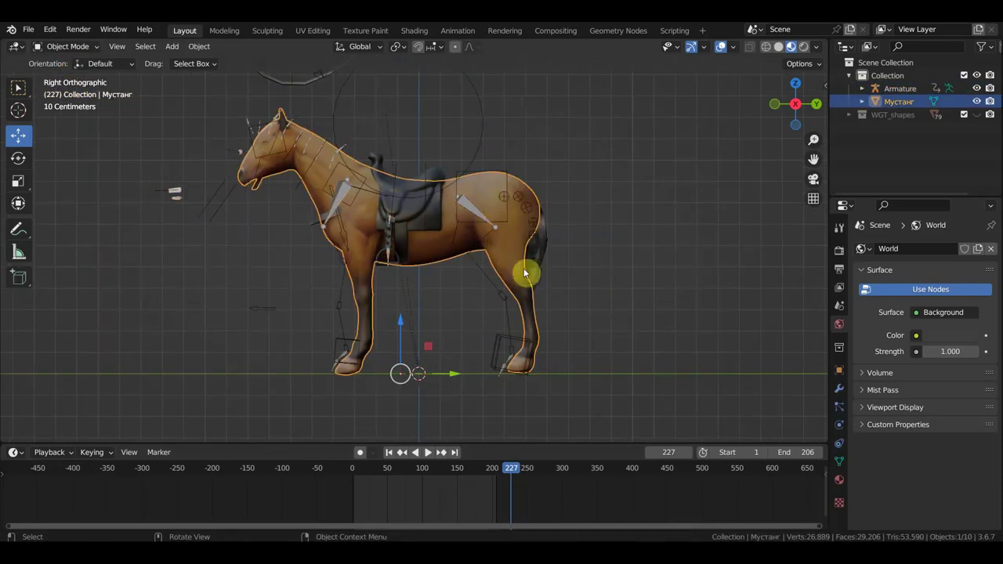
Move the Мустанг mesh a further -0.115 m along Y to line up with the cleared pose.
drag(447, 373, 427, 381)
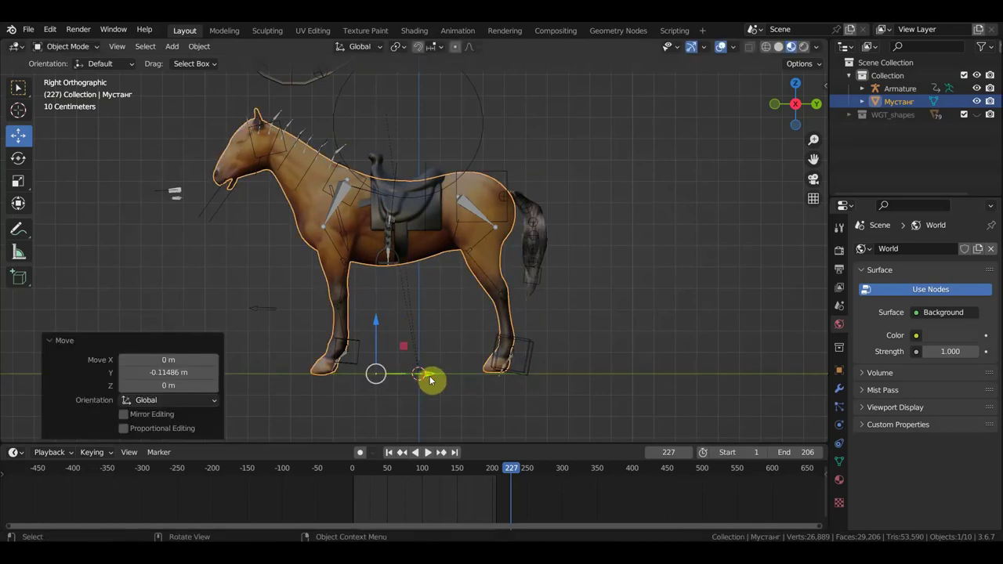
scroll(529, 300, up, 1)
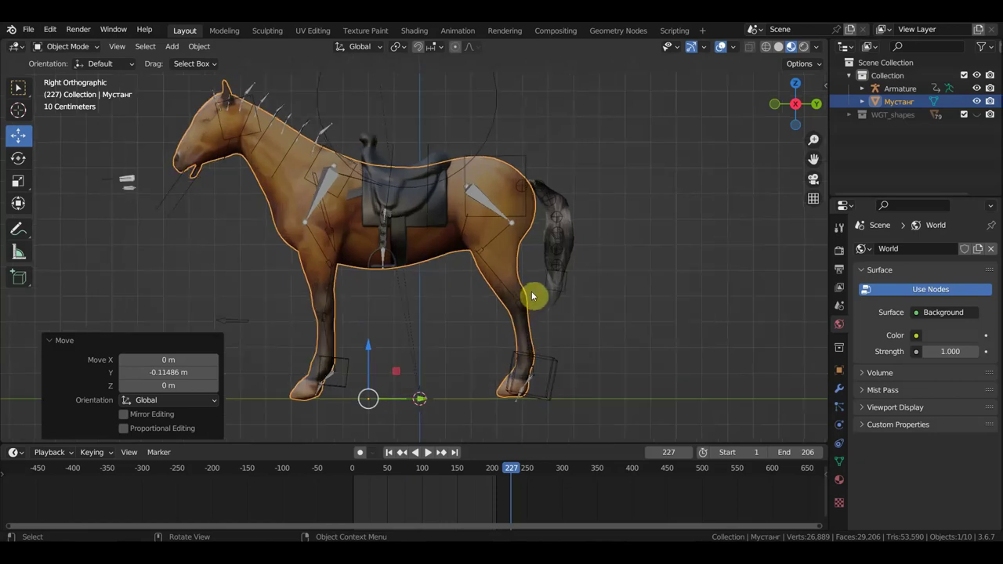
mouse_move(529, 274)
shift+middle_down()
mouse_move(638, 327)
mouse_move(432, 235)
mouse_move(432, 337)
shift+middle_up()
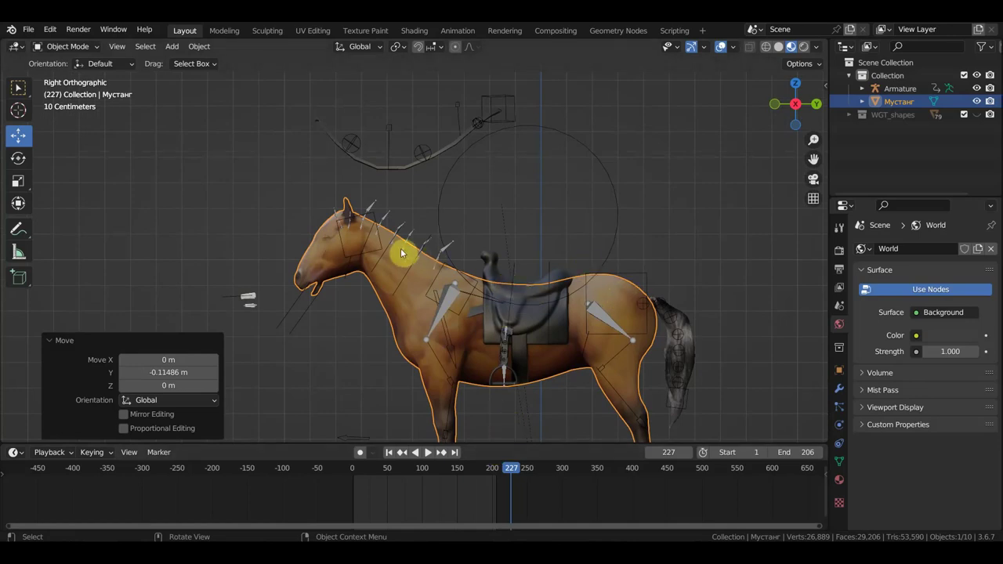
scroll(441, 264, up, 2)
ctrl+scroll(415, 255, down, 2)
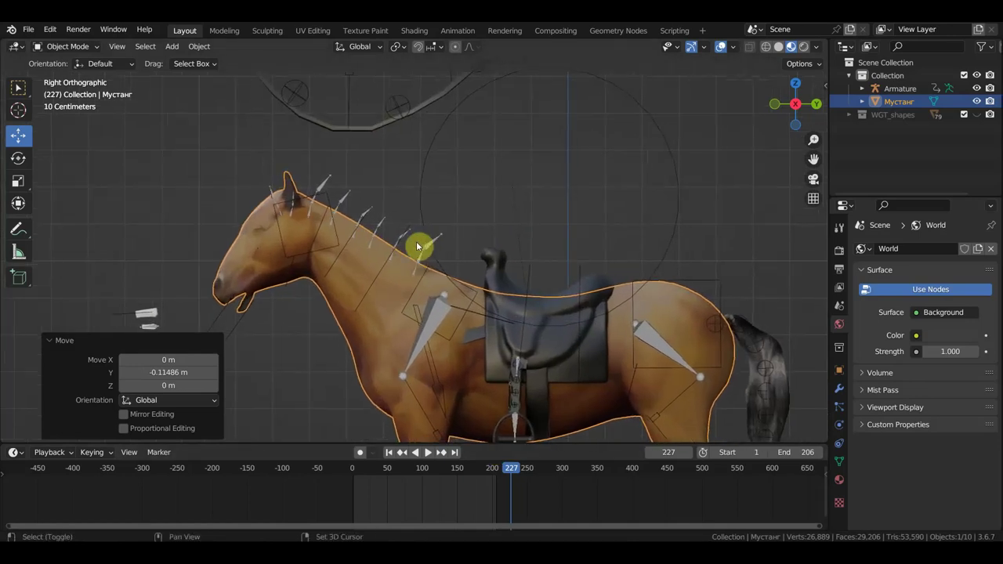
click(432, 249)
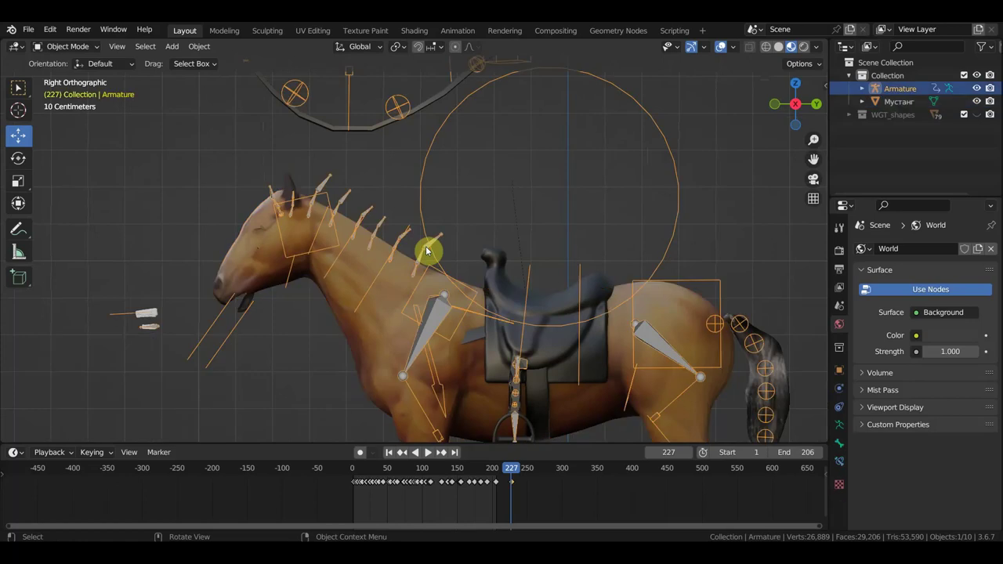
In armature Edit Mode, paint-select the mane bones along the horse's neck.
click(66, 46)
click(59, 74)
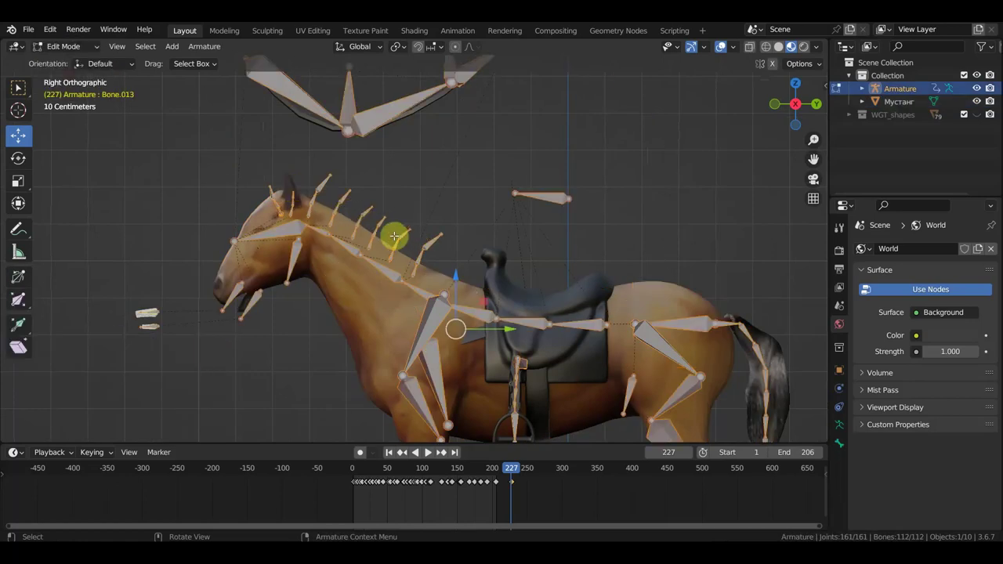
click(410, 204)
key(c)
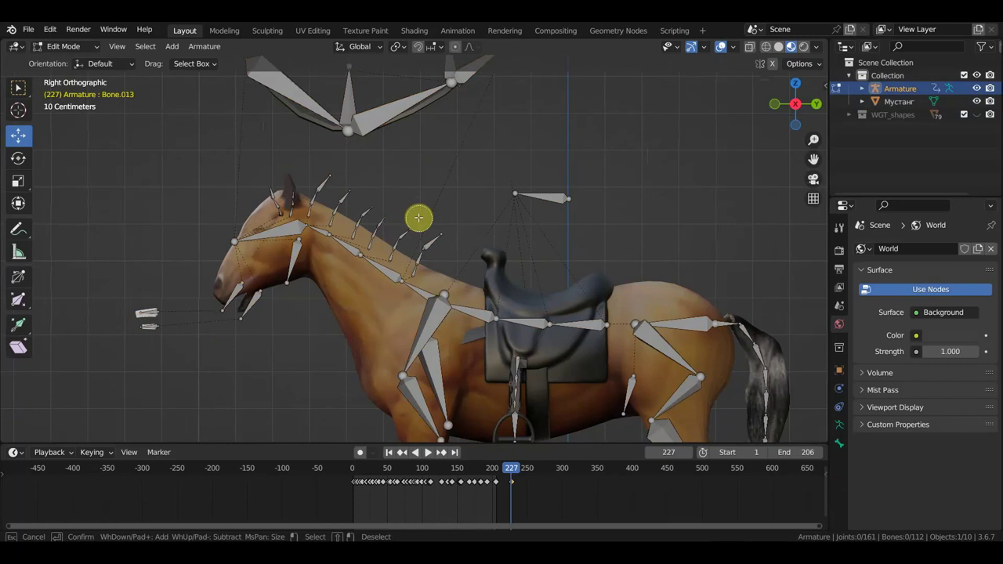
click(432, 243)
mouse_move(421, 261)
mouse_down()
mouse_move(385, 240)
mouse_move(402, 235)
mouse_move(365, 224)
mouse_move(321, 181)
mouse_move(320, 197)
mouse_move(415, 235)
mouse_move(421, 269)
mouse_up()
middle_drag(415, 274, 443, 247)
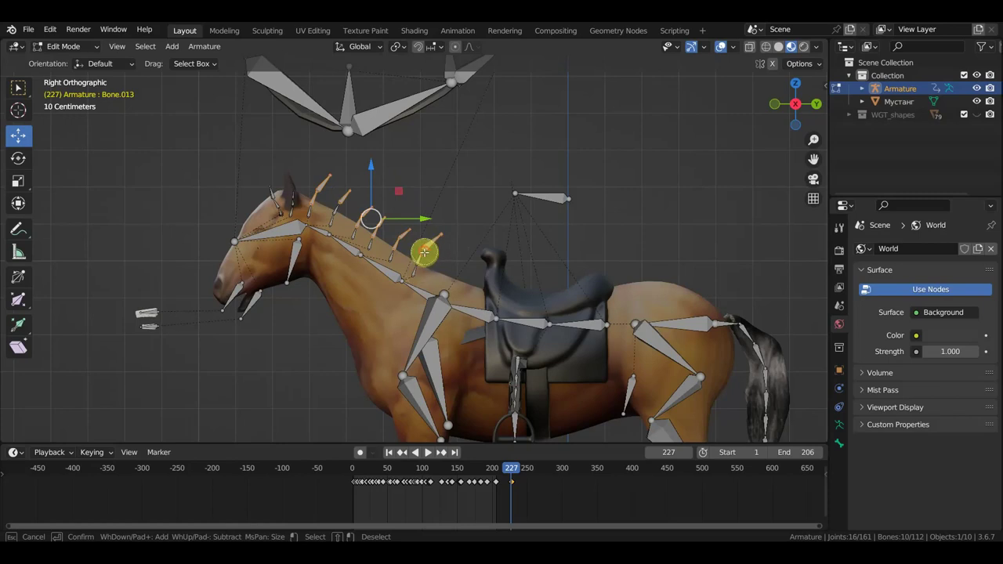
click(423, 253)
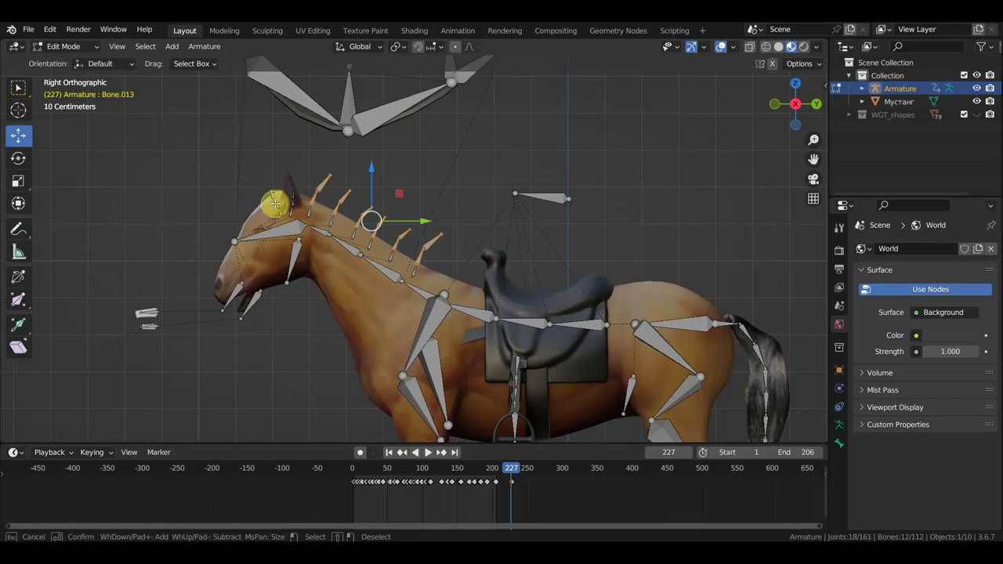
drag(274, 204, 266, 184)
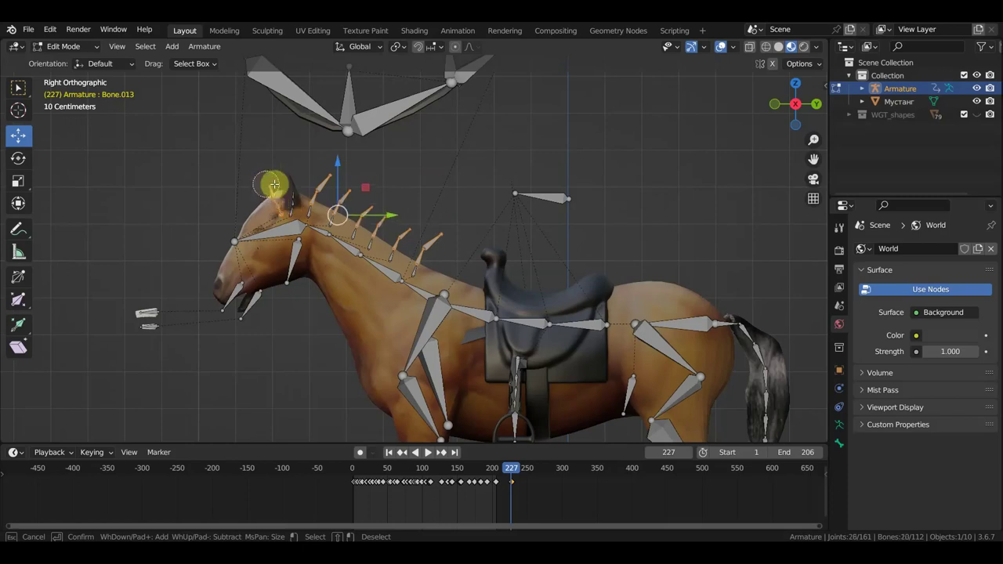
right_click(456, 165)
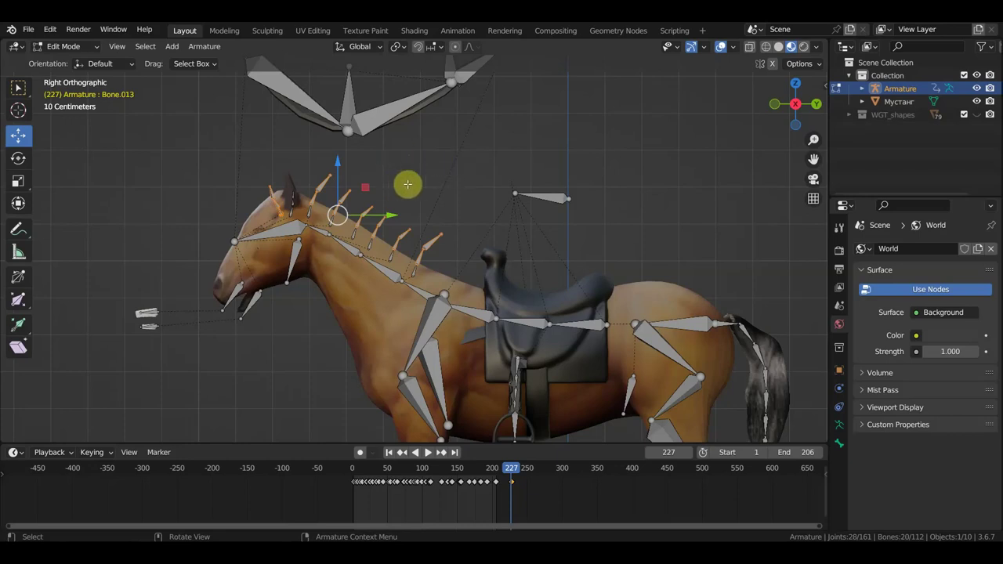
Delete the selected neck bones, cutting the rig from 112 to 92 bones, then return to Object Mode.
key(x)
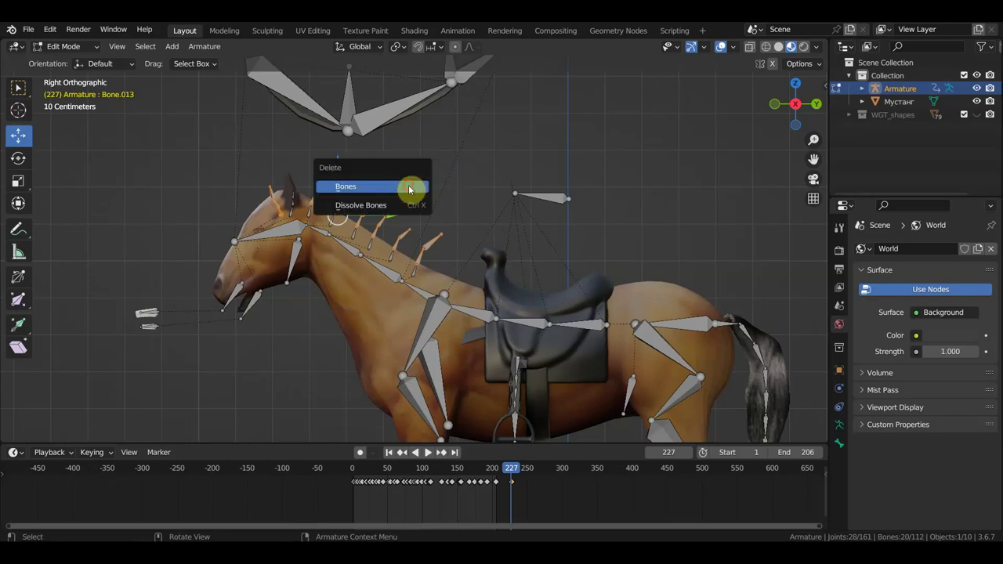
click(409, 189)
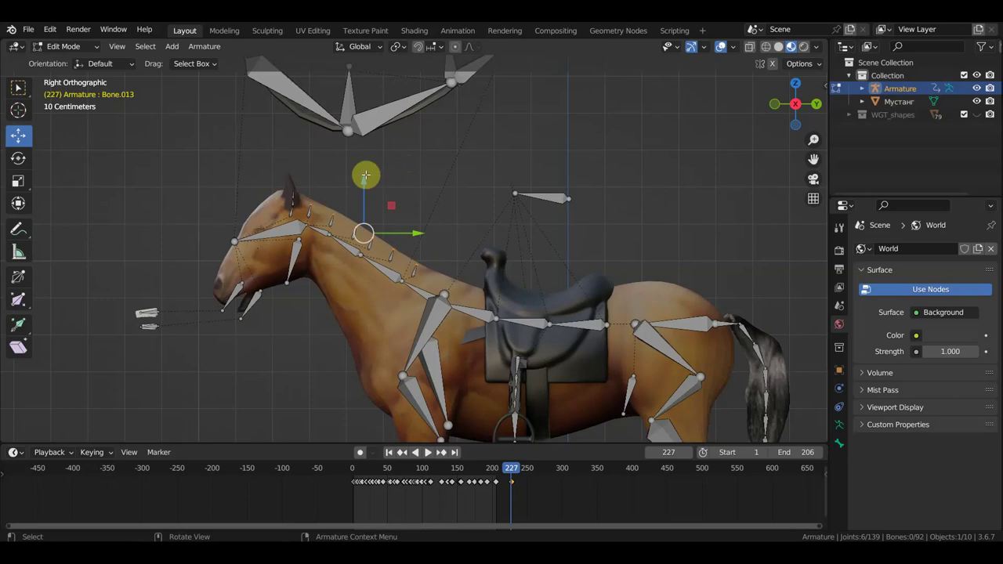
click(66, 48)
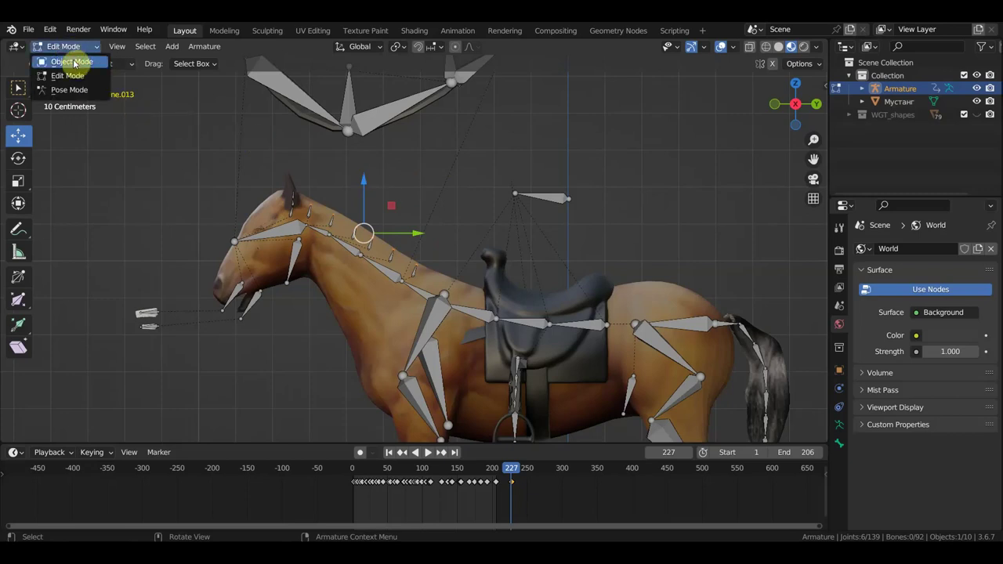
click(71, 62)
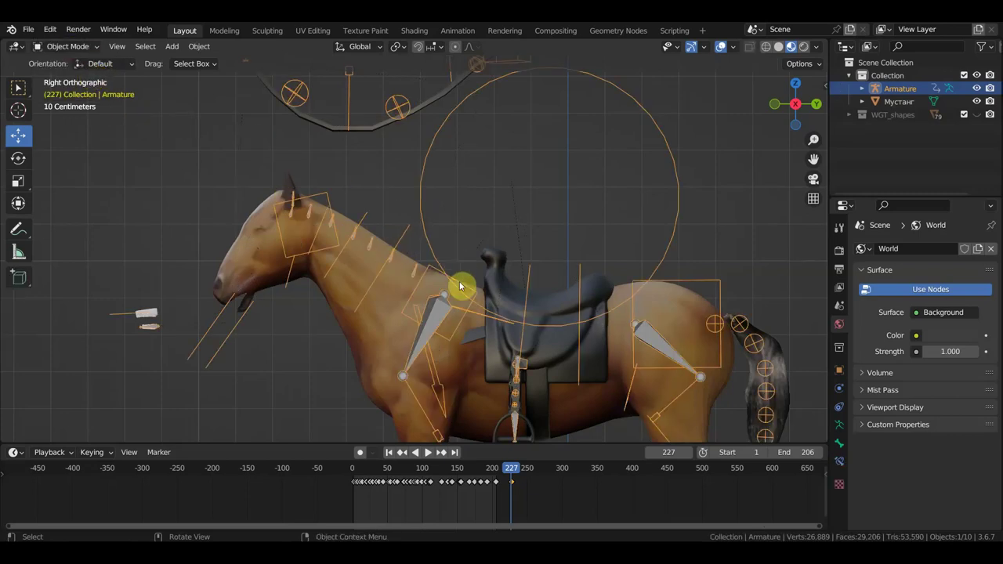
Parent the Мустанг mesh to the armature With Automatic Weights.
click(390, 300)
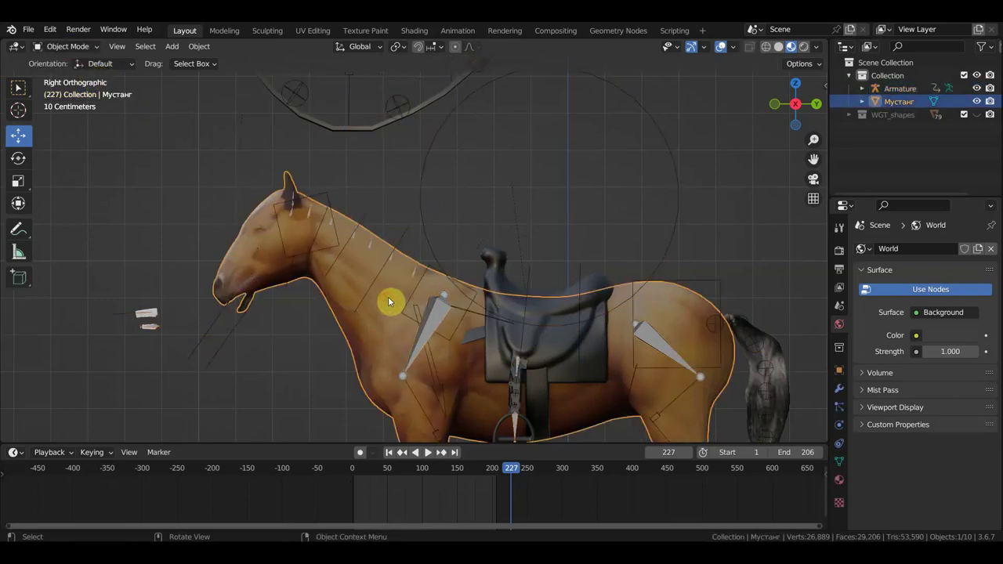
shift+click(430, 239)
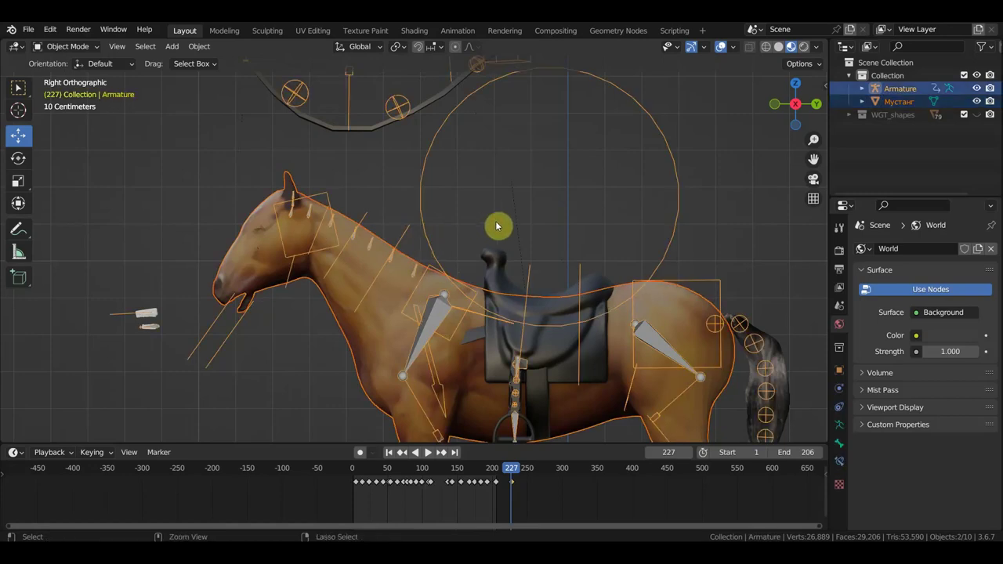
key(ctrl+p)
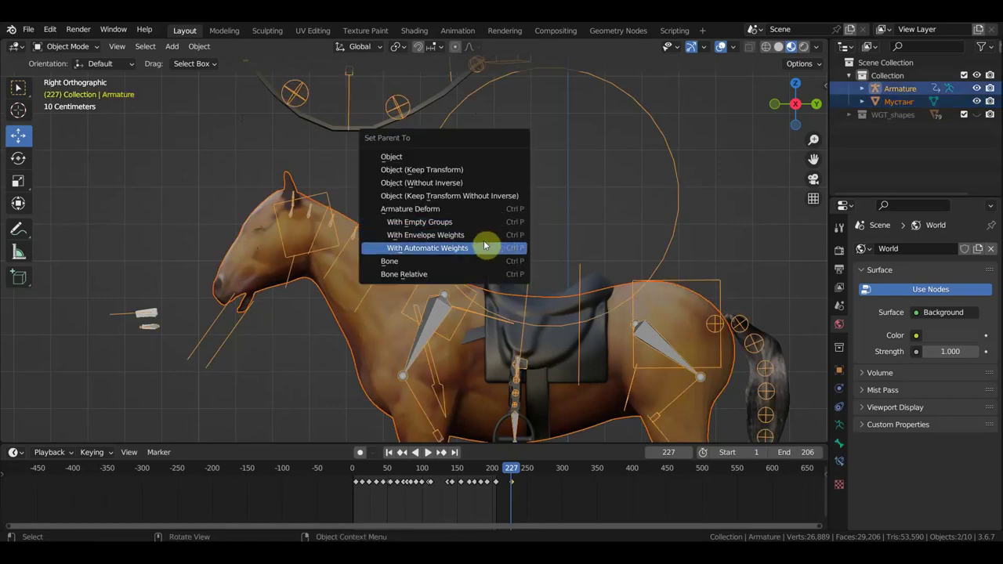
click(473, 248)
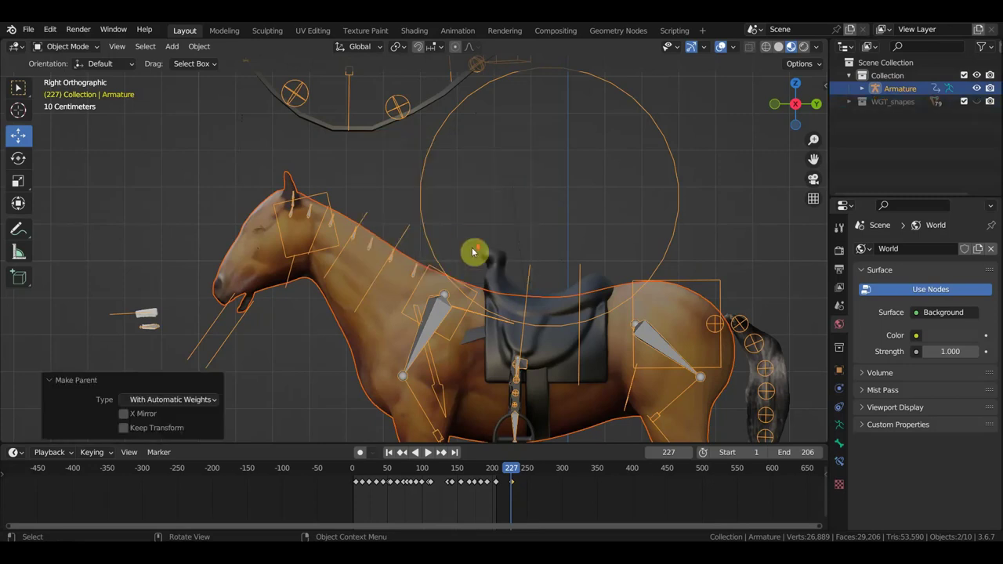
Play and scrub the animation around frames 227-229 to check the mesh deforms with the rig.
scroll(473, 252, down, 3)
scroll(497, 258, down, 3)
key(space)
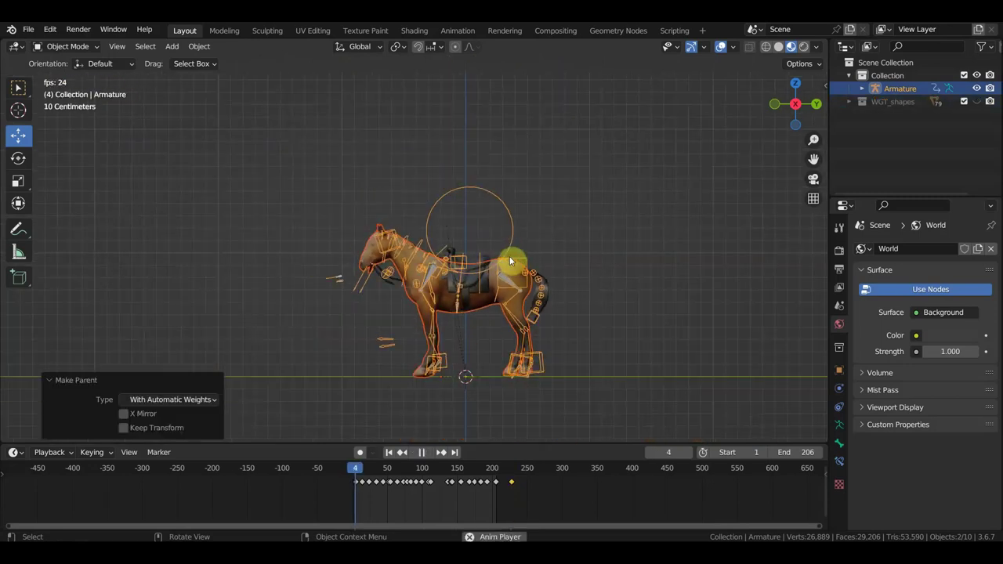
scroll(510, 263, up, 3)
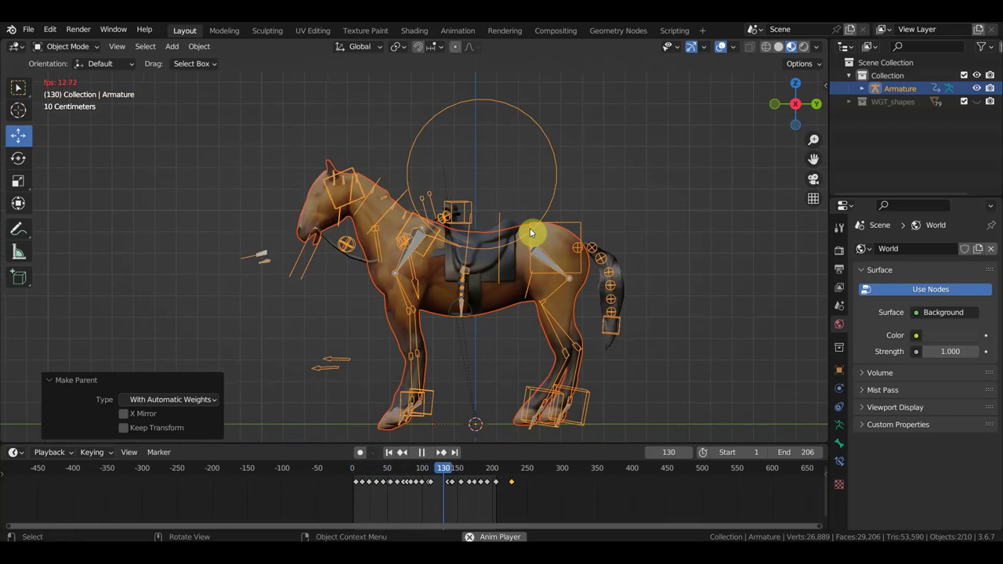
key(space)
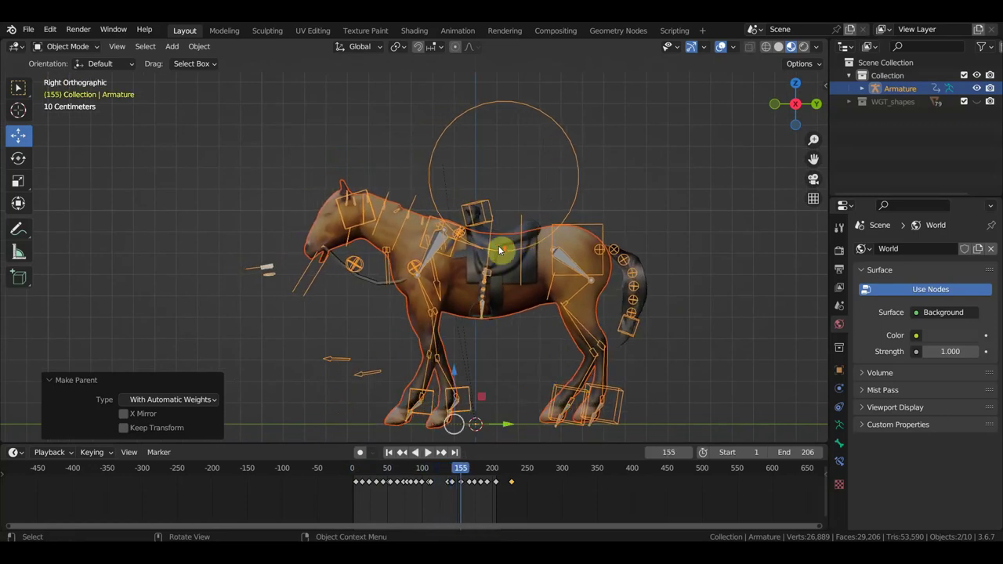
middle_drag(500, 250, 523, 262)
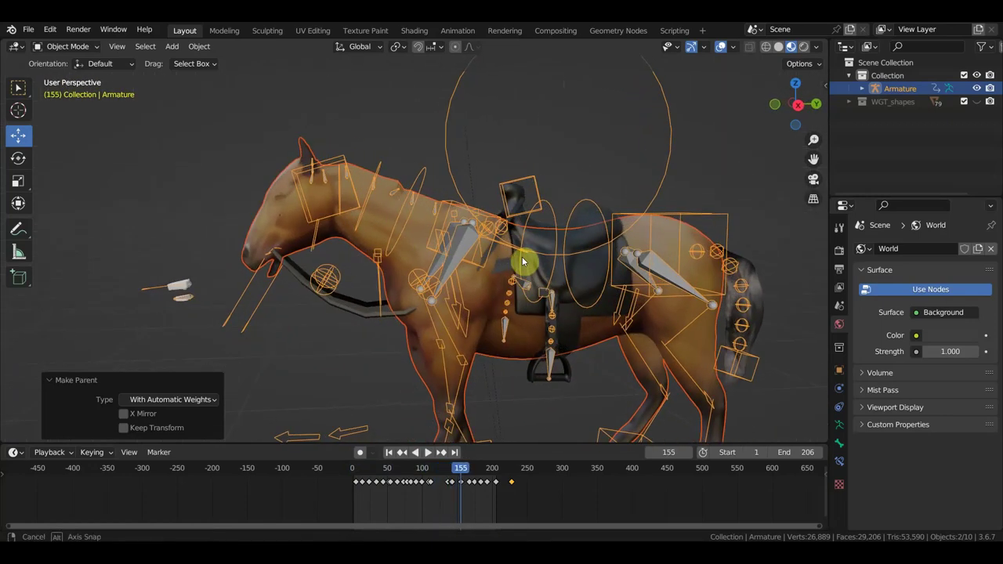
alt+middle_drag(523, 261, 508, 255)
drag(392, 467, 513, 470)
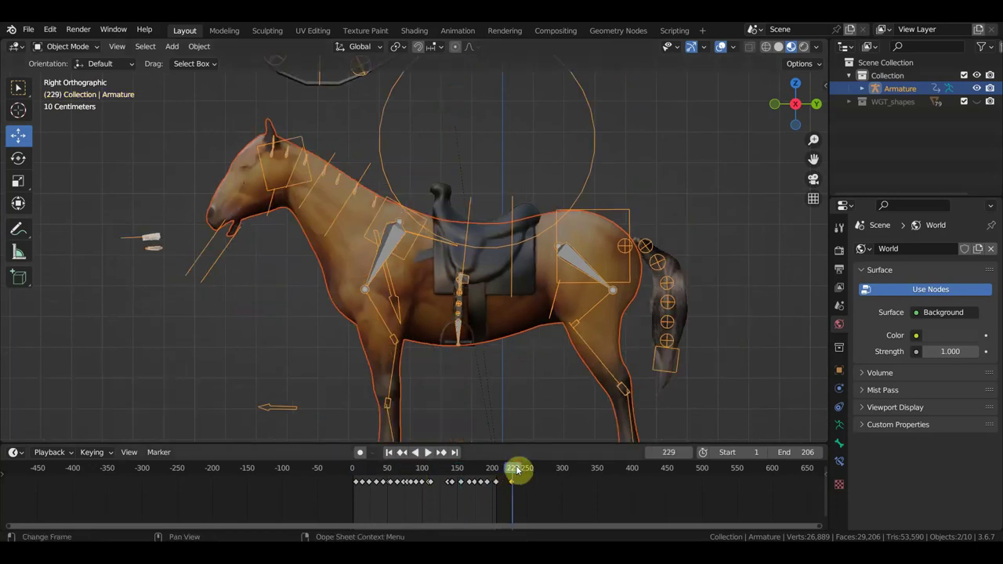
drag(513, 469, 512, 470)
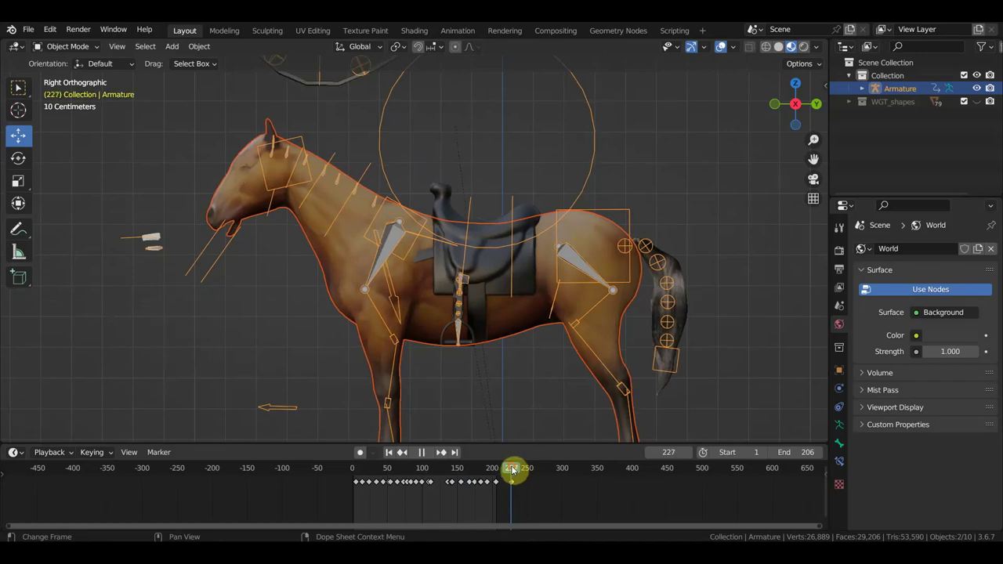
click(378, 141)
click(67, 46)
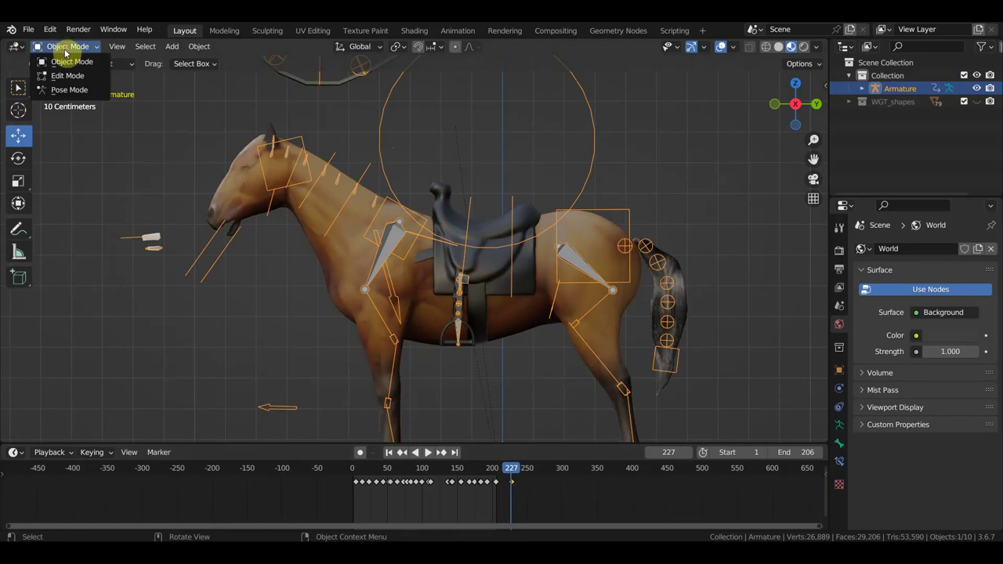
In Pose Mode, rotate Bone.013 at the horse's mouth by -48.1° and move it.
click(71, 91)
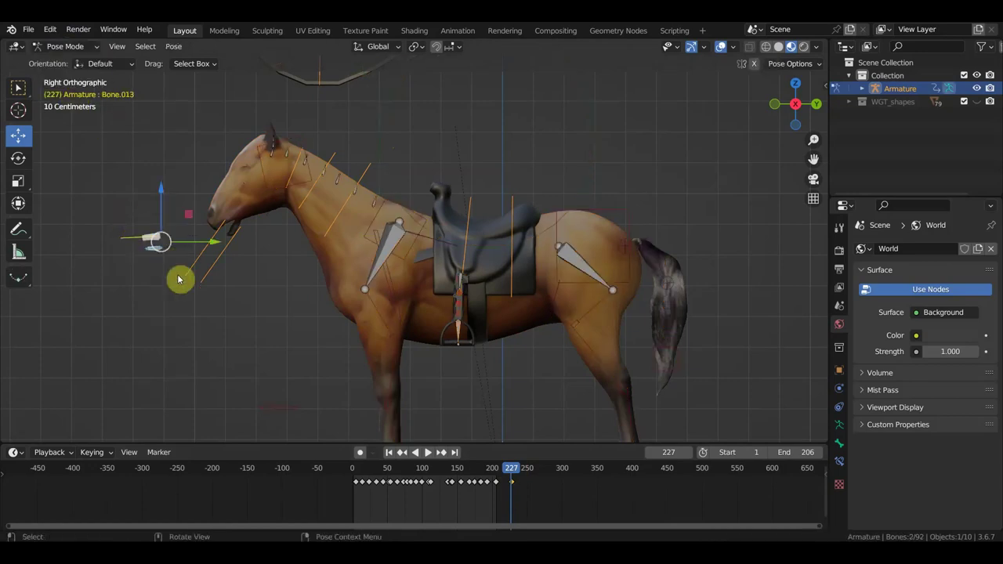
key(r)
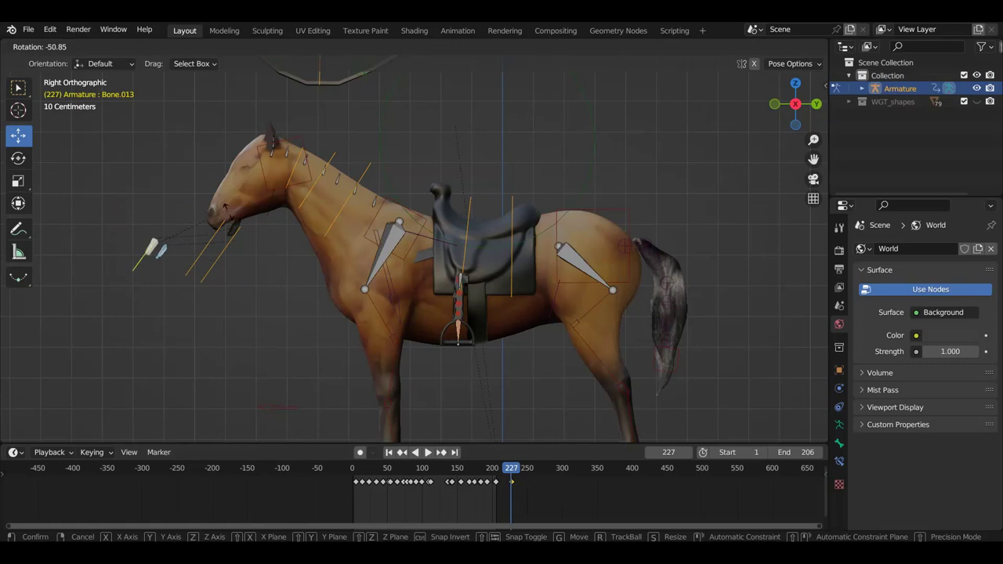
click(227, 232)
key(g)
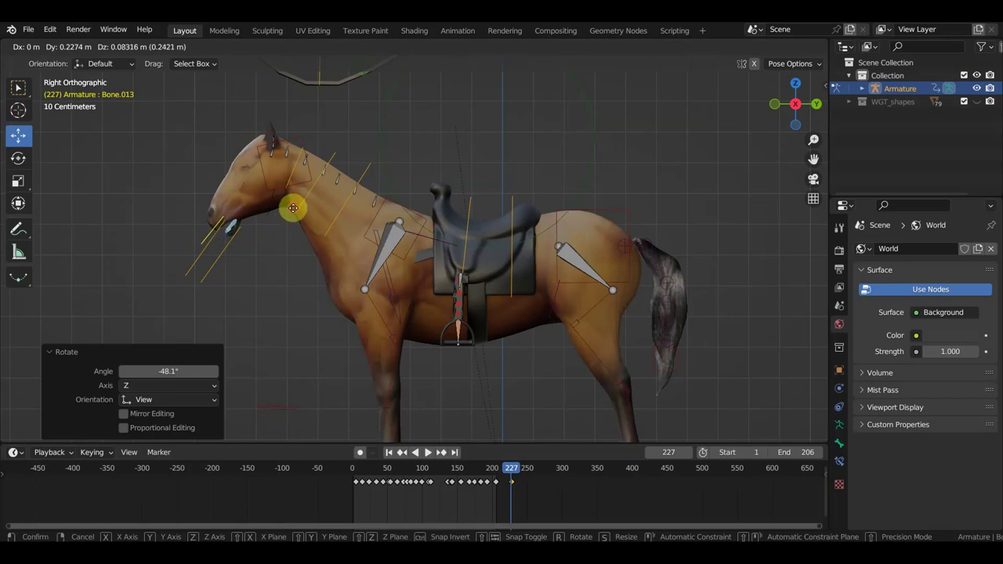
click(292, 208)
Insert Location & Rotation keyframes for the head bones at frame 227.
scroll(340, 129, down, 3)
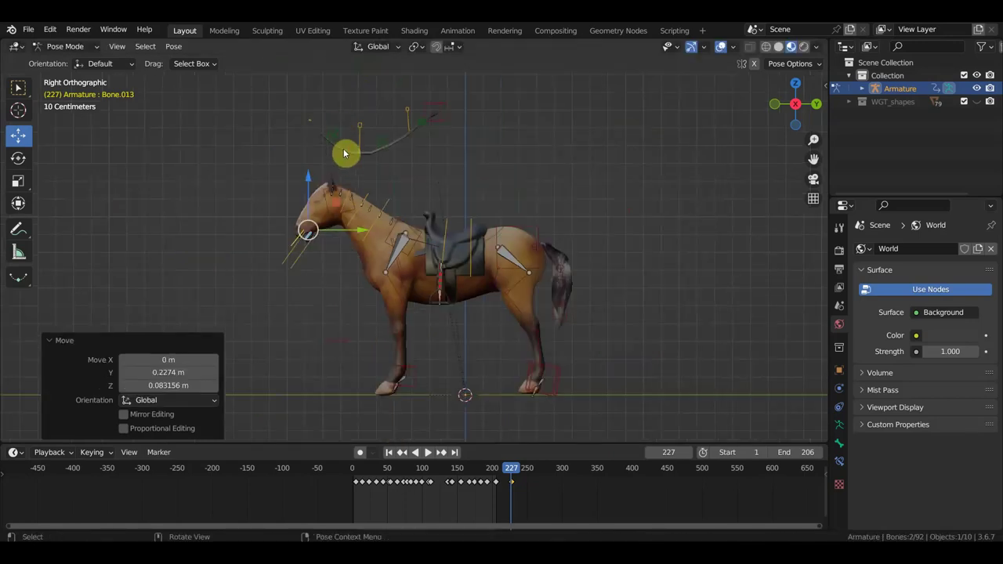
shift+middle_drag(412, 159, 377, 174)
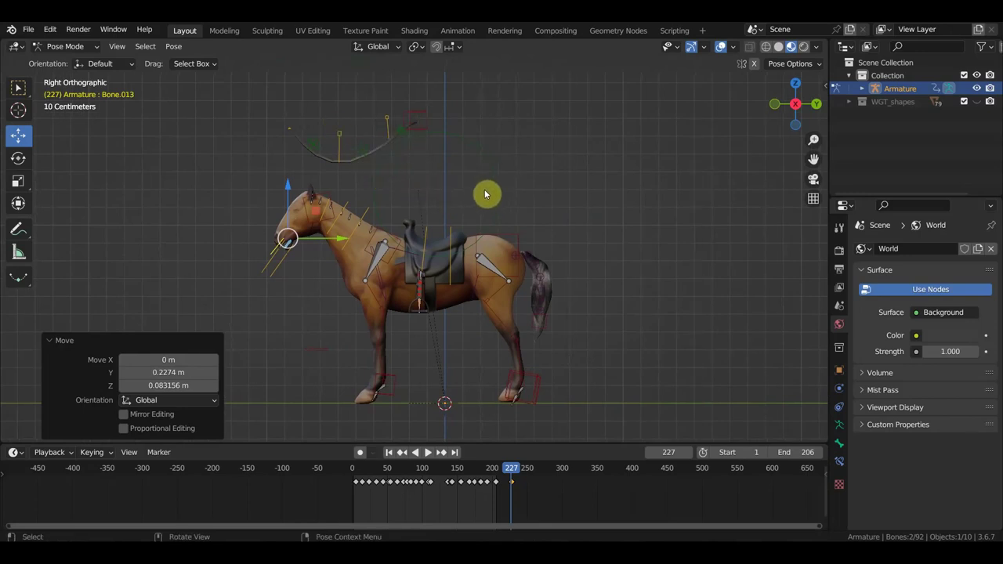
key(i)
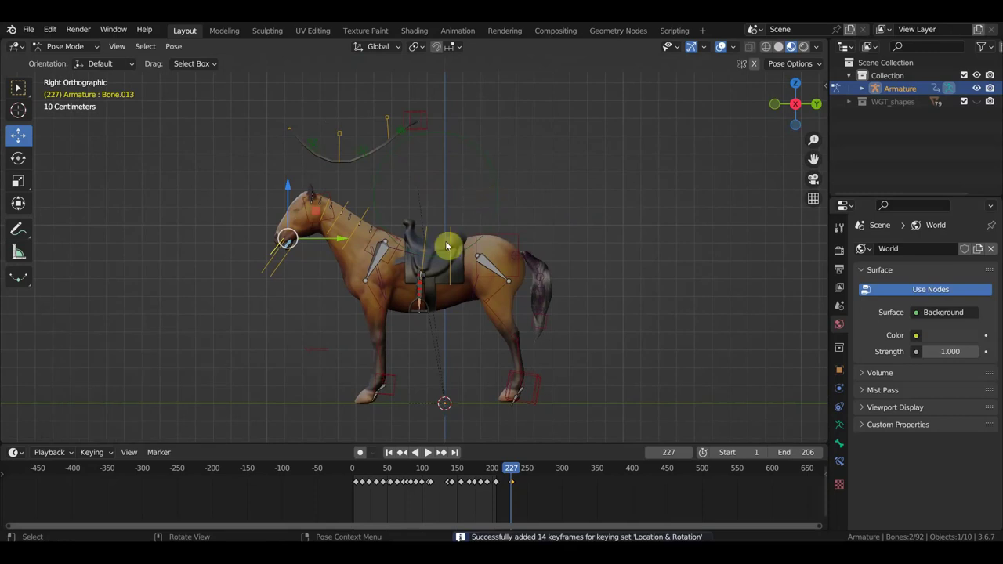
scroll(567, 479, up, 2)
scroll(572, 484, up, 2)
middle_drag(571, 483, 375, 500)
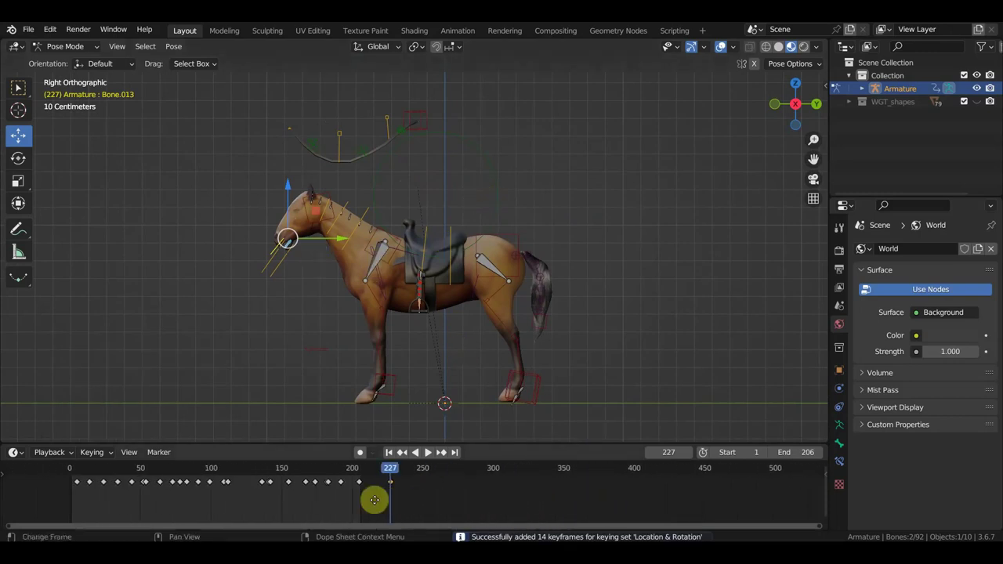
Scrub near the animation's start and hide overlays to inspect the clean horse mesh.
scroll(375, 500, up, 2)
scroll(381, 503, up, 2)
scroll(368, 496, down, 1)
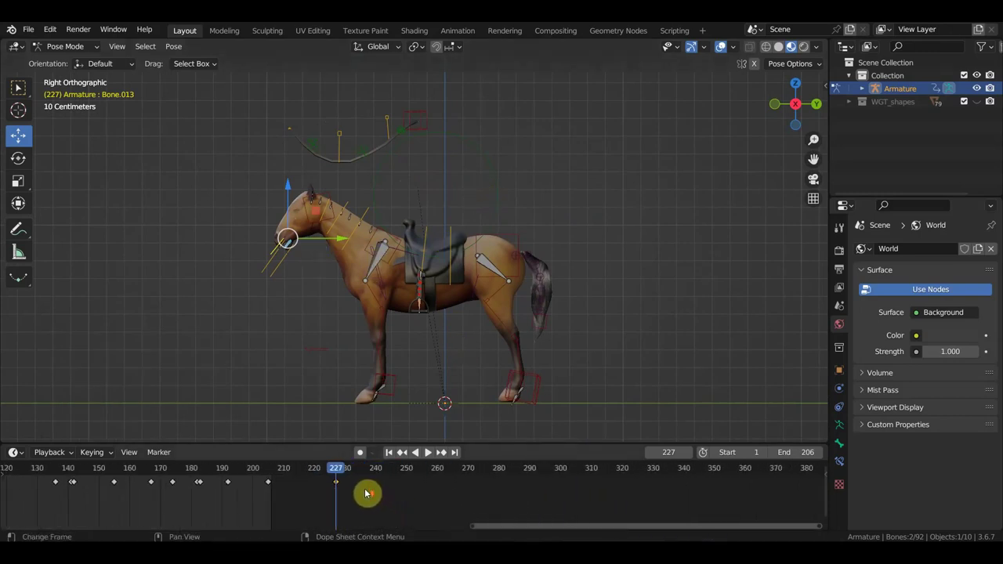
scroll(348, 379, down, 2)
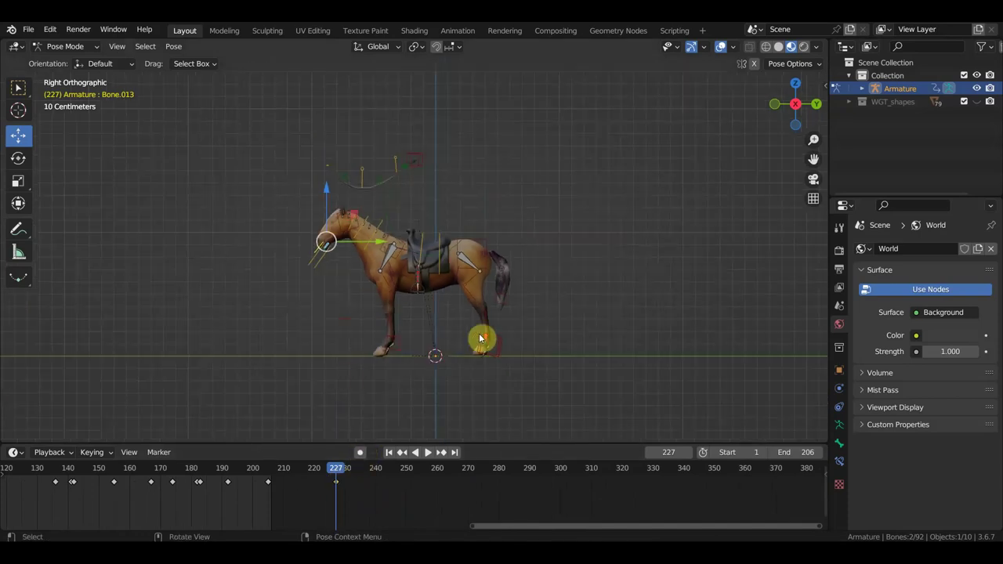
scroll(490, 337, up, 1)
scroll(369, 251, up, 1)
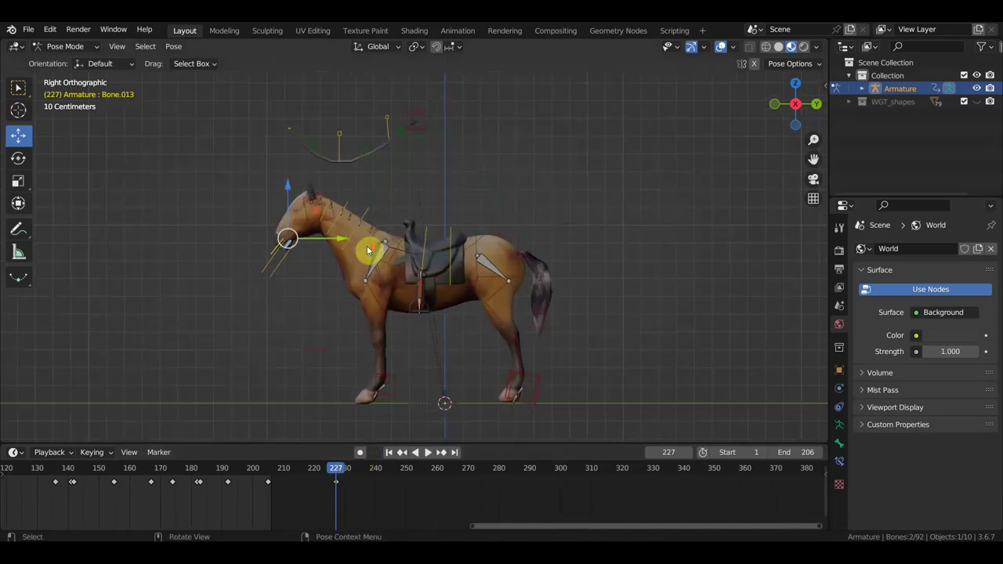
scroll(384, 189, up, 1)
scroll(259, 470, down, 3)
mouse_move(275, 484)
middle_down()
mouse_move(307, 499)
mouse_move(444, 520)
middle_up()
drag(219, 474, 272, 474)
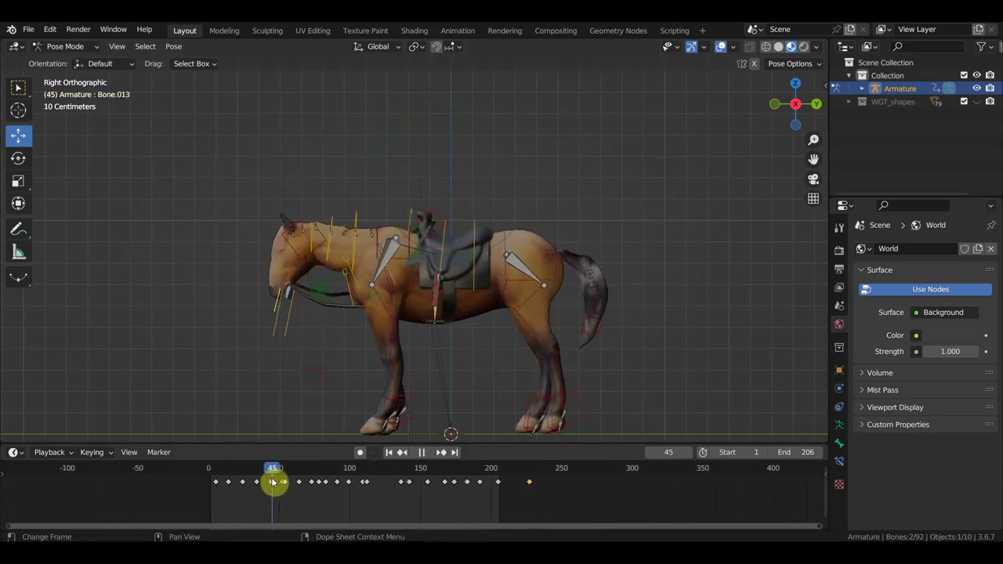
click(722, 47)
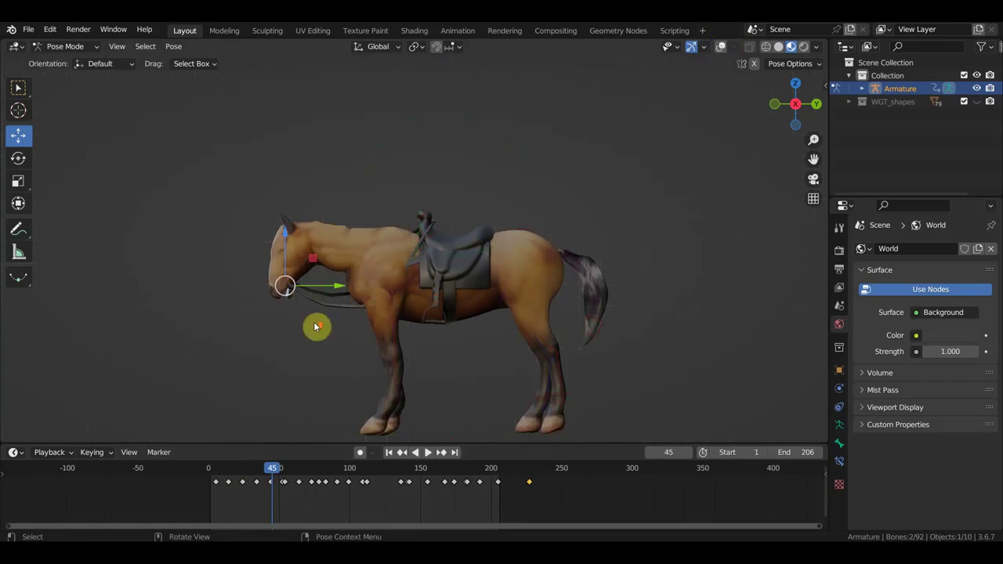
mouse_move(319, 327)
ctrl+middle_down()
mouse_move(450, 261)
mouse_move(377, 287)
ctrl+middle_up()
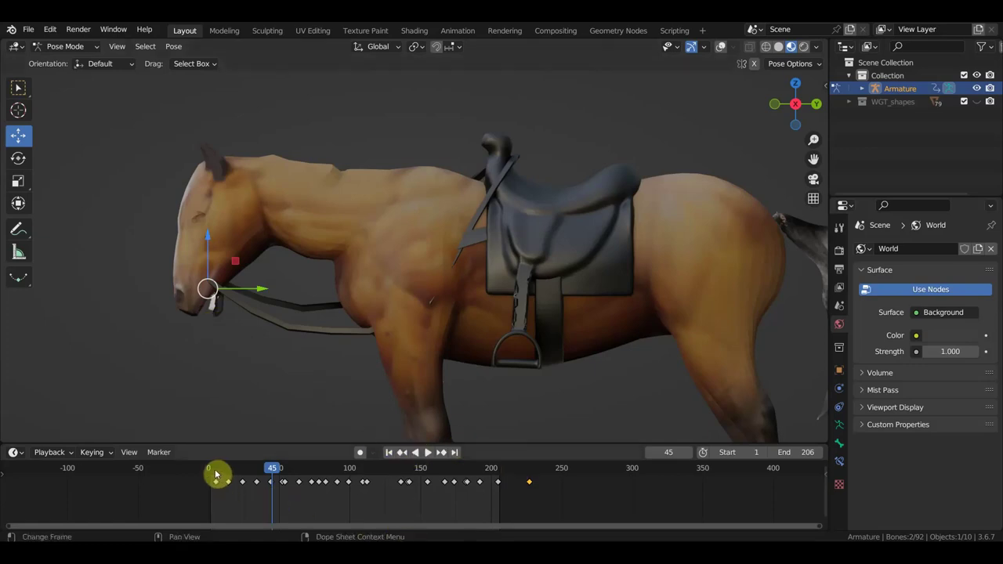
Return to frame 2 in Object Mode with the viewport overlays shown again.
drag(215, 474, 211, 474)
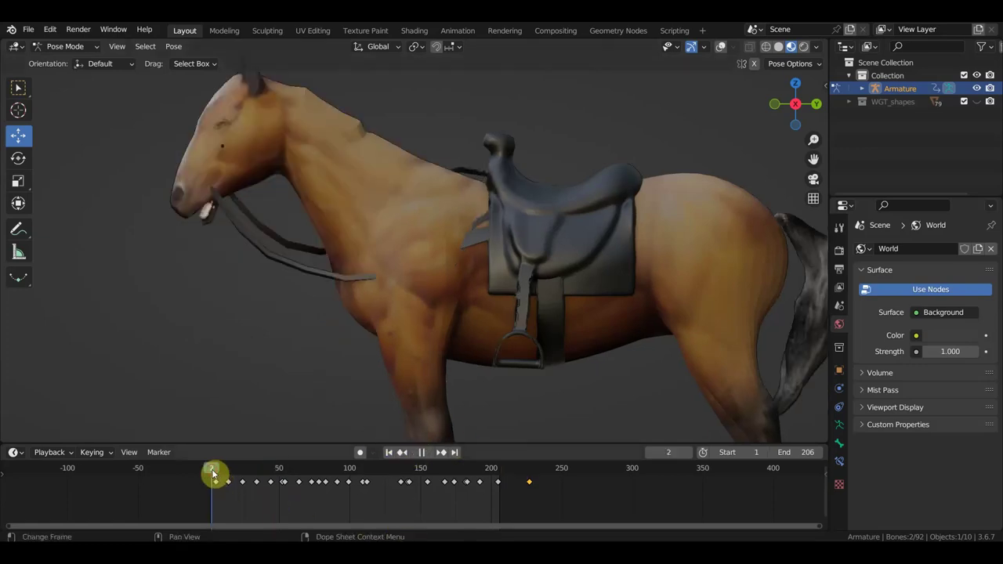
click(55, 49)
click(70, 63)
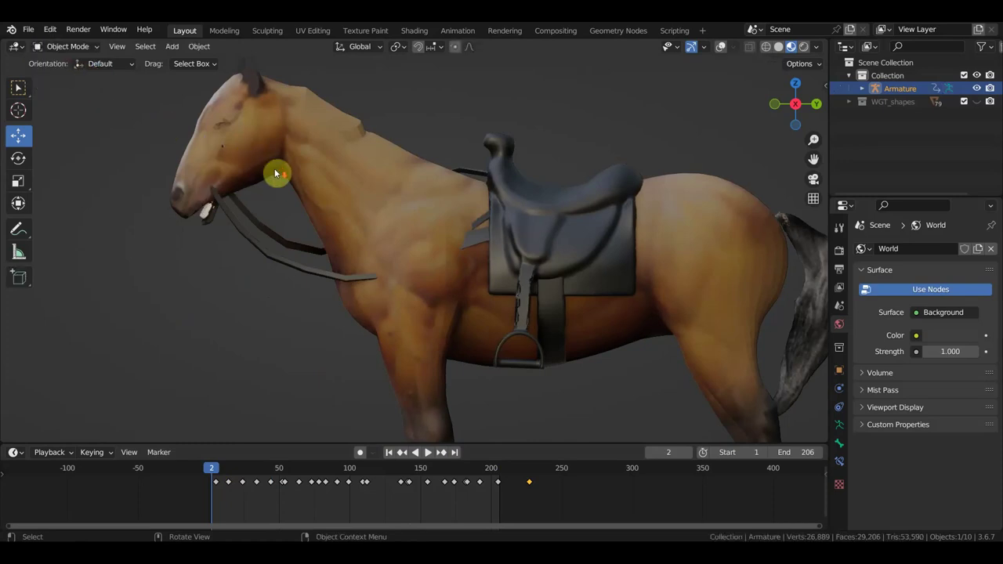
scroll(280, 195, down, 4)
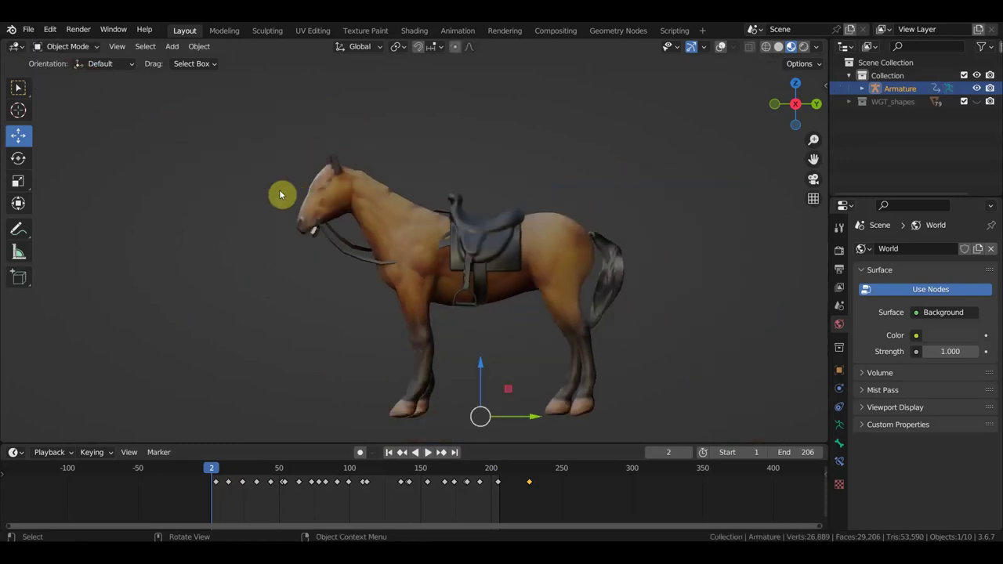
click(719, 48)
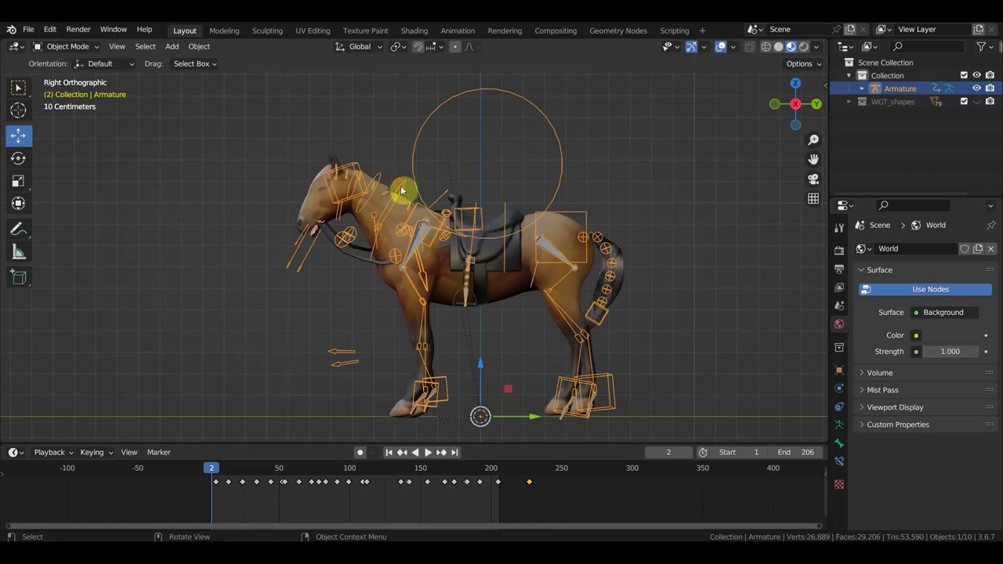
Switch the armature into Pose Mode and orbit to a perspective view of the horse.
click(69, 47)
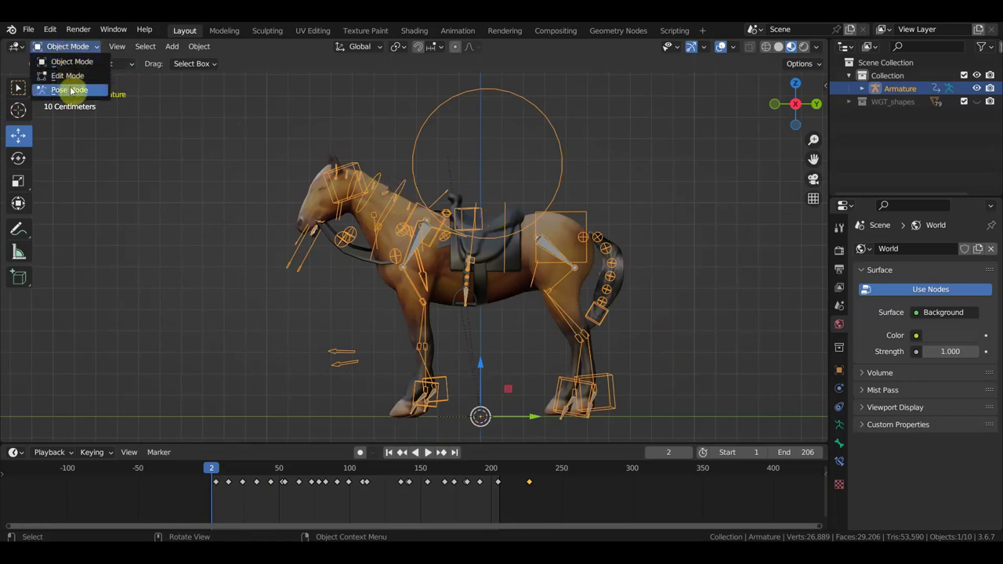
click(69, 86)
scroll(291, 227, up, 1)
scroll(295, 233, up, 3)
mouse_move(393, 263)
middle_down()
mouse_move(424, 261)
mouse_move(406, 252)
middle_up()
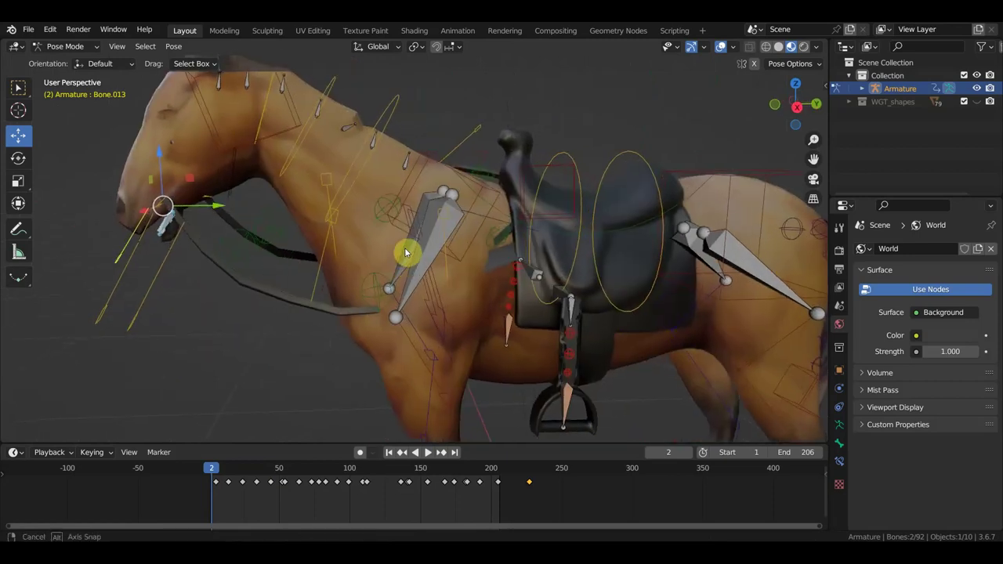
Select the chest bone Bone.073 and move it to a new position.
click(330, 255)
click(352, 260)
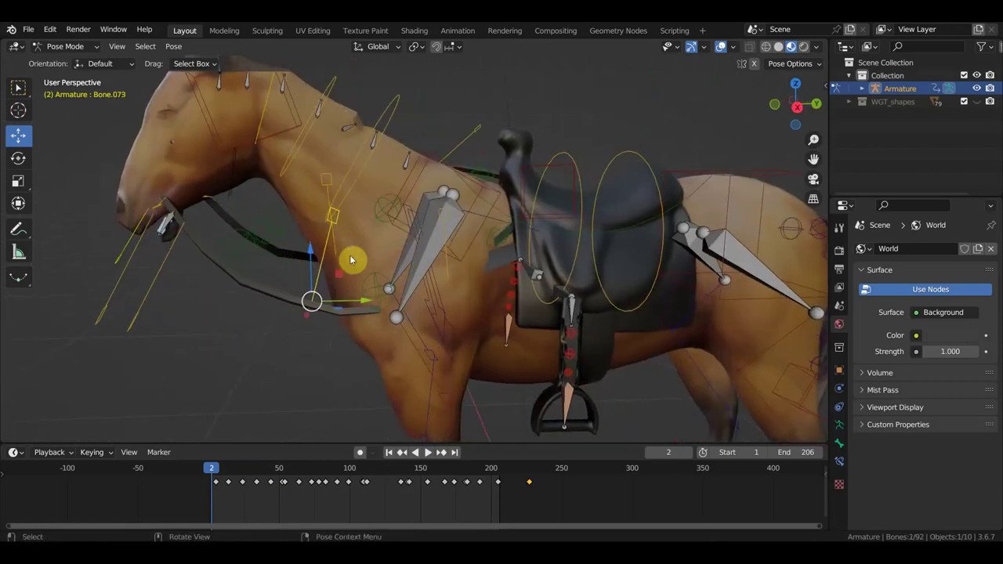
middle_drag(418, 230, 491, 239)
key(g)
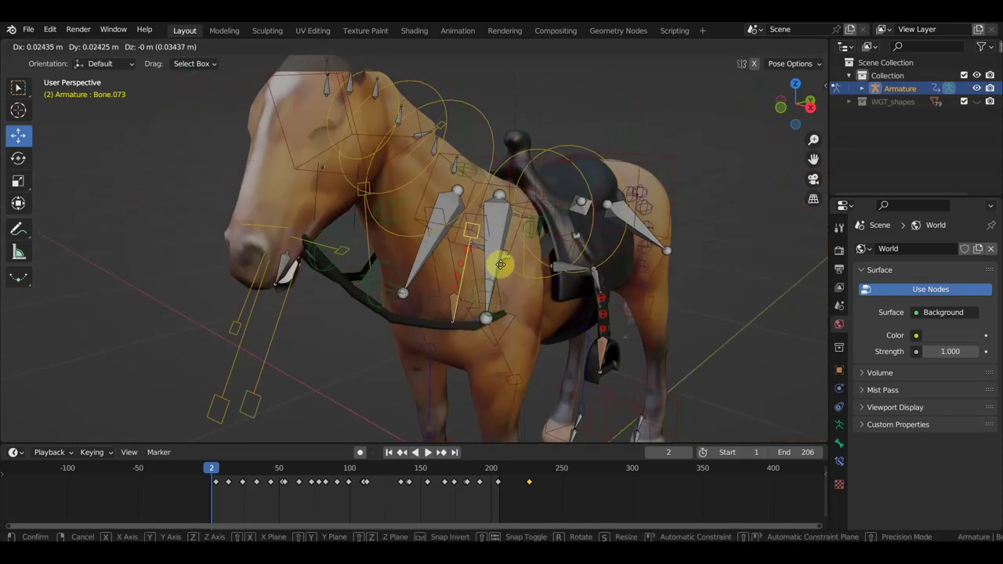
click(501, 268)
Select the shoulder bone Bone.075 and move it to a new position.
scroll(467, 258, up, 2)
scroll(466, 258, up, 2)
middle_drag(448, 251, 447, 256)
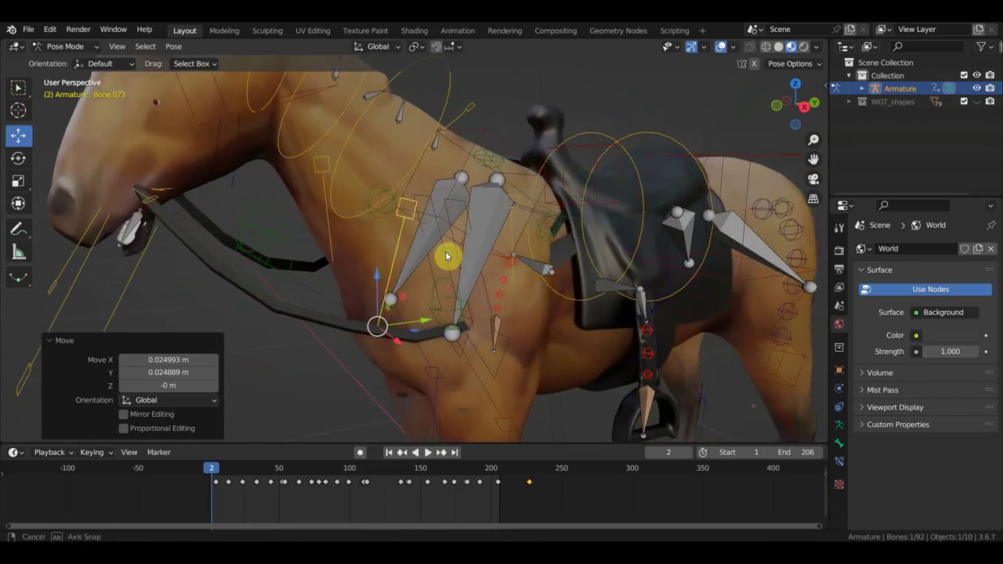
click(524, 242)
middle_drag(544, 248, 552, 246)
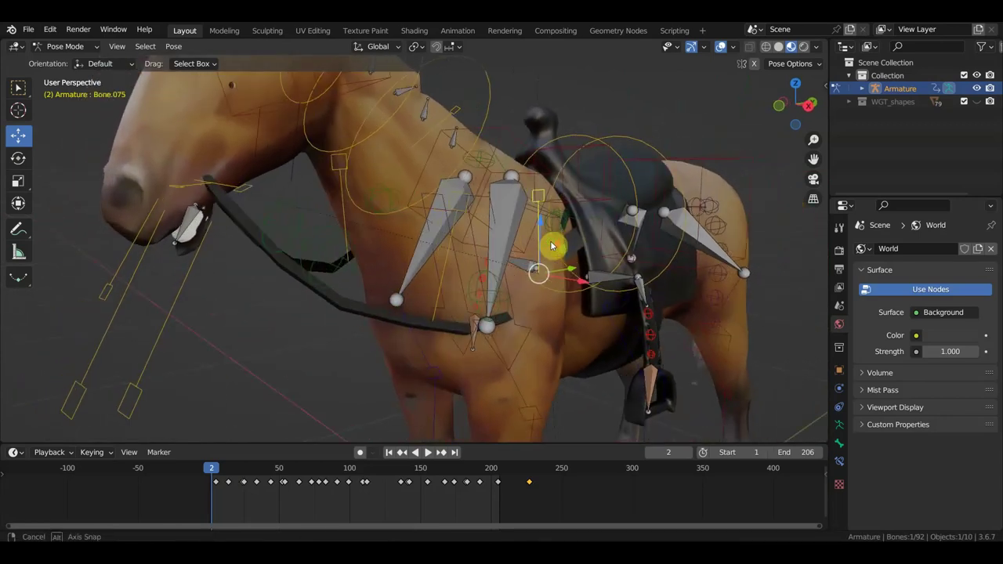
key(g)
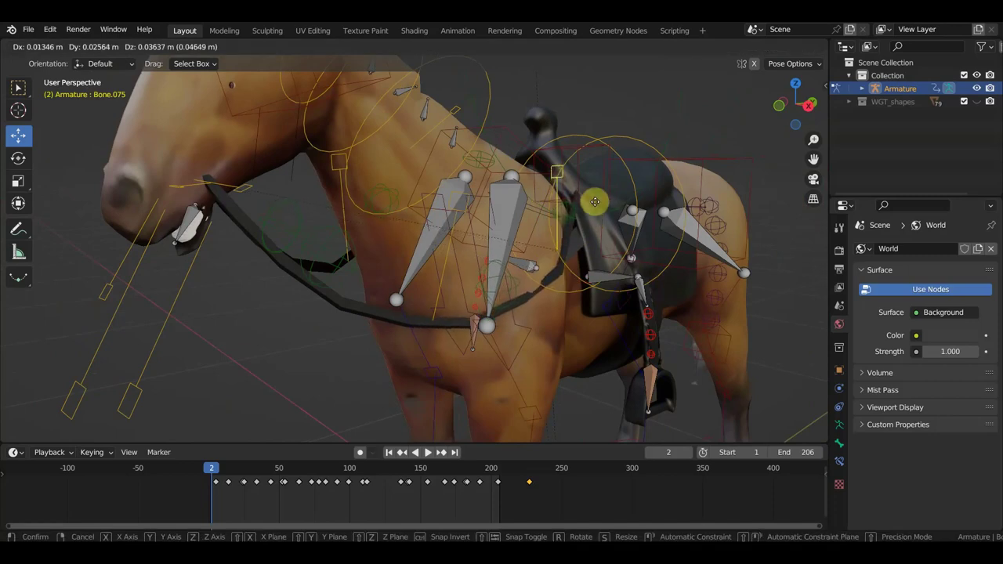
click(594, 196)
Move the saddle control bone Bone.077 to a new position.
middle_drag(586, 217, 531, 218)
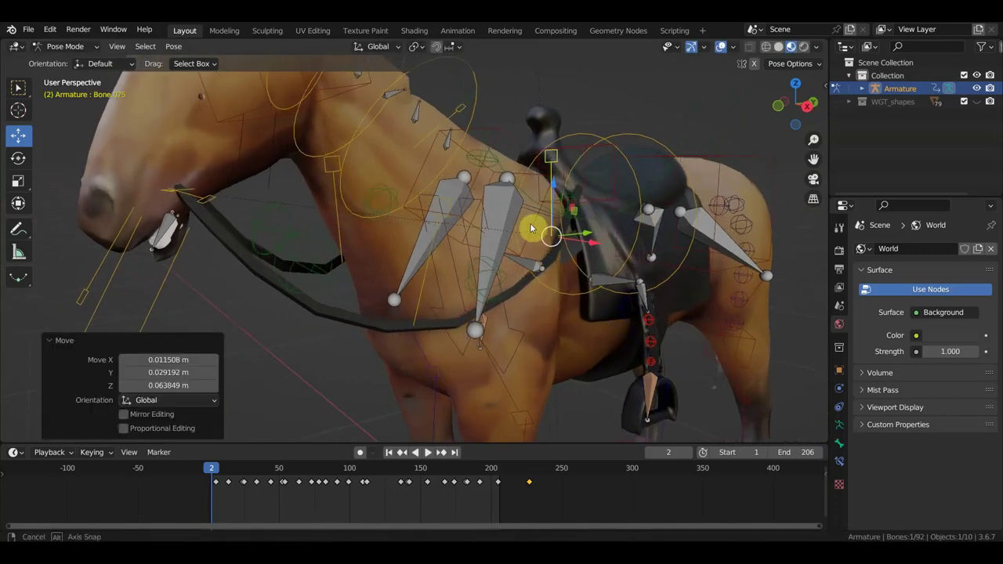
click(572, 152)
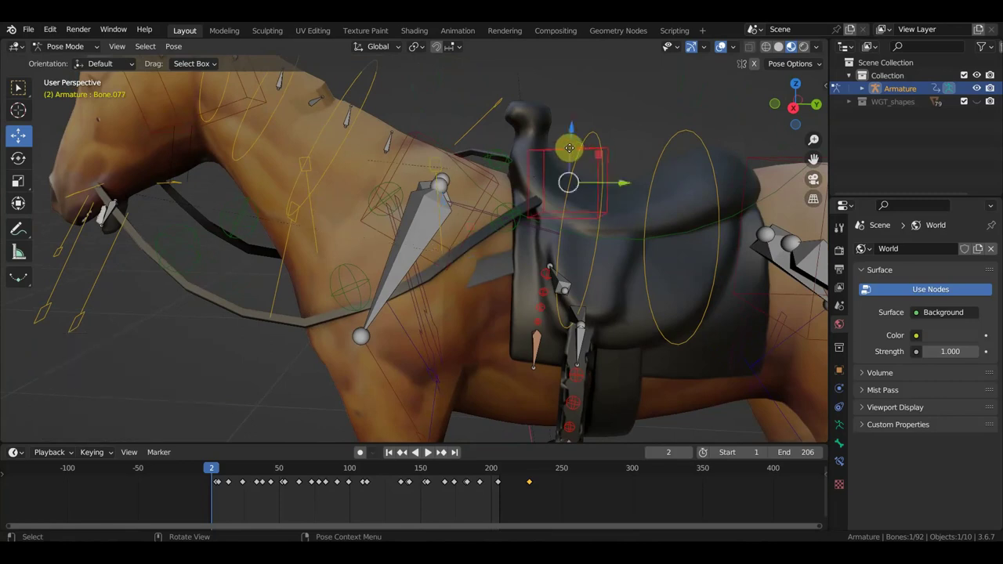
key(g)
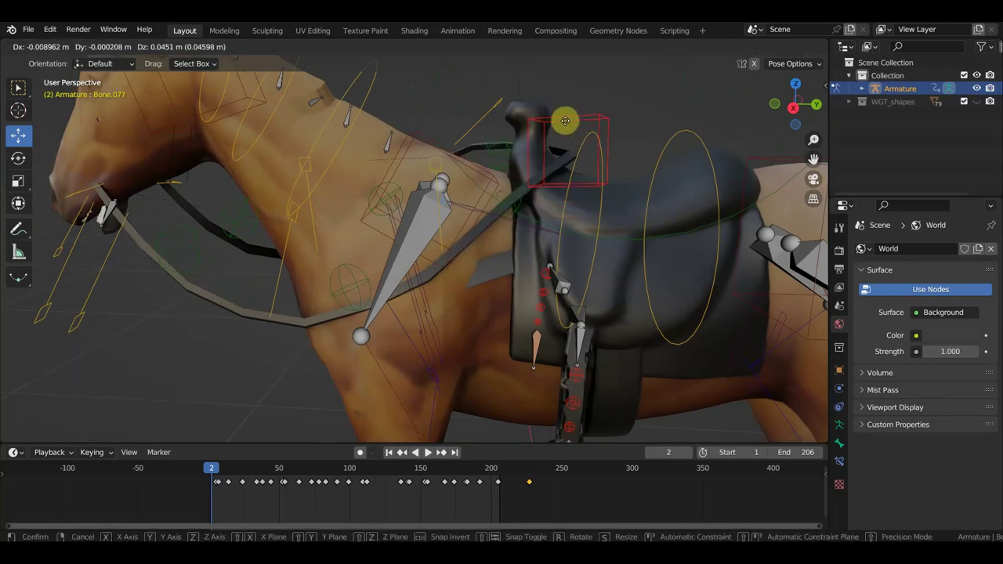
click(567, 125)
Reposition the withers bone Bone.080, then select the neck-base bone Bone.079.
scroll(563, 159, down, 5)
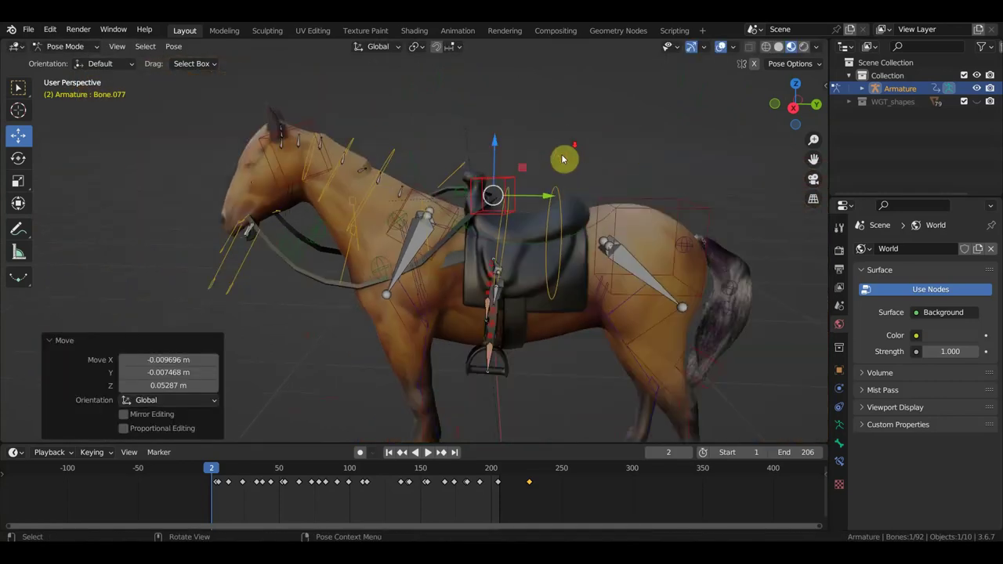
mouse_move(547, 181)
middle_down()
mouse_move(346, 223)
mouse_move(427, 228)
middle_up()
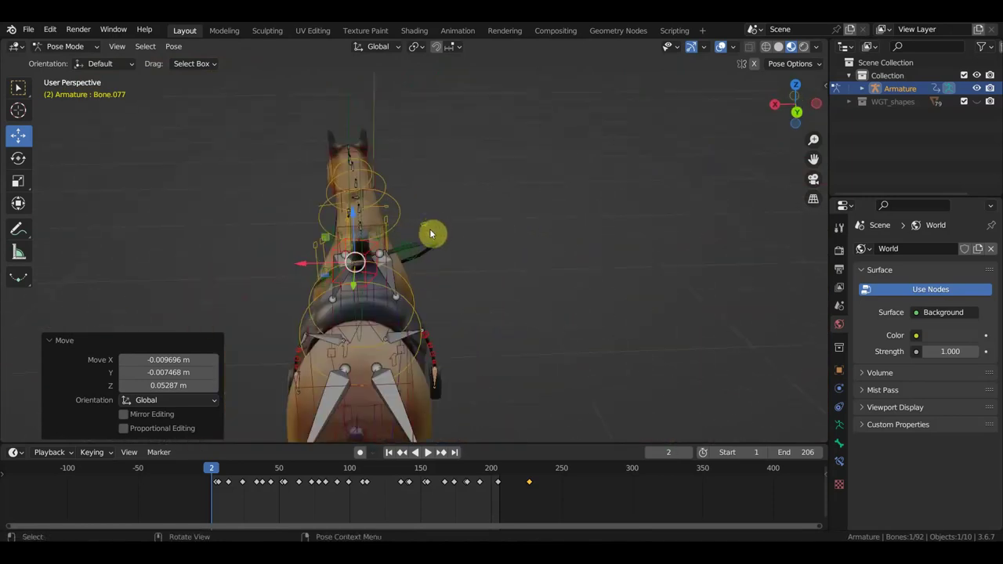
click(430, 233)
key(g)
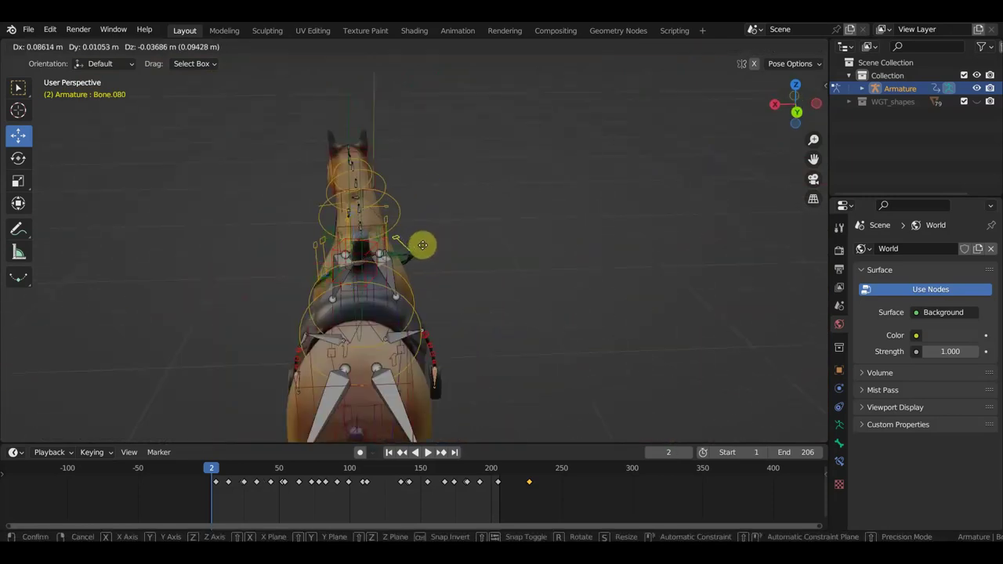
click(408, 248)
mouse_move(421, 257)
middle_down()
mouse_move(193, 243)
mouse_move(161, 231)
mouse_move(220, 256)
middle_up()
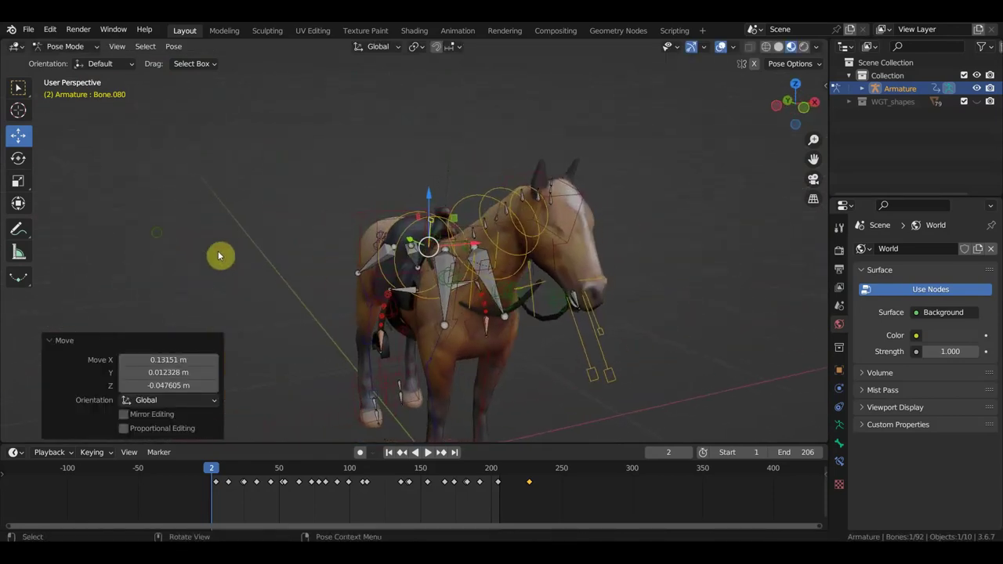
click(470, 297)
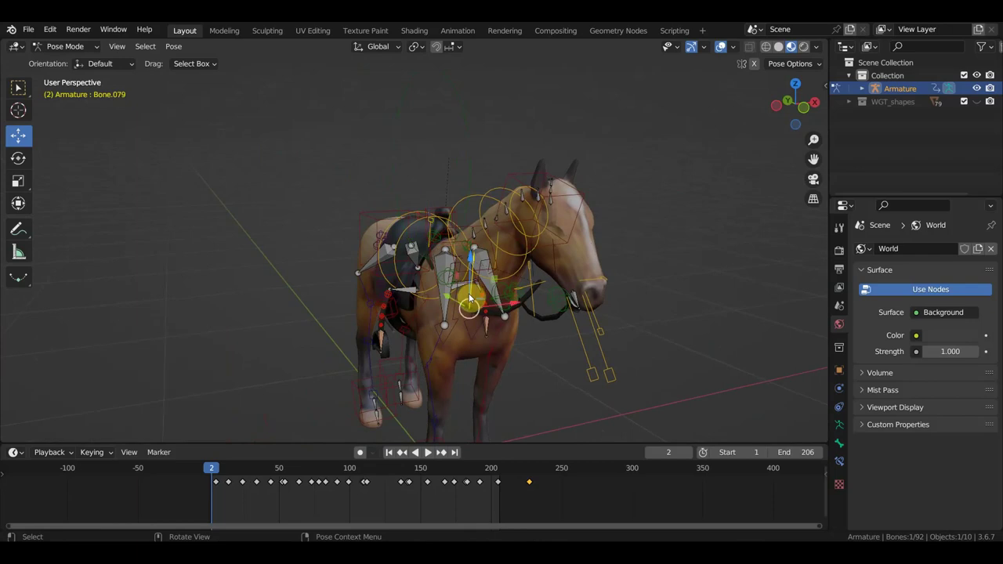
Move the neck-base bone Bone.079 to a new position.
key(g)
click(448, 294)
middle_drag(449, 297, 549, 285)
scroll(580, 279, up, 3)
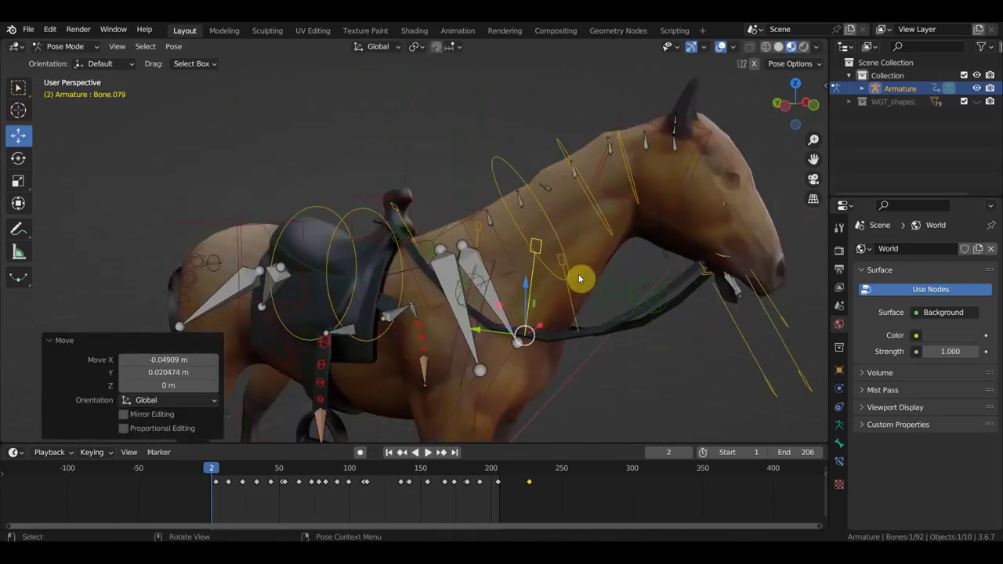
mouse_move(712, 307)
middle_down()
mouse_move(764, 293)
mouse_move(764, 285)
mouse_move(719, 287)
mouse_move(727, 273)
middle_up()
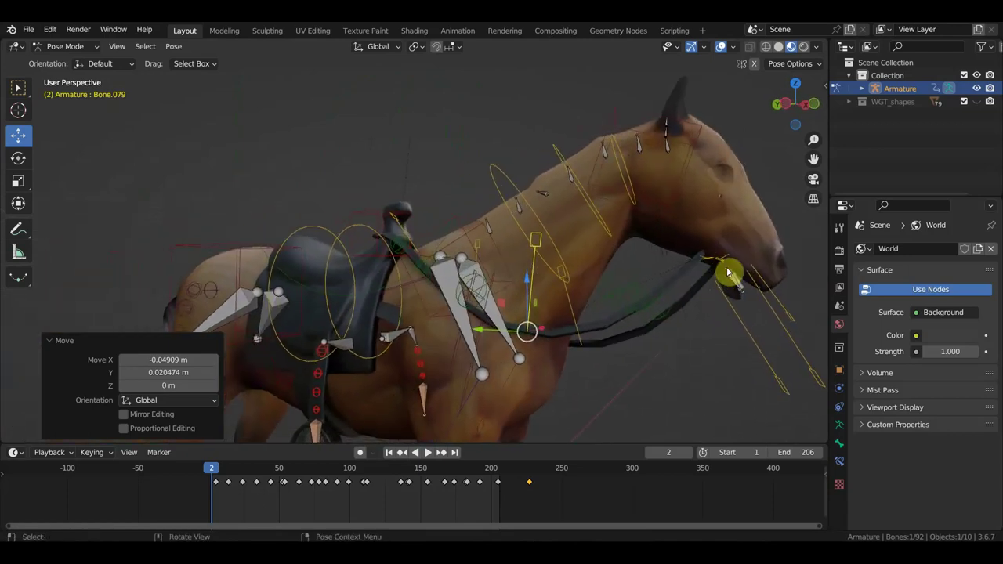
Drag the head bone down so the horse's head dips.
click(728, 261)
drag(729, 259, 730, 279)
middle_drag(721, 284, 697, 308)
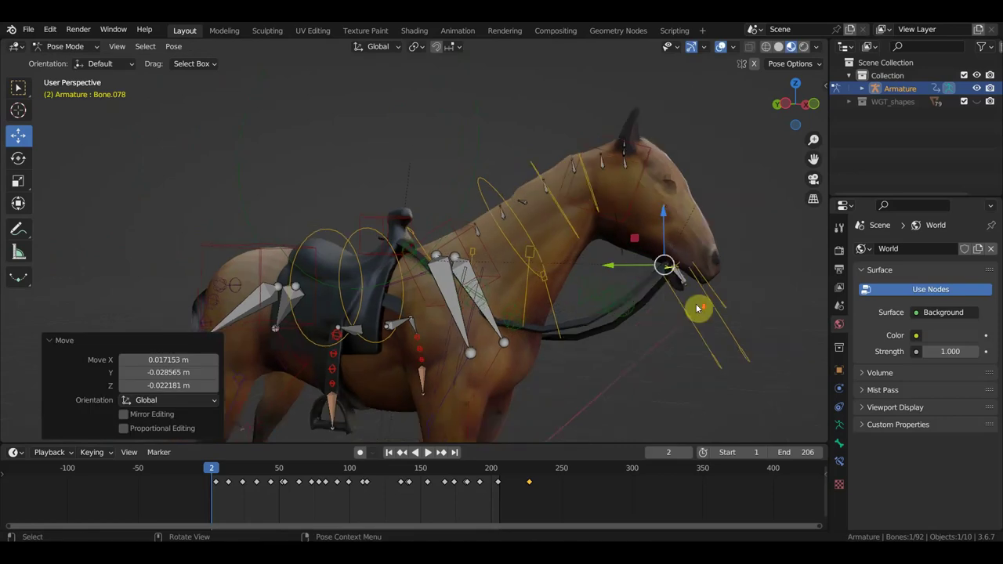
mouse_move(636, 299)
middle_down()
mouse_move(625, 309)
mouse_move(651, 298)
mouse_move(624, 314)
mouse_move(551, 325)
middle_up()
mouse_move(529, 266)
middle_down()
mouse_move(567, 269)
mouse_move(500, 236)
middle_up()
Shift Bone.080 twice, the last time by about -0.007, 0.015, -0.016 m.
click(491, 226)
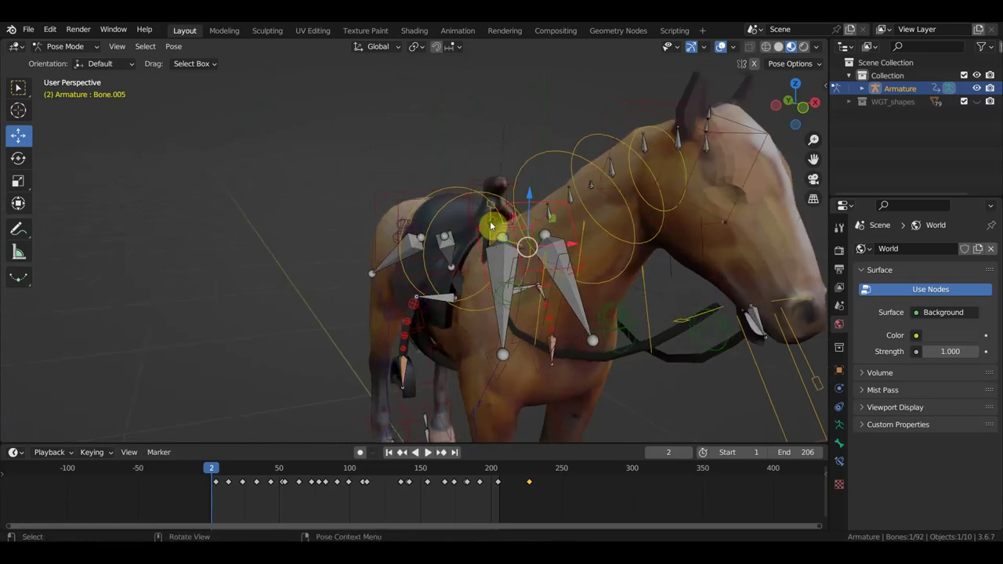
click(498, 219)
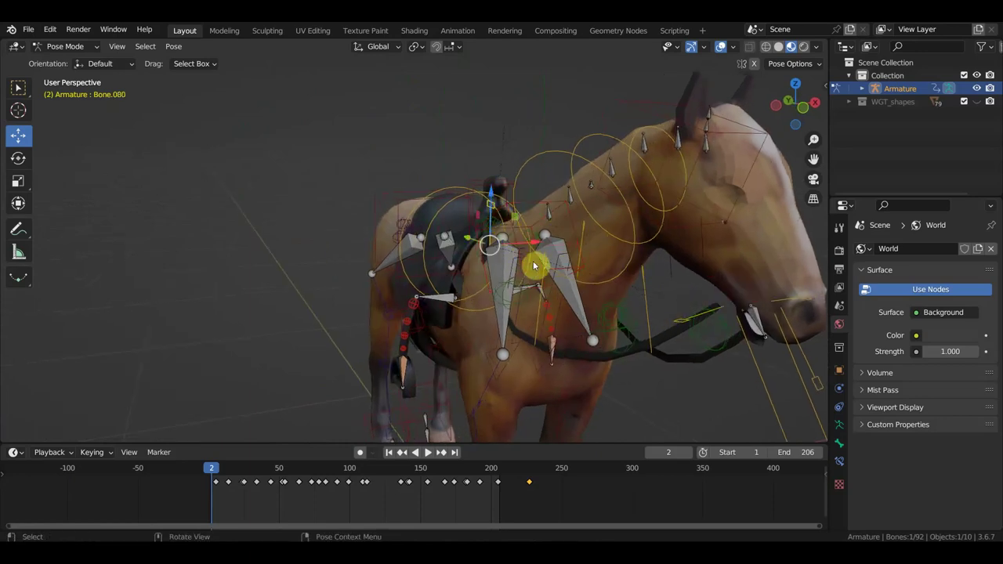
key(g)
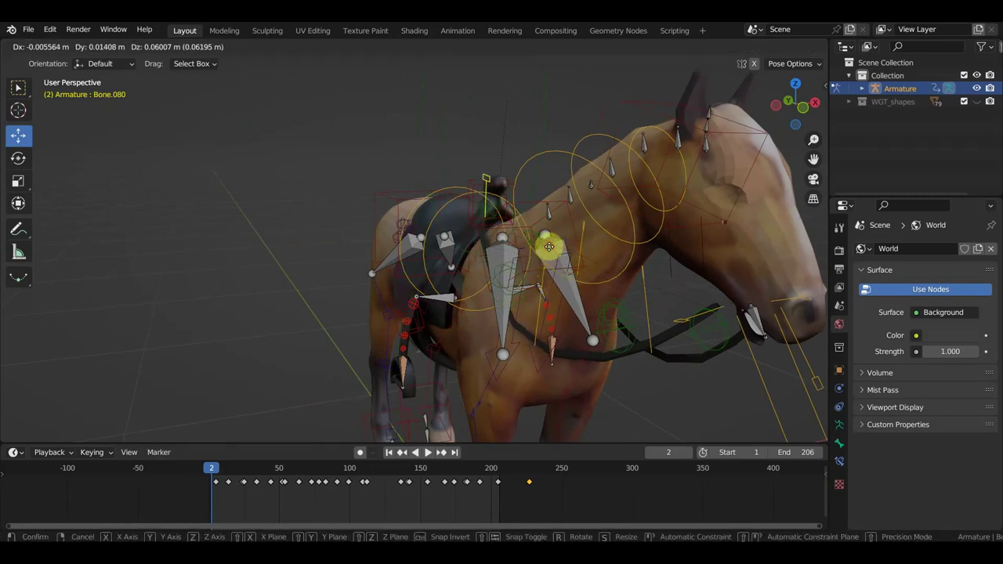
click(549, 247)
mouse_move(582, 262)
middle_down()
mouse_move(656, 259)
mouse_move(578, 257)
middle_up()
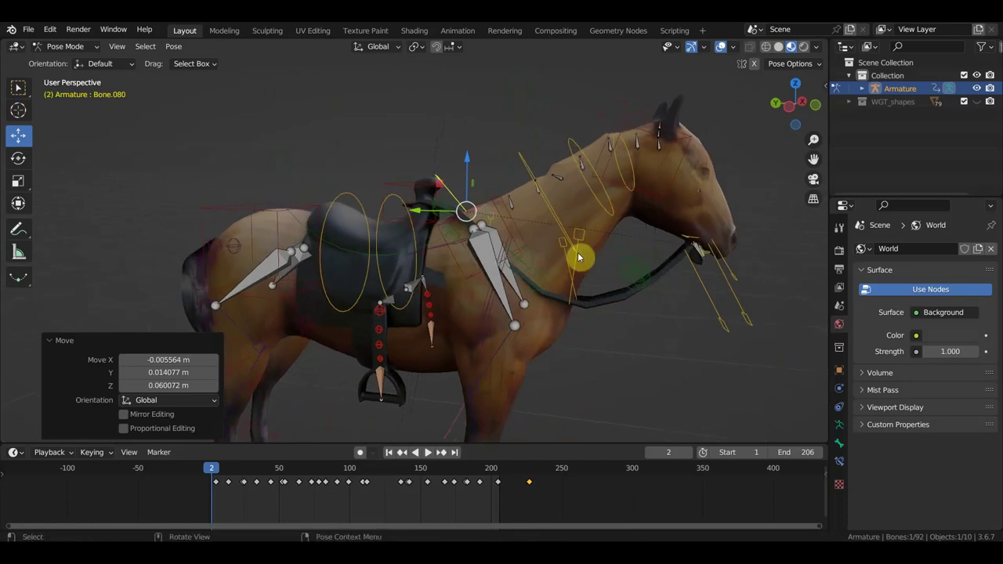
key(g)
click(566, 263)
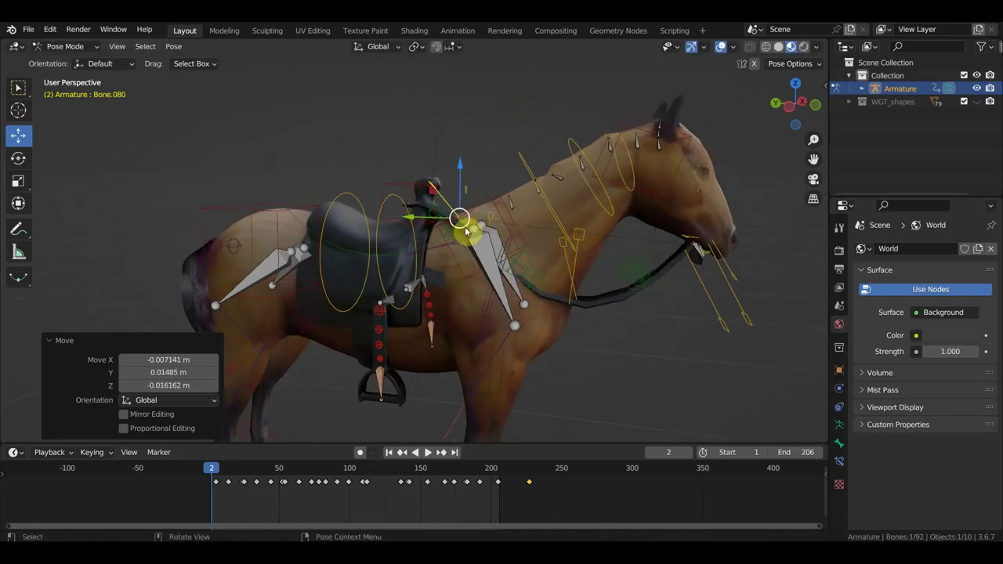
Key location and rotation of all bones, then play back and stop at frame 38.
key(a)
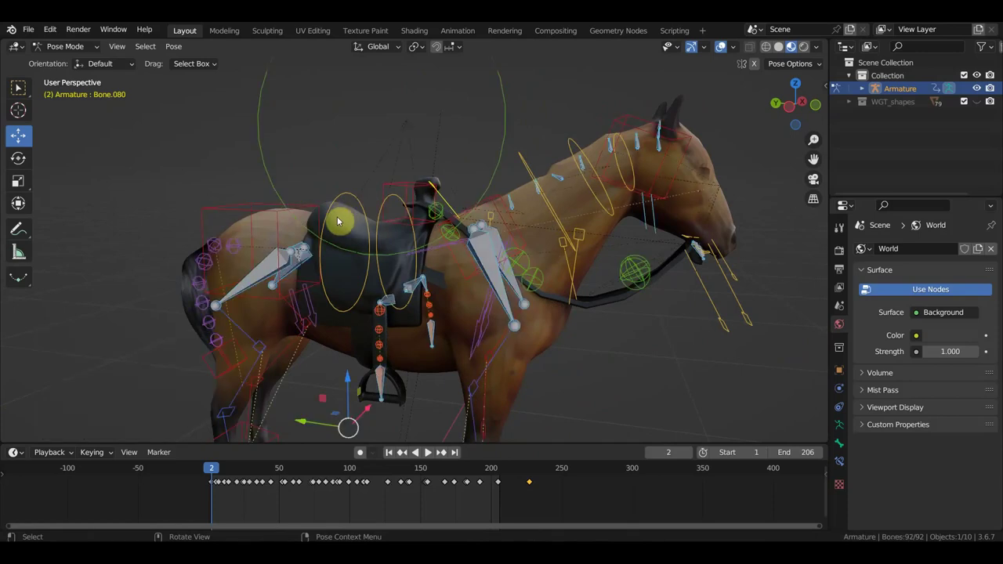
key(i)
key(space)
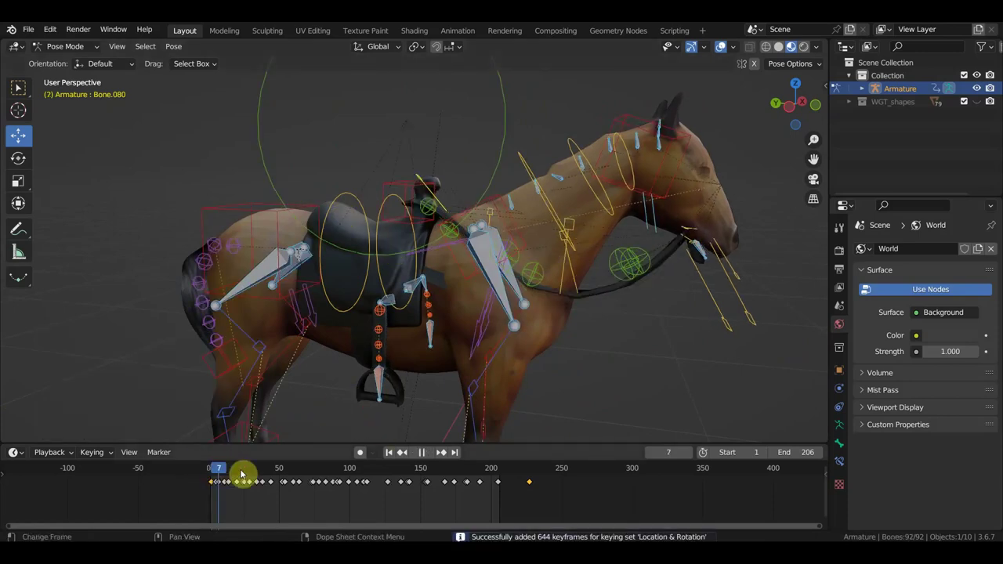
key(space)
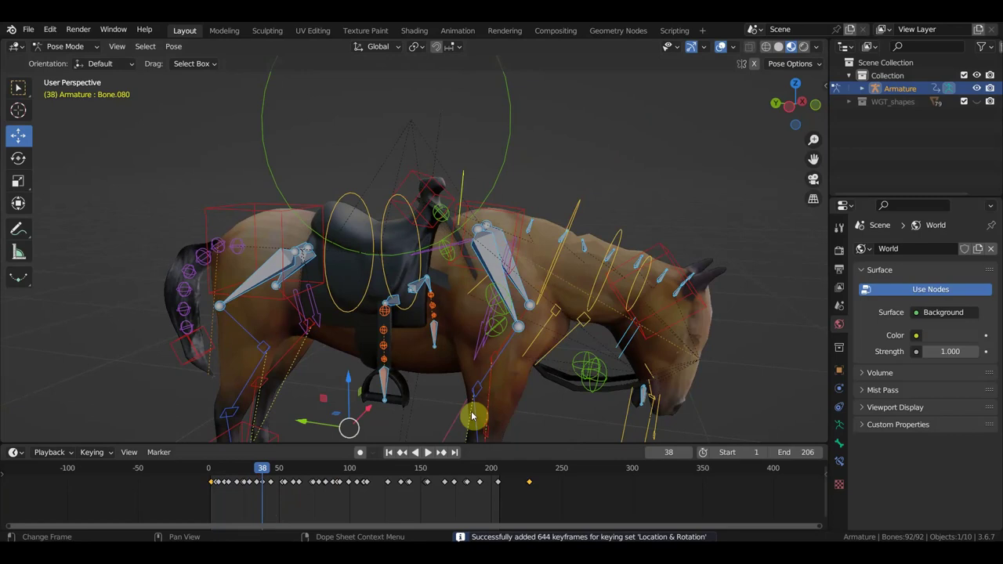
Select Bone.079 plus the thin upright bone, then box-select keyframes in the Timeline.
click(558, 332)
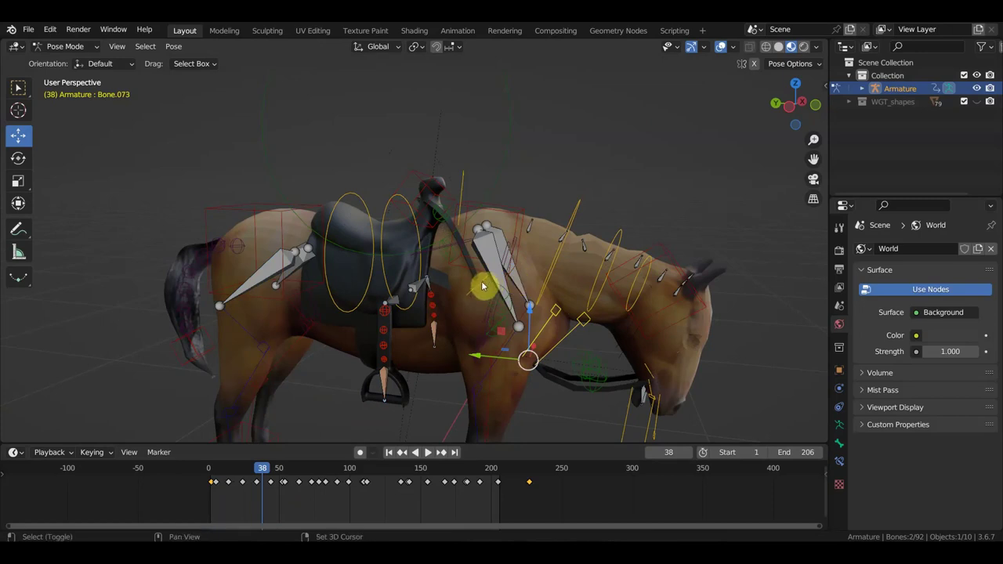
mouse_move(559, 340)
middle_down()
mouse_move(504, 331)
mouse_move(513, 327)
middle_up()
scroll(524, 325, up, 2)
middle_drag(576, 315, 601, 309)
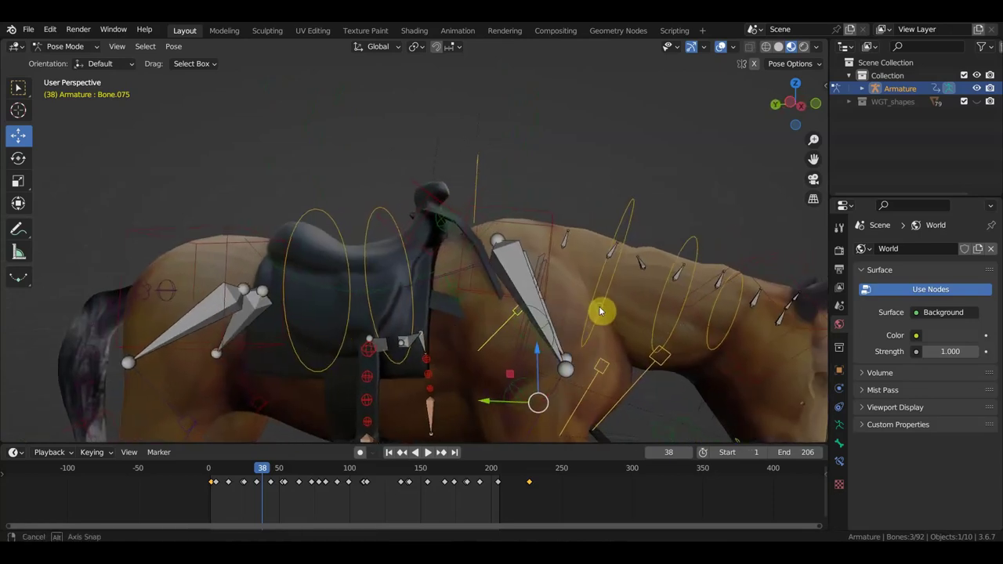
shift+click(478, 197)
mouse_move(506, 495)
mouse_down()
mouse_move(215, 476)
mouse_move(222, 486)
mouse_up()
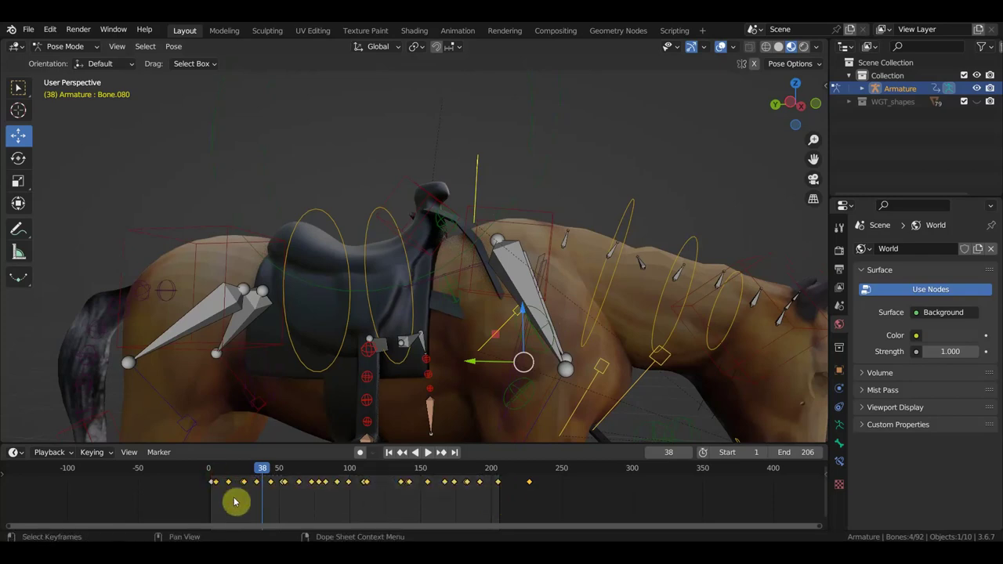
Delete the selected keyframes and return to frame 2.
key(Delete)
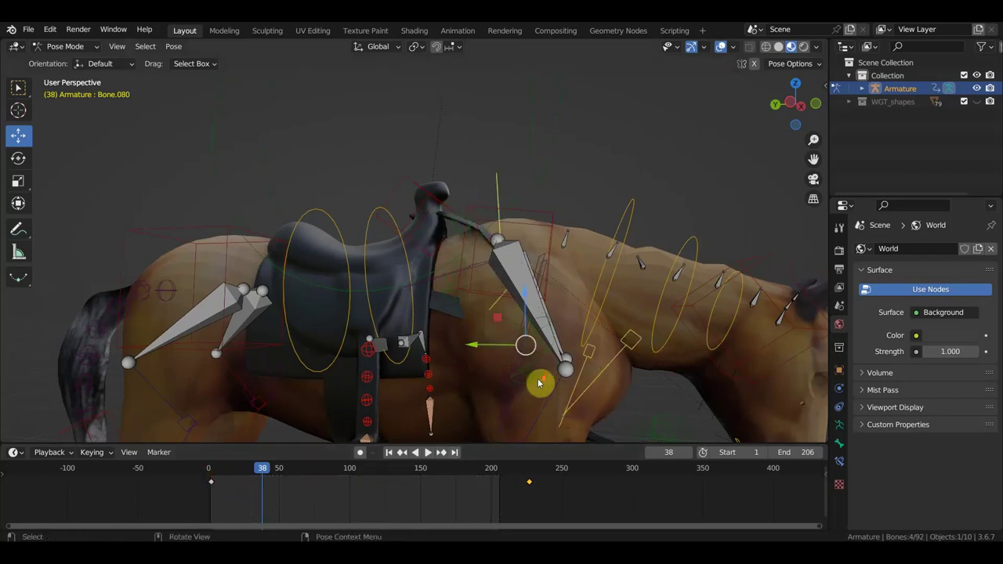
middle_drag(540, 381, 479, 397)
click(212, 472)
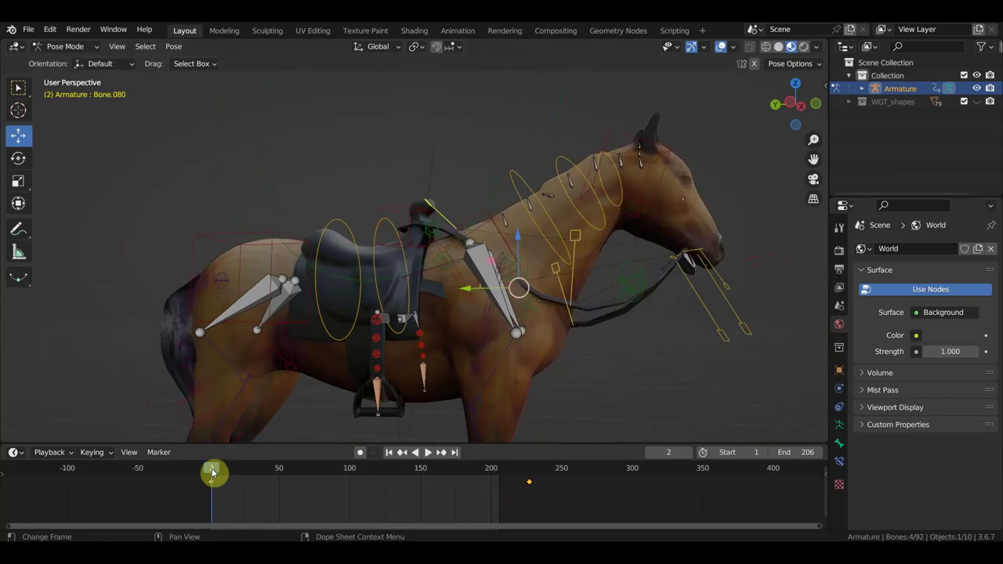
middle_drag(455, 385, 439, 390)
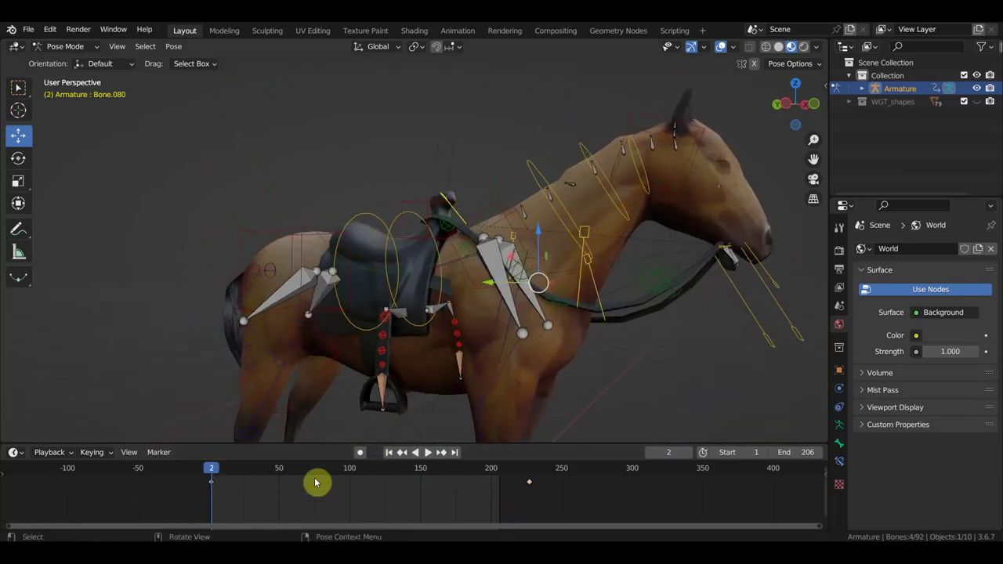
At frame 100, select the chest bone Bone.080 and move it.
click(350, 471)
key(space)
mouse_move(571, 354)
middle_down()
mouse_move(515, 376)
mouse_move(510, 366)
middle_up()
click(493, 226)
click(544, 276)
mouse_move(544, 275)
middle_down()
mouse_move(504, 287)
mouse_move(570, 292)
middle_up()
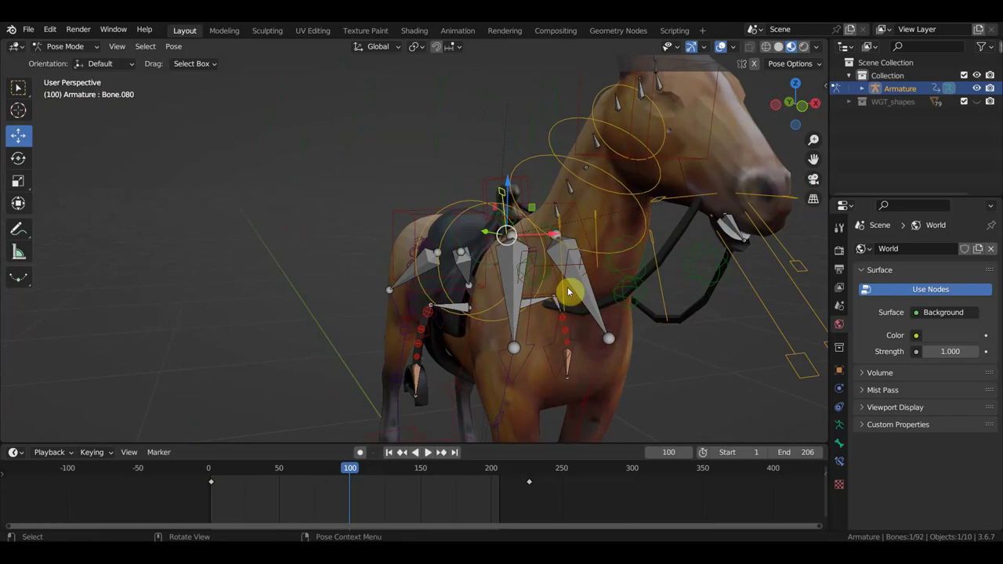
key(g)
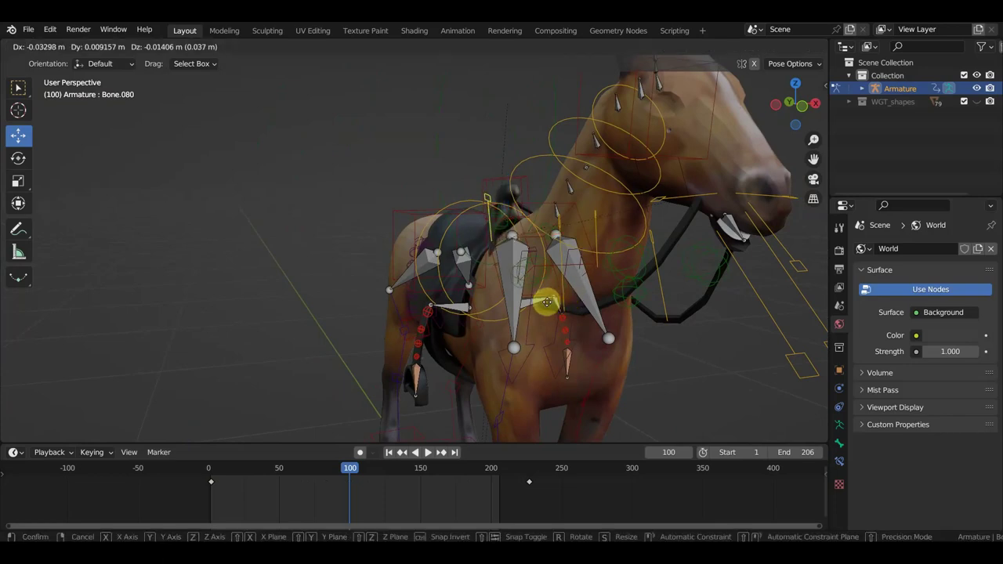
click(559, 289)
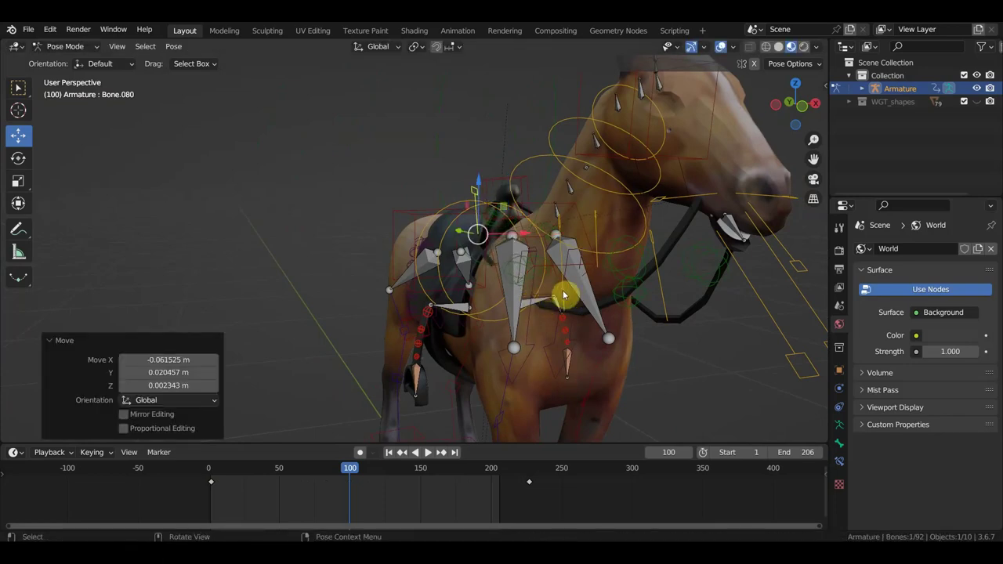
Move the shoulder bone Bone.079 and keyframe the frame-100 pose.
click(563, 290)
key(g)
click(577, 307)
middle_drag(578, 307, 457, 324)
middle_drag(560, 314, 623, 309)
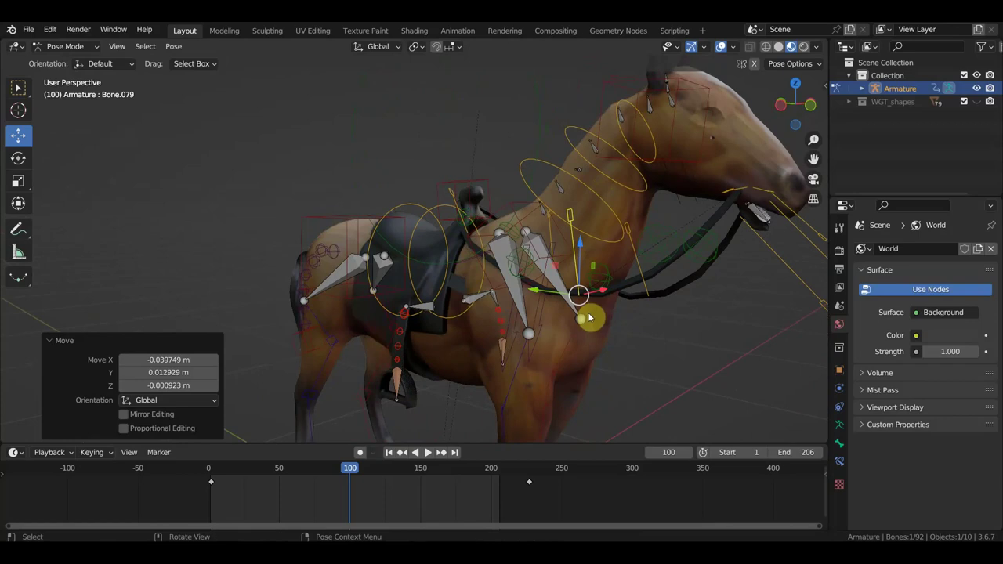
key(i)
middle_drag(588, 312, 489, 310)
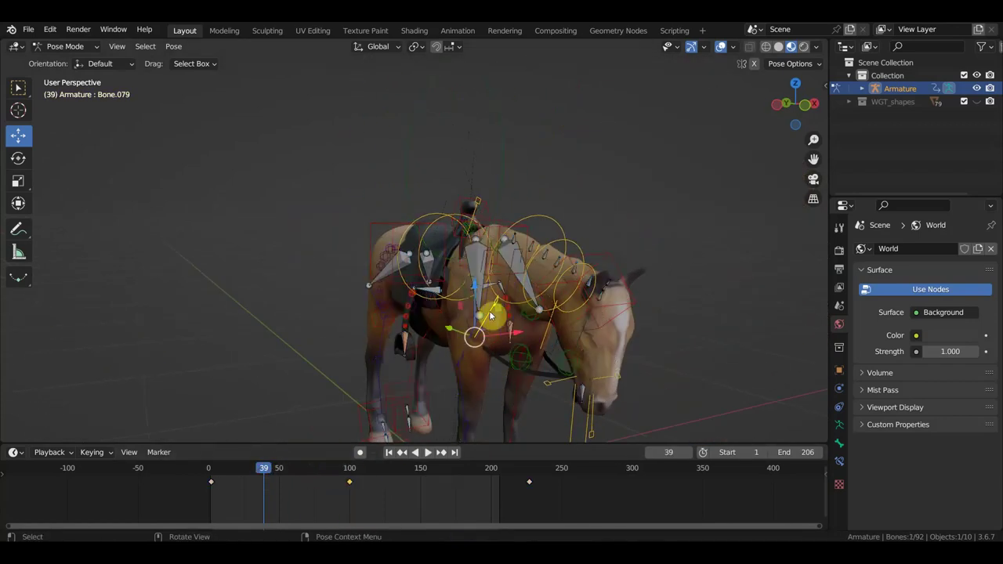
At frame 39, move Bone.073 over the horse's back and keyframe it.
drag(489, 311, 446, 332)
key(g)
mouse_move(446, 332)
middle_down()
mouse_move(450, 298)
mouse_move(593, 287)
mouse_move(509, 284)
middle_up()
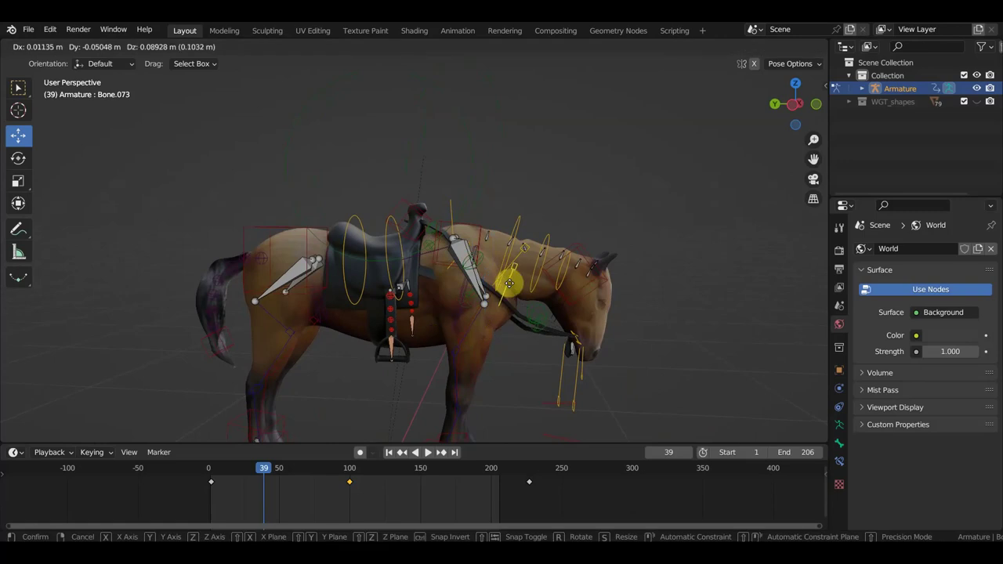
click(510, 283)
key(i)
Advance to about frame 138, select the shoulder bones and move Bone.079.
key(space)
drag(264, 475, 405, 488)
key(space)
click(515, 285)
click(439, 220)
scroll(459, 228, up, 2)
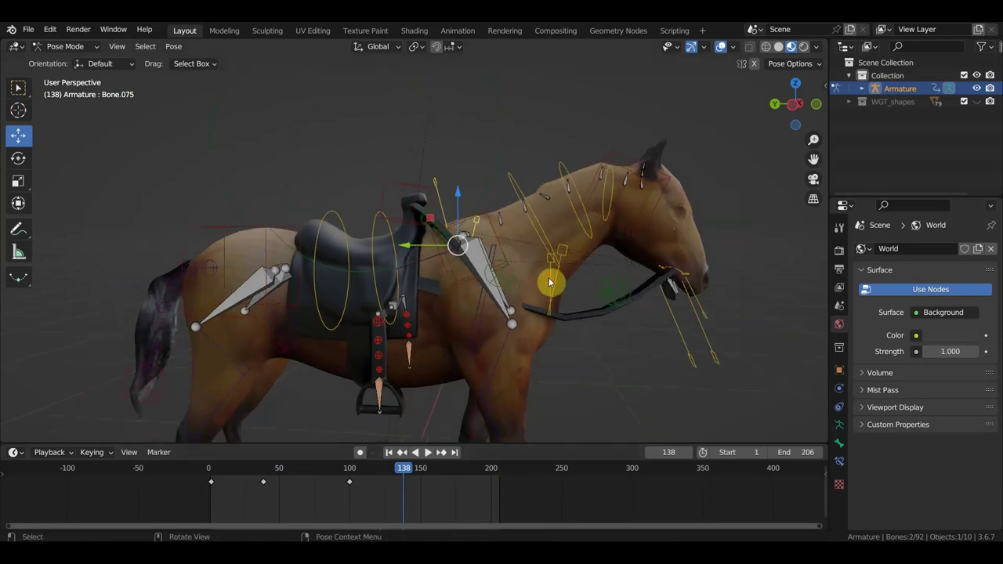
middle_drag(547, 288, 548, 343)
click(548, 343)
key(g)
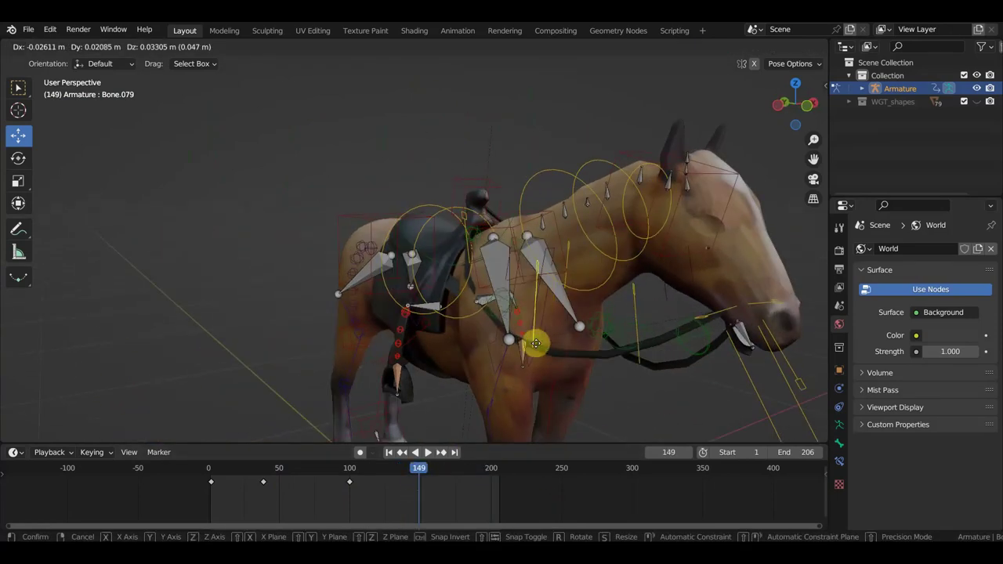
click(538, 348)
Key location and rotation on all 92 bones, then jump to frame 85.
key(a)
key(i)
click(329, 494)
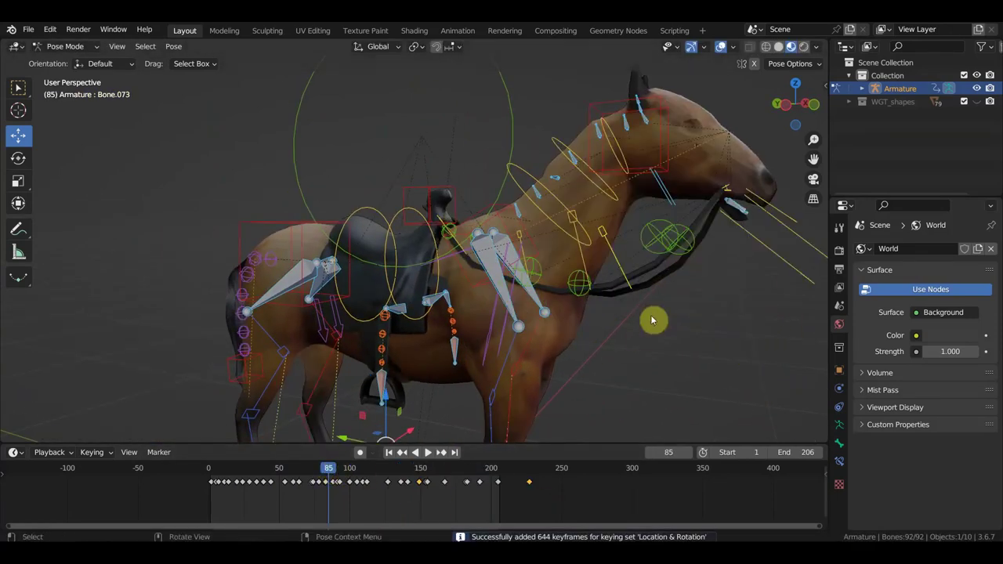
Move the neck bone Bone.075 and chest bone Bone.080 into a new pose and keyframe all bones.
click(651, 278)
key(g)
click(513, 253)
click(512, 253)
key(g)
click(482, 248)
click(457, 224)
key(g)
click(463, 205)
key(g)
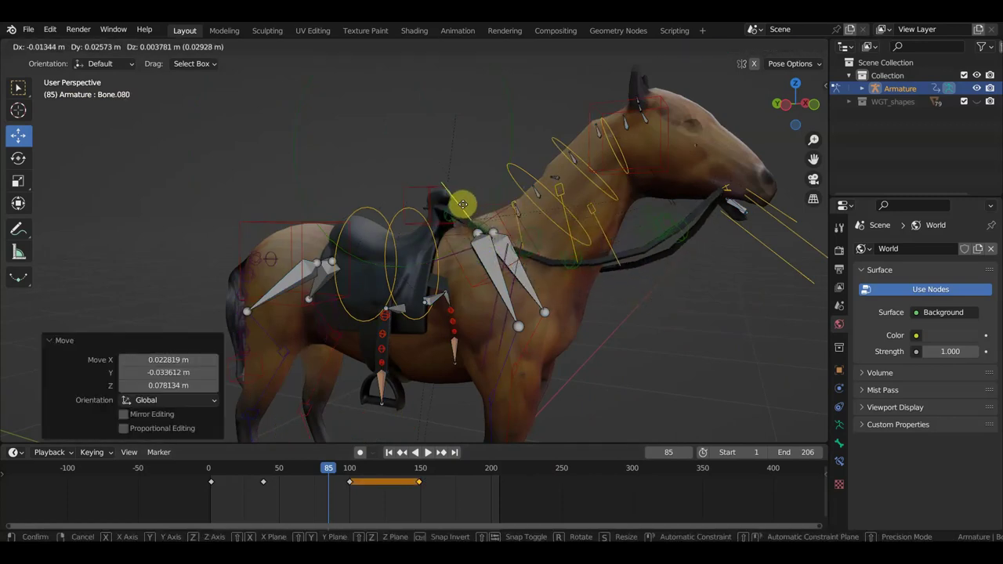
click(427, 172)
key(a)
key(i)
At frame 143, raise the bone above the saddle.
click(406, 479)
key(space)
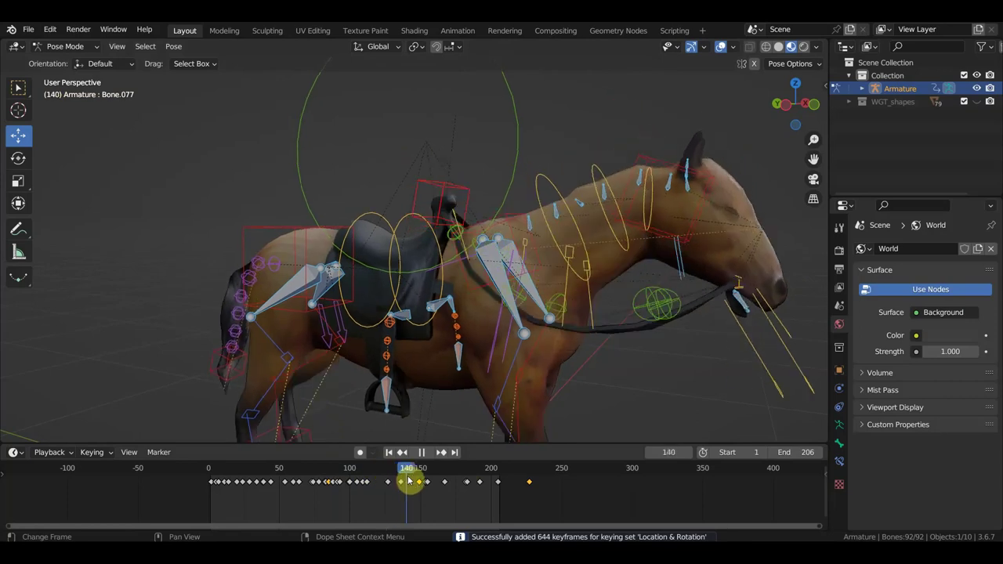
key(space)
click(433, 195)
key(g)
click(433, 184)
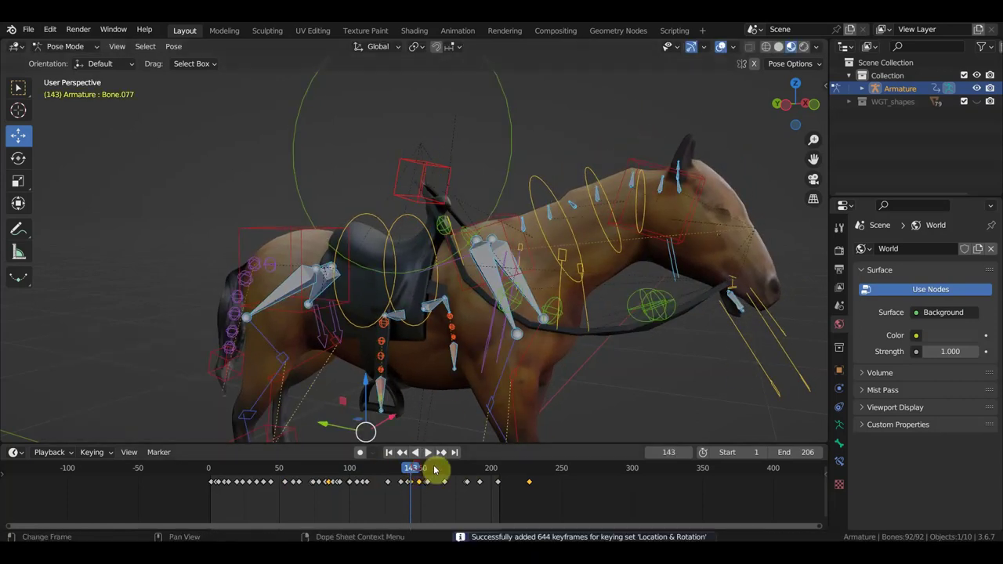
At frame 178, repose a bone and Bone.077, keyframing the pose.
drag(436, 470, 460, 470)
click(410, 134)
key(g)
click(487, 229)
key(i)
key(g)
click(418, 216)
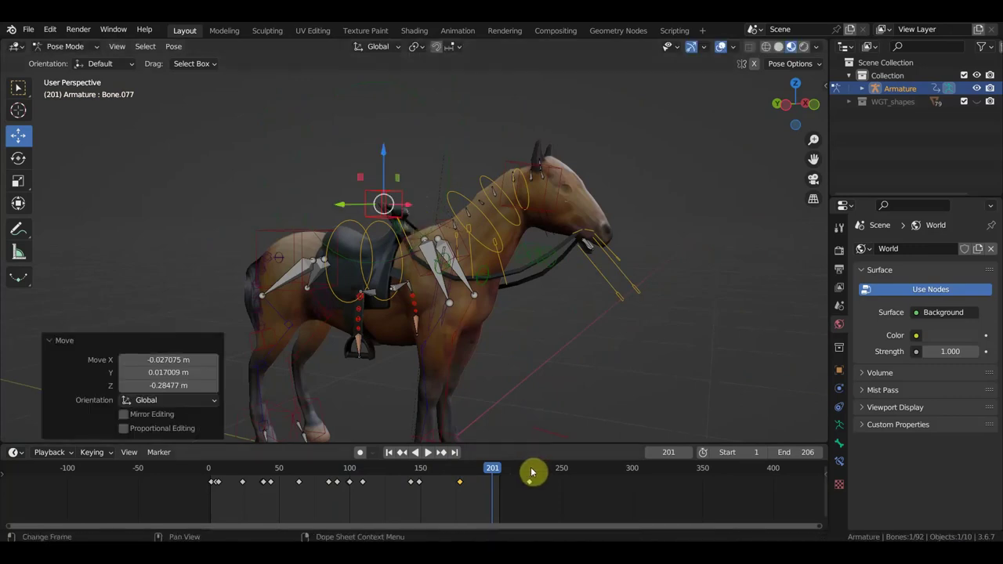
key(i)
At frame 99, move Bone.075, rotate Bone.080 and keyframe all bones.
key(space)
drag(486, 475, 349, 468)
key(space)
click(426, 193)
key(g)
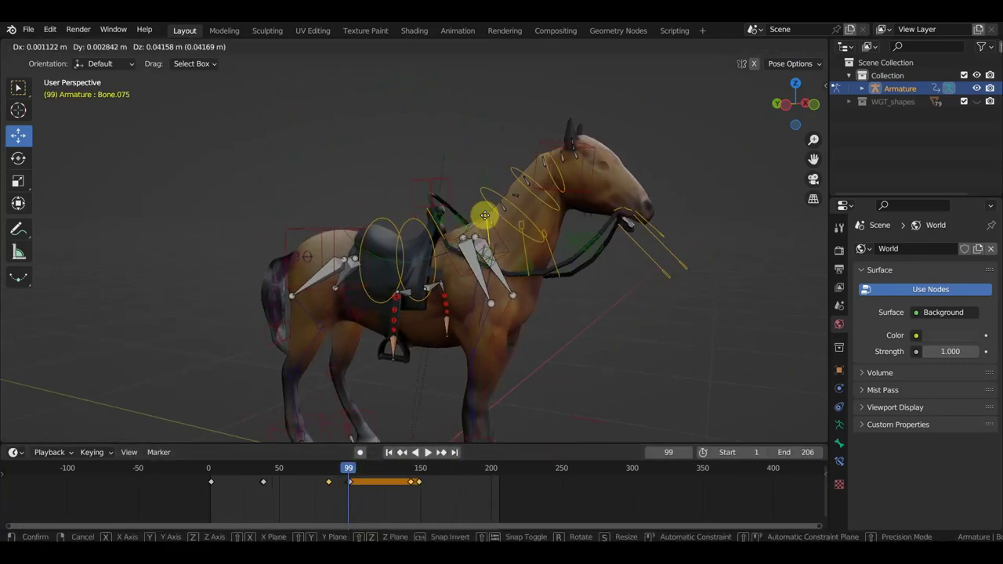
click(485, 216)
middle_drag(485, 215, 470, 225)
click(455, 197)
key(g)
key(r)
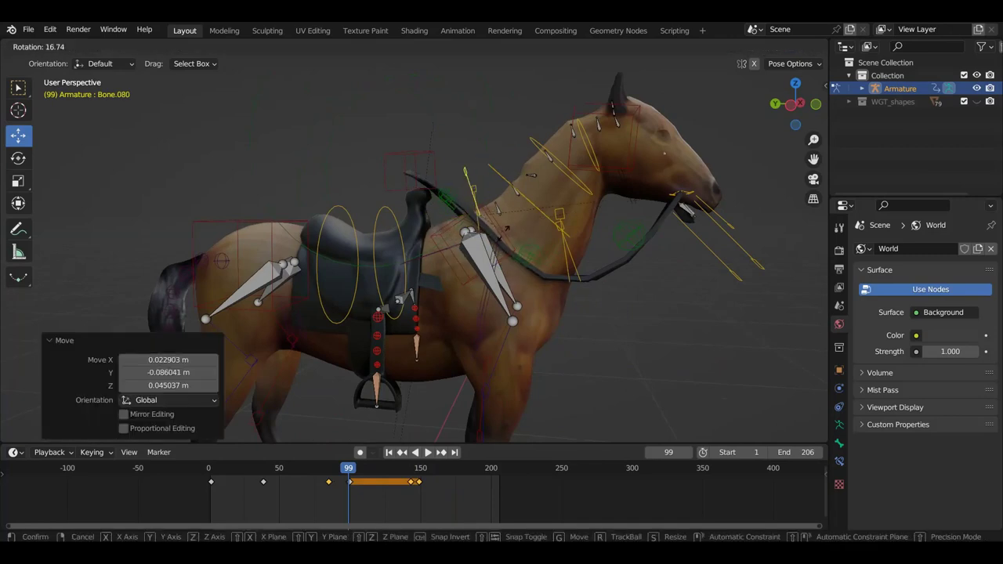
click(570, 261)
key(a)
key(i)
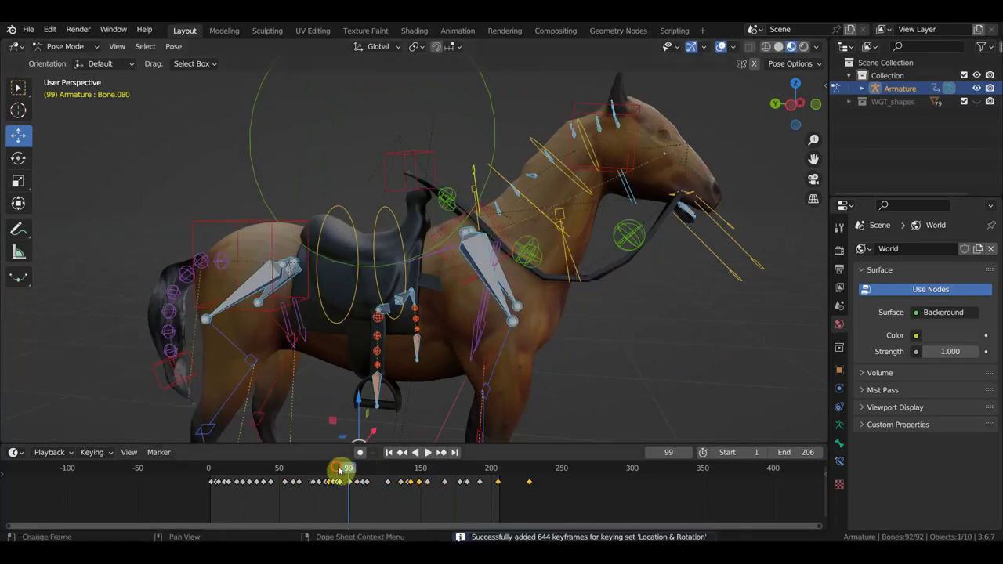
Shift the shoulder bones and keyframe all bones at frame 50.
drag(348, 469, 224, 469)
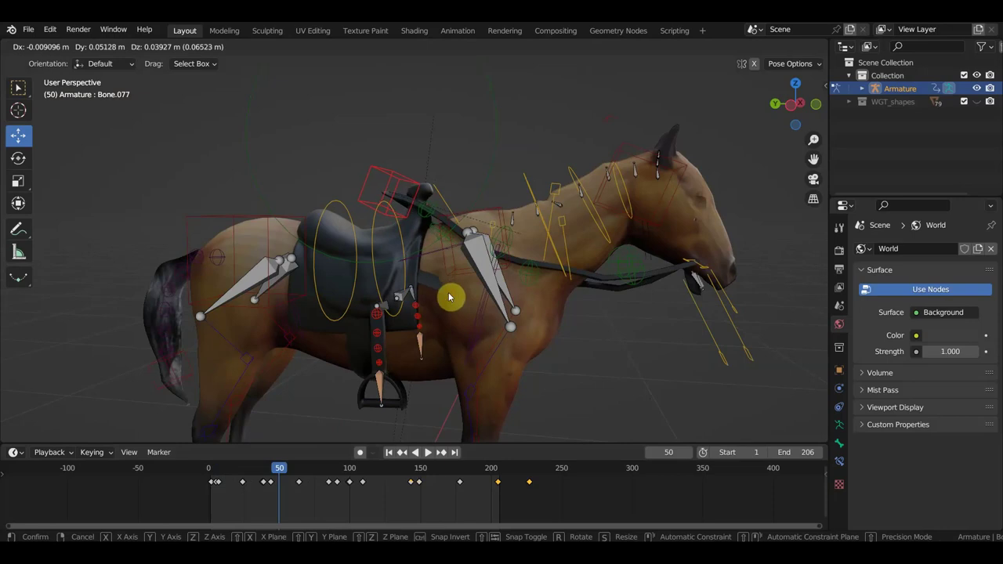
key(g)
click(493, 214)
click(554, 220)
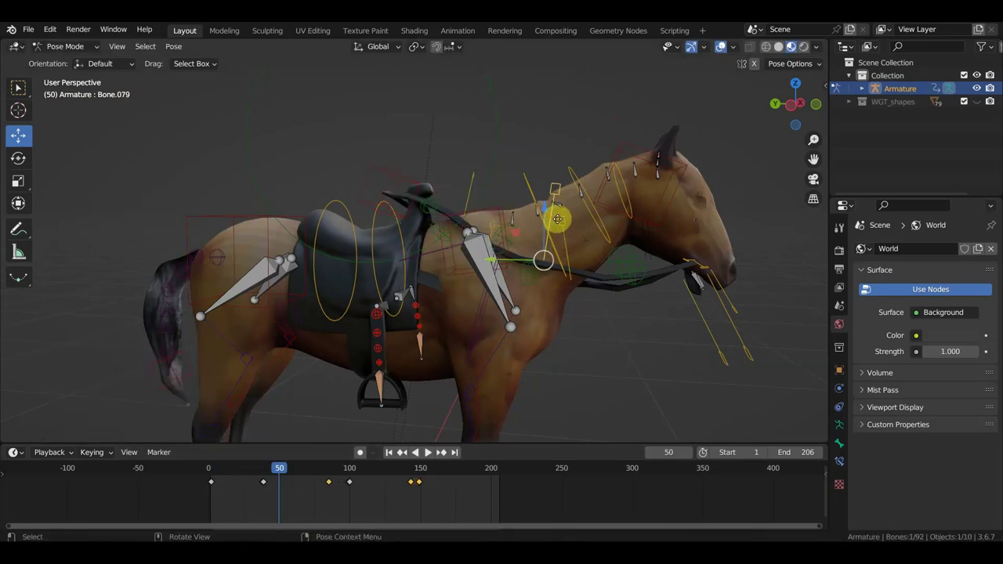
drag(565, 238, 559, 218)
key(a)
key(i)
Switch to right orthographic view and play the animation from frame 50.
key(KP_3)
scroll(478, 287, down, 3)
mouse_move(291, 473)
mouse_down()
mouse_move(380, 480)
mouse_move(219, 455)
mouse_move(541, 478)
mouse_move(208, 469)
mouse_move(435, 475)
mouse_up()
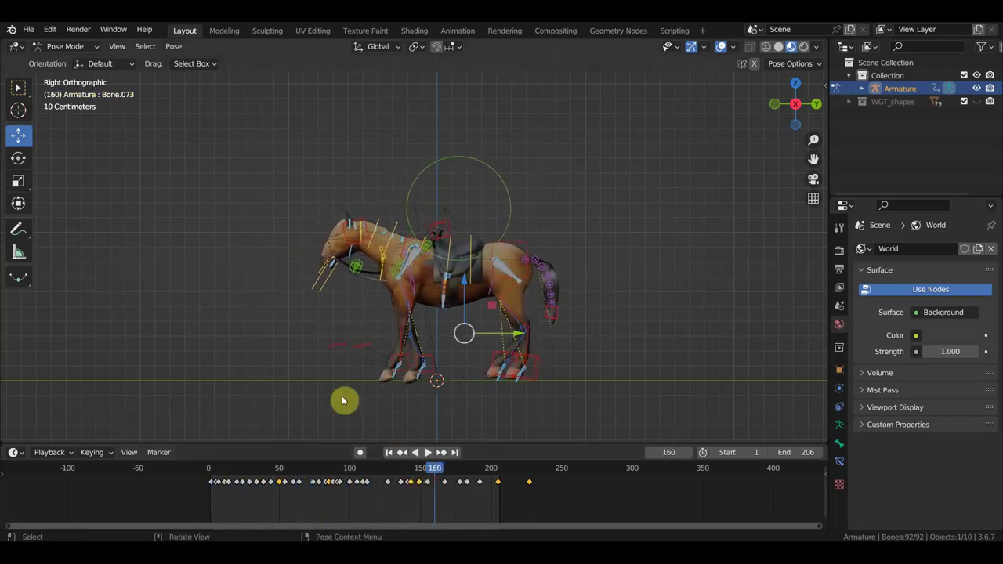
Return the armature to Object Mode and rewind the animation to frame 1.
click(50, 48)
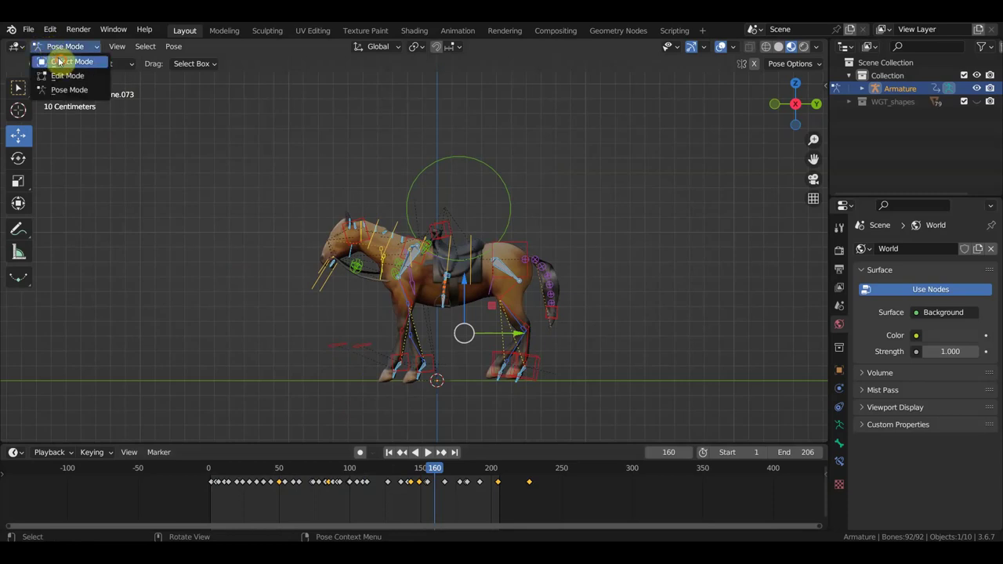
click(60, 62)
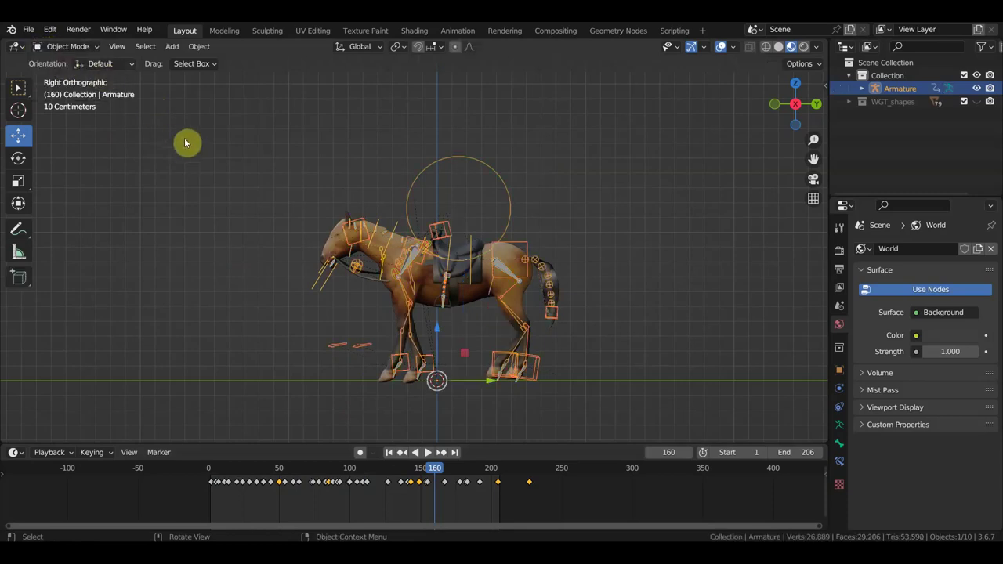
scroll(213, 202, up, 1)
drag(220, 477, 210, 472)
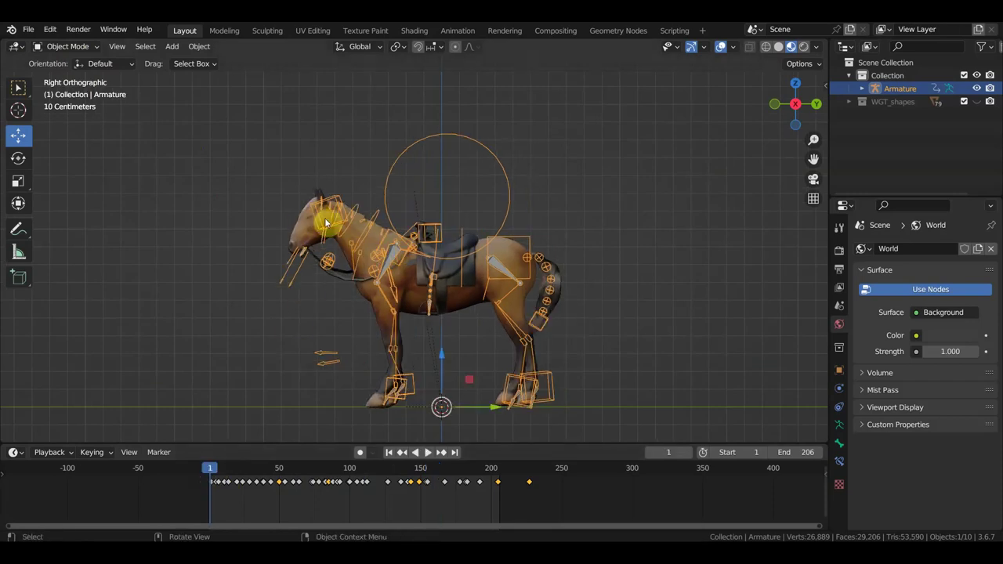
Browse the белая лошадь and индейский конь folders in the OBJ importer, then close it.
click(29, 30)
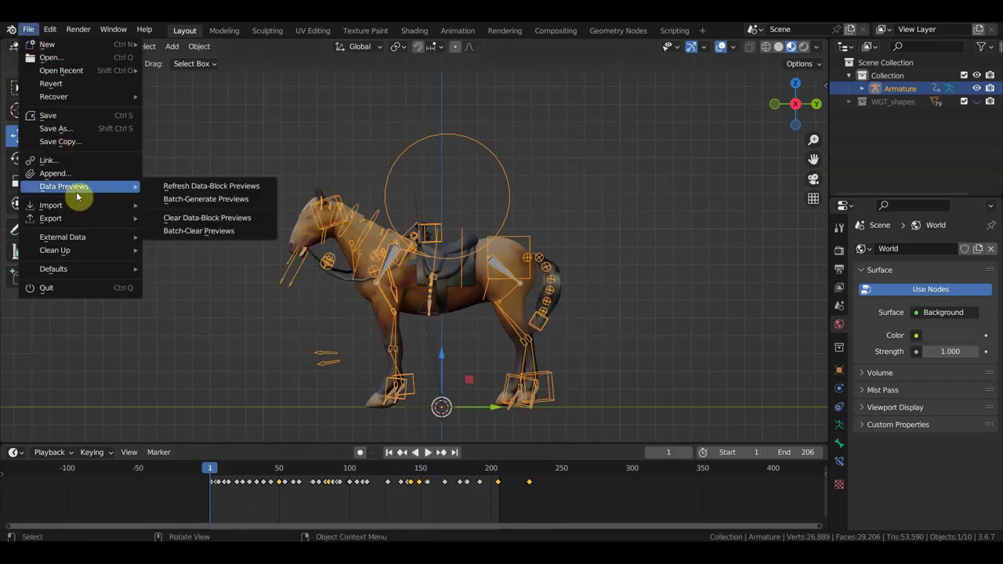
mouse_move(51, 206)
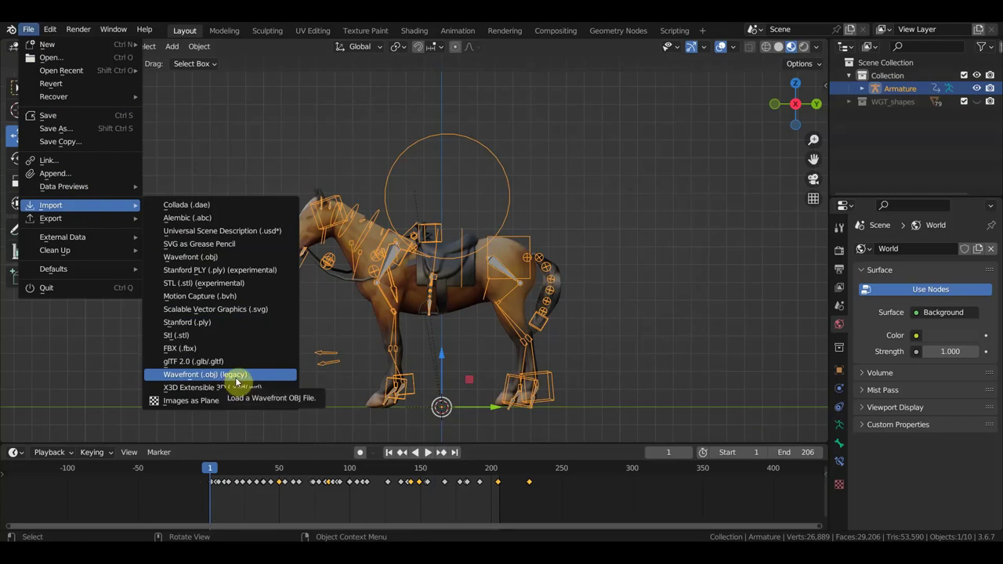
click(235, 377)
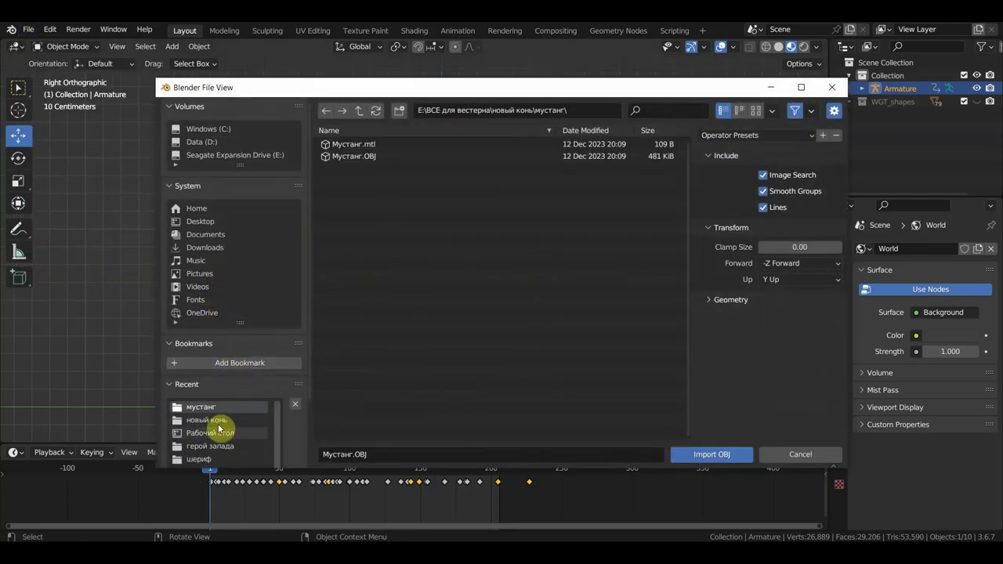
click(243, 419)
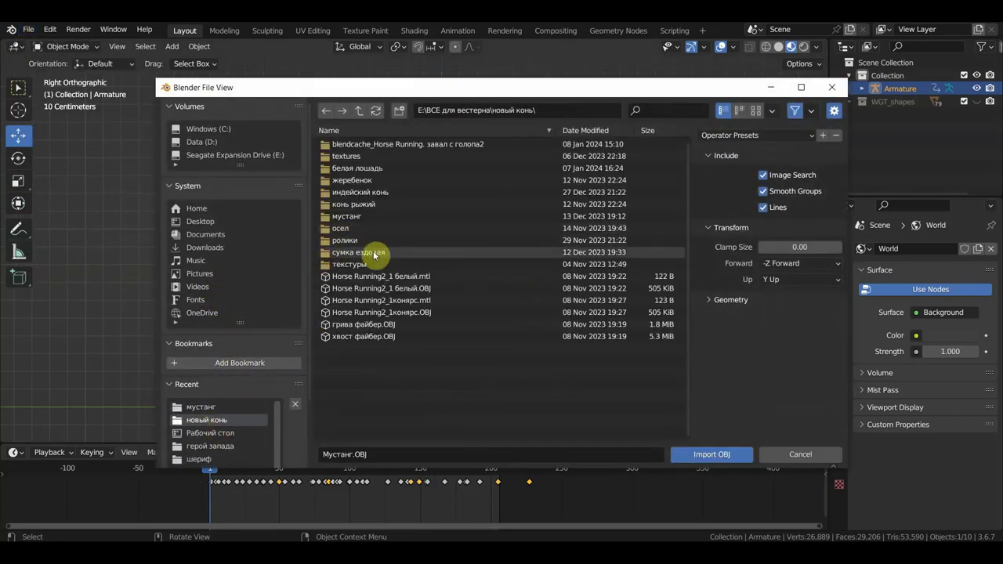
click(354, 169)
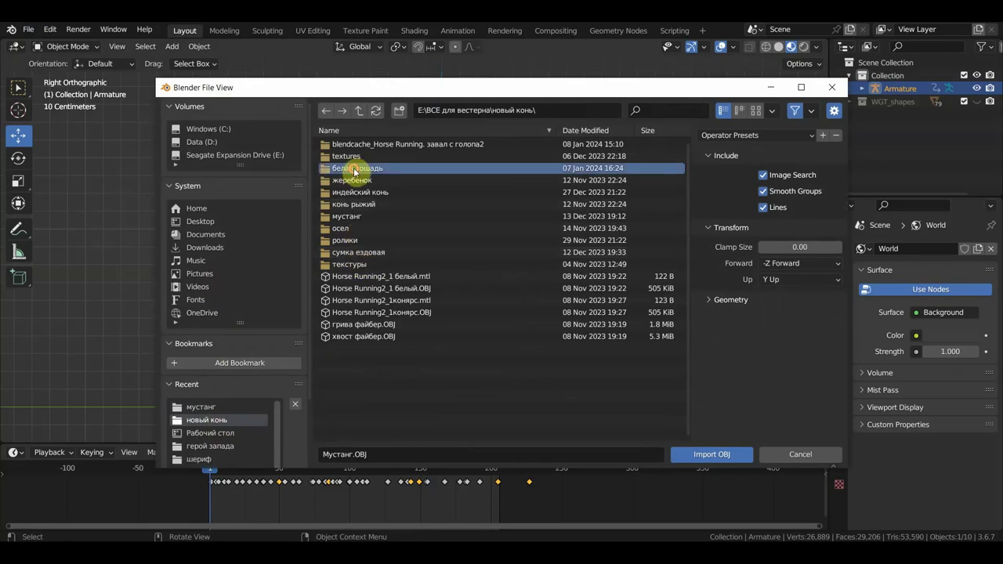
double_click(353, 169)
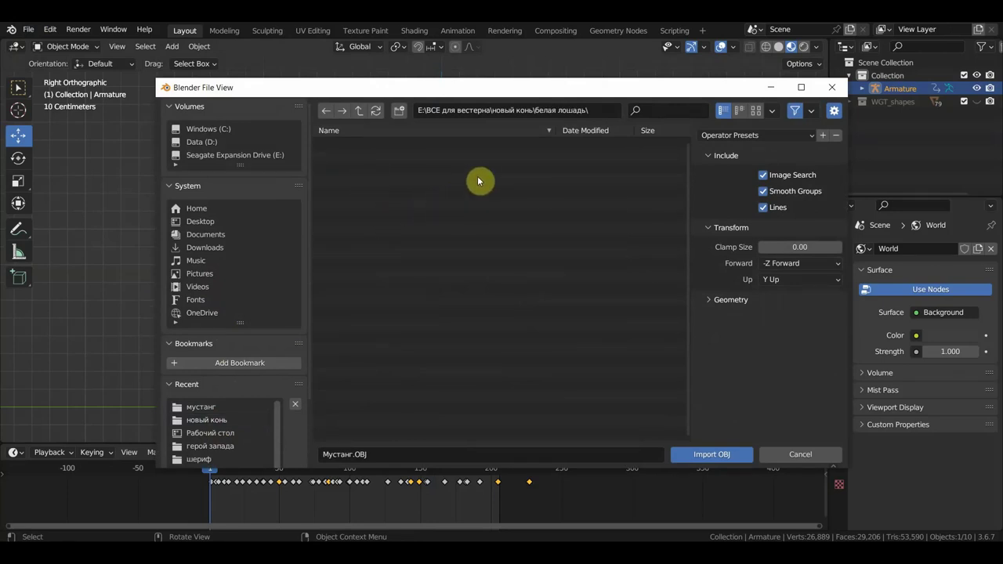
click(326, 110)
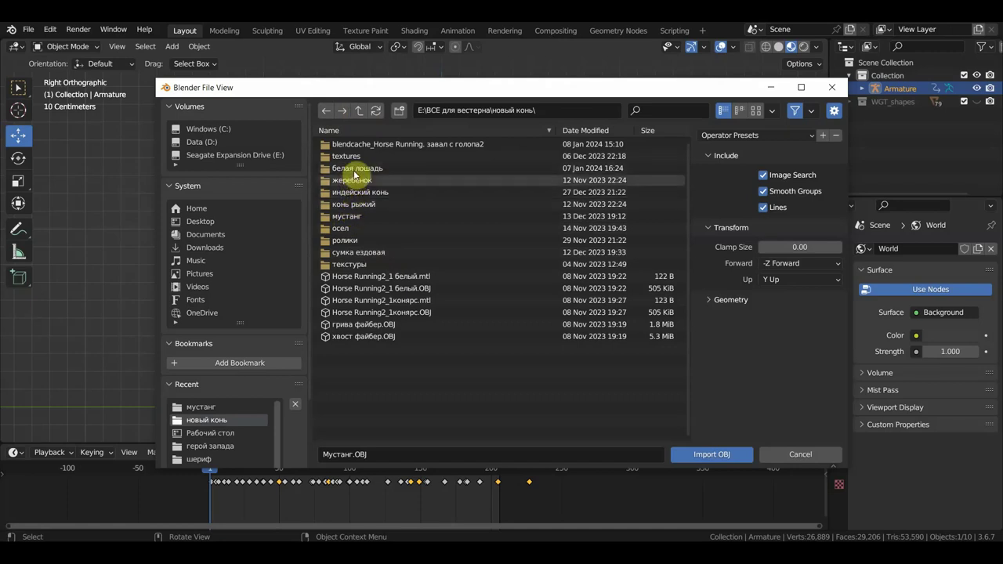
double_click(358, 193)
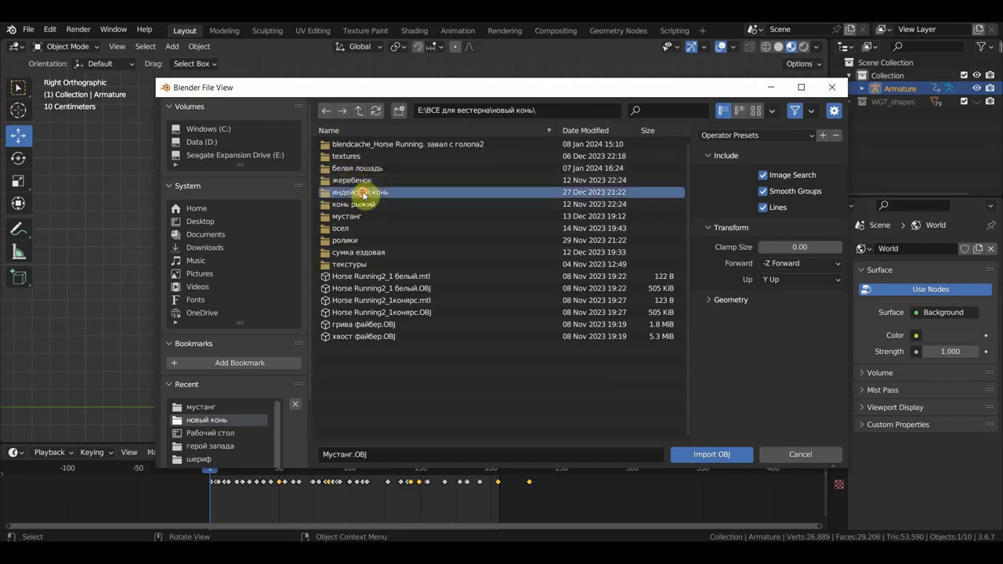
click(327, 114)
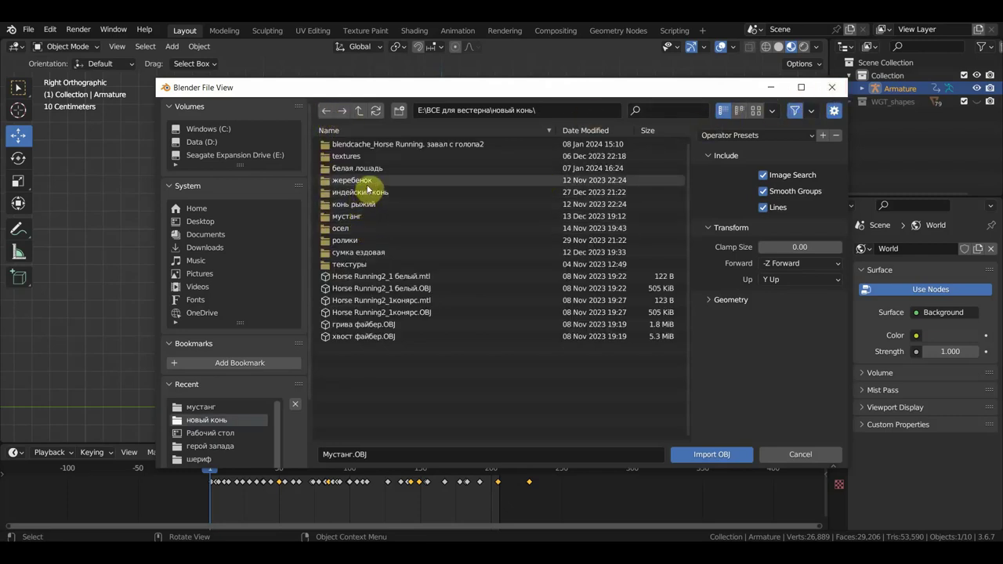
key(Escape)
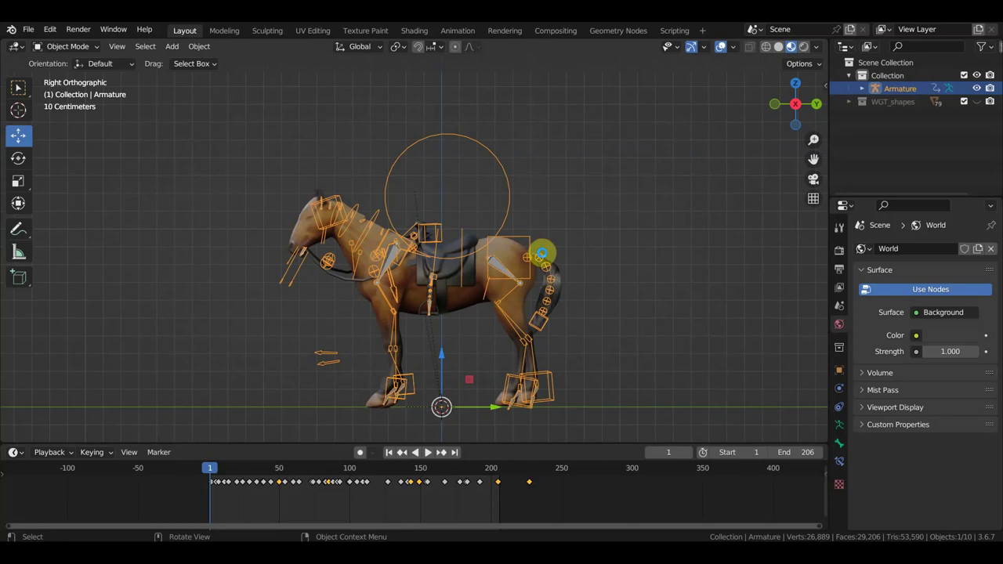
scroll(543, 259, down, 4)
Scale the imported mane down to 0.112, then enlarge it slightly to fit the neck.
scroll(542, 259, down, 2)
scroll(537, 255, down, 2)
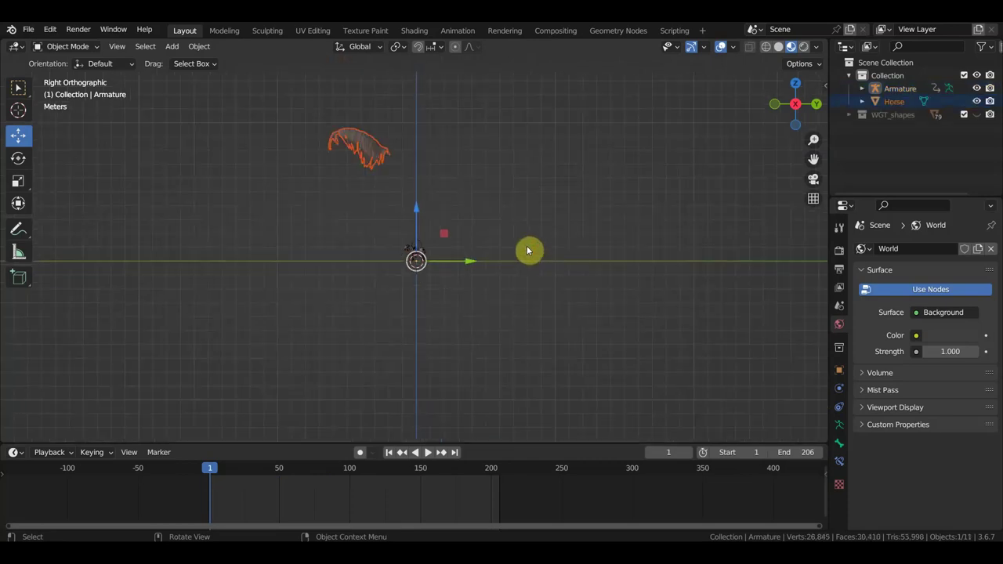
click(369, 150)
key(s)
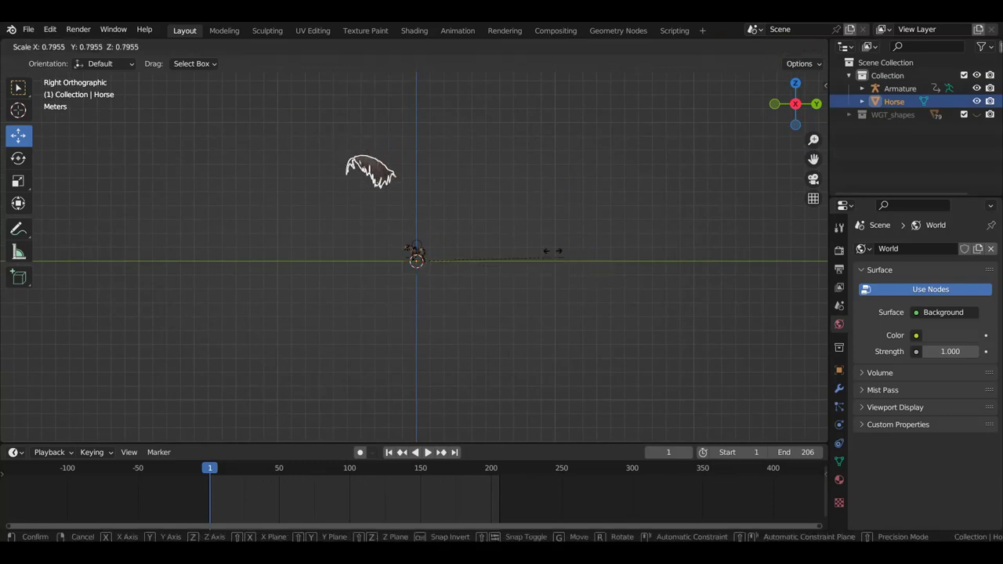
click(437, 257)
scroll(447, 267, up, 8)
scroll(462, 274, up, 3)
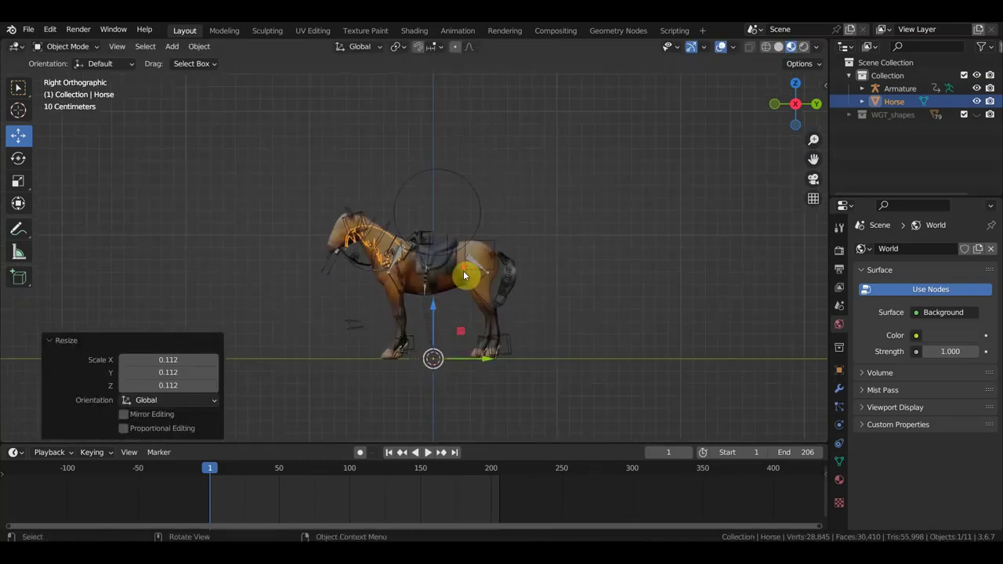
scroll(493, 290, up, 3)
key(s)
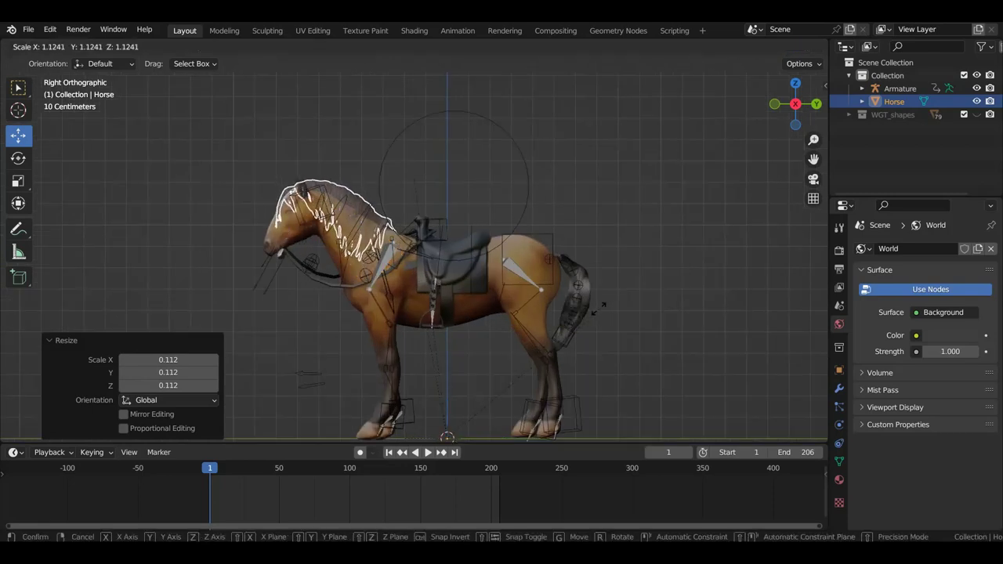
click(529, 300)
Orbit to inspect the mane's fit, then reselect it and show its material settings.
click(365, 157)
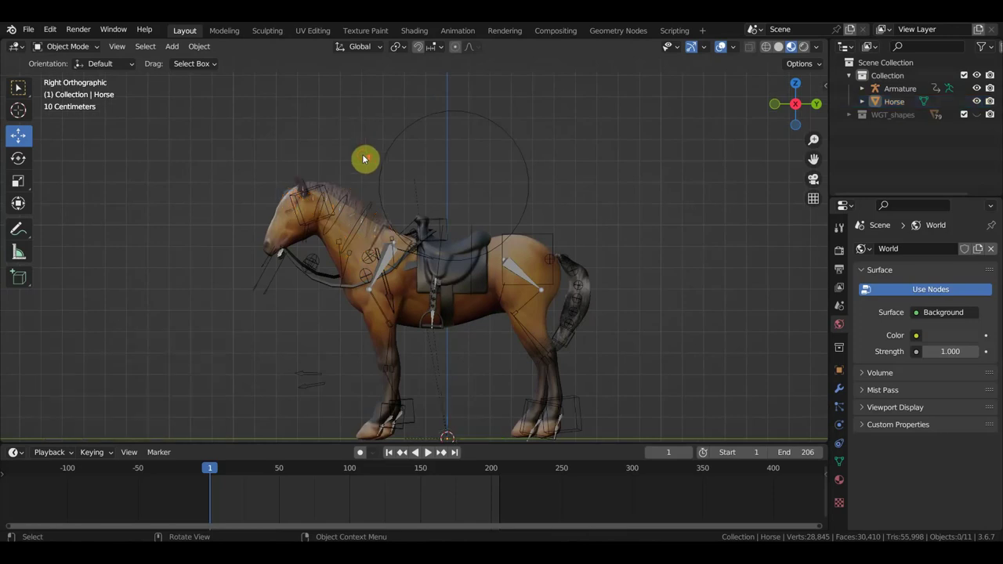
scroll(364, 161, up, 2)
middle_drag(366, 161, 378, 174)
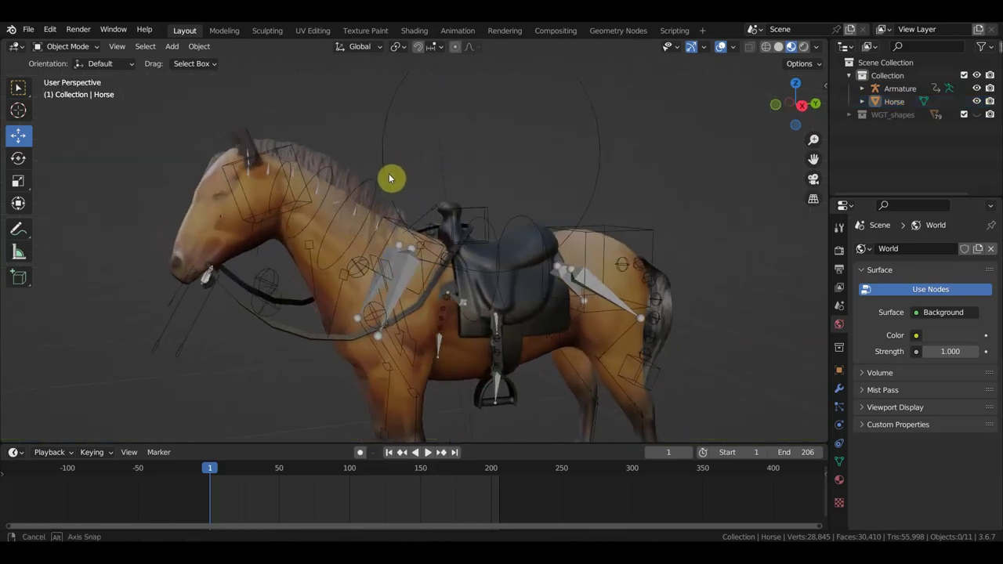
middle_drag(377, 175, 350, 181)
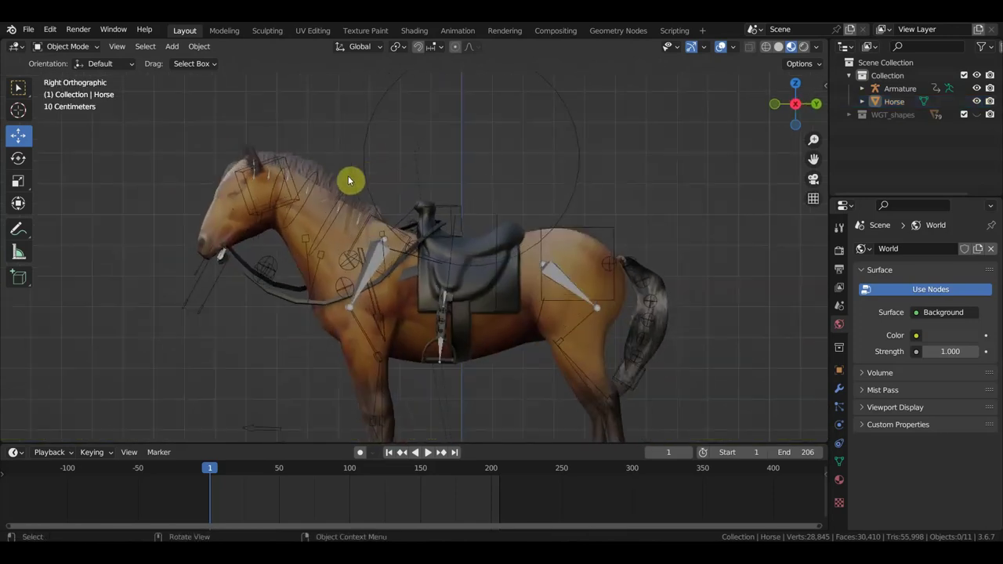
click(330, 168)
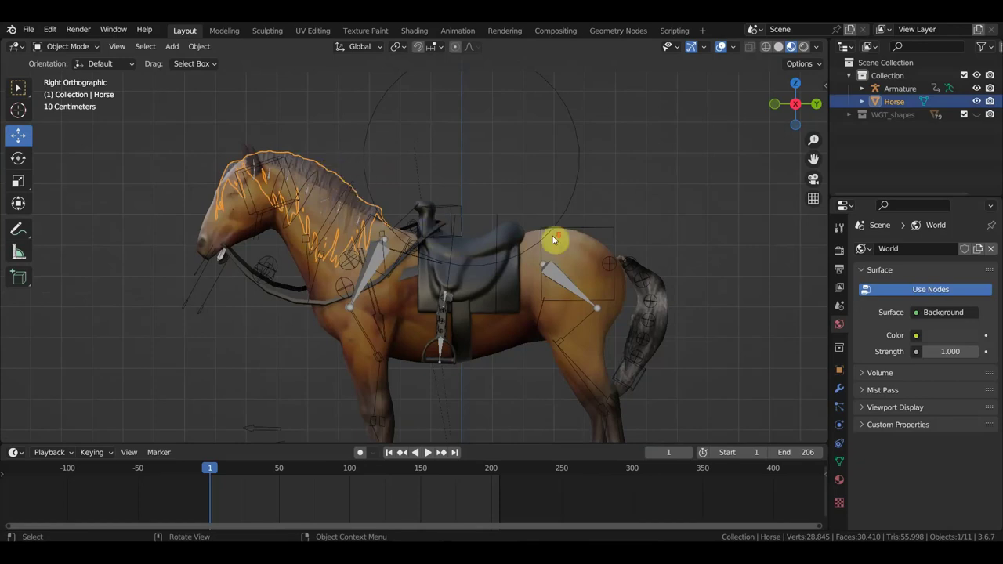
scroll(568, 246, down, 2)
click(840, 480)
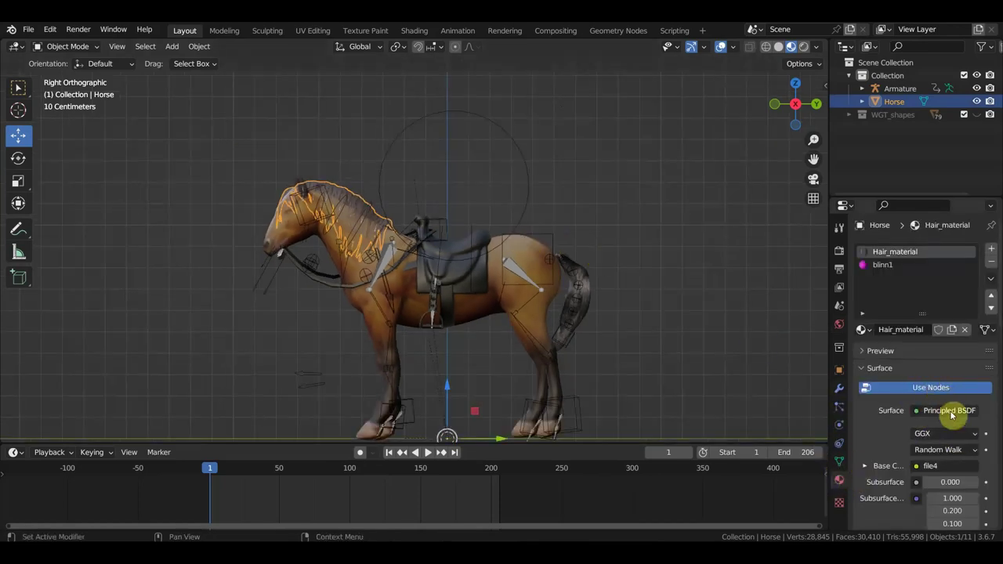
Remove Hair_material and blinn1, add a new material, and set its Base Color to black.
click(992, 262)
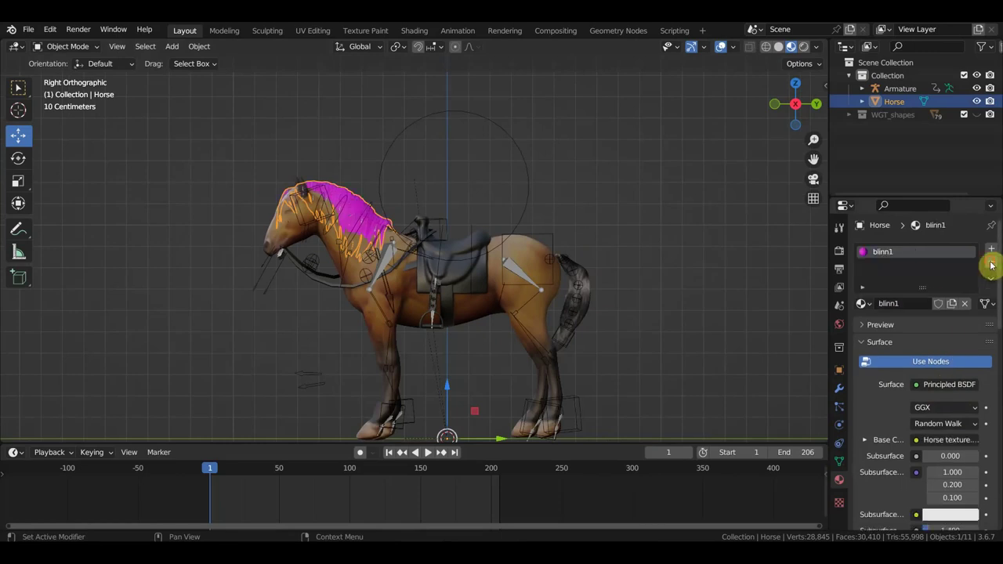
click(991, 265)
click(937, 305)
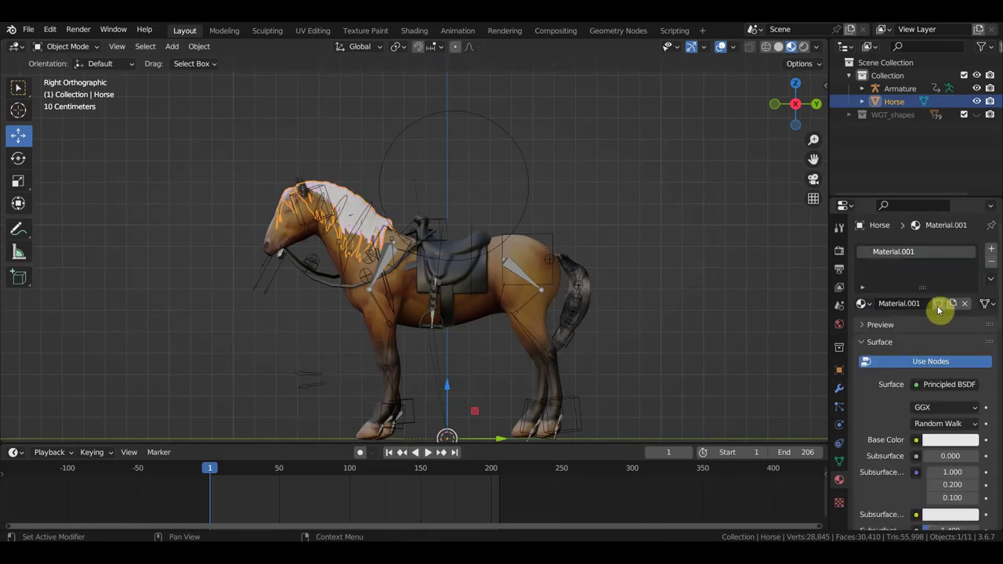
click(961, 443)
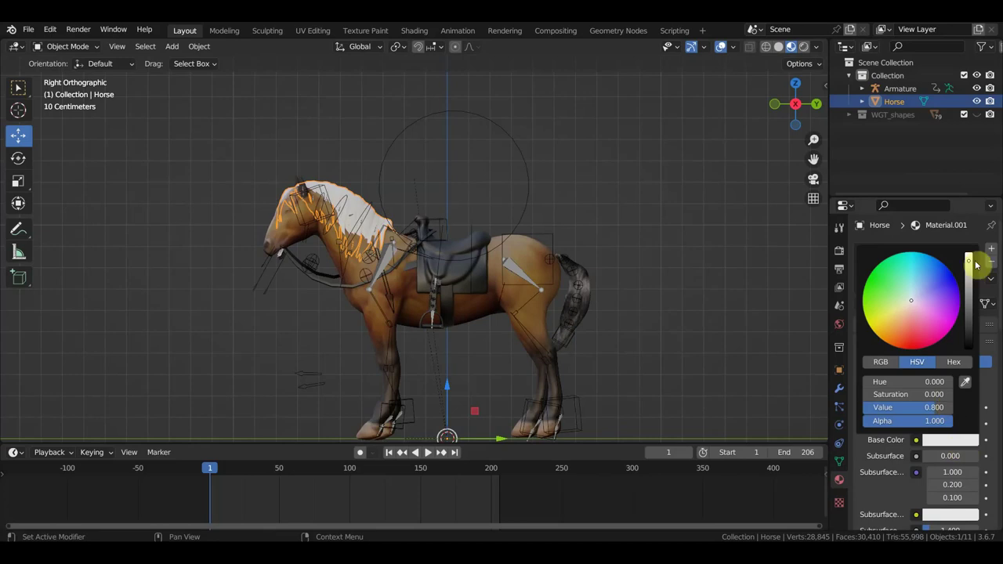
drag(970, 265, 968, 347)
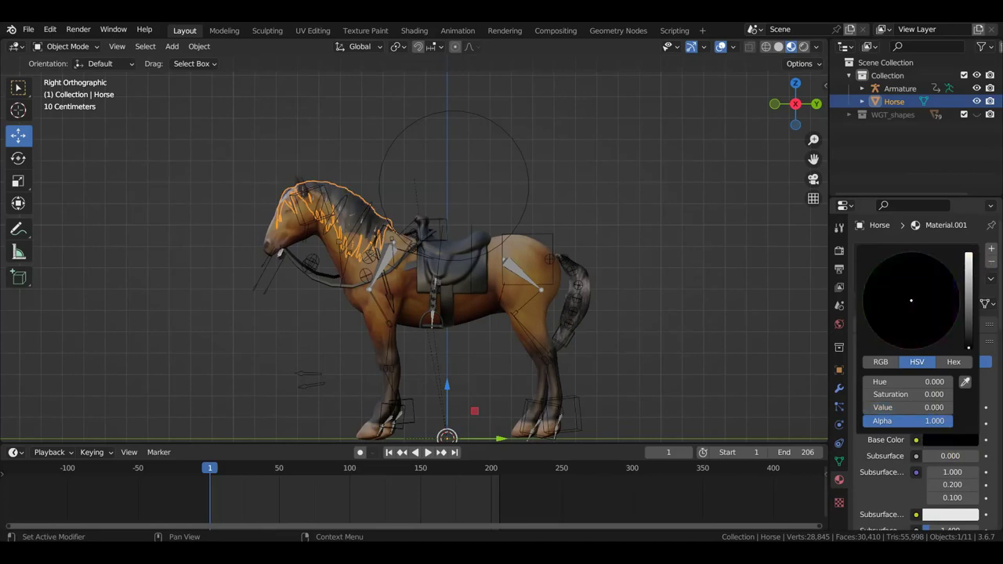
middle_drag(701, 299, 527, 326)
mouse_move(538, 276)
middle_down()
mouse_move(500, 277)
mouse_move(485, 328)
mouse_move(515, 329)
middle_up()
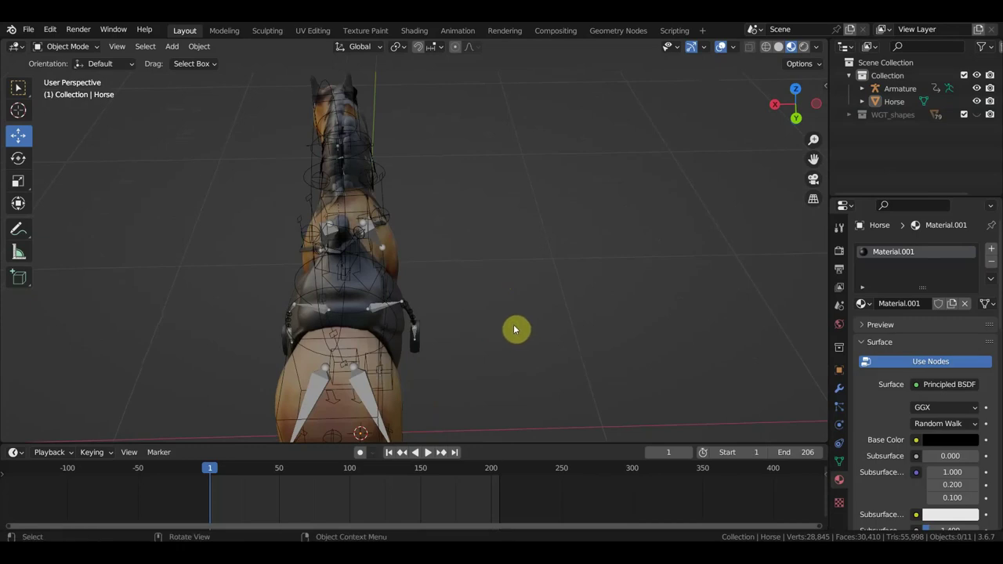
At frame 224, move the mane up along the neck and rotate it slightly.
click(533, 472)
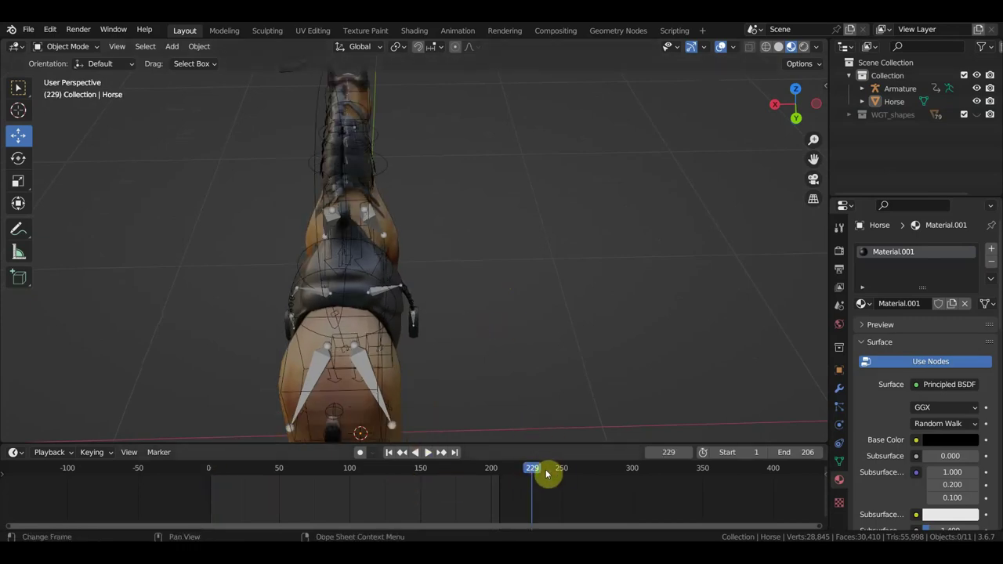
drag(534, 471, 526, 470)
mouse_move(507, 385)
middle_down()
mouse_move(686, 336)
mouse_move(439, 291)
middle_up()
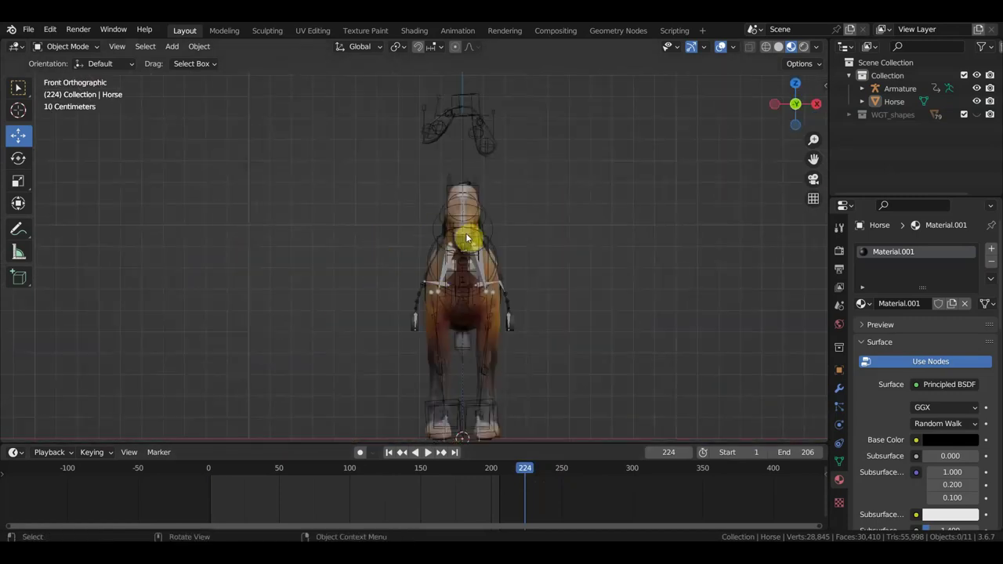
alt+middle_drag(467, 238, 453, 235)
scroll(416, 228, up, 2)
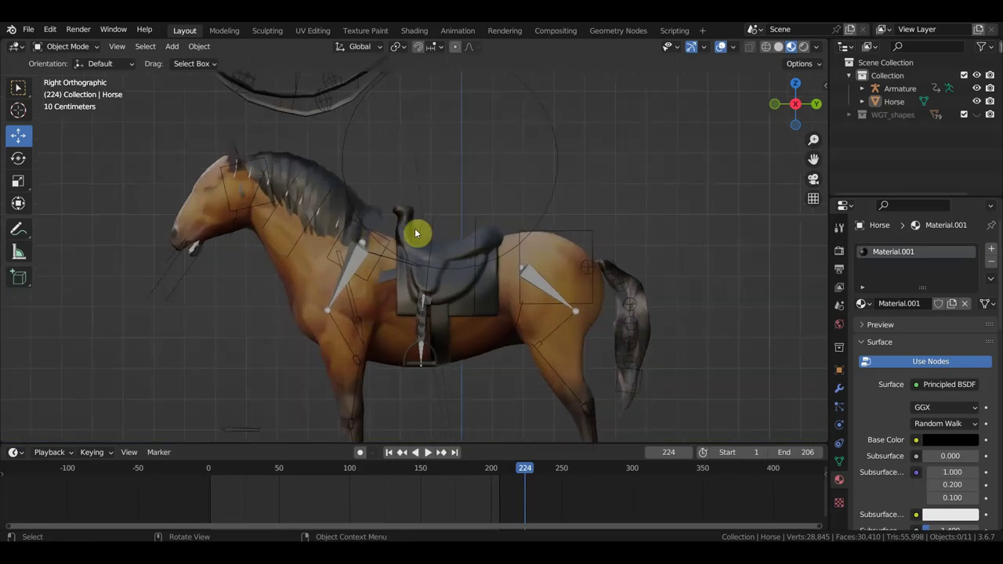
click(322, 180)
drag(342, 202, 317, 188)
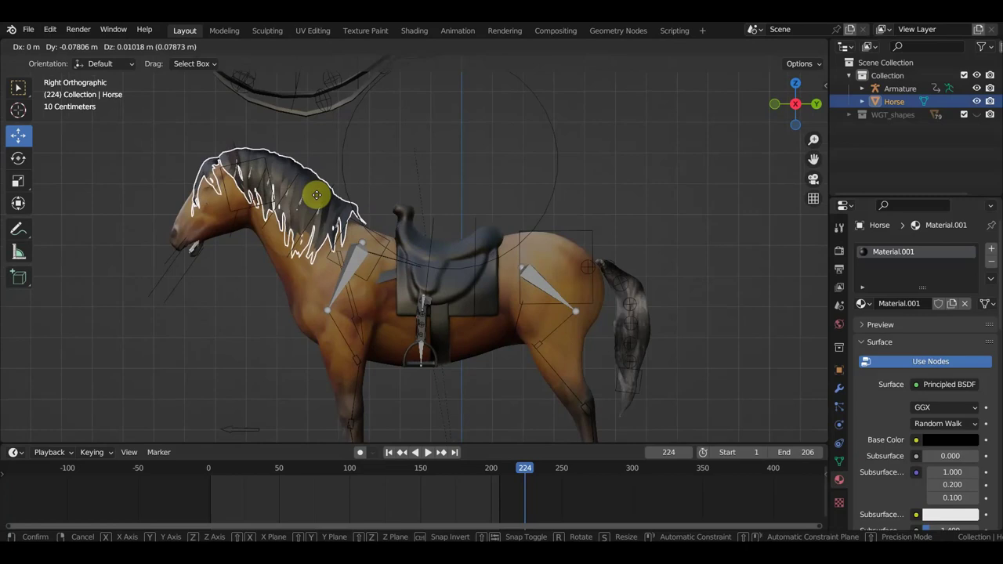
drag(317, 188, 322, 201)
key(r)
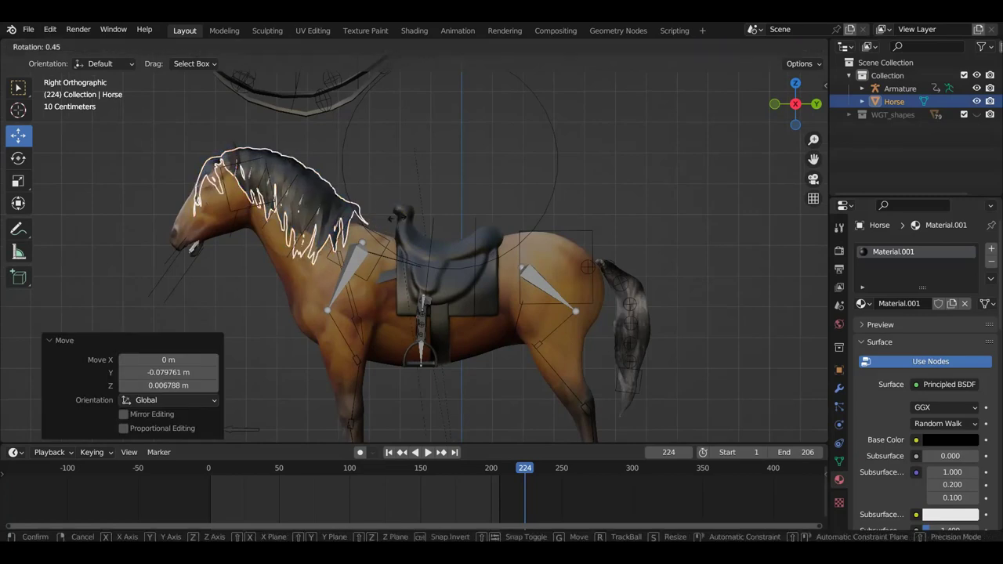
click(405, 223)
Fine-tune the mane's position and rotation (0.283° about Z) to hug the neck crest.
drag(405, 223, 389, 234)
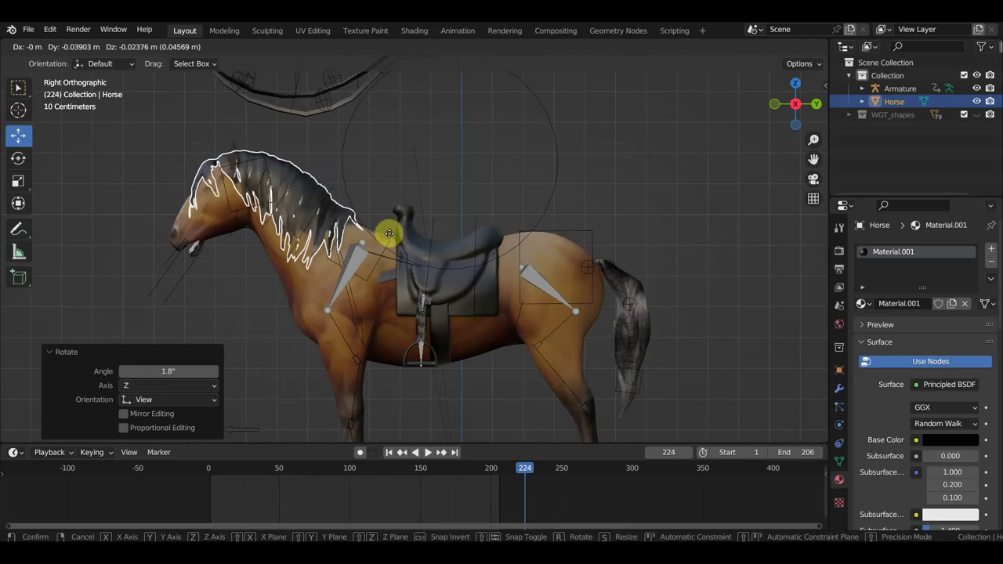
click(392, 233)
mouse_move(392, 233)
middle_down()
mouse_move(481, 251)
mouse_move(460, 251)
middle_up()
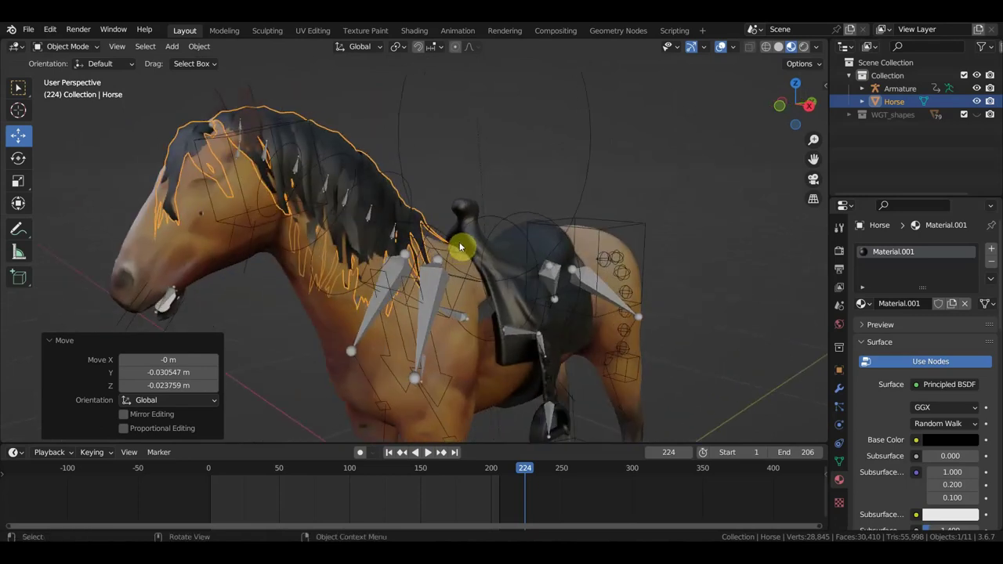
key(g)
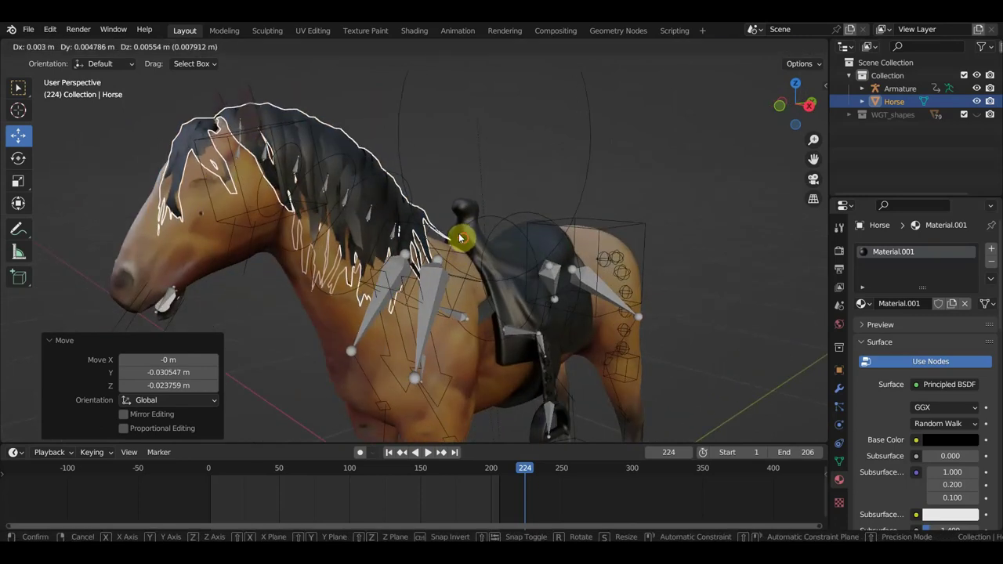
click(458, 239)
mouse_move(455, 242)
middle_down()
mouse_move(271, 251)
mouse_move(454, 230)
middle_up()
key(r)
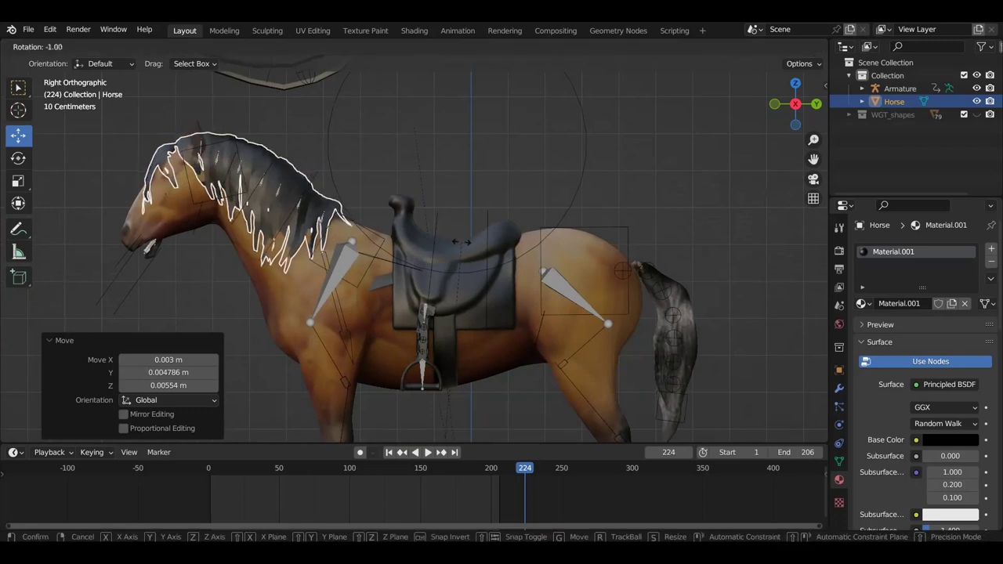
click(415, 203)
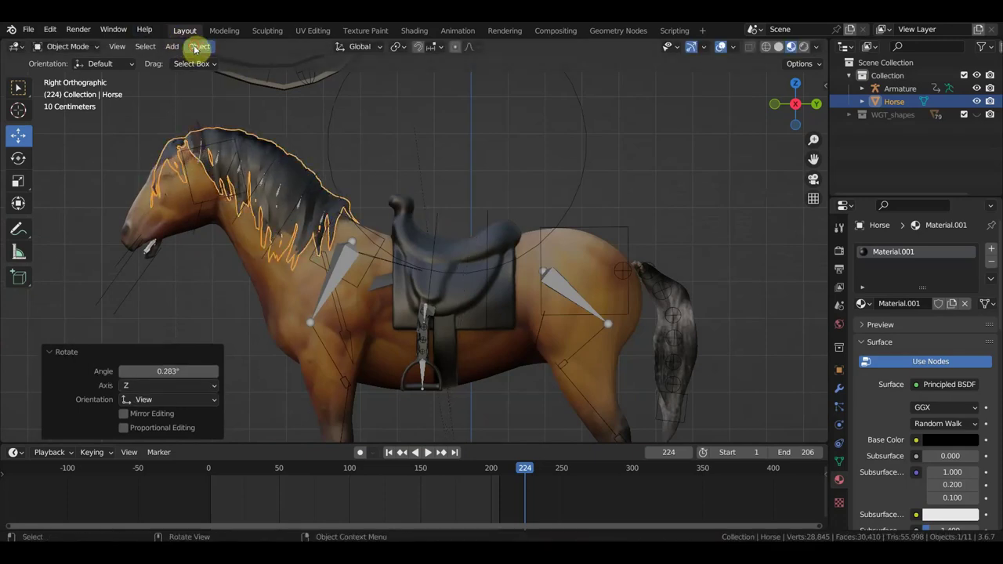
Set the mane's origin to its geometry, rotate it about 3.57° and shift it slightly down.
click(199, 47)
mouse_move(222, 74)
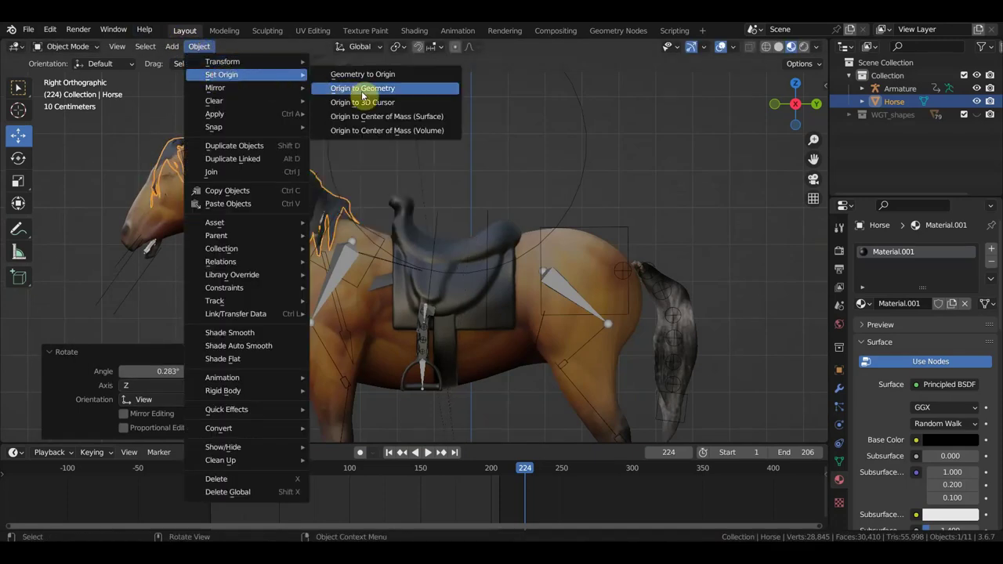
click(385, 94)
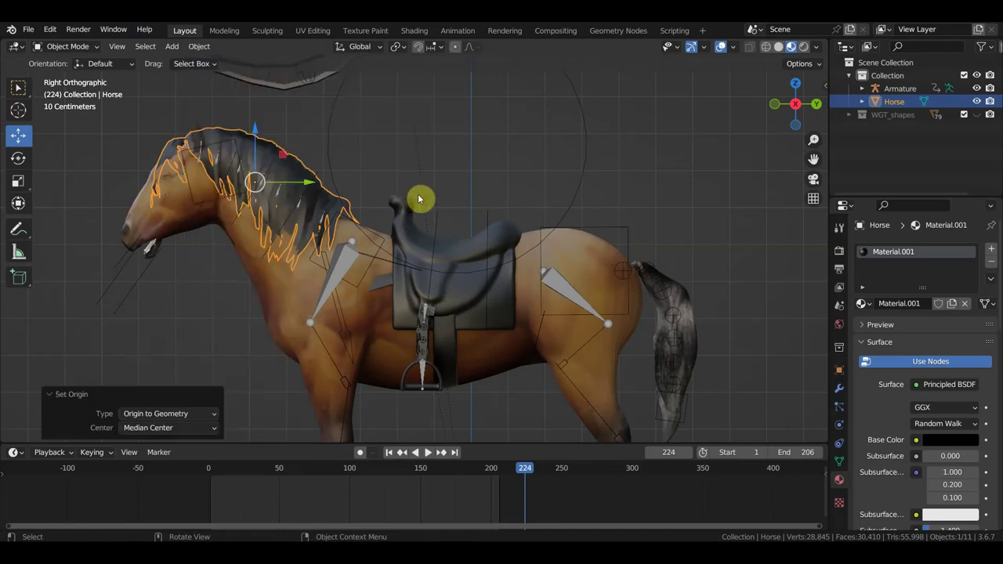
key(r)
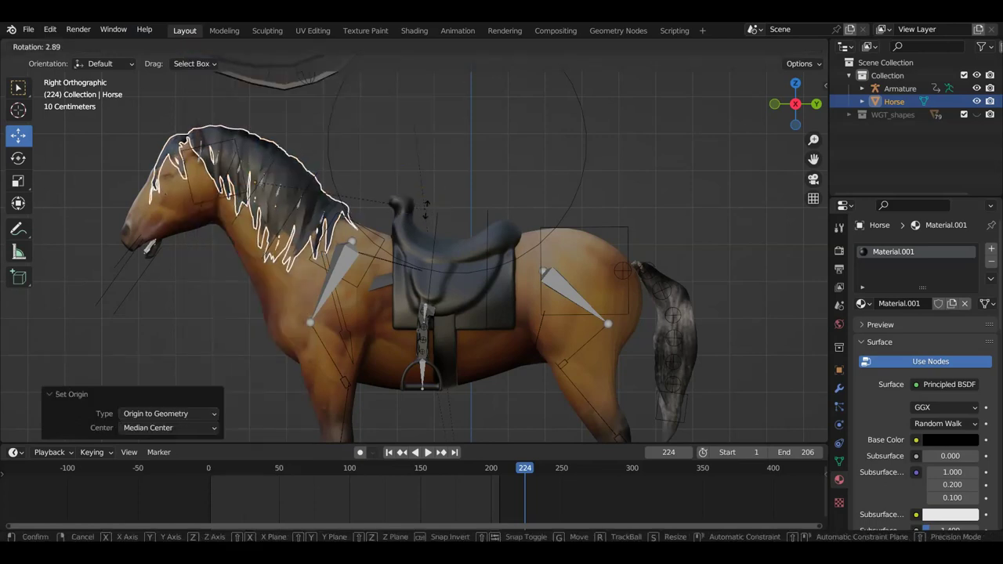
click(437, 208)
key(g)
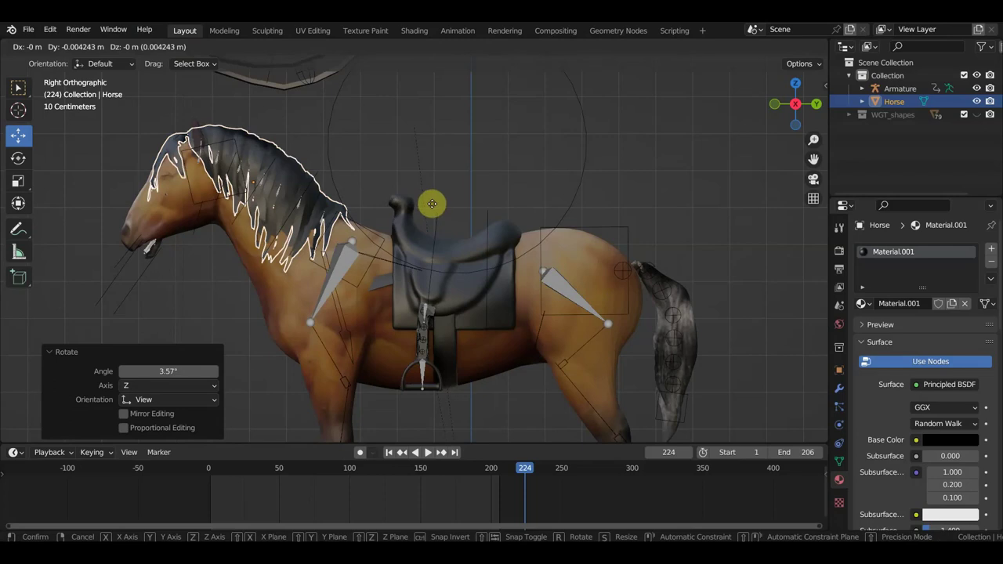
click(428, 205)
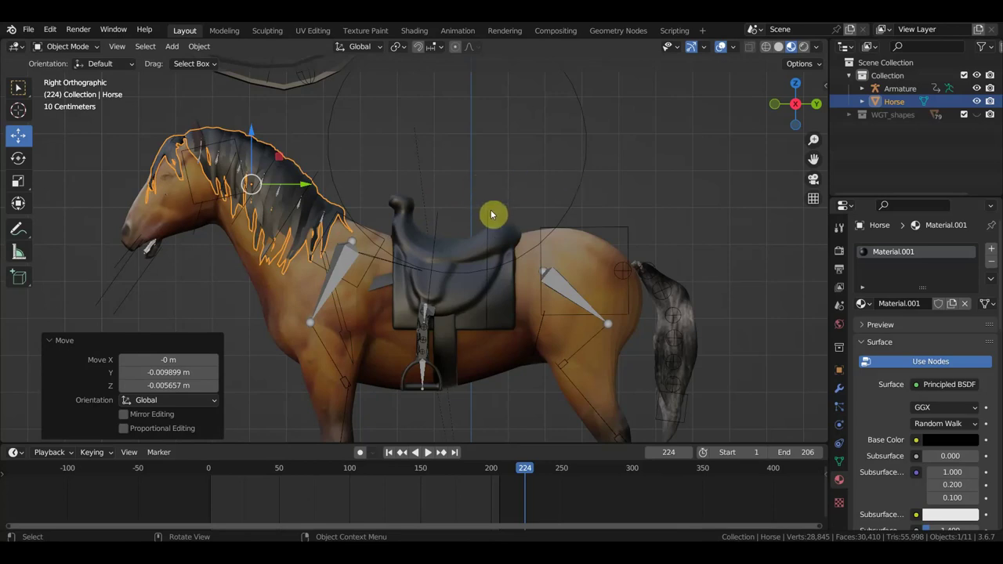
shift+click(329, 129)
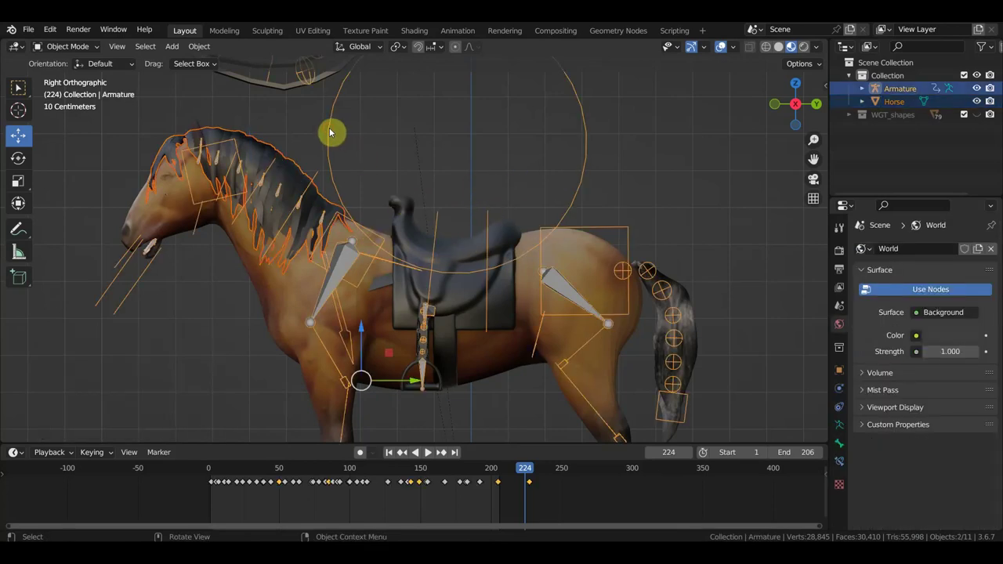
Parent the mane to the armature with empty groups.
key(ctrl+p)
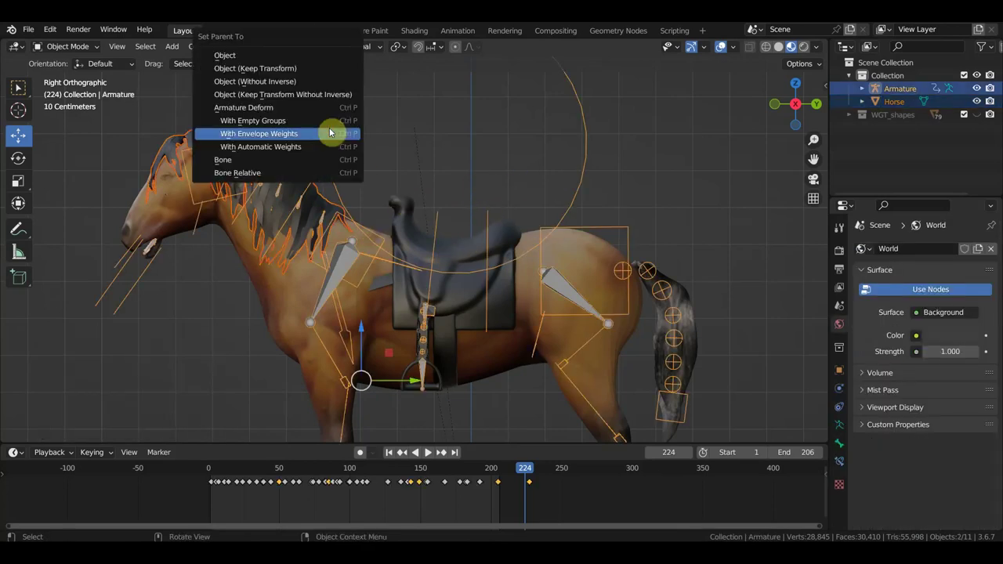
click(296, 122)
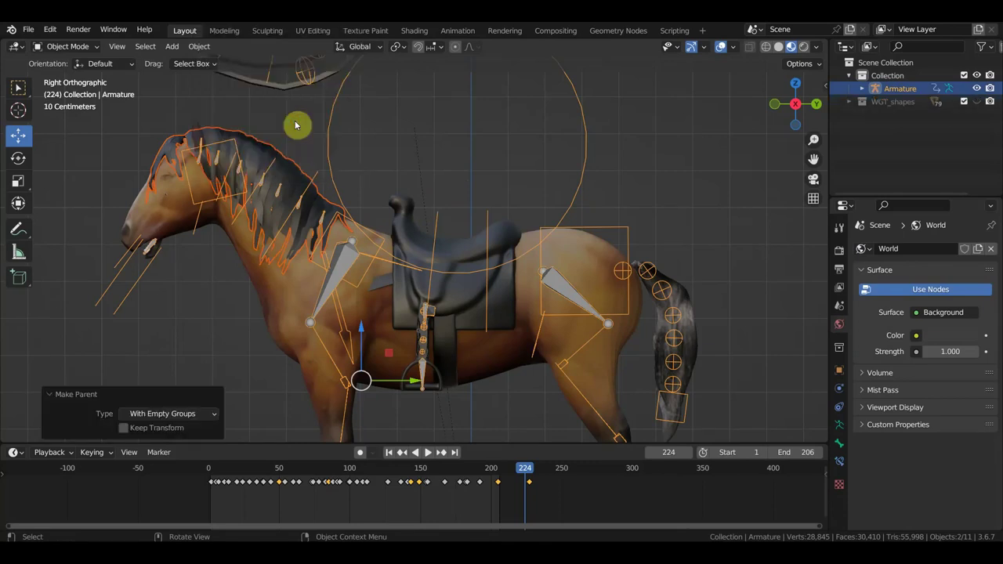
click(297, 175)
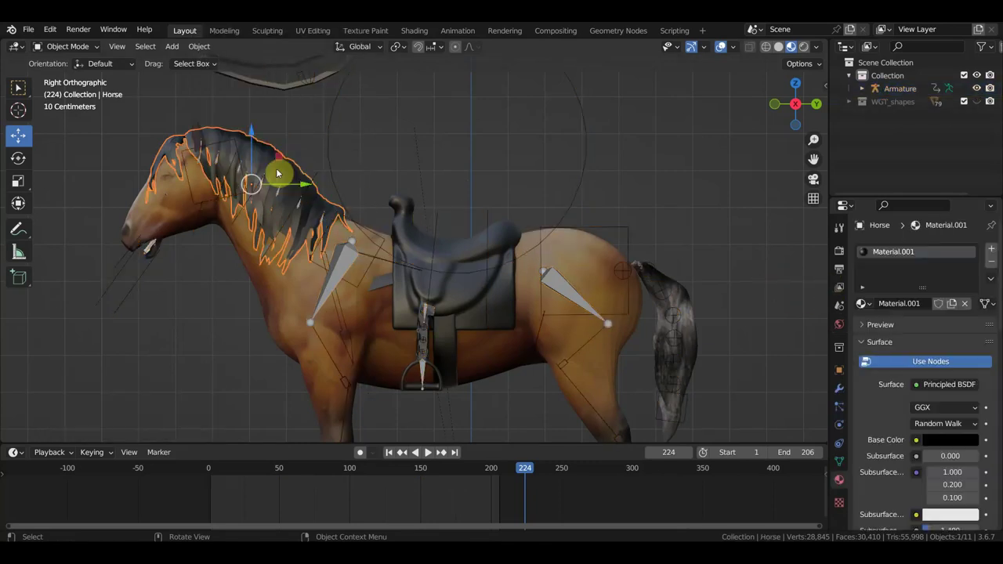
Apply a Data Transfer modifier copying vertex groups from the Мустанг body, then play the animation.
click(839, 387)
click(898, 249)
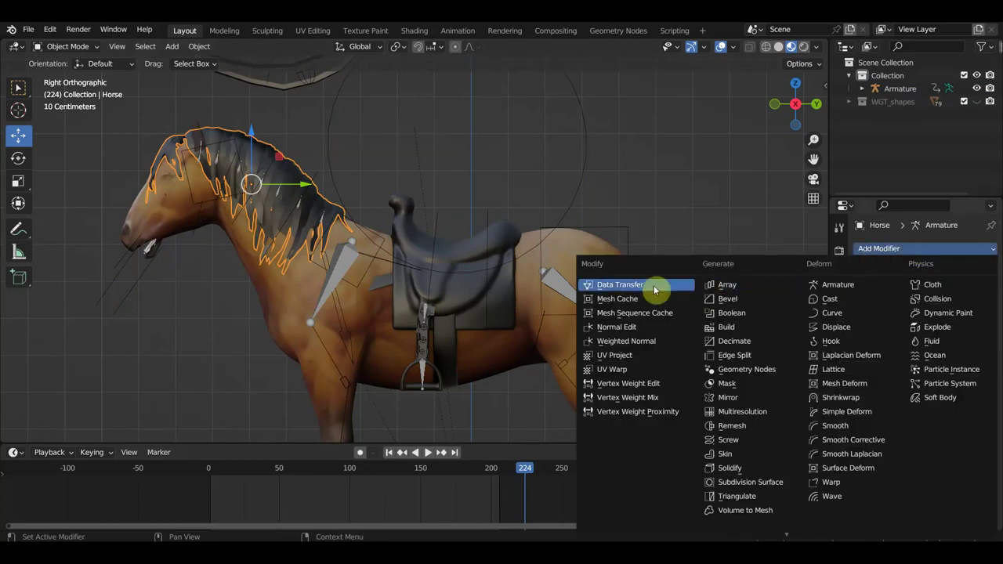
click(642, 284)
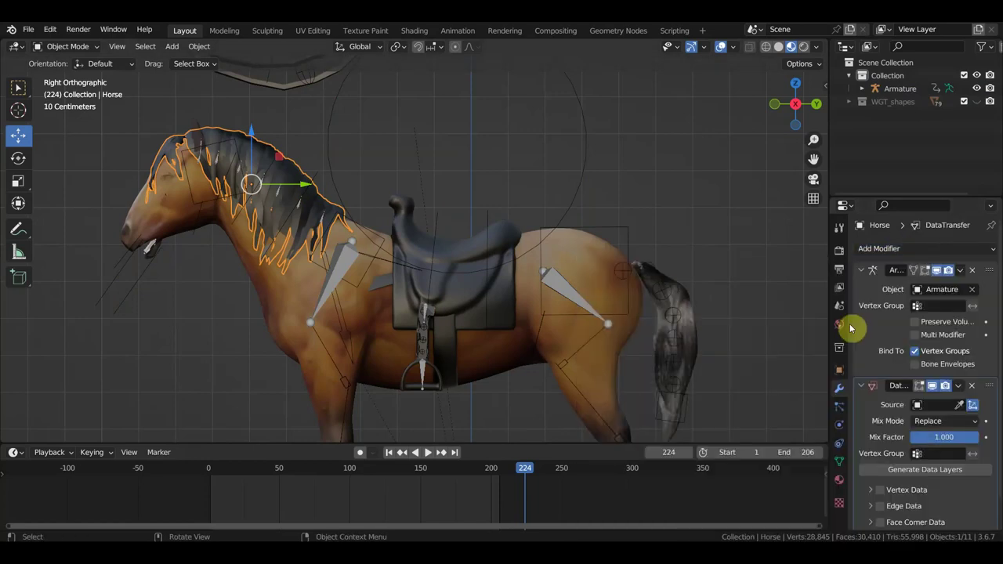
click(961, 406)
click(605, 358)
click(871, 494)
scroll(878, 482, down, 2)
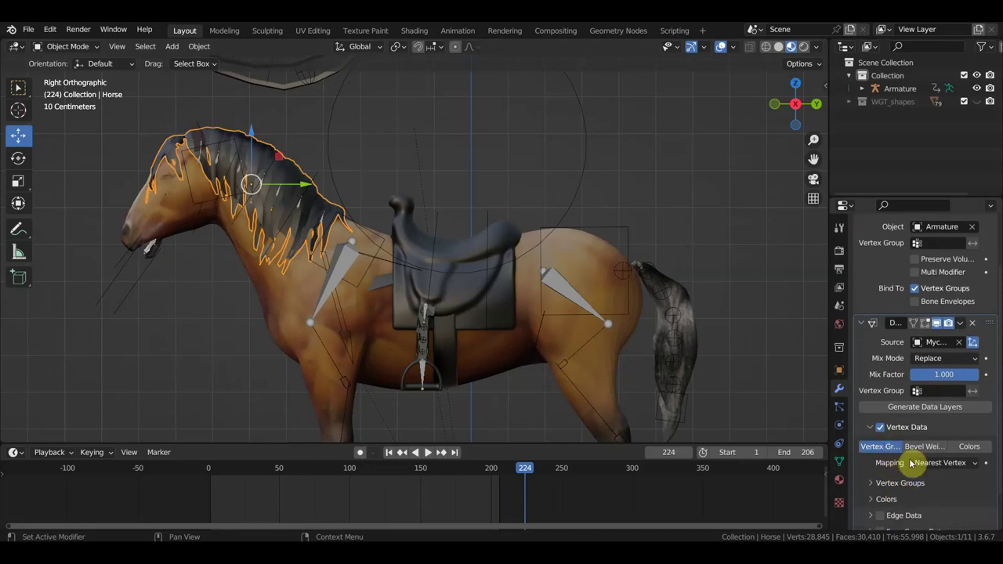
click(960, 323)
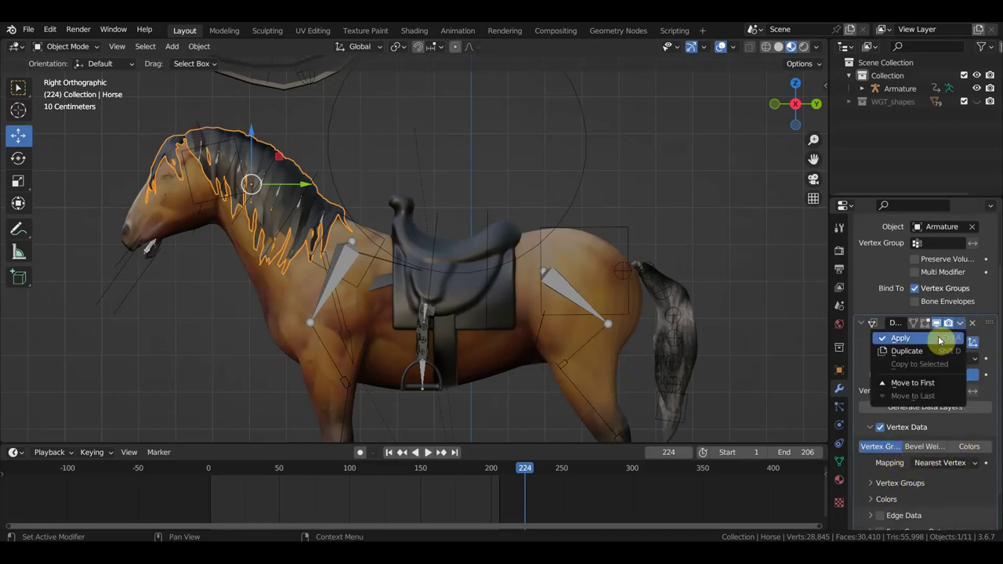
click(940, 340)
key(space)
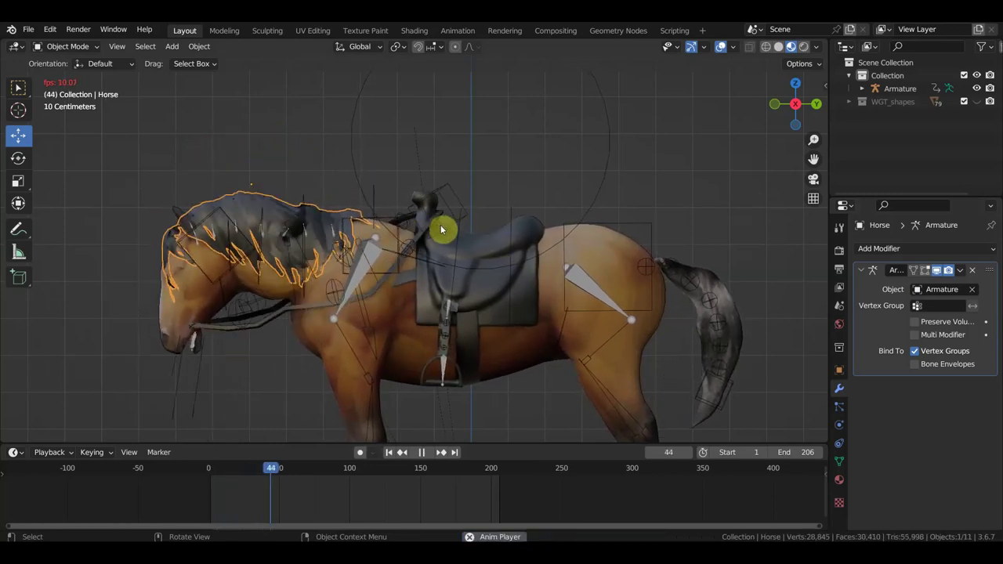
Stop playback, view the mane from the right side, and put the armature into Edit Mode.
key(space)
scroll(303, 228, up, 3)
mouse_move(302, 228)
middle_down()
mouse_move(277, 260)
mouse_move(287, 261)
middle_up()
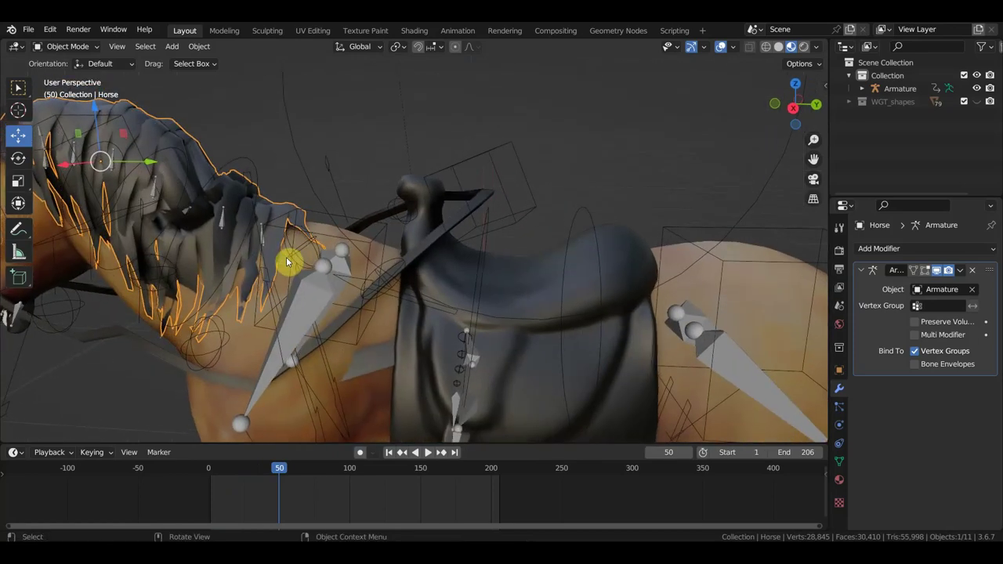
key(KP_3)
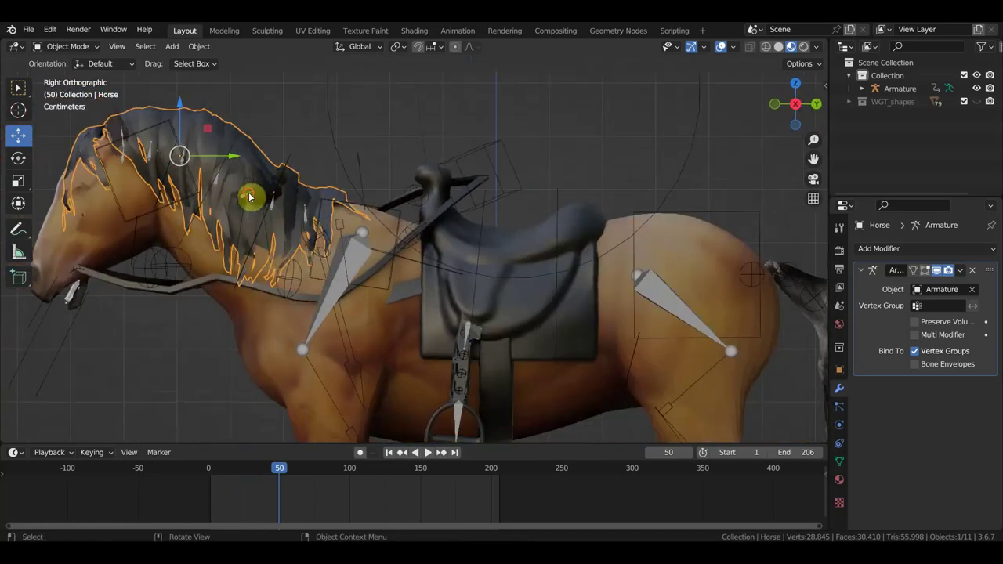
click(249, 196)
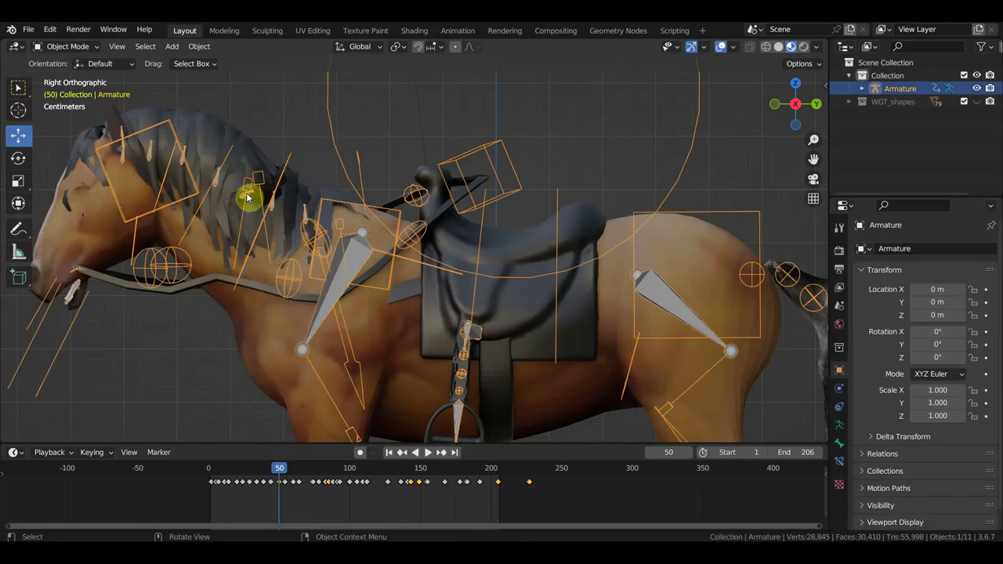
click(64, 48)
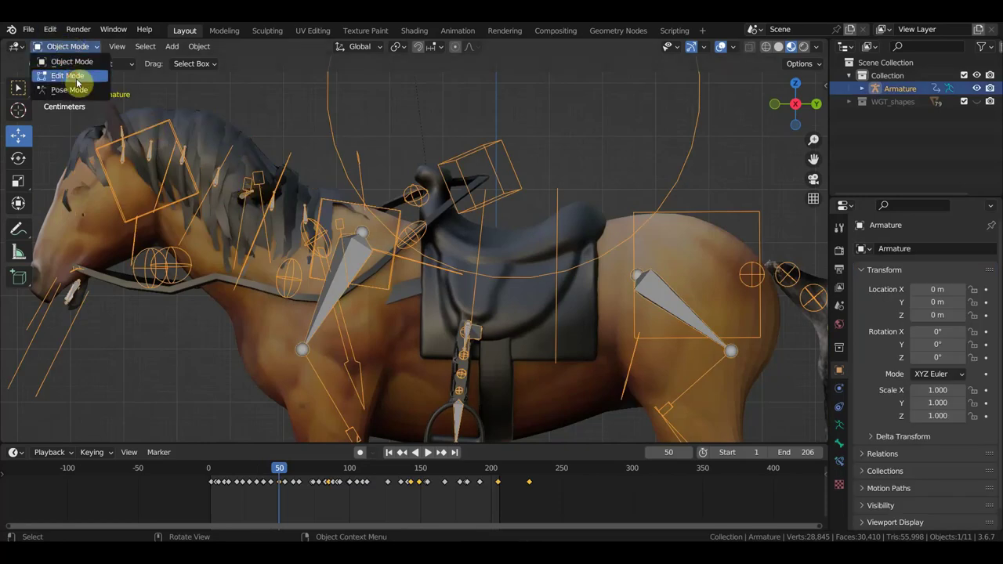
click(76, 79)
Delete neck bones Bone.041, .038, .035, .029, .026 and .044, then return to Object Mode.
click(223, 166)
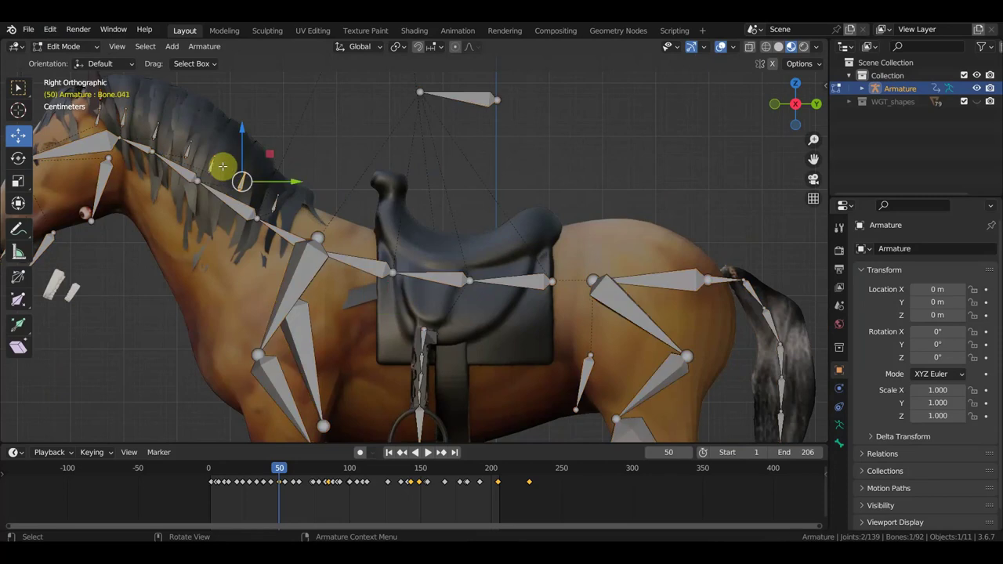
shift+click(188, 151)
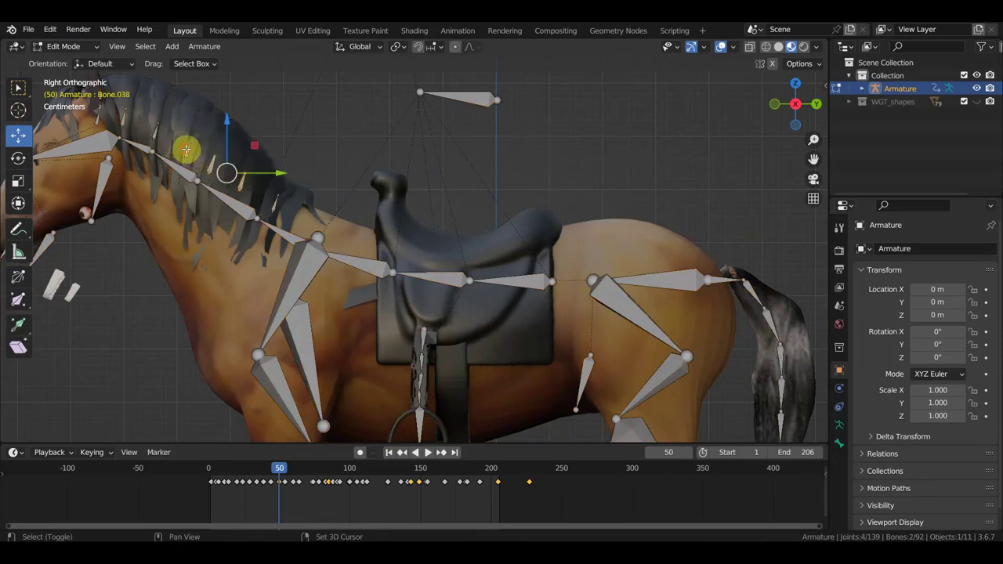
shift+click(154, 132)
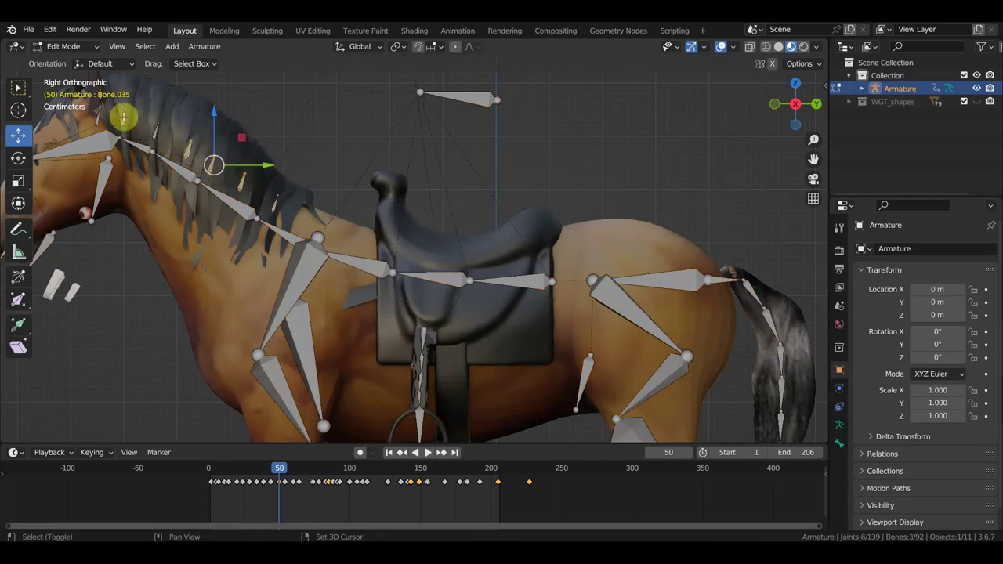
shift+click(98, 116)
shift+click(143, 121)
shift+click(276, 202)
key(x)
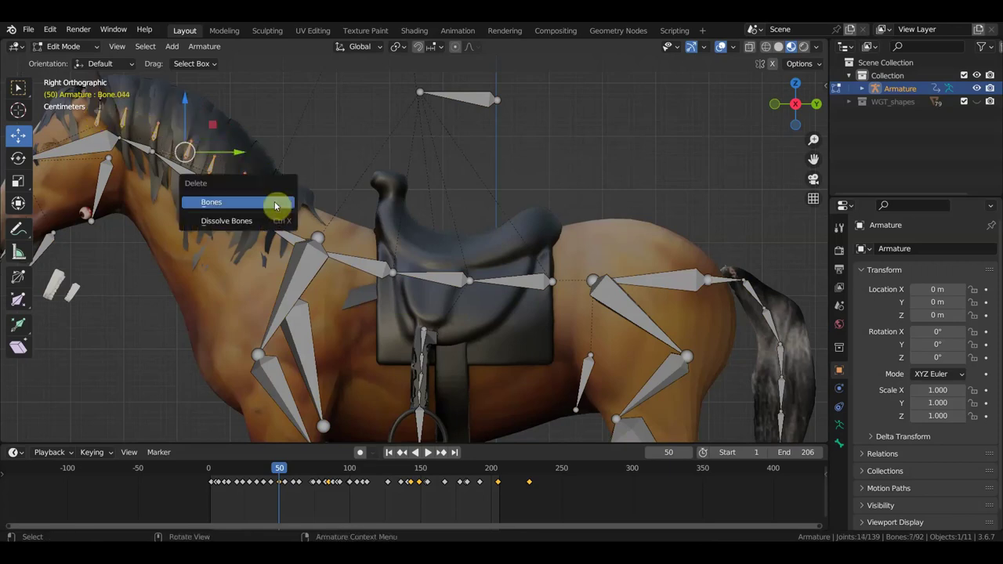
click(260, 201)
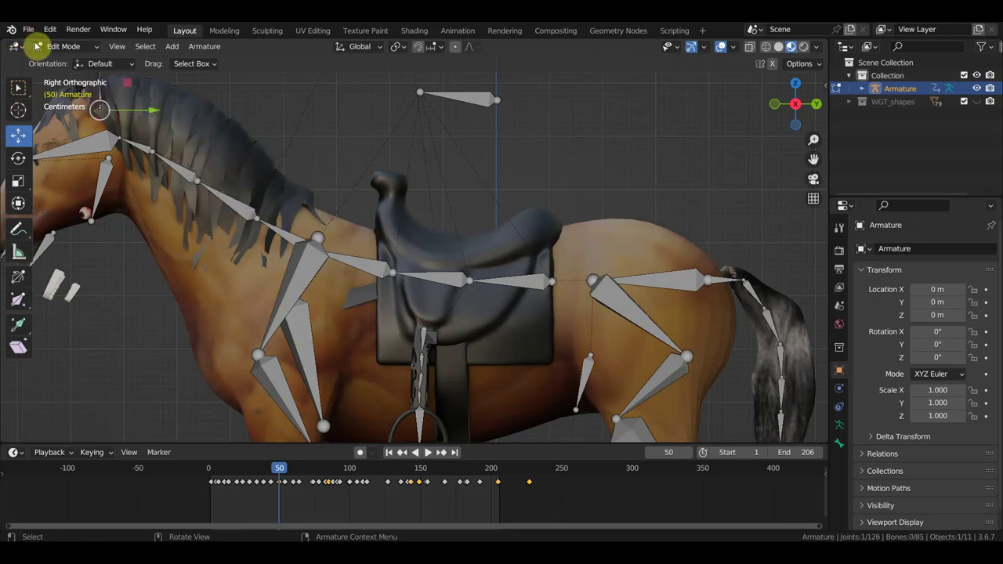
click(55, 47)
click(63, 60)
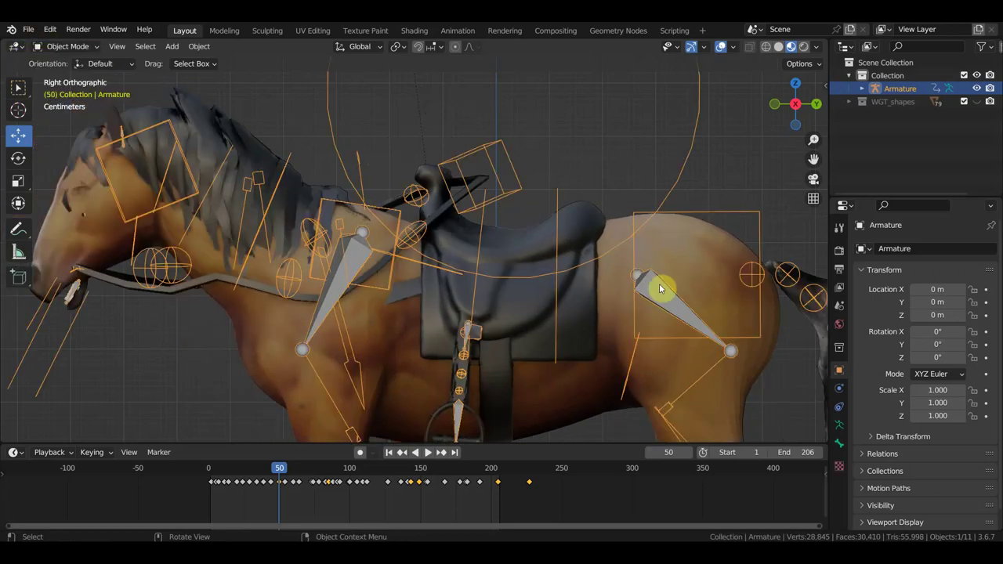
Parent the horse body to the armature with automatic weights.
click(683, 251)
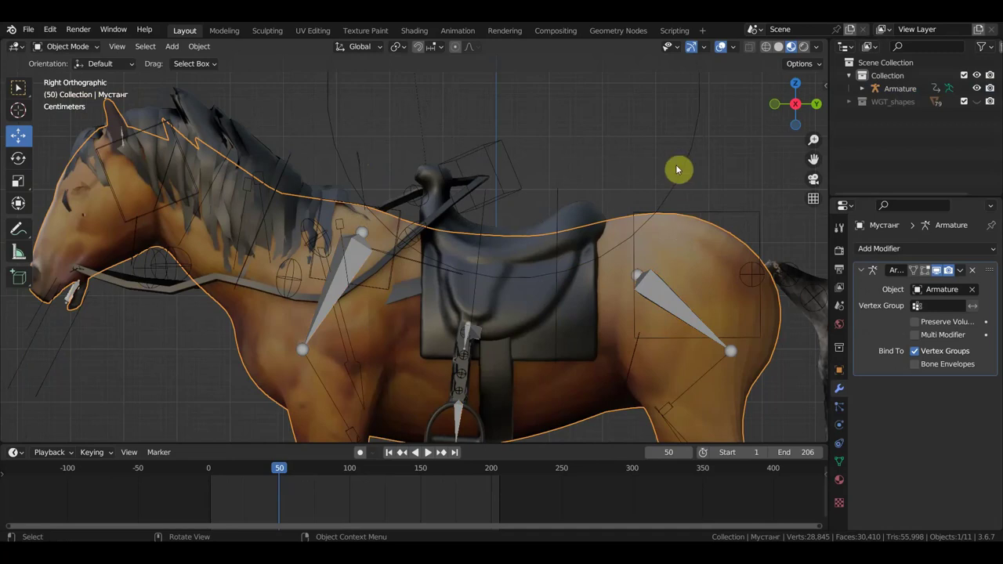
shift+click(686, 173)
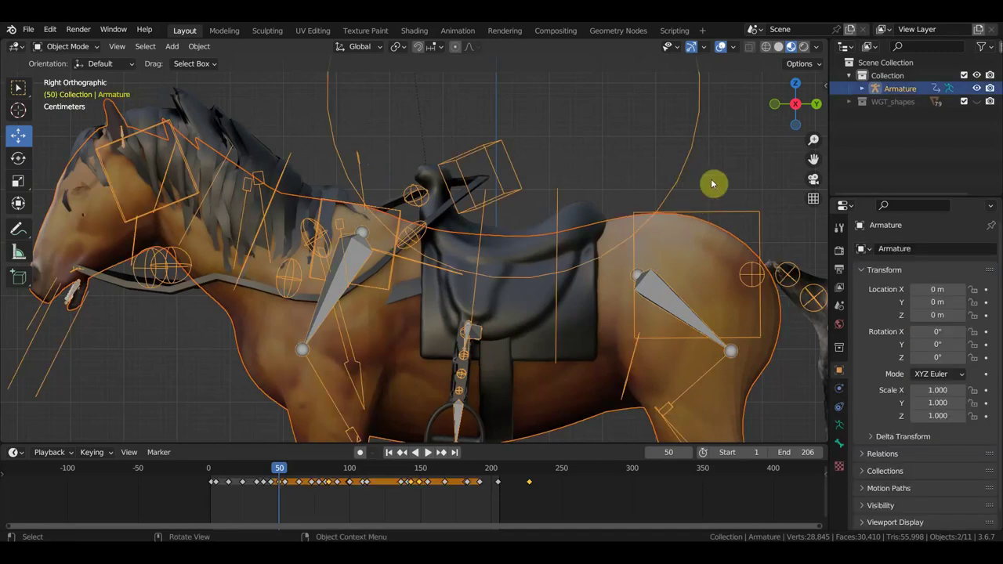
key(ctrl+p)
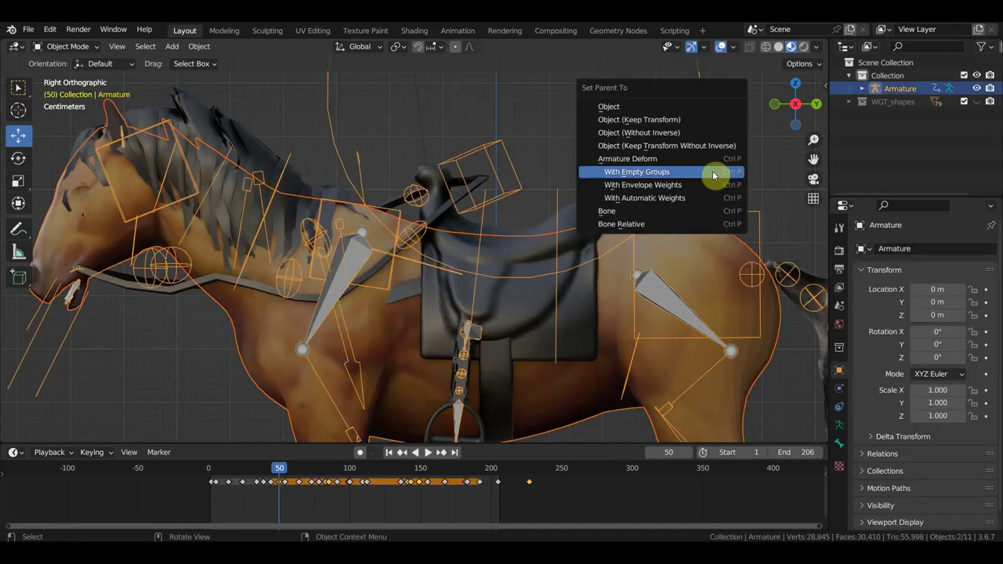
click(688, 197)
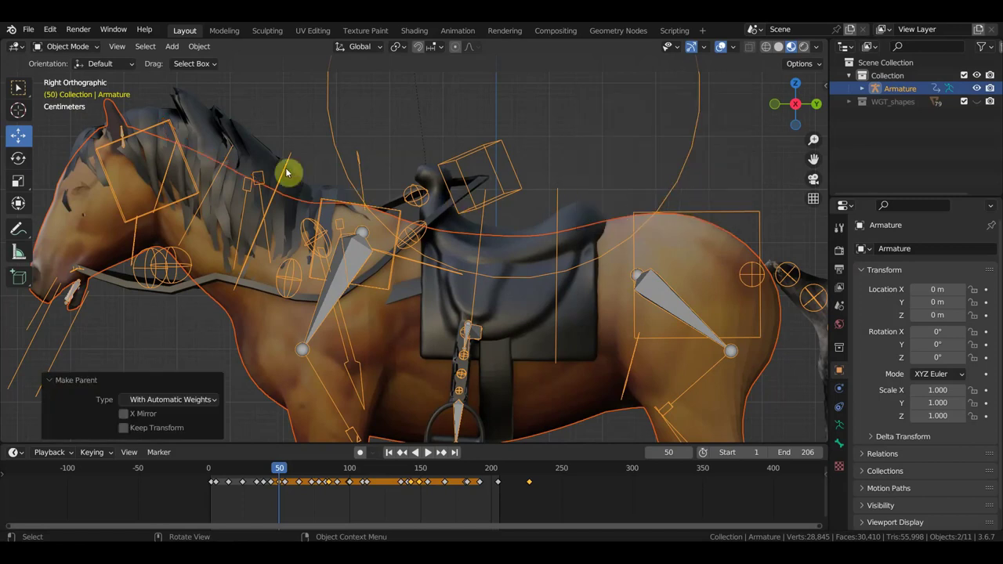
Remove the mane's old Armature modifier and, at frame 229, parent it to the armature with empty groups.
click(250, 141)
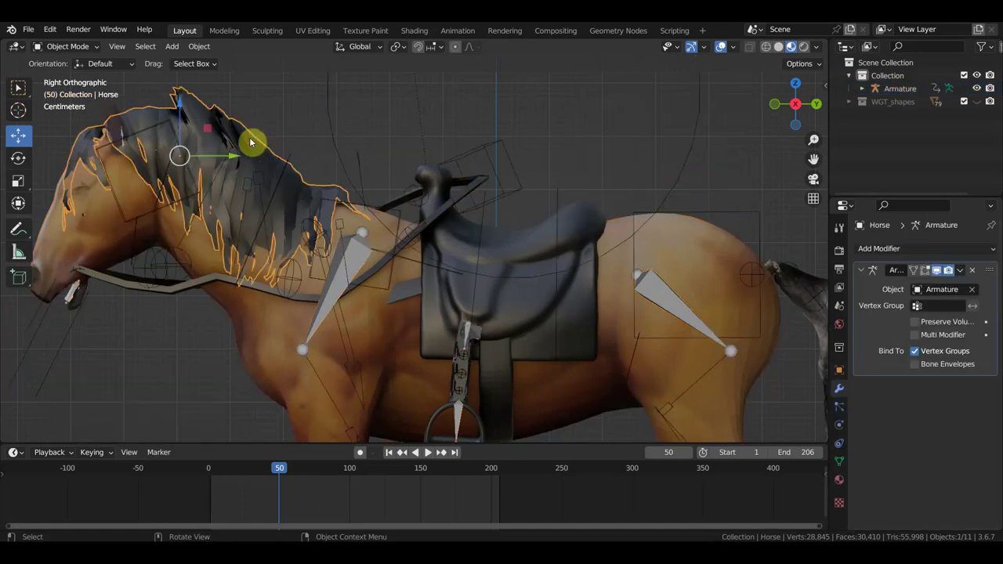
click(970, 270)
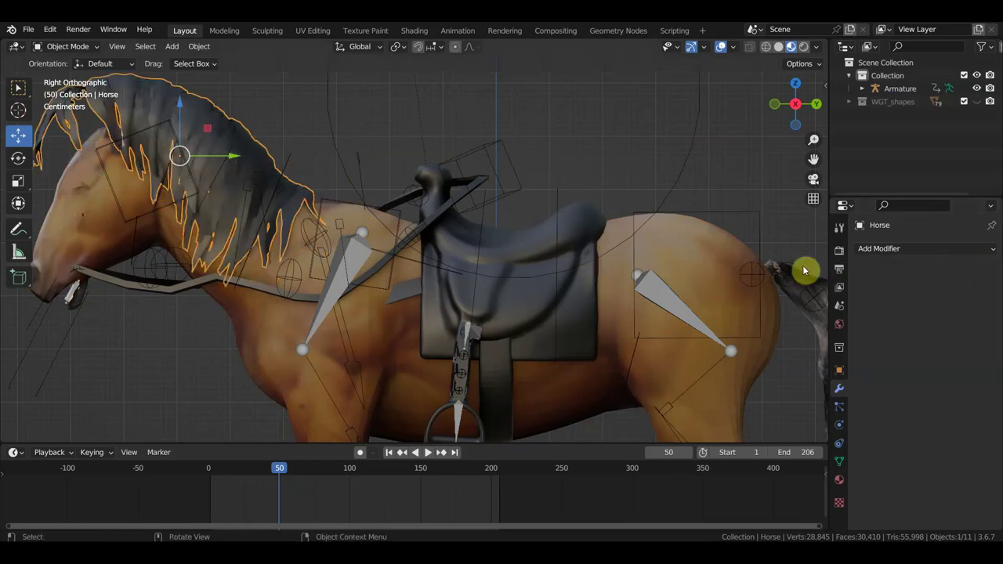
click(532, 468)
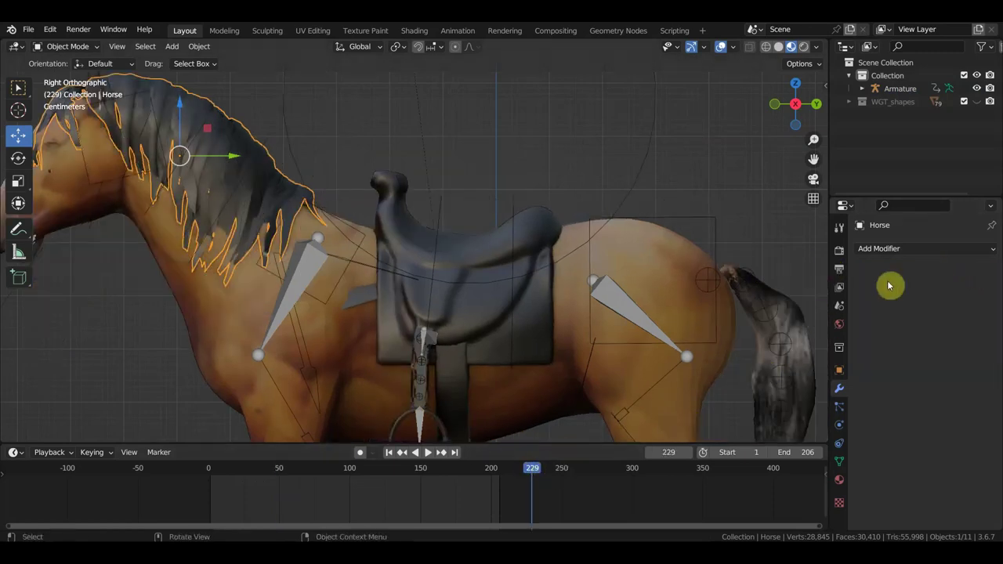
shift+click(635, 195)
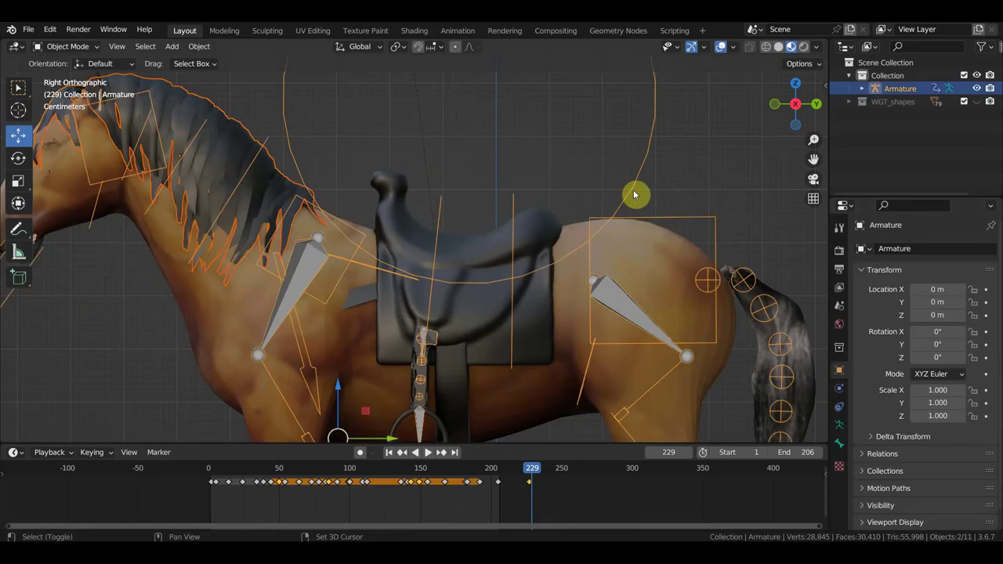
key(ctrl+p)
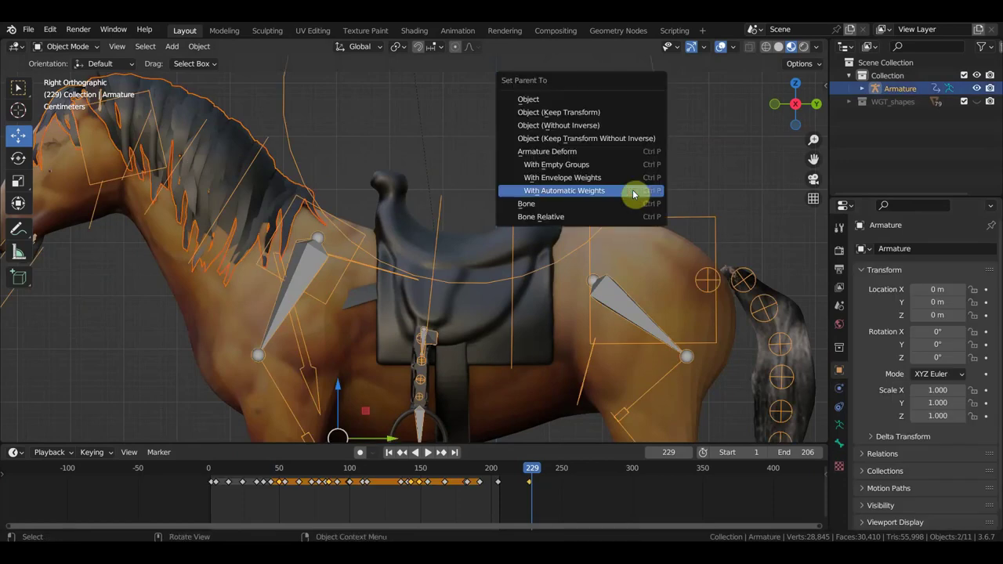
click(599, 166)
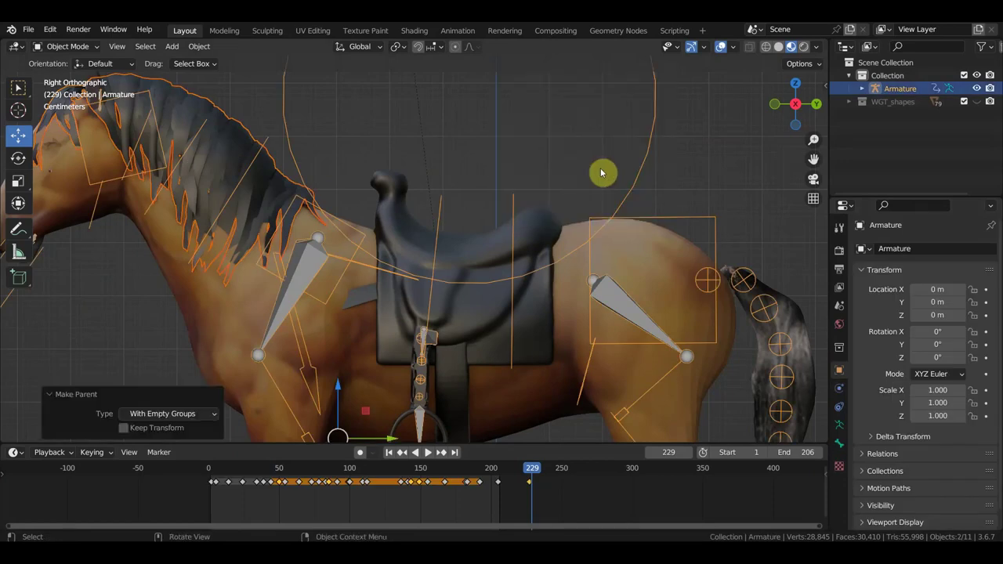
click(703, 351)
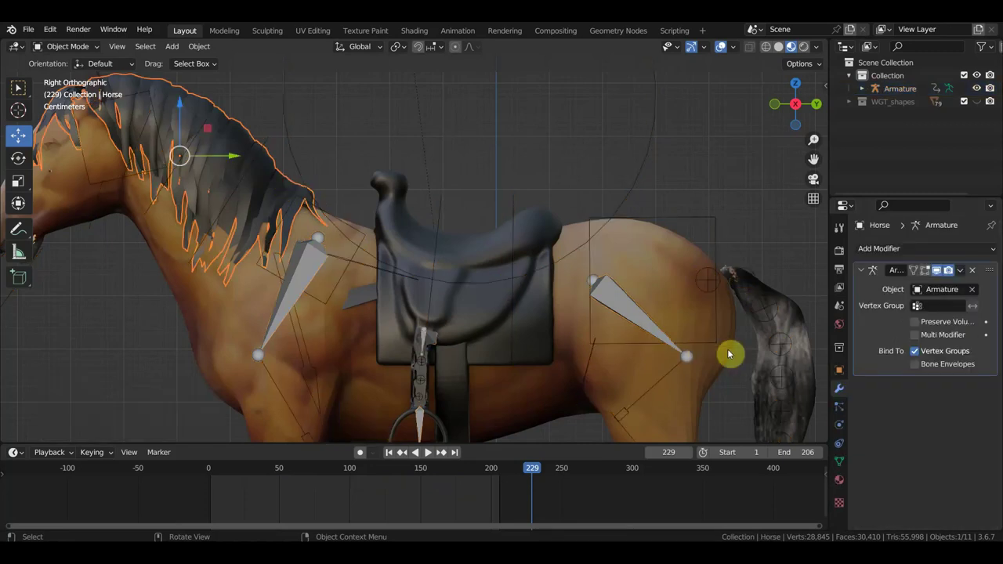
click(893, 250)
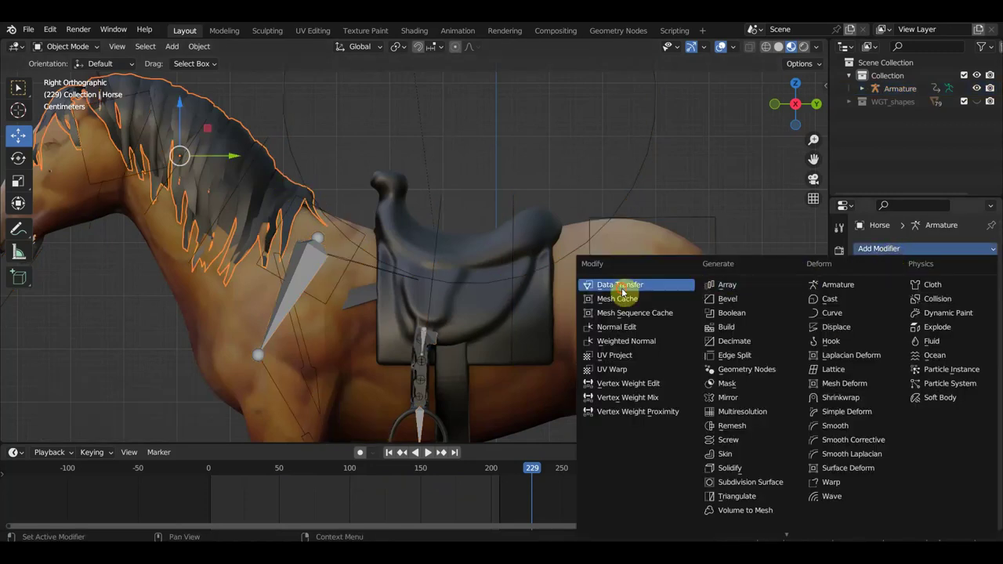
Add a Data Transfer modifier sourcing vertex groups from the horse body, and apply it to the mane.
click(627, 285)
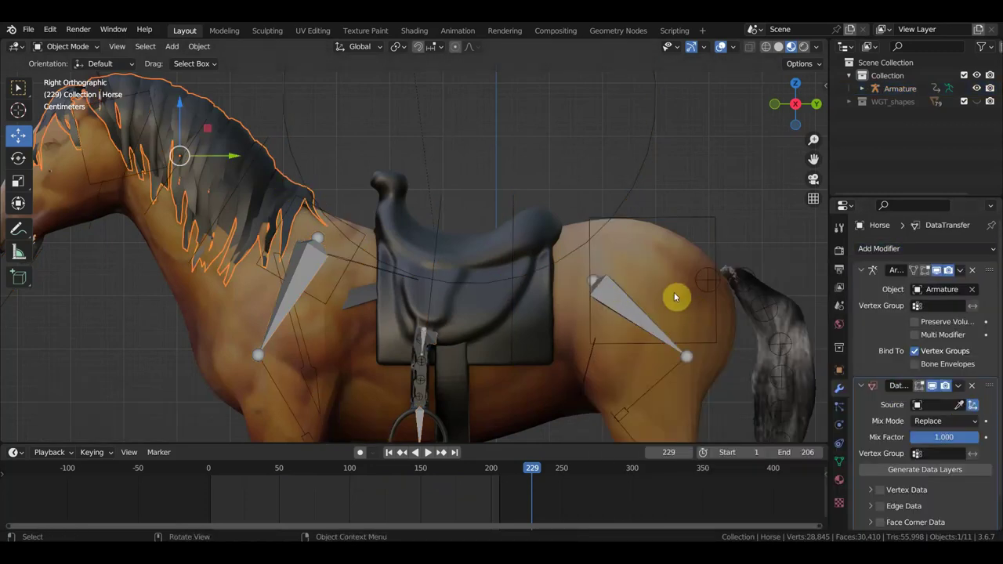
click(961, 405)
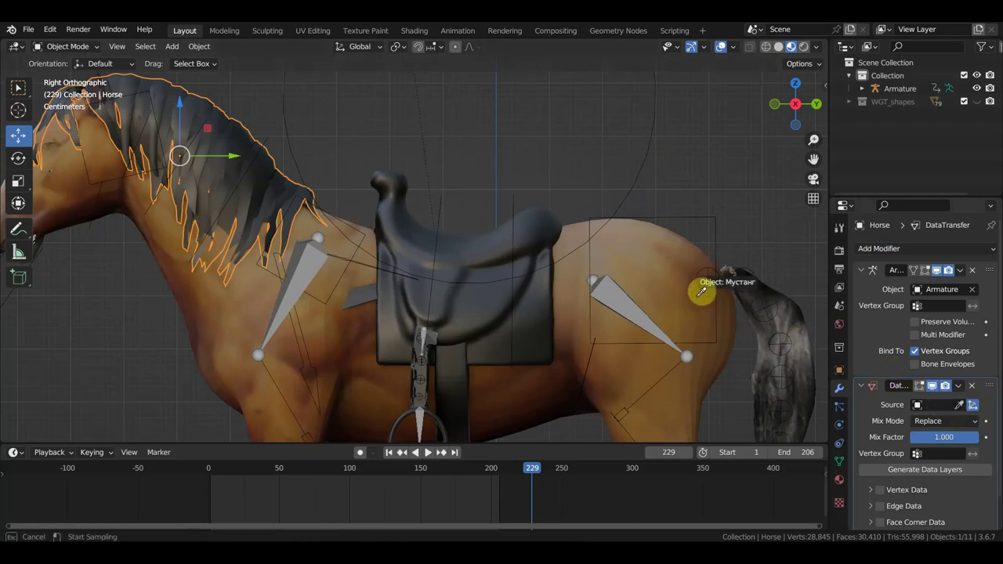
click(670, 292)
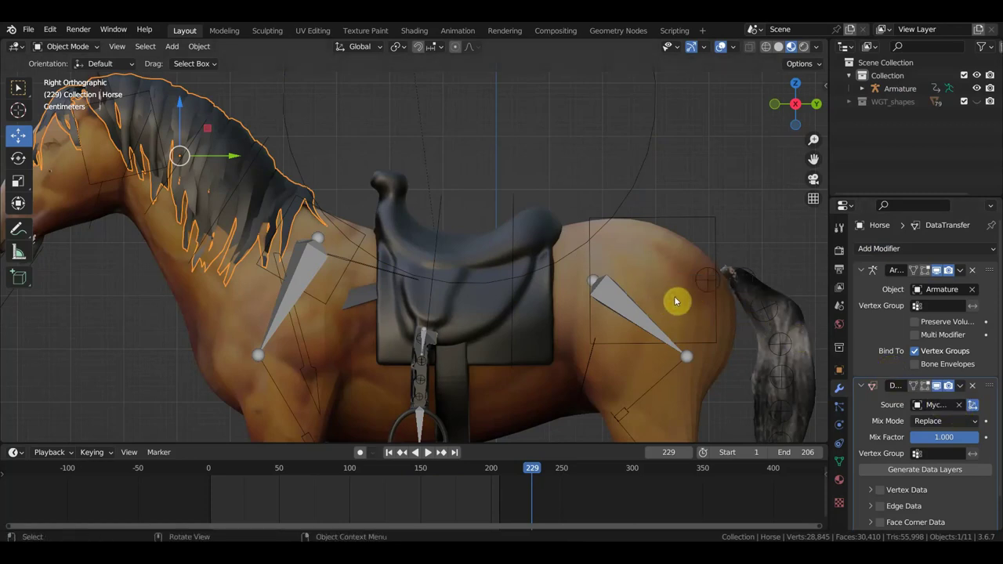
click(870, 494)
click(871, 492)
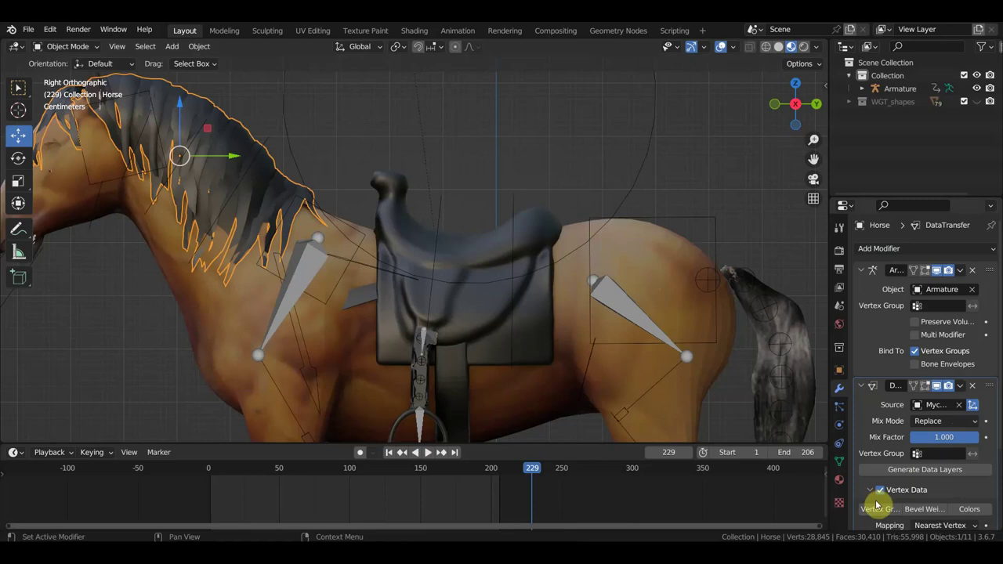
click(884, 510)
scroll(887, 508, down, 2)
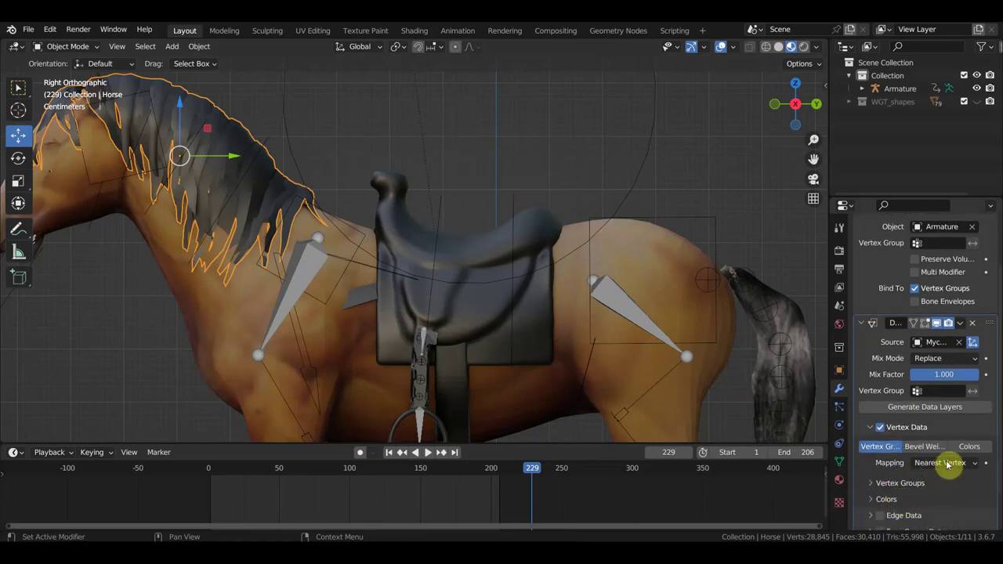
scroll(952, 297, up, 2)
click(960, 365)
click(921, 382)
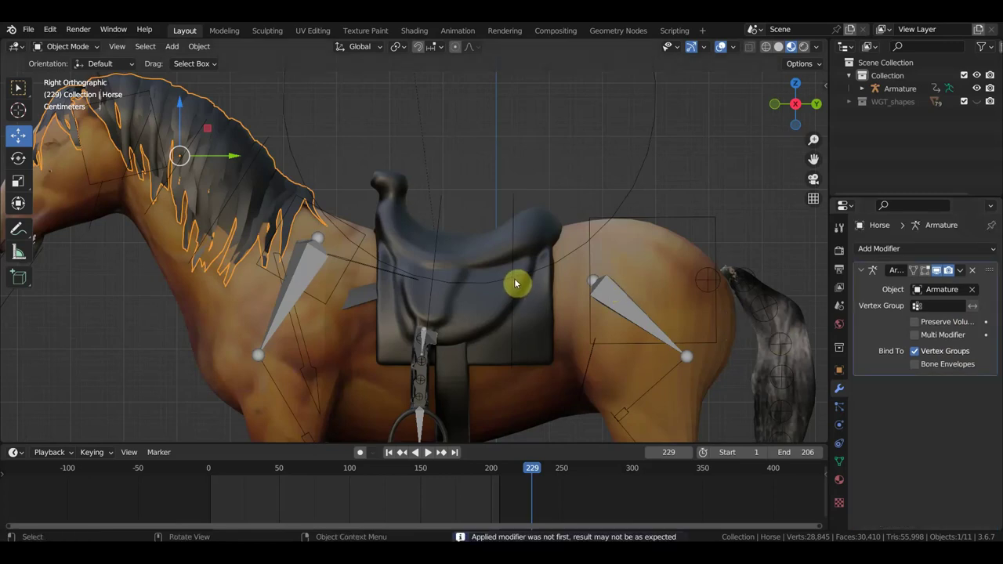
scroll(516, 286, down, 2)
scroll(513, 287, down, 1)
scroll(512, 285, down, 3)
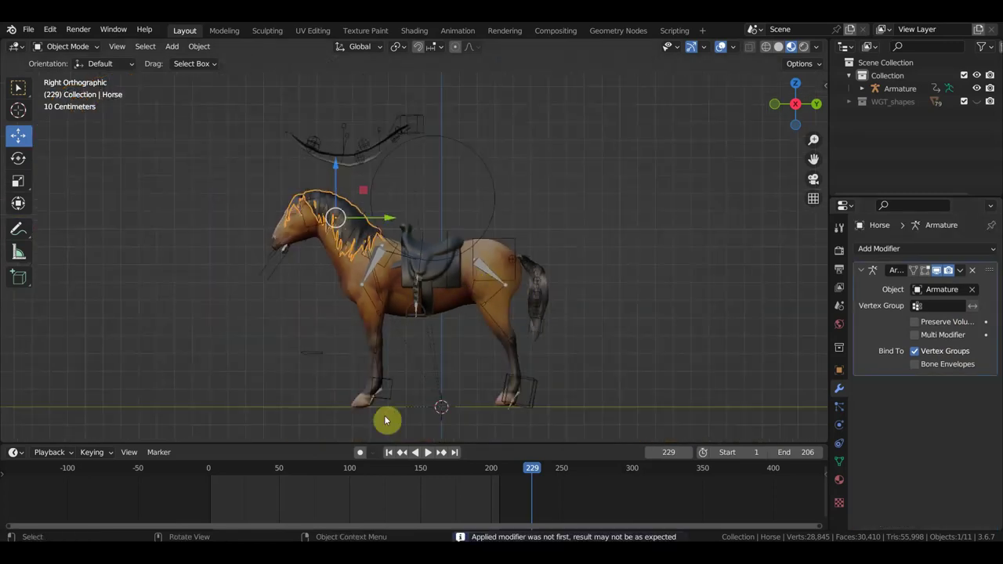
Play the horse animation from frame 0, stopping near frame 168 and viewing the horse at an angle.
click(210, 471)
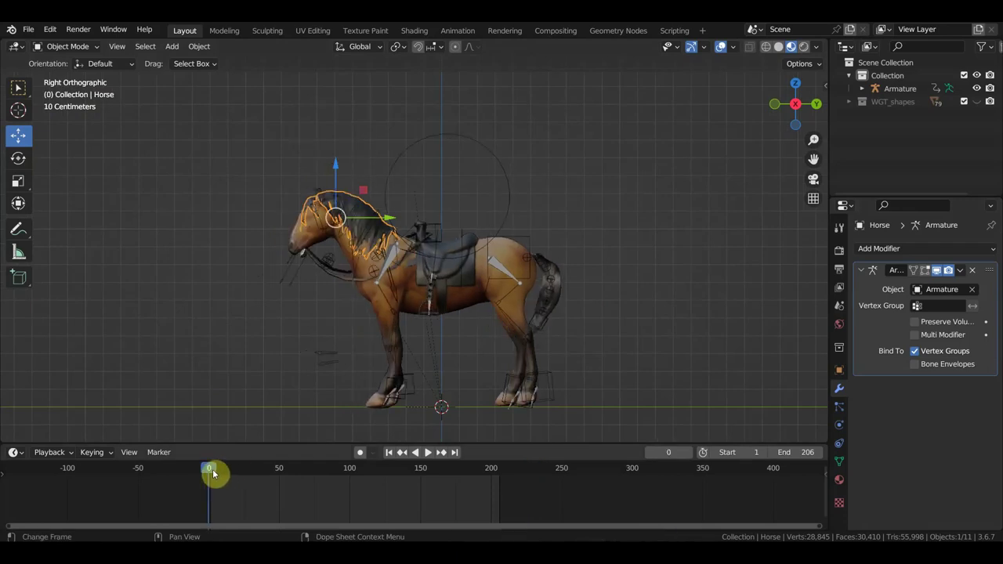
key(space)
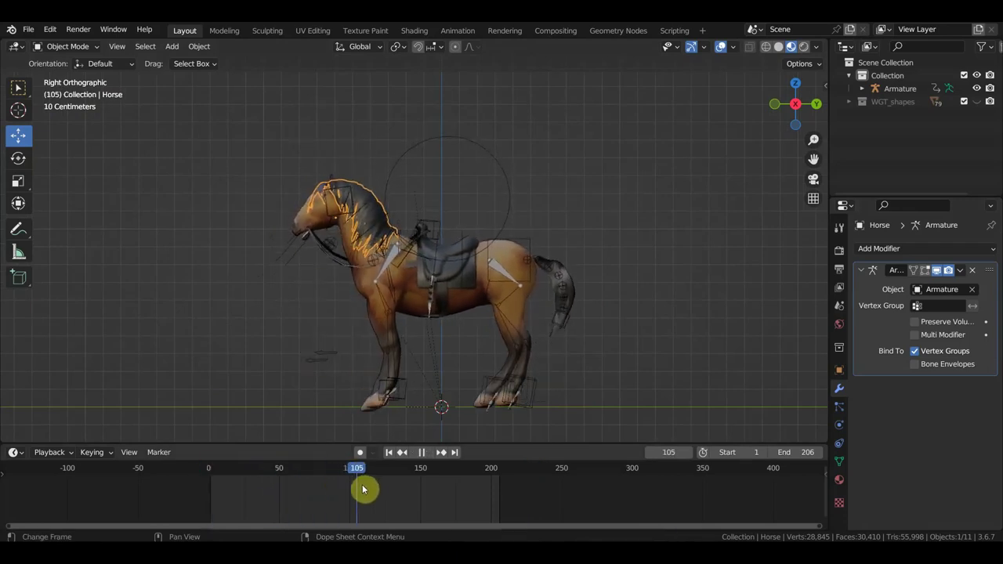
drag(490, 497, 452, 488)
key(space)
scroll(460, 410, up, 1)
scroll(504, 421, up, 3)
mouse_move(503, 421)
middle_down()
mouse_move(471, 381)
mouse_move(404, 364)
middle_up()
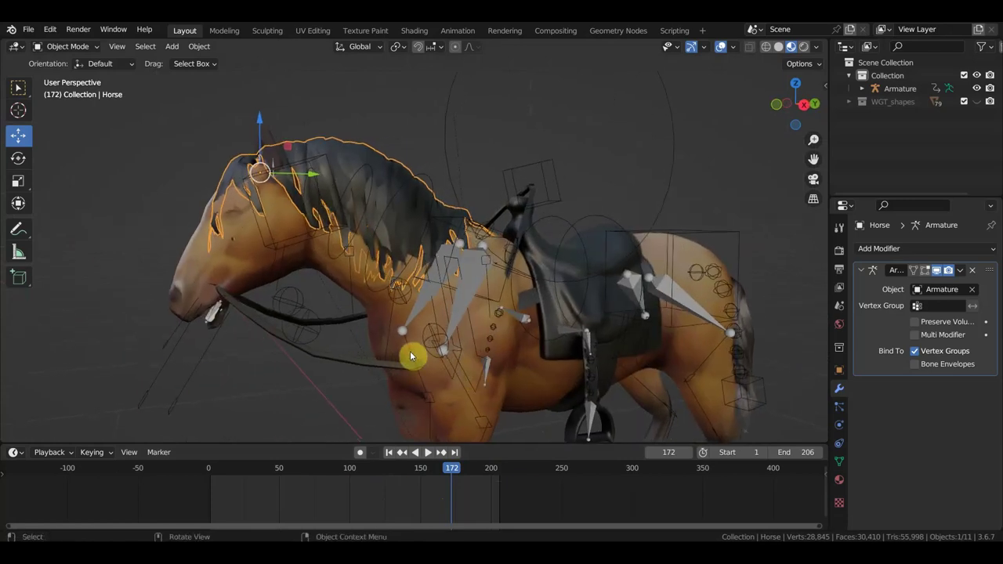
Put the armature in Pose Mode and move Bone.073 to check the mane deforms.
click(411, 356)
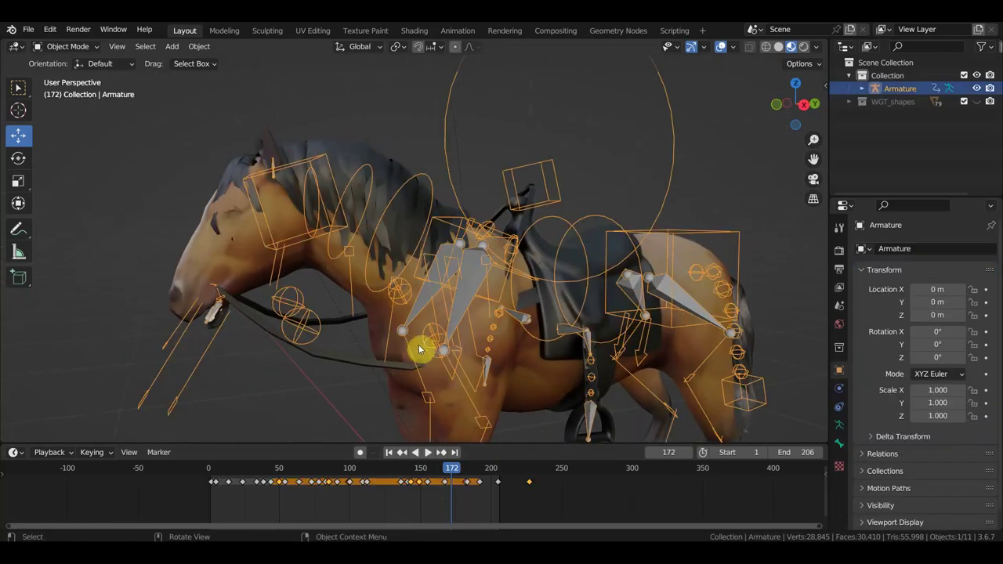
click(68, 46)
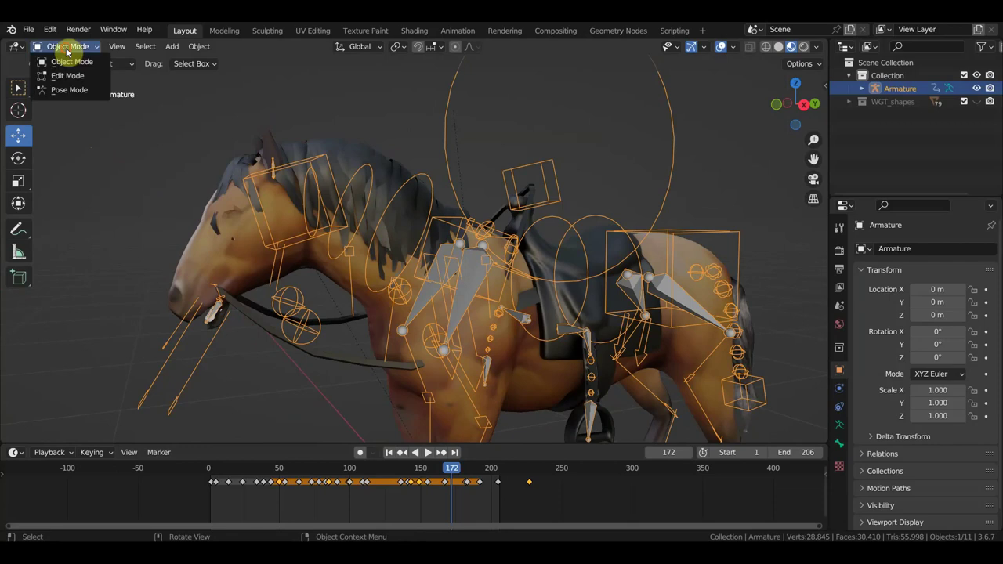
click(70, 90)
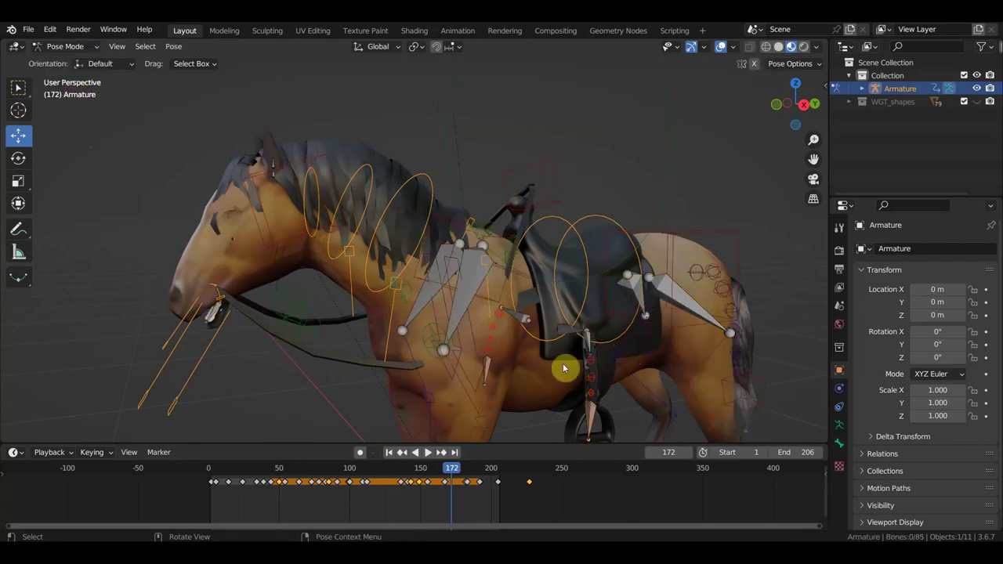
drag(392, 314, 565, 315)
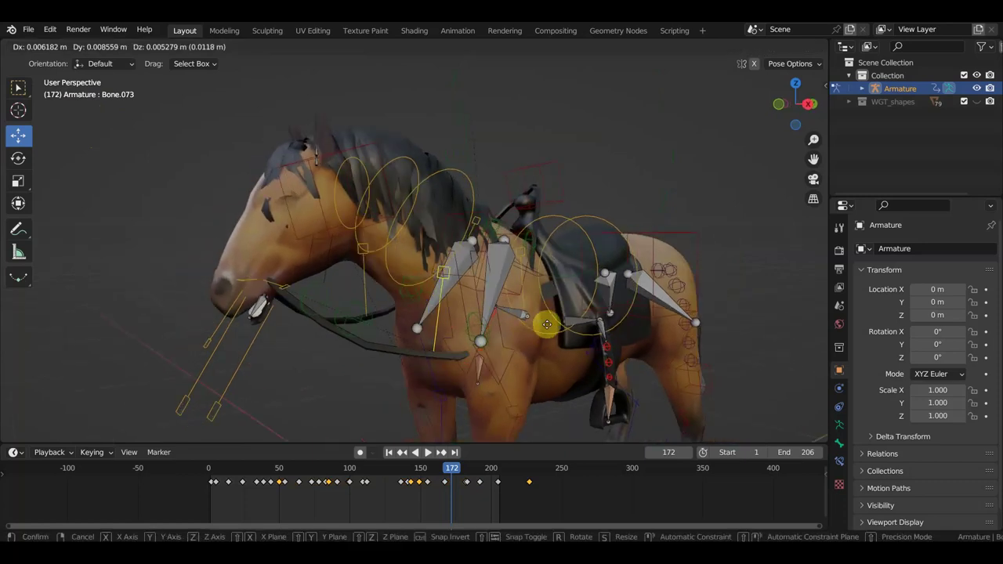
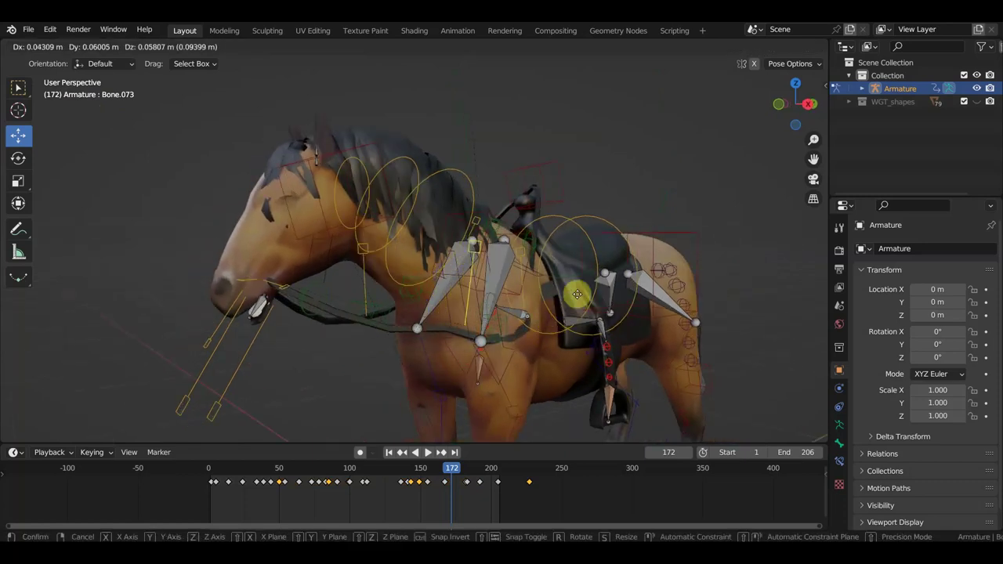
Raise the saddle control higher and key location and rotation for all bones at frame 172.
drag(574, 308, 525, 248)
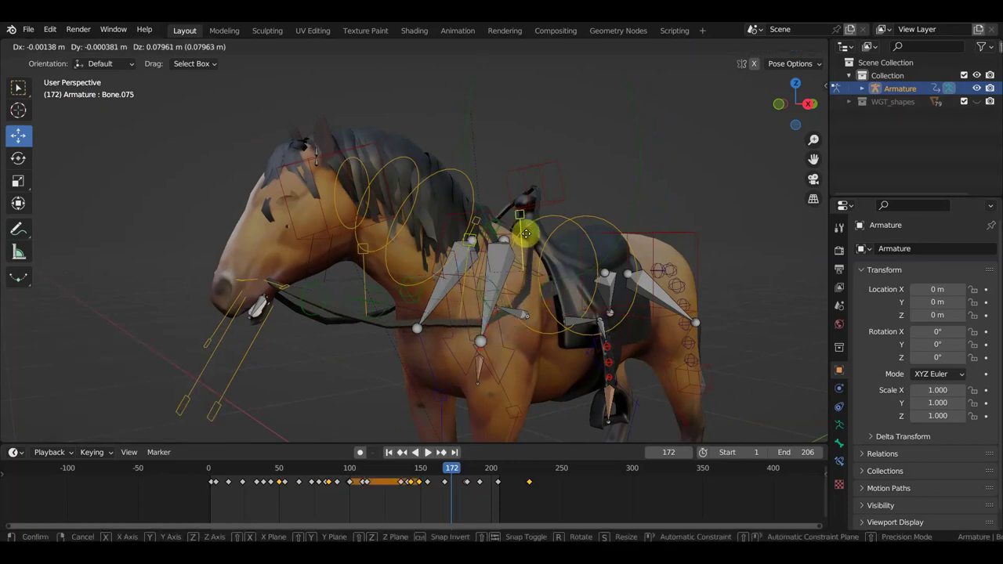
drag(524, 248, 527, 241)
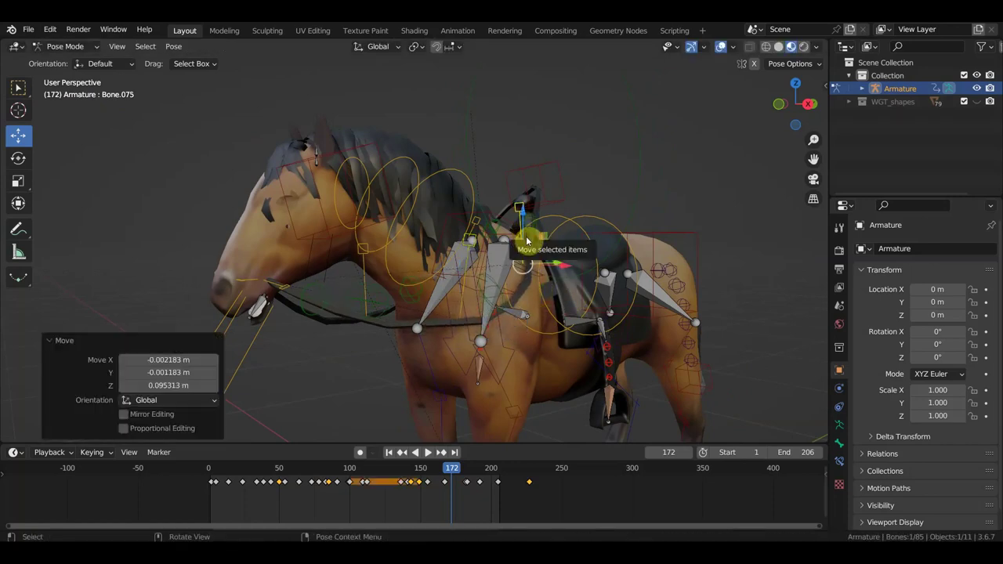
key(a)
key(i)
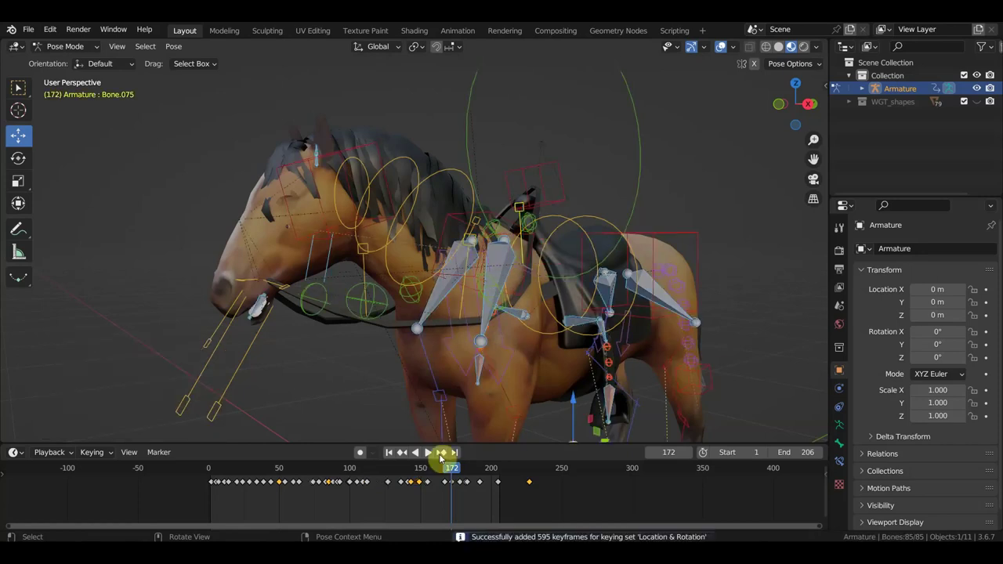
Play back to review, then select the chest control and its latest key near frame 171.
key(space)
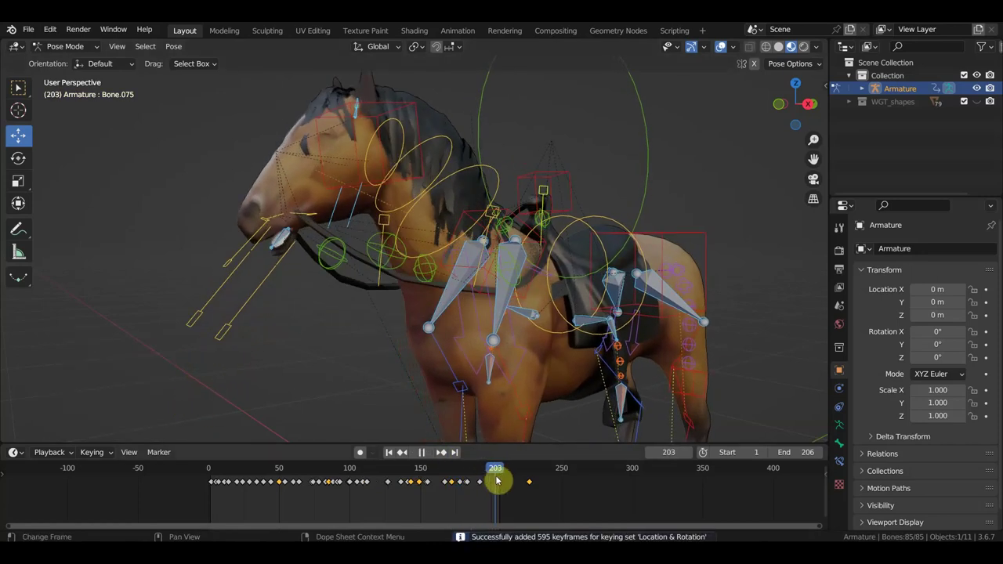
drag(443, 480, 420, 482)
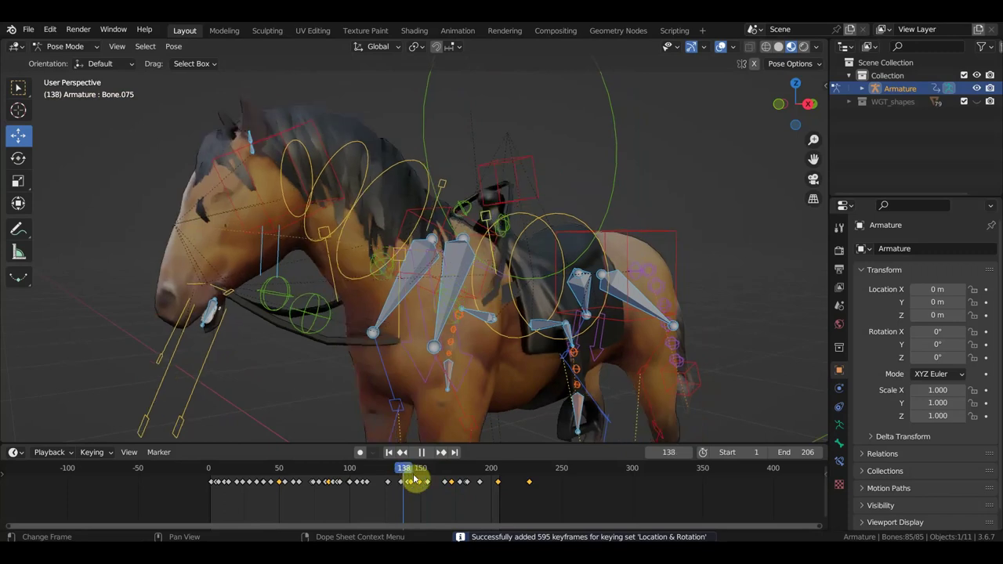
key(space)
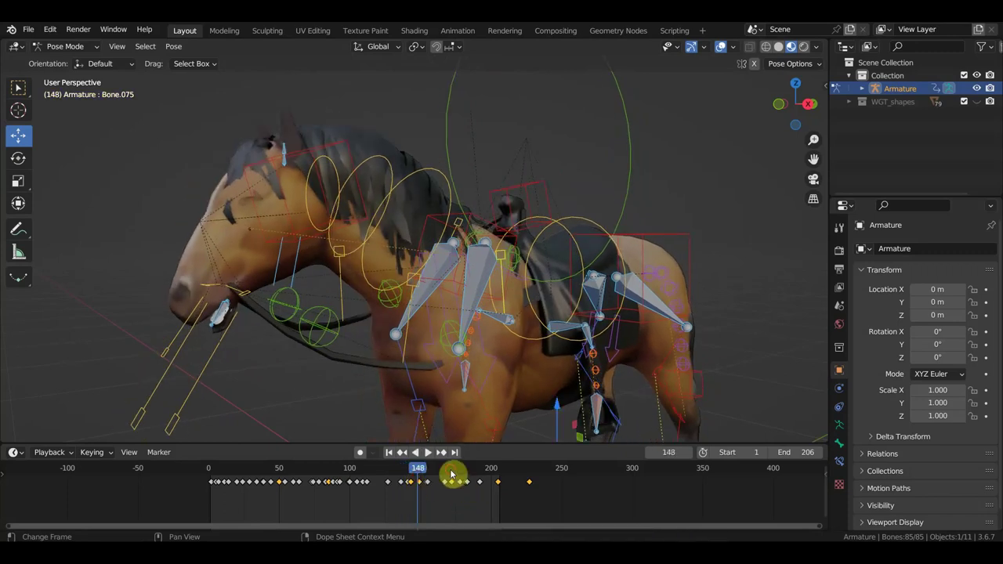
click(451, 473)
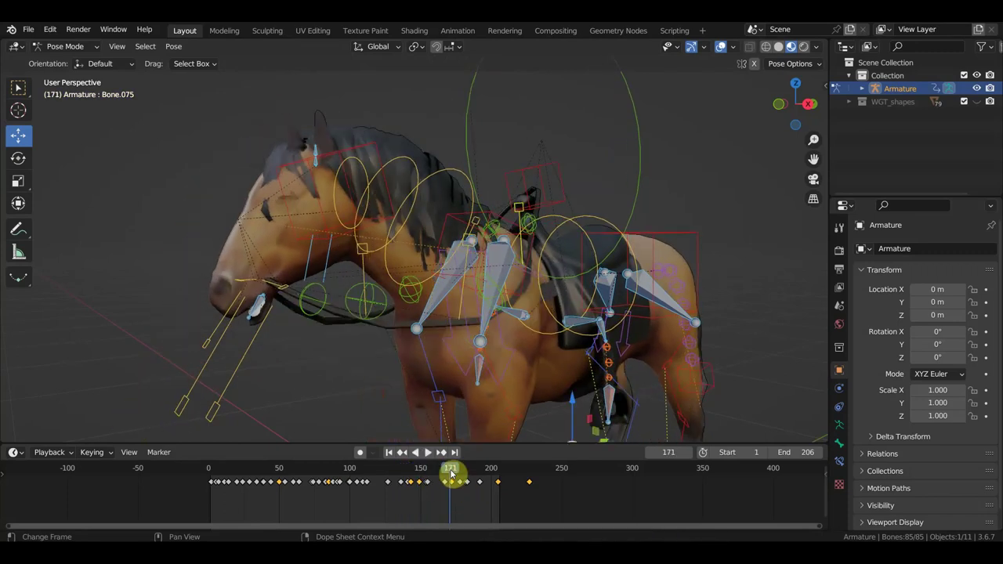
click(519, 208)
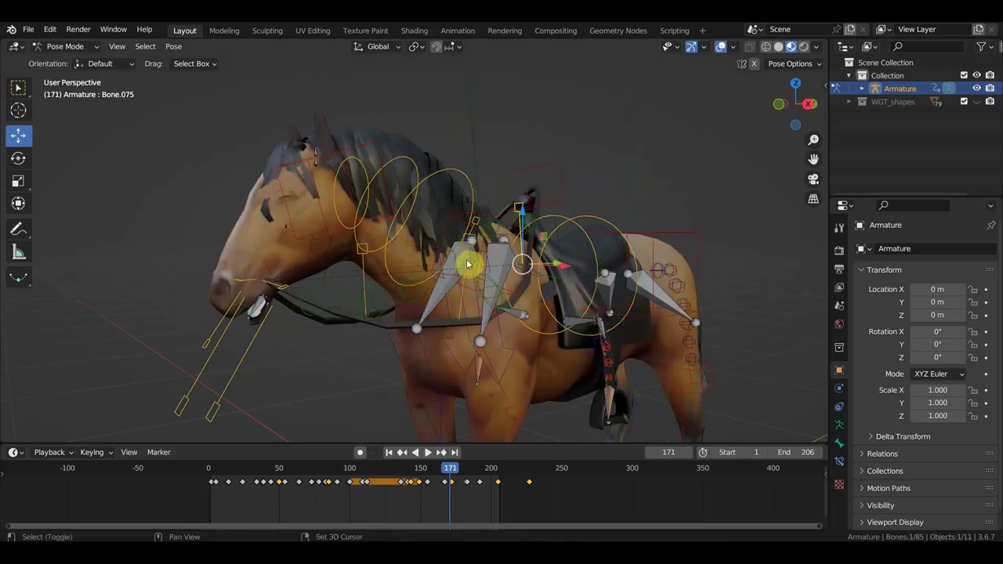
click(451, 482)
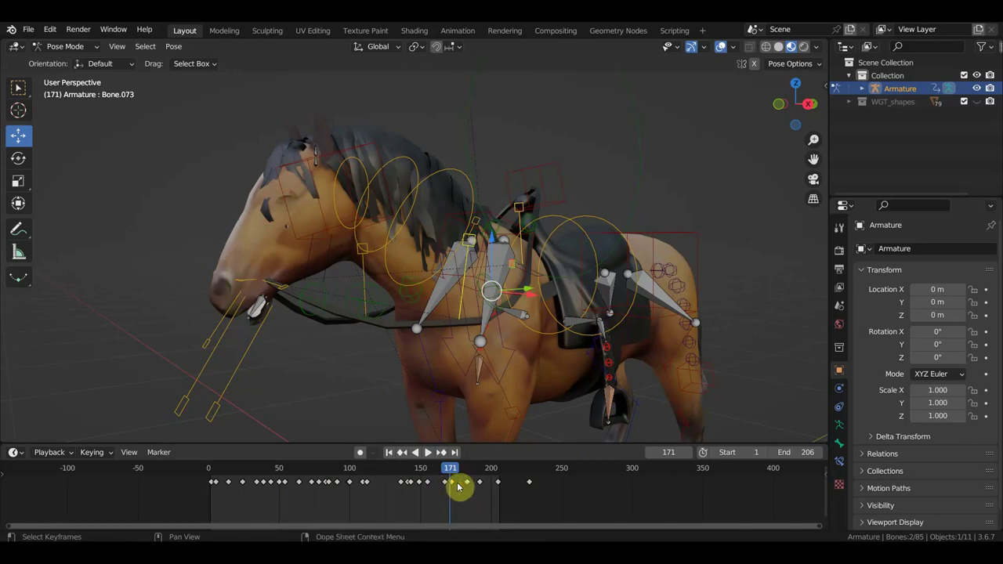
Duplicate the chest controls' latest key back to frame 140, then play back to review the timing.
click(370, 470)
mouse_move(370, 470)
mouse_down()
mouse_move(421, 470)
mouse_move(407, 472)
mouse_up()
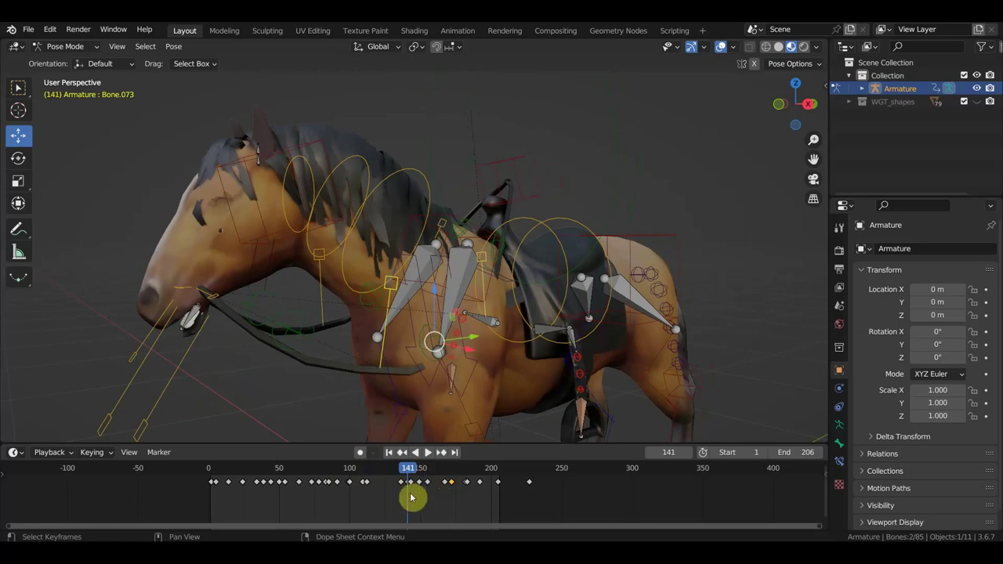
scroll(411, 498, up, 2)
scroll(426, 502, up, 2)
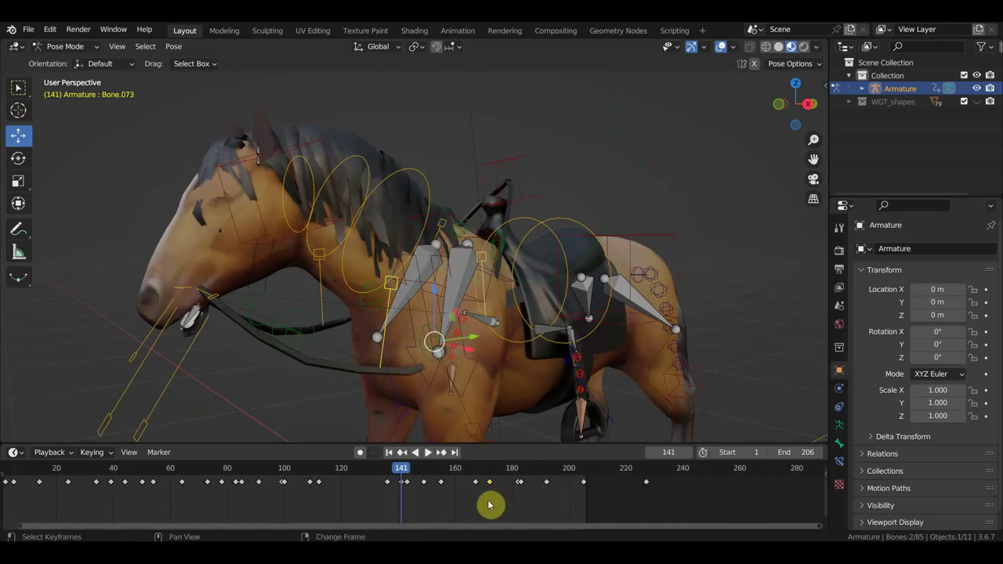
key(g)
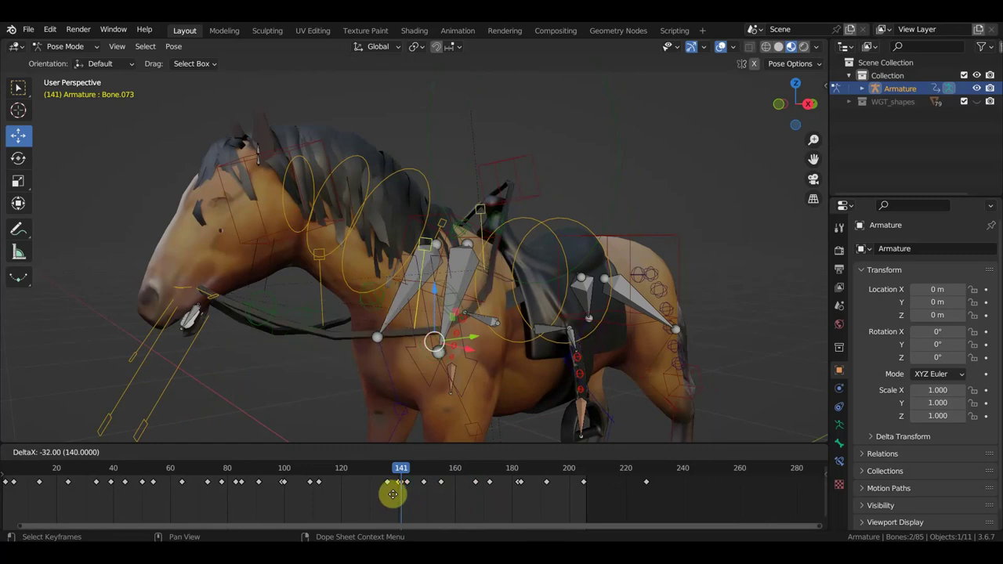
click(396, 499)
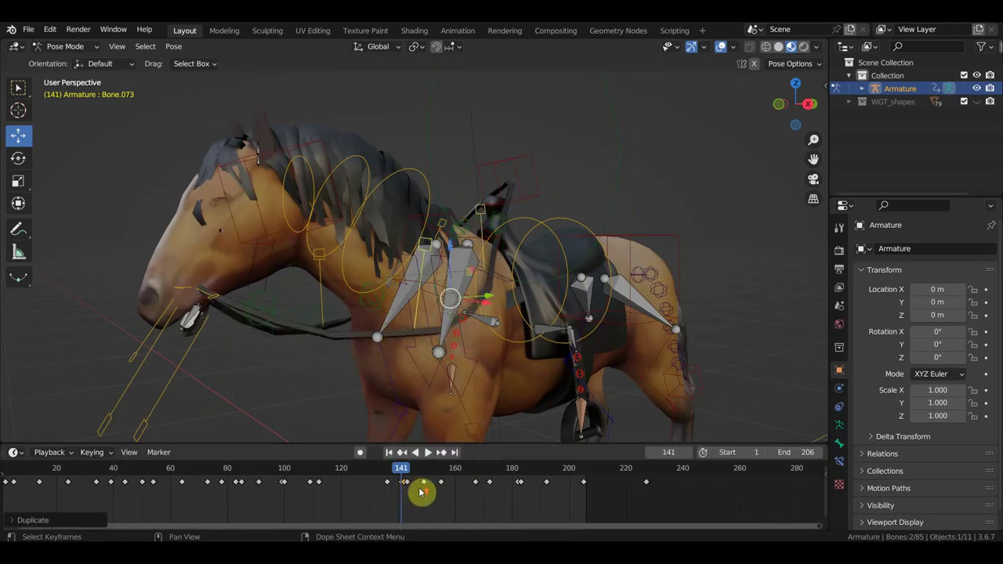
scroll(421, 491, up, 2)
click(394, 486)
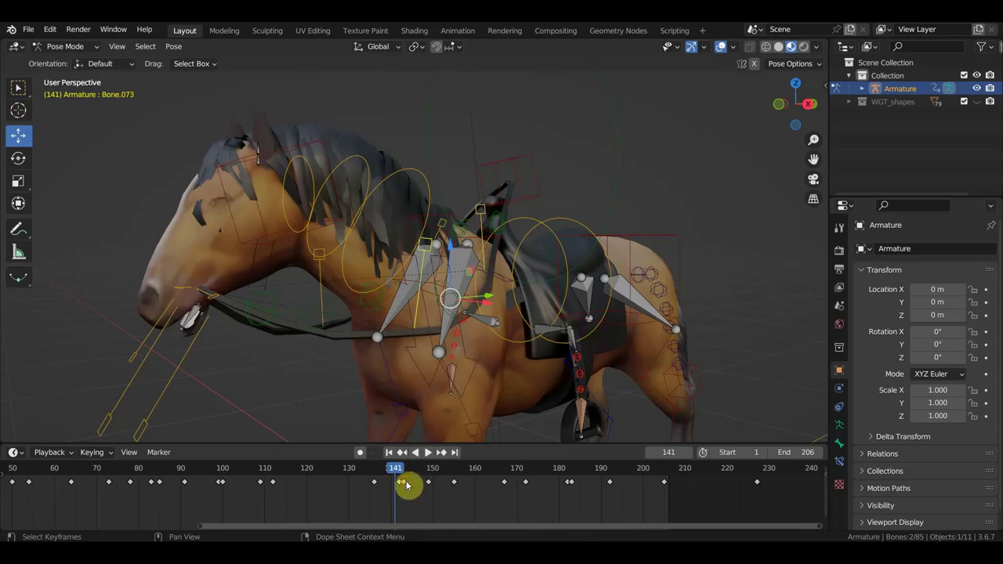
key(space)
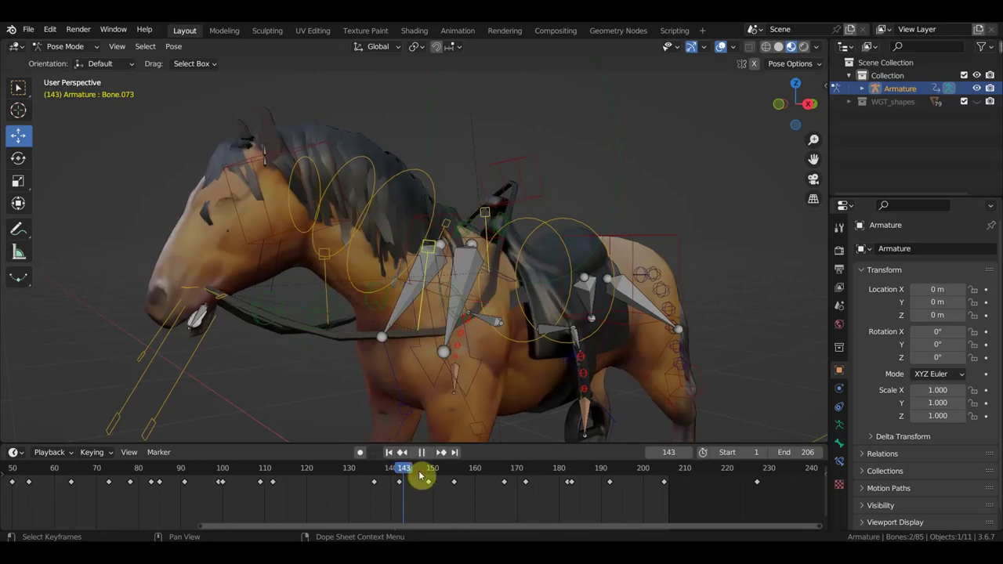
key(space)
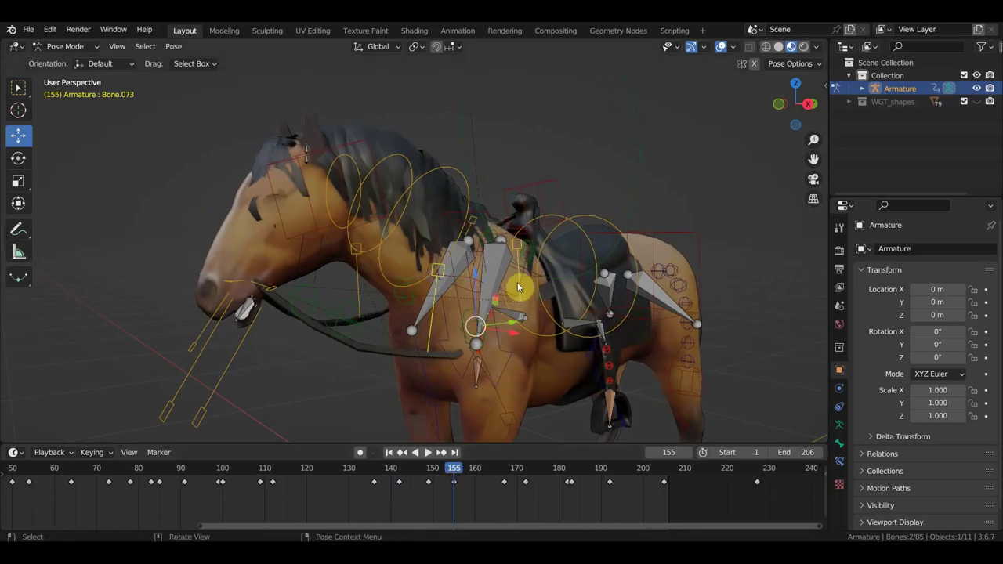
At frame 155, move the saddle and chest controls and key all bones' location and rotation.
mouse_move(456, 324)
mouse_down()
mouse_move(526, 273)
mouse_move(518, 255)
mouse_up()
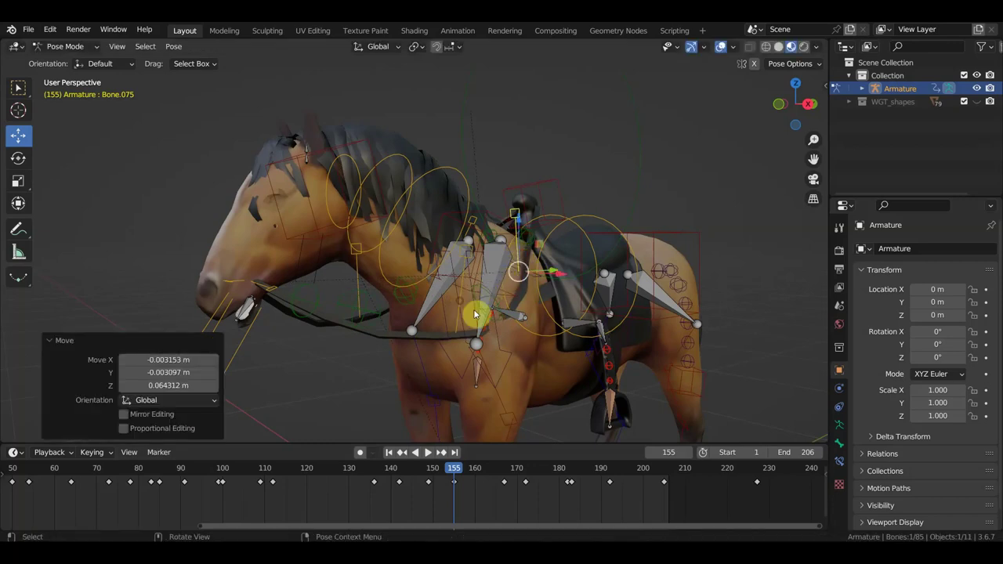
click(478, 317)
middle_drag(481, 322, 488, 336)
drag(487, 335, 515, 340)
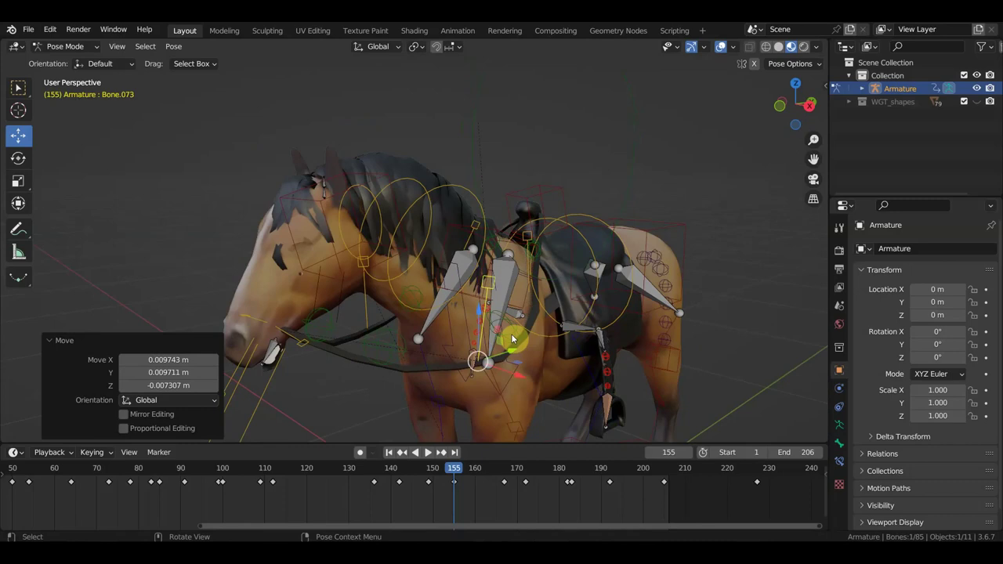
key(a)
key(i)
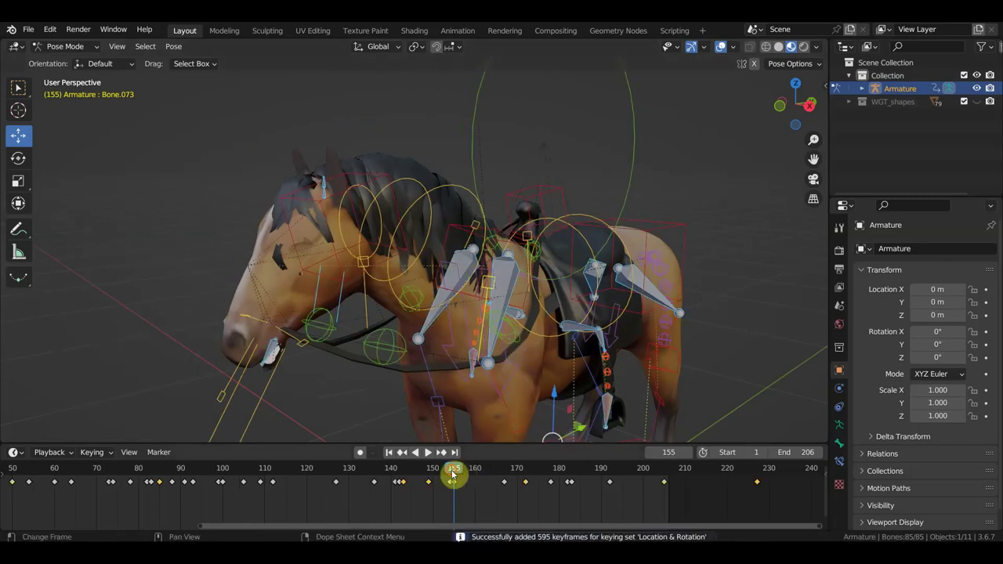
Preview the animation, select the two chest control bones, and scrub back to compare poses.
key(ctrl+shift+space)
key(space)
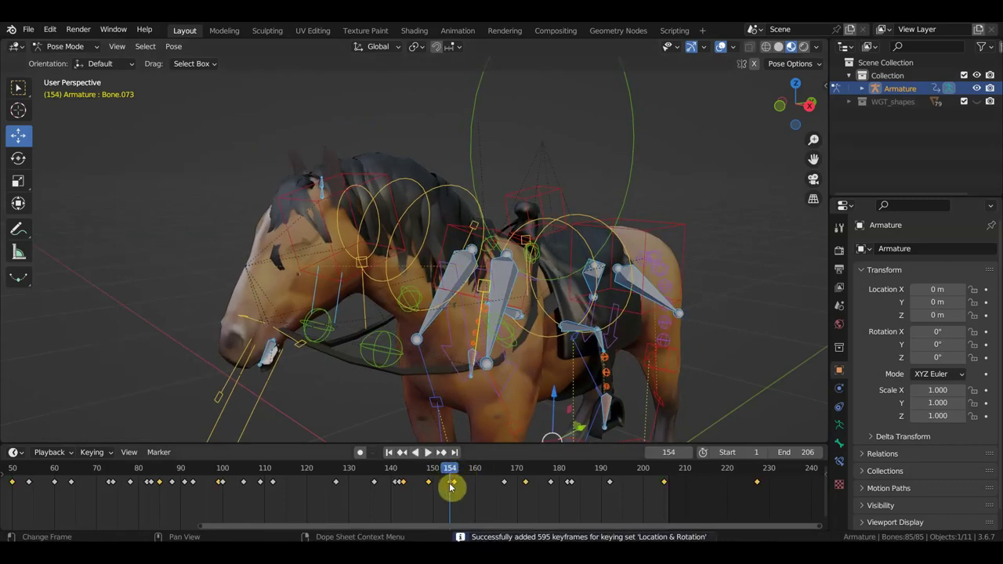
click(481, 321)
shift+click(528, 330)
mouse_move(450, 470)
mouse_down()
mouse_move(388, 470)
mouse_move(466, 484)
mouse_move(429, 481)
mouse_up()
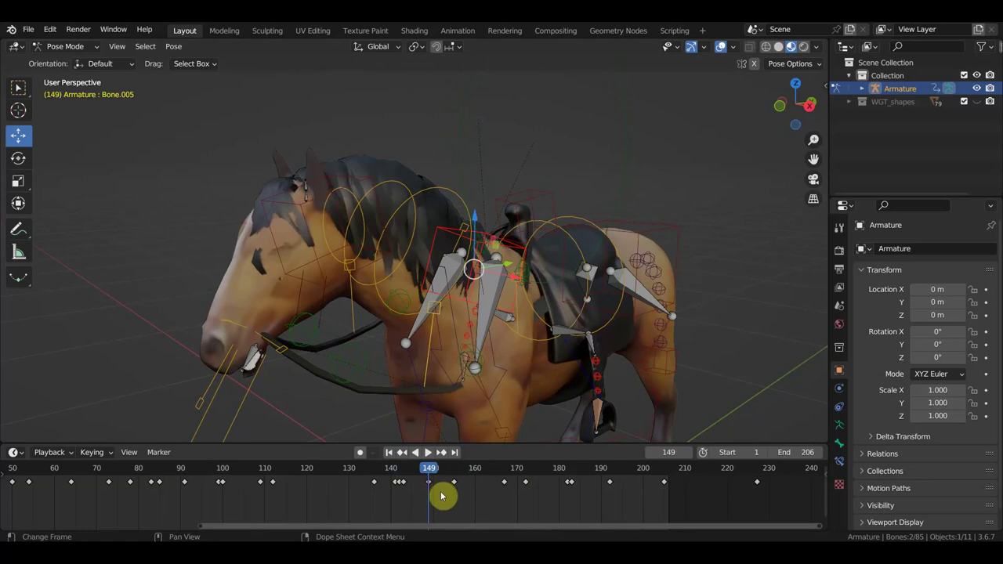
Select the chest and saddle controls and shift a duplicate of their key earlier, near frame 151.
click(455, 475)
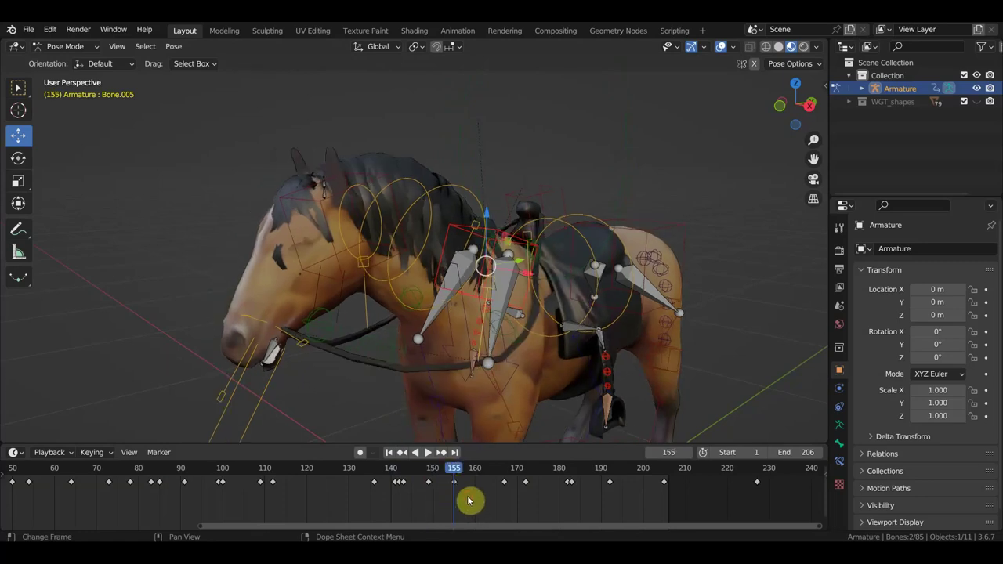
click(484, 342)
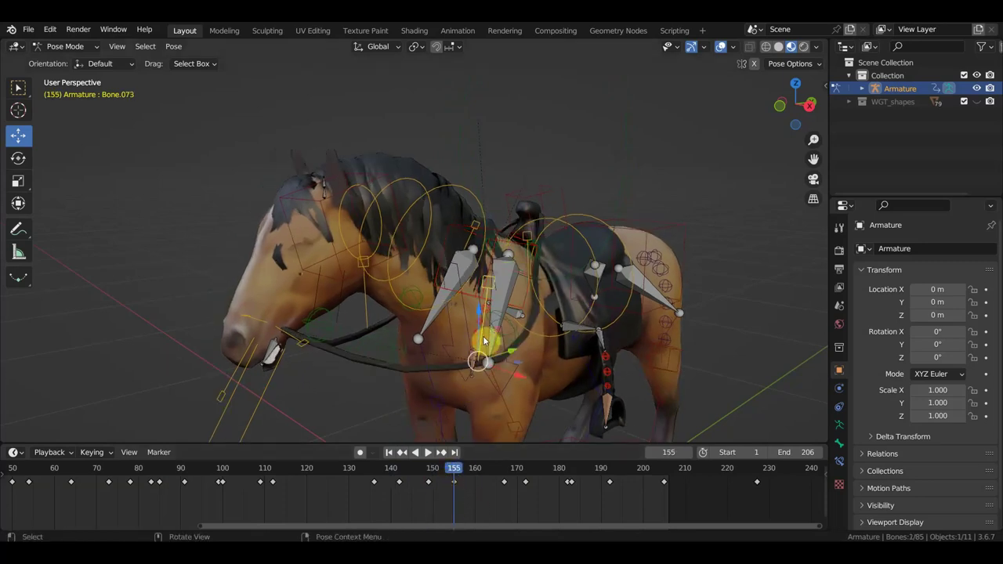
shift+click(531, 252)
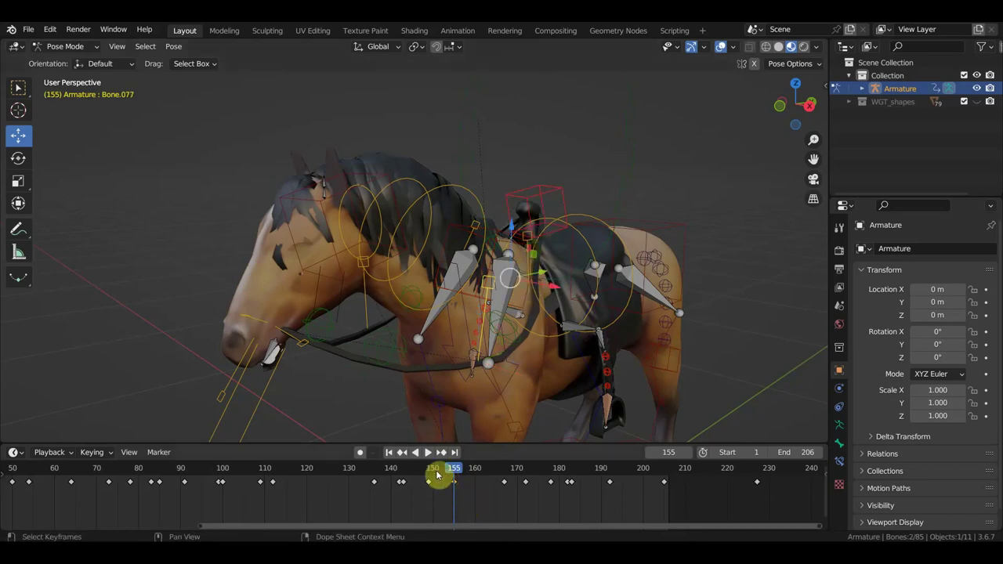
click(437, 474)
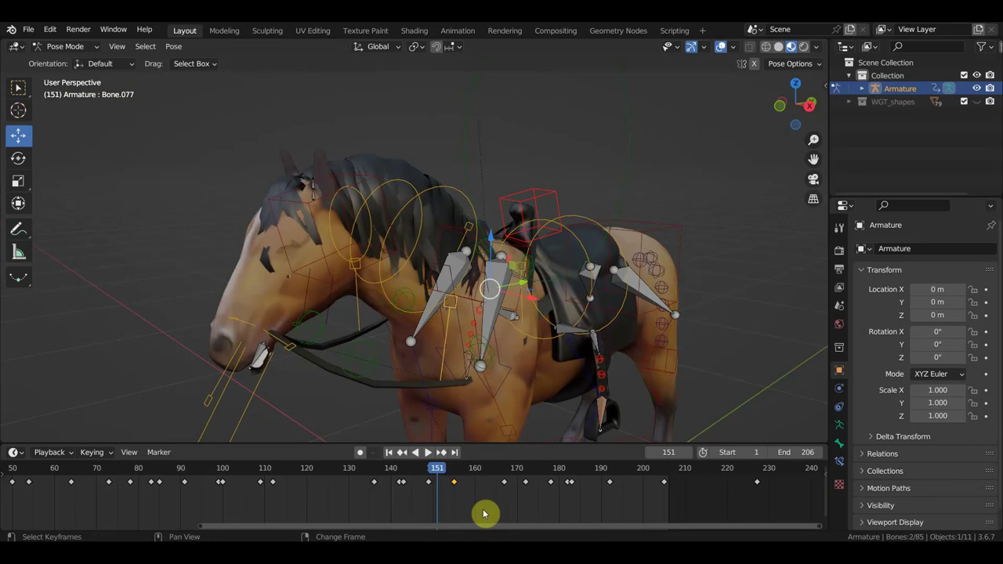
key(g)
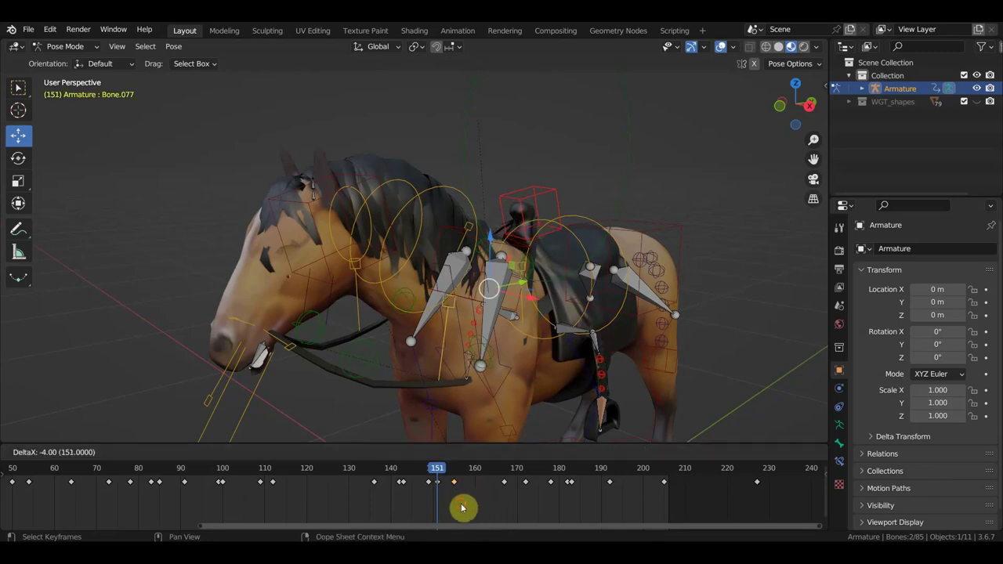
click(463, 508)
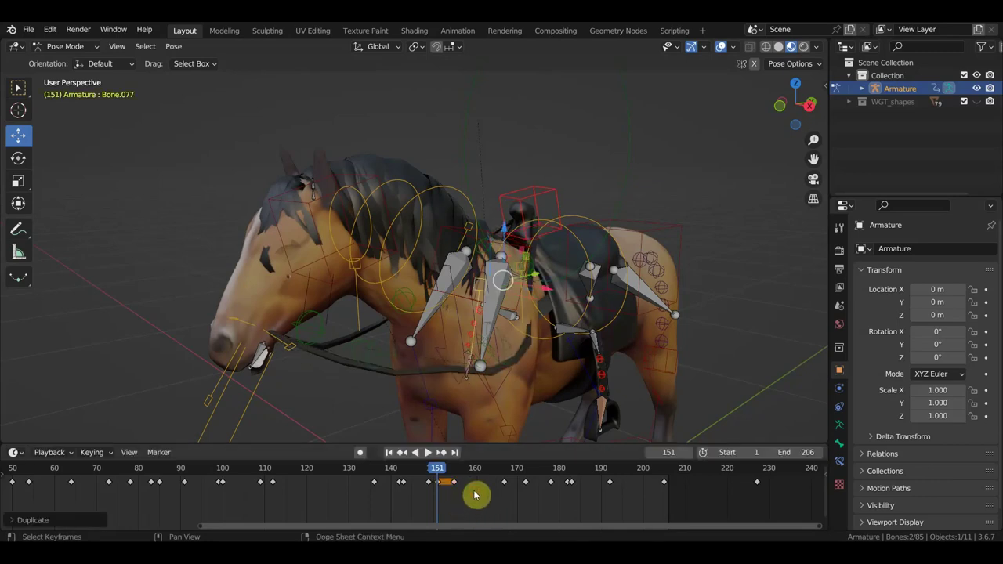
Reposition the shoulder and chest control bone in two adjustments and key its location and rotation.
middle_drag(533, 273, 489, 271)
click(489, 271)
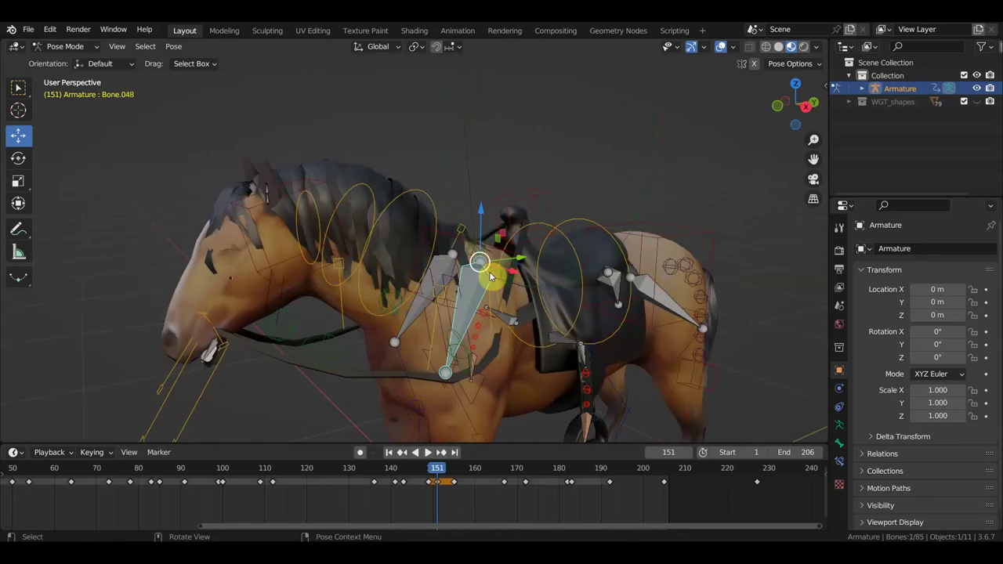
click(498, 308)
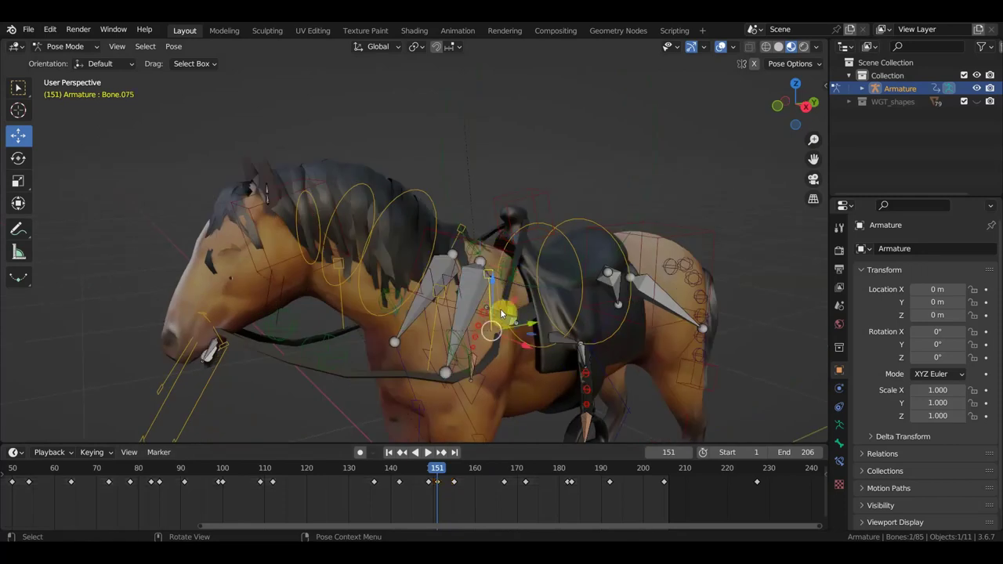
key(g)
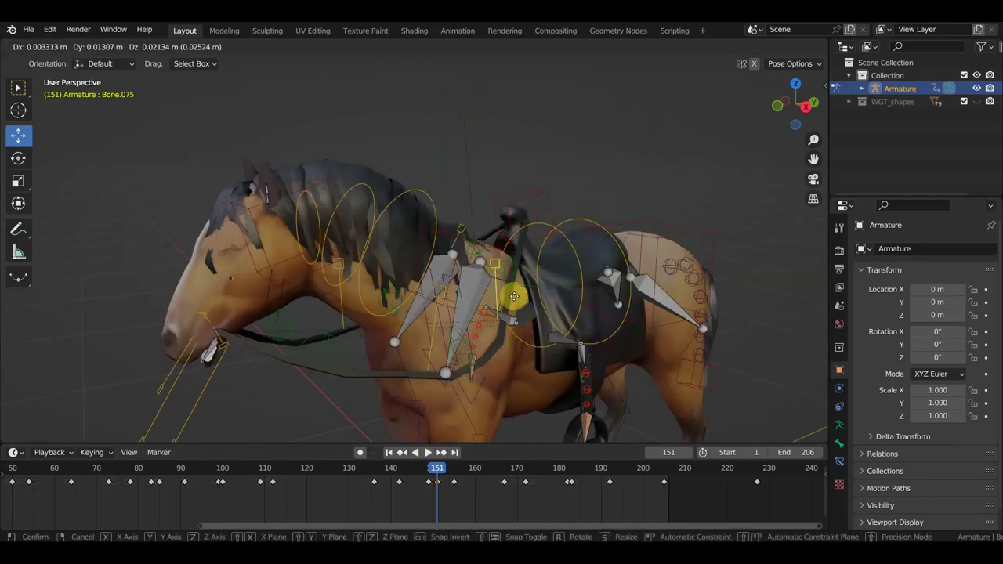
click(515, 295)
key(g)
click(512, 293)
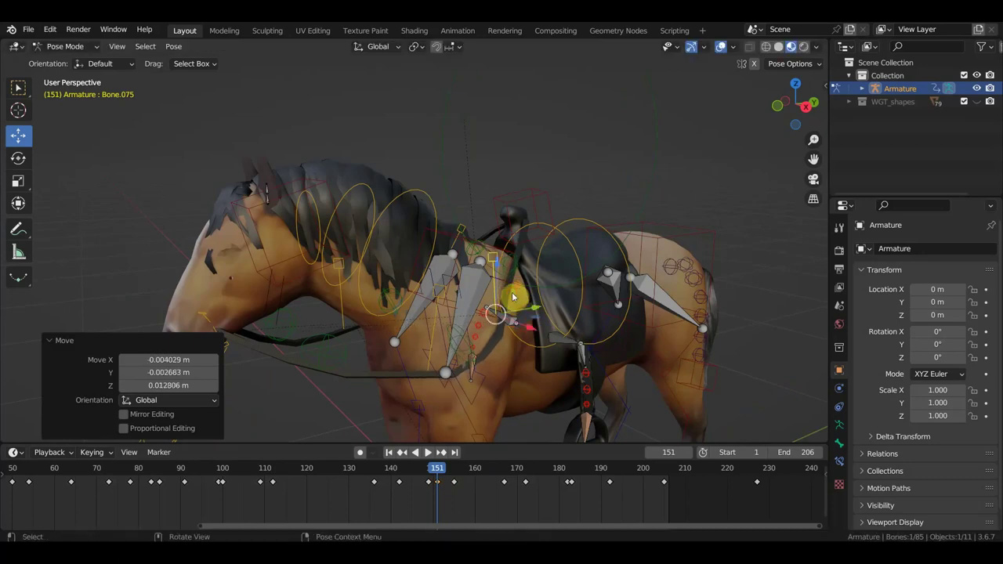
key(i)
At frame 149, adjust the shoulder and chest bones, key the whole rig, and play back.
key(space)
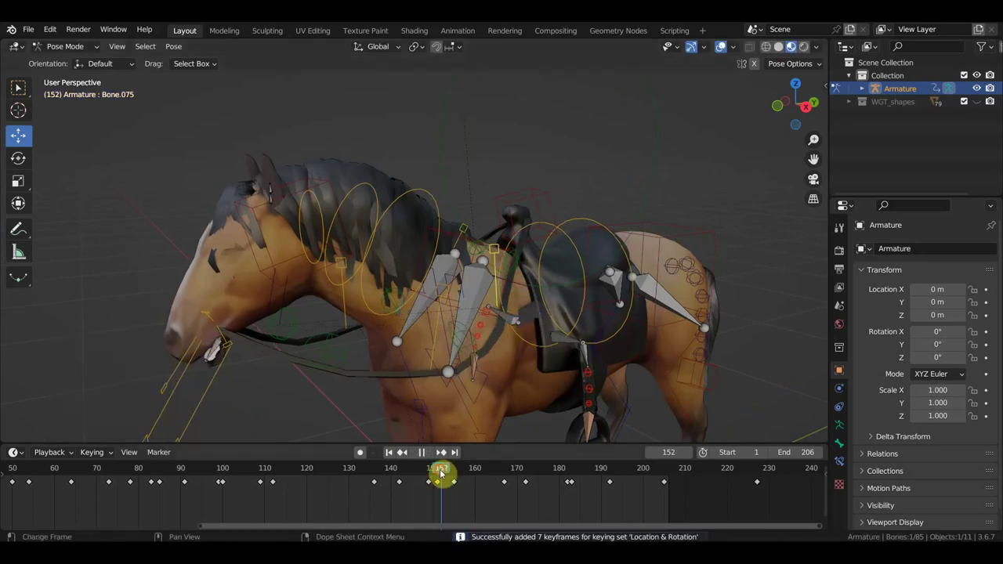
click(429, 474)
key(space)
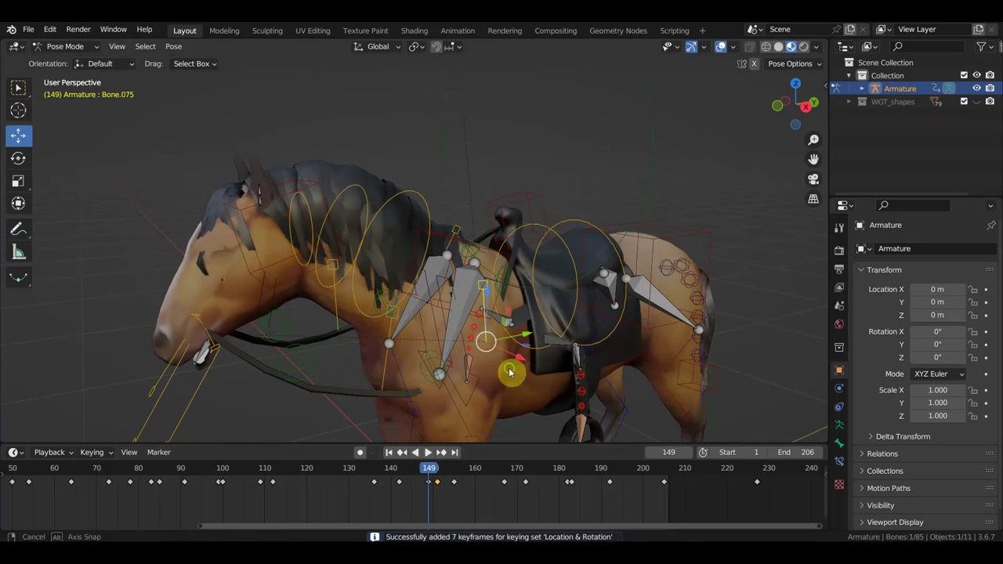
middle_drag(510, 369, 488, 360)
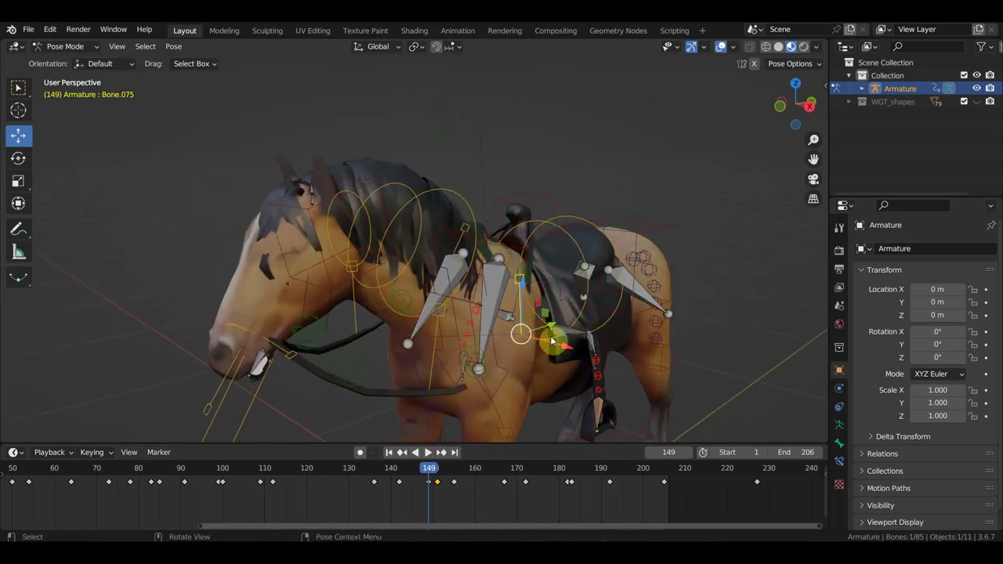
drag(531, 337, 531, 337)
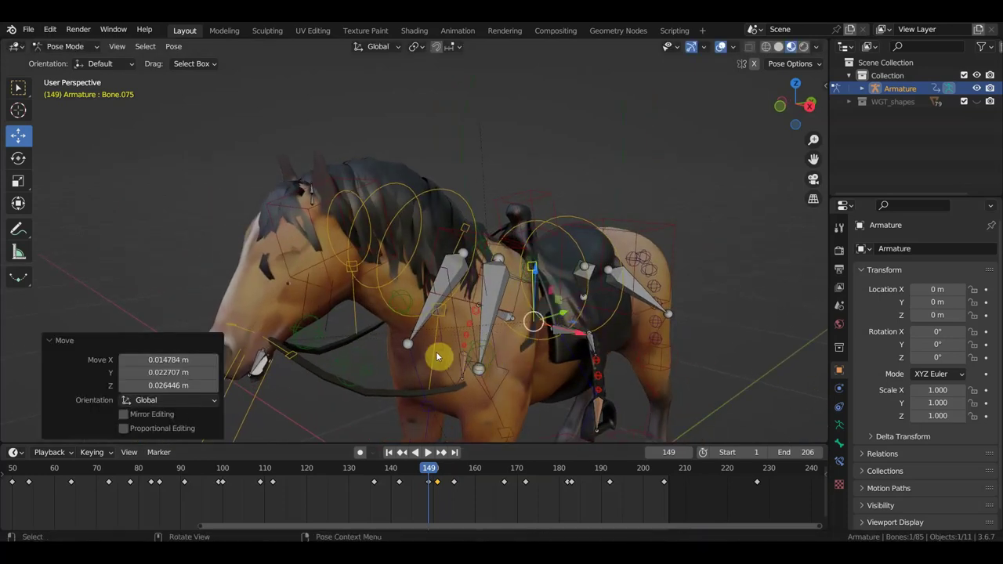
drag(435, 352, 470, 333)
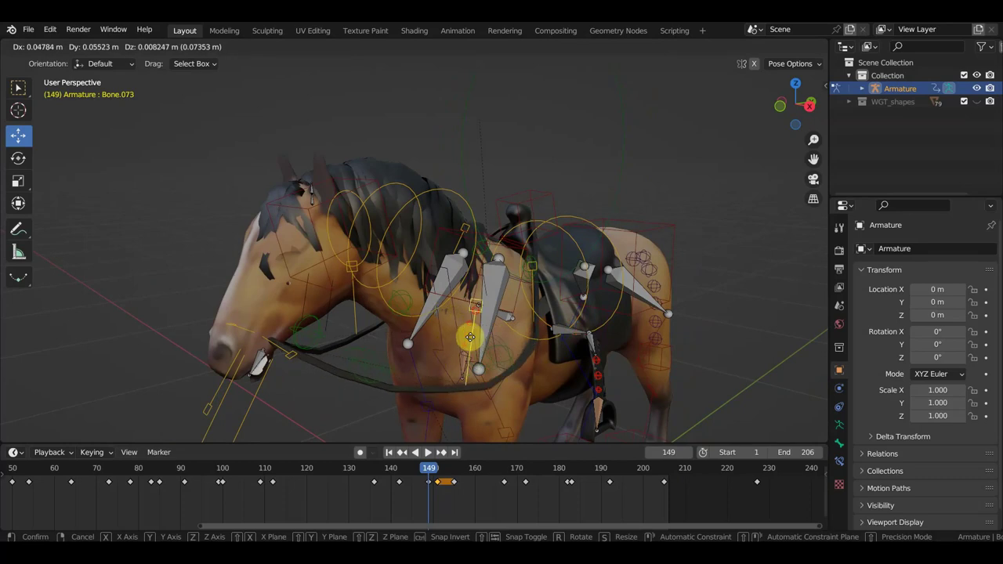
key(a)
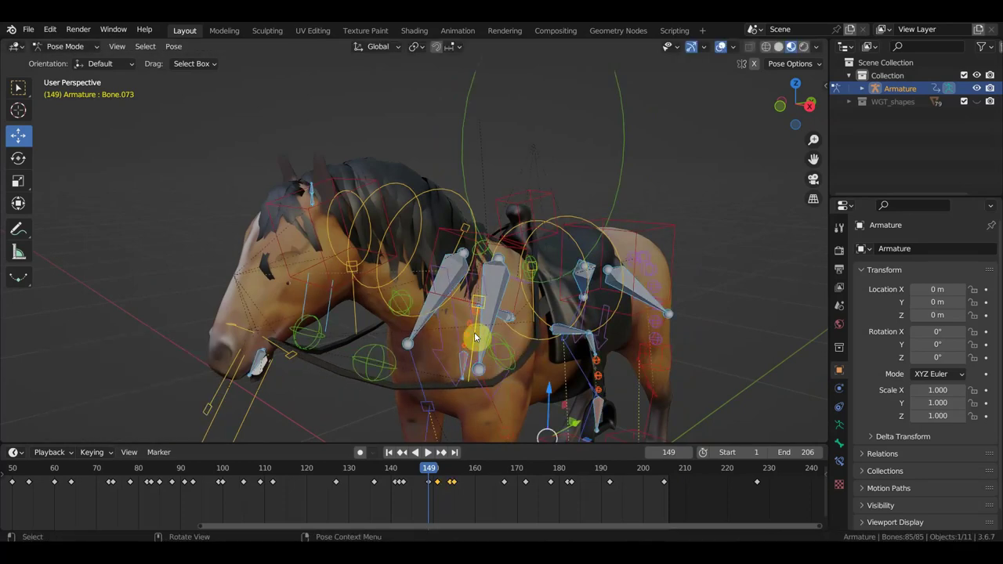
key(i)
key(space)
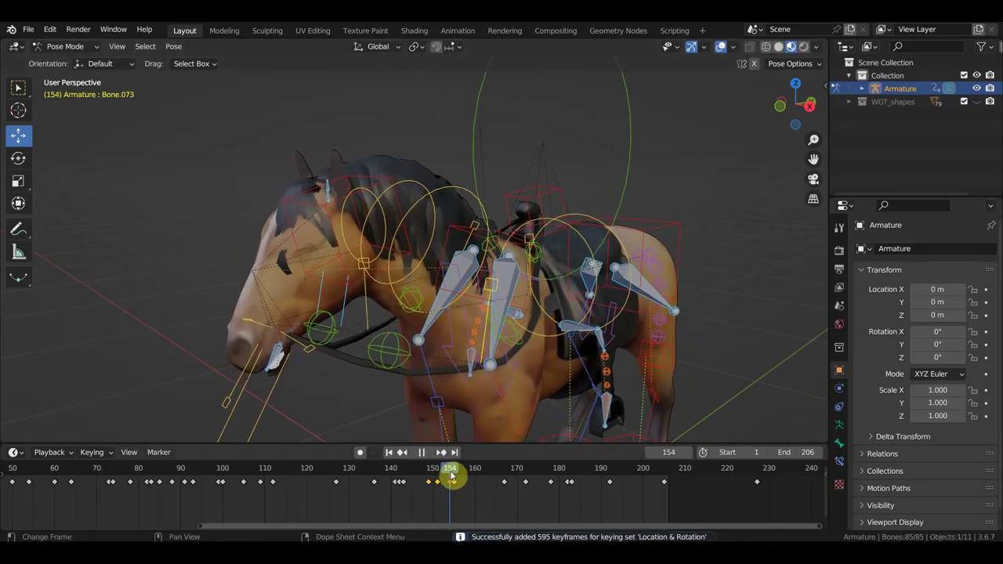
Orbit to a side view of the horse and play back, stopping at frame 55.
mouse_move(494, 486)
mouse_down()
mouse_move(638, 508)
mouse_move(240, 507)
mouse_move(117, 484)
mouse_up()
mouse_move(435, 345)
middle_down()
mouse_move(448, 348)
mouse_move(447, 363)
mouse_move(439, 358)
mouse_move(552, 337)
middle_up()
scroll(288, 474, down, 3)
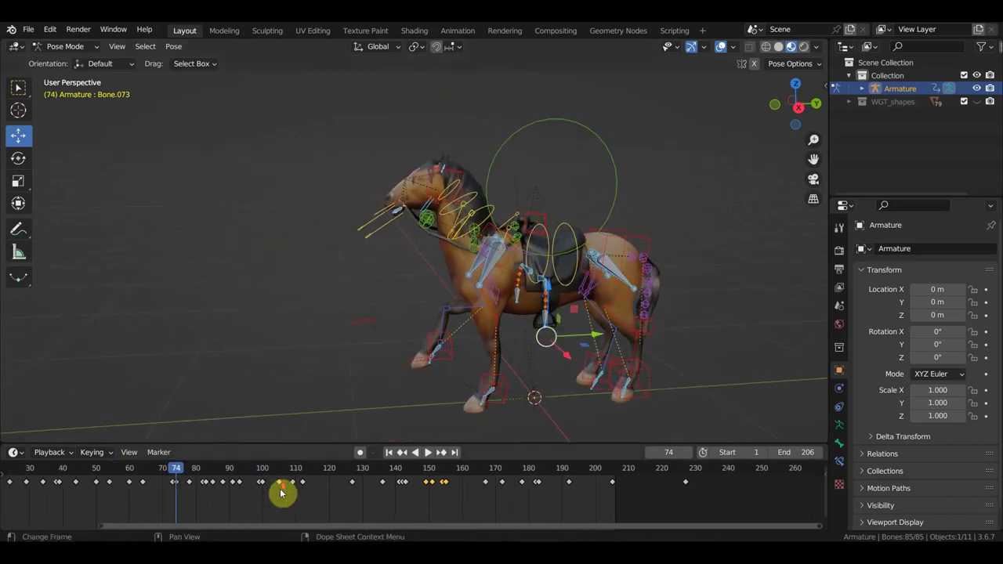
middle_drag(285, 491, 455, 507)
key(space)
mouse_move(352, 473)
mouse_down()
mouse_move(236, 472)
mouse_move(302, 475)
mouse_up()
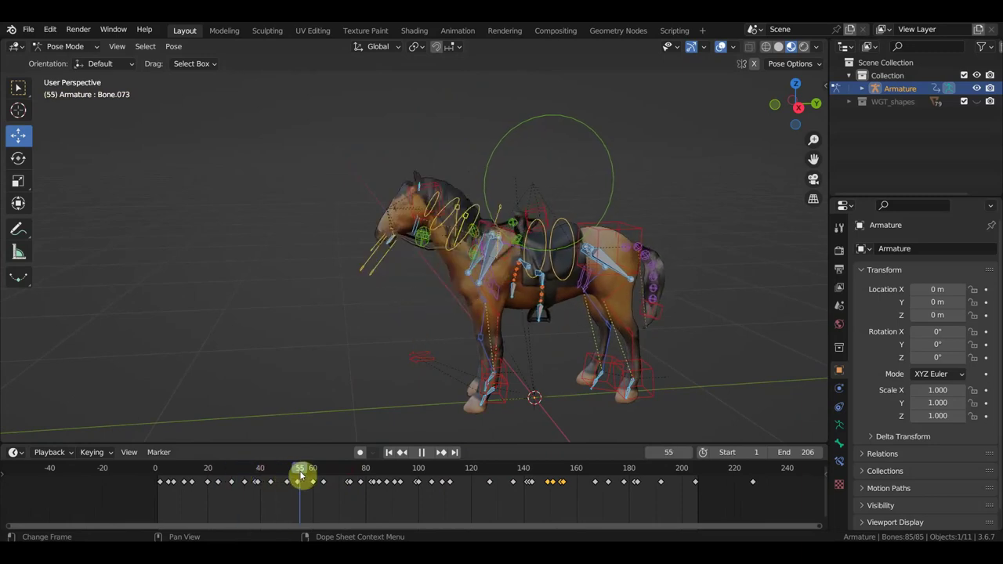
key(space)
scroll(448, 347, up, 2)
scroll(450, 343, up, 3)
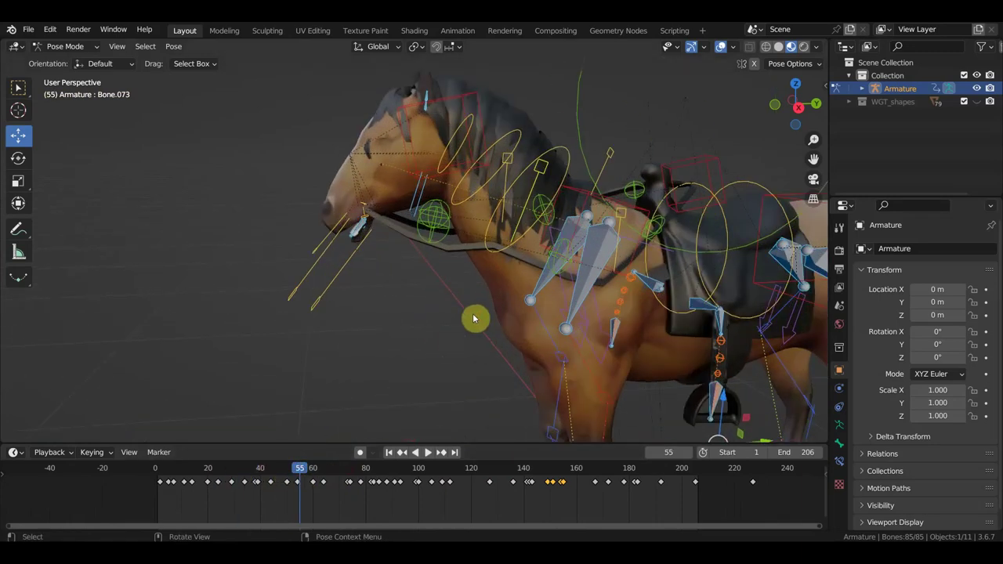
At frame 55, lower the neck control and key it, then lower the upper neck bone.
click(536, 185)
key(g)
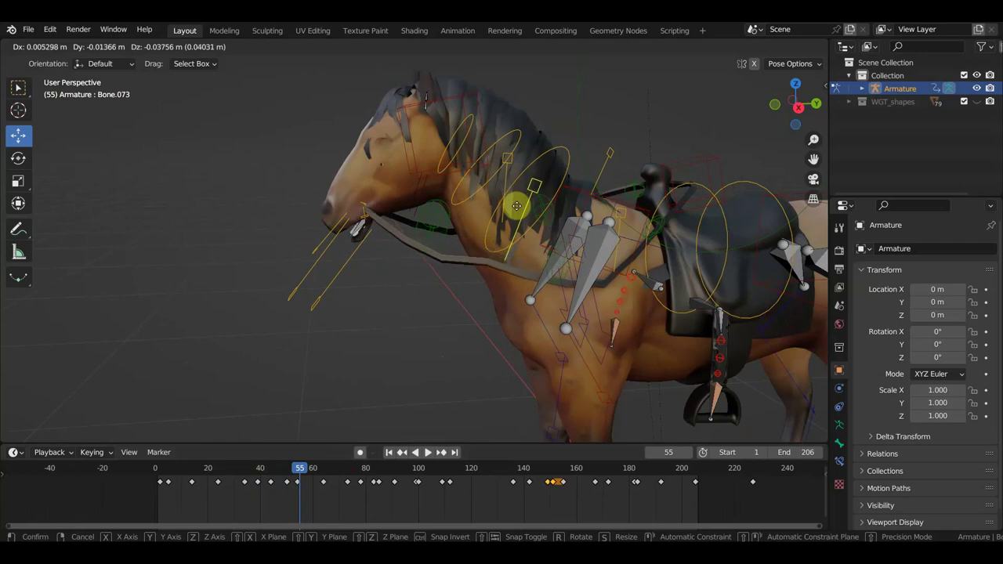
click(507, 231)
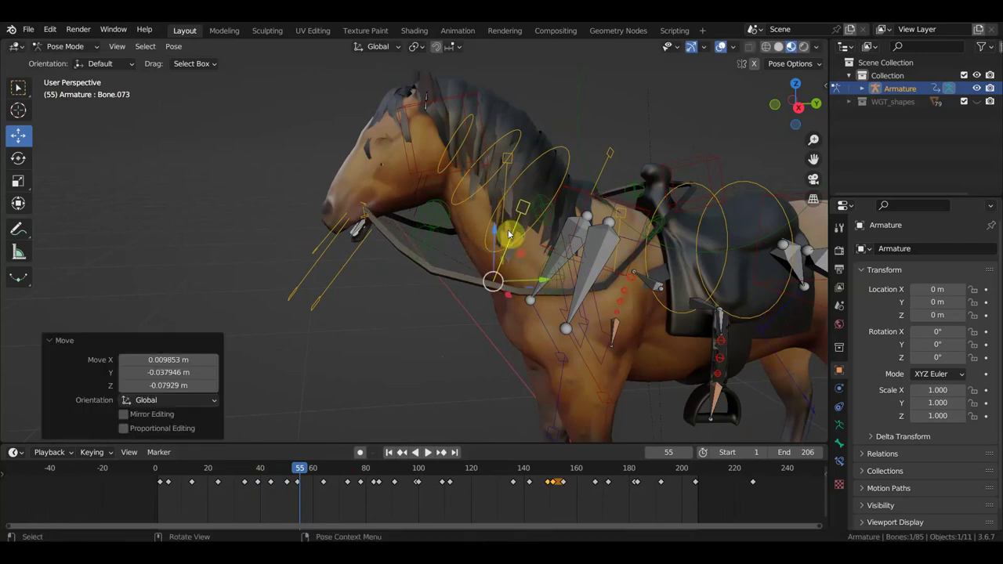
key(i)
click(508, 183)
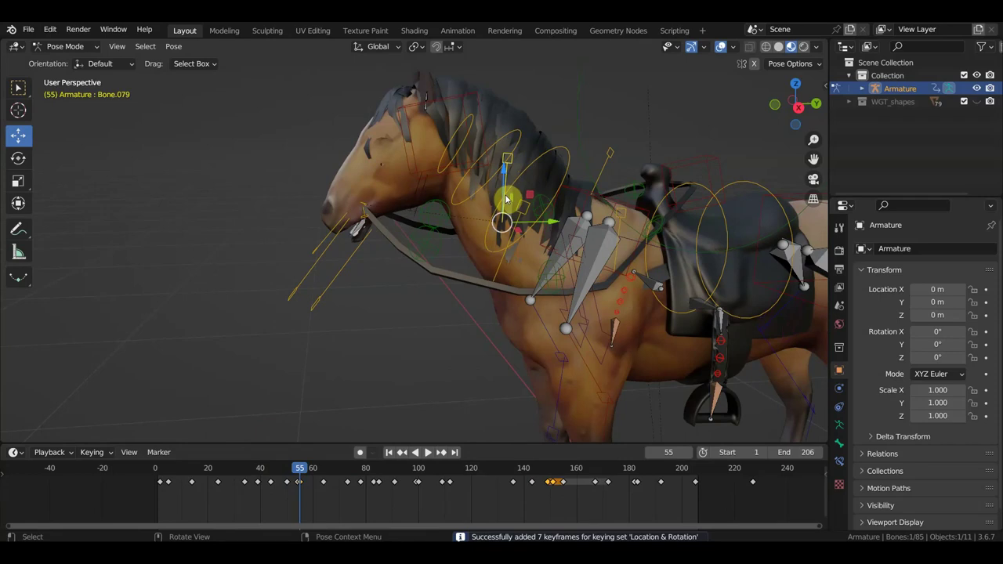
key(g)
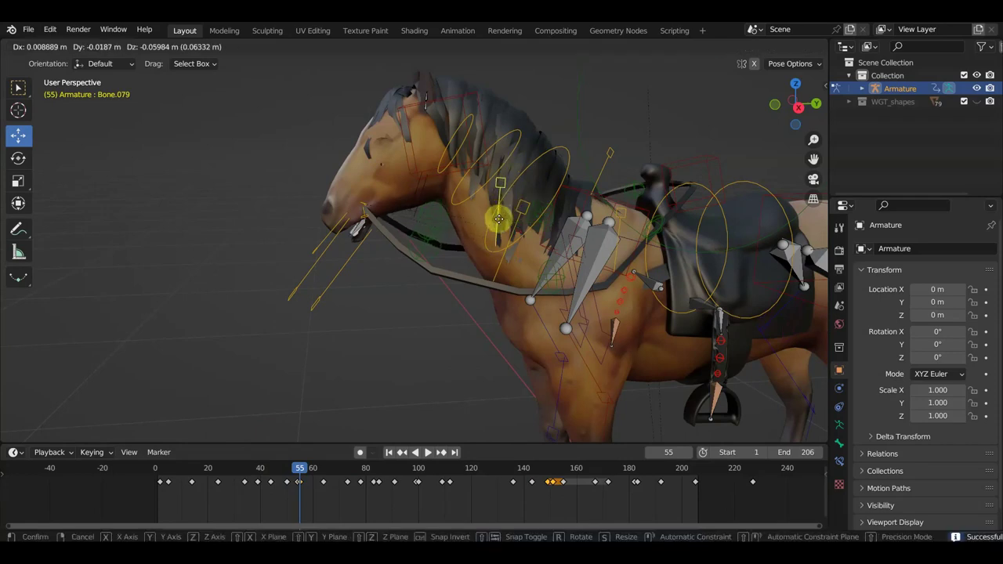
click(499, 226)
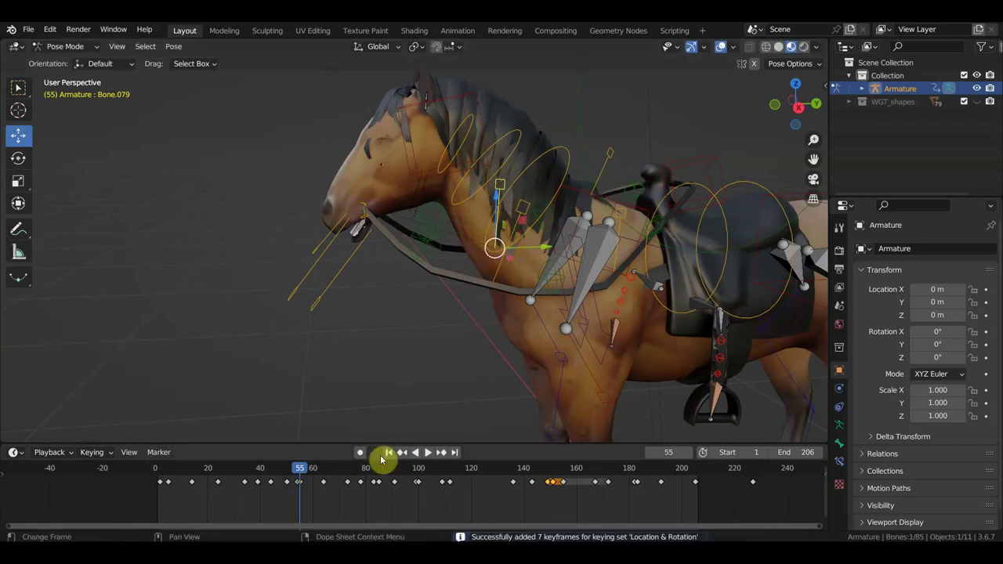
At about frame 48, move the upper and lower neck bones down and to the left.
drag(296, 474, 280, 475)
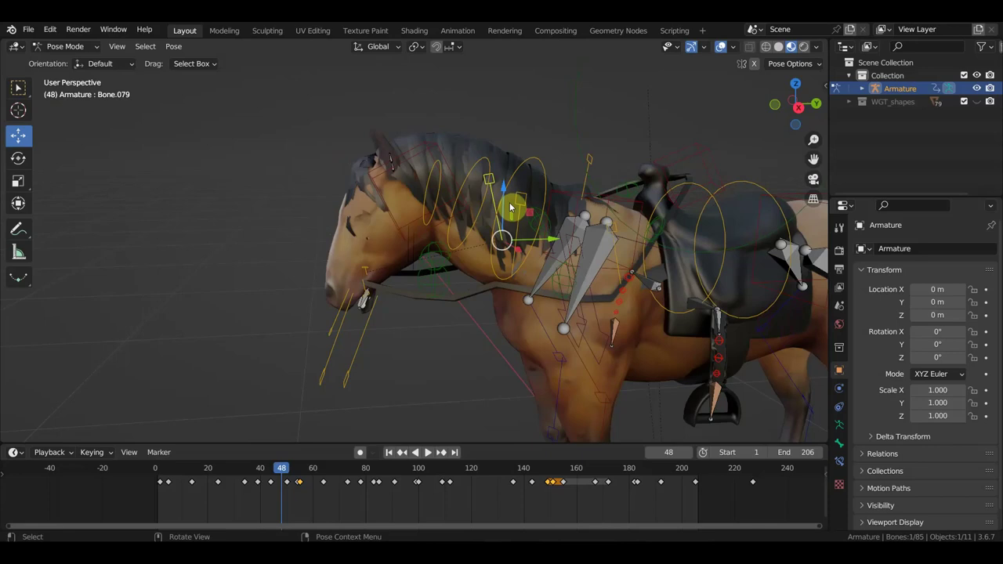
drag(504, 213, 523, 208)
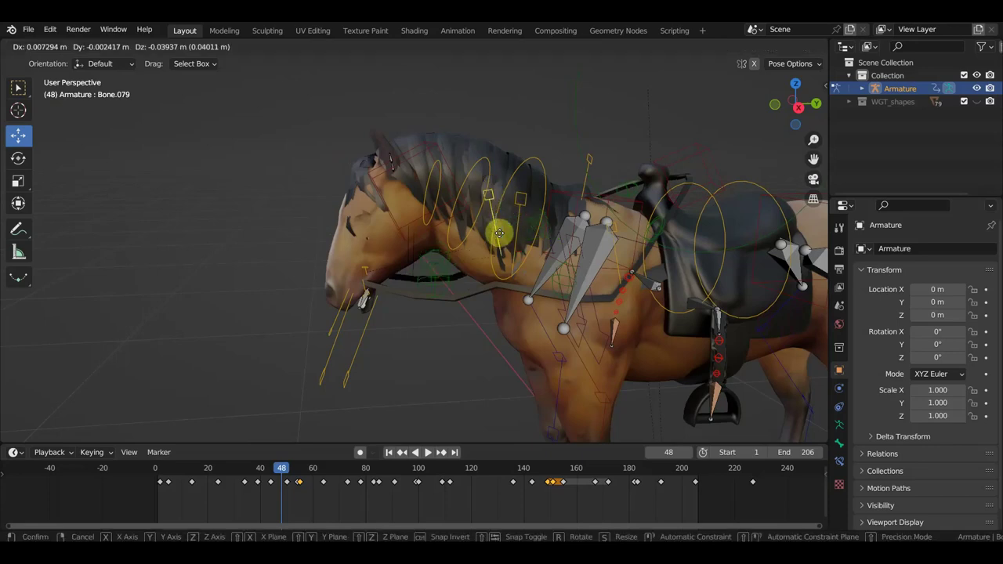
shift+click(523, 205)
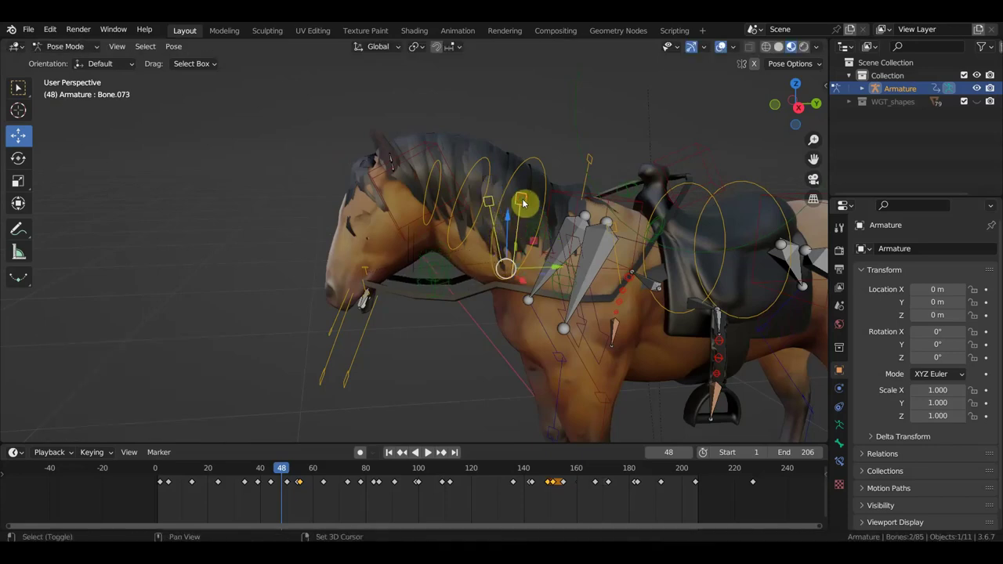
drag(514, 218, 483, 267)
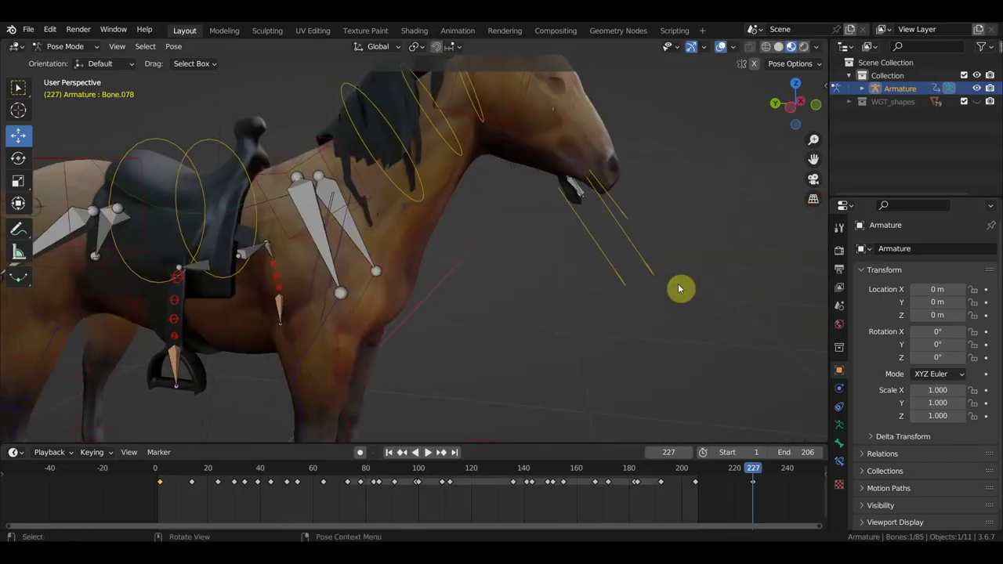
mouse_move(756, 470)
mouse_down()
mouse_move(170, 471)
mouse_move(754, 483)
mouse_up()
middle_drag(690, 412, 664, 385)
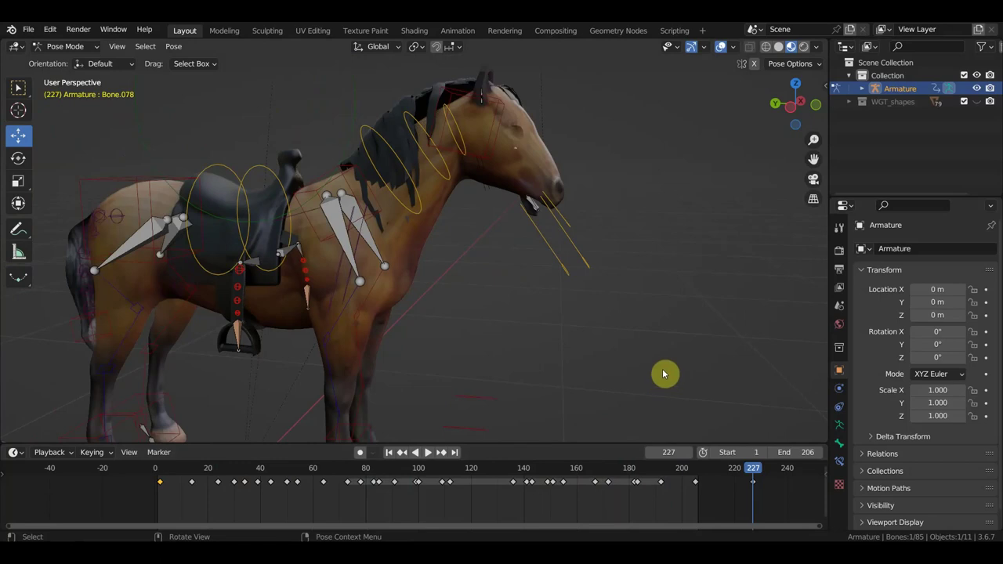
drag(750, 470, 687, 470)
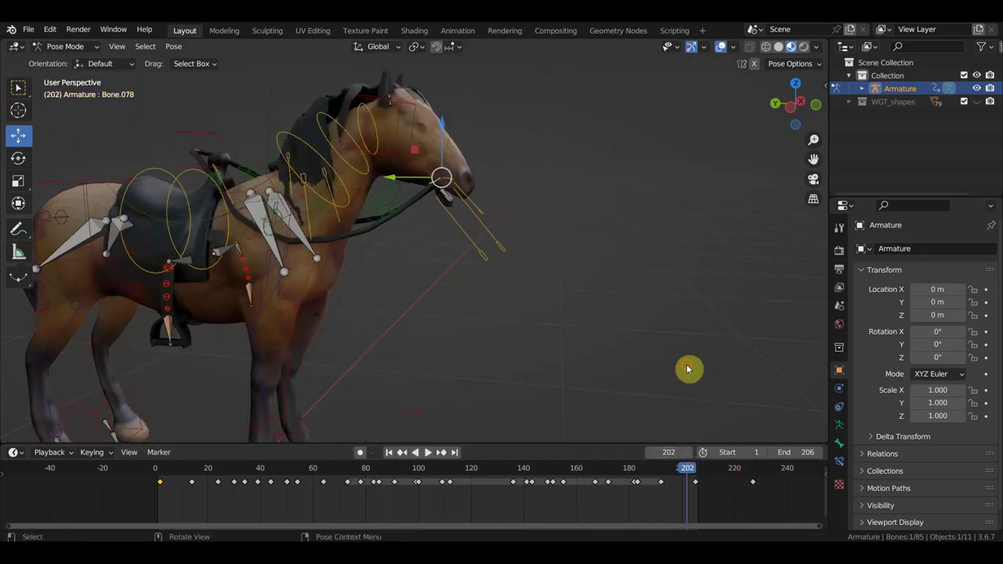
click(688, 369)
middle_drag(687, 367, 706, 425)
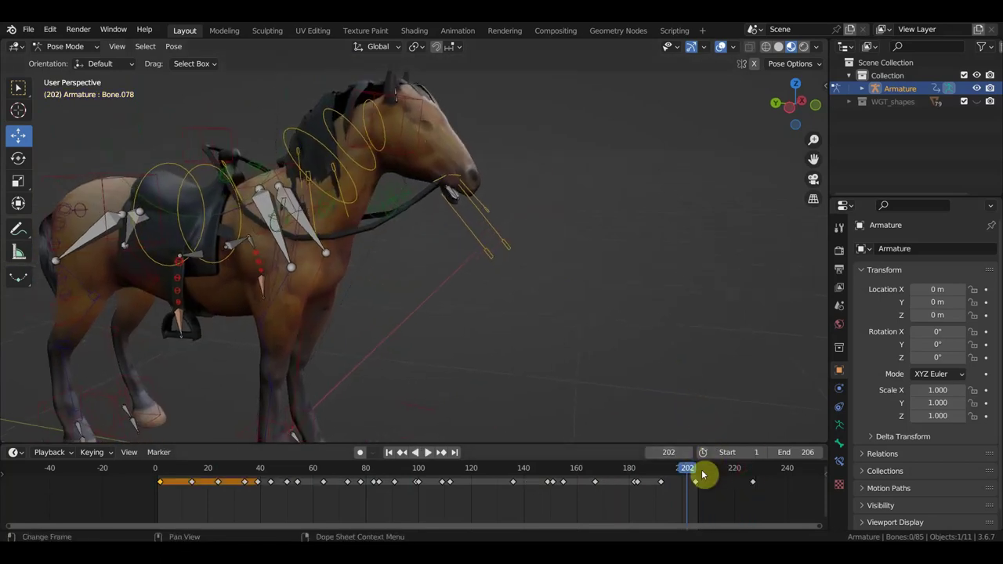
scroll(470, 264, up, 2)
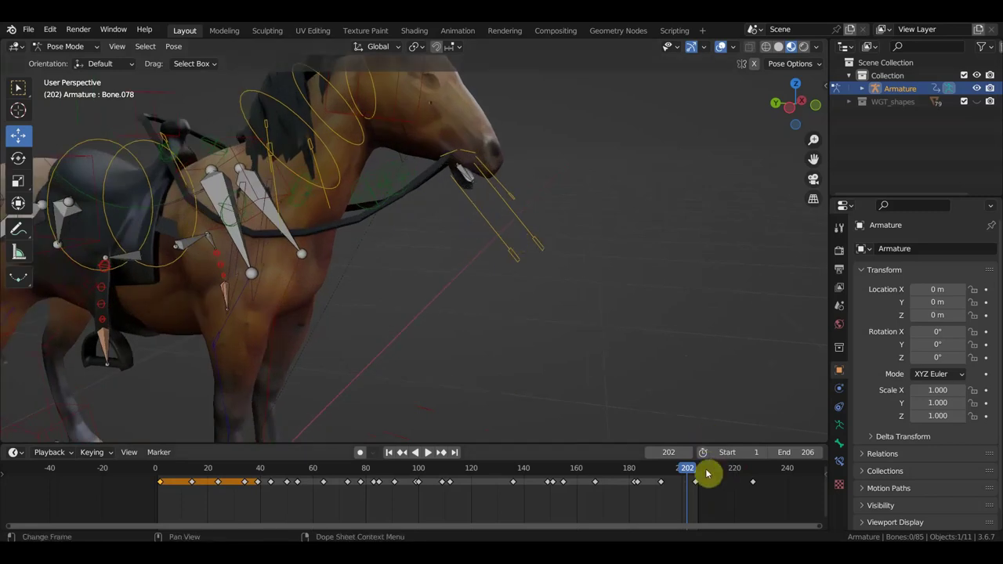
key(space)
key(space)
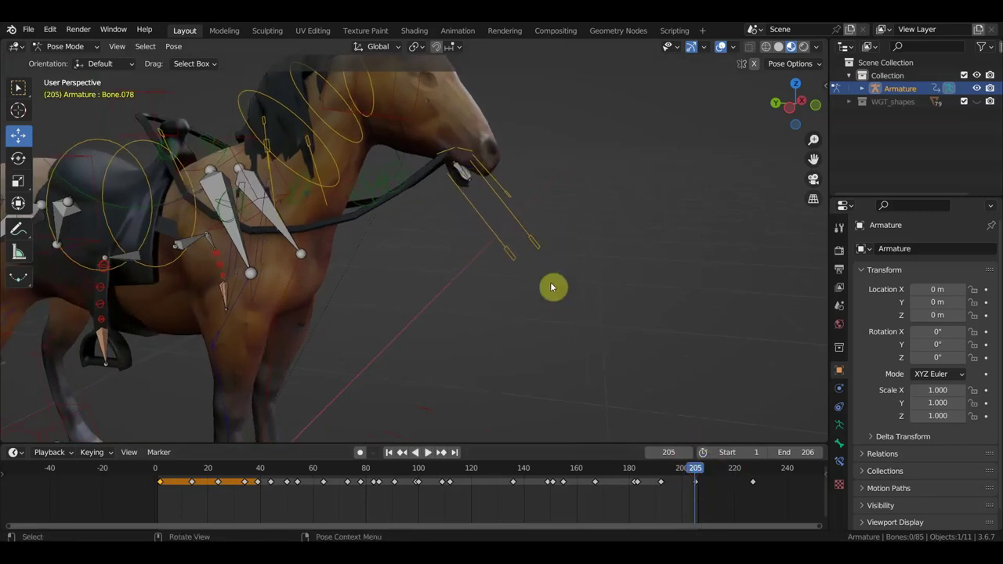
click(753, 472)
mouse_move(726, 351)
middle_down()
mouse_move(687, 316)
mouse_move(513, 345)
mouse_move(452, 326)
middle_up()
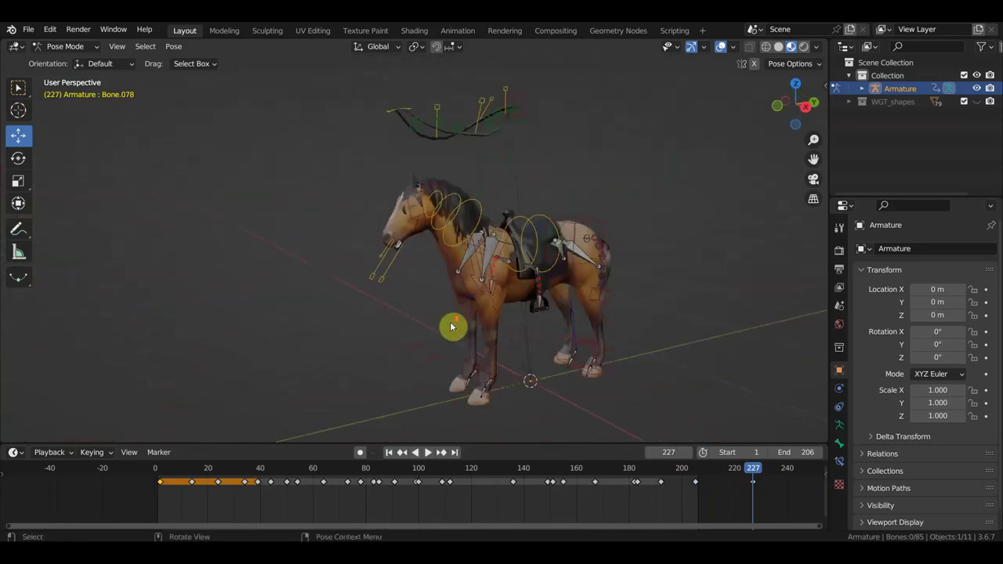
click(699, 471)
scroll(565, 348, up, 5)
mouse_move(565, 347)
middle_down()
mouse_move(519, 342)
mouse_move(473, 236)
middle_up()
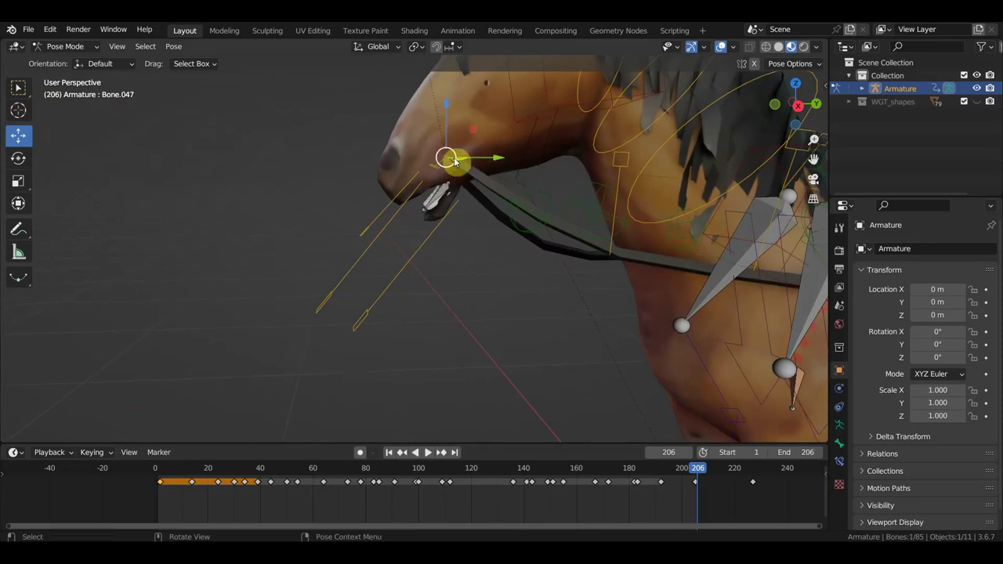
Reposition the bridle control bone at the horse's mouth, checking from a side view.
mouse_move(459, 165)
mouse_down()
mouse_move(442, 171)
mouse_move(449, 193)
mouse_up()
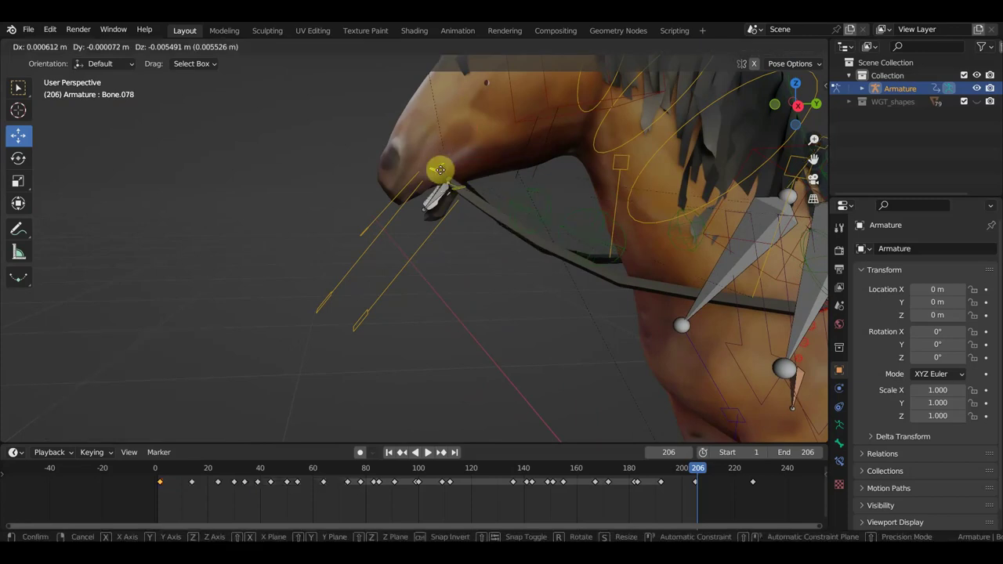
mouse_move(448, 193)
middle_down()
mouse_move(612, 227)
mouse_move(679, 214)
mouse_move(757, 231)
mouse_move(625, 224)
mouse_move(676, 199)
middle_up()
scroll(624, 224, up, 3)
key(g)
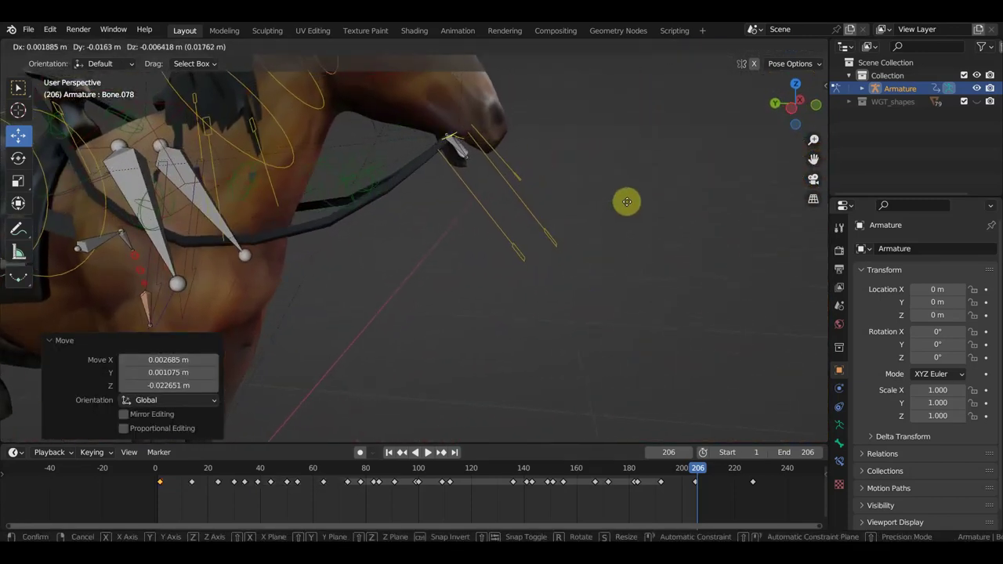
click(639, 200)
Key location and rotation for both mouth bones, then delete their keys from frames 12 to 200.
mouse_move(639, 202)
middle_down()
mouse_move(448, 199)
mouse_move(516, 199)
middle_up()
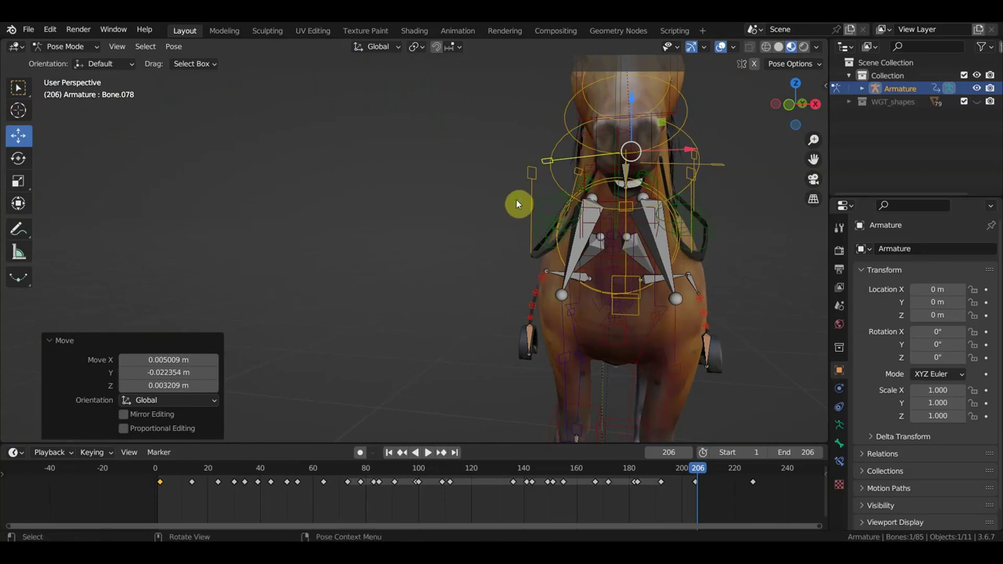
mouse_move(687, 232)
middle_down()
mouse_move(601, 233)
mouse_move(575, 202)
middle_up()
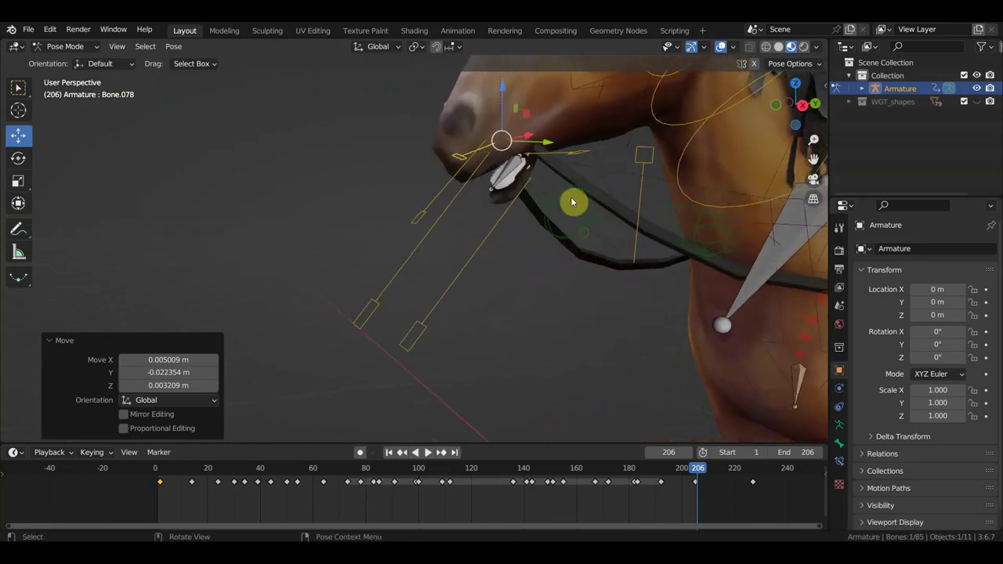
shift+click(562, 159)
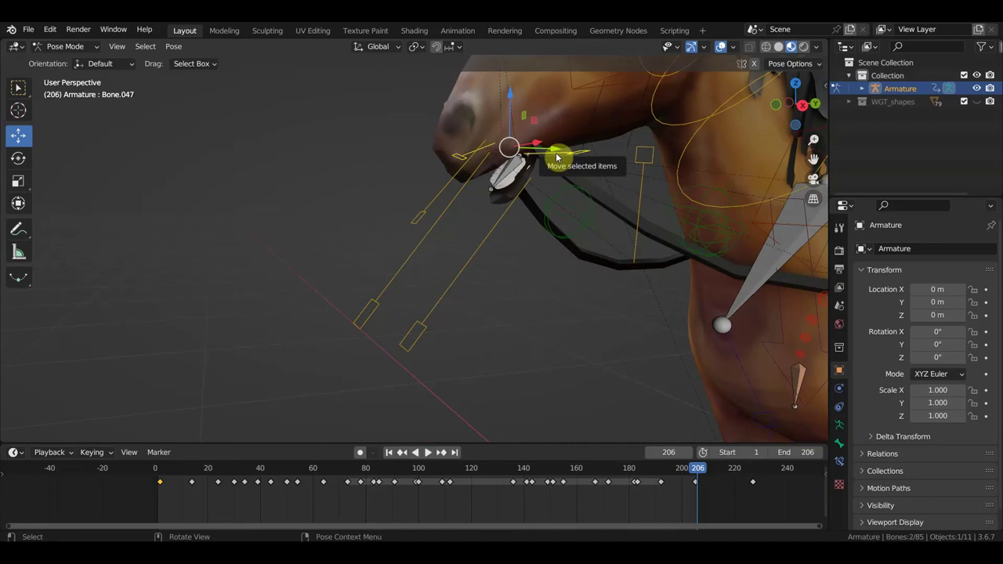
key(i)
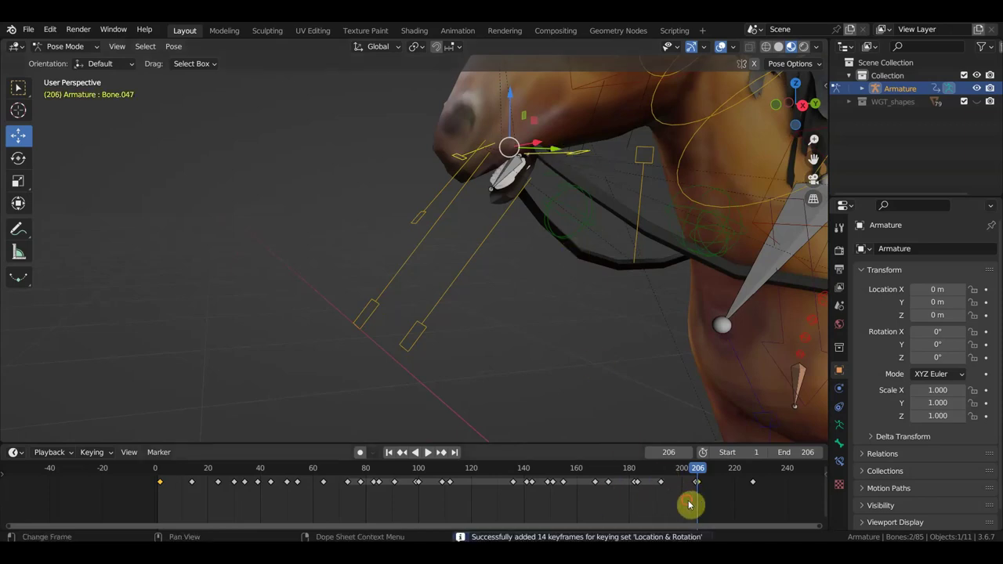
drag(686, 505, 183, 480)
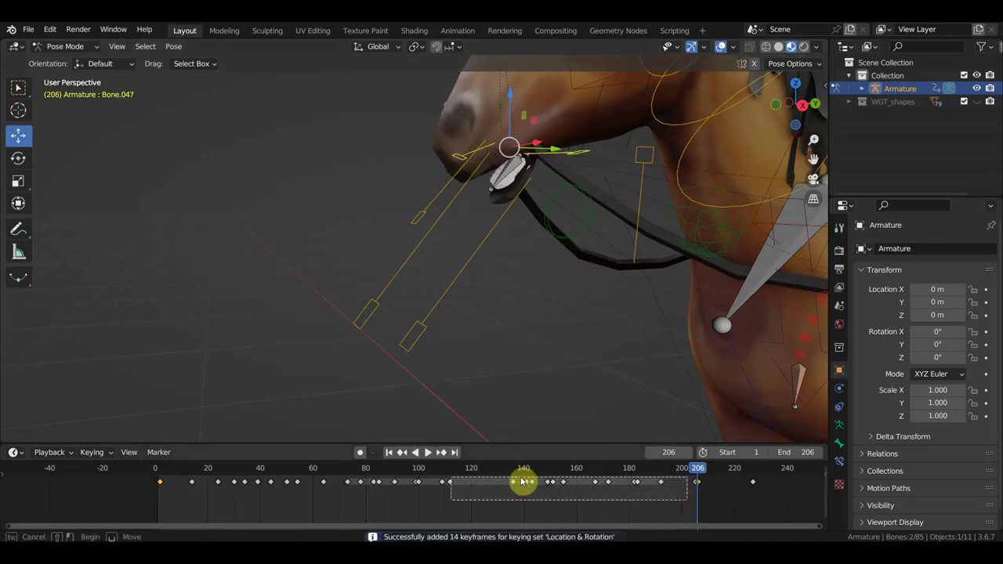
key(Delete)
click(160, 475)
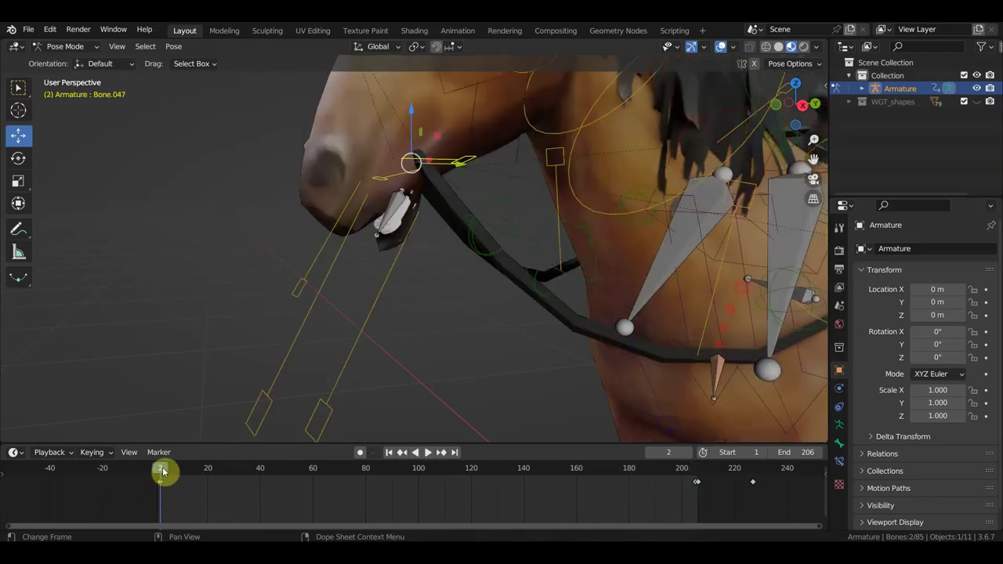
Duplicate the mouth bones' frame-204 keyframe and place the copy at the timeline start.
mouse_move(694, 471)
mouse_down()
mouse_move(706, 474)
mouse_move(704, 492)
mouse_move(695, 478)
mouse_up()
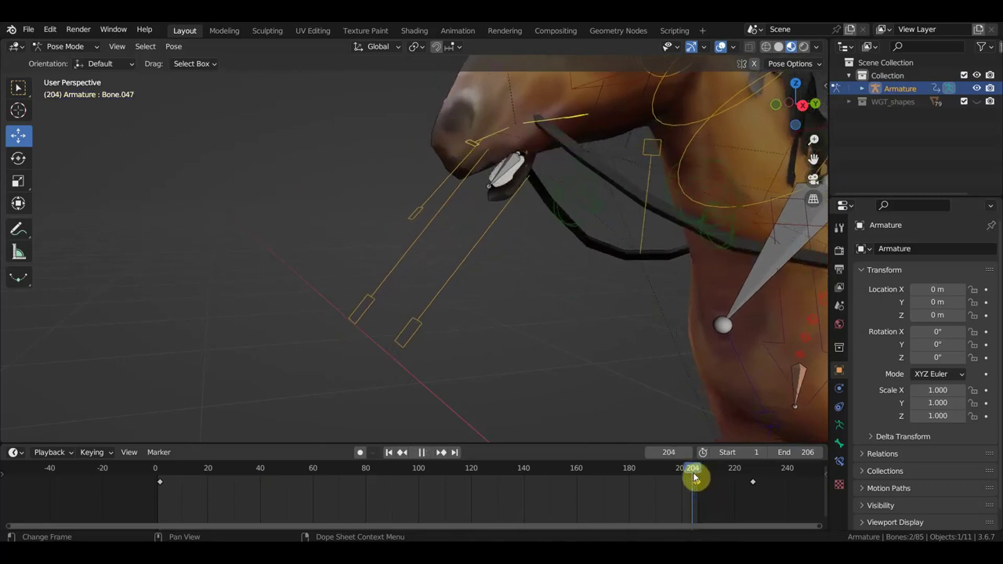
click(698, 483)
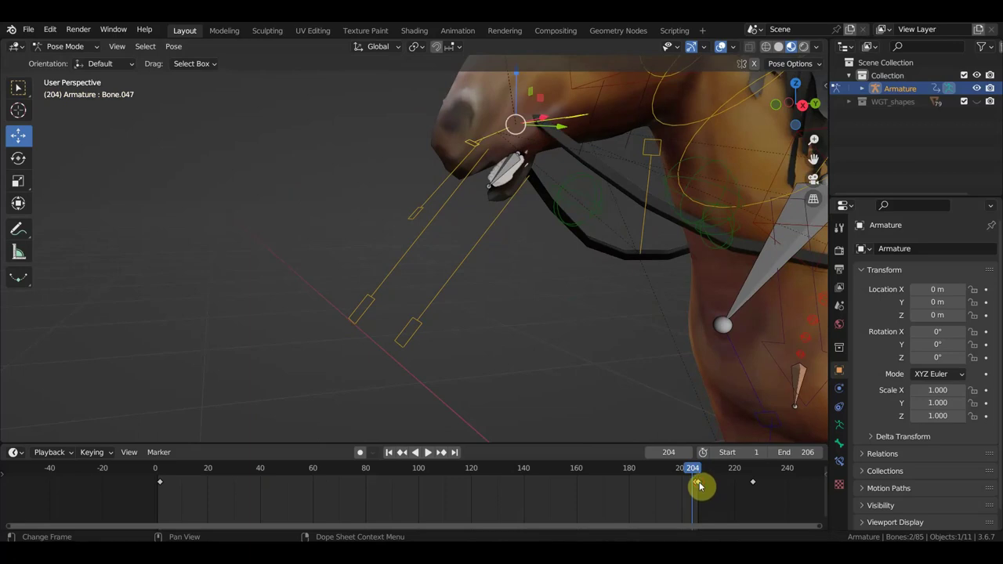
key(g)
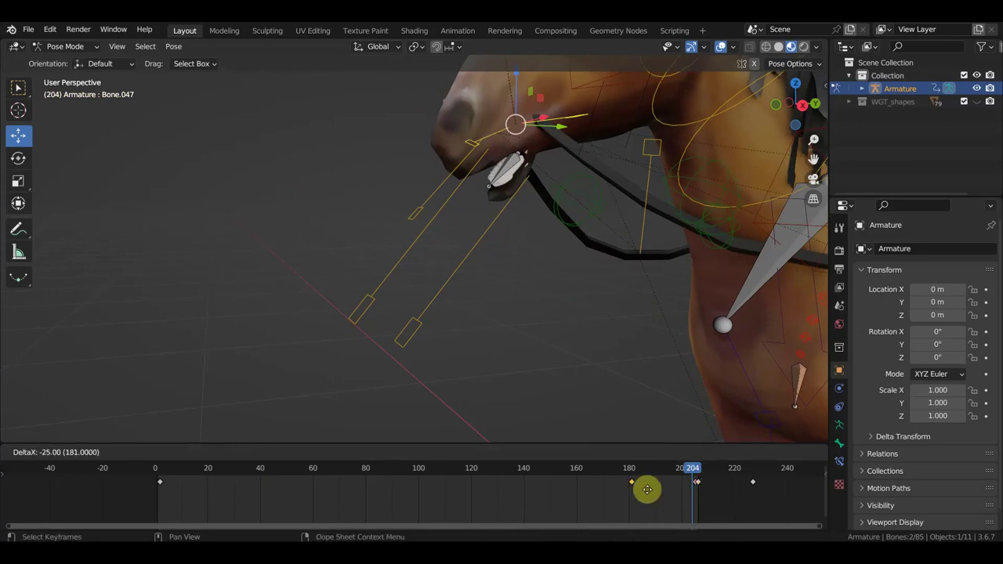
click(177, 488)
scroll(700, 505, up, 1)
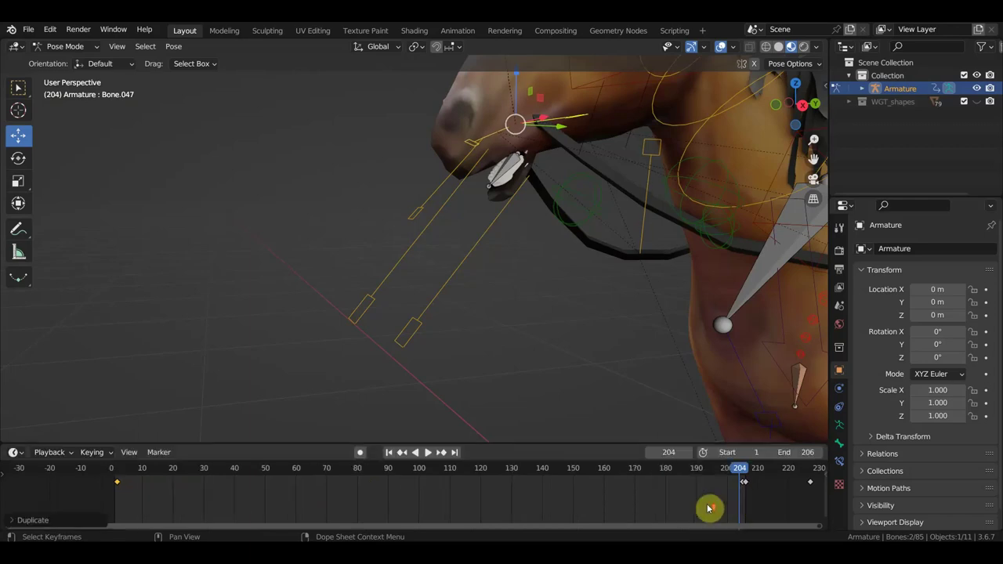
scroll(760, 502, up, 1)
scroll(587, 494, up, 1)
scroll(518, 500, up, 1)
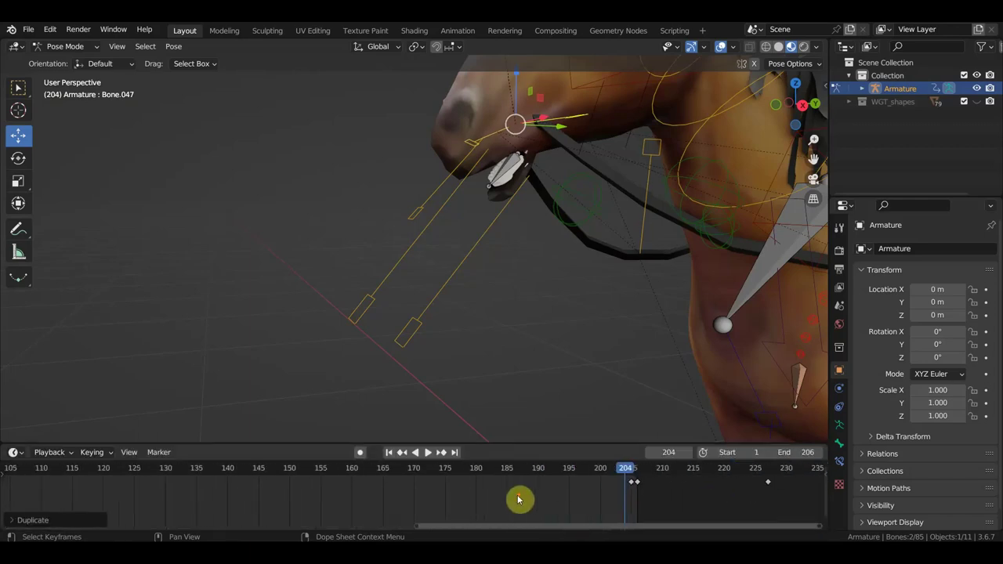
click(633, 486)
Play back the animation and zoom out to see the whole horse.
key(space)
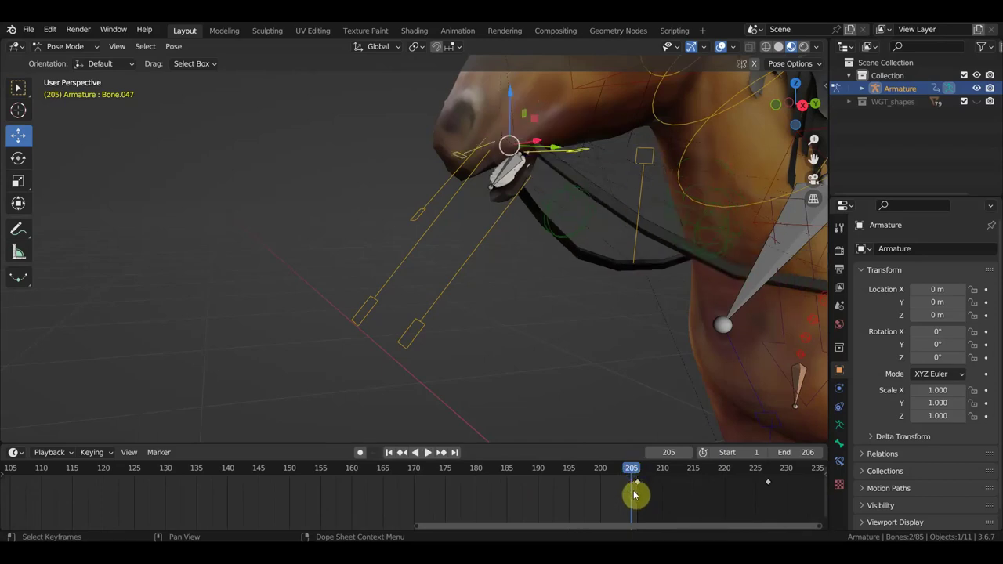
scroll(597, 355, down, 6)
mouse_move(637, 470)
mouse_down()
mouse_move(204, 480)
mouse_move(450, 477)
mouse_up()
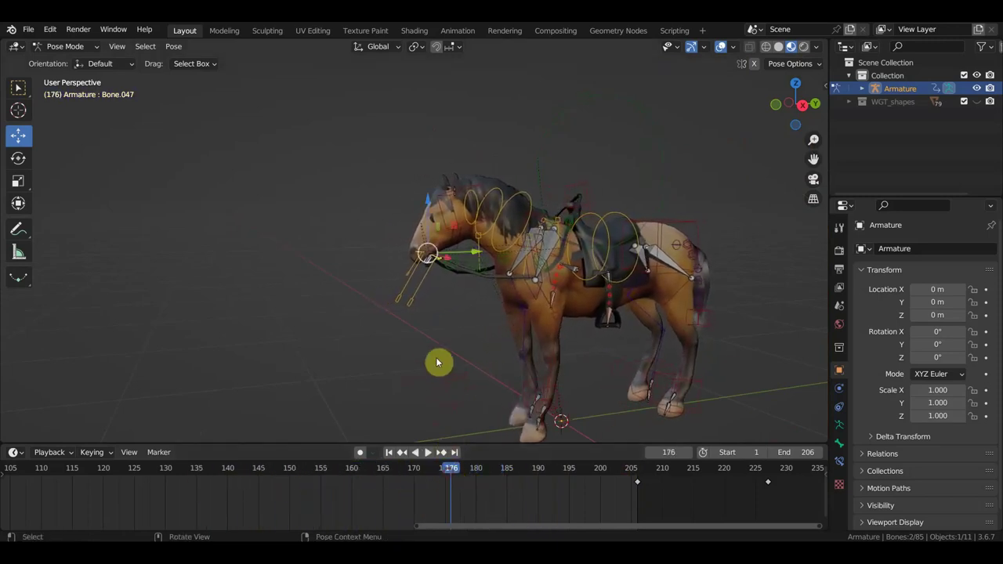
Switch to a side view of the horse and save the horse file.
key(KP_3)
scroll(443, 327, down, 3)
scroll(421, 322, up, 1)
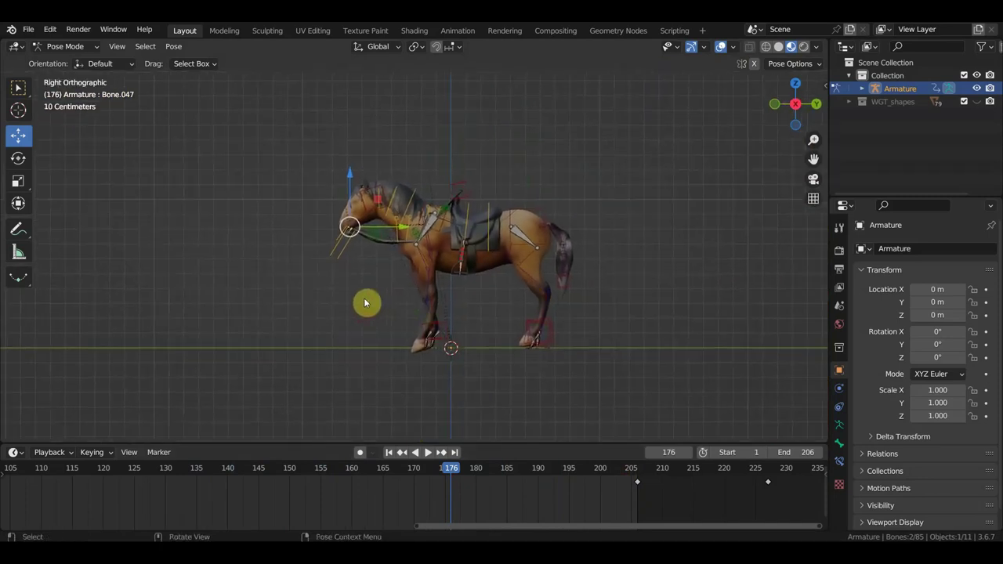
click(18, 88)
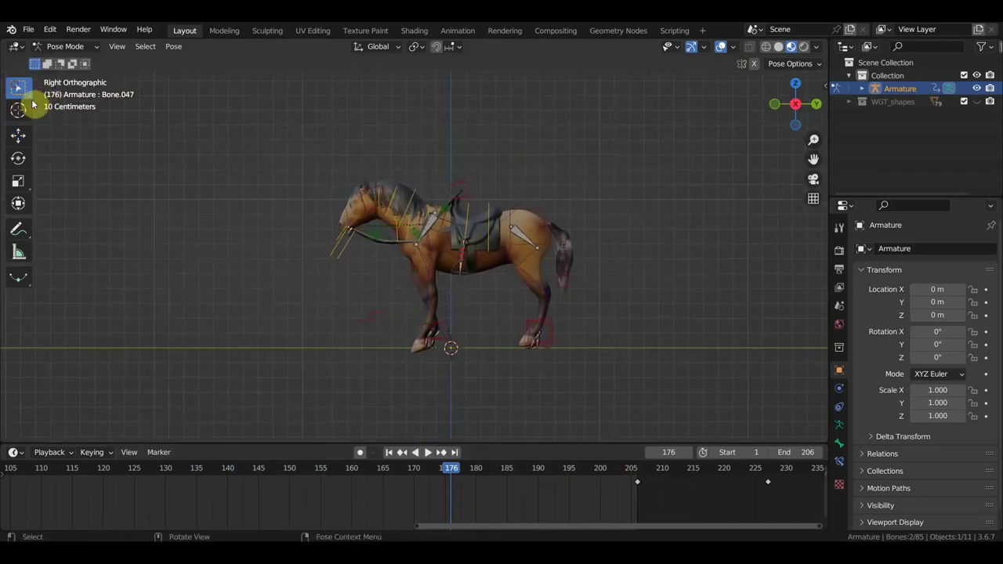
click(28, 31)
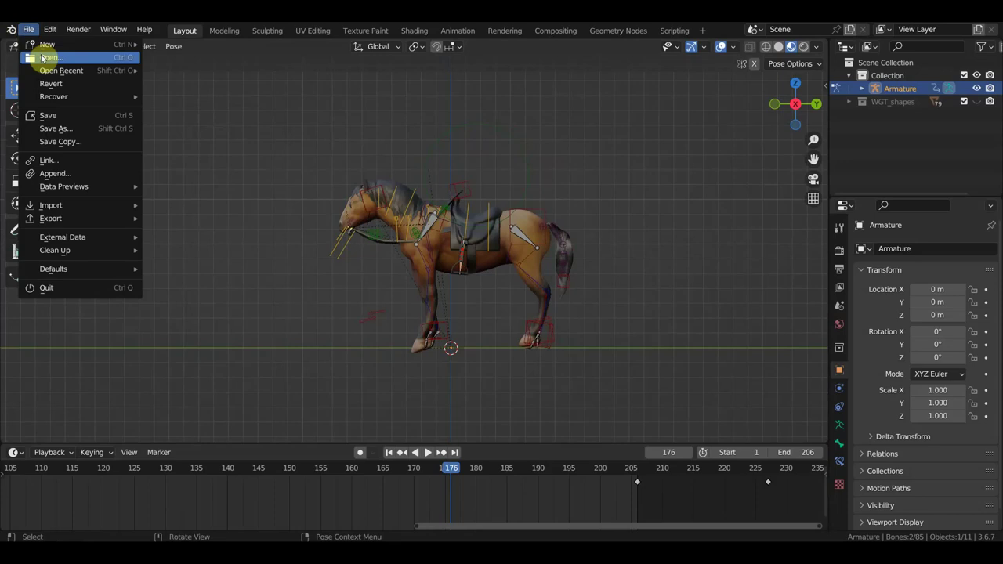
click(68, 115)
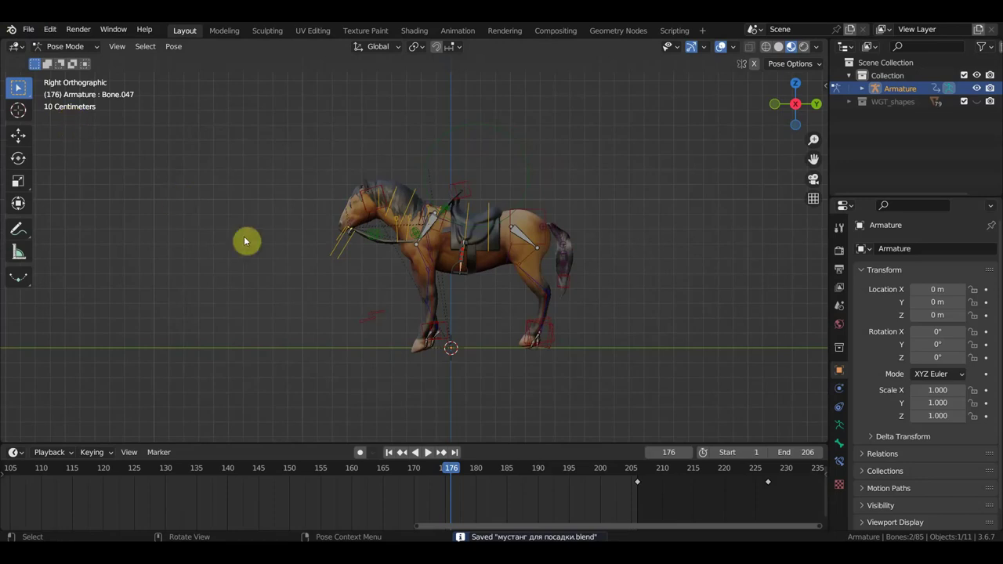
Open the cowboy rider scene from recent files, view it from the side, and enter Object Mode.
click(34, 35)
mouse_move(61, 71)
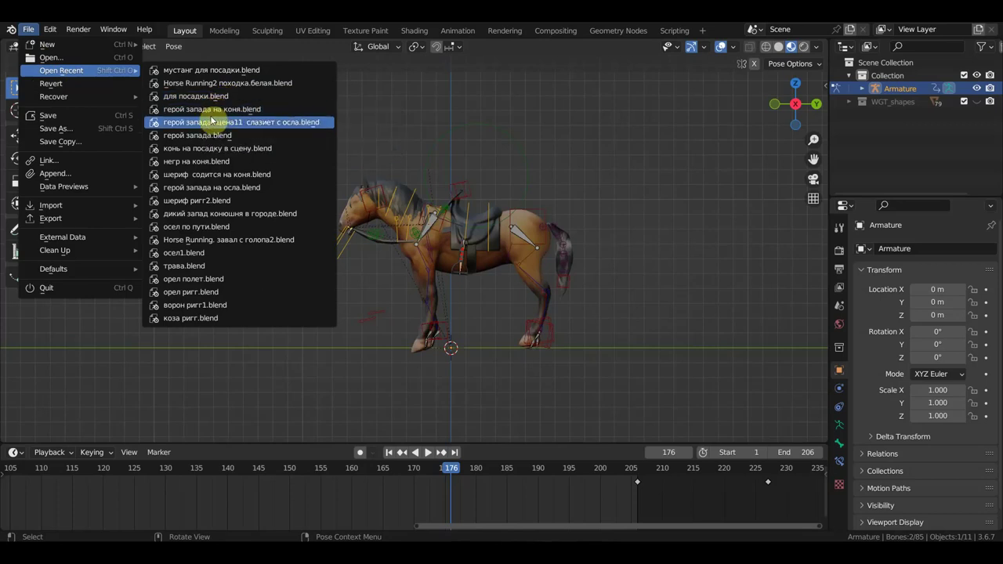
click(214, 109)
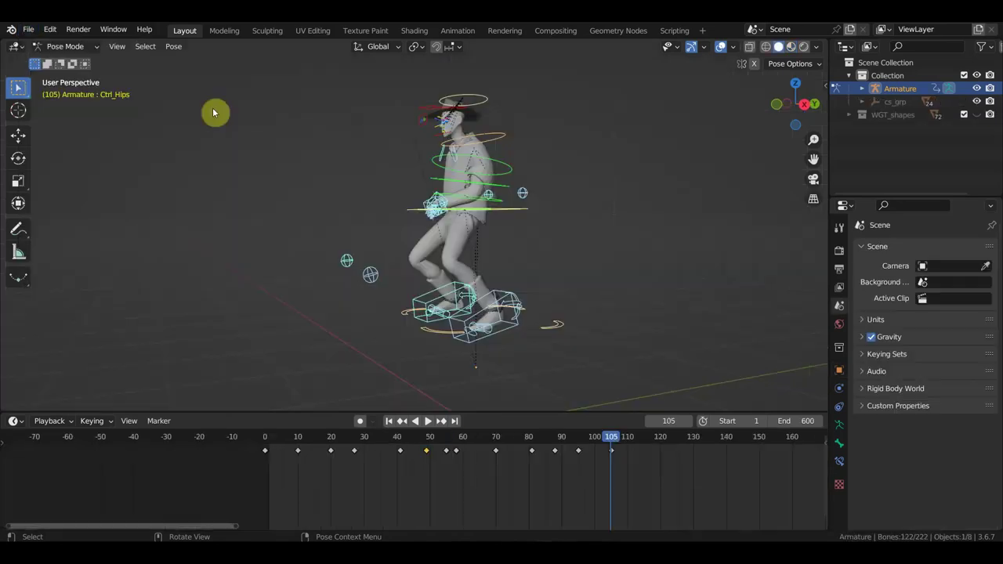
key(KP_3)
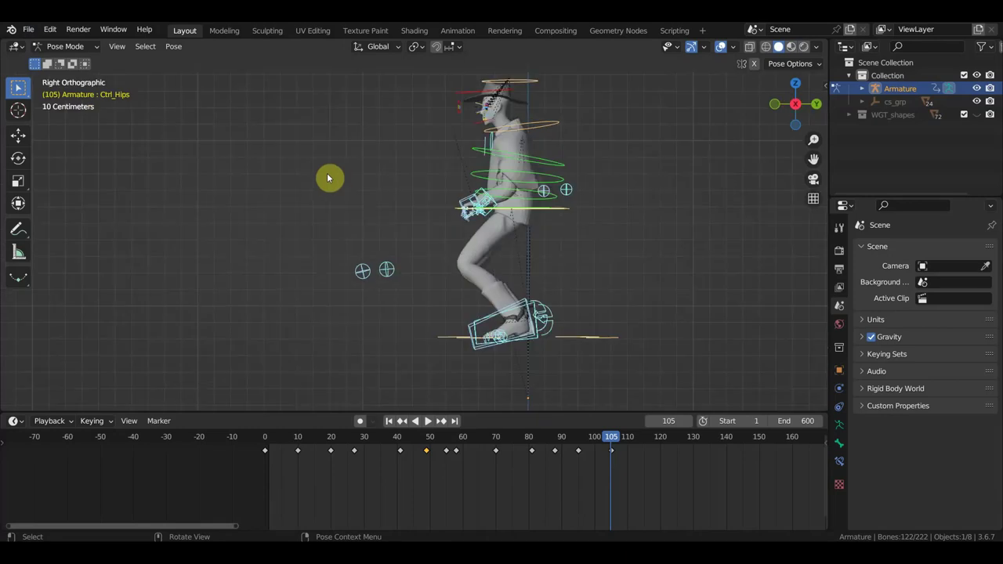
click(66, 46)
click(65, 61)
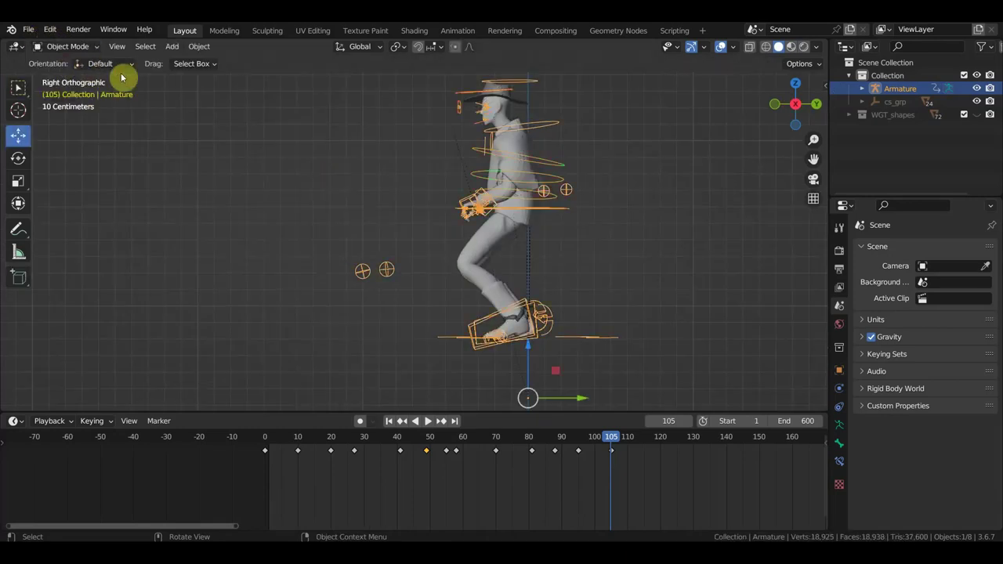
Link the Collection from мустанг для посадки.blend in the мустанг folder into the cowboy scene.
click(28, 29)
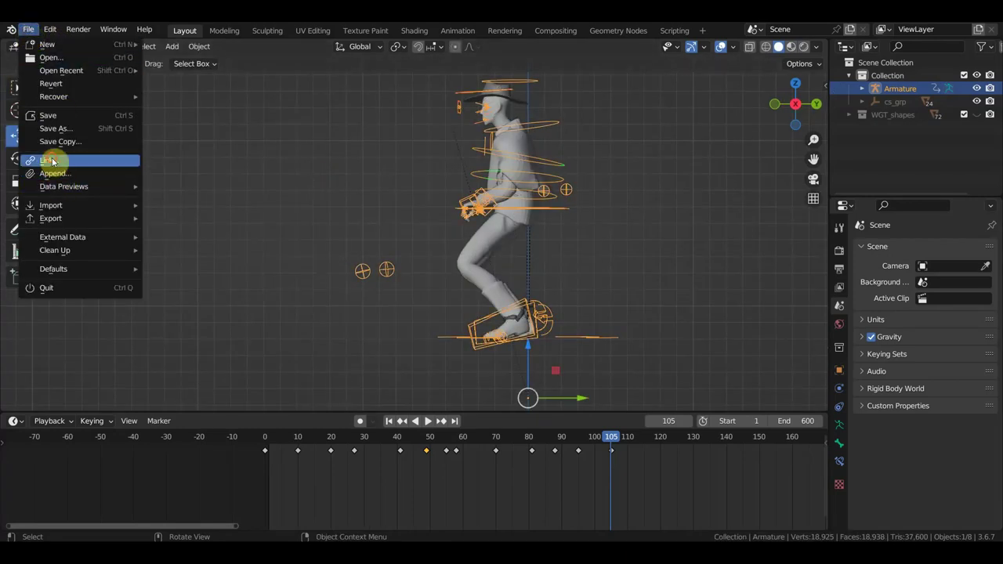
click(56, 162)
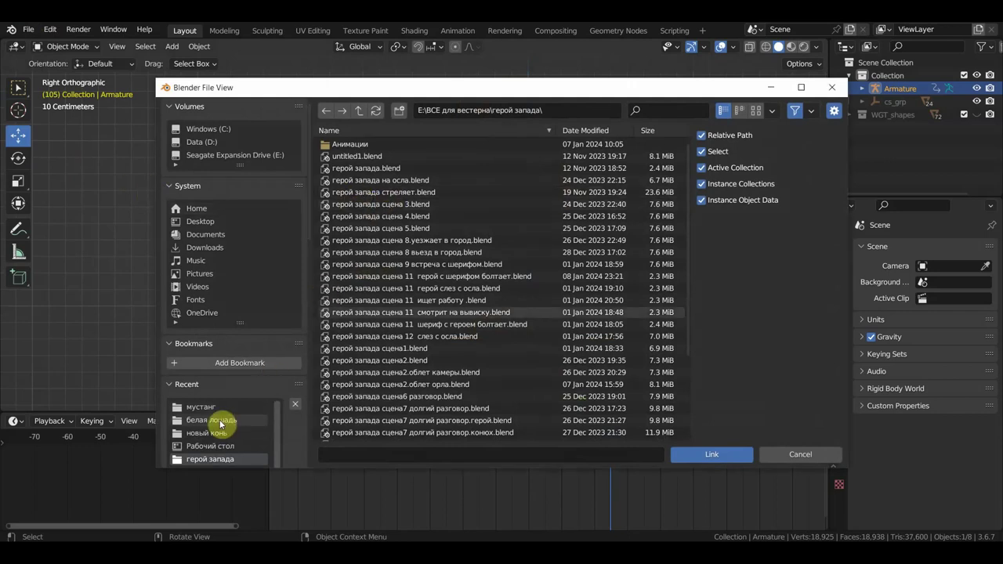
click(214, 408)
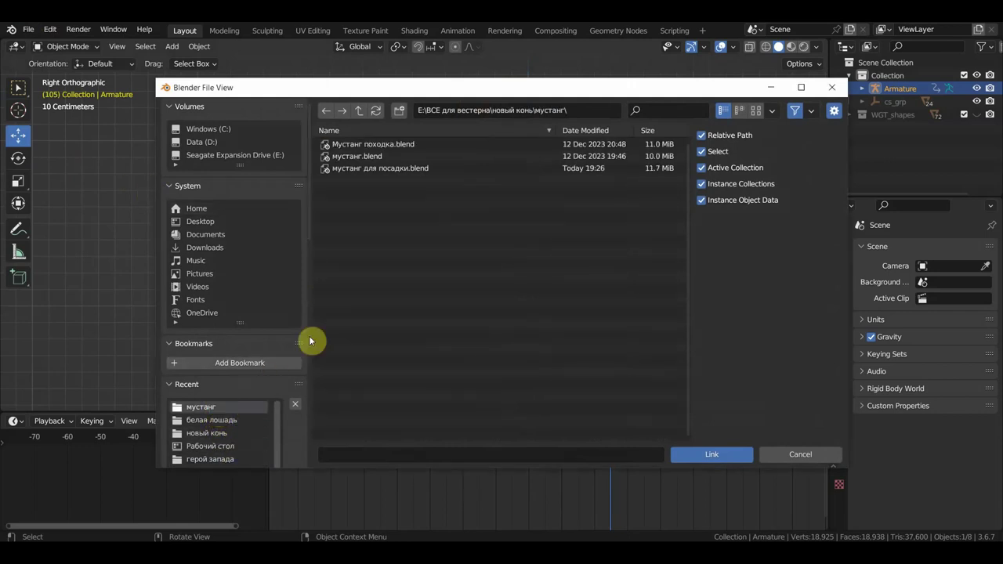
click(364, 169)
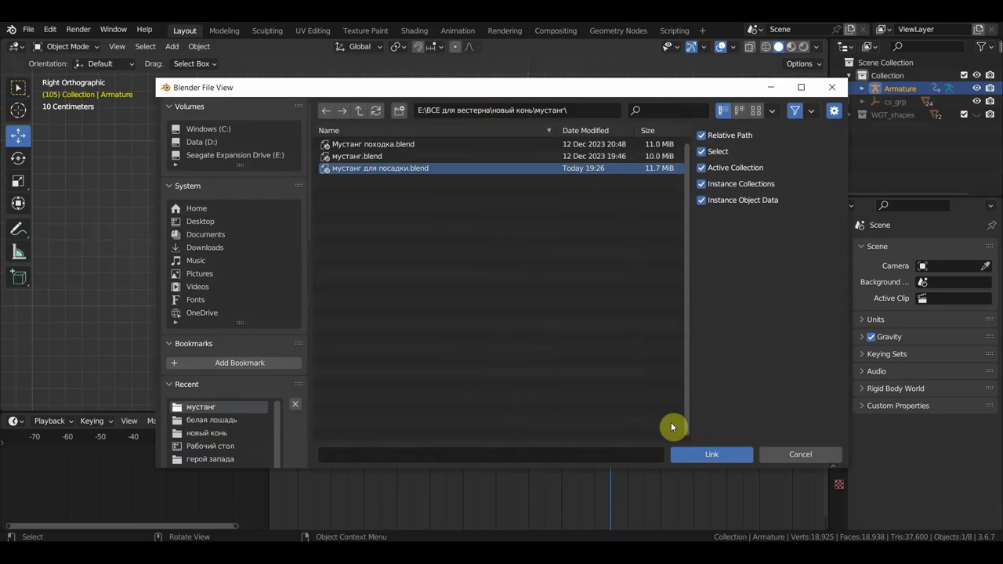
click(713, 453)
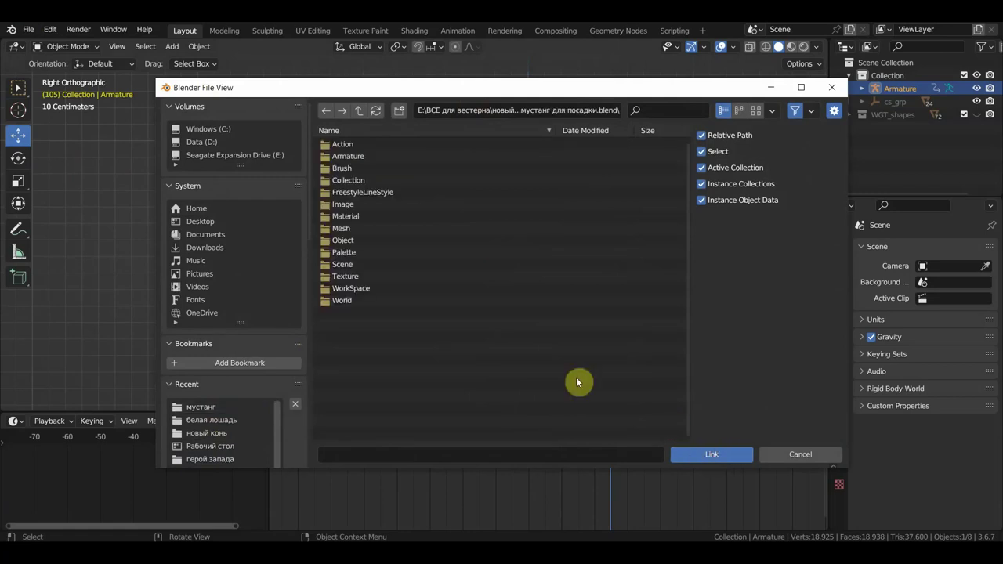
double_click(347, 180)
click(350, 145)
double_click(350, 147)
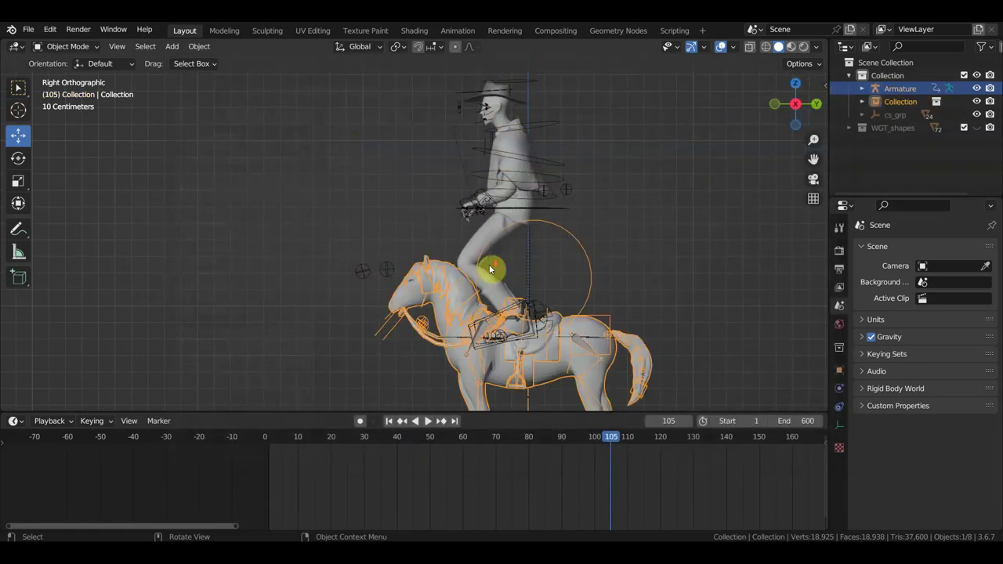
Scale the linked horse up to 1.58.
scroll(489, 269, down, 3)
shift+middle_drag(633, 295, 540, 273)
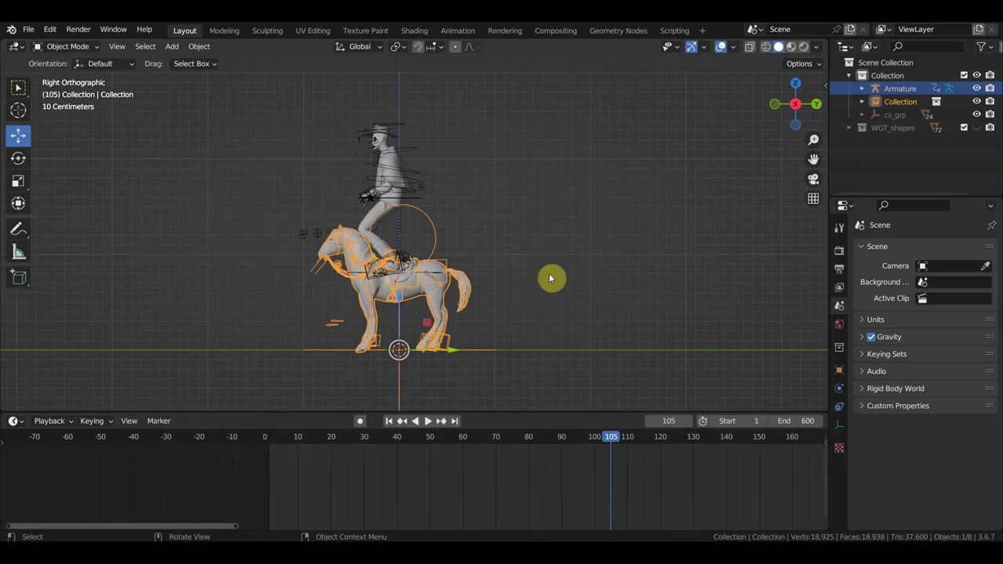
key(s)
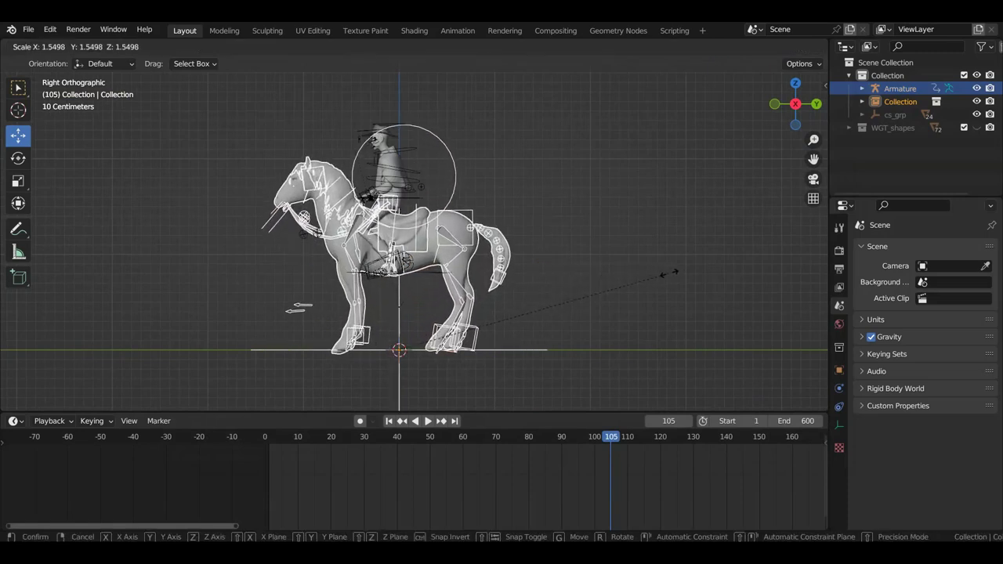
click(678, 277)
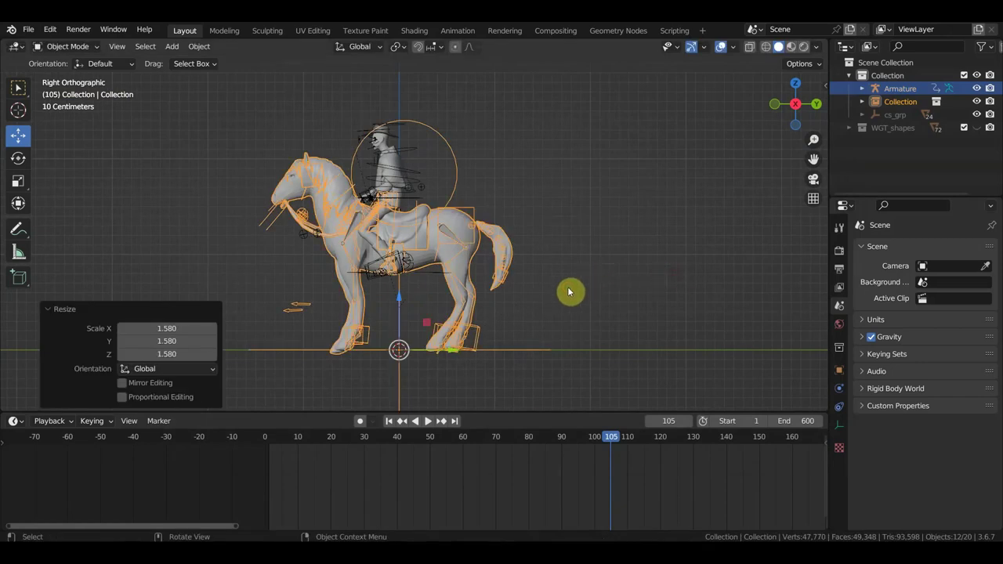
Move the horse and rider about −0.153 m along Y, play back, then select the rig.
key(g)
key(y)
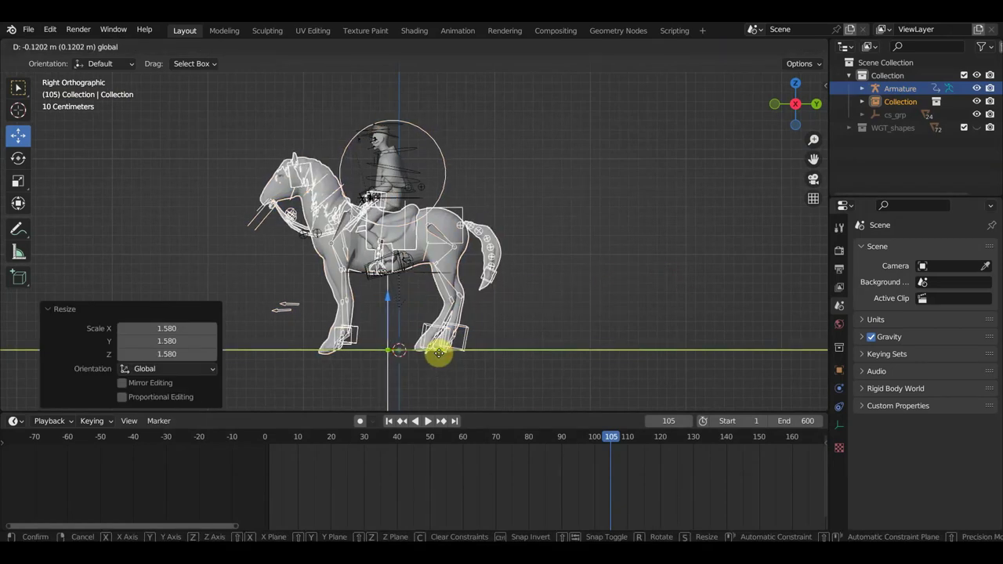
click(432, 354)
scroll(502, 333, up, 2)
key(space)
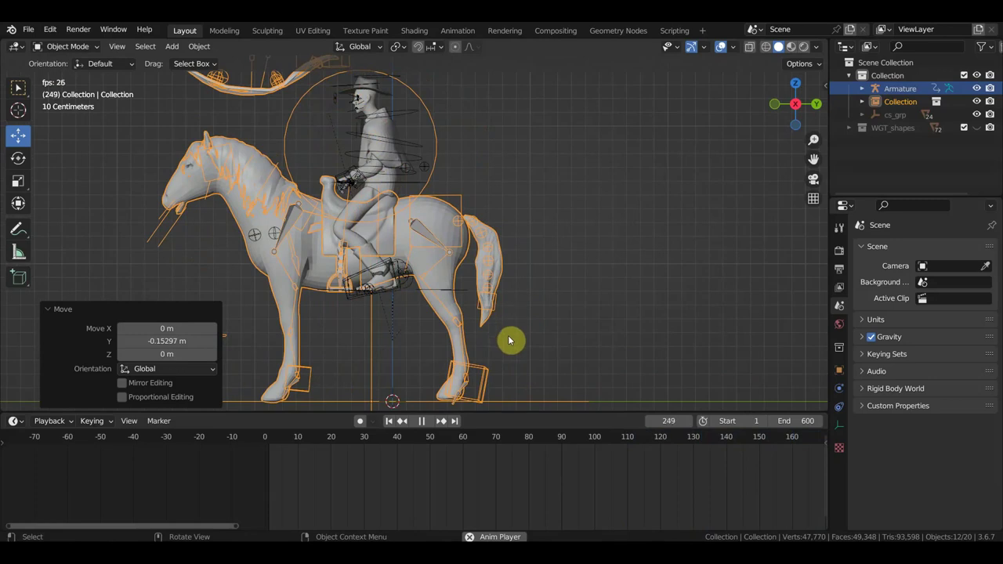
key(space)
click(418, 153)
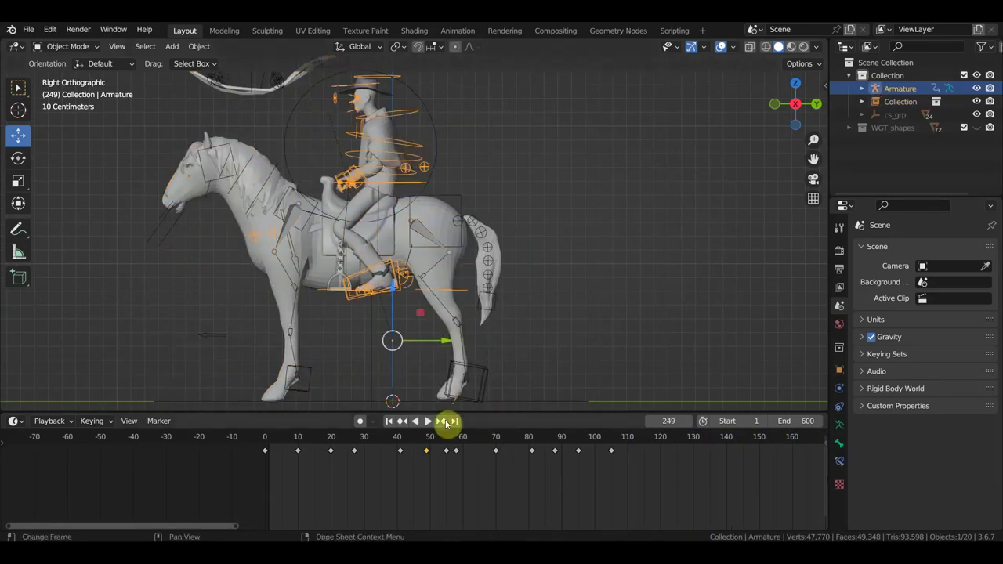
At frame 110, raise the rider's foot control about 0.023 m along Z.
click(265, 439)
mouse_move(267, 441)
mouse_down()
mouse_move(670, 476)
mouse_move(630, 469)
mouse_up()
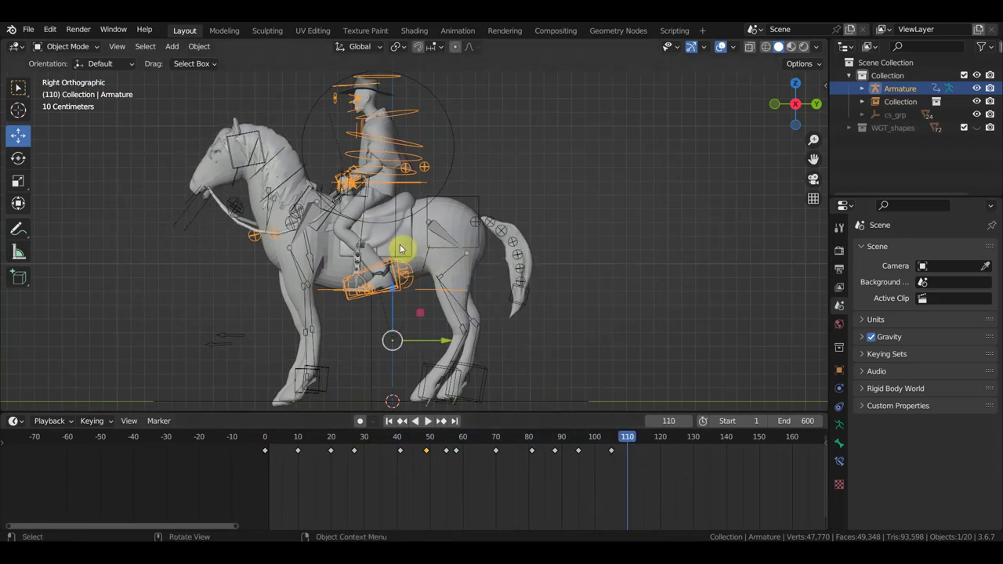
scroll(436, 294, down, 1)
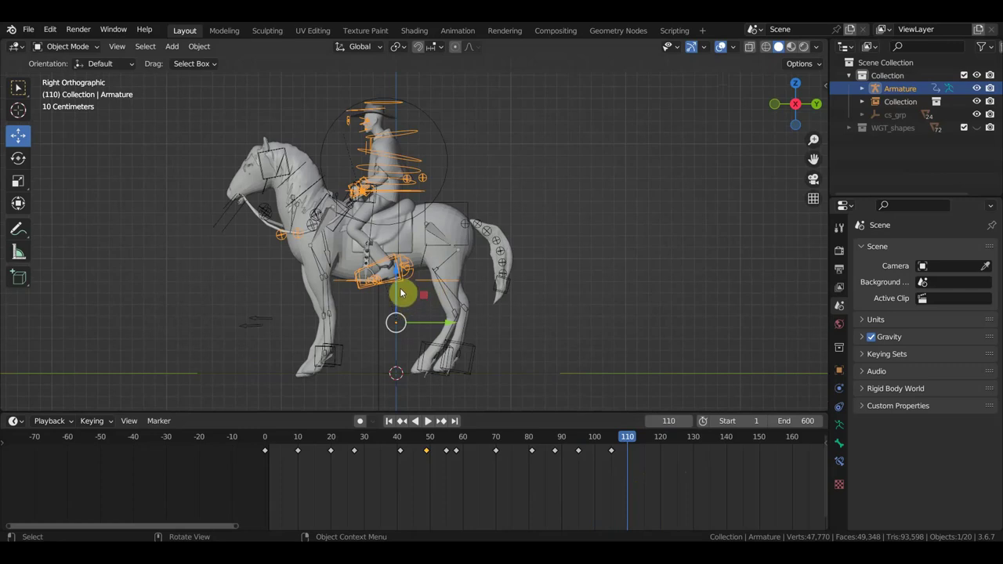
drag(400, 293, 396, 272)
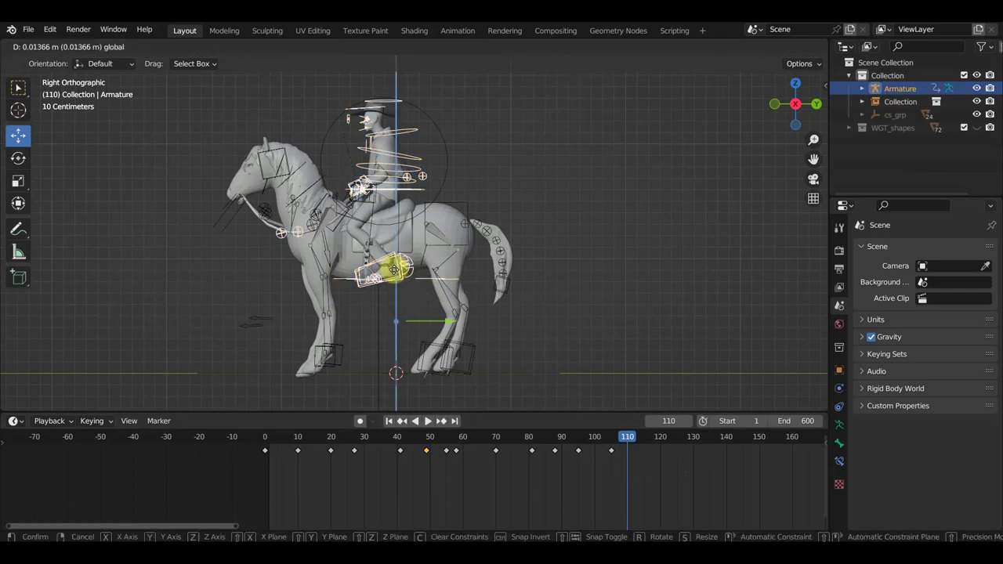
click(396, 272)
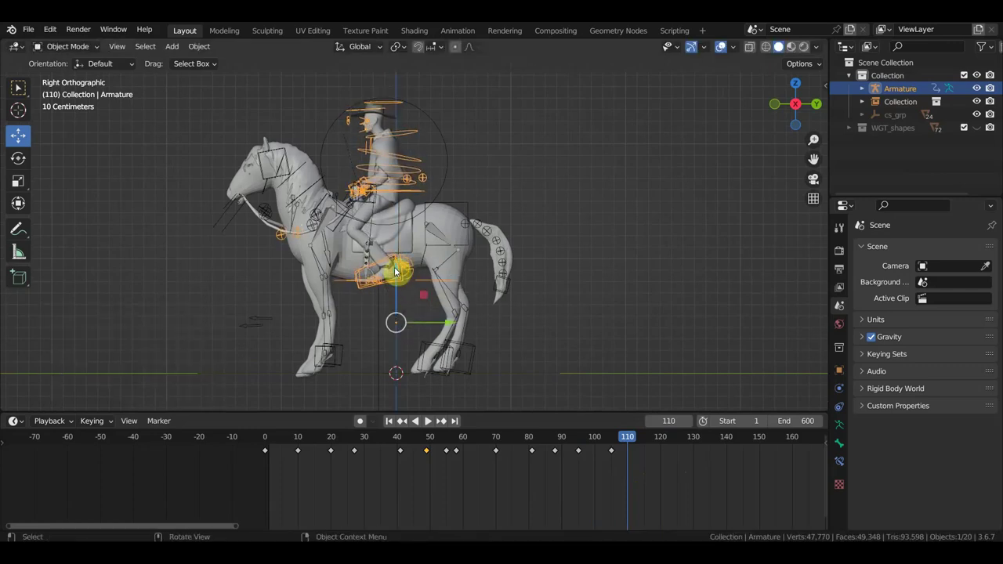
click(231, 225)
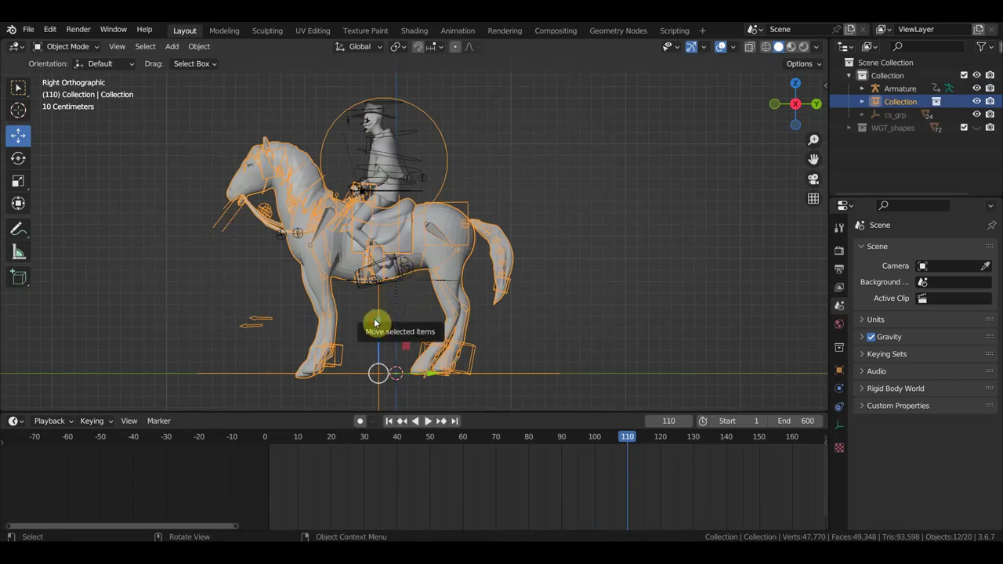
Lift the horse about 0.018 m and play the animation.
key(g)
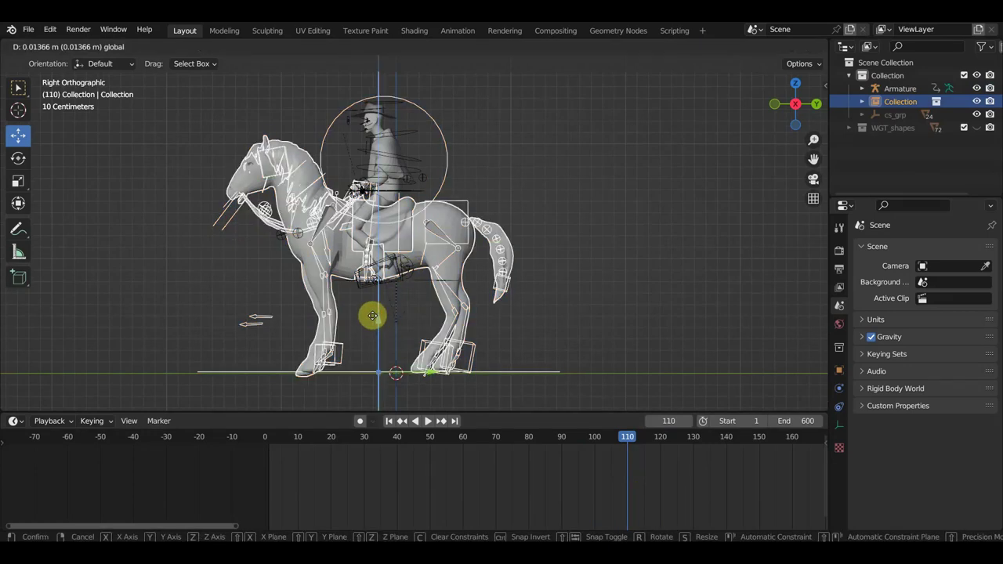
click(375, 320)
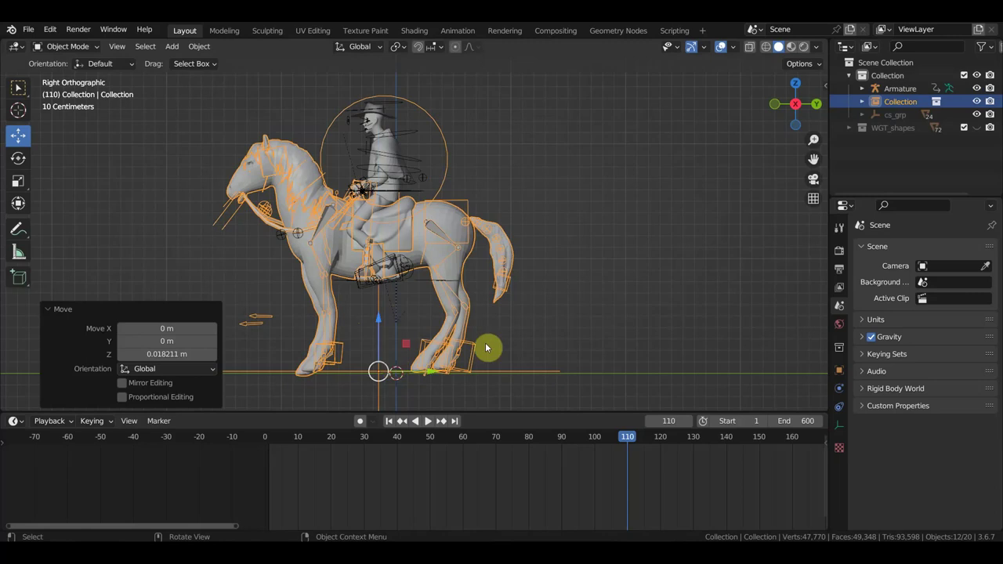
key(space)
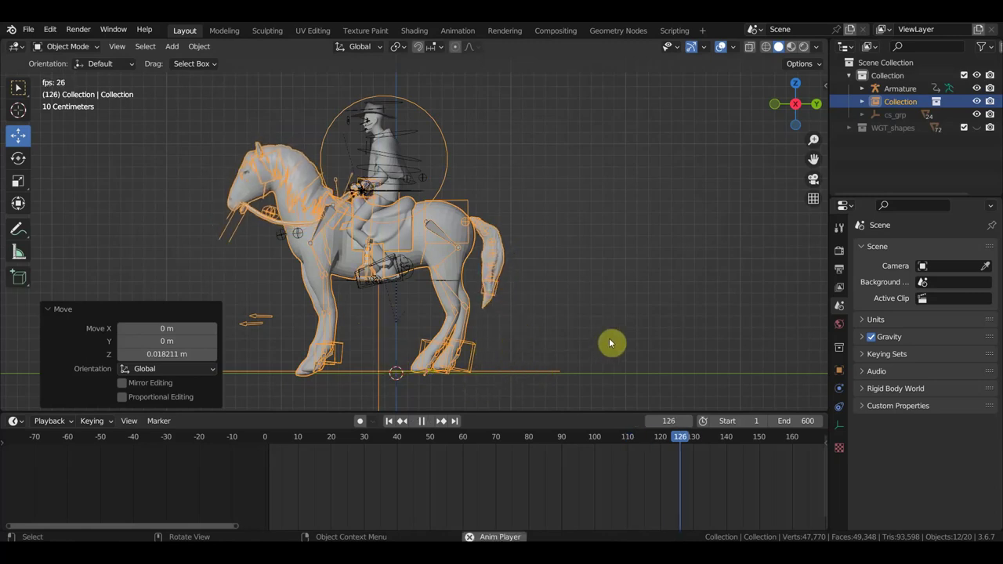
Review the animation at frames 59 and 47 from the front and side views.
mouse_move(739, 441)
mouse_down()
mouse_move(461, 447)
mouse_move(523, 465)
mouse_move(347, 450)
mouse_move(408, 447)
mouse_move(580, 472)
mouse_move(479, 466)
mouse_move(511, 470)
mouse_move(515, 453)
mouse_up()
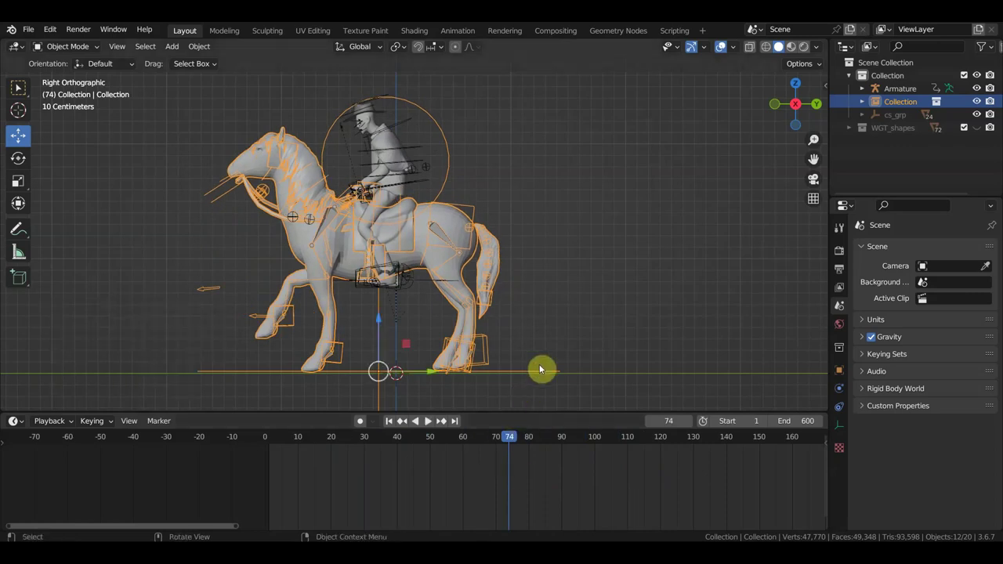
key(KP_1)
scroll(528, 362, up, 2)
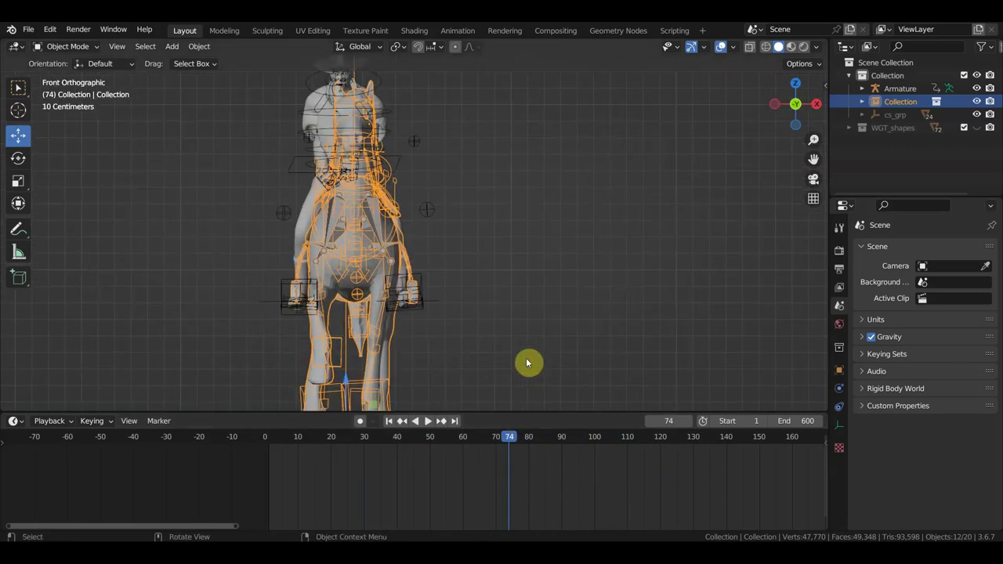
scroll(532, 360, down, 2)
mouse_move(506, 462)
mouse_down()
mouse_move(479, 442)
mouse_move(434, 439)
mouse_up()
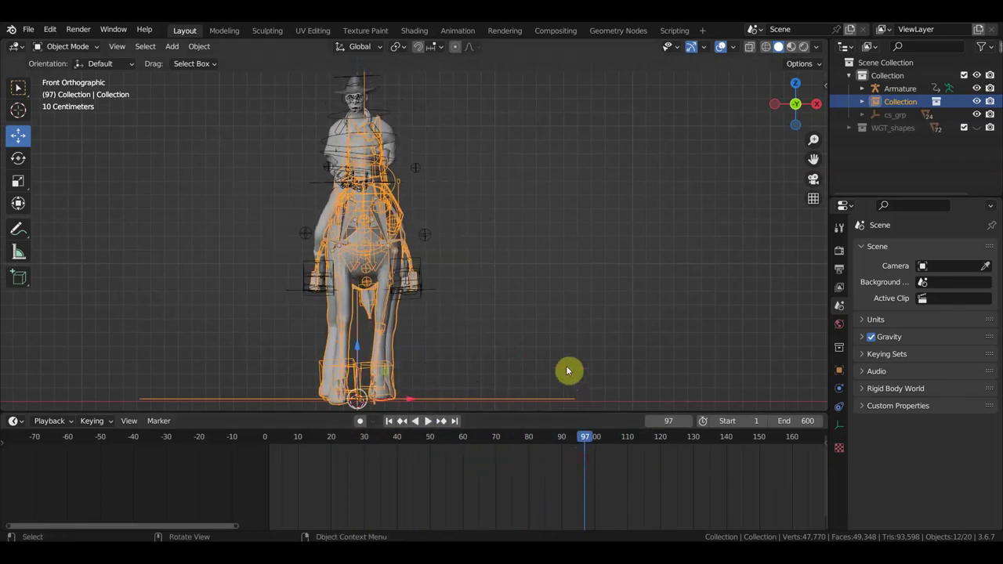
key(KP_3)
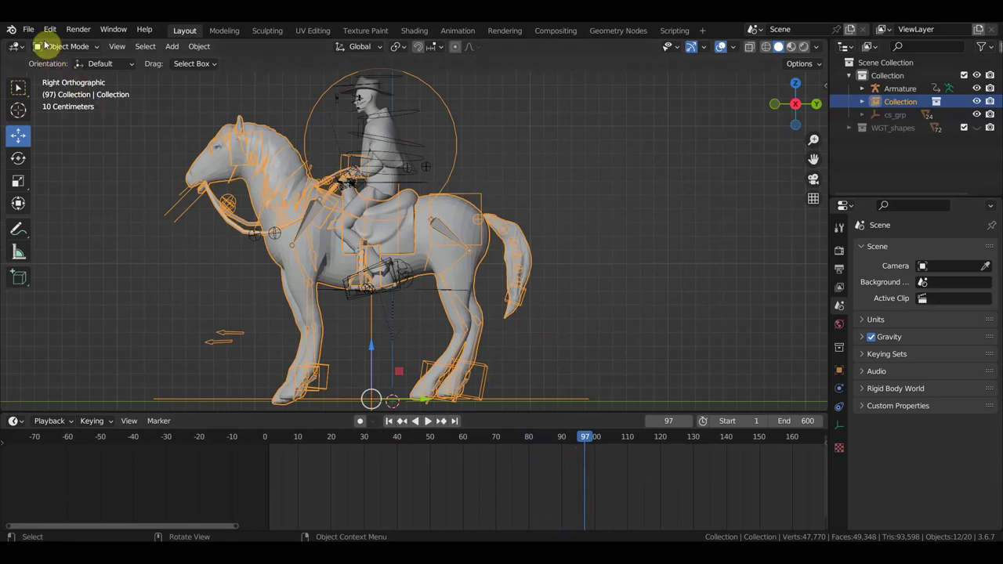
Save 'герой запада на коня.blend' and switch the viewport to Material Preview shading.
click(28, 30)
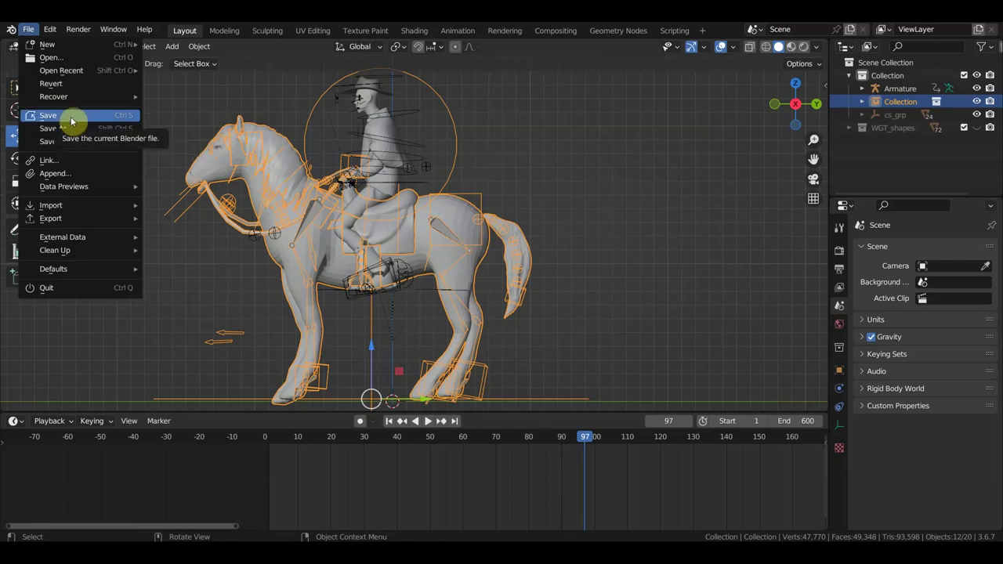
click(70, 116)
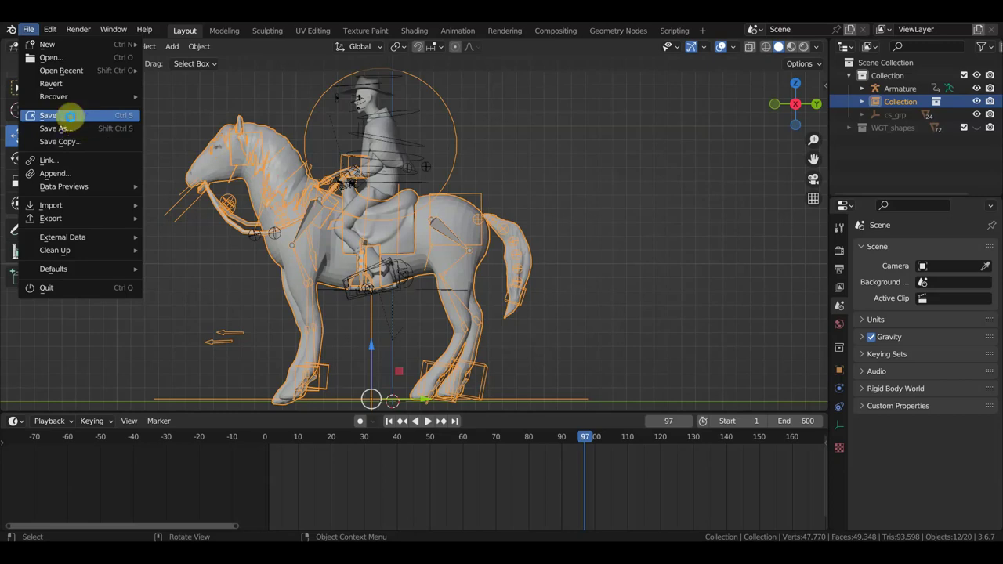
click(792, 47)
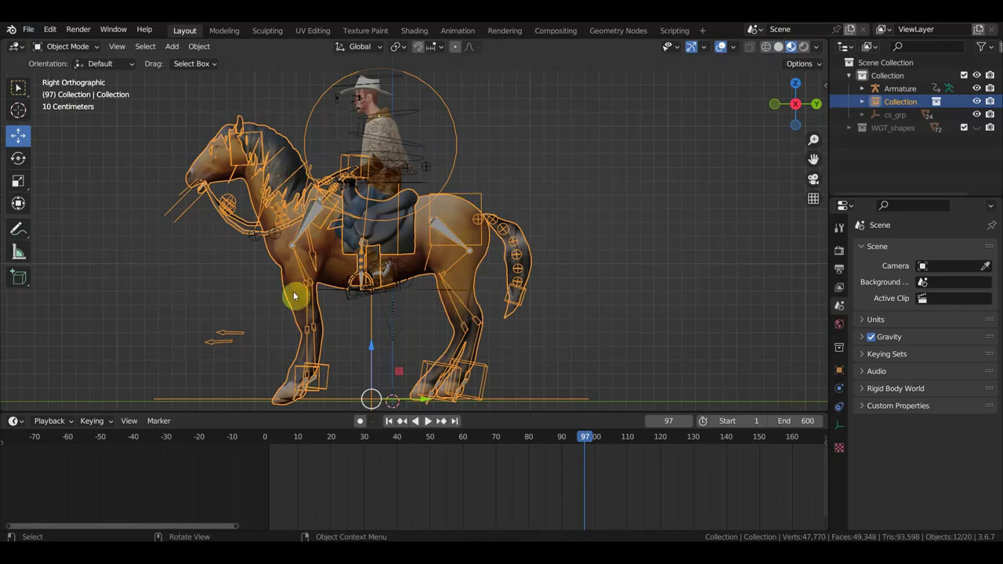
Orbit to a flat side profile of the horse with overlays hidden, then restore overlays.
click(722, 47)
mouse_move(499, 208)
middle_down()
mouse_move(525, 219)
mouse_move(340, 287)
middle_up()
scroll(340, 291, up, 2)
scroll(313, 321, up, 2)
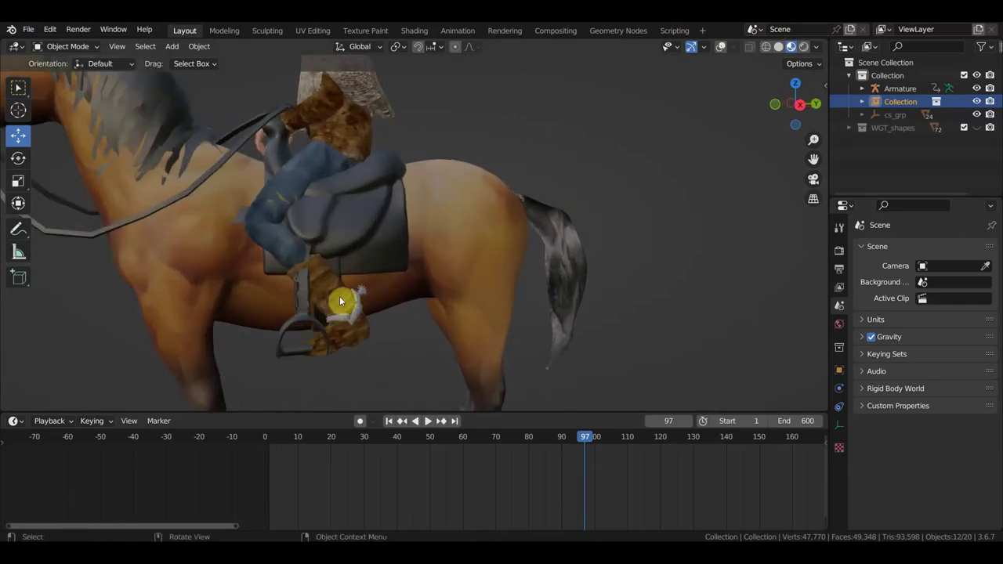
scroll(313, 336, down, 2)
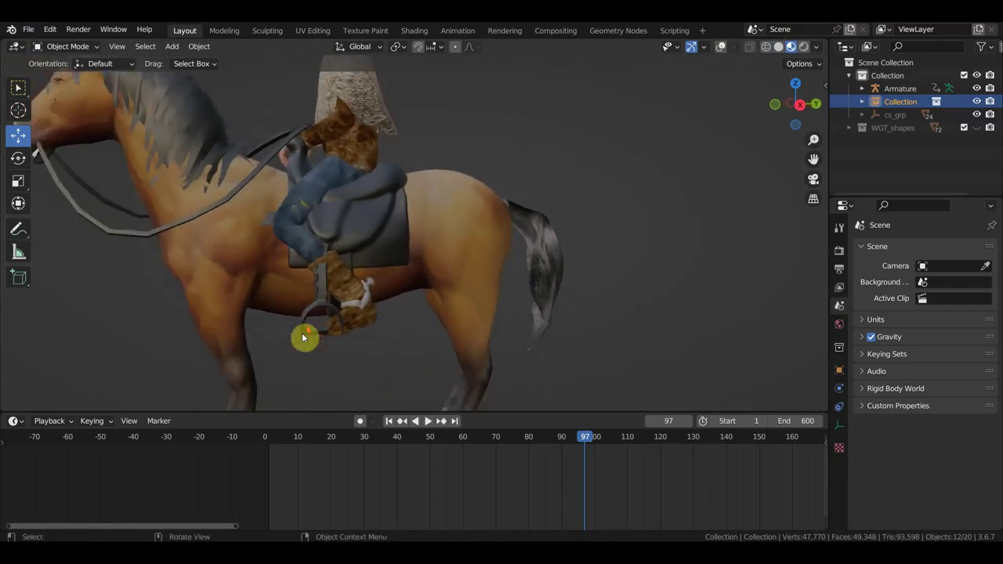
scroll(302, 332, down, 2)
scroll(288, 316, down, 2)
middle_drag(363, 297, 372, 289)
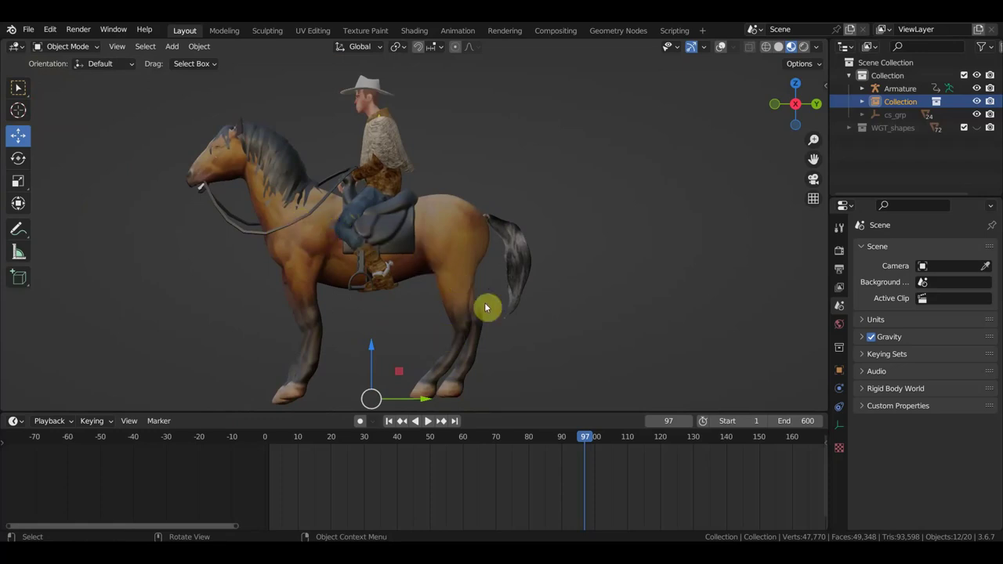
click(719, 46)
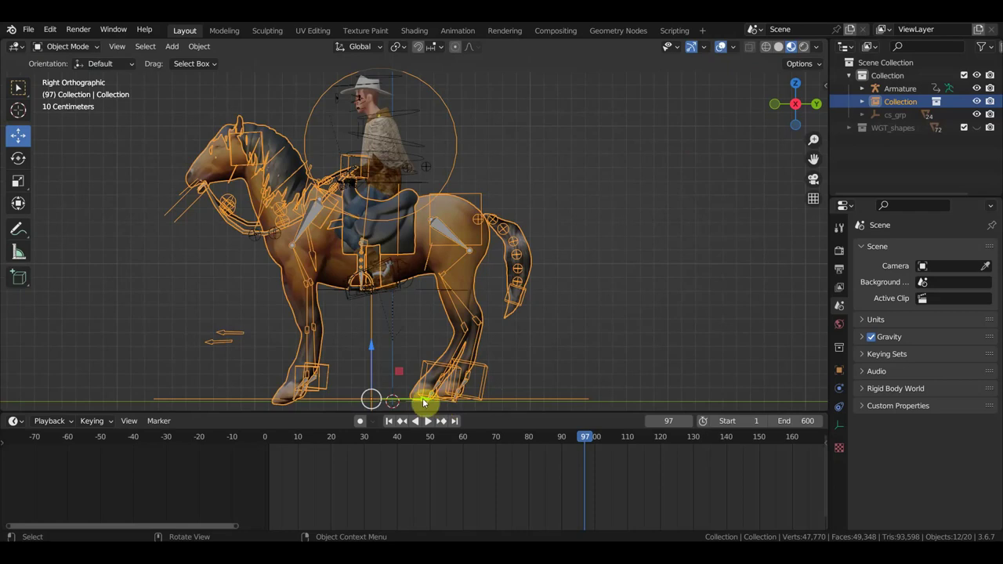
Shift the horse about 0.015 m along Y so the rider fits the saddle.
key(g)
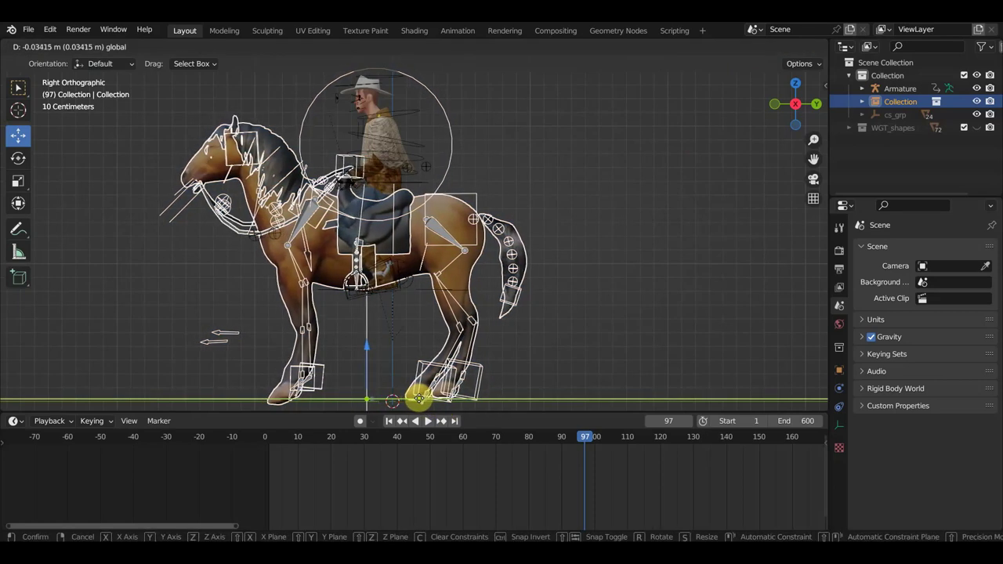
click(423, 401)
click(721, 47)
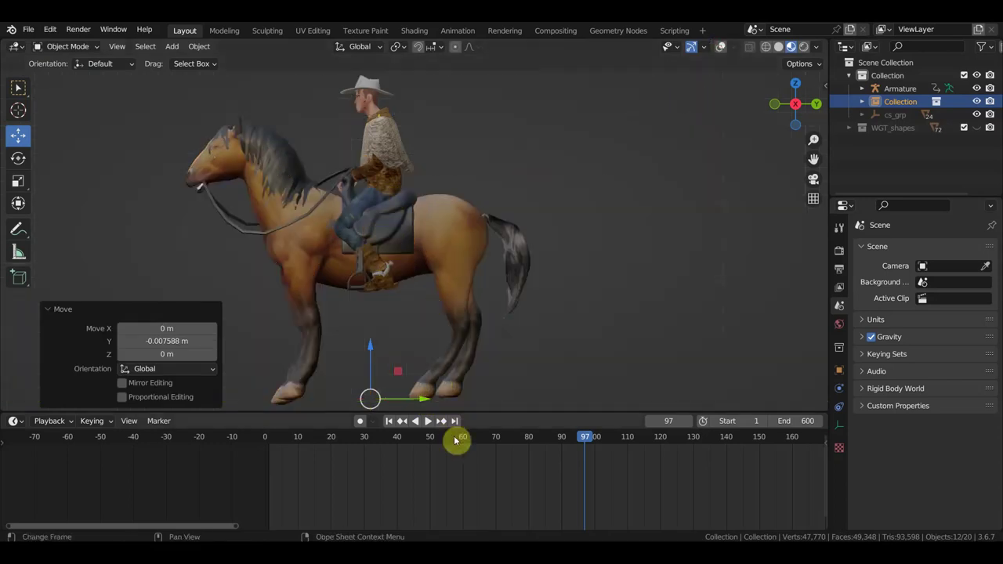
drag(433, 403, 434, 399)
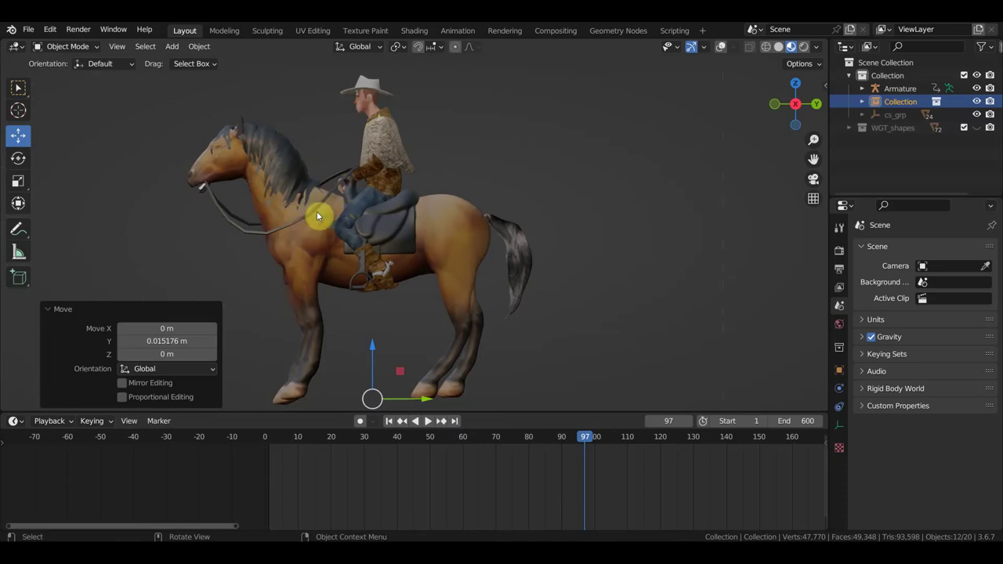
Scrub from frame 0 to review the mounting motion from front and side views.
mouse_move(585, 440)
mouse_down()
mouse_move(245, 413)
mouse_move(537, 461)
mouse_up()
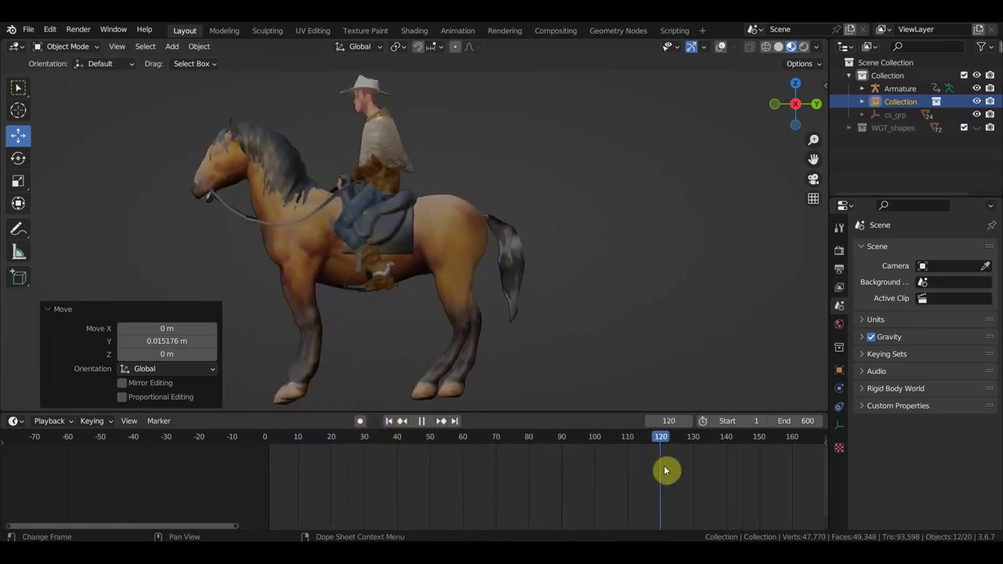
mouse_move(652, 471)
mouse_down()
mouse_move(457, 471)
mouse_move(345, 449)
mouse_move(510, 464)
mouse_up()
key(space)
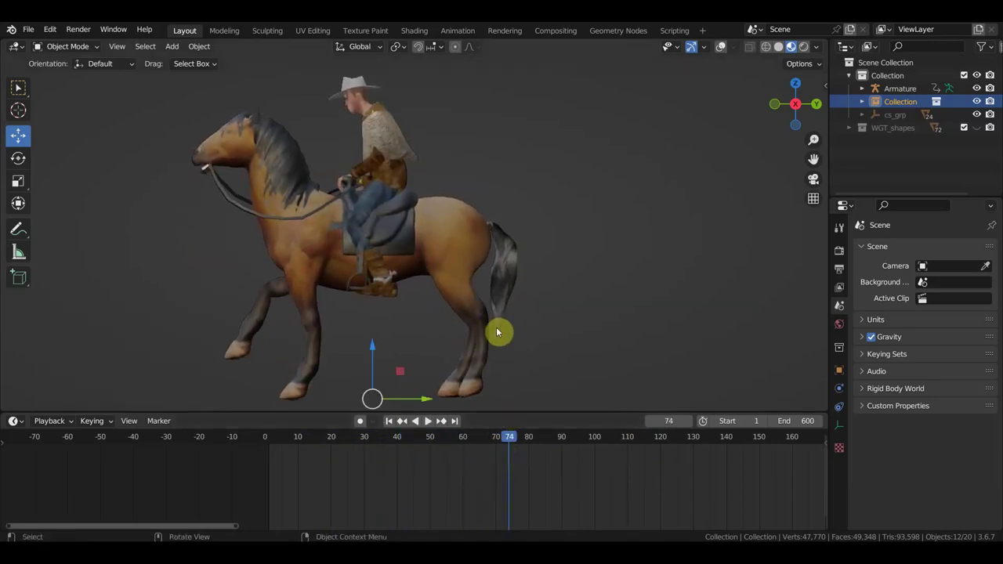
key(KP_1)
key(KP_3)
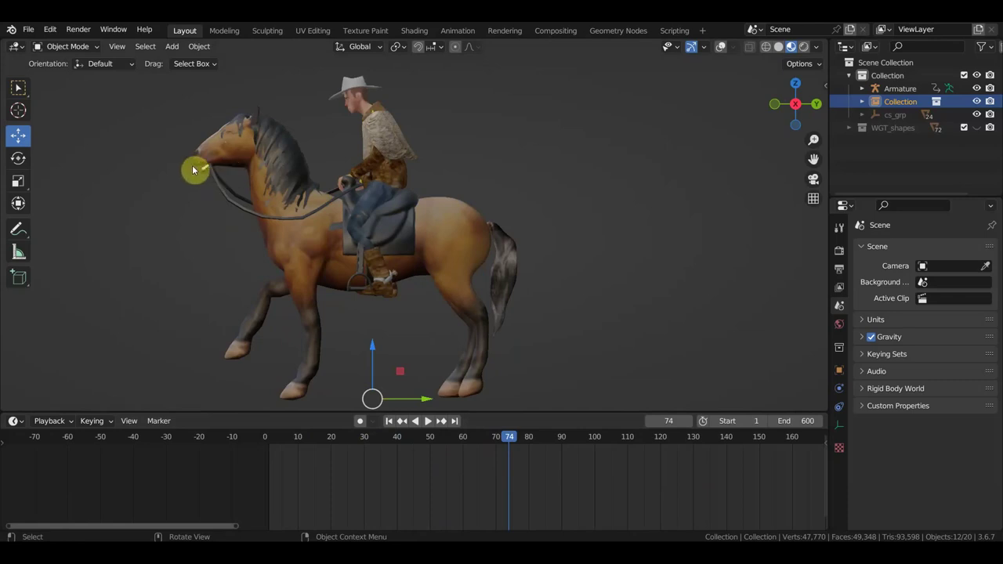
click(27, 31)
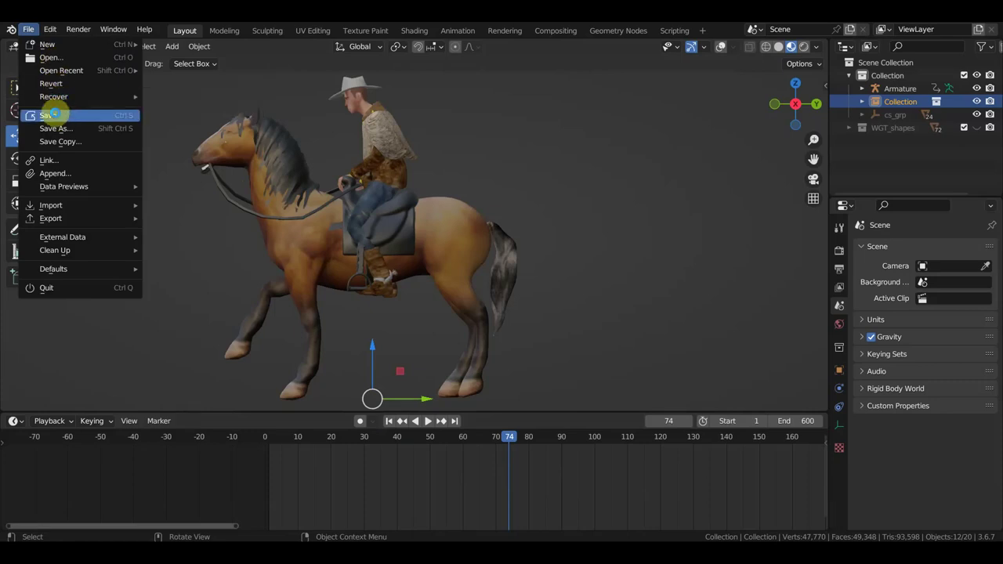
Save the file, open recent 'шериф садится на коня.blend' and scrub to frame 39.
click(52, 115)
click(27, 35)
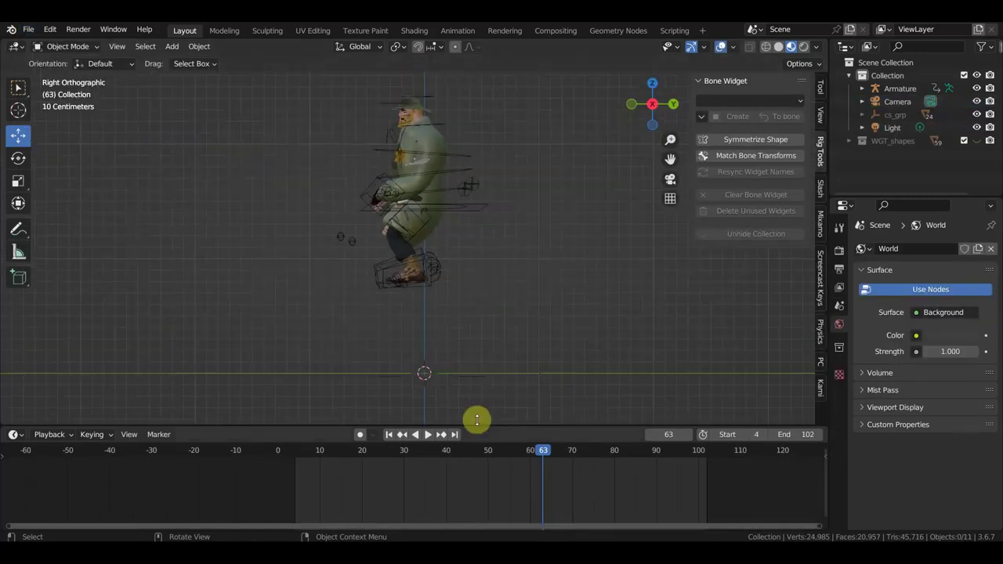
mouse_move(542, 459)
mouse_down()
mouse_move(291, 459)
mouse_move(493, 461)
mouse_up()
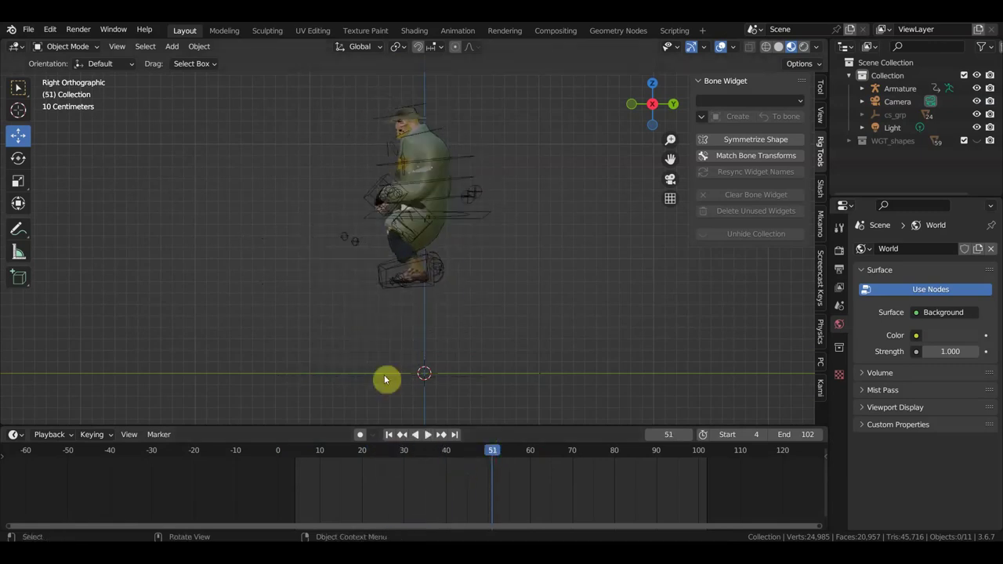
Start File > Link and browse to the новый конь folder with thumbnail previews.
click(28, 29)
click(62, 161)
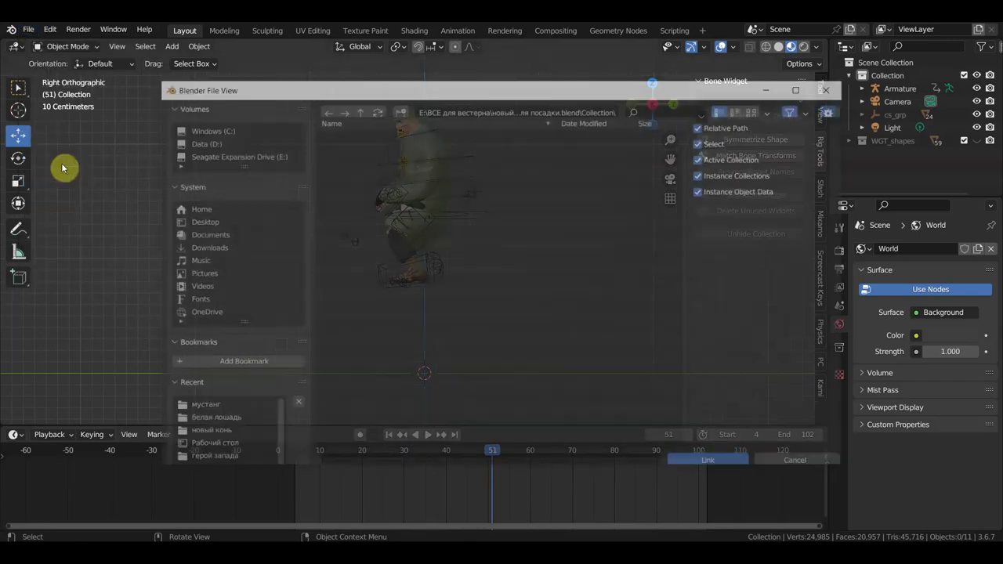
click(210, 223)
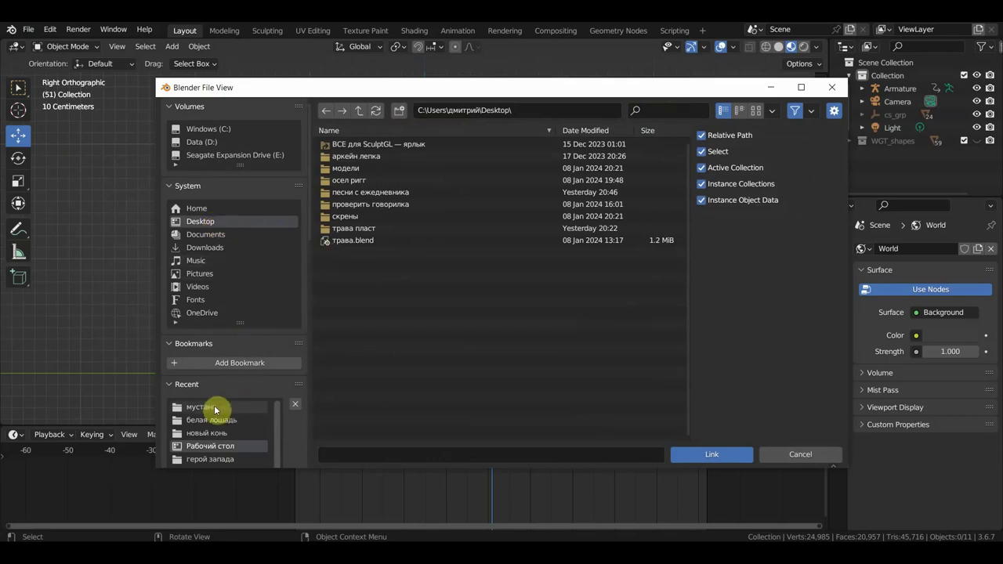
click(213, 433)
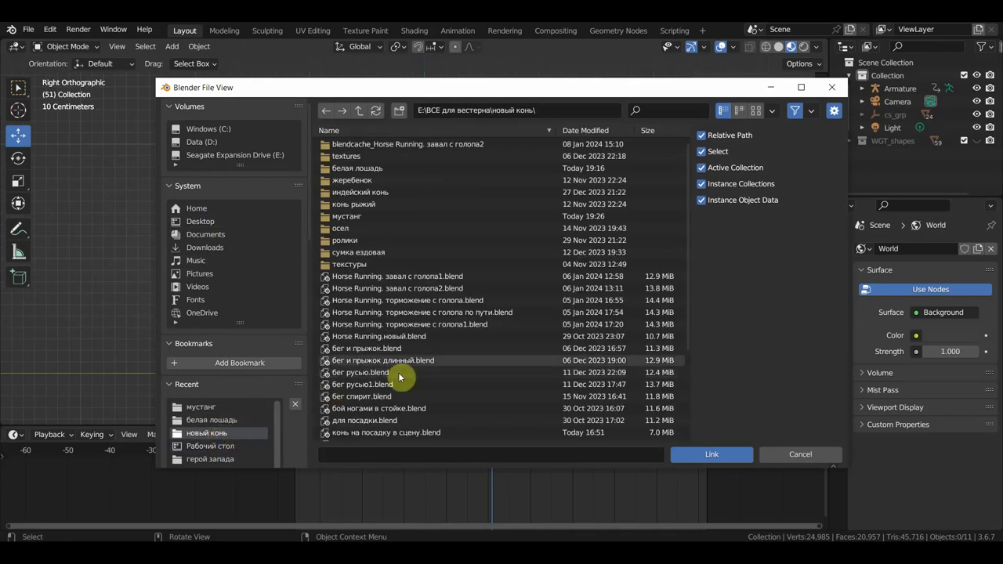
click(756, 112)
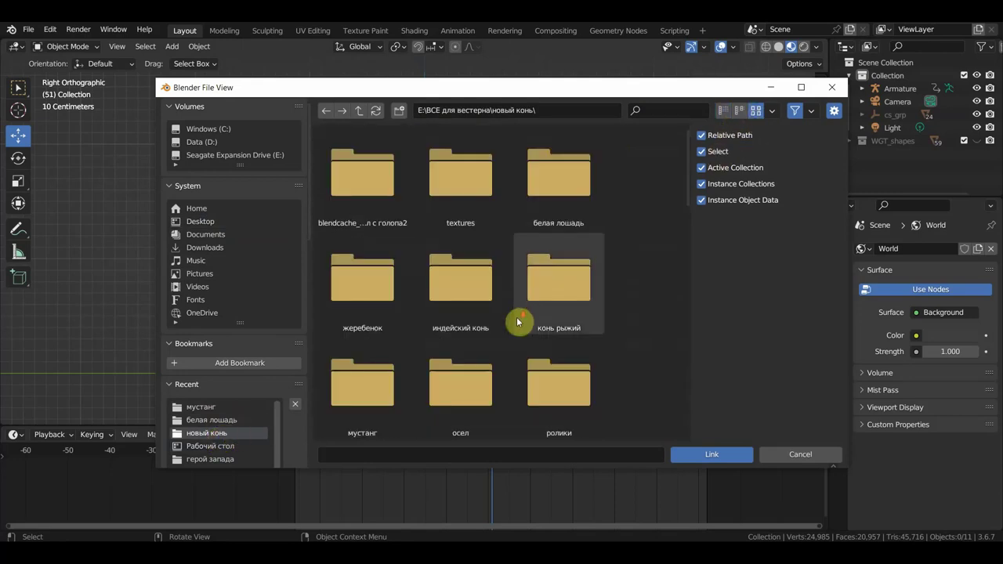
Link the Collection from новый на привязи.blend into the scene.
scroll(518, 322, down, 5)
scroll(519, 327, down, 3)
scroll(498, 329, down, 3)
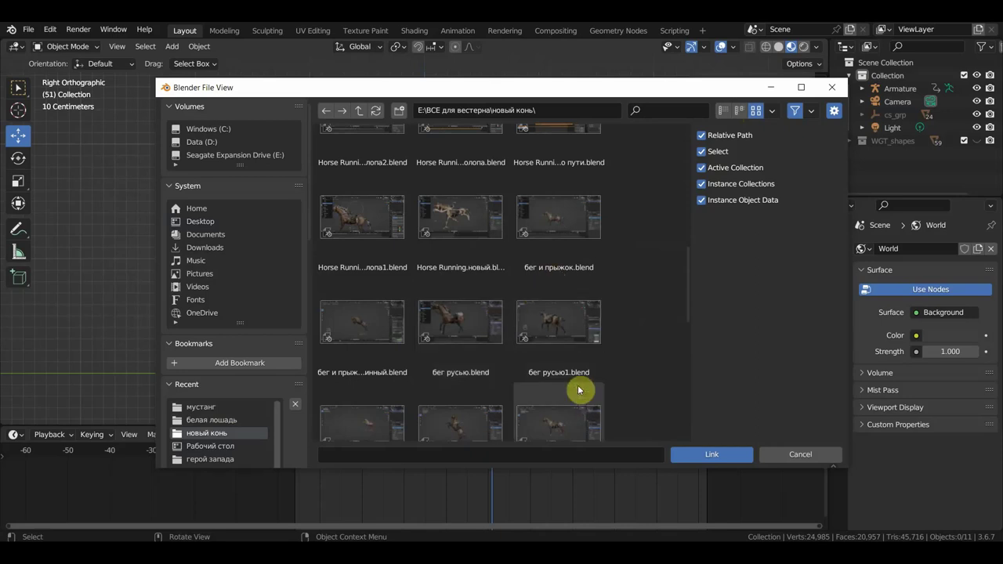
scroll(415, 381, down, 3)
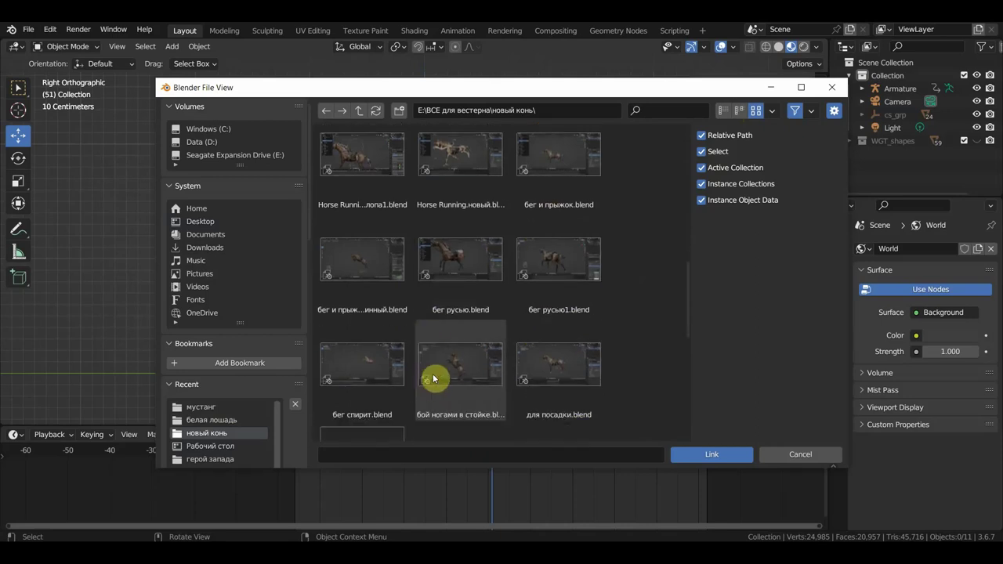
scroll(470, 380, down, 2)
scroll(553, 359, up, 1)
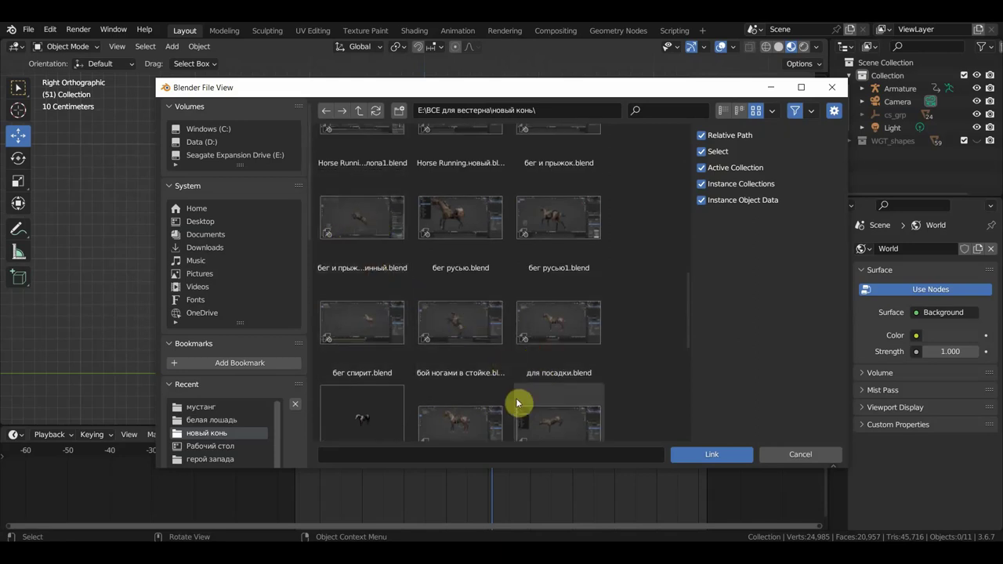
scroll(517, 403, down, 2)
scroll(552, 381, down, 1)
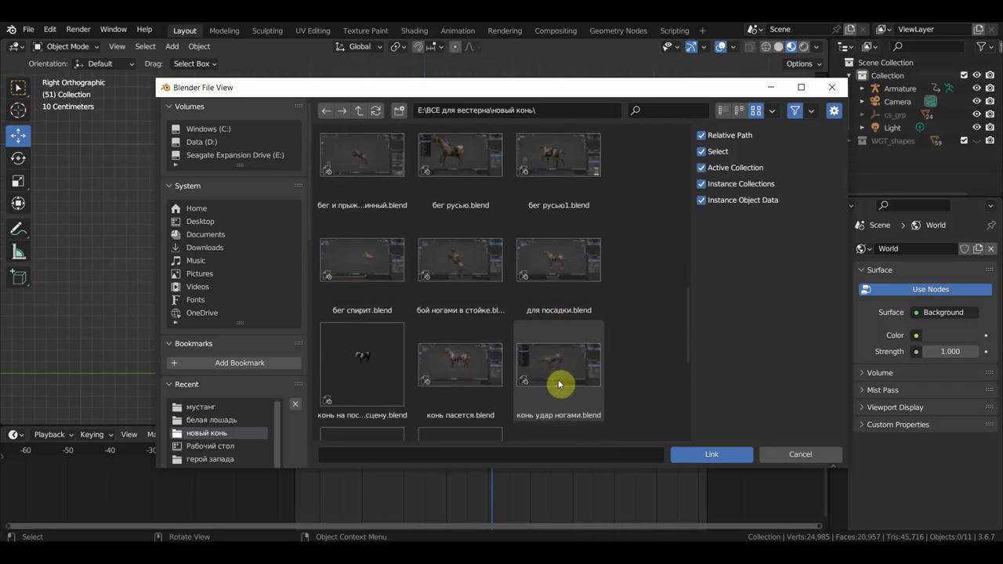
scroll(580, 378, down, 2)
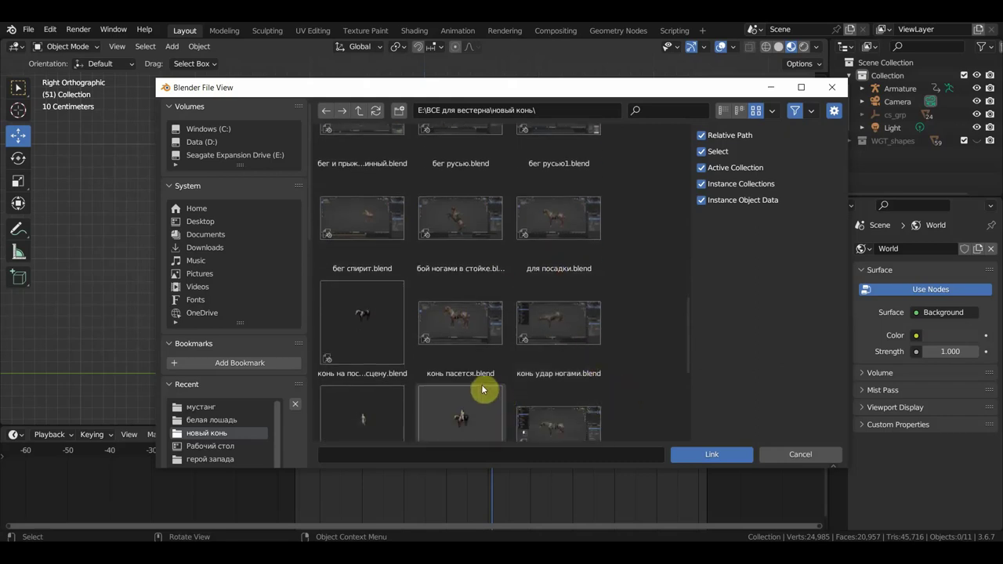
scroll(482, 384, down, 3)
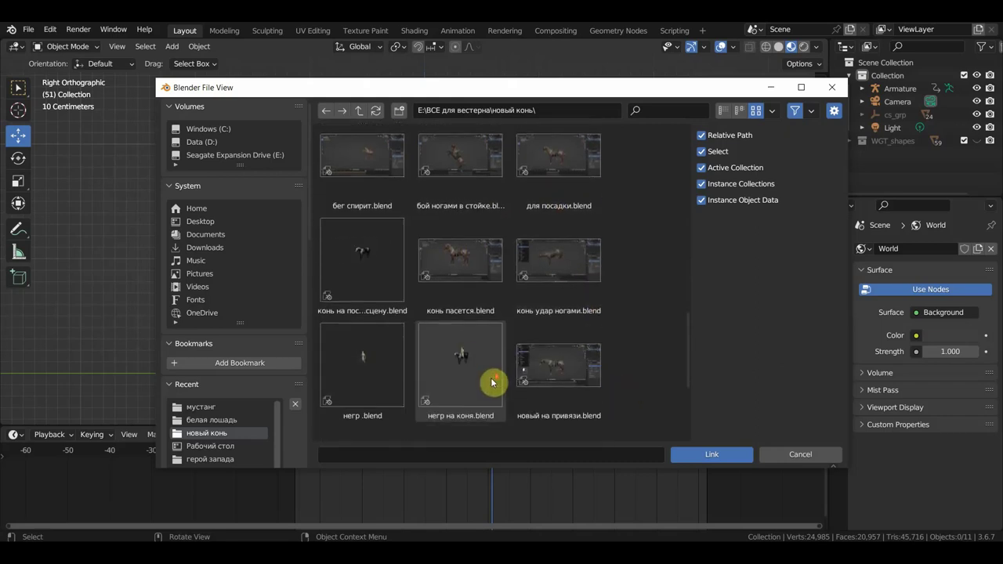
double_click(555, 390)
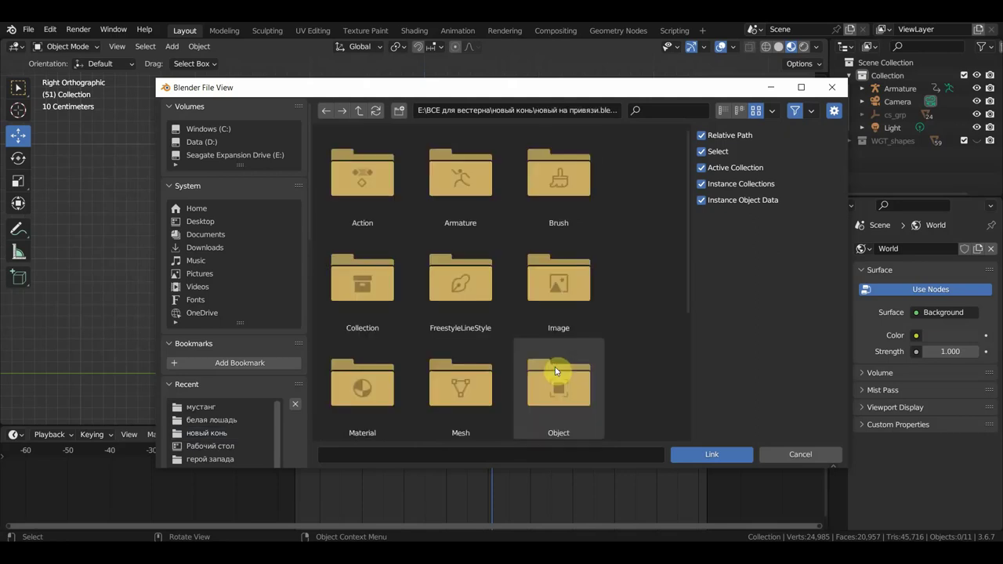
double_click(352, 300)
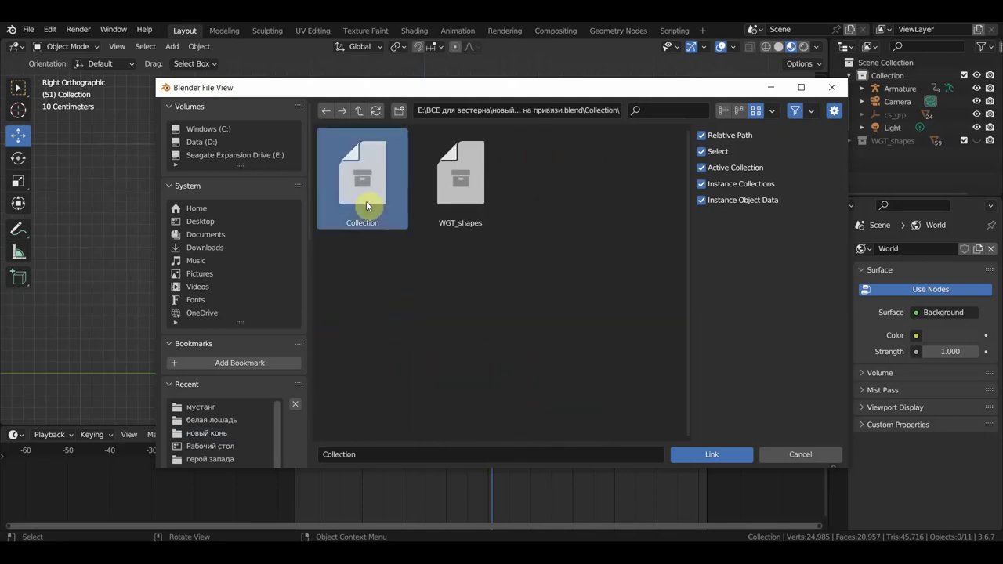
double_click(366, 200)
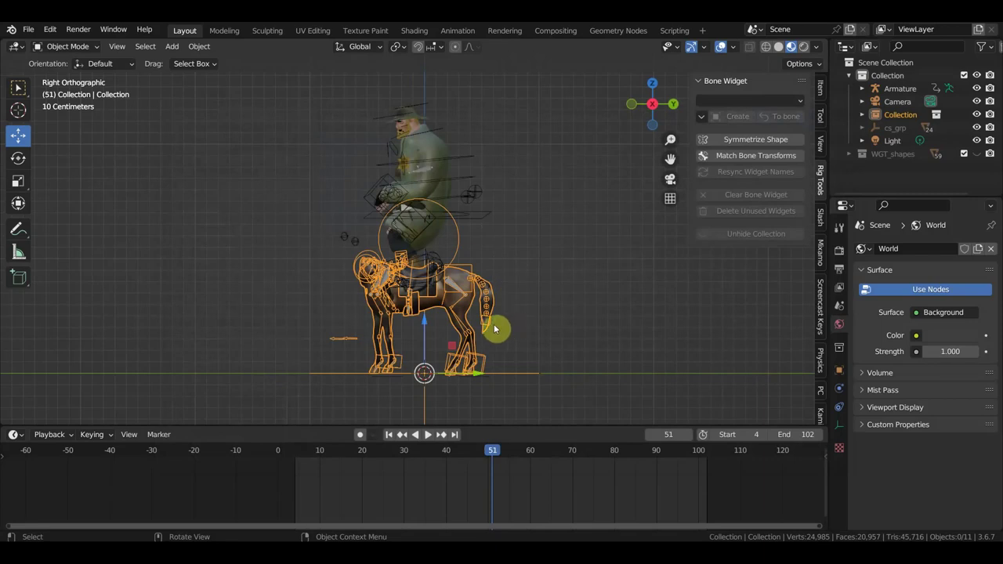
Scale the linked horse to 1.54 and orbit to check its placement.
key(s)
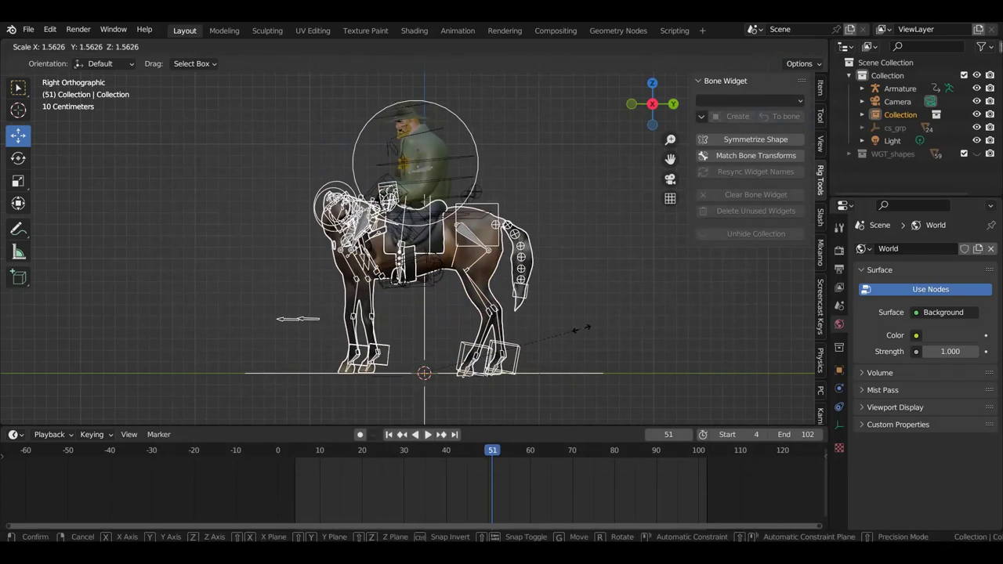
click(581, 333)
middle_drag(581, 333, 377, 352)
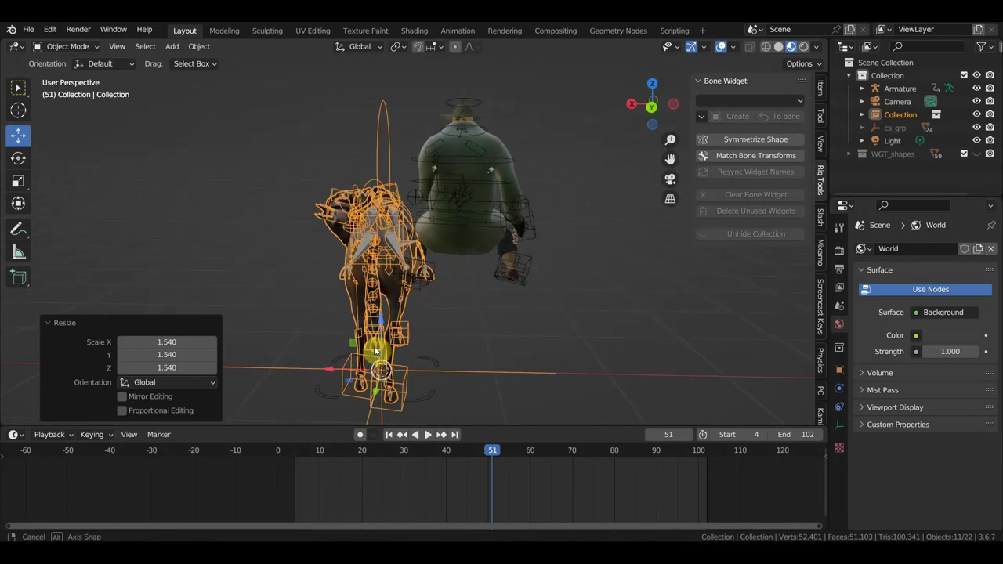
middle_drag(377, 351, 373, 345)
scroll(410, 316, down, 2)
middle_drag(410, 317, 420, 318)
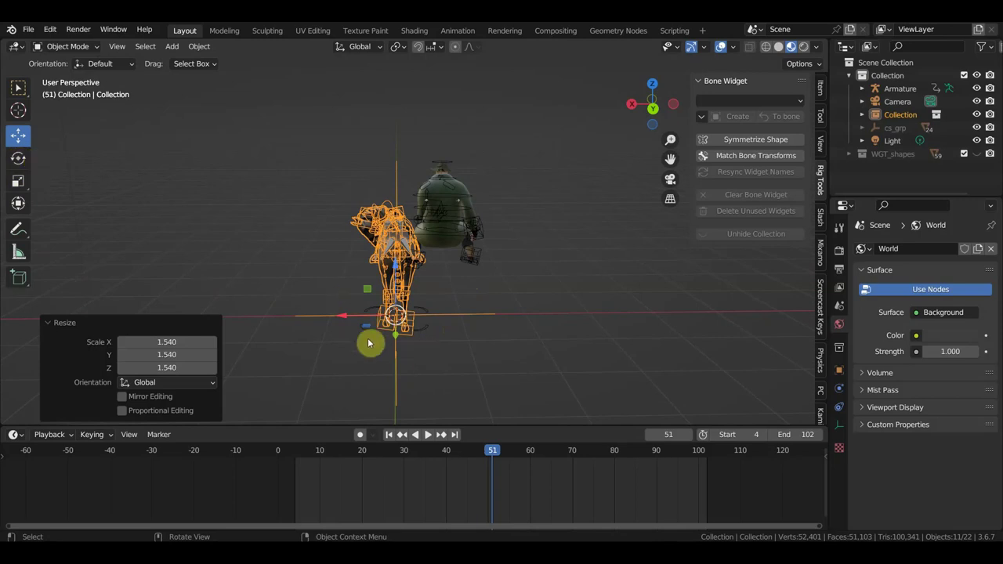
Slide the horse along X to line up with the rider, then play and settle on frame 25.
drag(343, 316, 392, 327)
middle_drag(410, 340, 541, 354)
key(KP_1)
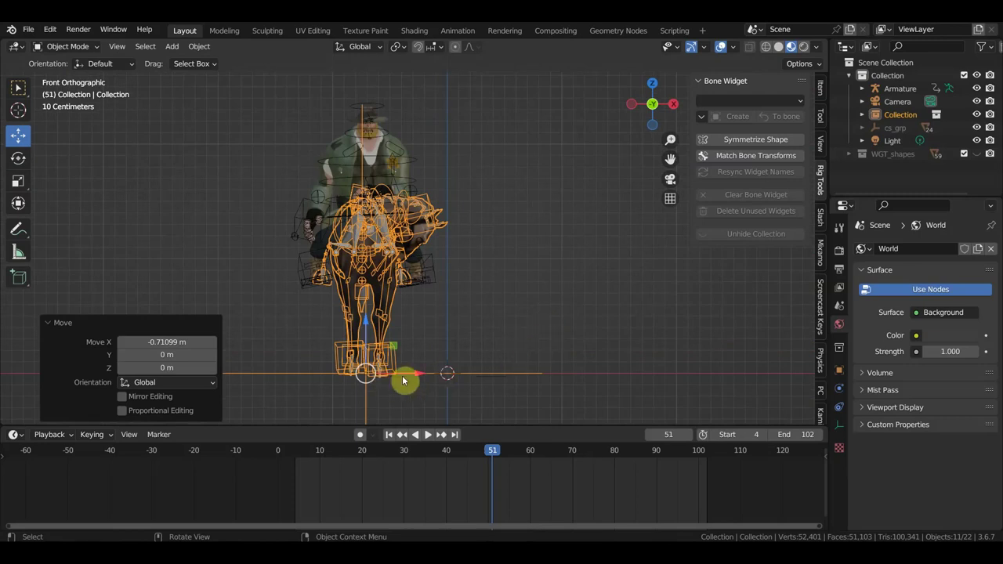
drag(413, 376, 410, 374)
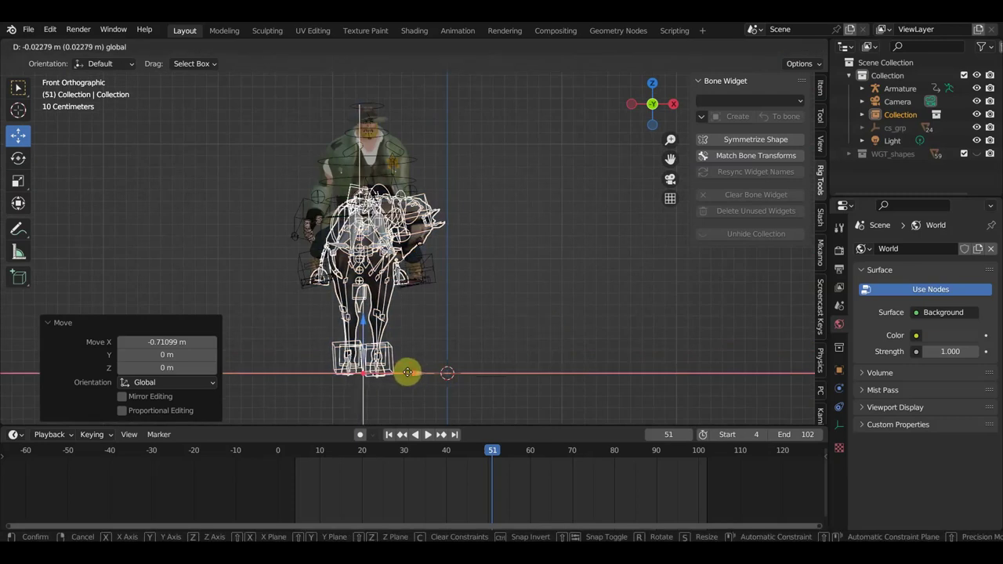
mouse_move(492, 340)
middle_down()
mouse_move(342, 353)
mouse_move(452, 319)
mouse_move(403, 317)
mouse_move(431, 321)
middle_up()
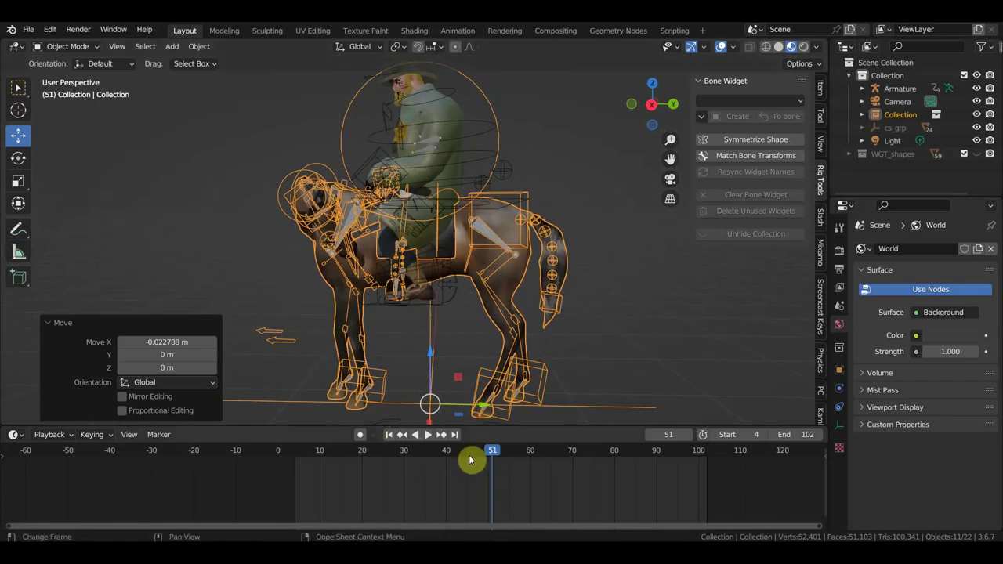
key(space)
mouse_move(517, 458)
mouse_down()
mouse_move(654, 475)
mouse_move(336, 463)
mouse_move(437, 463)
mouse_move(371, 468)
mouse_move(387, 468)
mouse_up()
mouse_move(414, 392)
middle_down()
mouse_move(558, 357)
mouse_move(384, 264)
mouse_move(369, 285)
mouse_move(410, 278)
mouse_move(286, 269)
middle_up()
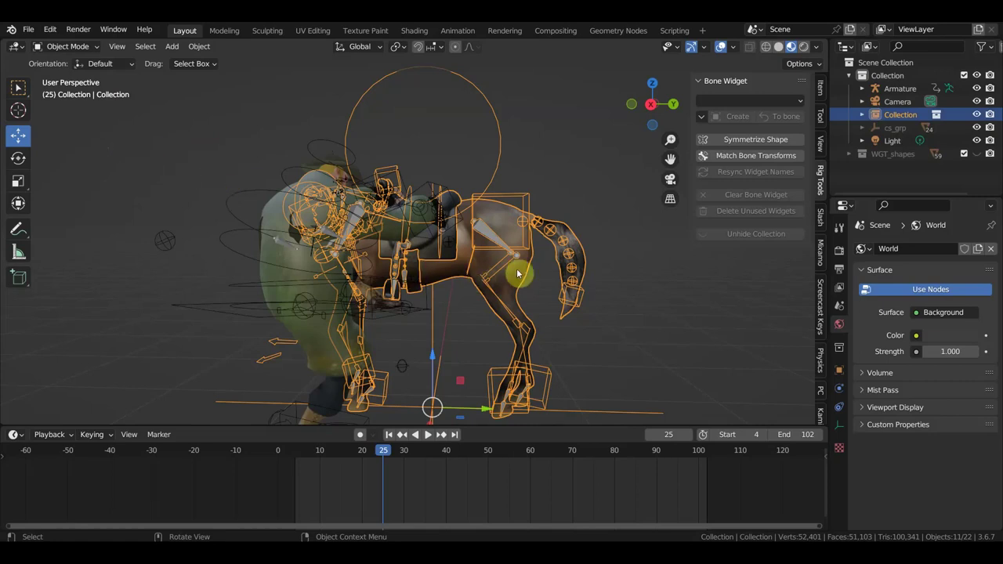
Delete the linked horse and reopen the Link browser in the новый конь folder.
key(Delete)
click(29, 30)
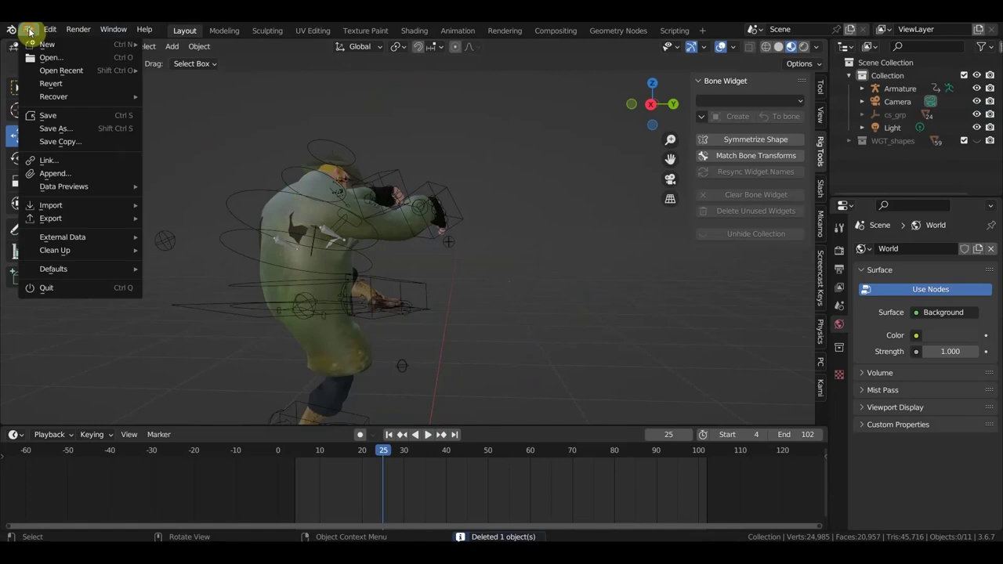
click(51, 160)
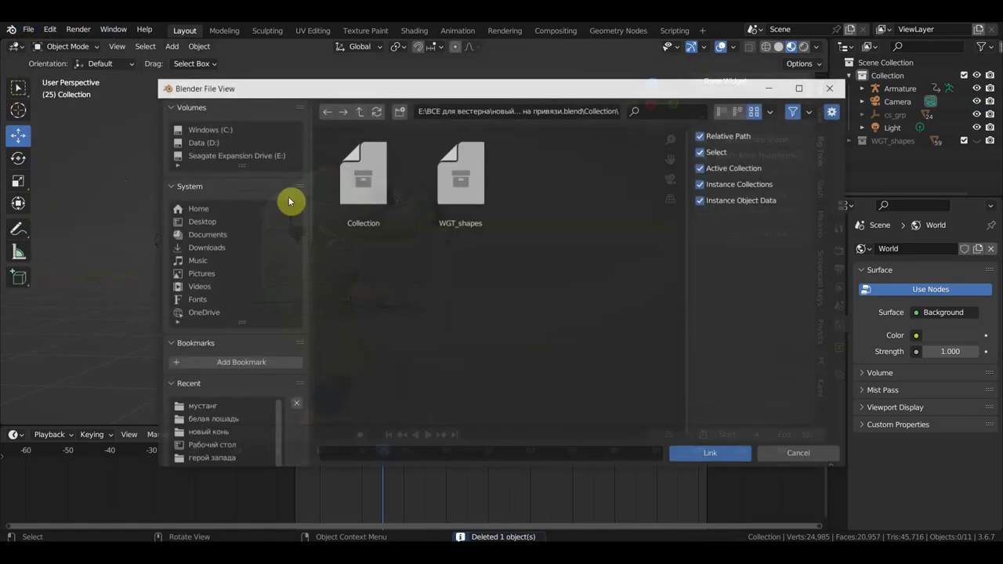
click(205, 221)
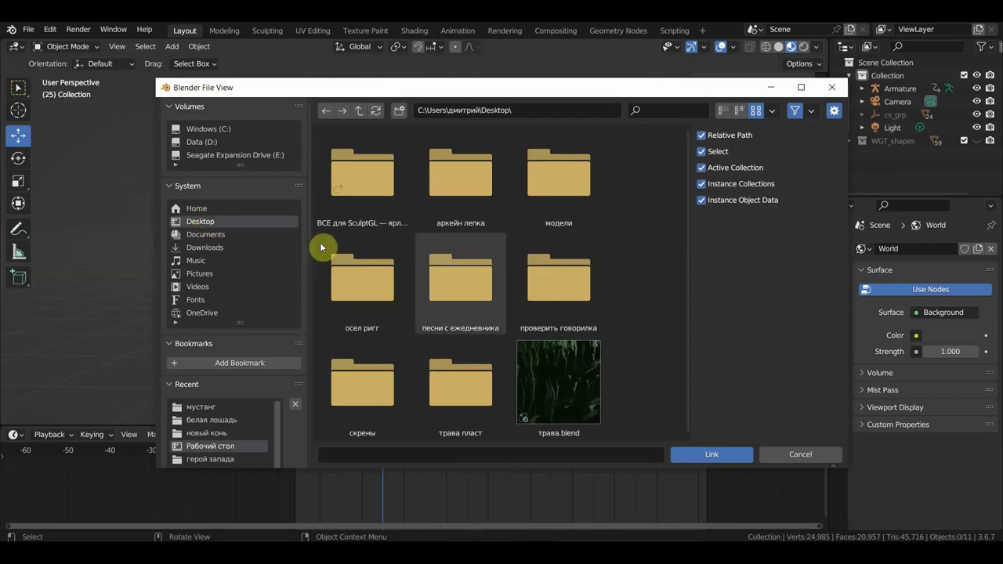
click(213, 436)
Link the Collection from новый на привязи.blend again.
scroll(439, 329, down, 2)
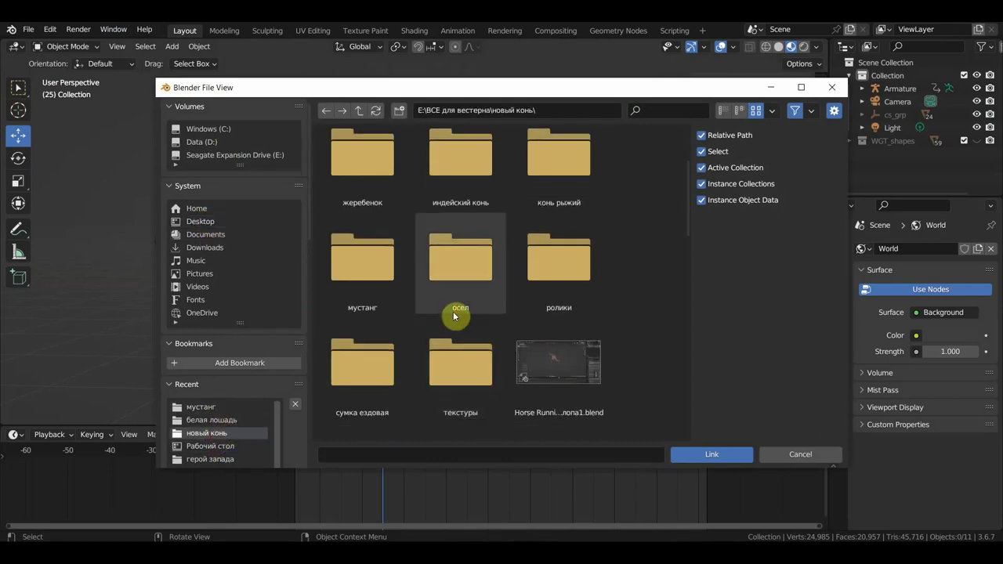
scroll(459, 303, down, 3)
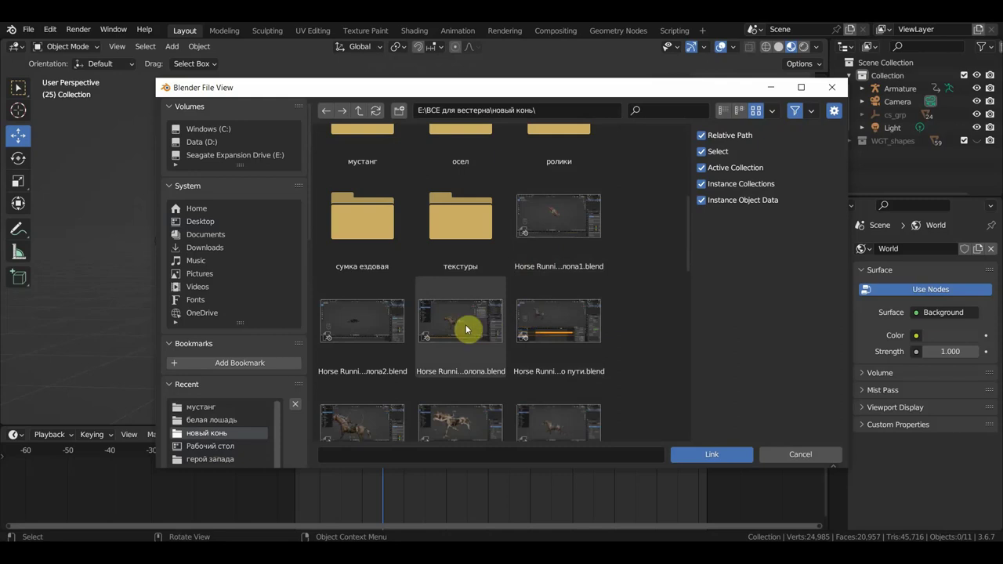
scroll(458, 329, down, 1)
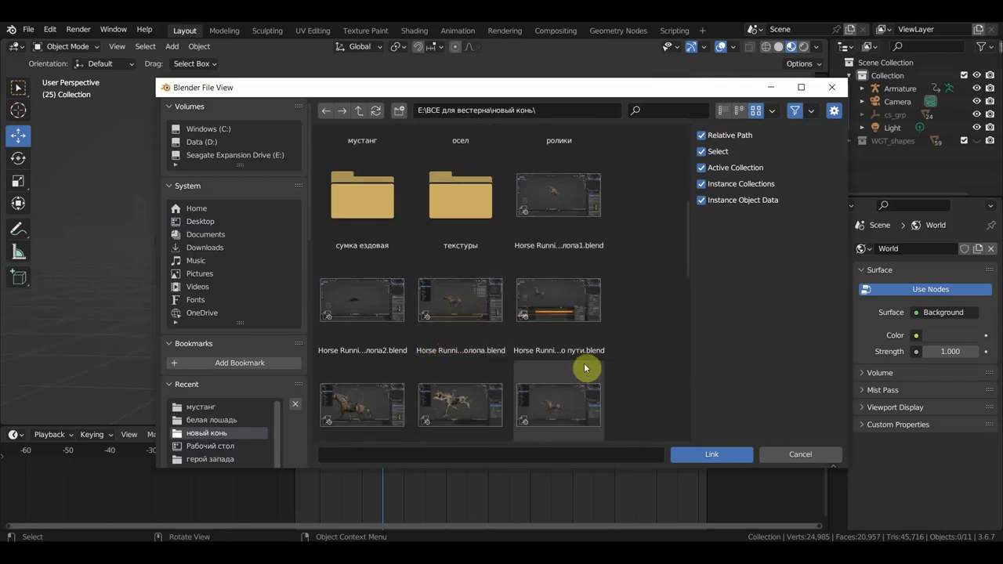
scroll(575, 356, down, 4)
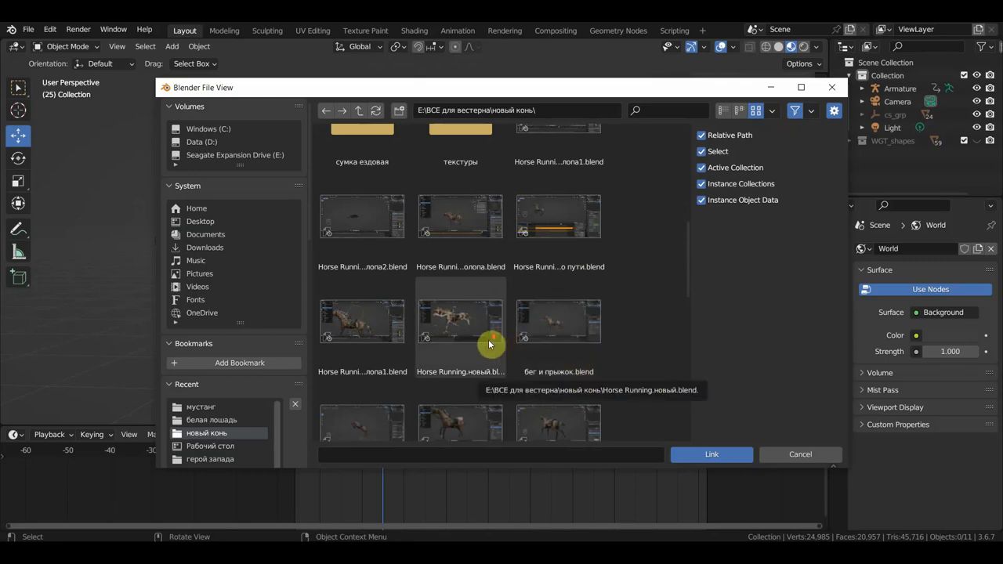
scroll(500, 342, down, 4)
scroll(493, 345, down, 4)
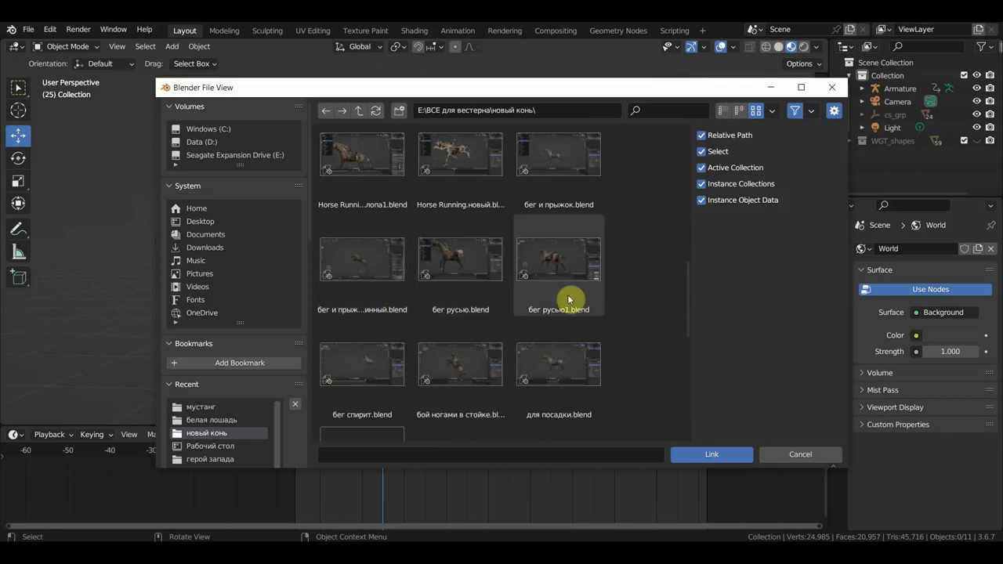
scroll(580, 300, down, 4)
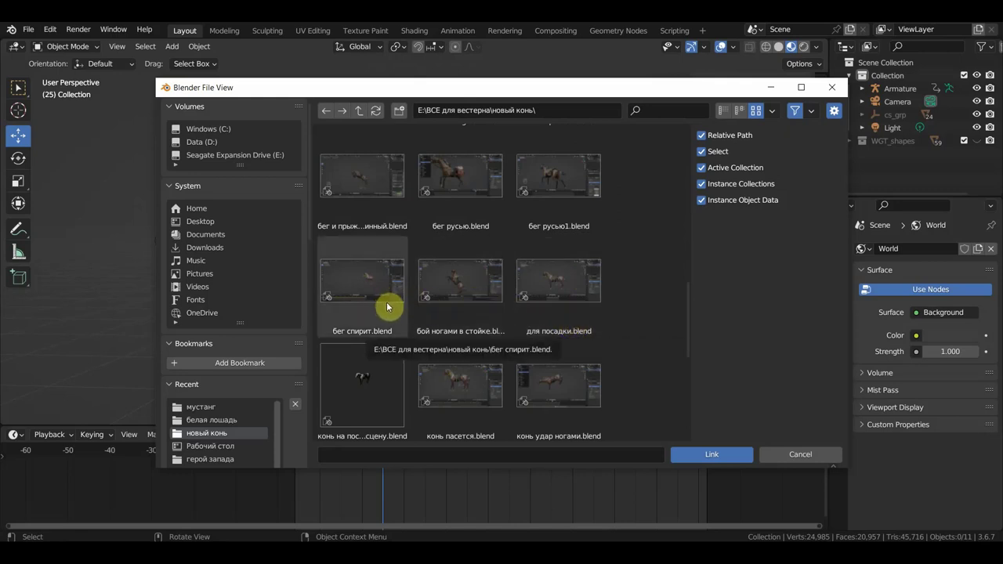
scroll(391, 303, down, 3)
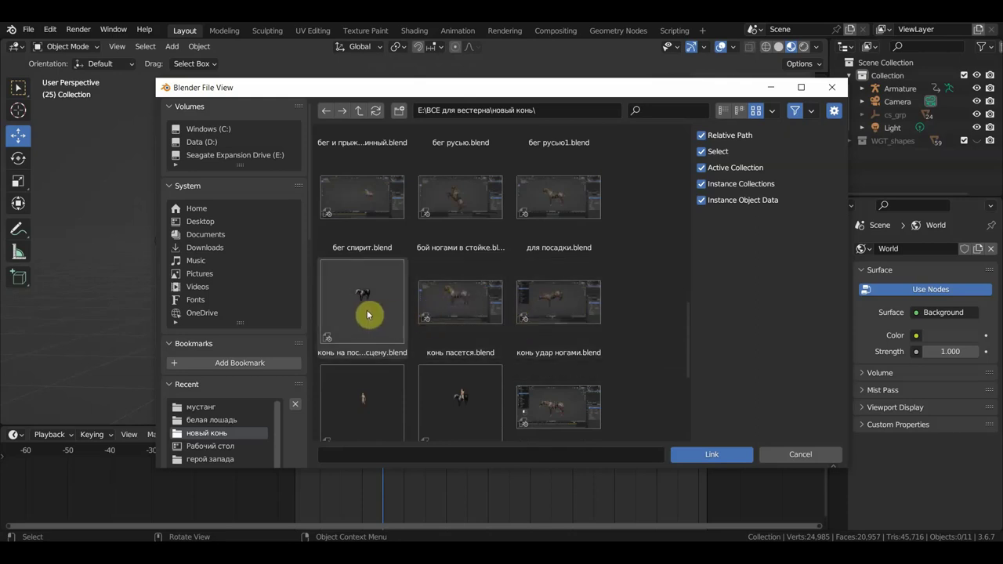
scroll(367, 313, down, 2)
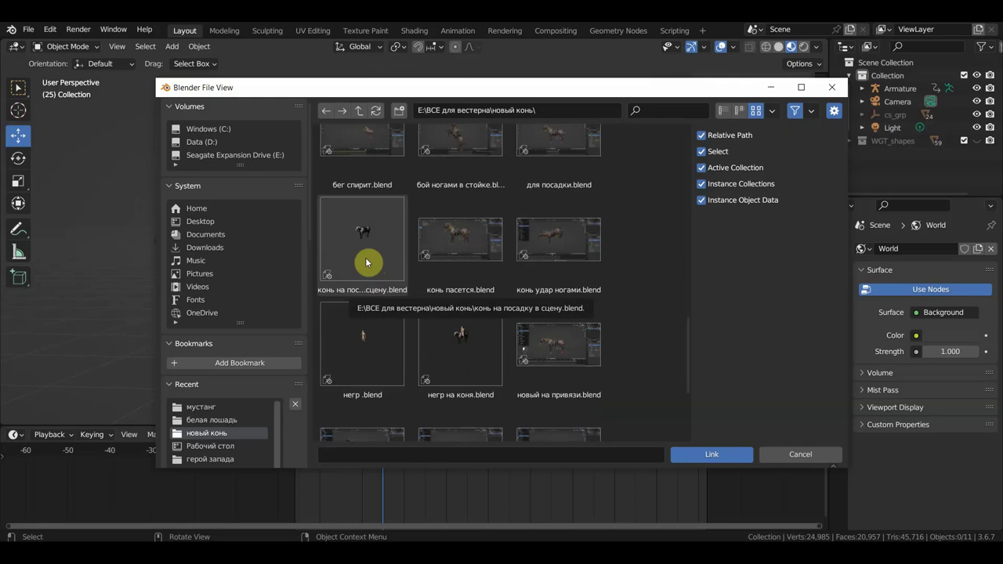
double_click(562, 352)
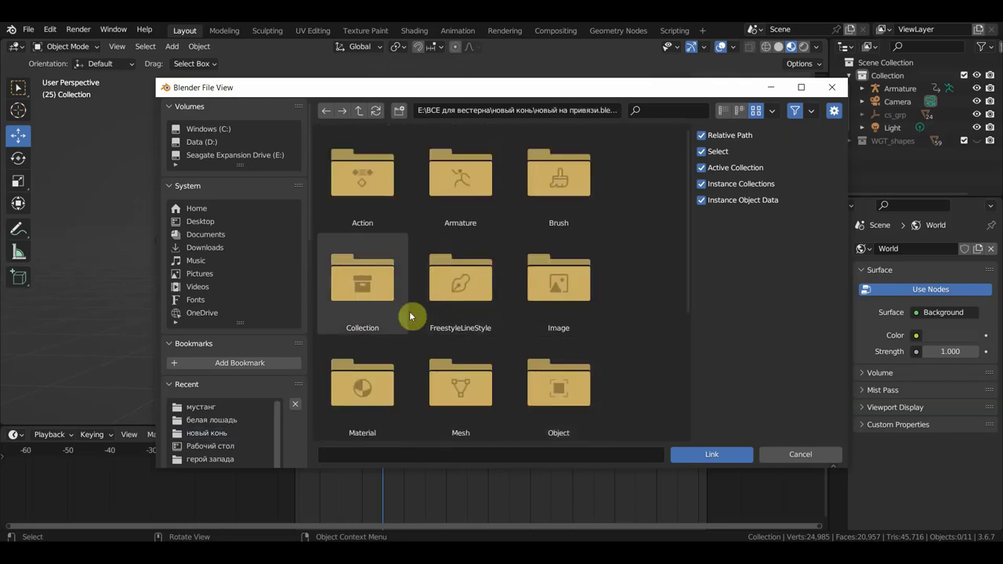
double_click(365, 295)
double_click(360, 208)
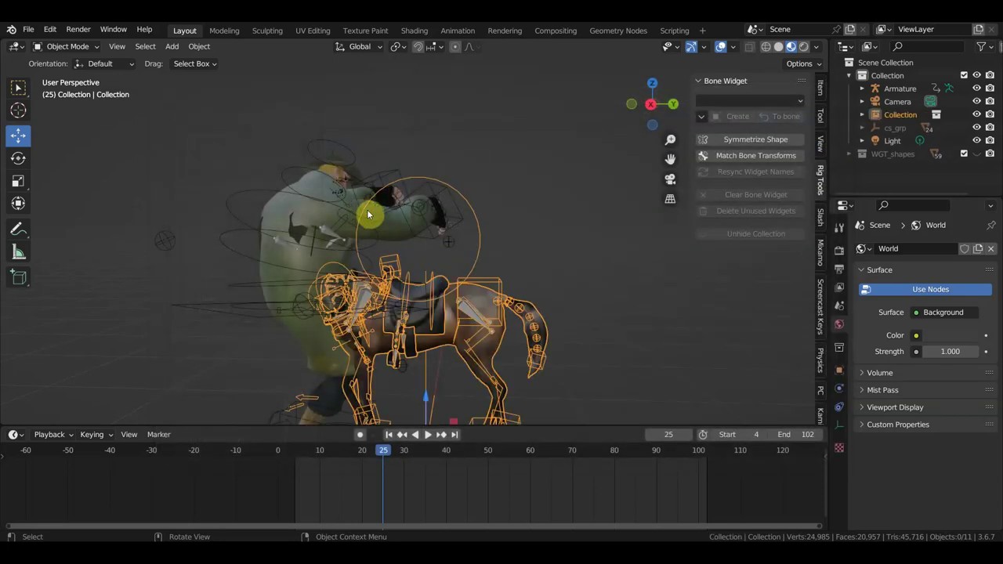
Delete the linked horse and open the Link browser in the recent новый конь folder.
key(Delete)
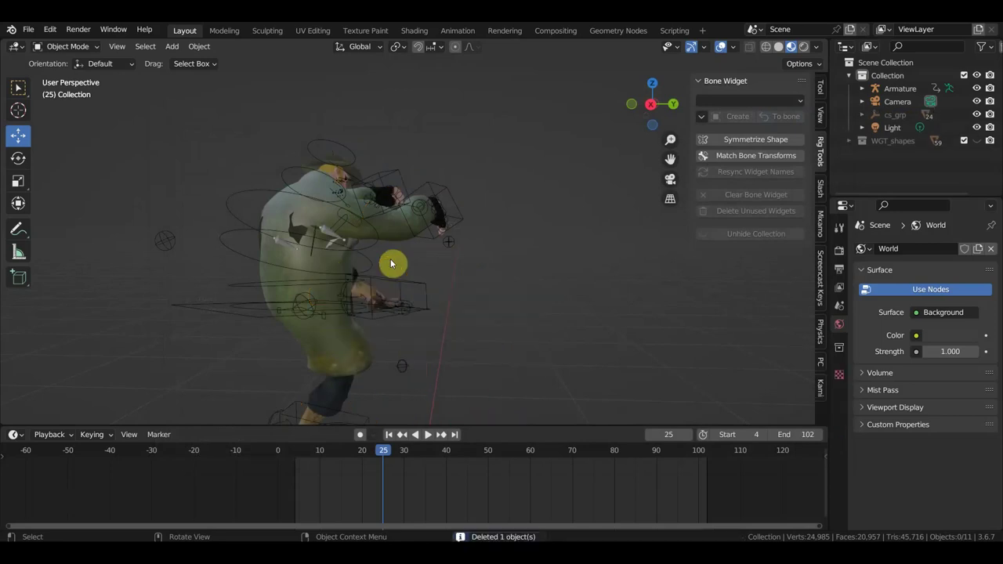
click(38, 32)
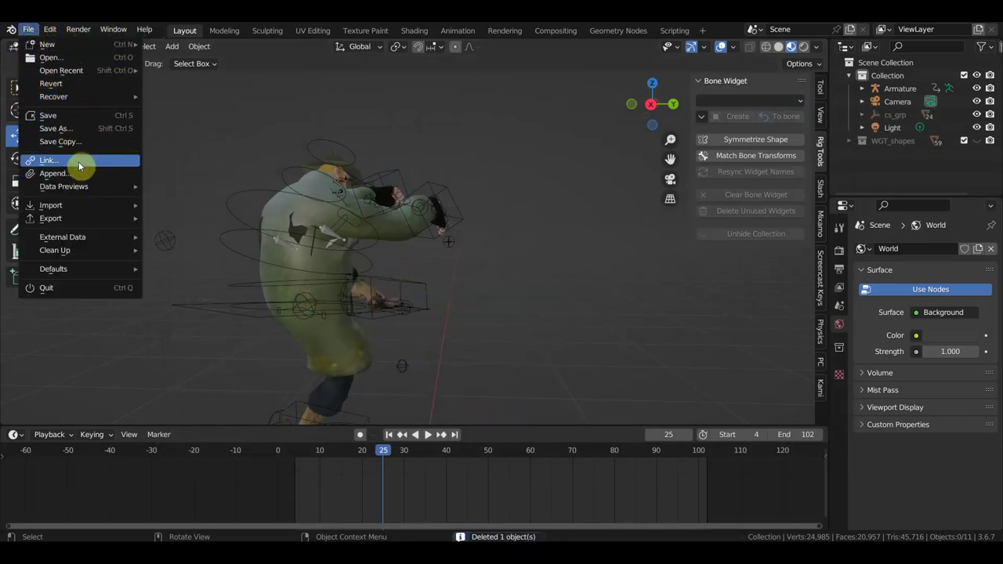
click(78, 161)
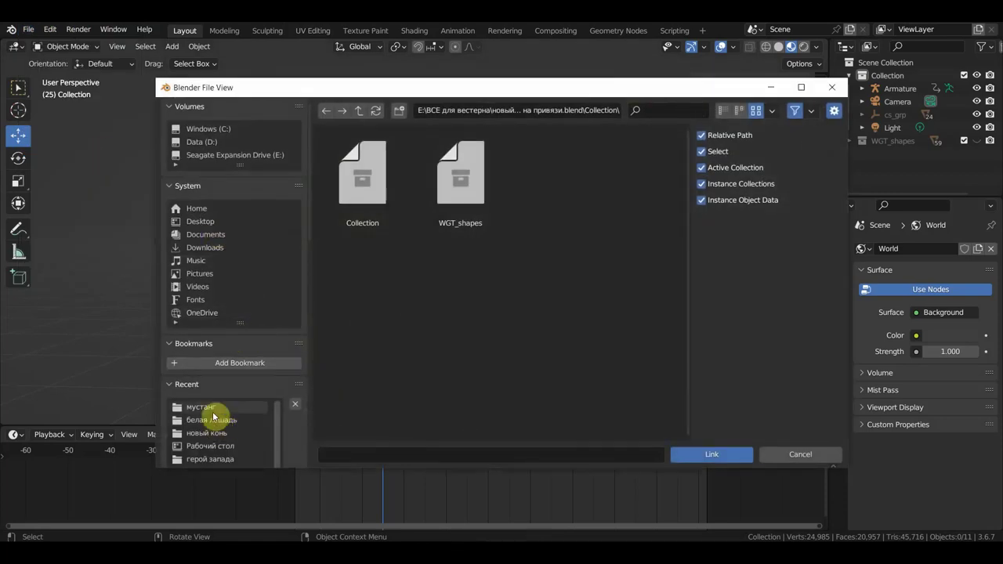
click(210, 435)
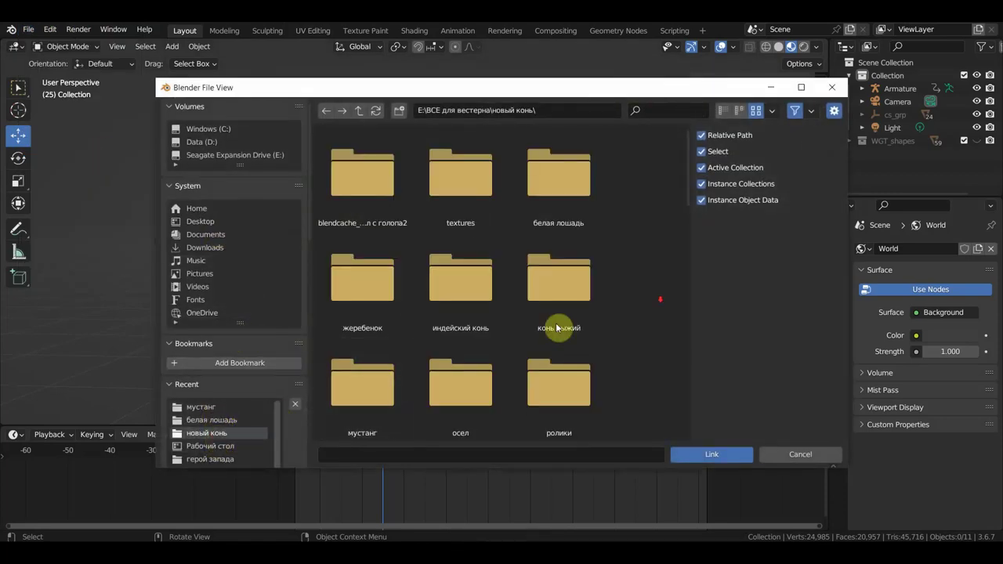
Link the Collection from для посадки.blend into the scene.
scroll(557, 327, down, 5)
scroll(557, 324, down, 3)
scroll(565, 305, down, 2)
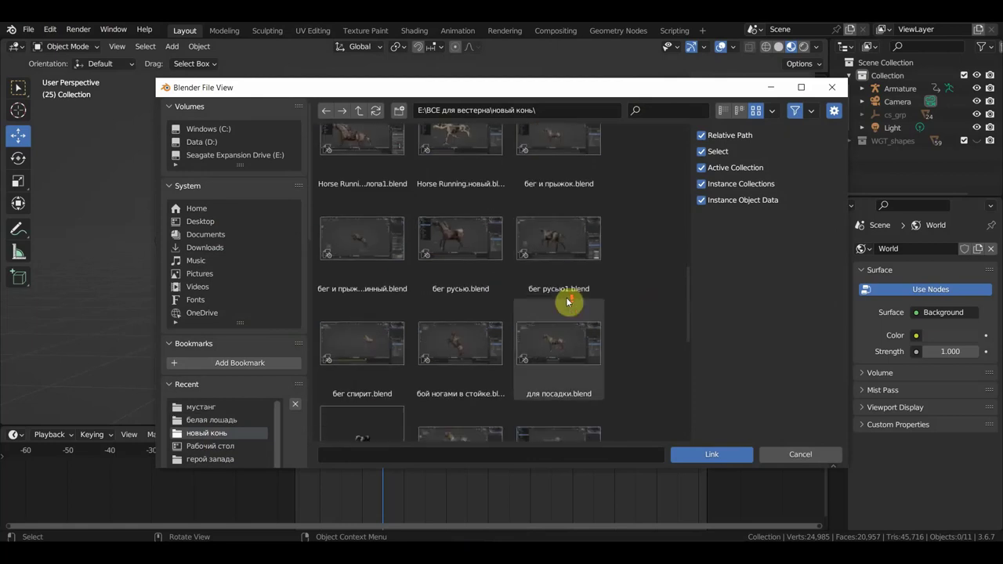
double_click(558, 352)
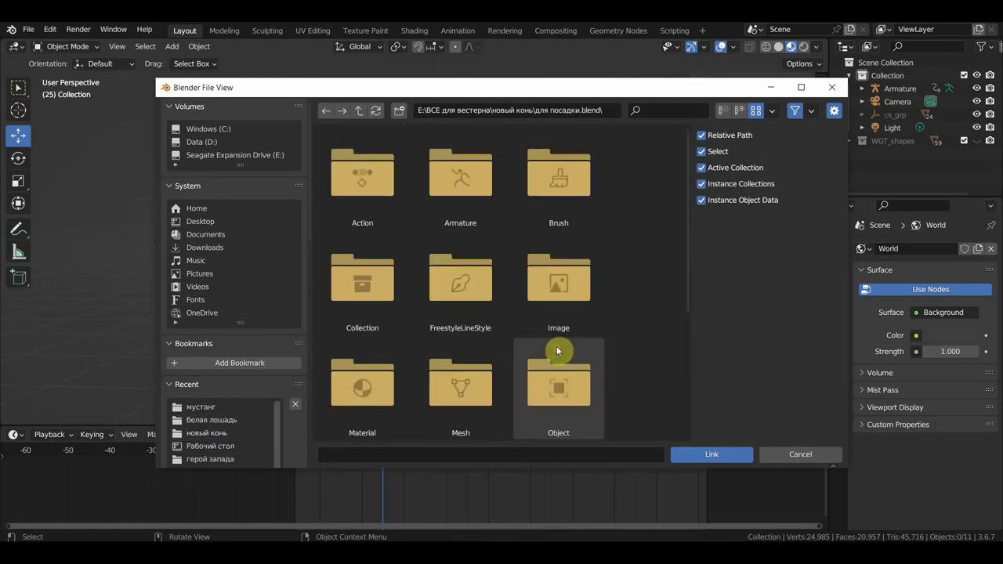
double_click(375, 306)
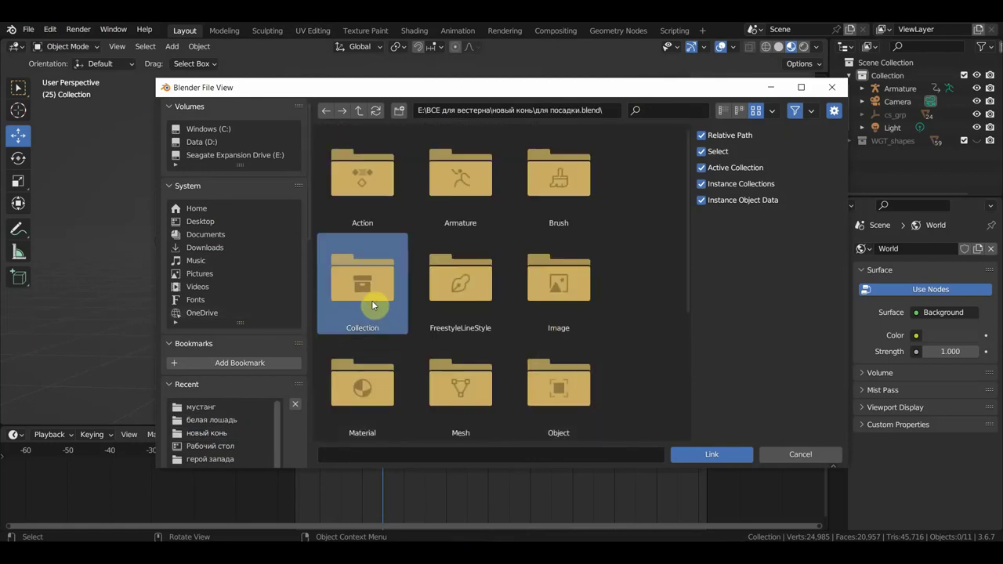
double_click(385, 188)
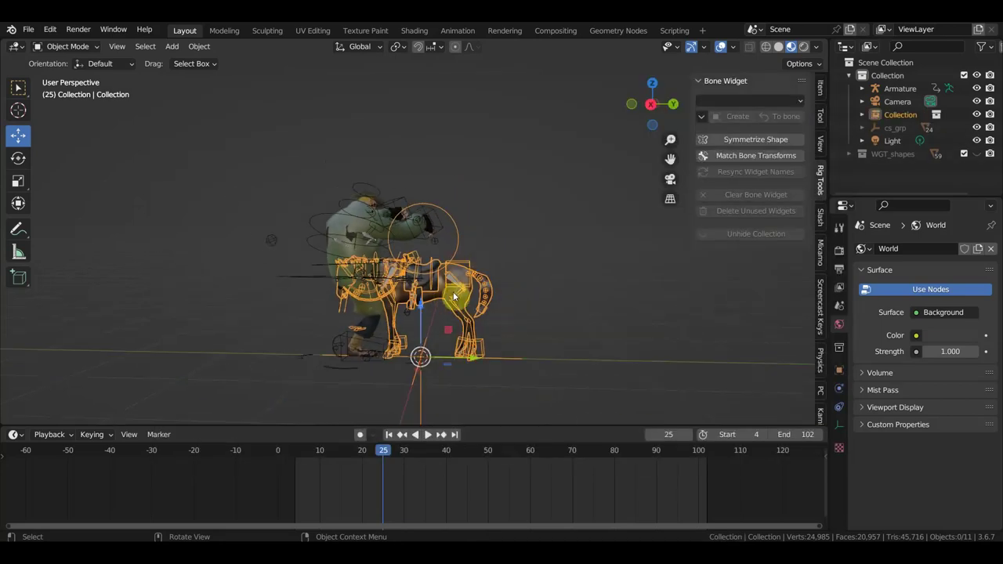
Scale up the linked horse and move it along X beside the rider.
key(s)
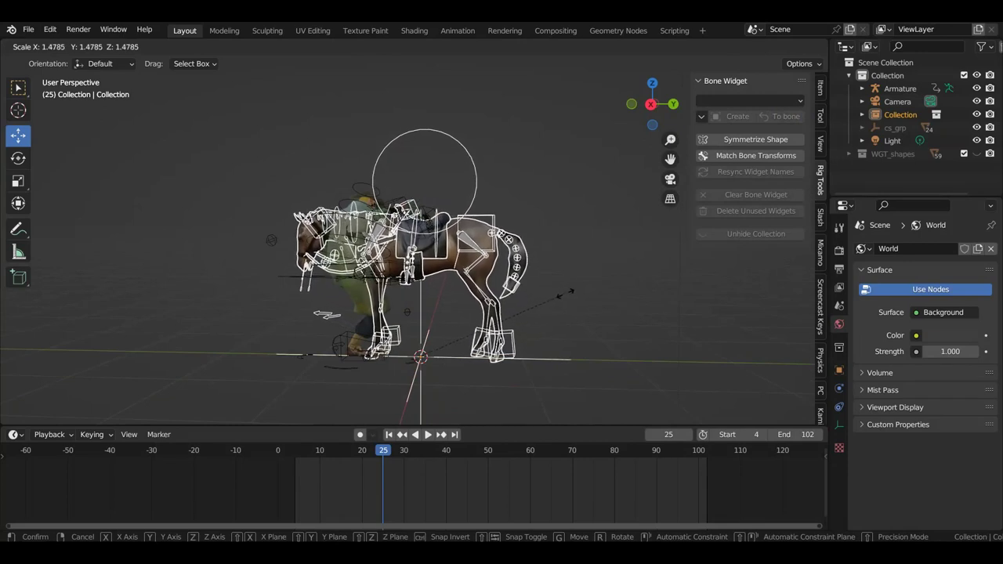
click(552, 297)
mouse_move(539, 305)
middle_down()
mouse_move(398, 345)
mouse_move(362, 327)
middle_up()
key(g)
key(x)
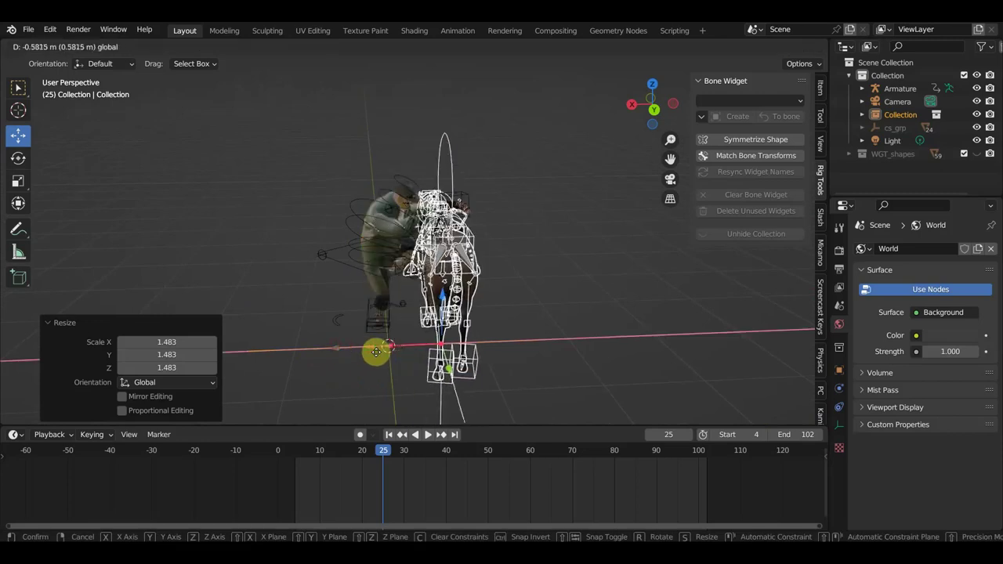
click(396, 353)
mouse_move(396, 353)
middle_down()
mouse_move(593, 374)
mouse_move(600, 342)
mouse_move(565, 315)
middle_up()
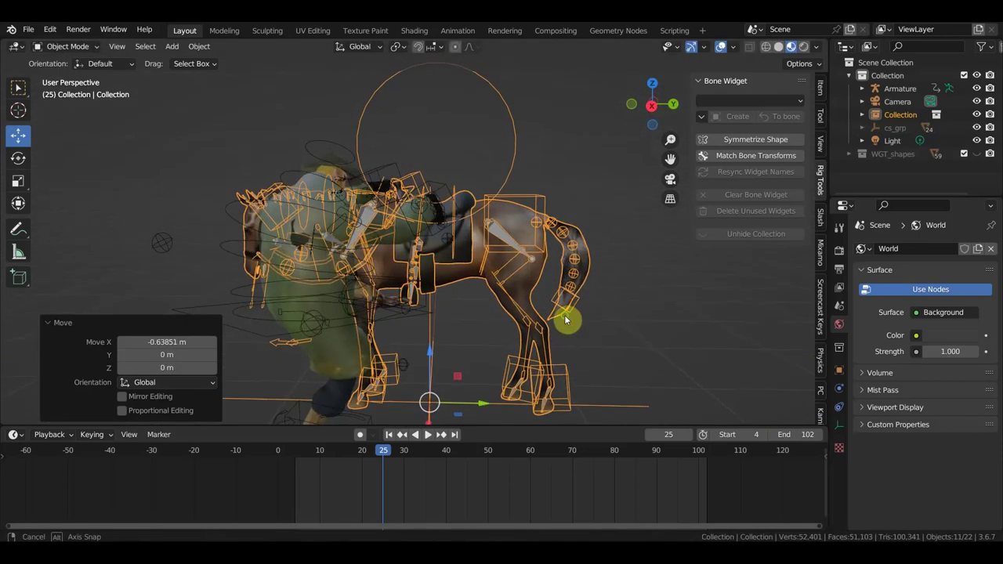
With overlays hidden, nudge the horse along Y and X under the rider.
click(721, 46)
scroll(571, 287, down, 2)
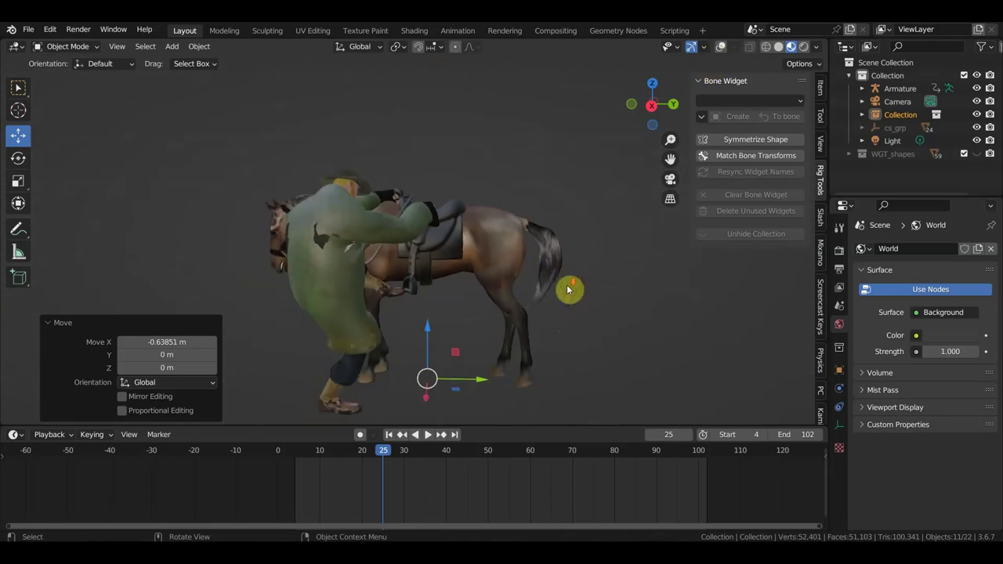
scroll(541, 317, down, 1)
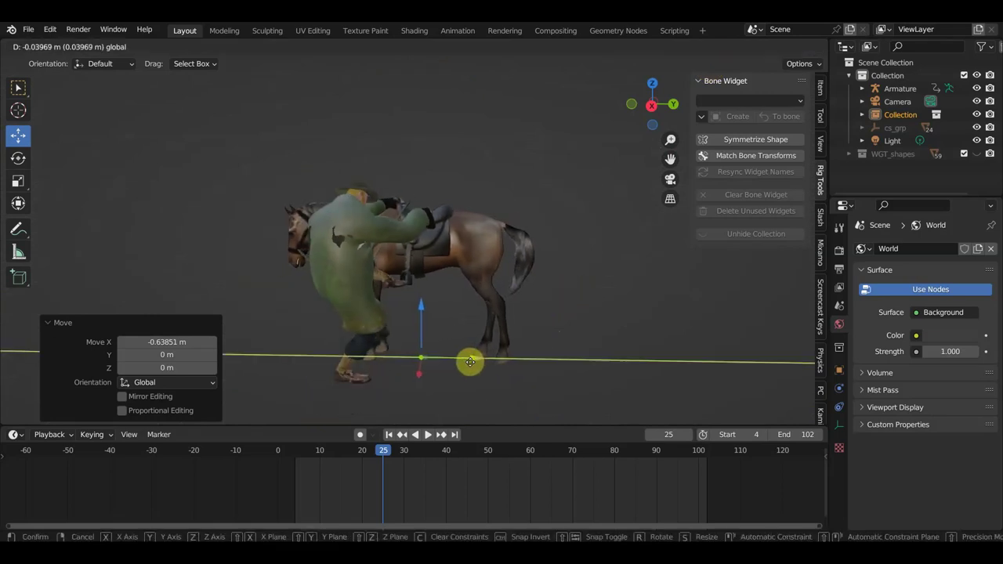
drag(478, 364, 468, 359)
middle_drag(510, 340, 359, 372)
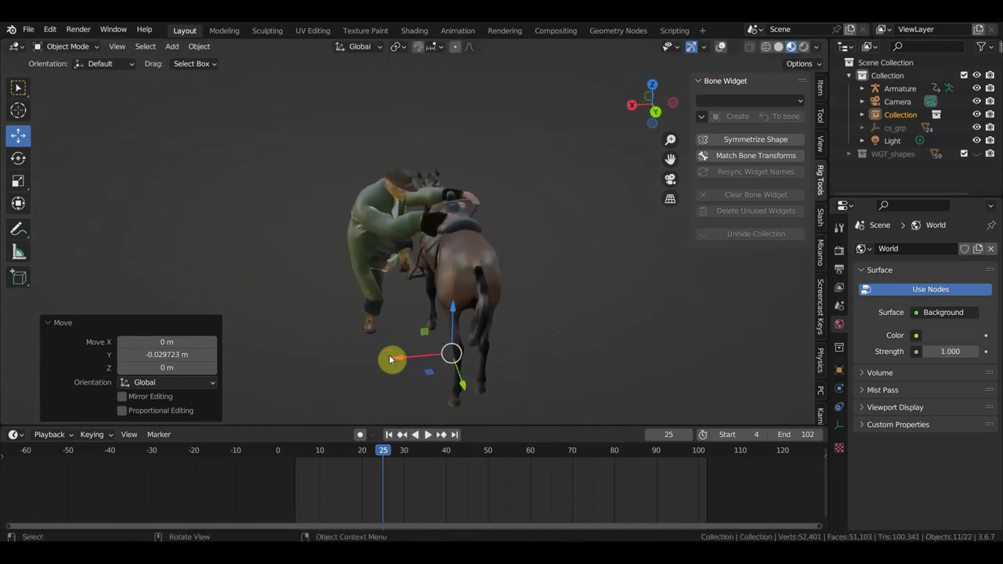
drag(391, 359, 401, 353)
mouse_move(401, 353)
middle_down()
mouse_move(519, 344)
mouse_move(566, 328)
middle_up()
drag(486, 356, 470, 352)
mouse_move(460, 336)
middle_down()
mouse_move(359, 345)
mouse_move(384, 332)
mouse_move(497, 316)
mouse_move(501, 305)
middle_up()
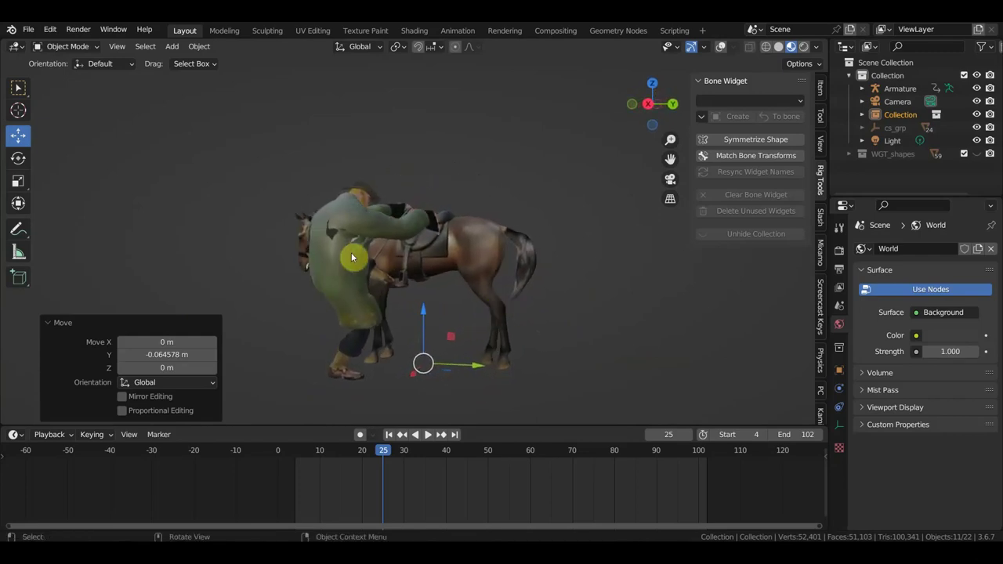
Try horse scales of 0.949 and 1.025 to fit the saddle.
key(s)
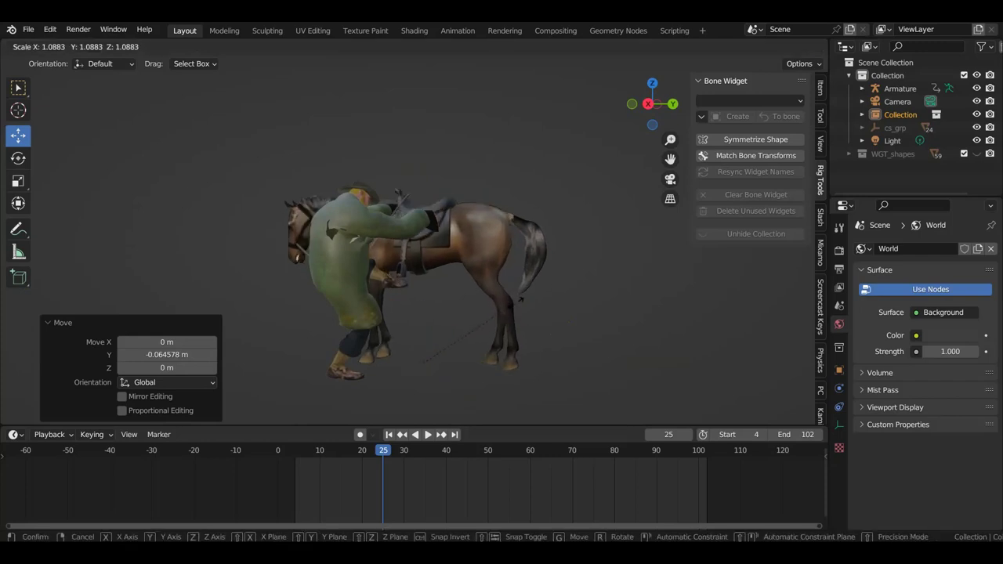
click(515, 303)
middle_drag(516, 303, 448, 325)
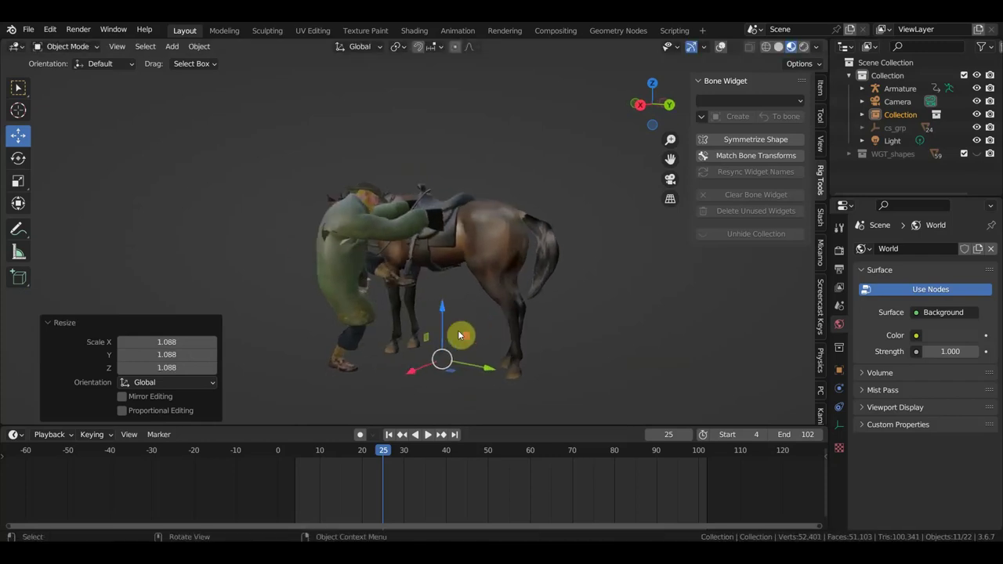
key(s)
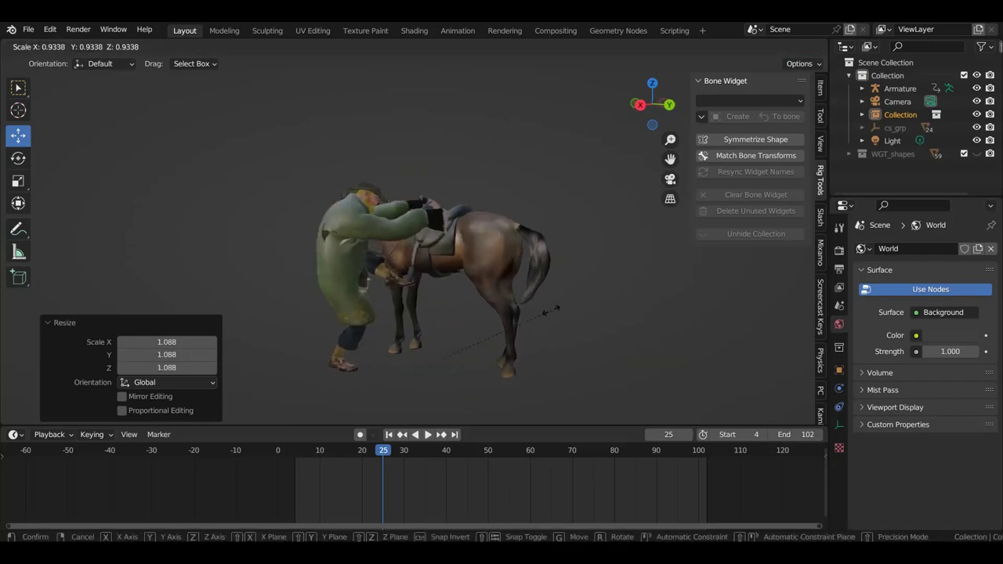
click(553, 310)
middle_drag(556, 313, 577, 318)
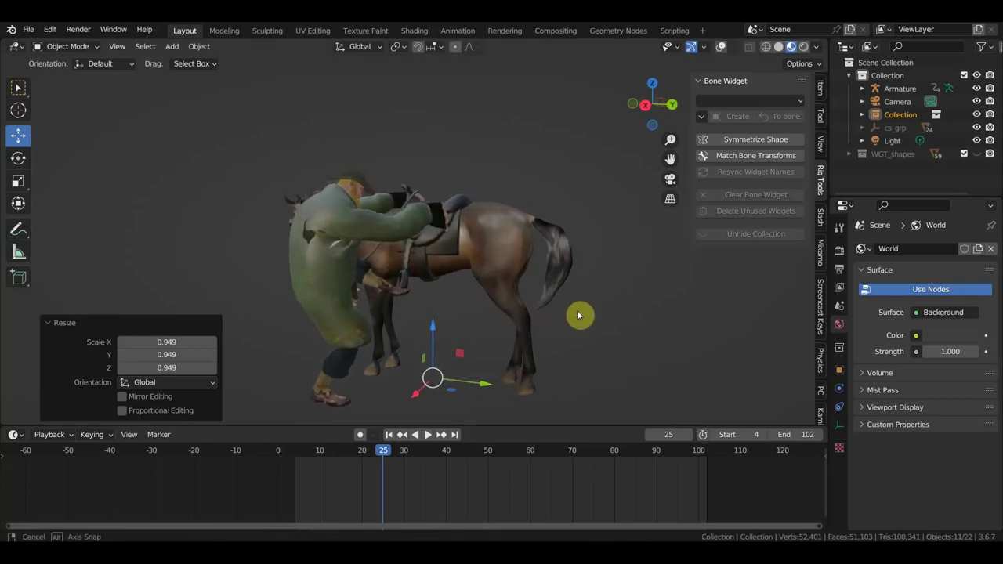
key(s)
click(594, 314)
mouse_move(593, 314)
middle_down()
mouse_move(513, 329)
mouse_move(478, 323)
mouse_move(636, 321)
mouse_move(614, 321)
middle_up()
Settle the horse scale at 1.102 after trying 0.930, then play the animation.
key(s)
click(563, 322)
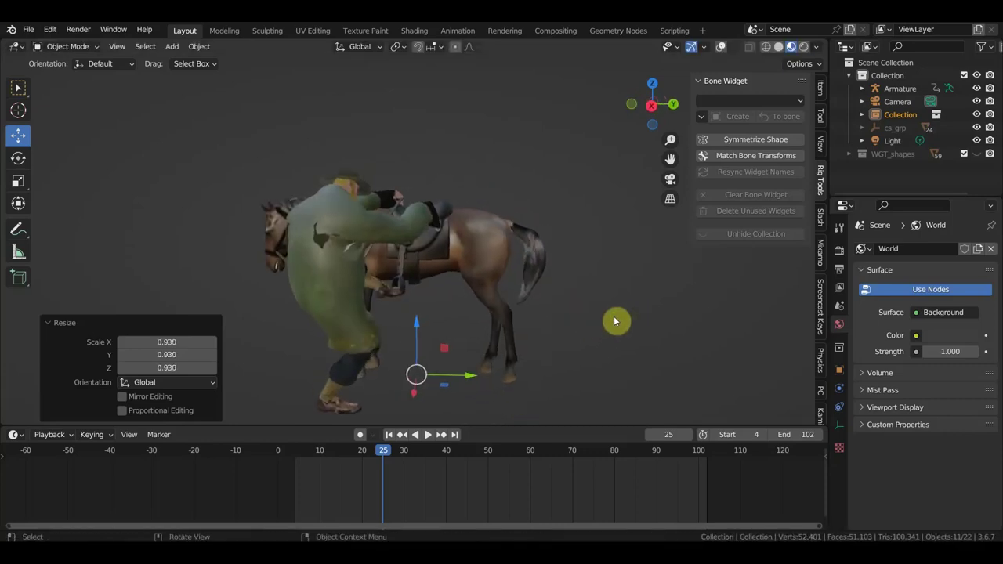
key(s)
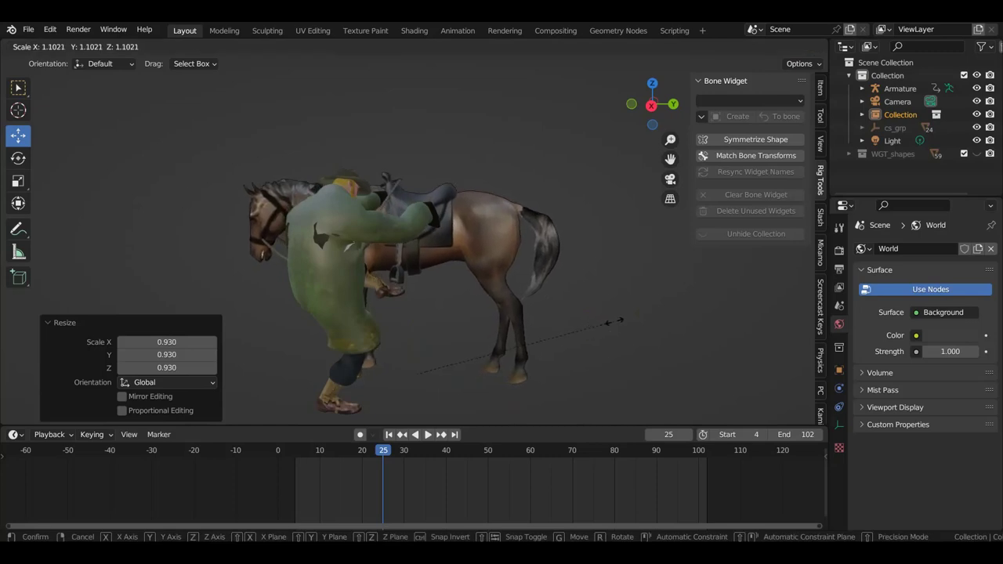
click(616, 323)
mouse_move(616, 327)
middle_down()
mouse_move(553, 320)
mouse_move(483, 332)
mouse_move(506, 327)
mouse_move(503, 361)
middle_up()
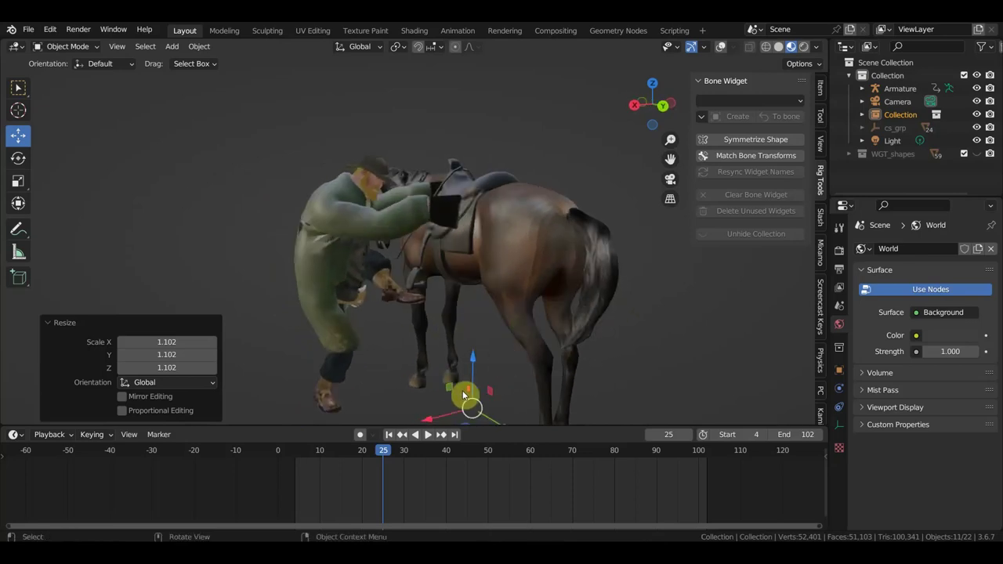
scroll(503, 361, down, 4)
key(space)
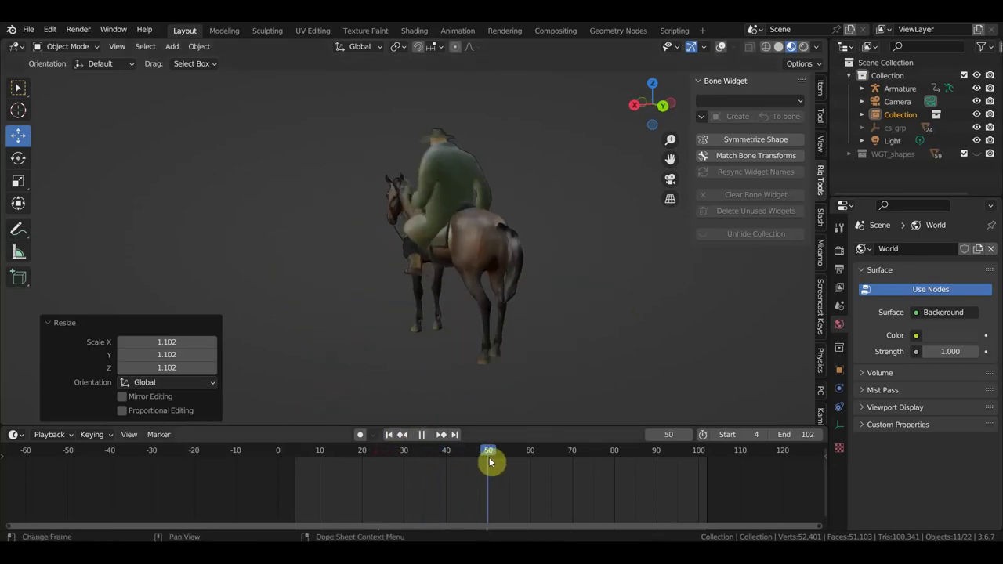
Stop playback, orbit to a side view, scrub the mounting animation and replay it.
key(space)
mouse_move(564, 407)
middle_down()
mouse_move(619, 363)
mouse_move(703, 363)
mouse_move(656, 363)
middle_up()
mouse_move(533, 452)
mouse_down()
mouse_move(696, 462)
mouse_move(374, 447)
mouse_move(267, 421)
mouse_move(403, 432)
mouse_move(527, 426)
mouse_up()
key(space)
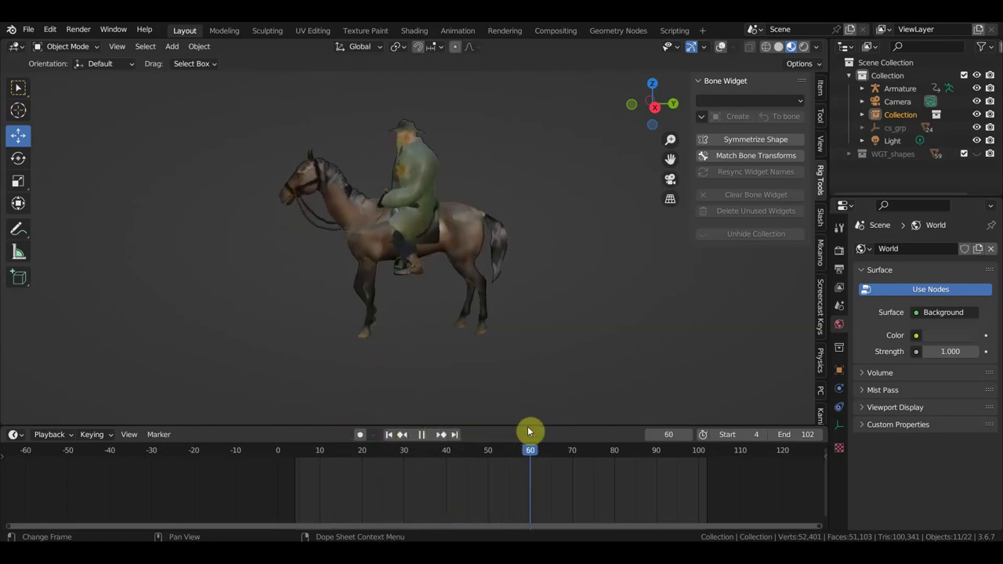
Scrub from frame 44 through 82 to the end, checking the seated rider, then switch to the right orthographic view.
middle_drag(508, 344, 647, 347)
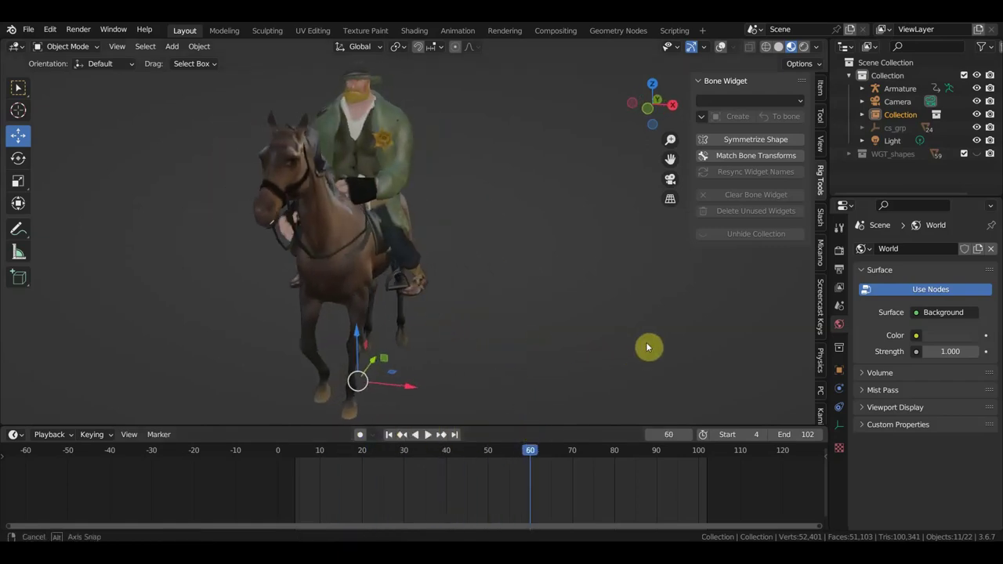
mouse_move(476, 241)
middle_down()
mouse_move(298, 240)
mouse_move(336, 217)
mouse_move(350, 223)
mouse_move(315, 211)
middle_up()
mouse_move(532, 448)
mouse_down()
mouse_move(493, 457)
mouse_move(366, 437)
mouse_move(622, 441)
mouse_up()
middle_drag(615, 384, 505, 350)
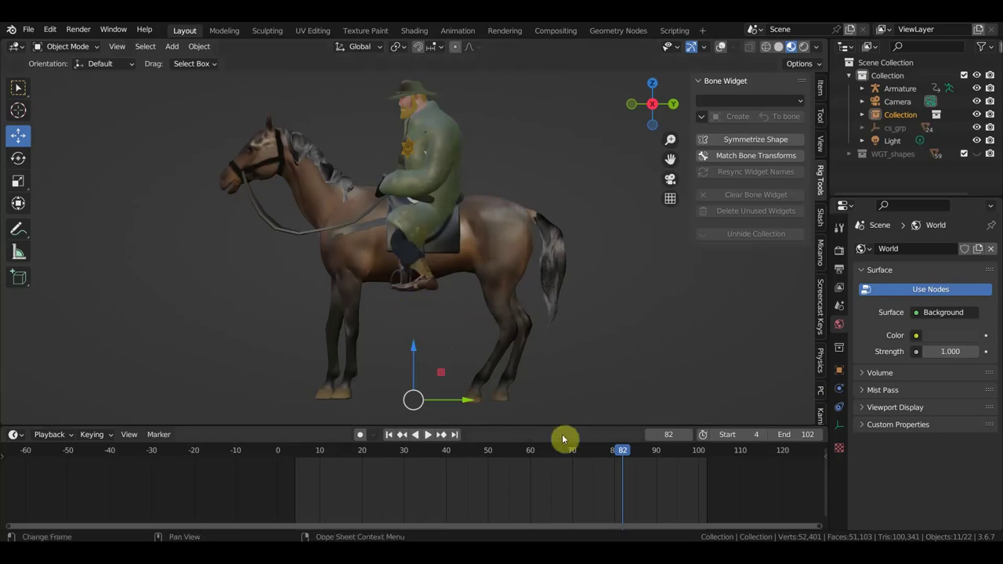
mouse_move(620, 459)
mouse_down()
mouse_move(757, 477)
mouse_move(329, 463)
mouse_move(661, 476)
mouse_move(574, 475)
mouse_up()
key(KP_3)
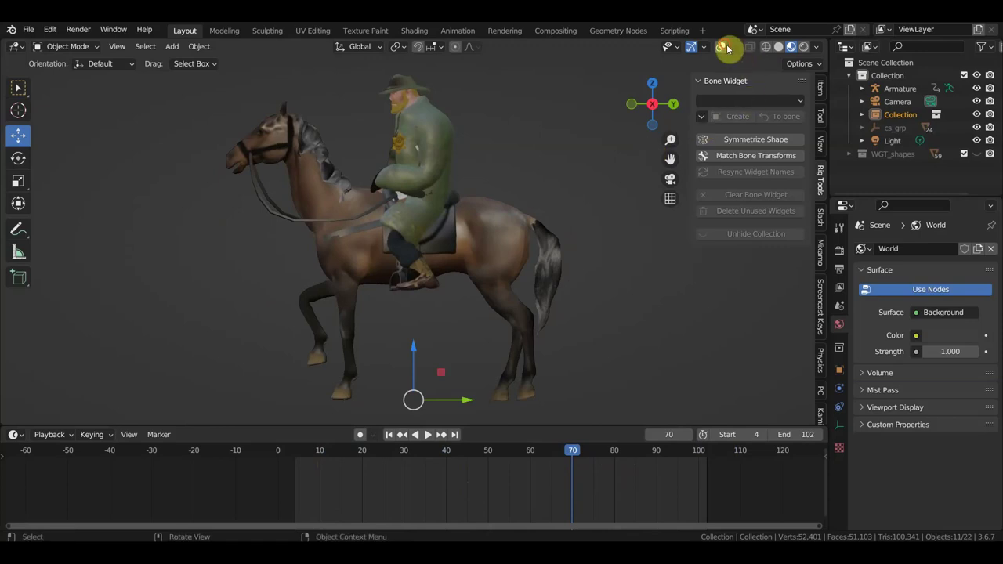
Show the bone overlays, select the rider's Armature and switch to Pose Mode.
click(721, 46)
click(472, 140)
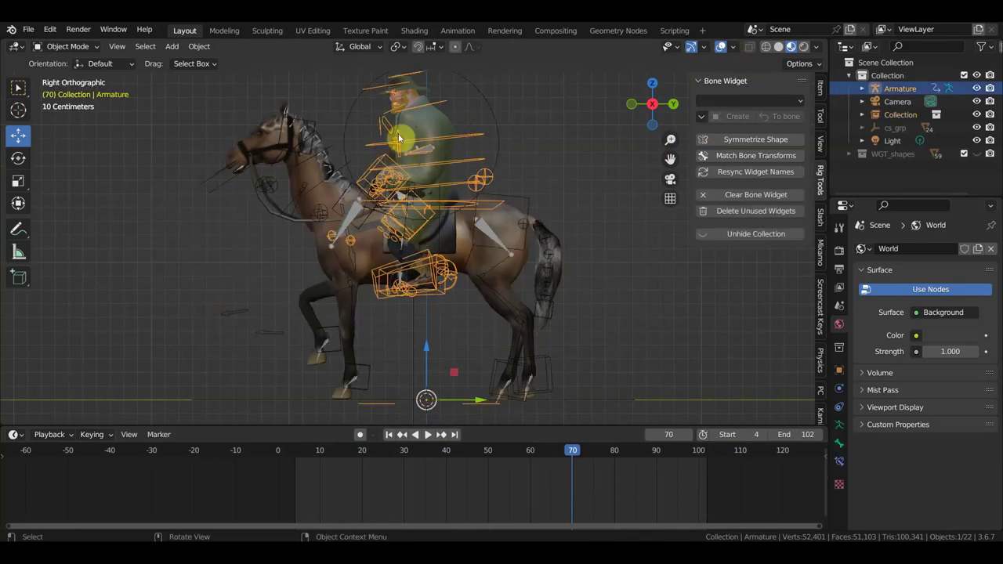
click(68, 46)
click(63, 89)
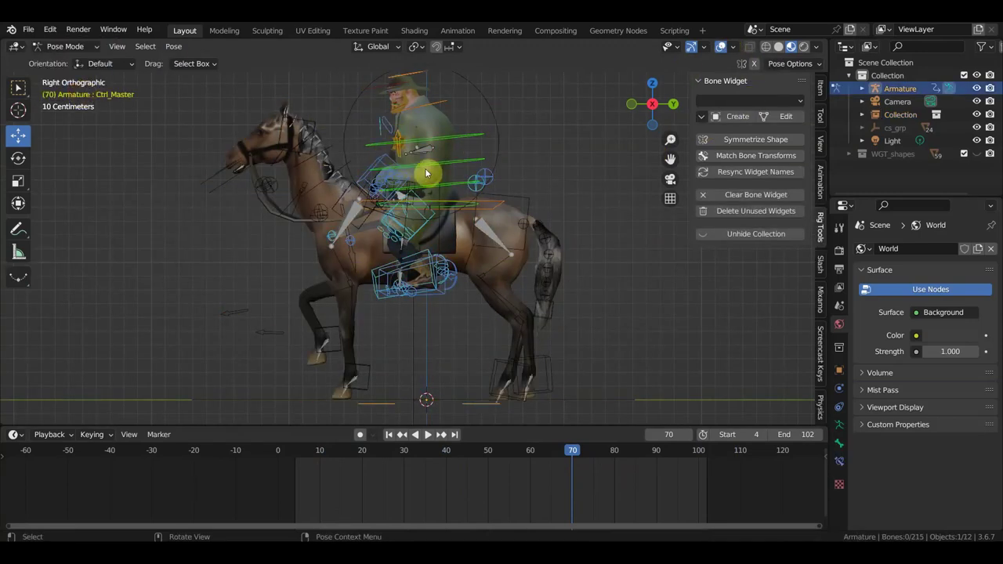
Select Ctrl_Hand_IK_Left and scrub the timeline to frame 23, before mounting.
click(616, 453)
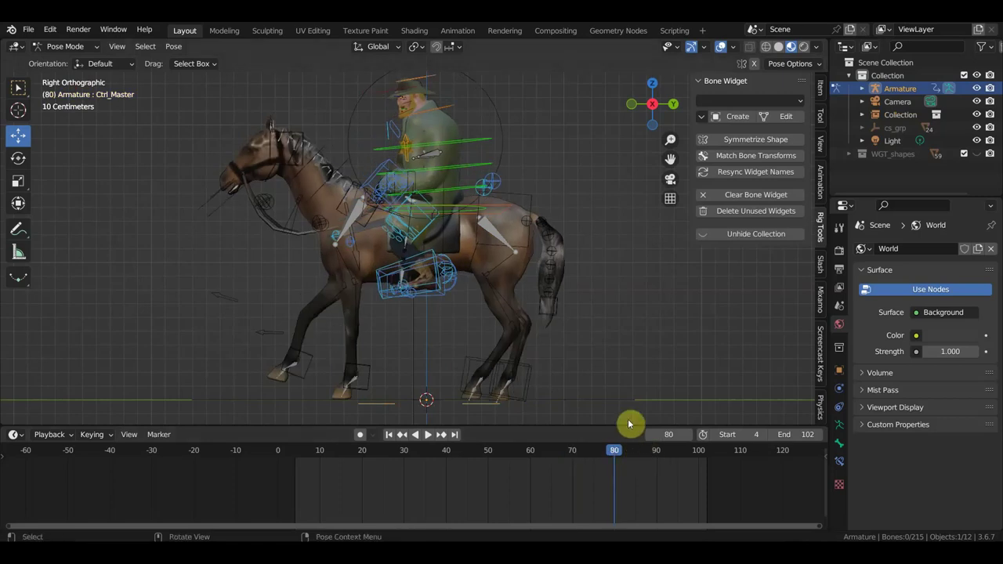
click(401, 456)
middle_drag(511, 392, 355, 399)
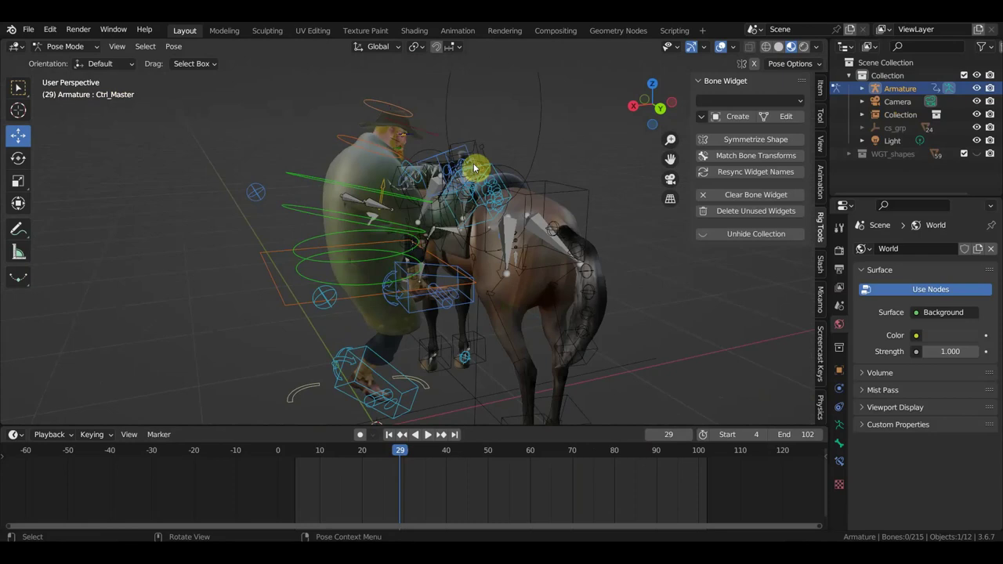
click(458, 152)
middle_drag(488, 170, 691, 138)
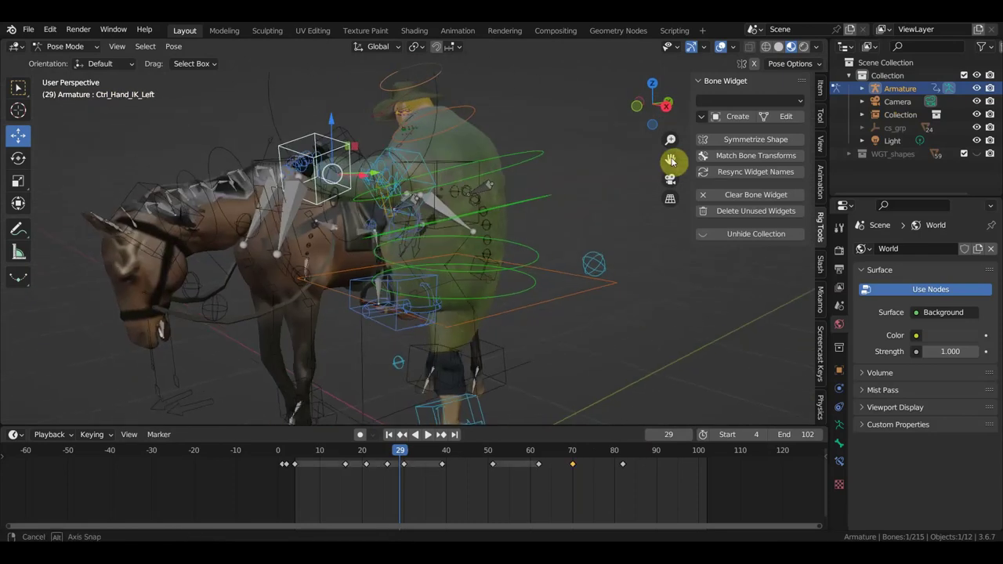
click(725, 47)
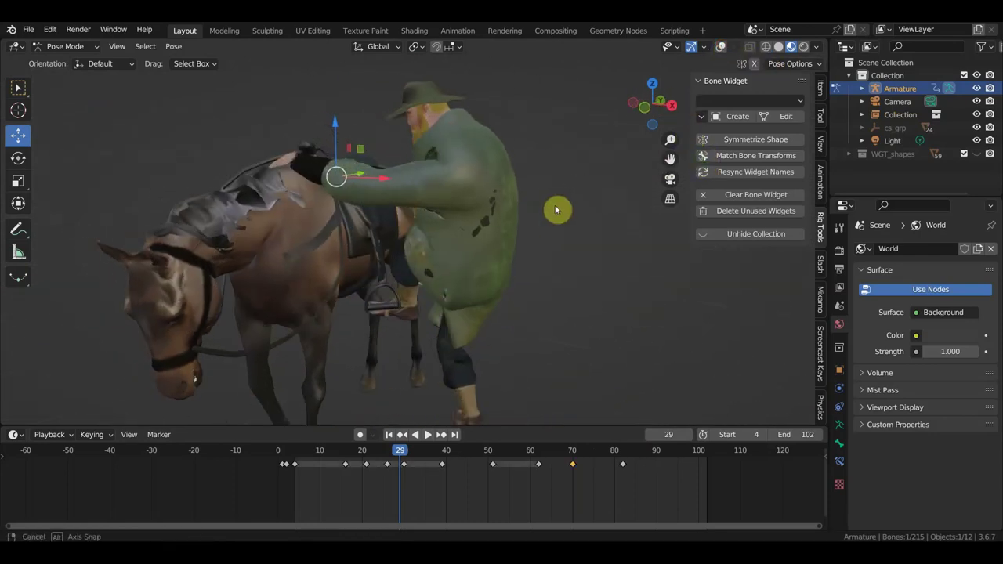
mouse_move(532, 215)
middle_down()
mouse_move(345, 239)
mouse_move(355, 225)
middle_up()
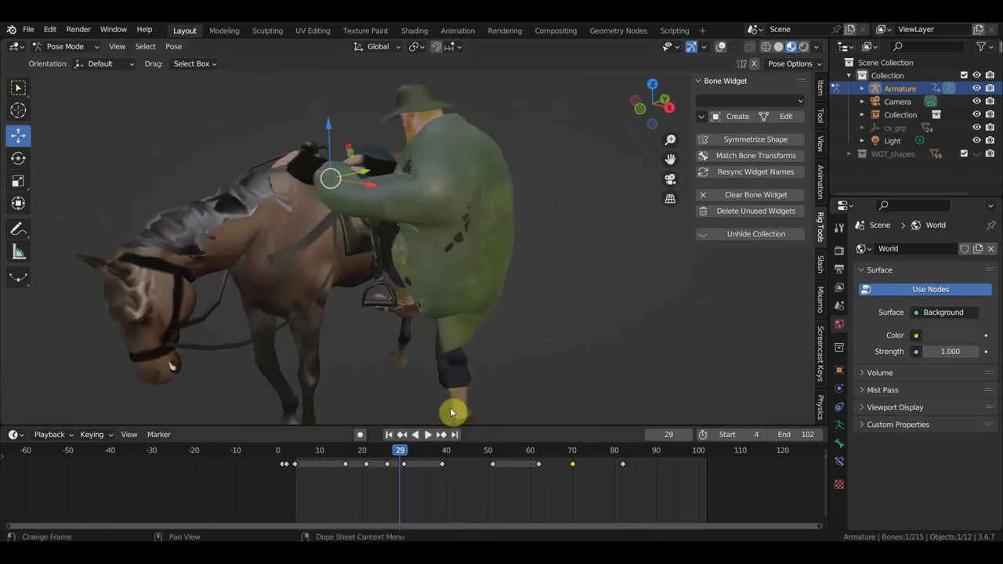
key(space)
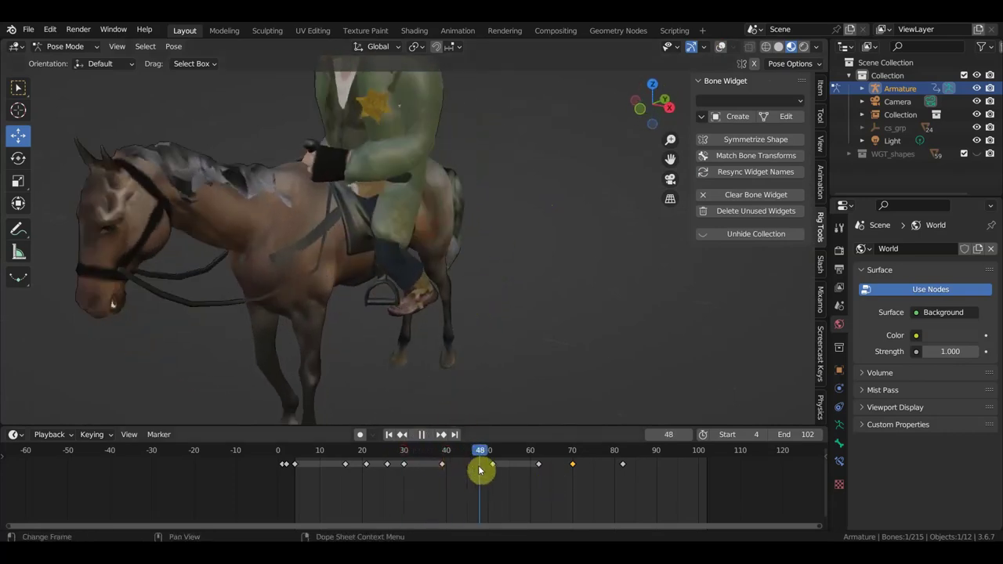
drag(526, 476, 376, 457)
mouse_move(441, 345)
middle_down()
mouse_move(464, 402)
mouse_move(397, 383)
mouse_move(414, 318)
mouse_move(365, 303)
middle_up()
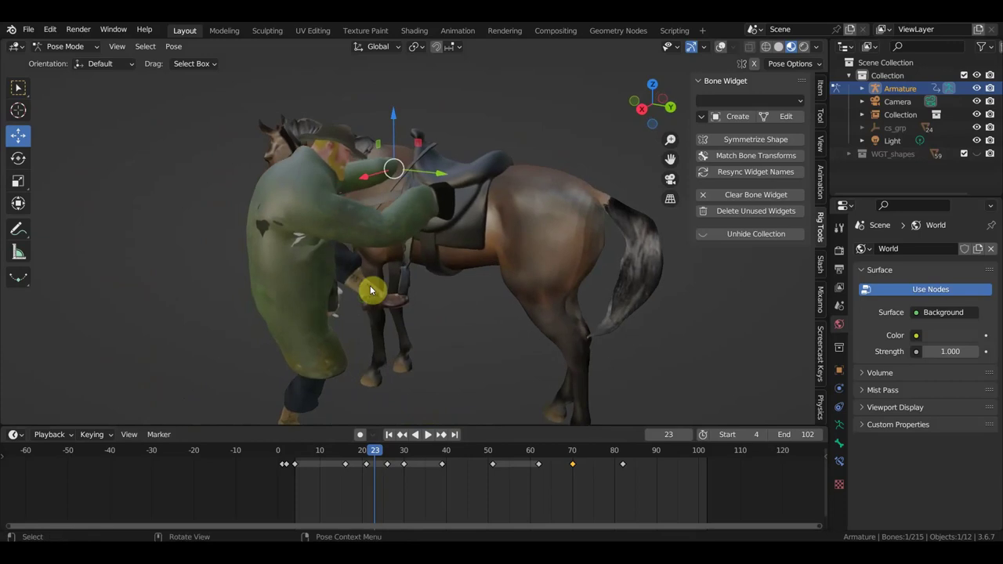
Move the left hand IK control about 0.066 m along X onto the saddle, then select Ctrl_Hand_IK_Right.
key(g)
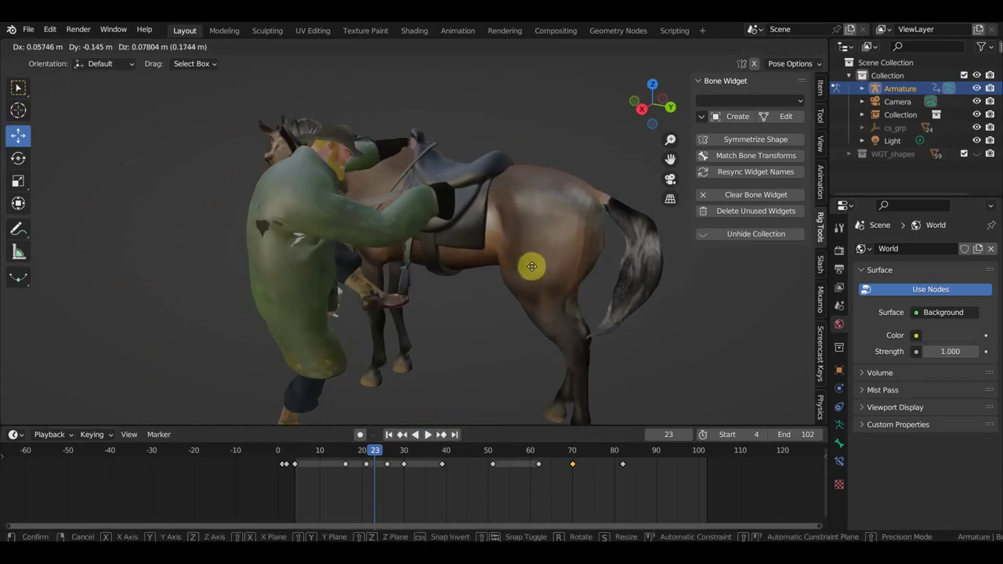
click(537, 271)
mouse_move(538, 271)
middle_down()
mouse_move(525, 342)
mouse_move(448, 354)
mouse_move(596, 314)
middle_up()
key(g)
click(654, 280)
middle_drag(656, 282, 780, 224)
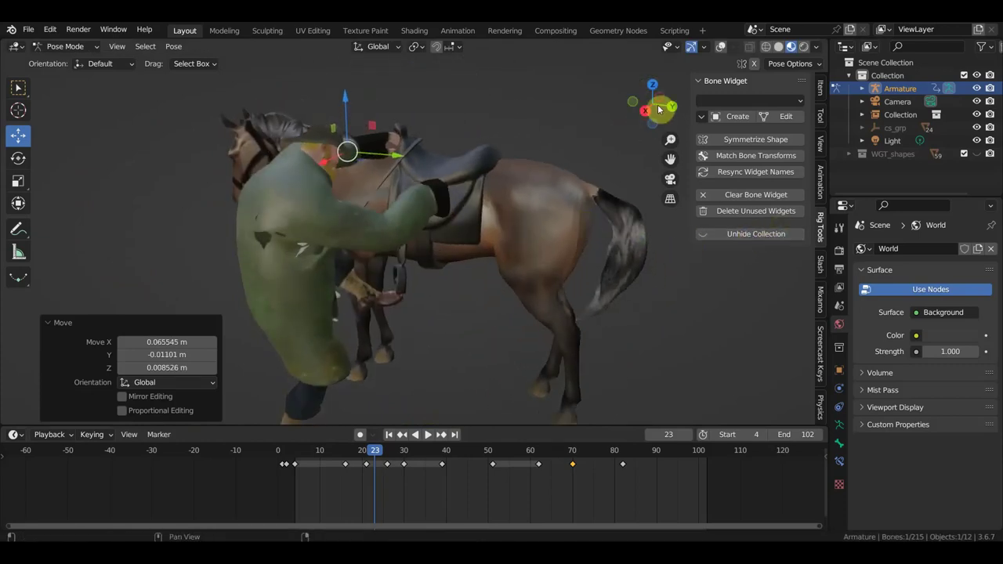
click(721, 47)
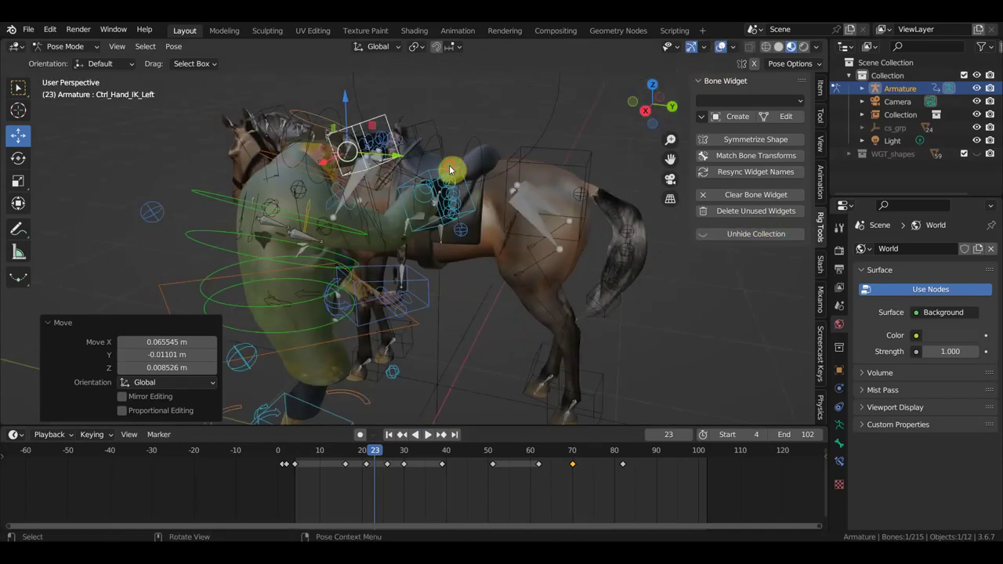
click(451, 170)
click(722, 48)
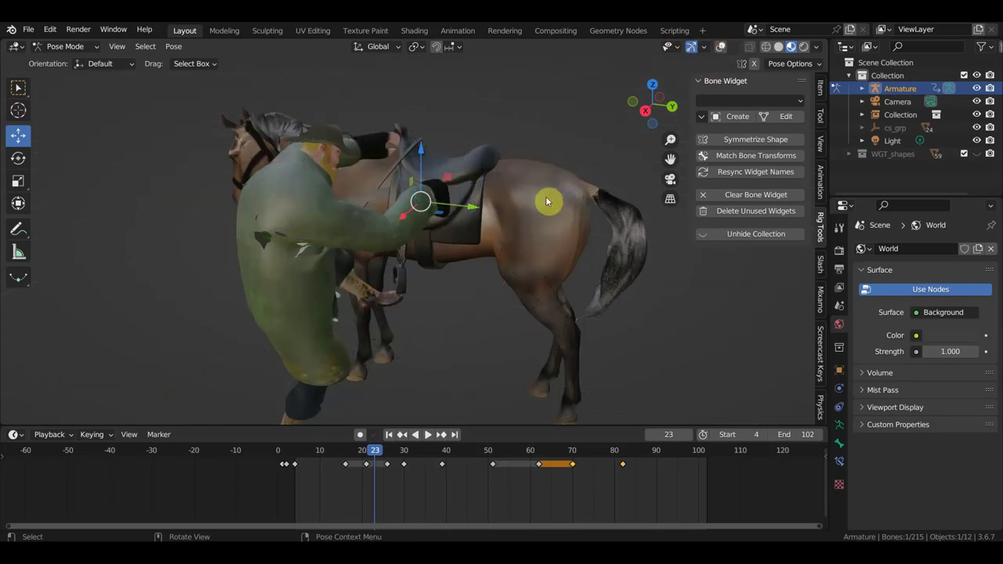
Move and rotate the right hand IK control up onto the top of the saddle.
key(g)
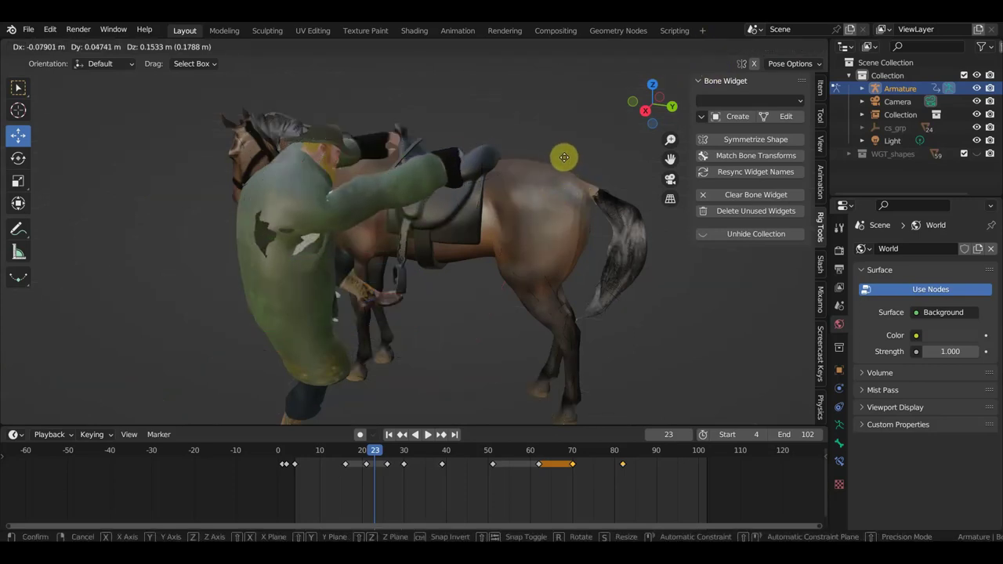
click(545, 159)
key(r)
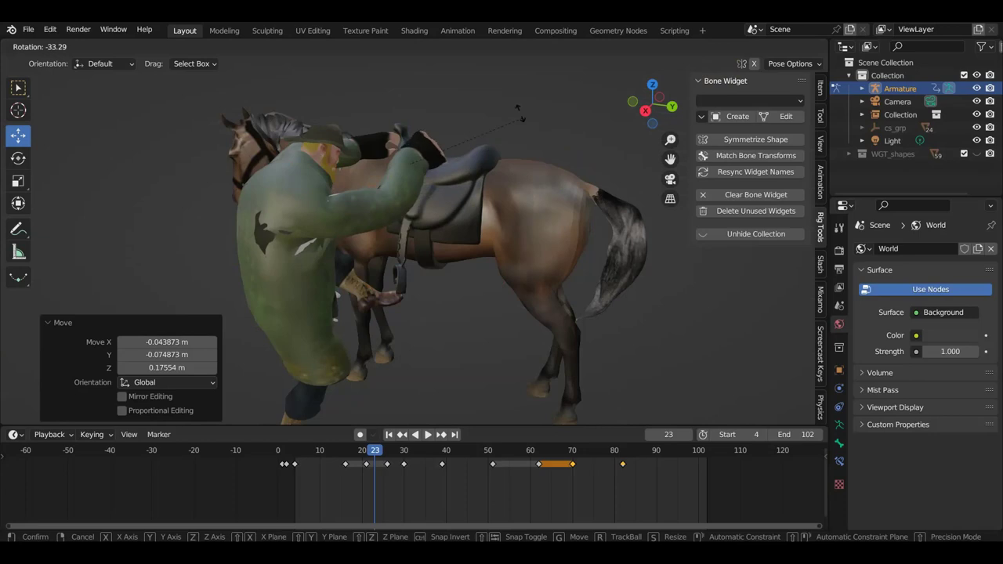
click(492, 101)
mouse_move(515, 126)
middle_down()
mouse_move(405, 166)
mouse_move(299, 150)
mouse_move(502, 212)
middle_up()
key(r)
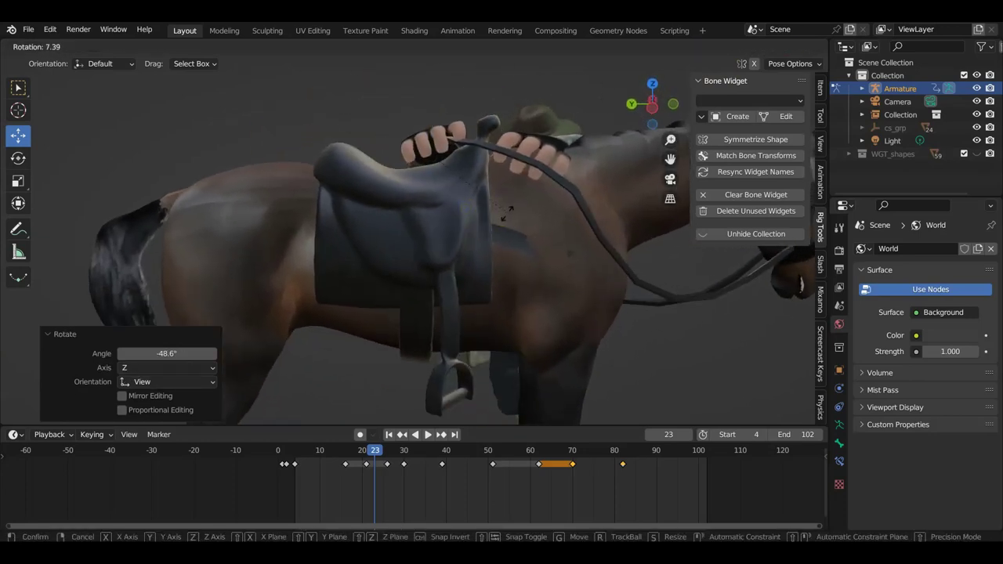
click(541, 237)
key(g)
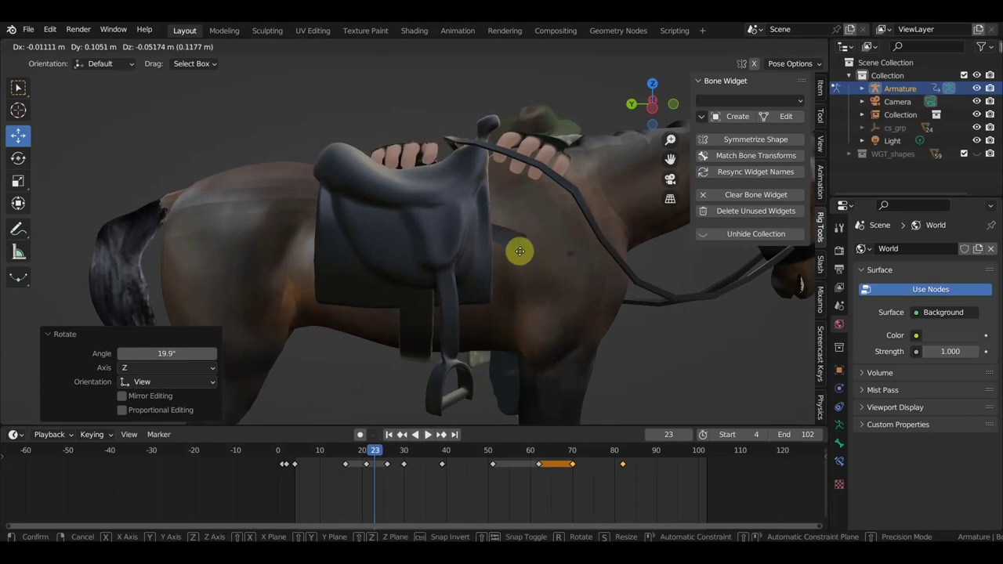
click(513, 253)
Rotate the right hand -15.1°, nudge it beside the left hand, then check from front view.
mouse_move(513, 264)
middle_down()
mouse_move(604, 309)
mouse_move(636, 356)
mouse_move(672, 325)
mouse_move(682, 270)
mouse_move(672, 261)
middle_up()
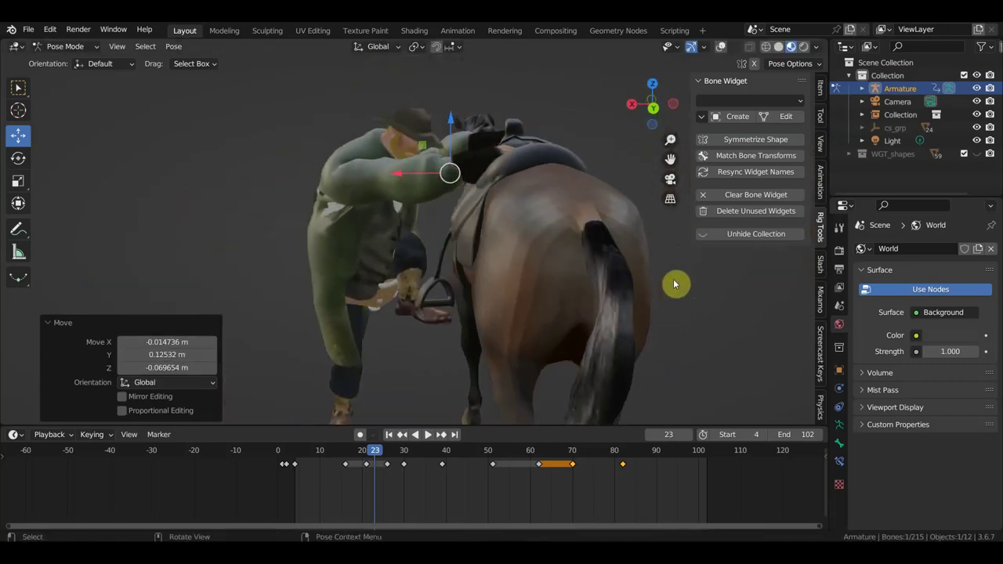
key(r)
click(649, 204)
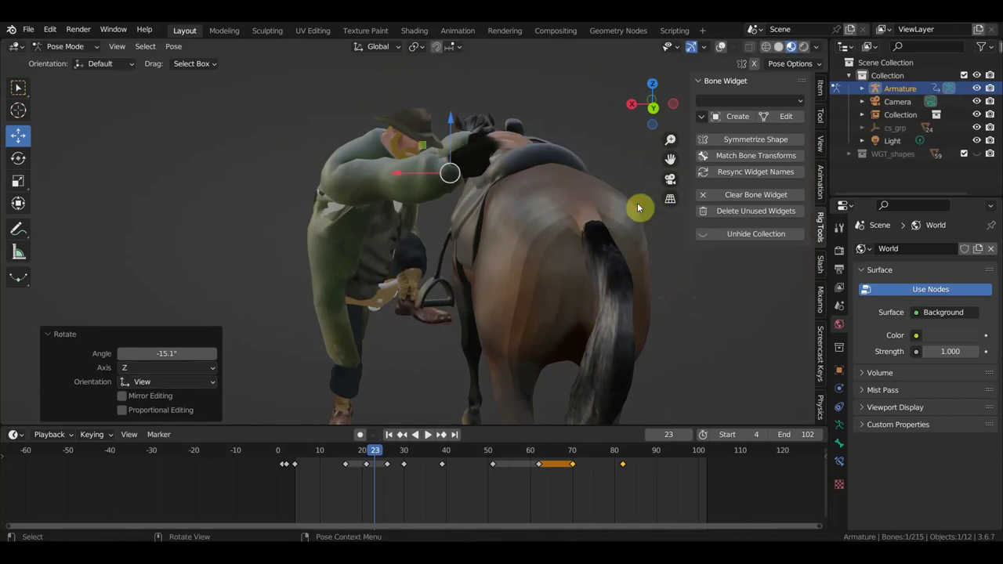
key(g)
click(619, 214)
mouse_move(619, 215)
middle_down()
mouse_move(698, 234)
mouse_move(790, 230)
mouse_move(624, 241)
mouse_move(587, 186)
mouse_move(287, 202)
mouse_move(232, 189)
mouse_move(183, 219)
mouse_move(131, 307)
mouse_move(97, 316)
mouse_move(169, 292)
mouse_move(378, 261)
middle_up()
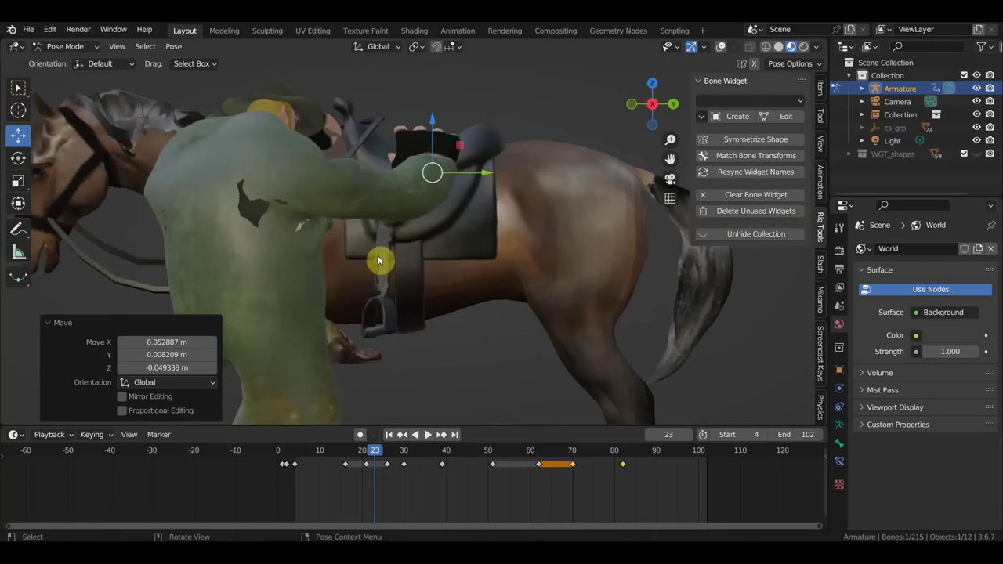
scroll(377, 261, down, 4)
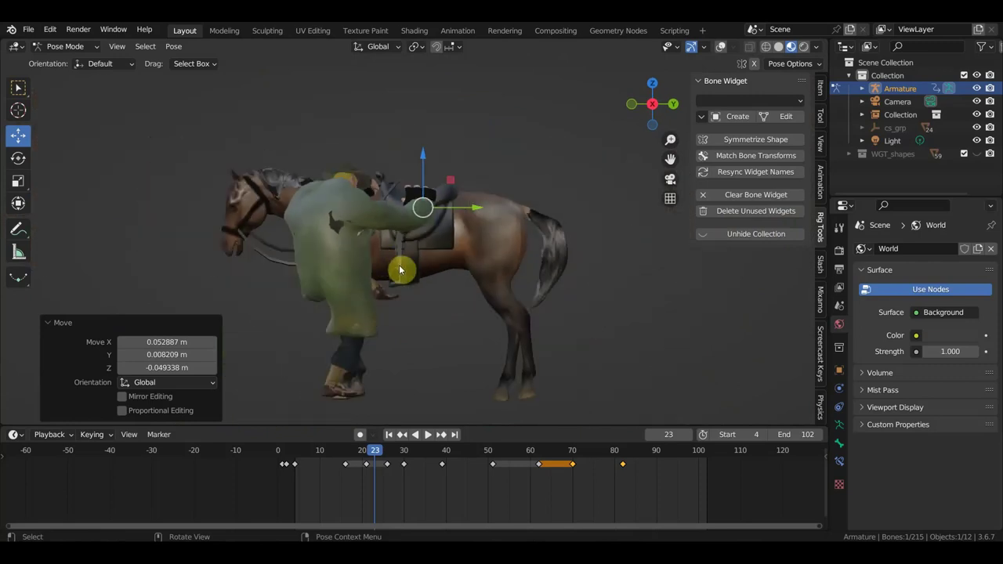
key(KP_1)
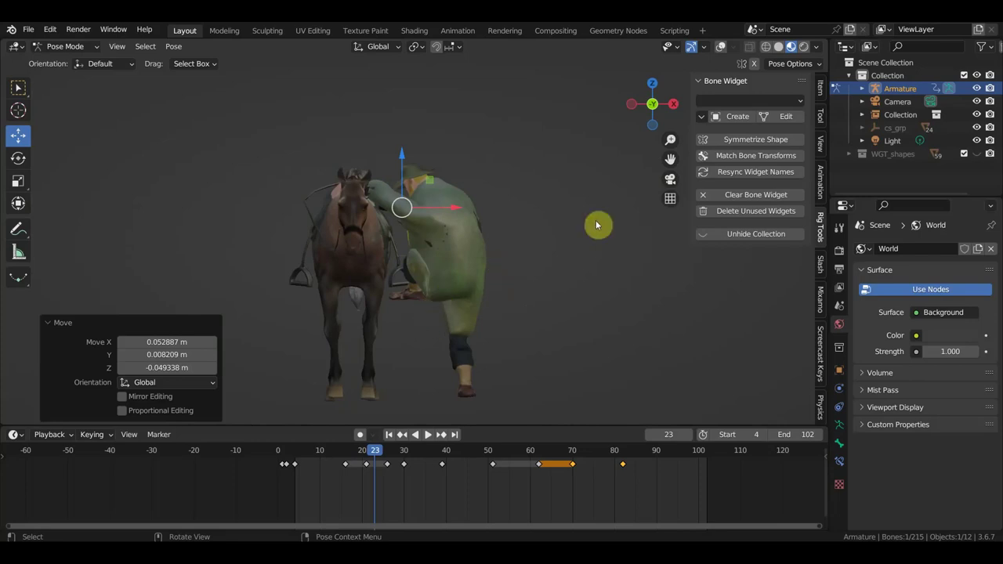
scroll(600, 224, up, 2)
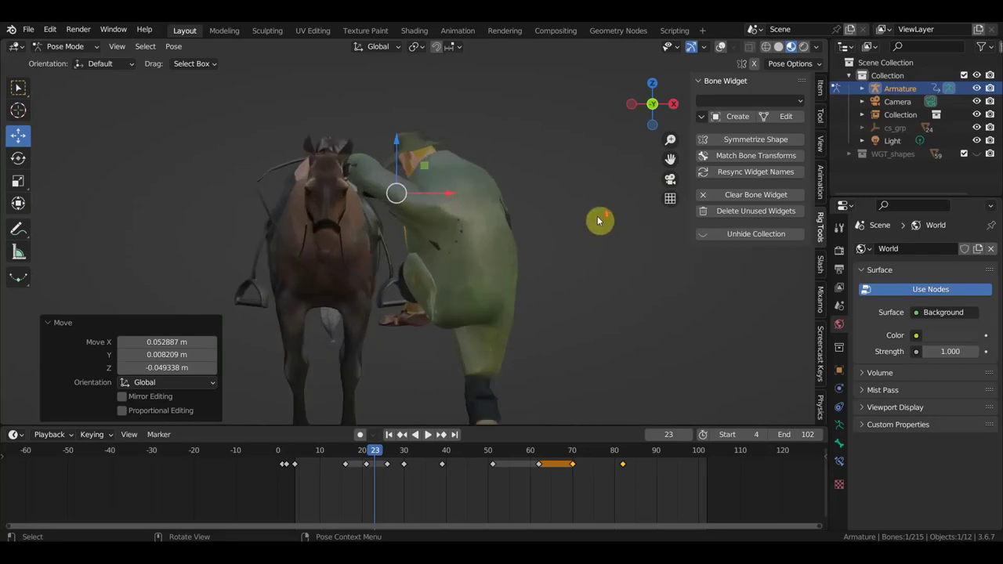
Show the rig controls and reposition the left foot IK control.
click(722, 48)
click(356, 333)
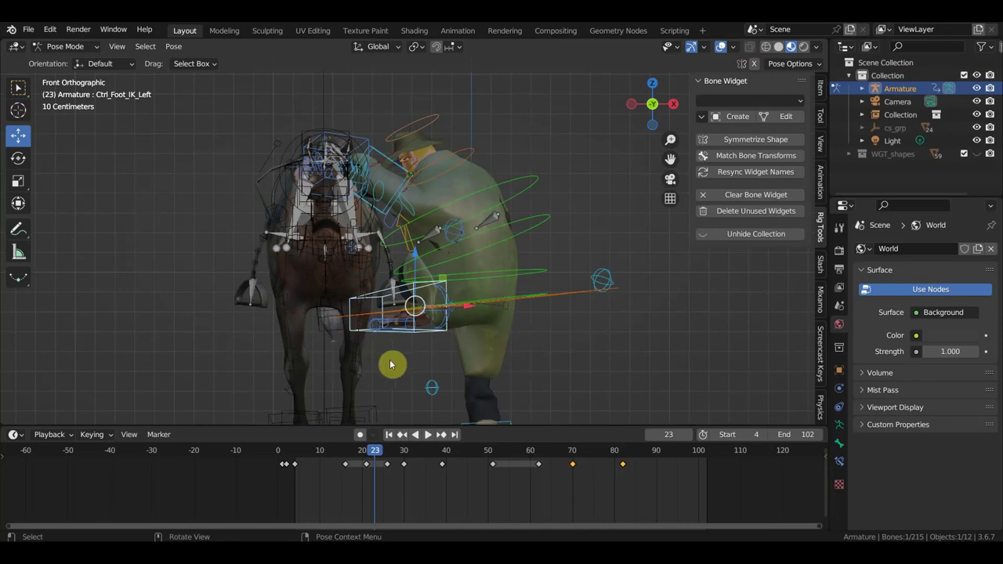
key(g)
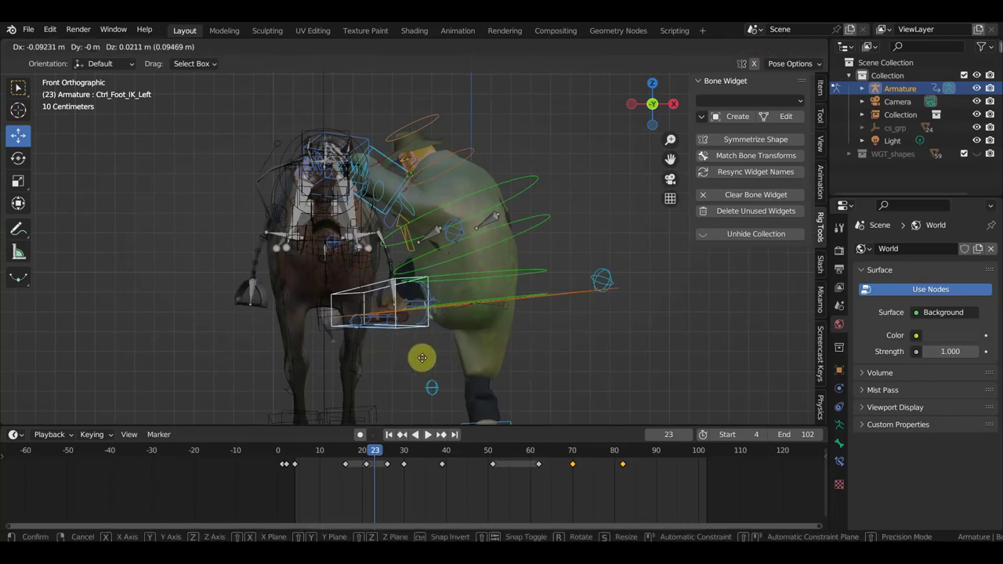
click(432, 364)
mouse_move(430, 360)
middle_down()
mouse_move(426, 342)
mouse_move(373, 340)
middle_up()
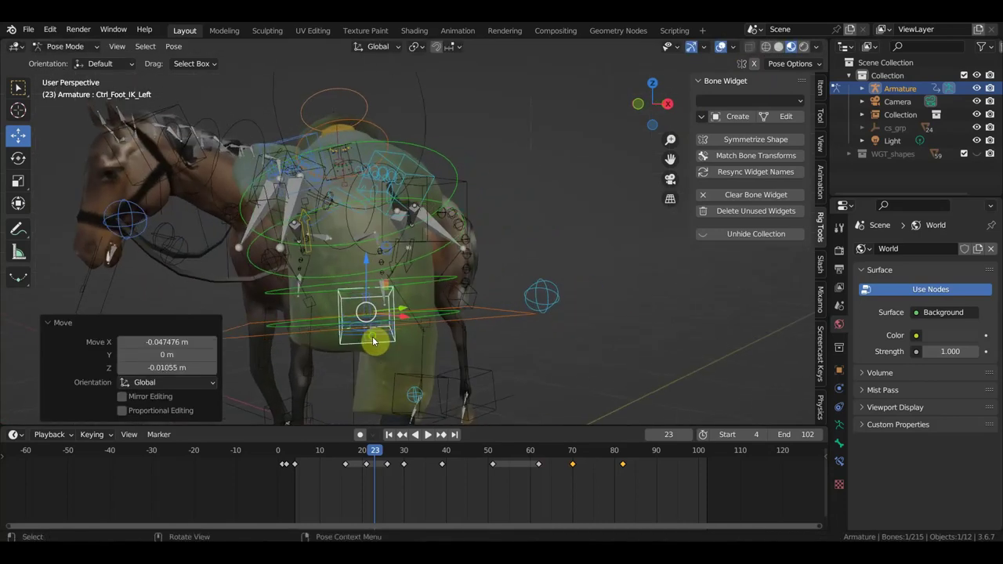
Select the left knee pole, try moving the right elbow pole, and undo that move.
click(395, 252)
mouse_move(393, 267)
middle_down()
mouse_move(578, 277)
mouse_move(573, 269)
mouse_move(491, 293)
mouse_move(588, 287)
middle_up()
drag(475, 264, 517, 266)
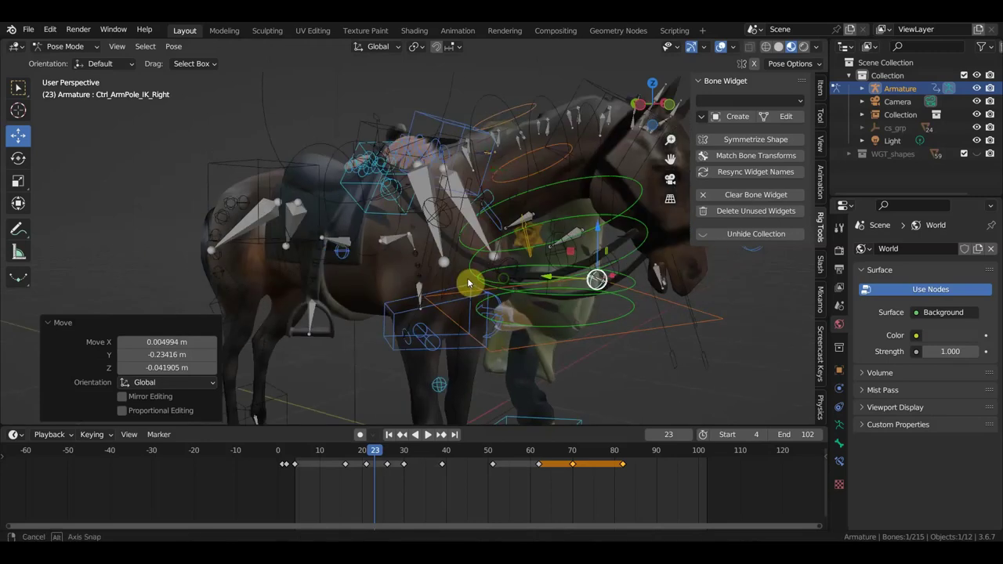
middle_drag(471, 282, 350, 284)
mouse_move(571, 294)
mouse_down()
mouse_move(504, 291)
mouse_move(592, 279)
mouse_up()
key(ctrl+z)
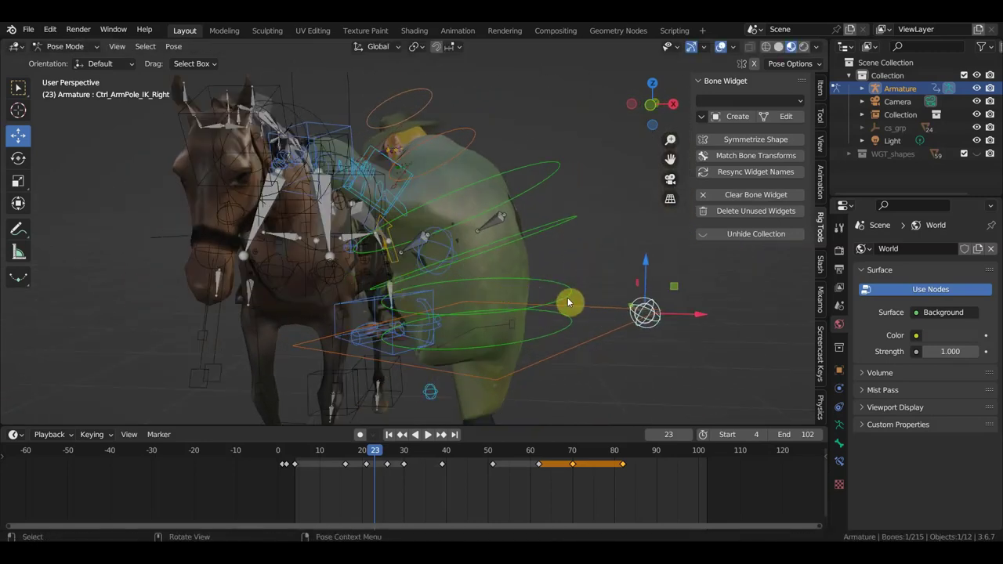
key(ctrl+z)
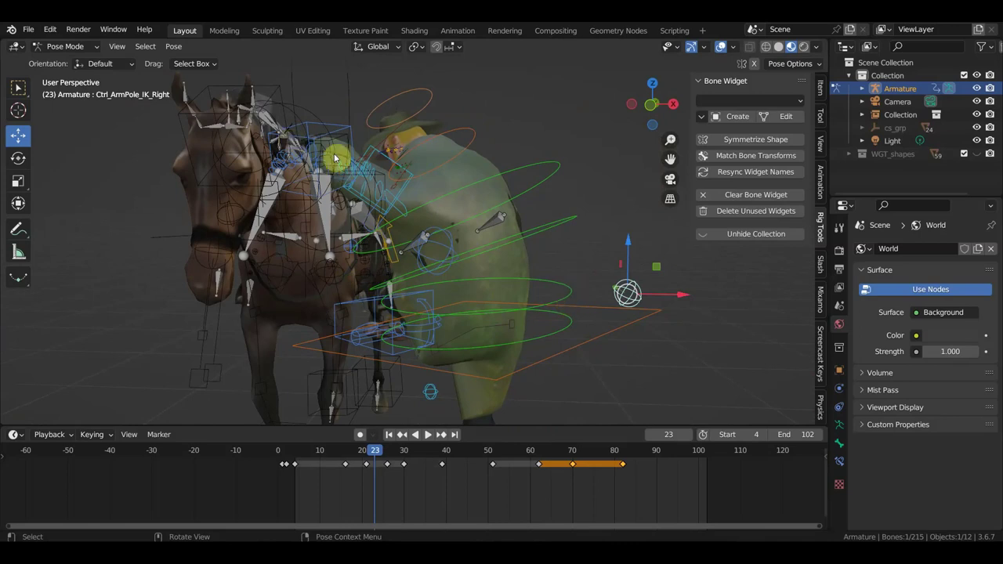
Reposition the left arm pole and the right leg pole controls.
click(448, 247)
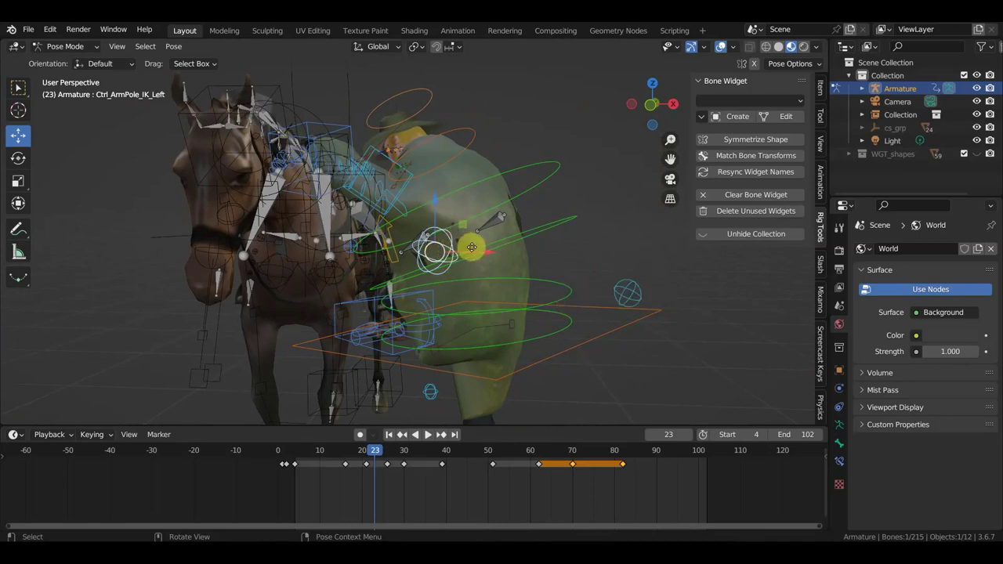
key(g)
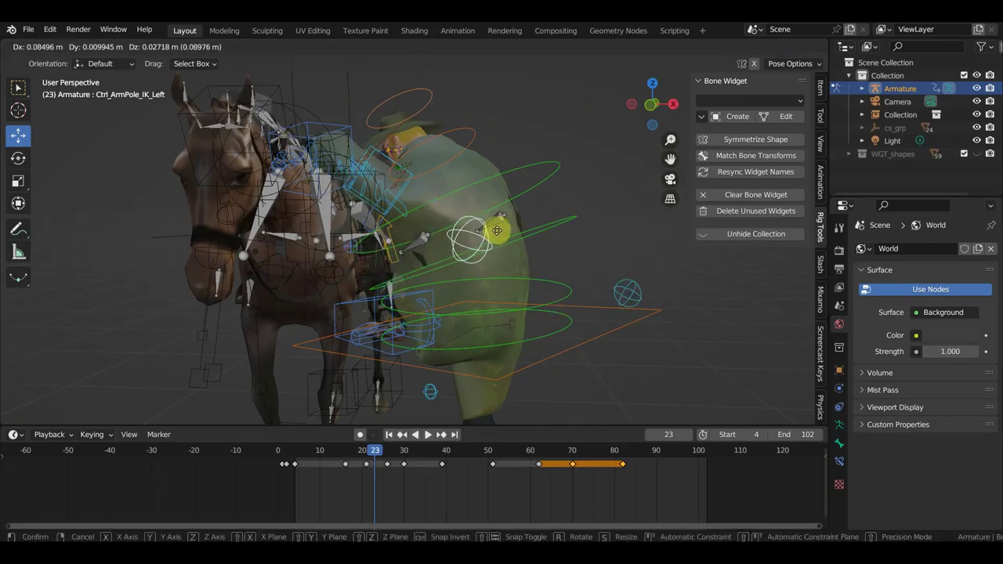
click(470, 235)
middle_drag(470, 235, 465, 240)
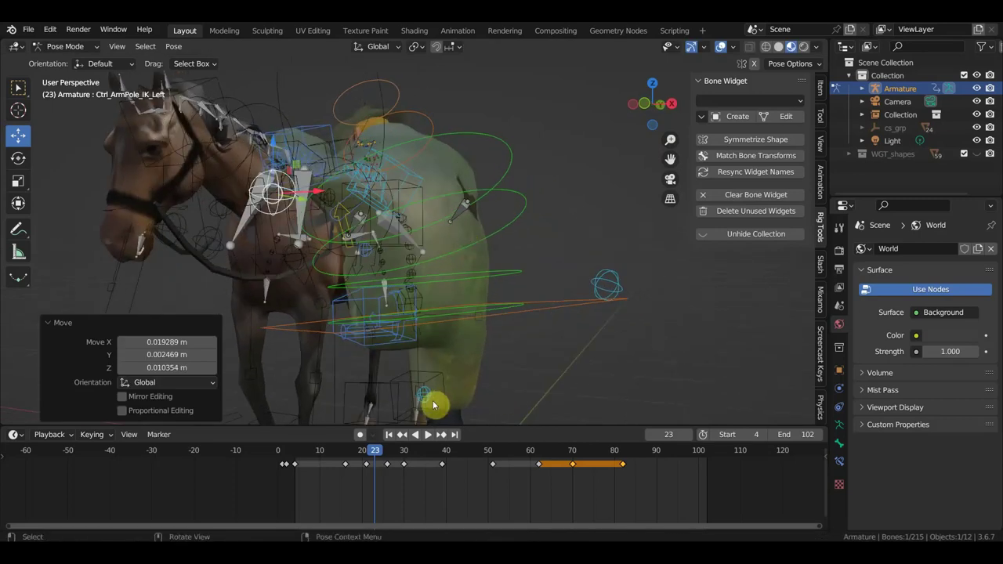
click(425, 397)
key(g)
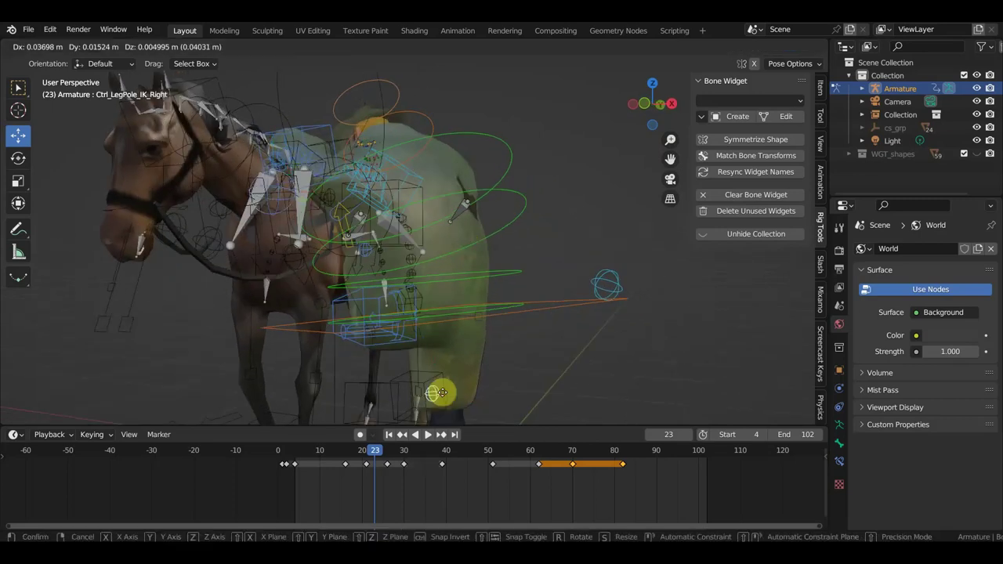
click(461, 391)
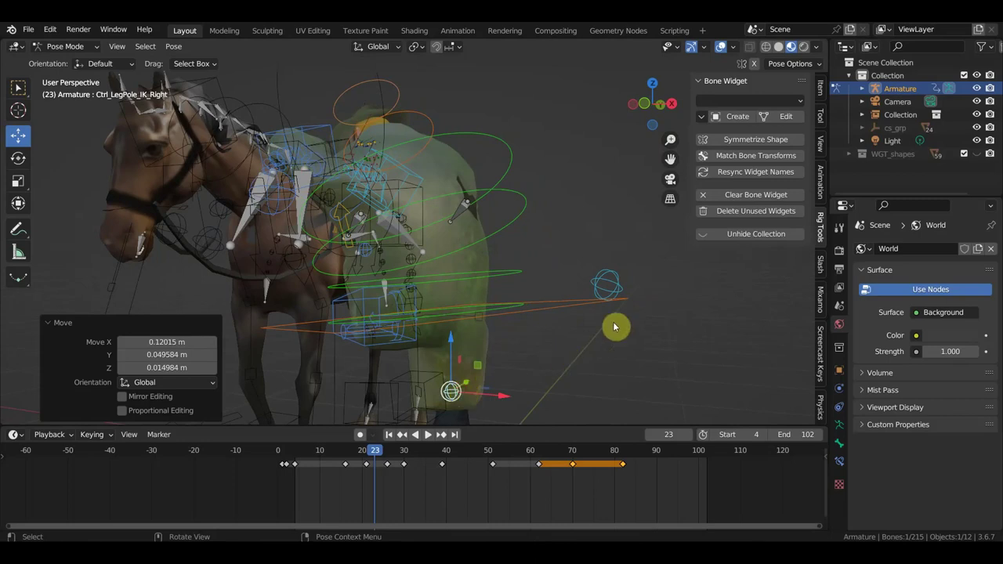
Try moving the right arm pole, undo it, and nudge the left arm pole up and left.
mouse_move(595, 301)
middle_down()
mouse_move(632, 300)
mouse_move(600, 298)
middle_up()
click(612, 284)
key(g)
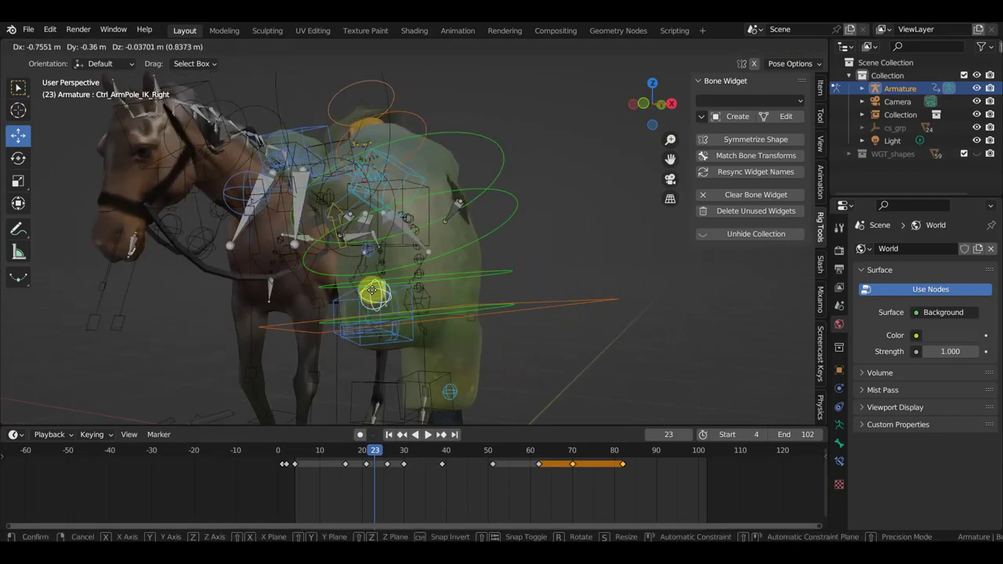
click(685, 273)
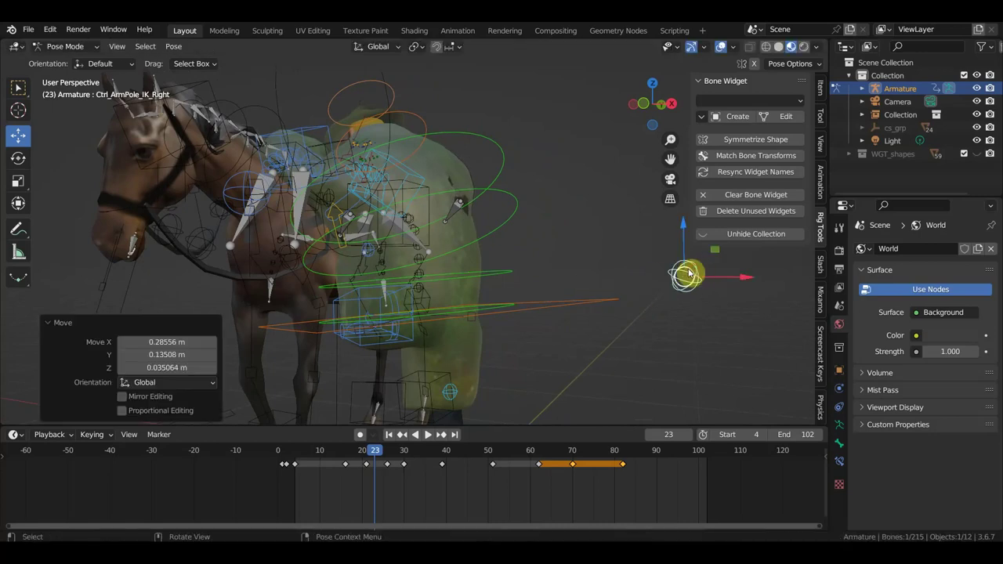
key(ctrl+z)
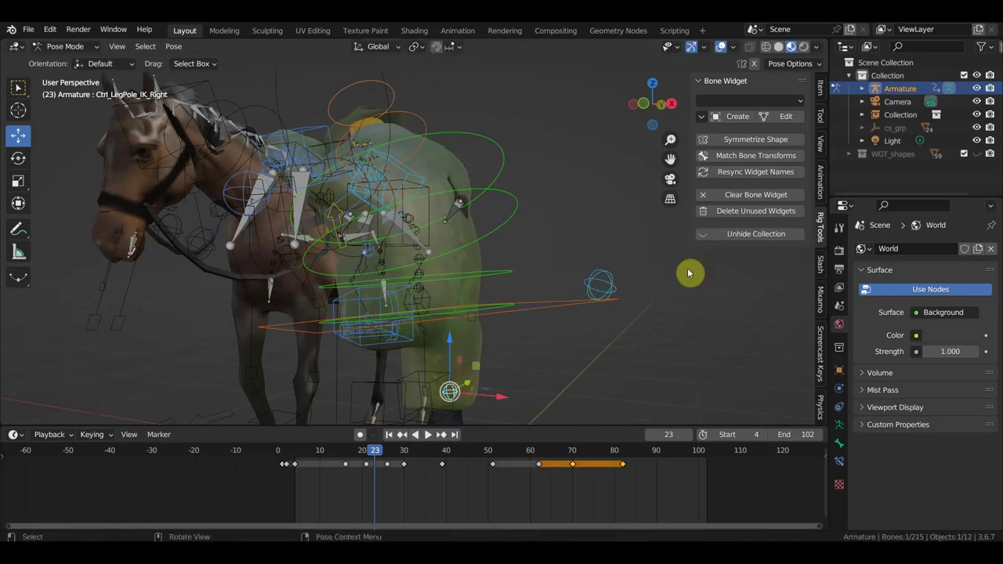
click(249, 183)
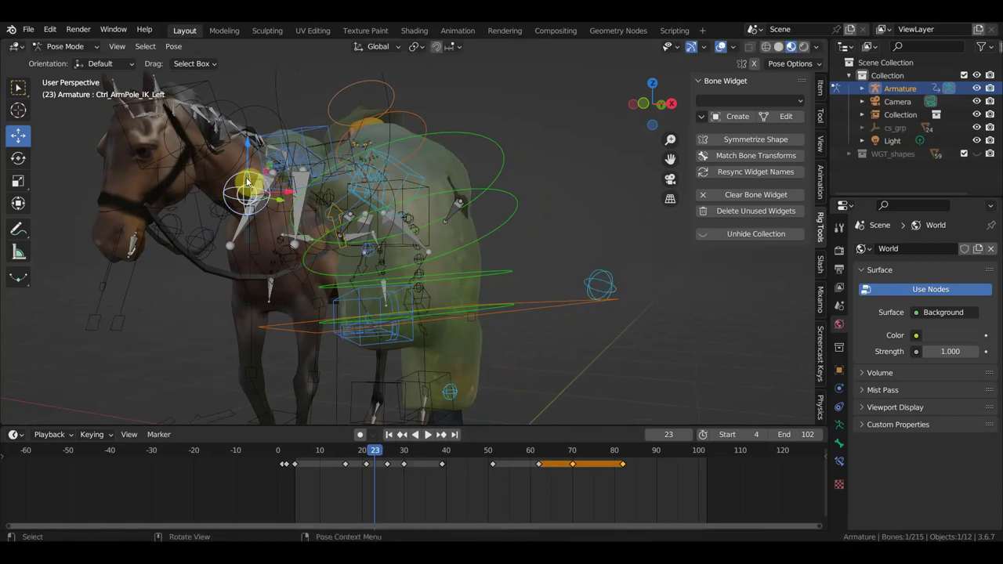
key(g)
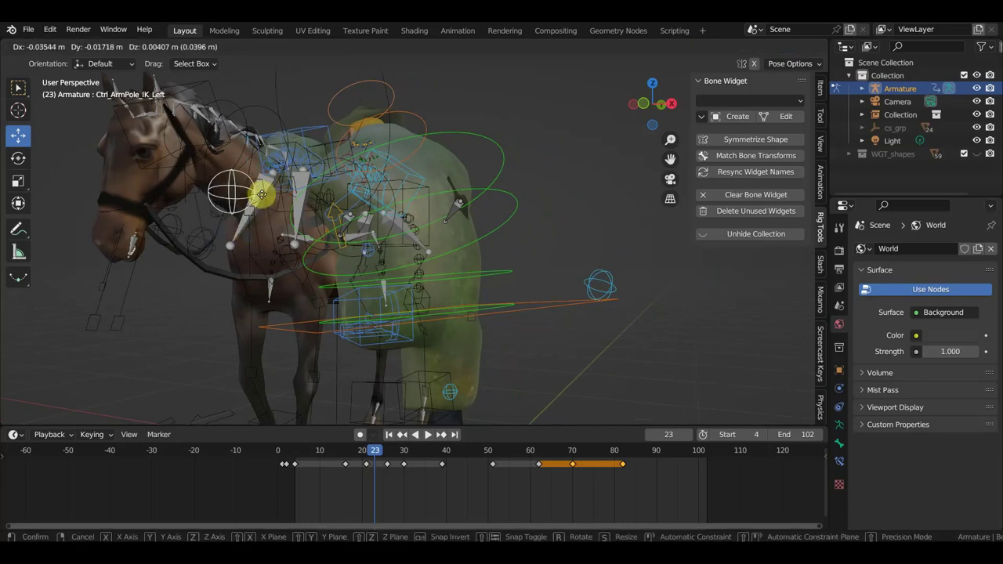
click(263, 196)
middle_drag(263, 196, 416, 234)
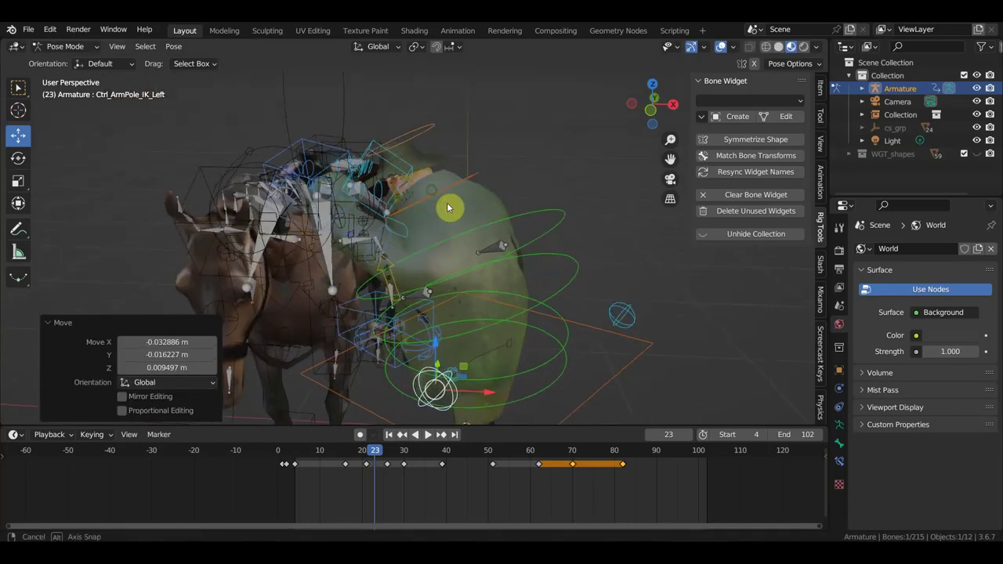
Rotate Ctrl_Shoulder_Left and insert Location & Rotation keys on all bones at frame 23.
click(401, 234)
click(390, 237)
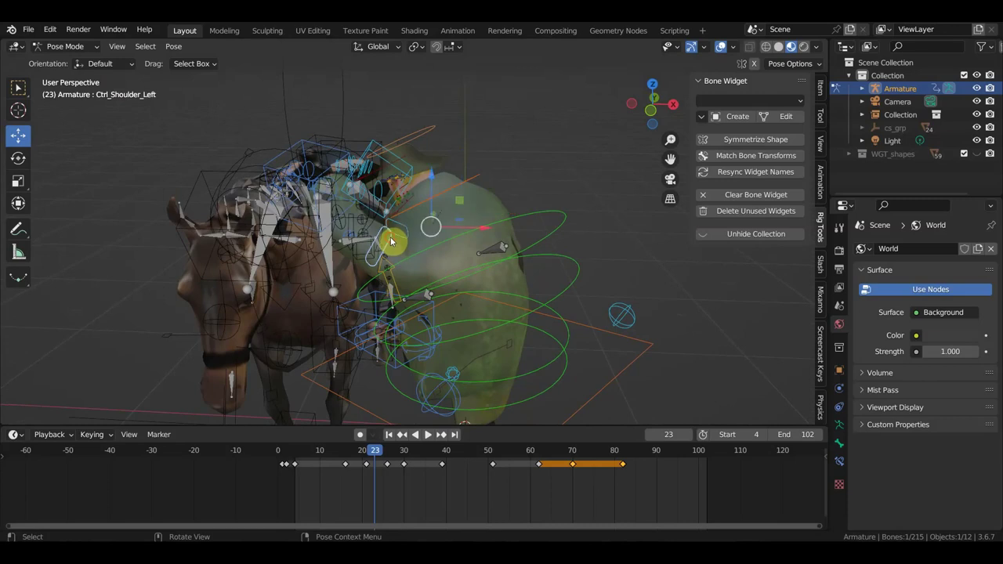
key(r)
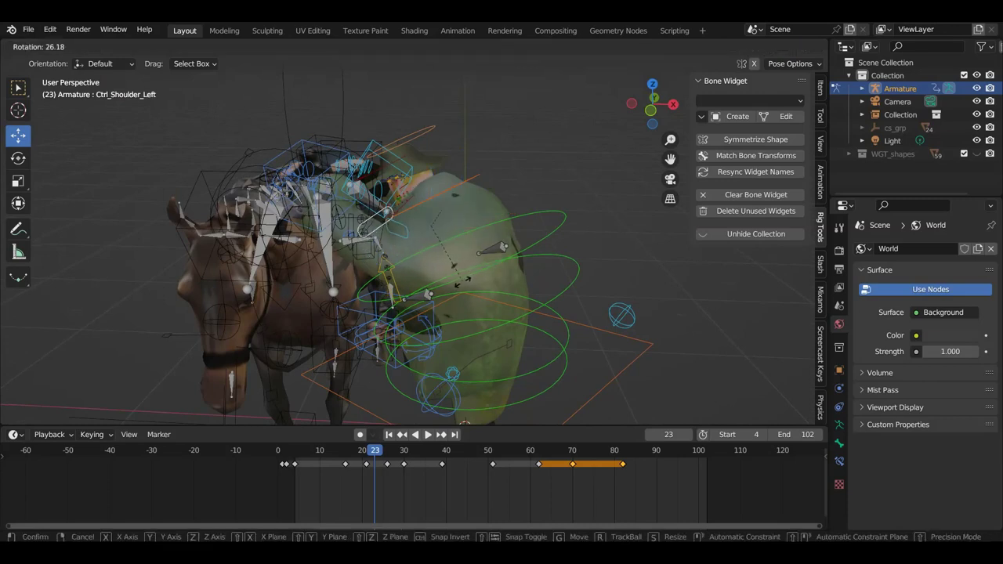
click(461, 287)
key(a)
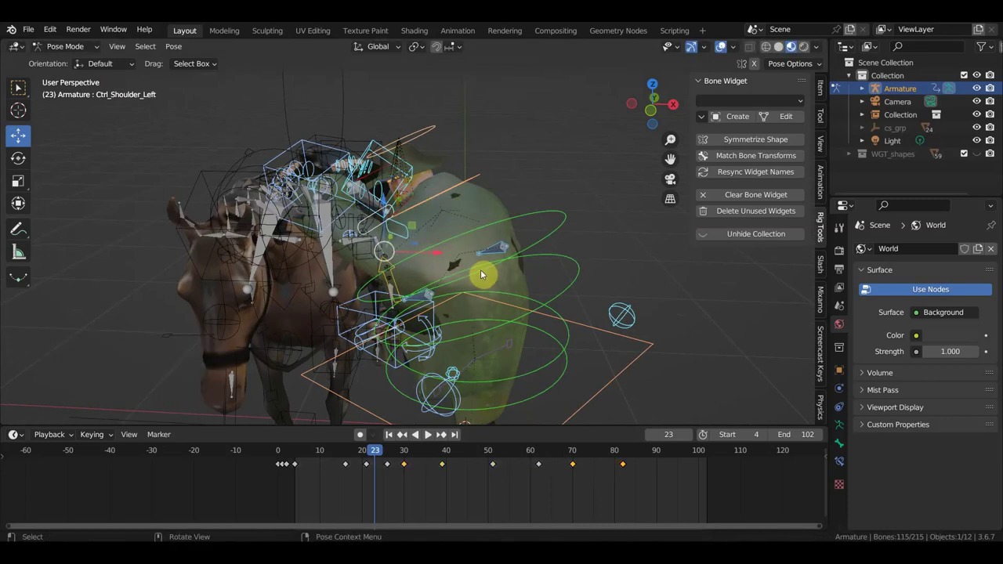
key(i)
mouse_move(472, 306)
middle_down()
mouse_move(556, 301)
mouse_move(228, 296)
mouse_move(257, 287)
middle_up()
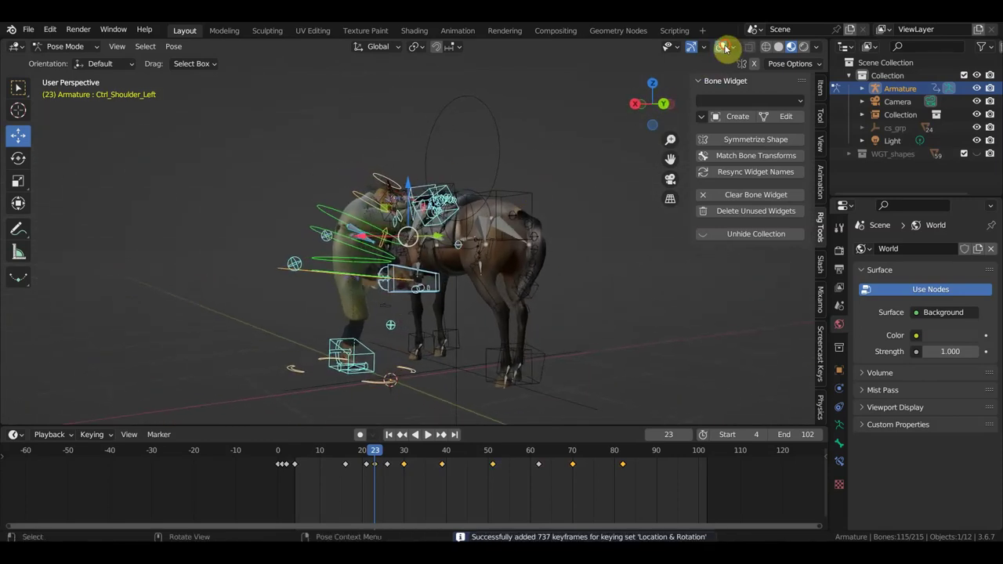
Check the clean meshes, then move Ctrl_LegPole_IK_Left to redirect the left knee.
click(726, 49)
scroll(492, 224, up, 5)
middle_drag(491, 224, 430, 252)
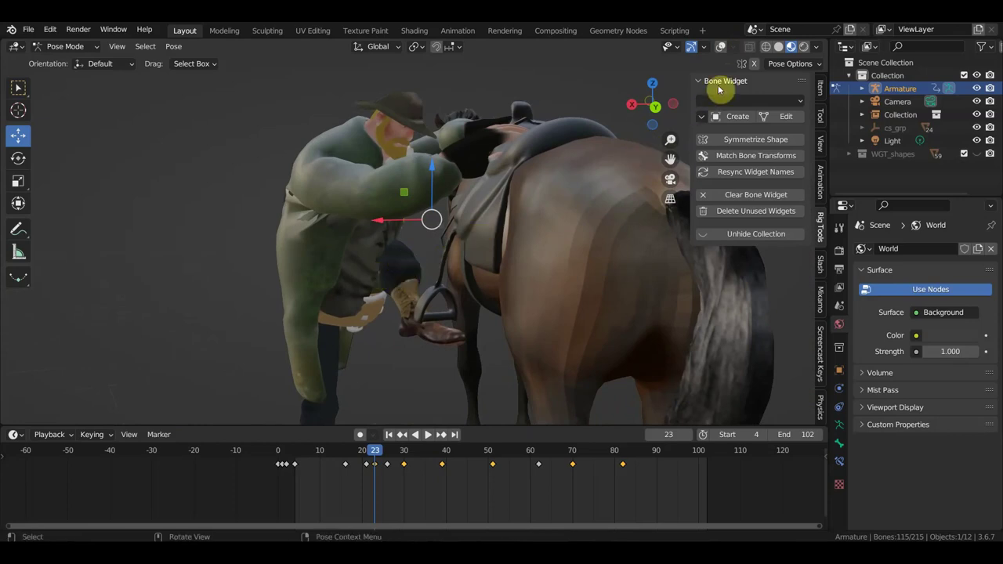
click(722, 47)
mouse_move(707, 123)
middle_down()
mouse_move(616, 217)
mouse_move(497, 296)
mouse_move(501, 305)
middle_up()
click(520, 265)
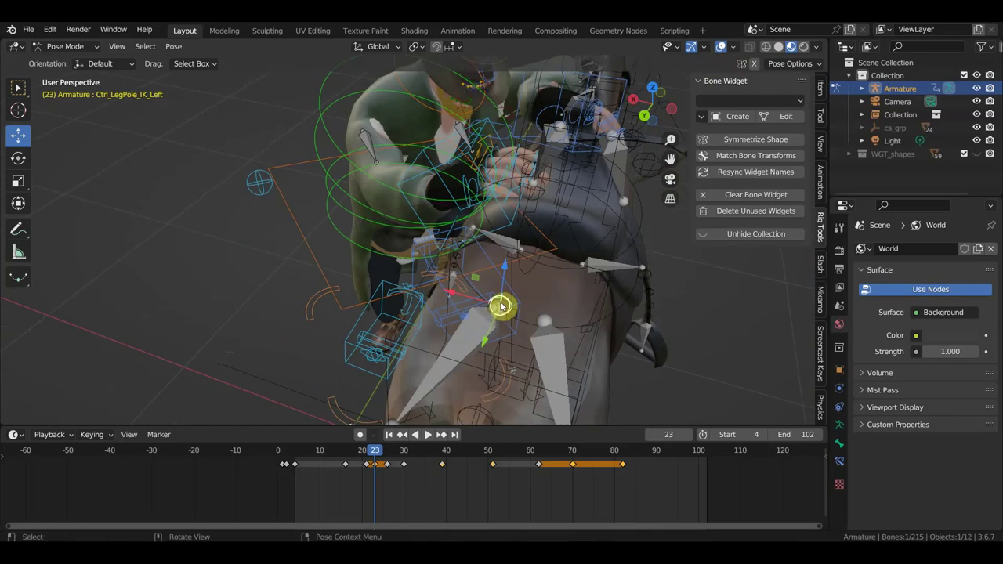
key(g)
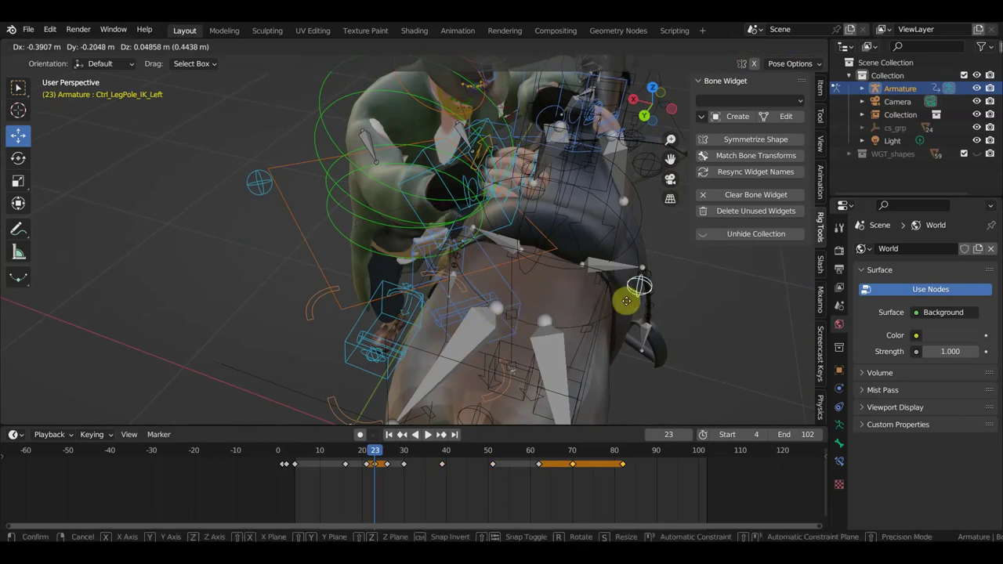
click(674, 304)
Refine the left leg pole position with several more small moves from different angles.
mouse_move(707, 298)
middle_down()
mouse_move(663, 316)
mouse_move(706, 293)
mouse_move(658, 304)
mouse_move(524, 293)
middle_up()
key(g)
click(592, 340)
mouse_move(592, 340)
middle_down()
mouse_move(793, 341)
mouse_move(533, 357)
mouse_move(630, 338)
mouse_move(510, 305)
middle_up()
key(g)
click(572, 302)
mouse_move(578, 302)
middle_down()
mouse_move(550, 326)
mouse_move(578, 320)
mouse_move(477, 335)
mouse_move(336, 332)
mouse_move(356, 340)
mouse_move(504, 321)
mouse_move(341, 335)
mouse_move(447, 328)
middle_up()
key(g)
click(566, 307)
key(g)
click(545, 311)
Rotate Ctrl_Foot_IK_Left by -37.3° and 6.46°, then move it into the stirrup.
scroll(434, 334, up, 3)
click(447, 326)
key(r)
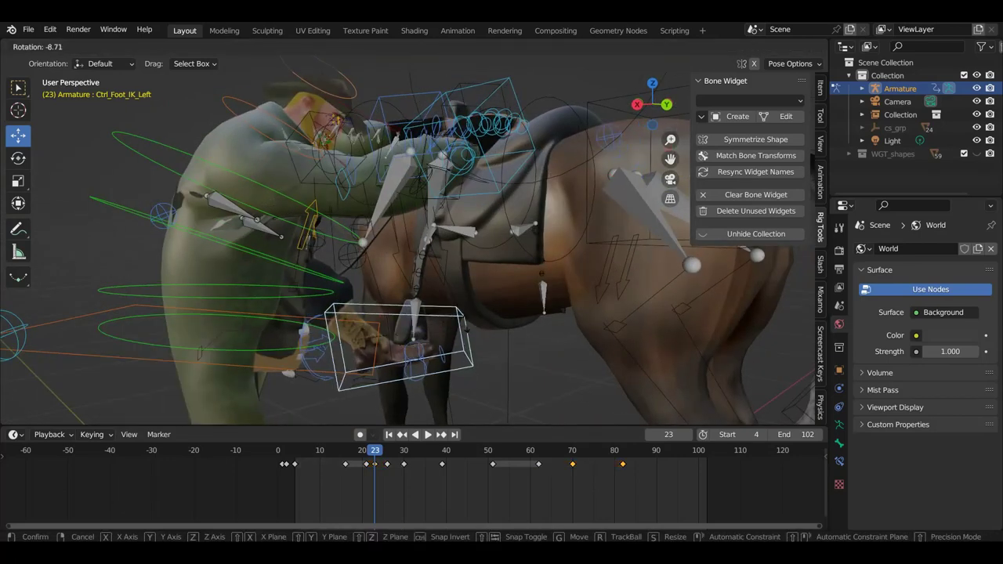
click(444, 332)
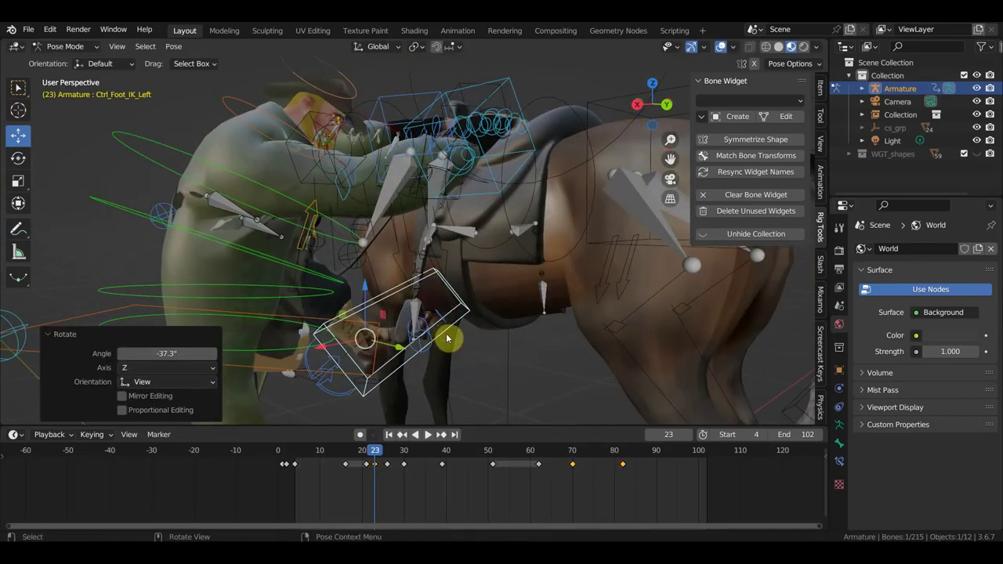
key(r)
click(459, 355)
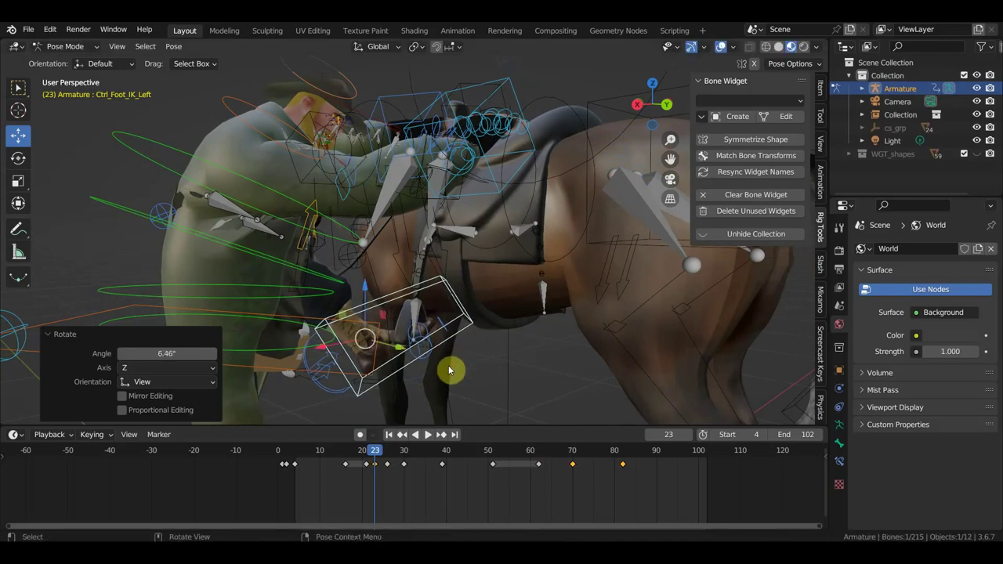
key(g)
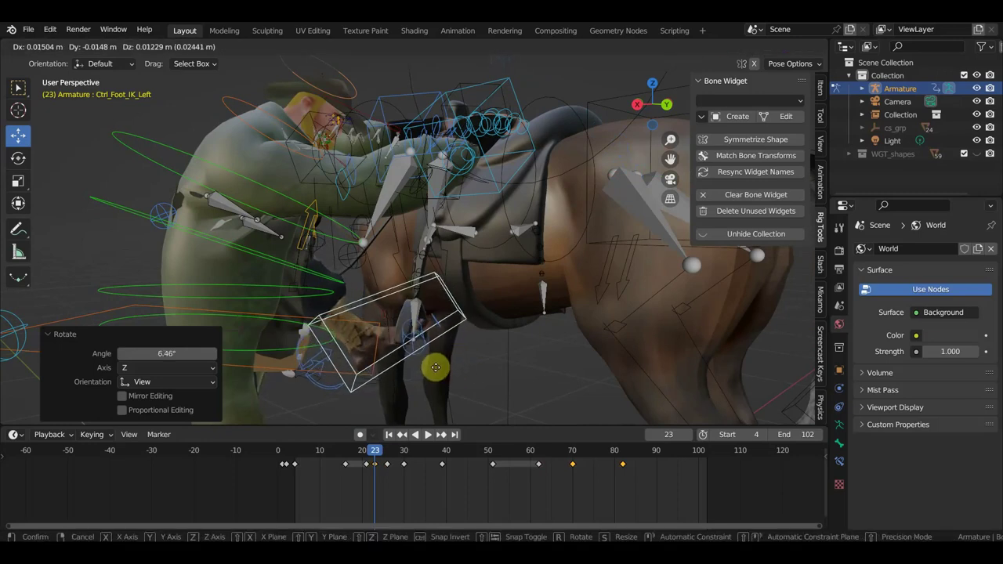
click(437, 367)
key(g)
click(463, 369)
middle_drag(463, 369, 551, 391)
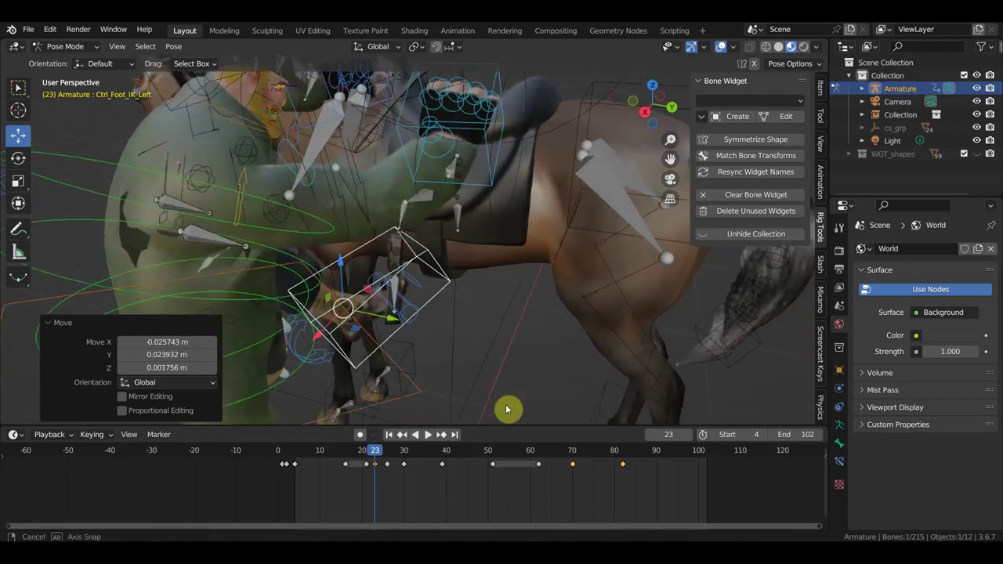
key(g)
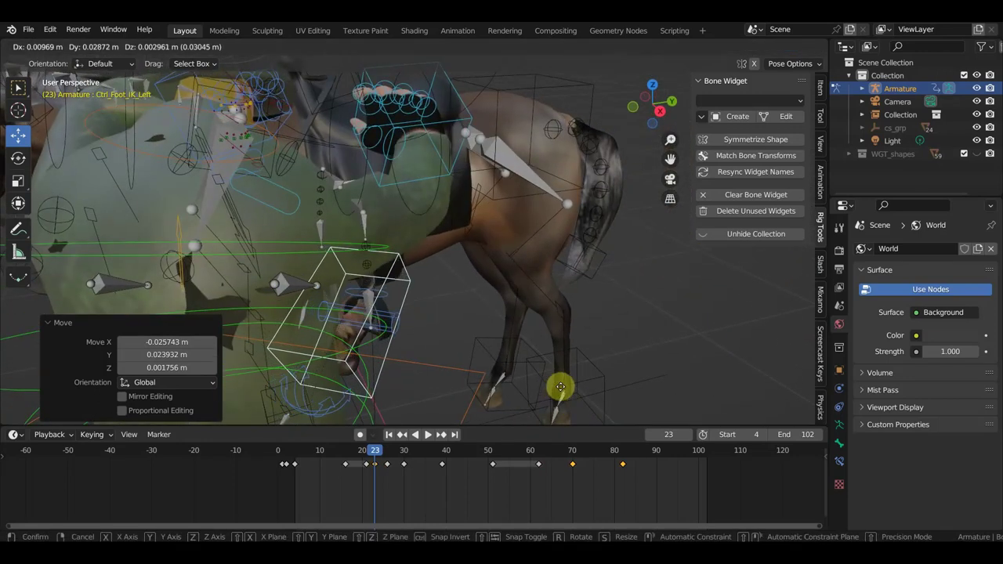
click(566, 392)
Rekey all bones at frame 23, then move the playhead back to frame 14.
key(a)
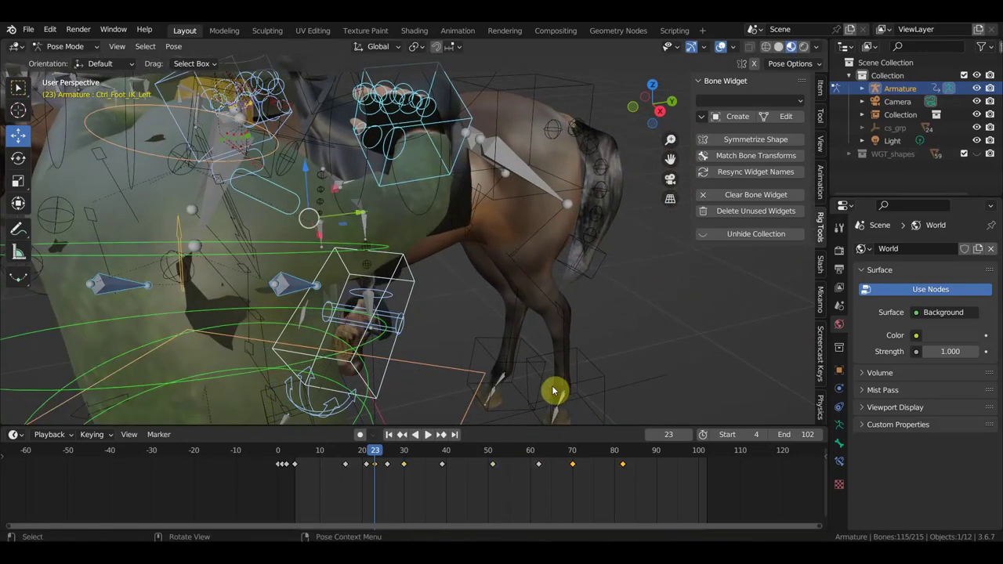
key(KP_Decimal)
middle_drag(446, 361, 395, 350)
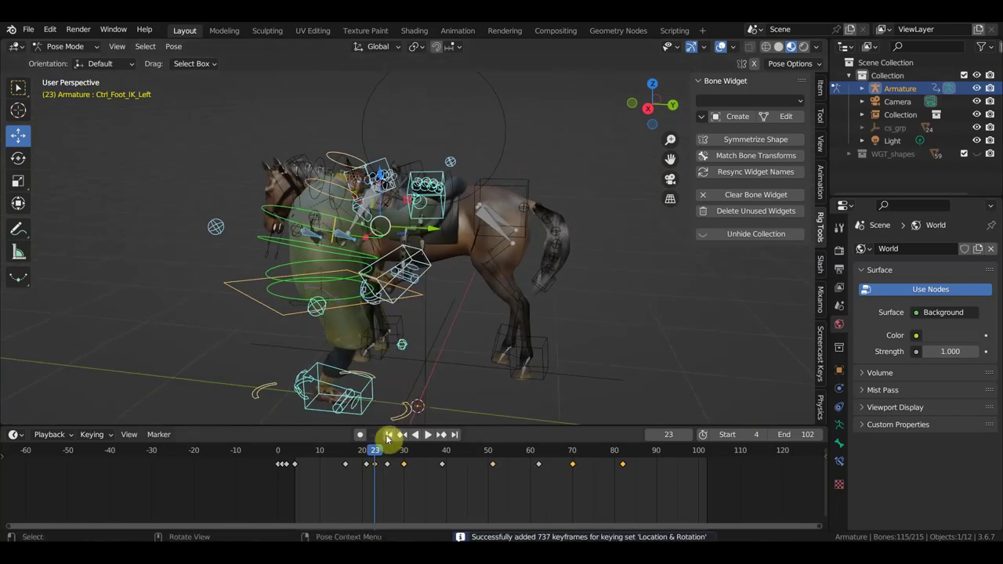
drag(362, 455, 336, 453)
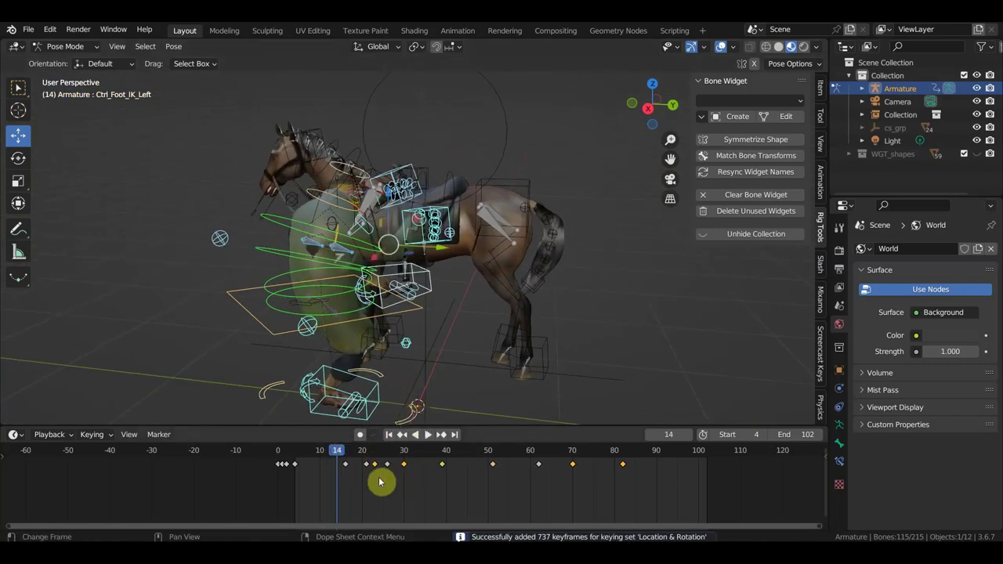
Select both hand IK controls and delete their keyframes between frames 14 and 20.
click(402, 225)
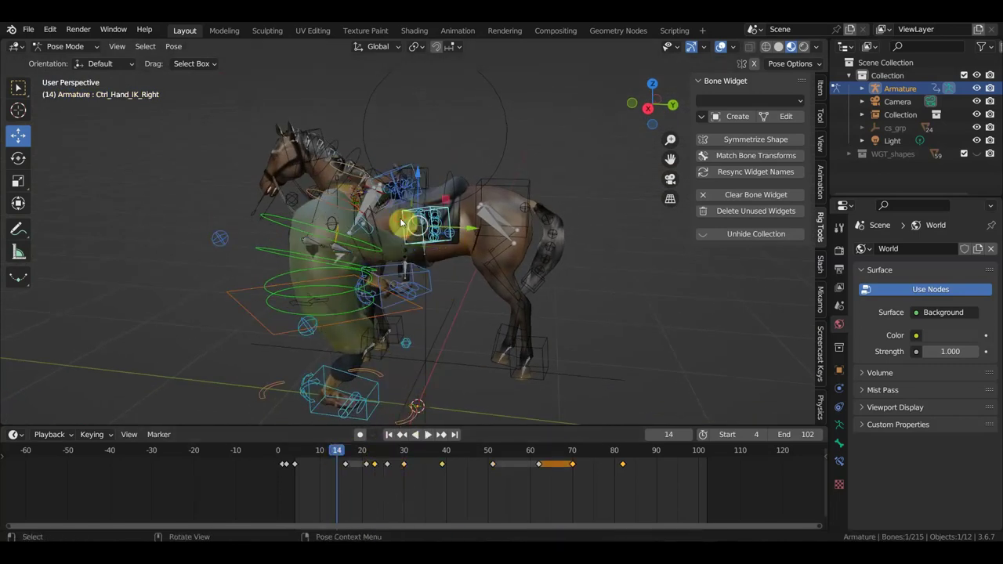
shift+click(394, 174)
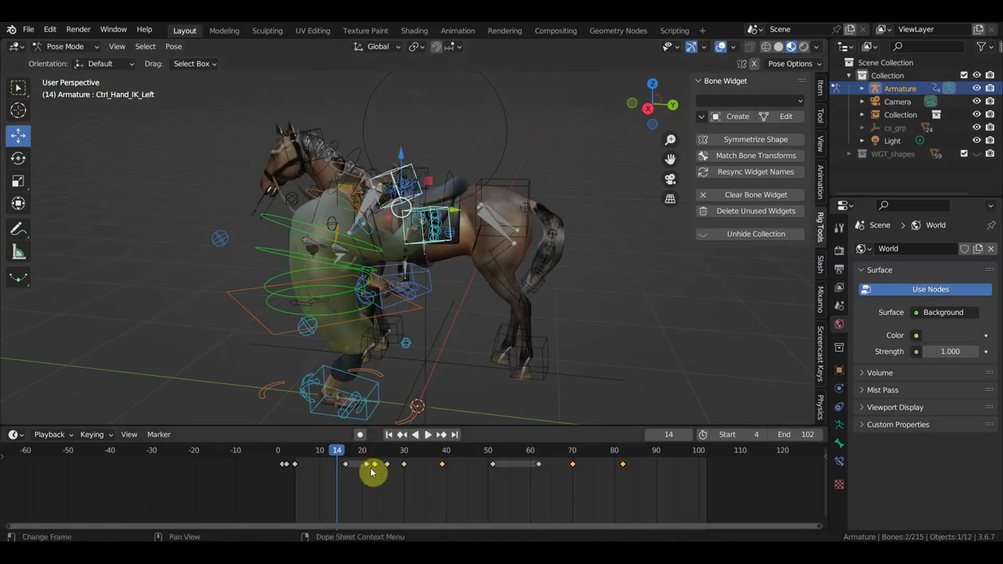
drag(296, 459, 293, 459)
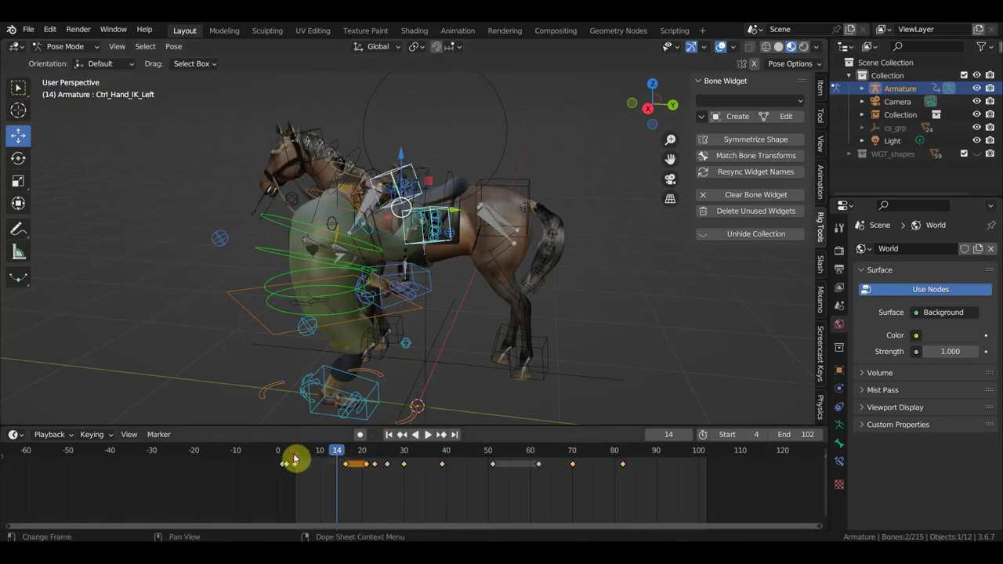
key(Delete)
middle_drag(470, 342, 408, 342)
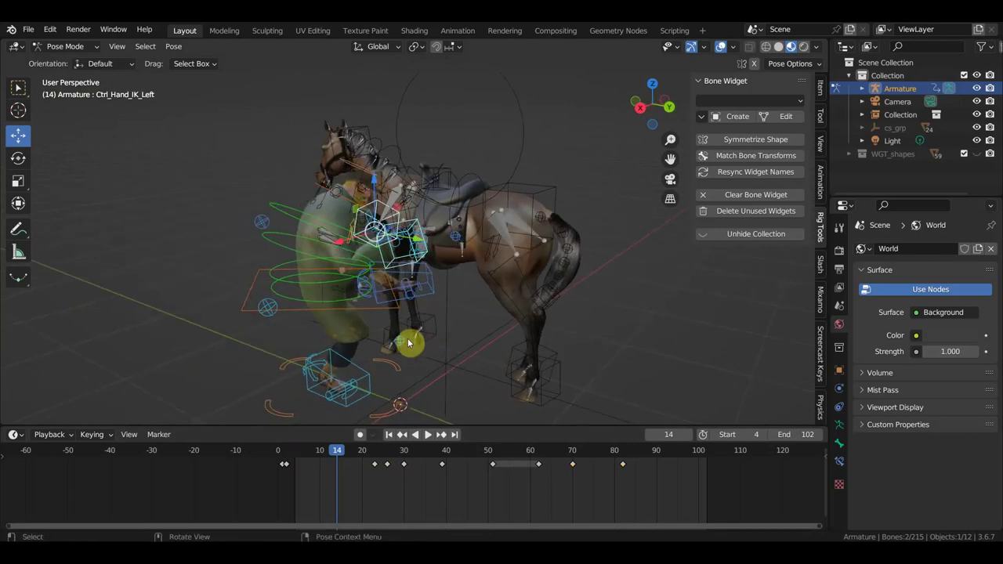
key(ctrl+z)
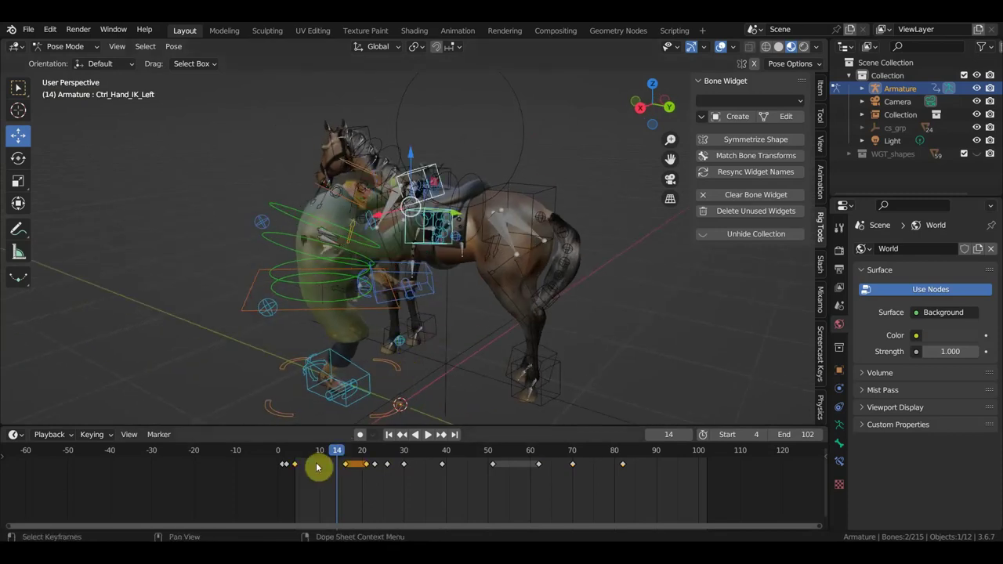
scroll(409, 424, up, 2)
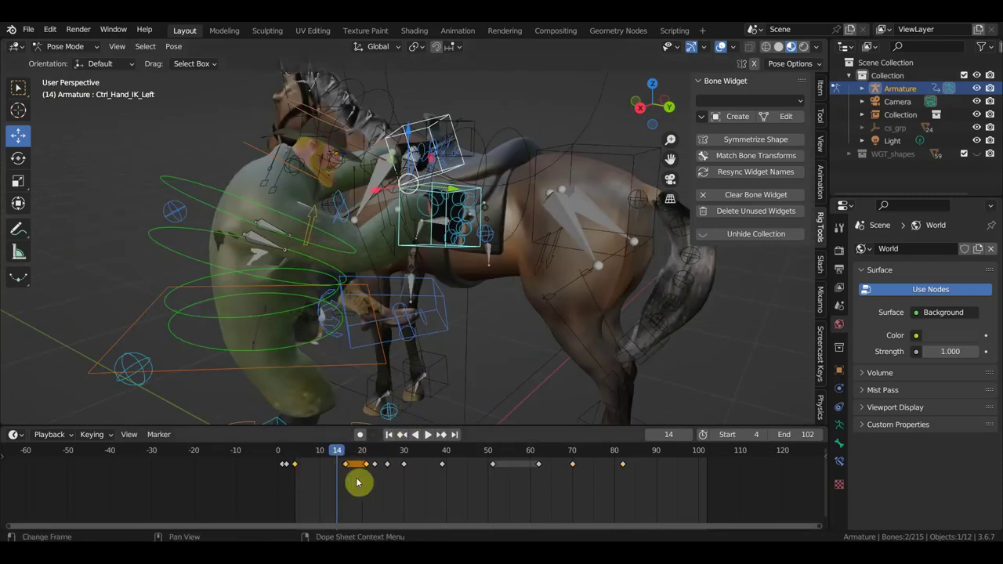
drag(371, 483, 343, 464)
key(Delete)
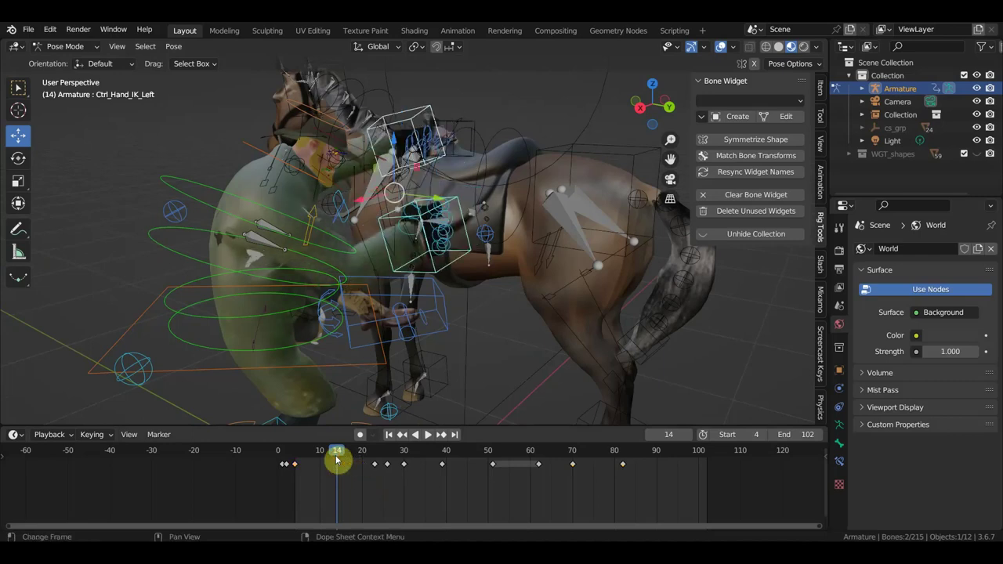
Play the animation, return the playhead to around frame 4, and select the keys from there onward.
key(space)
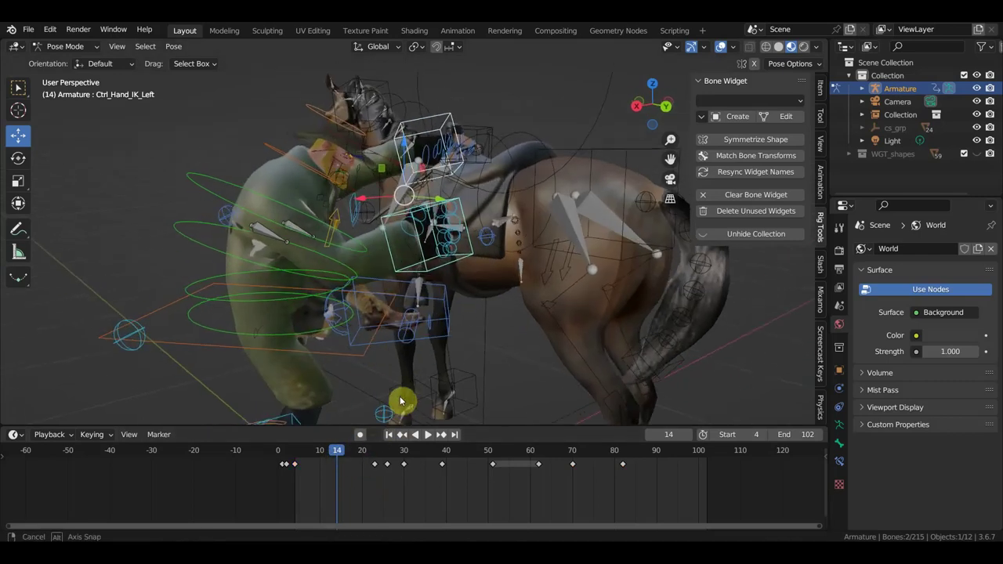
click(315, 455)
drag(315, 455, 291, 461)
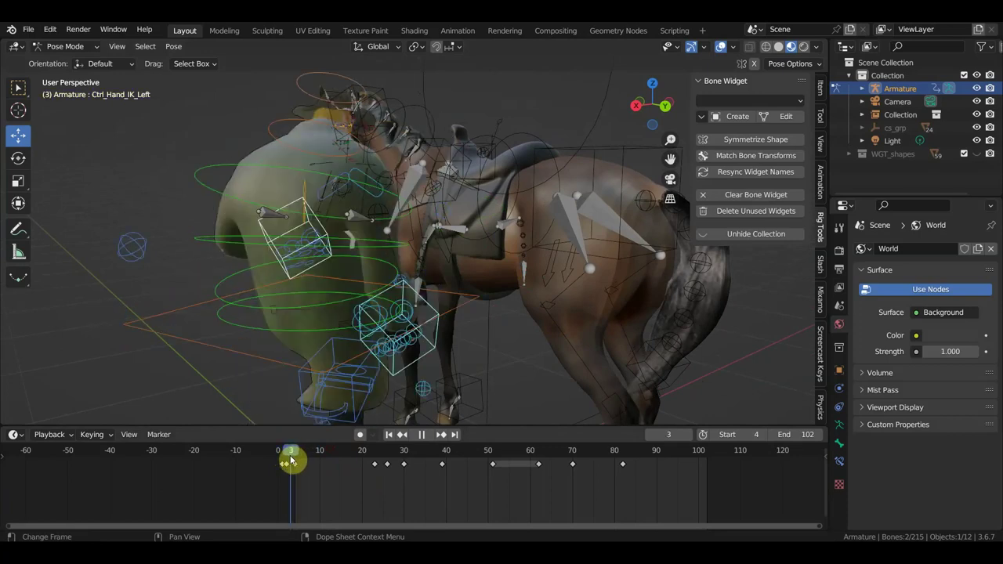
mouse_move(380, 385)
middle_down()
mouse_move(574, 362)
mouse_move(560, 364)
middle_up()
mouse_move(658, 509)
mouse_down()
mouse_move(381, 481)
mouse_move(291, 461)
mouse_up()
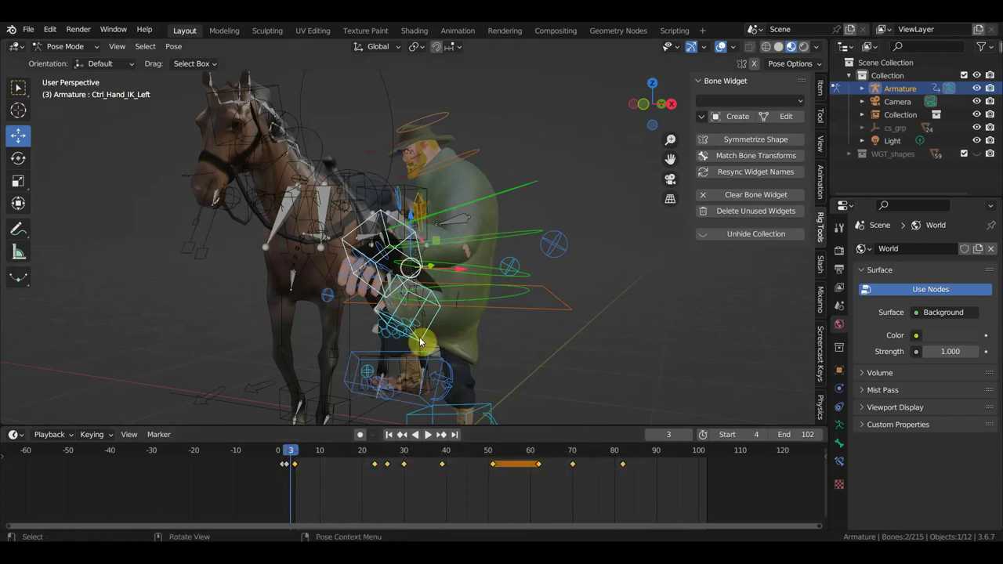
Select all bones and slide the rig's Dope Sheet keyframes about 7 frames later.
key(a)
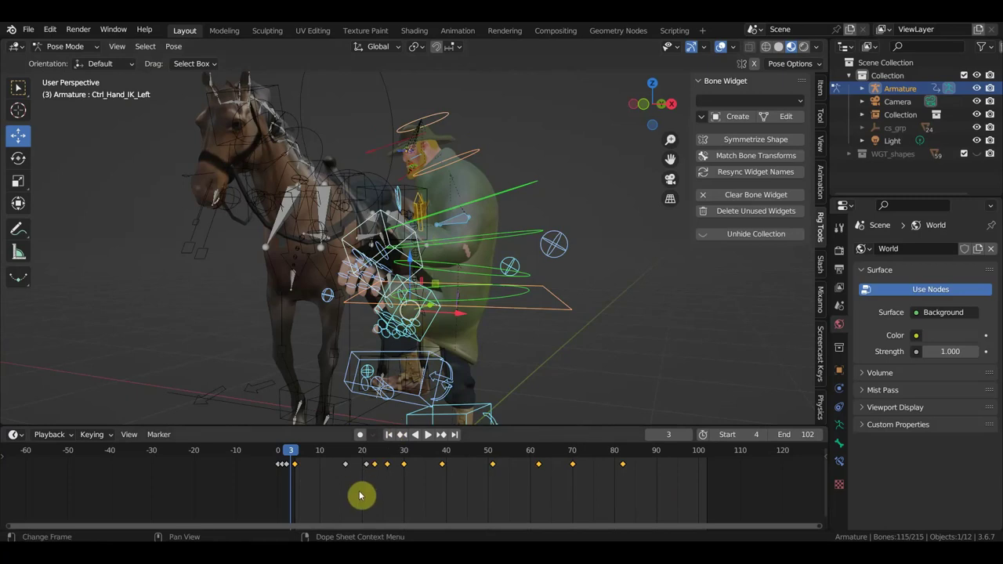
key(g)
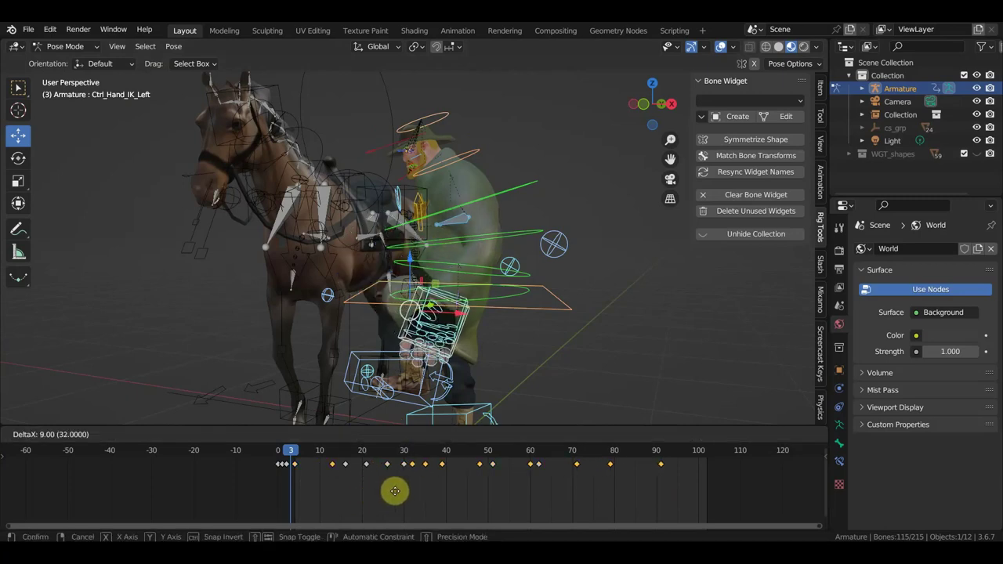
click(395, 490)
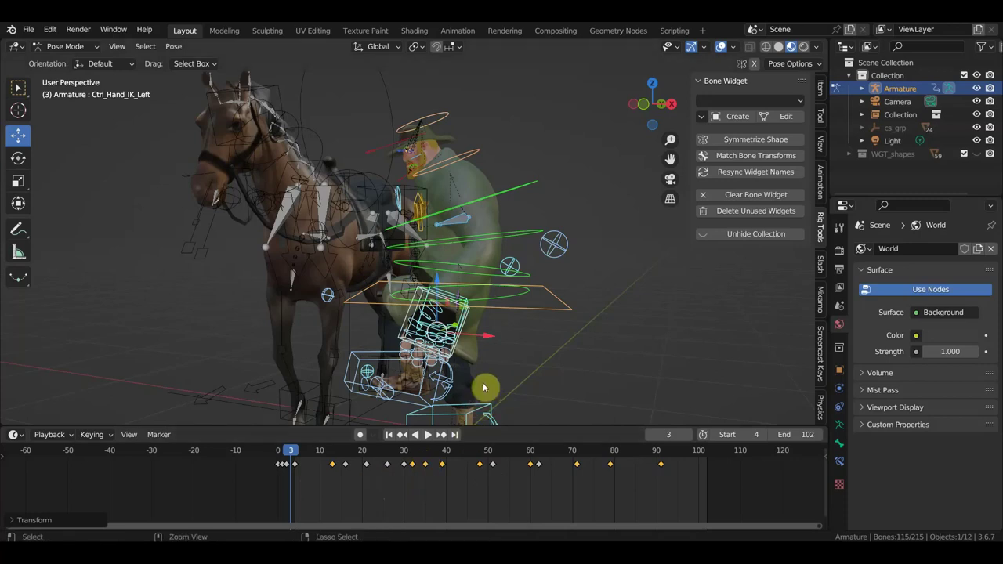
key(ctrl+z)
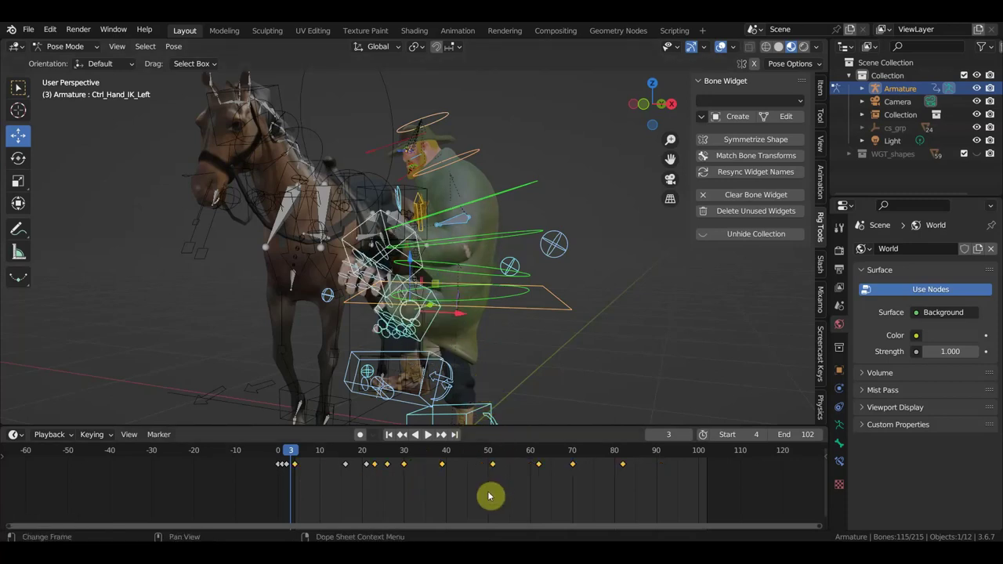
drag(670, 493, 294, 464)
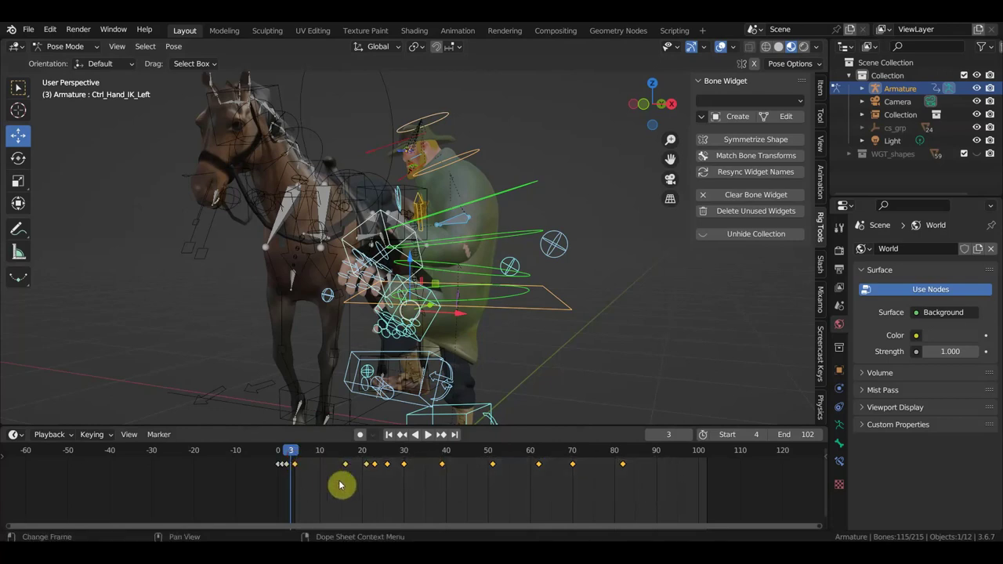
key(g)
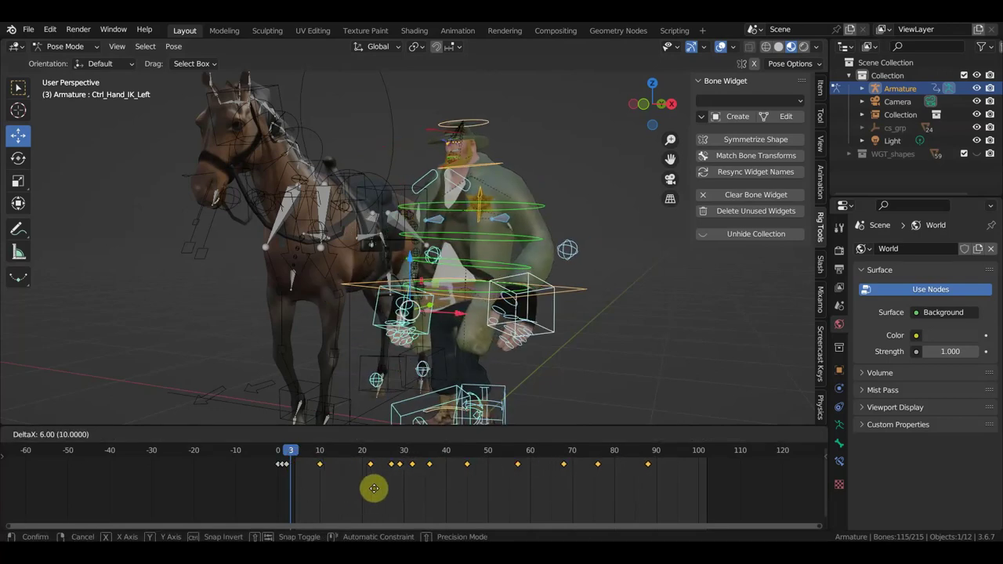
click(381, 490)
Play back the timing, then move Ctrl_Foot_IK_Left about 0.097 m along X and 0.211 m down.
mouse_move(426, 405)
middle_down()
mouse_move(526, 369)
mouse_move(496, 333)
middle_up()
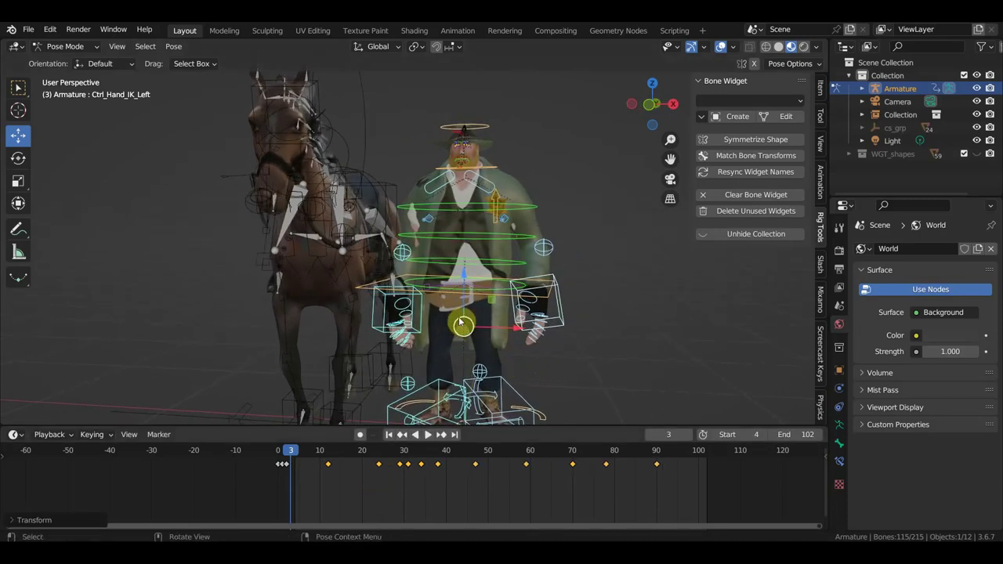
key(space)
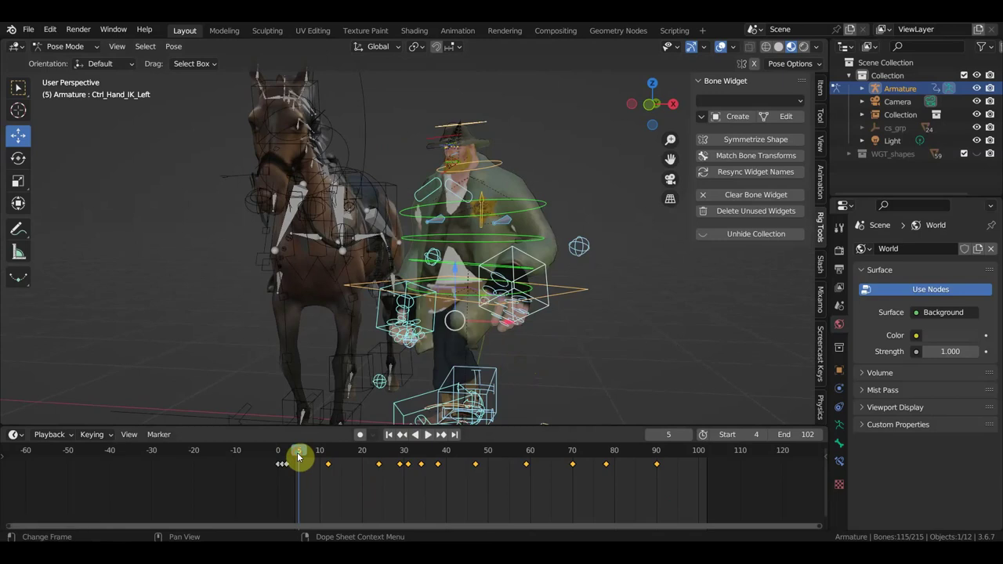
mouse_move(535, 385)
middle_down()
mouse_move(544, 376)
mouse_move(518, 363)
middle_up()
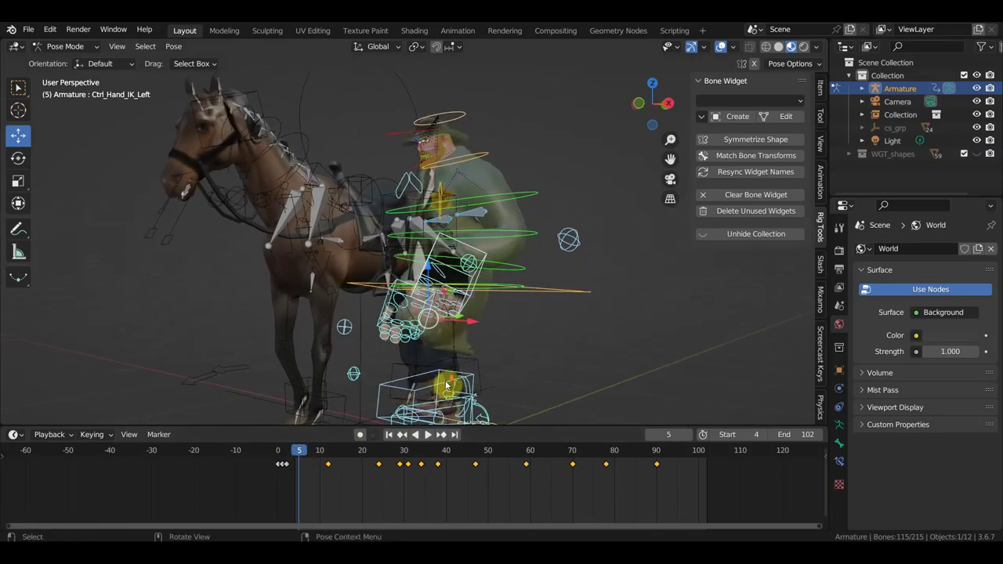
middle_drag(444, 384, 444, 381)
click(402, 341)
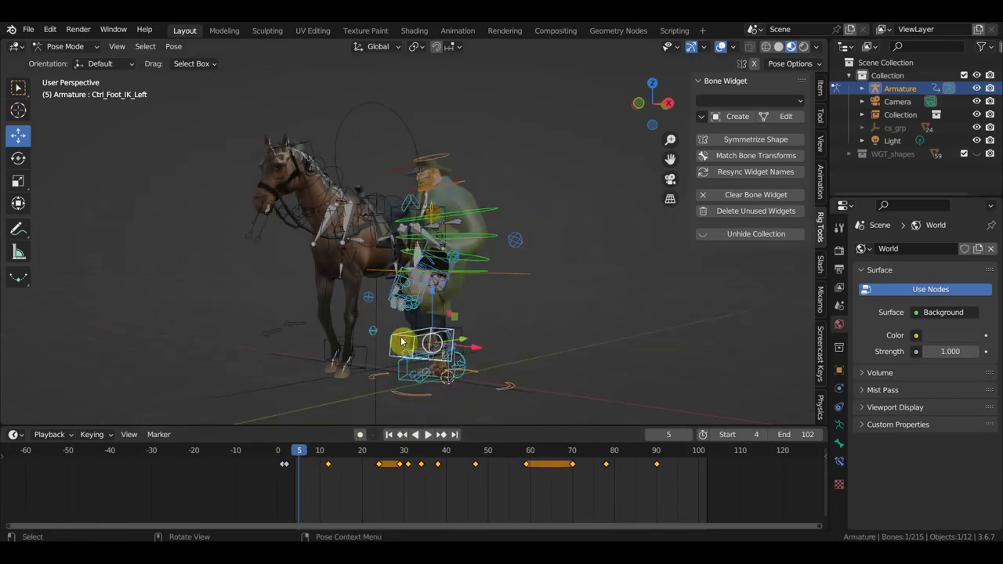
middle_drag(401, 341, 512, 339)
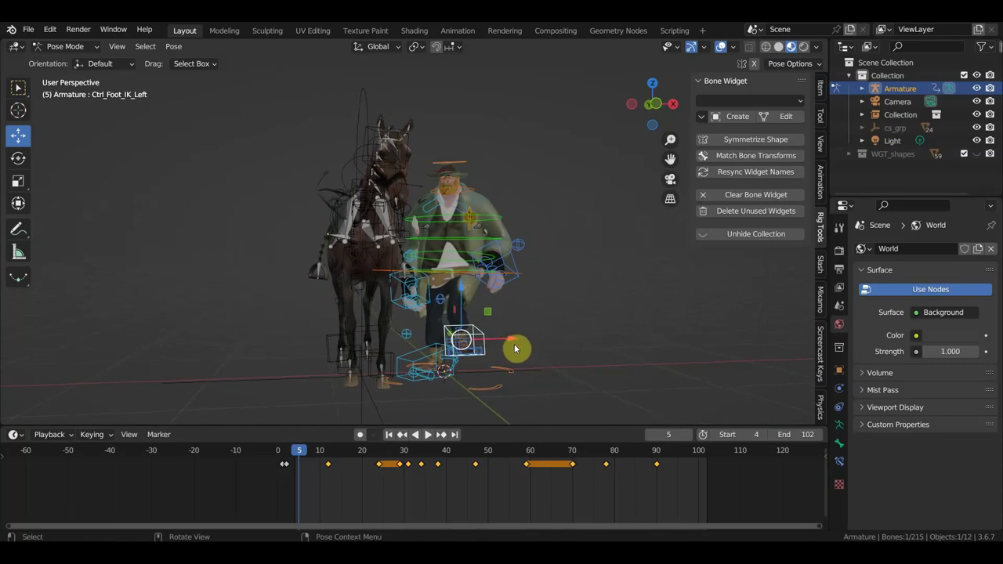
key(g)
click(523, 376)
Rotate and reposition the Ctrl_Hand_IK_Left control.
middle_drag(526, 384, 482, 385)
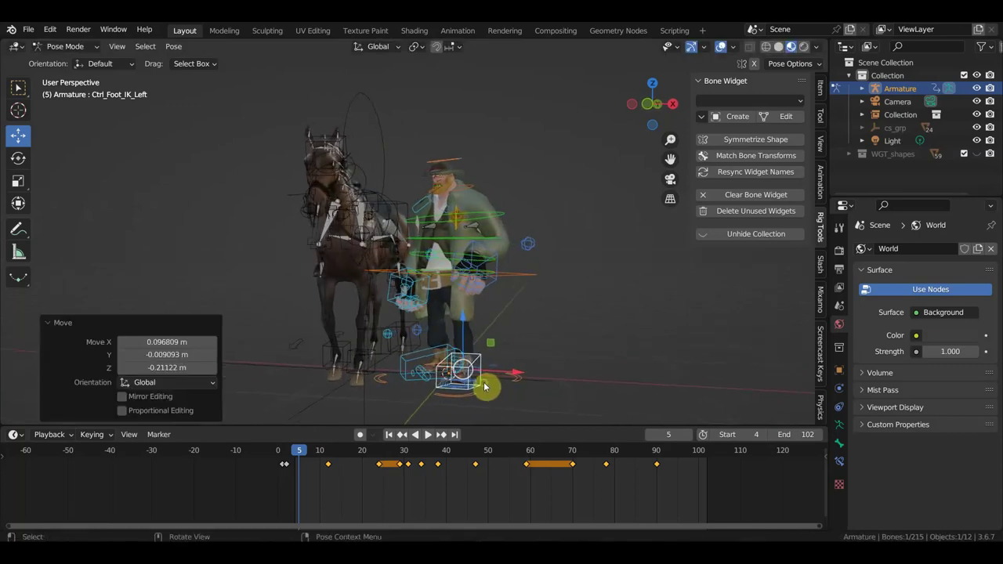
click(496, 263)
middle_drag(533, 298, 506, 303)
key(r)
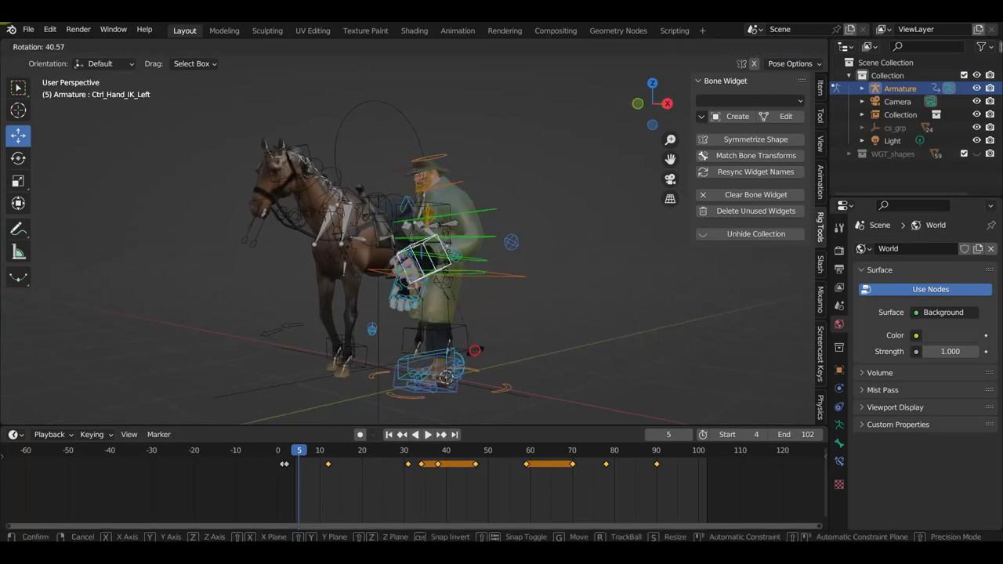
click(475, 351)
key(g)
click(508, 334)
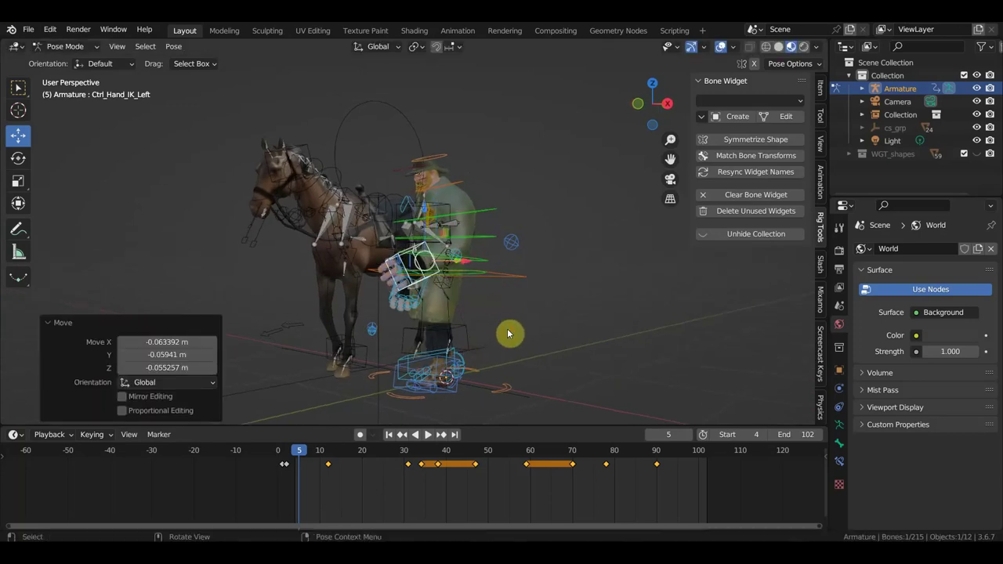
Rotate the Ctrl_Spine2 control, then rotate Ctrl_Spine by 17.3°.
click(489, 213)
key(r)
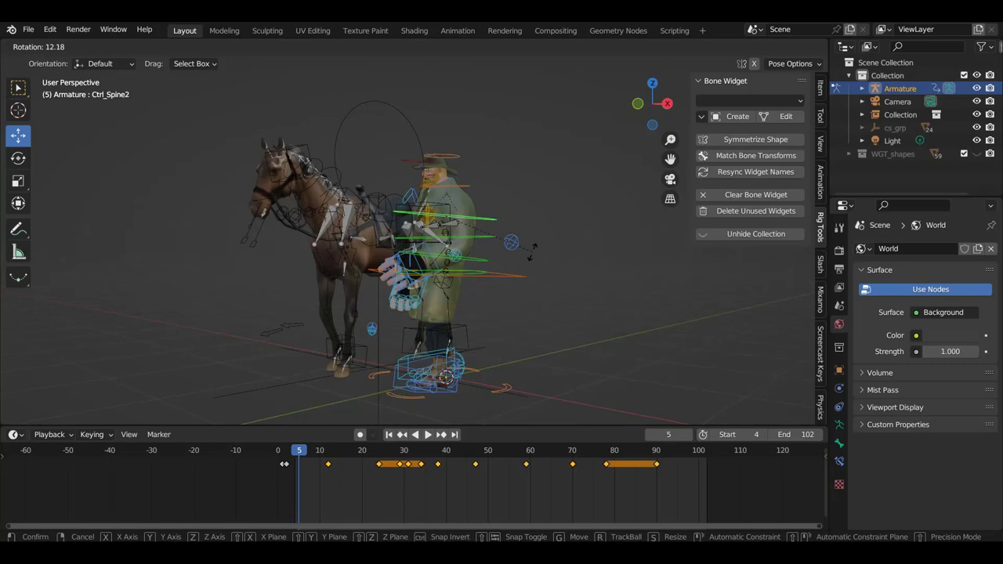
click(532, 248)
mouse_move(538, 248)
middle_down()
mouse_move(470, 279)
mouse_move(470, 385)
middle_up()
click(428, 305)
key(r)
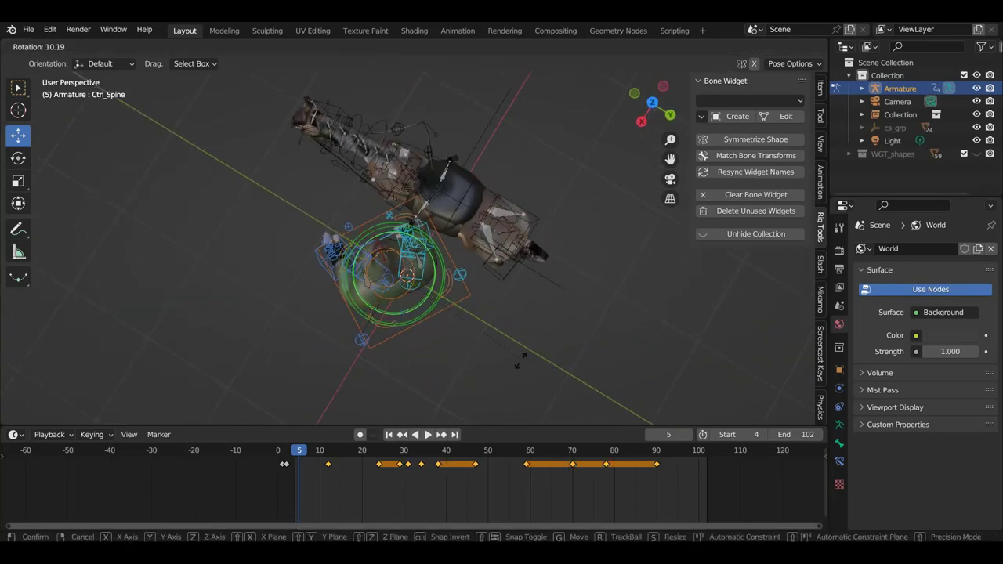
click(504, 370)
Pose the right arm: move the hand IK, rotate the shoulder, and move the arm pole.
mouse_move(511, 331)
middle_down()
mouse_move(436, 288)
mouse_move(332, 267)
mouse_move(410, 306)
middle_up()
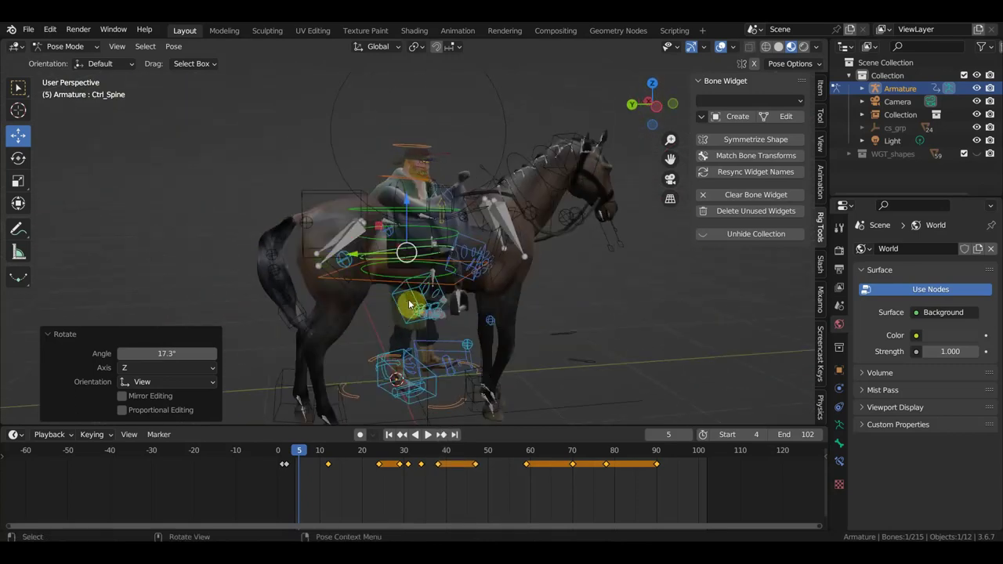
drag(406, 297, 384, 290)
mouse_move(384, 290)
middle_down()
mouse_move(516, 316)
mouse_move(638, 293)
middle_up()
key(g)
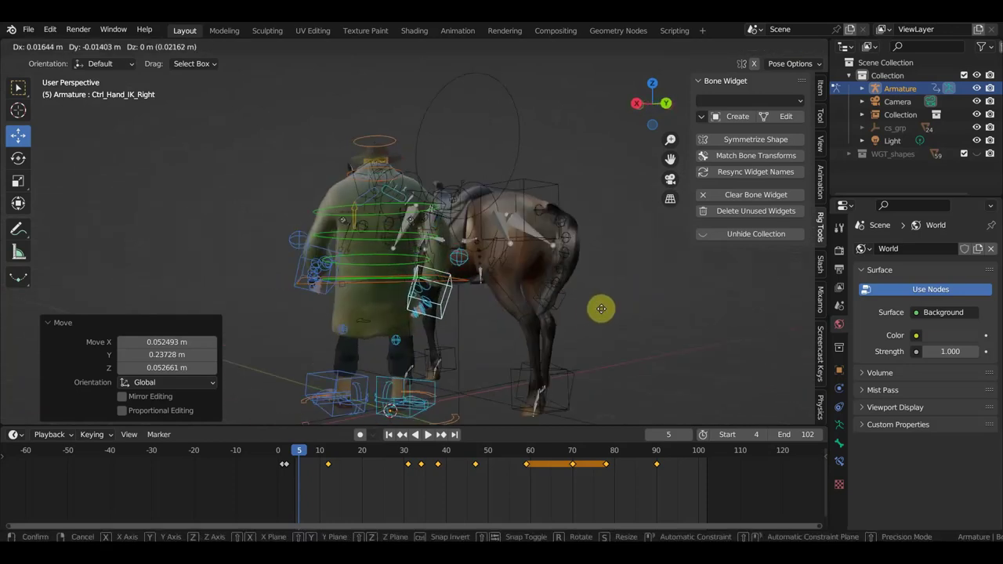
click(606, 311)
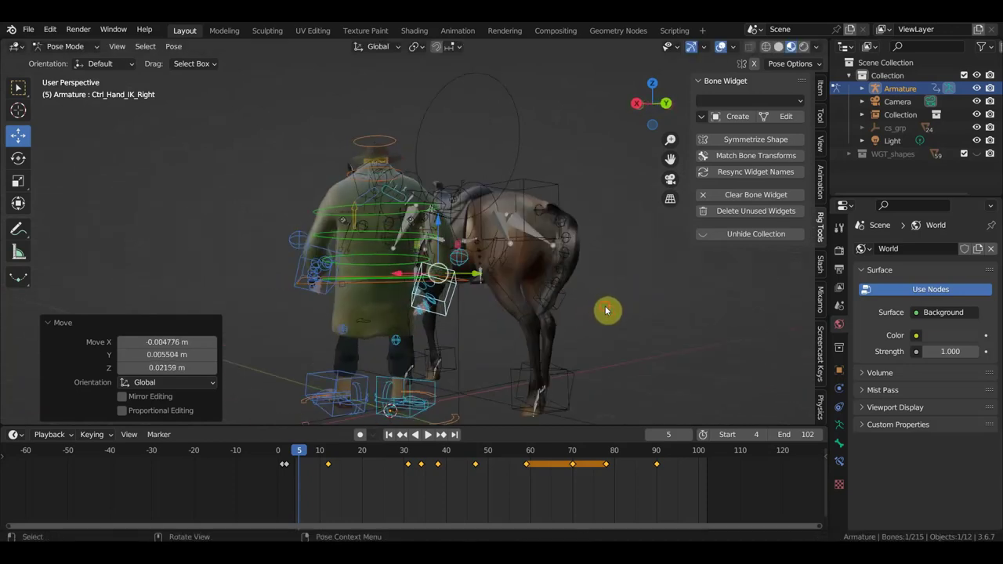
click(402, 195)
key(r)
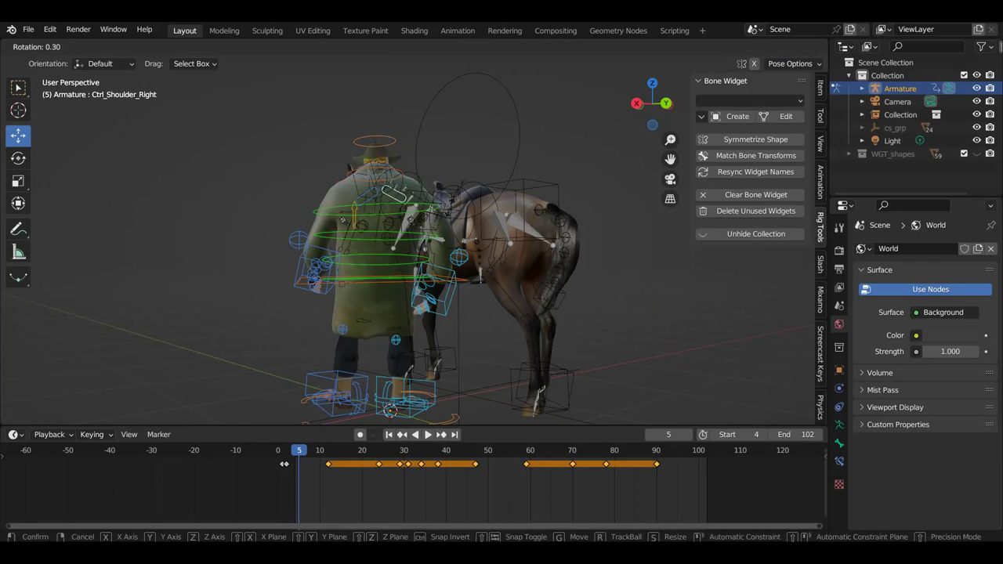
click(454, 209)
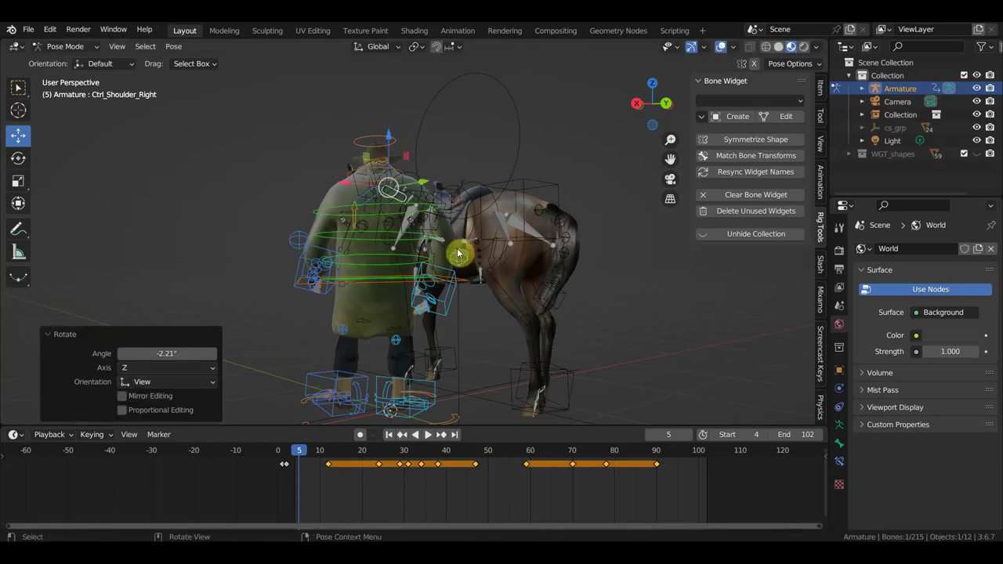
click(463, 258)
key(g)
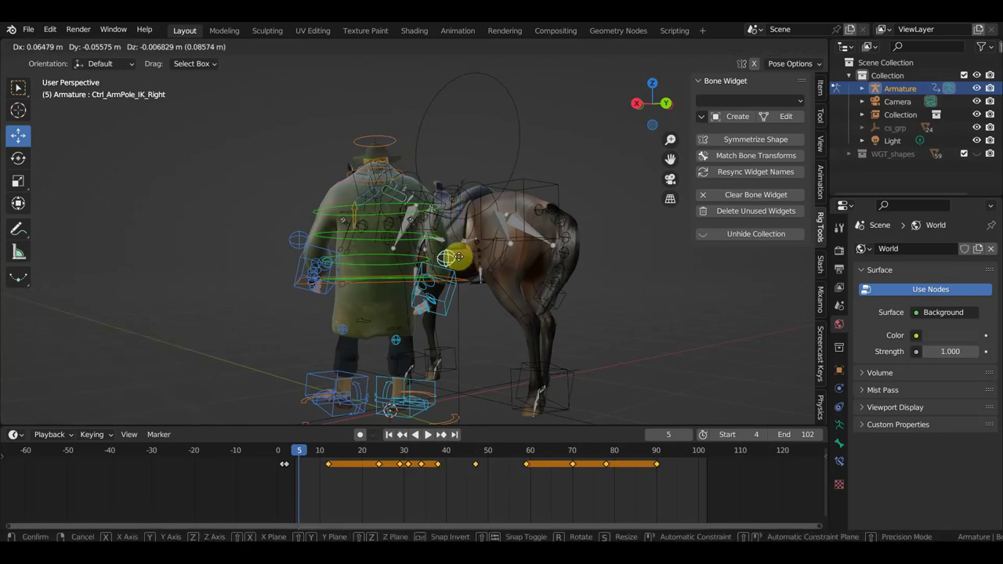
click(460, 261)
middle_drag(460, 261, 680, 285)
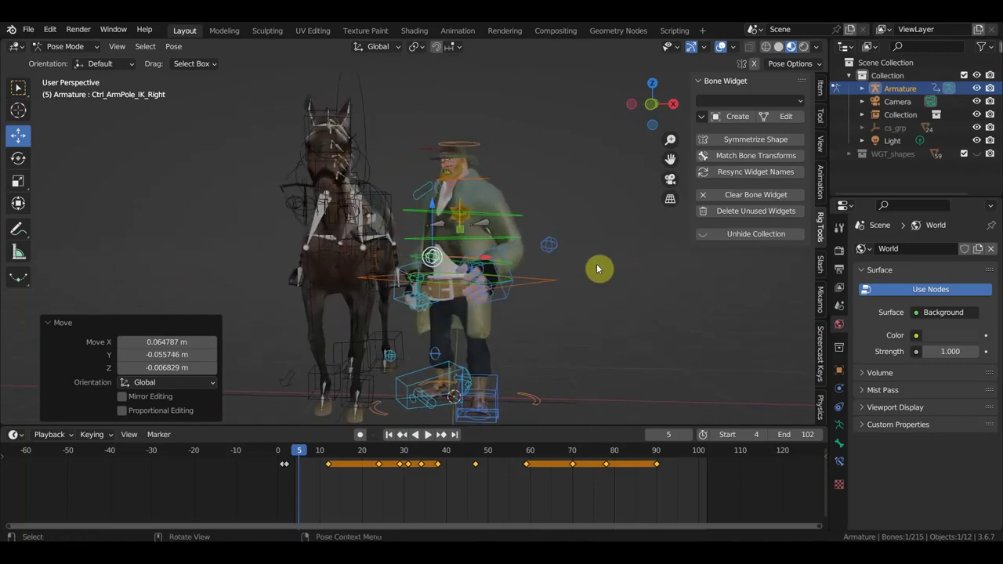
Key Location & Rotation on all bones at frame 5, giving 737 keyframes, and play it back.
key(a)
key(i)
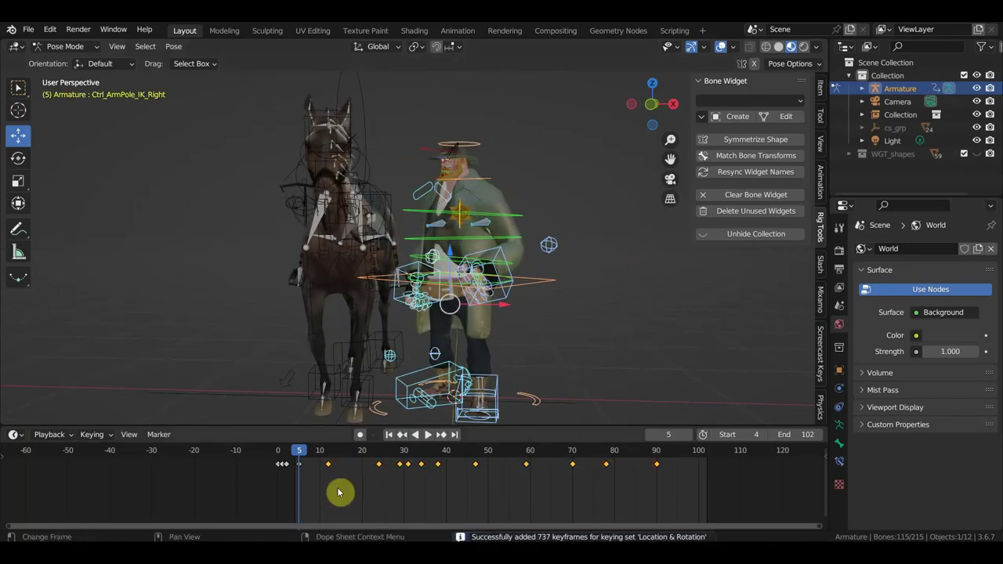
key(space)
Check the pose at frame 4 from the side, then select Ctrl_Master and jump to frame 12.
mouse_move(308, 457)
mouse_down()
mouse_move(350, 463)
mouse_move(351, 473)
mouse_move(305, 467)
mouse_up()
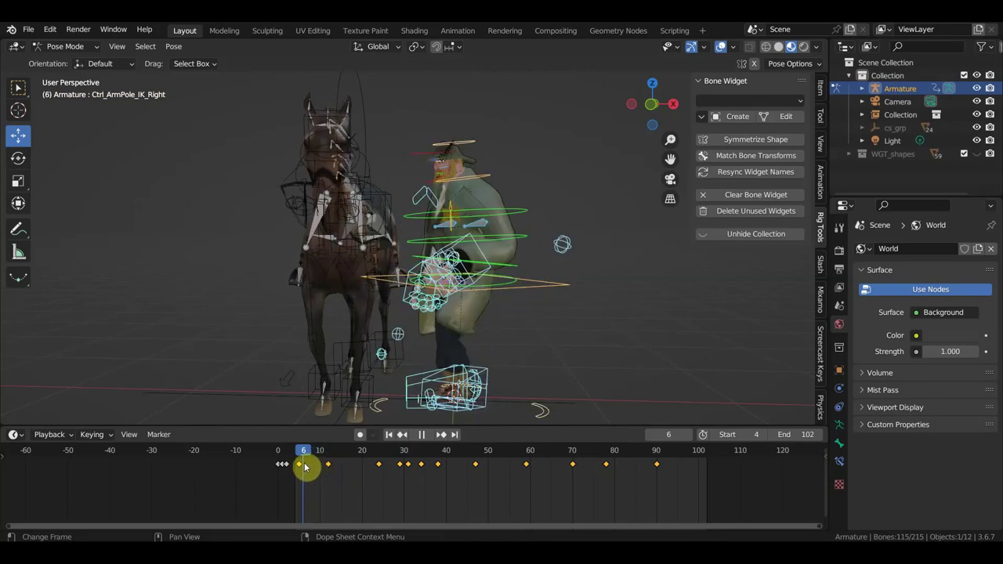
drag(305, 467, 297, 466)
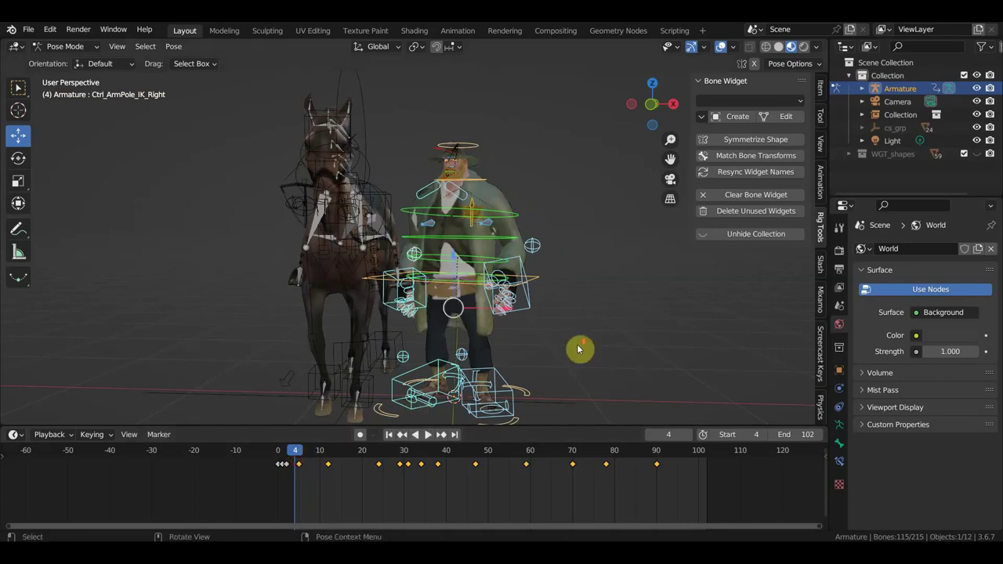
middle_drag(578, 347, 437, 352)
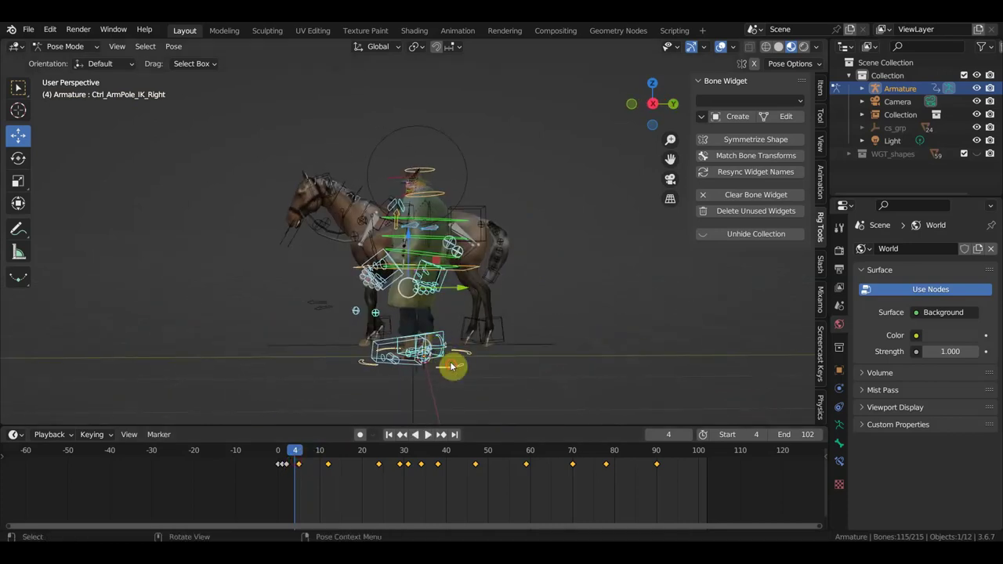
click(451, 366)
click(327, 456)
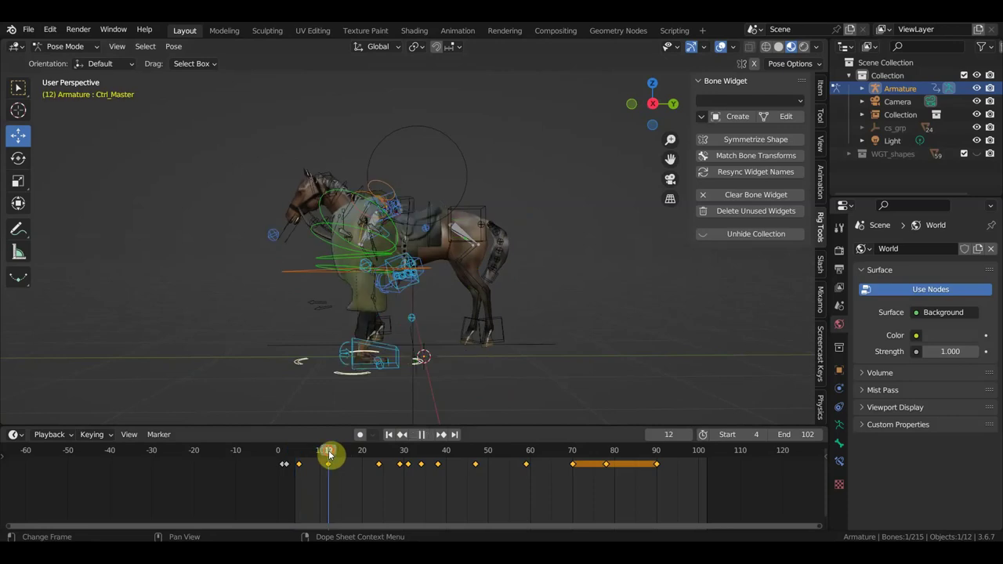
alt+middle_drag(478, 403, 506, 389)
With overlays hidden, move Ctrl_Master -0.586 m along Y at frame 5 and key it.
scroll(498, 388, up, 3)
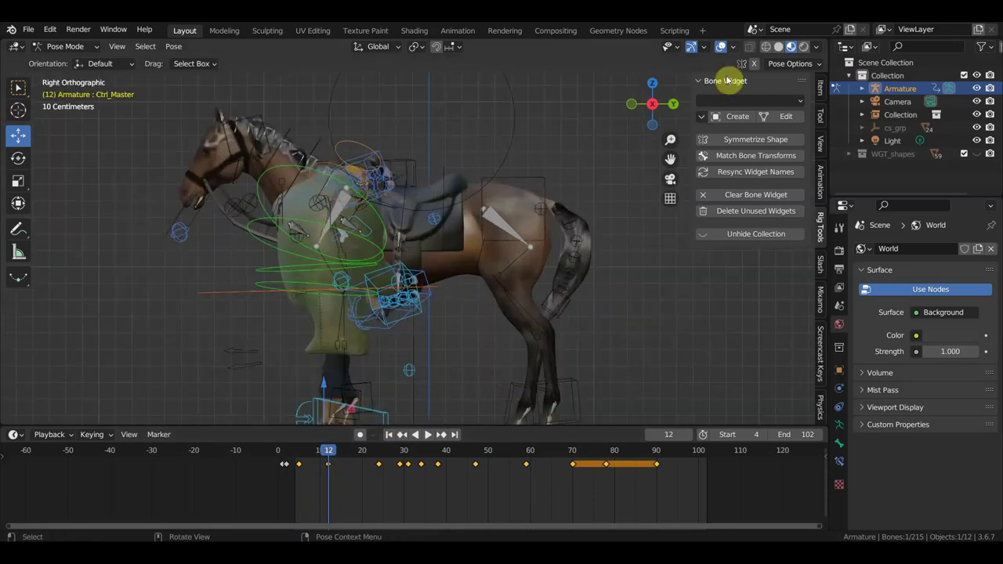
click(721, 46)
shift+middle_drag(530, 264, 562, 157)
mouse_move(481, 235)
middle_down()
mouse_move(297, 316)
mouse_move(431, 310)
middle_up()
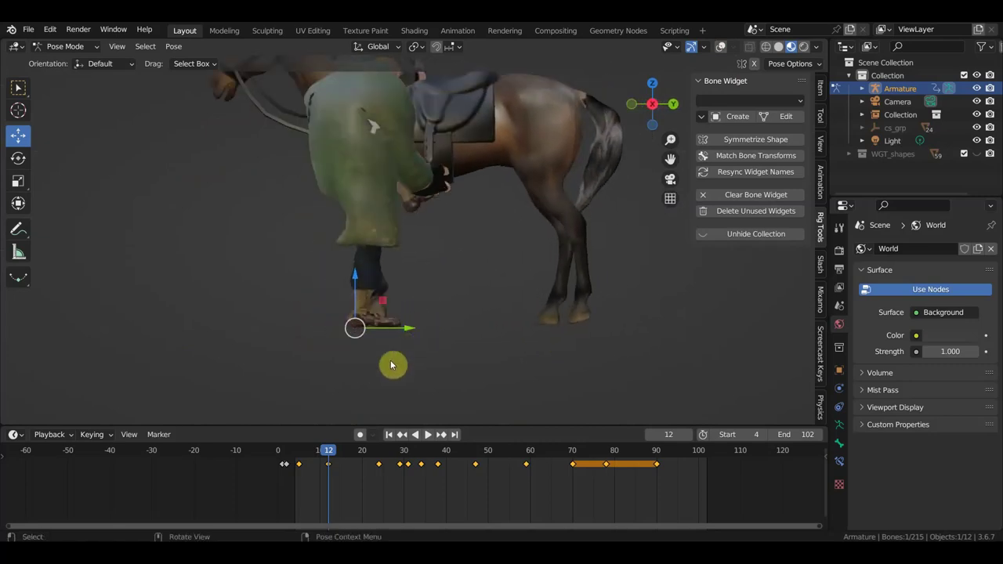
click(299, 462)
drag(506, 327, 394, 335)
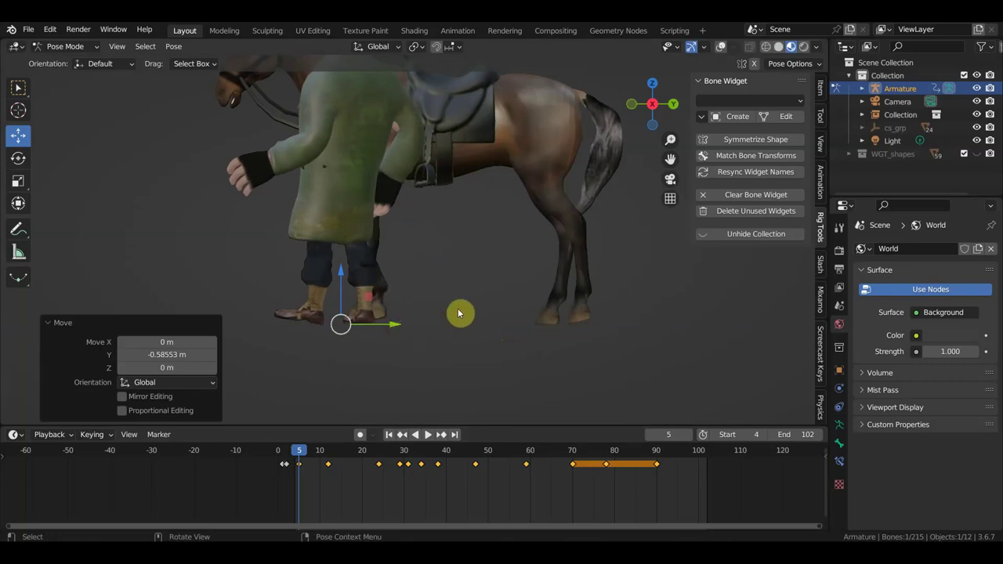
key(i)
Review the walk-in by scrubbing and playing from a right side view, ending back at frame 5.
mouse_move(298, 453)
mouse_down()
mouse_move(354, 464)
mouse_move(302, 460)
mouse_move(335, 465)
mouse_move(320, 463)
mouse_up()
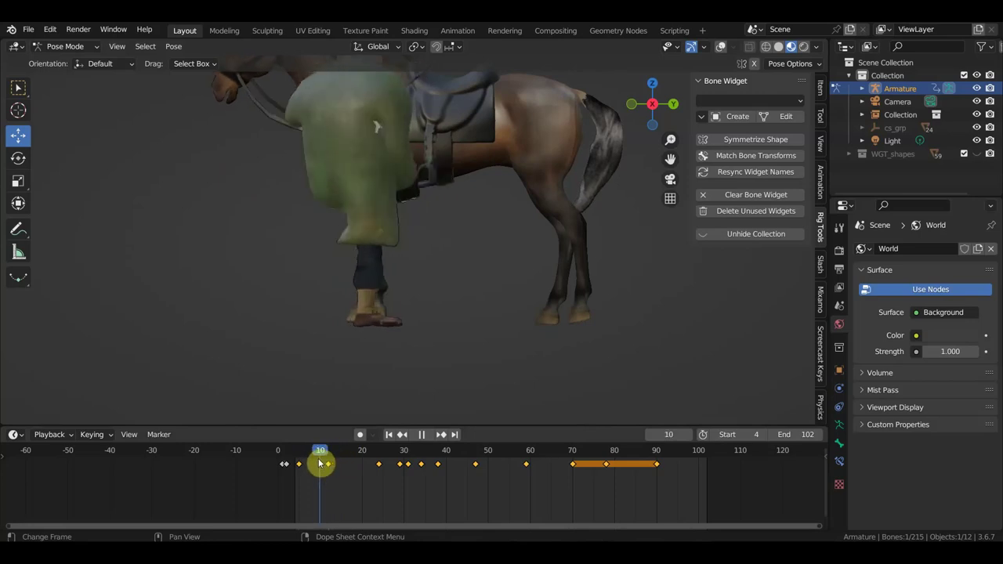
drag(672, 500, 530, 470)
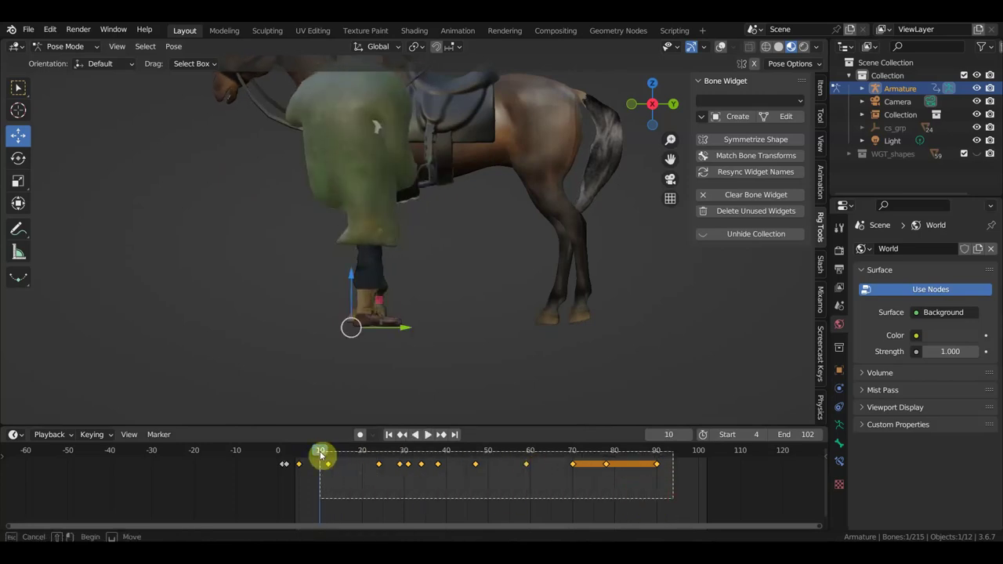
scroll(520, 251, down, 2)
scroll(549, 236, down, 2)
scroll(550, 249, down, 1)
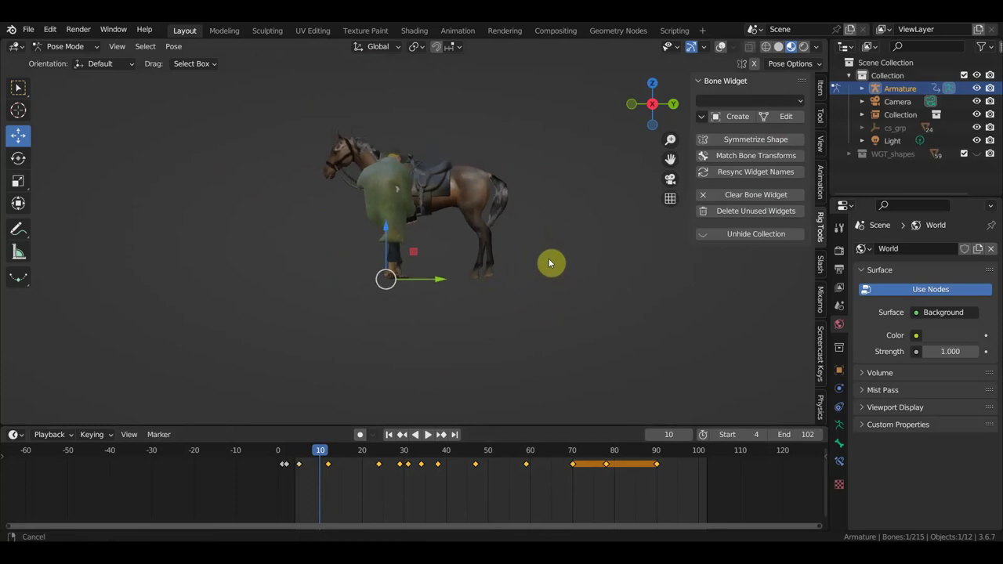
scroll(567, 245, down, 1)
mouse_move(564, 256)
middle_down()
mouse_move(540, 264)
mouse_move(656, 267)
middle_up()
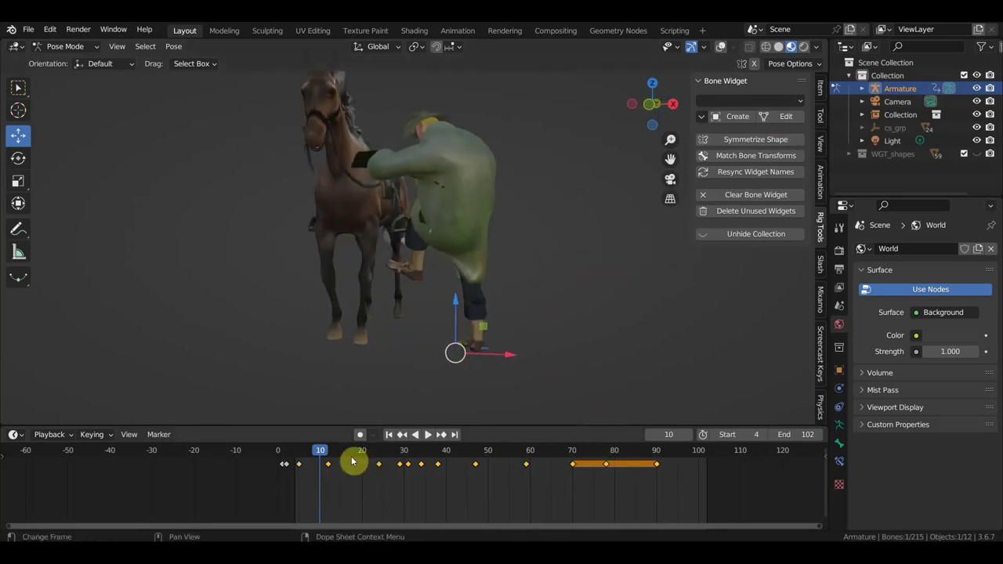
key(space)
mouse_move(402, 457)
mouse_down()
mouse_move(416, 451)
mouse_move(291, 425)
mouse_move(504, 436)
mouse_move(374, 428)
mouse_move(463, 441)
mouse_move(325, 416)
mouse_up()
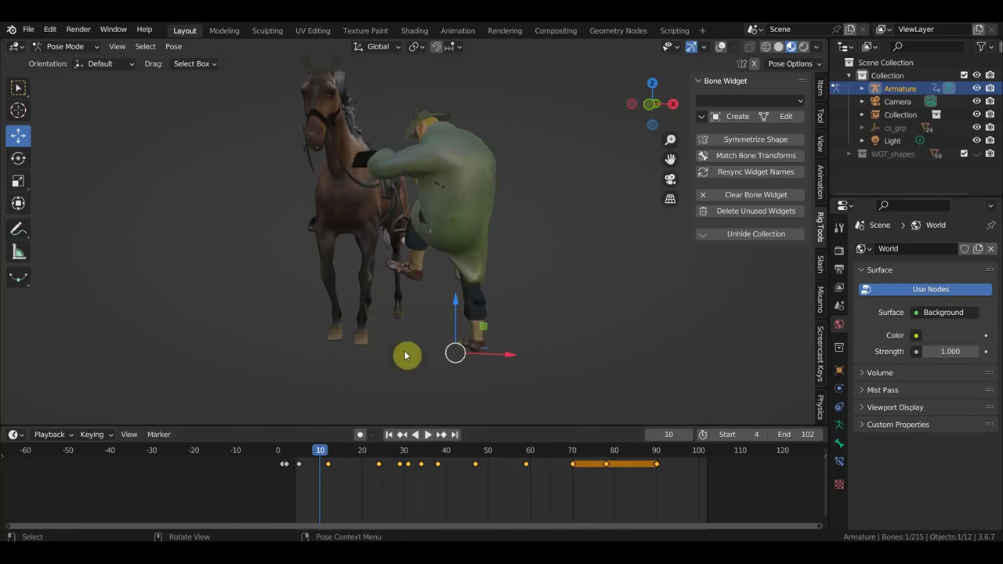
key(KP_3)
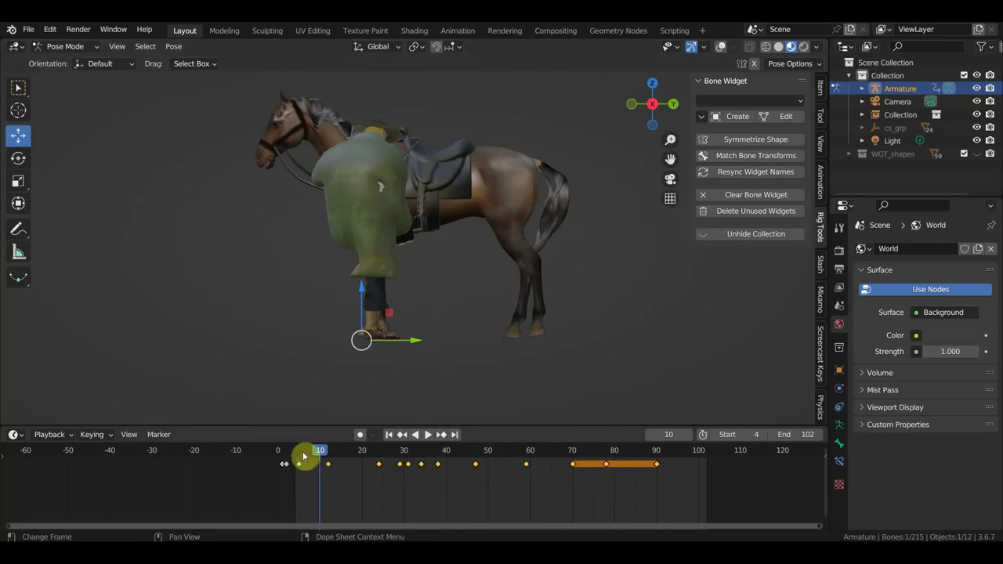
mouse_move(302, 456)
mouse_down()
mouse_move(300, 468)
mouse_move(283, 460)
mouse_up()
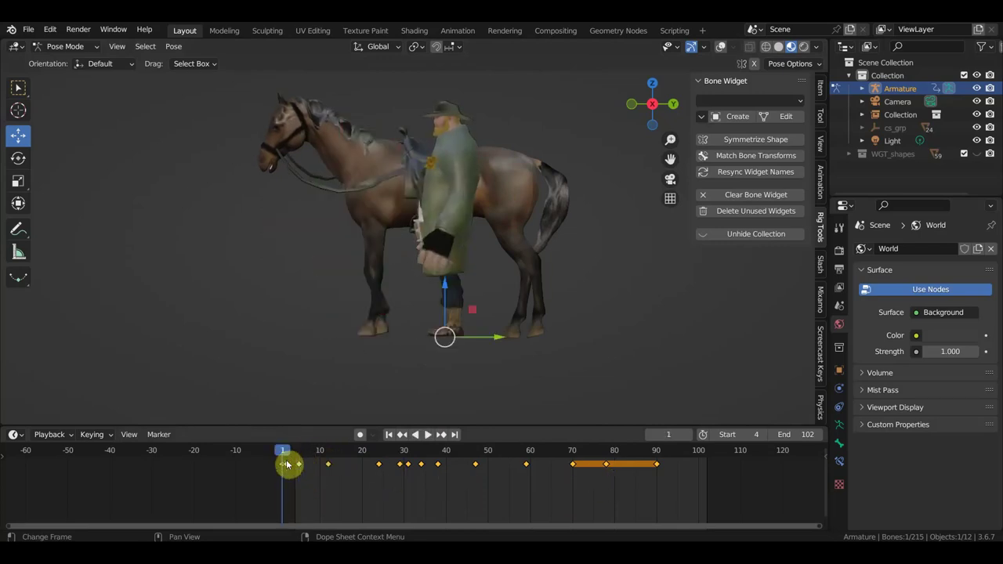
Re-enable overlays and shift the keys from frame 5 onward two frames earlier so playback starts at frame 1.
click(286, 464)
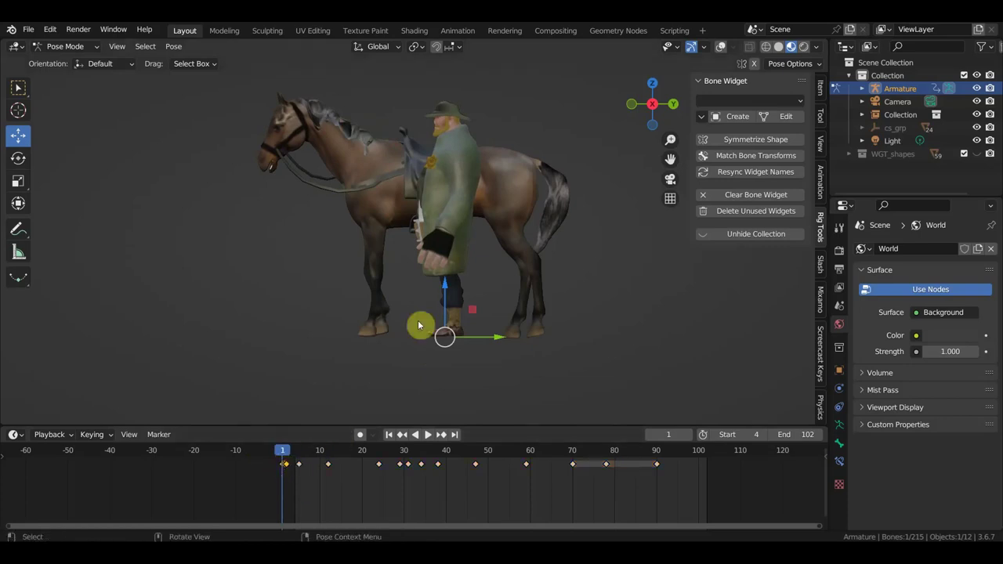
click(720, 48)
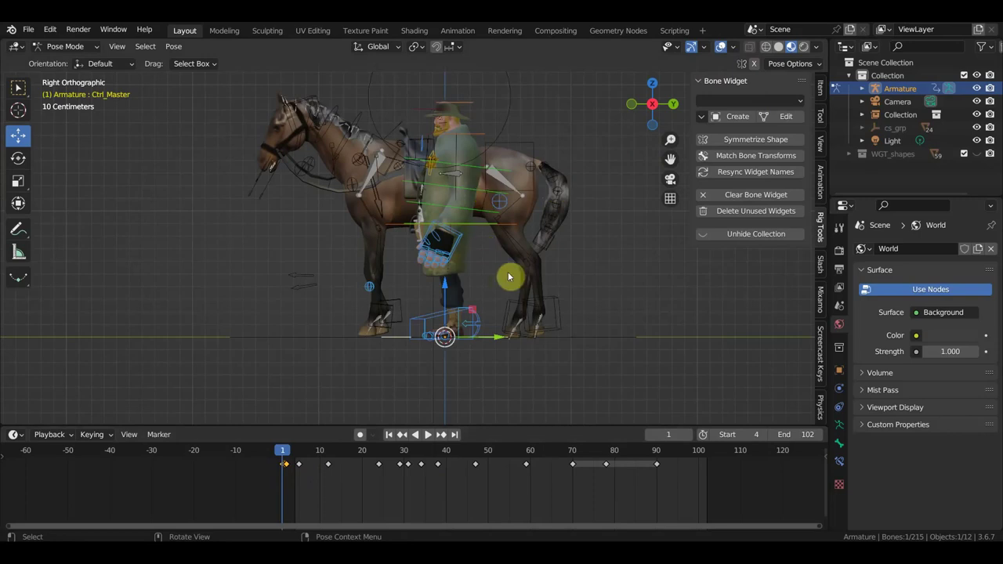
key(a)
mouse_move(290, 482)
mouse_down()
mouse_move(267, 466)
mouse_move(273, 494)
mouse_up()
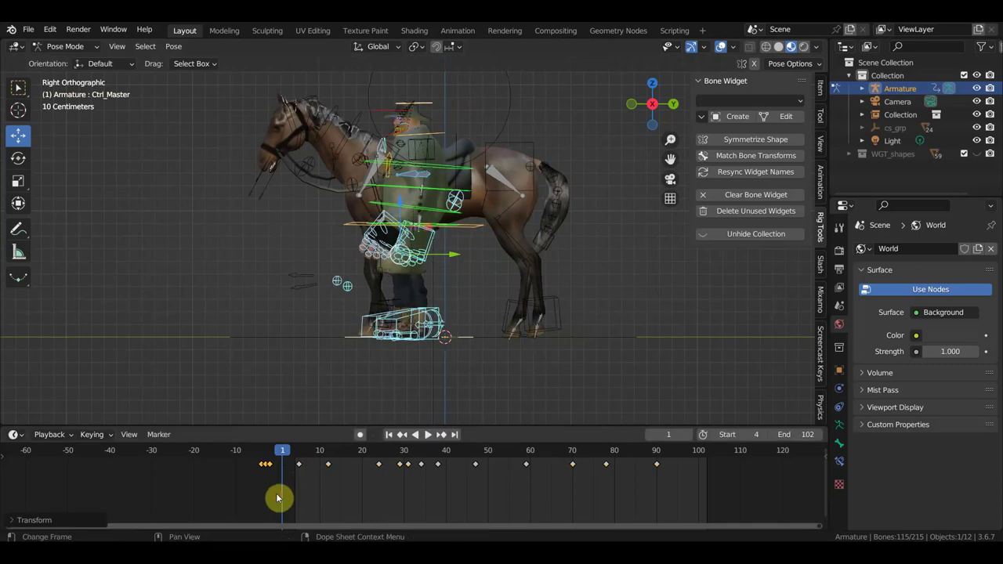
drag(679, 489, 296, 474)
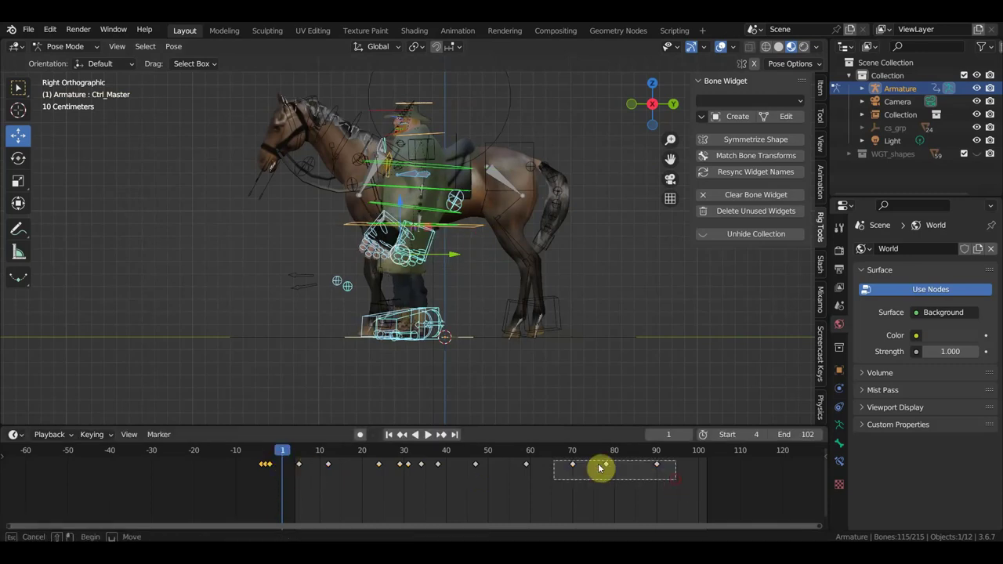
key(g)
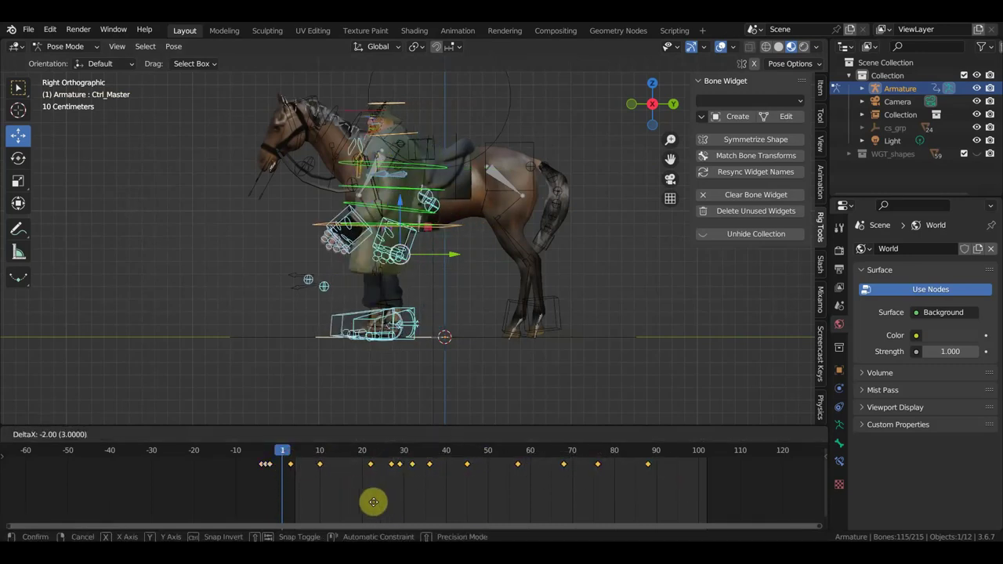
click(363, 500)
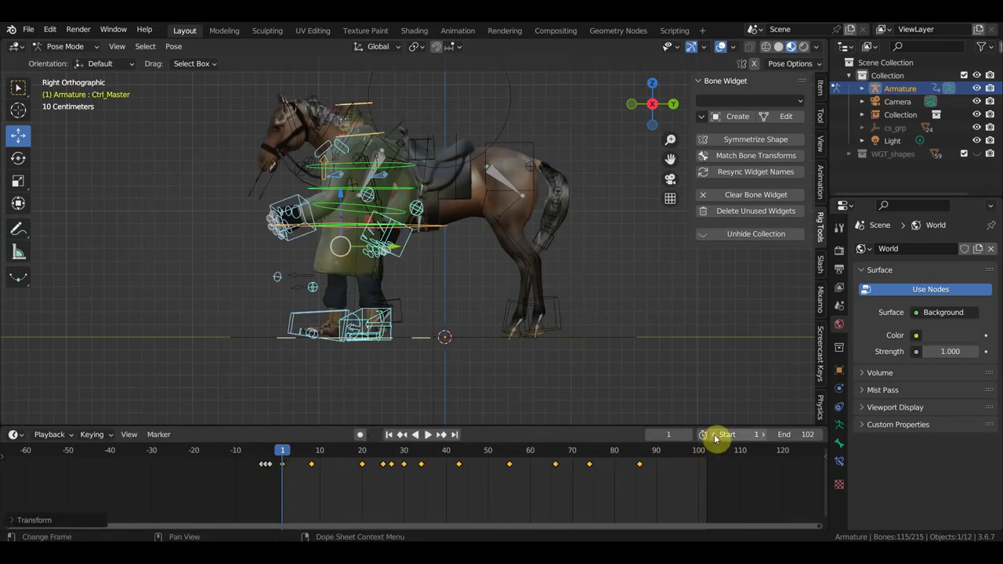
click(640, 453)
Save the blend file from the File menu.
mouse_move(643, 453)
mouse_down()
mouse_move(807, 496)
mouse_move(703, 484)
mouse_up()
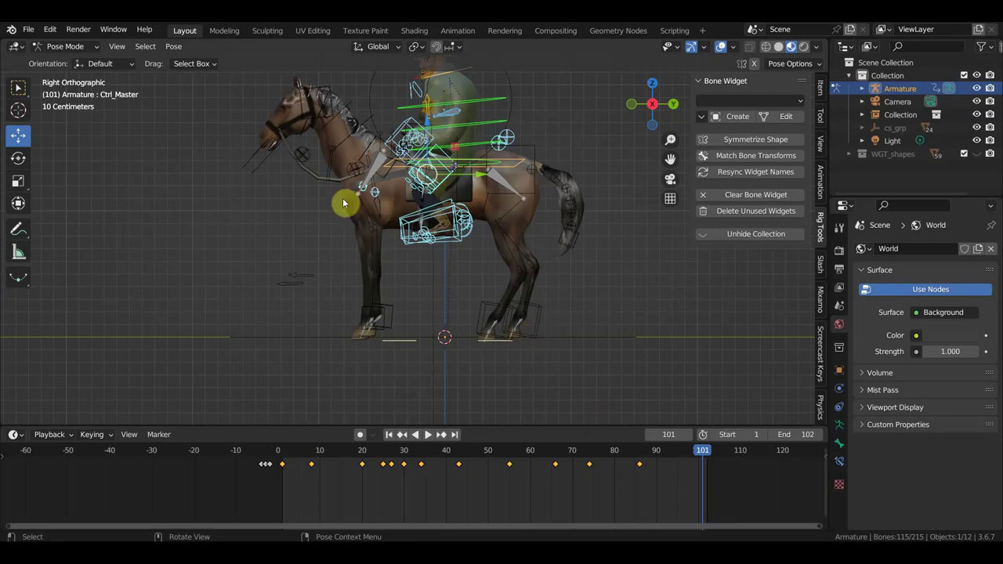
scroll(345, 201, down, 2)
click(52, 28)
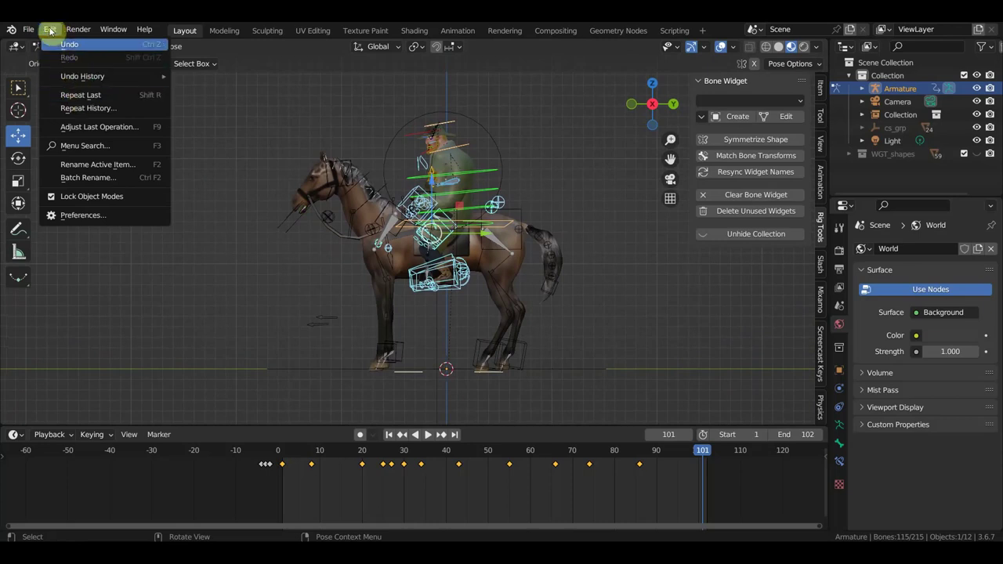
mouse_move(28, 29)
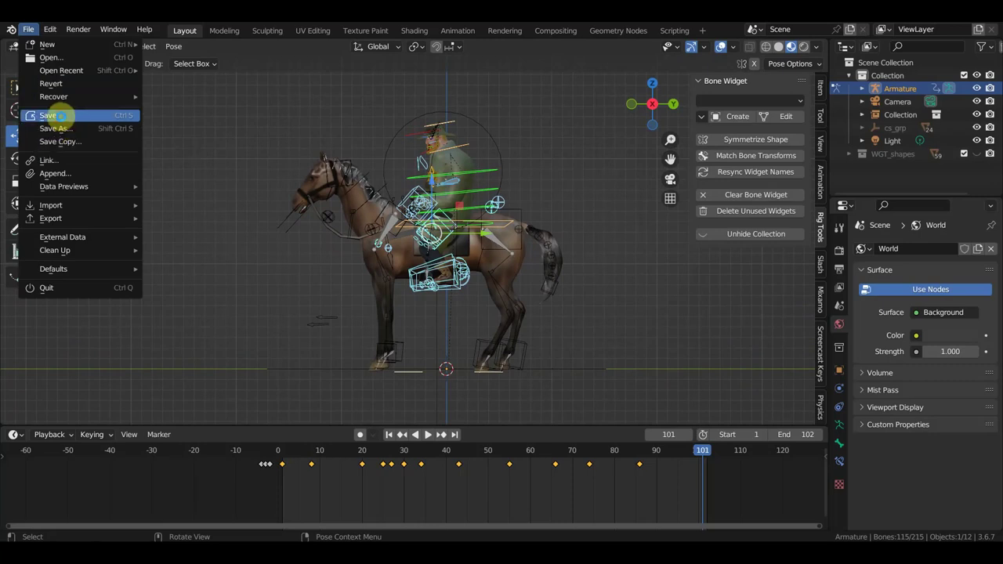
click(59, 115)
scroll(134, 165, down, 2)
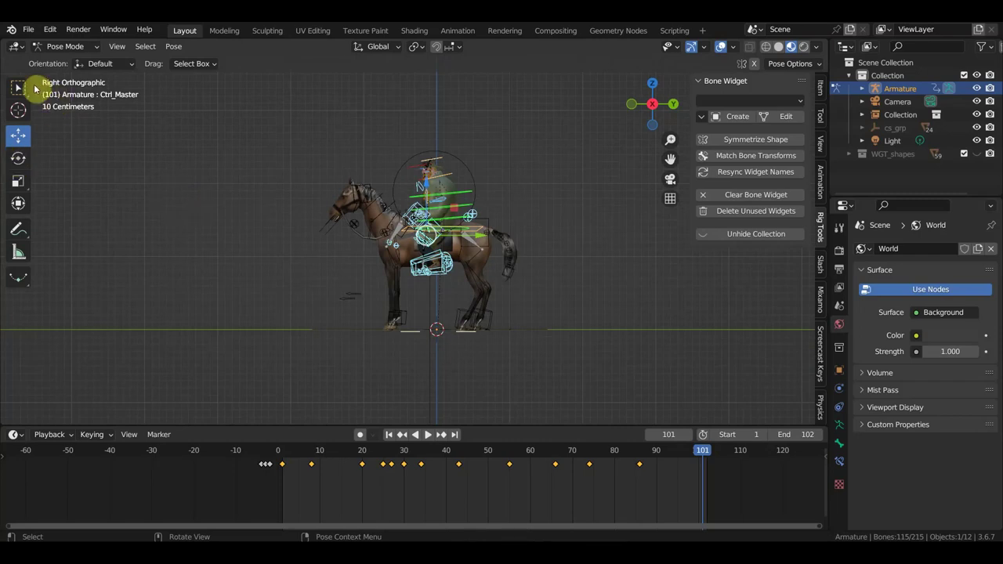
Replay the mount from frame 1 and stop playback at frame 86.
click(640, 460)
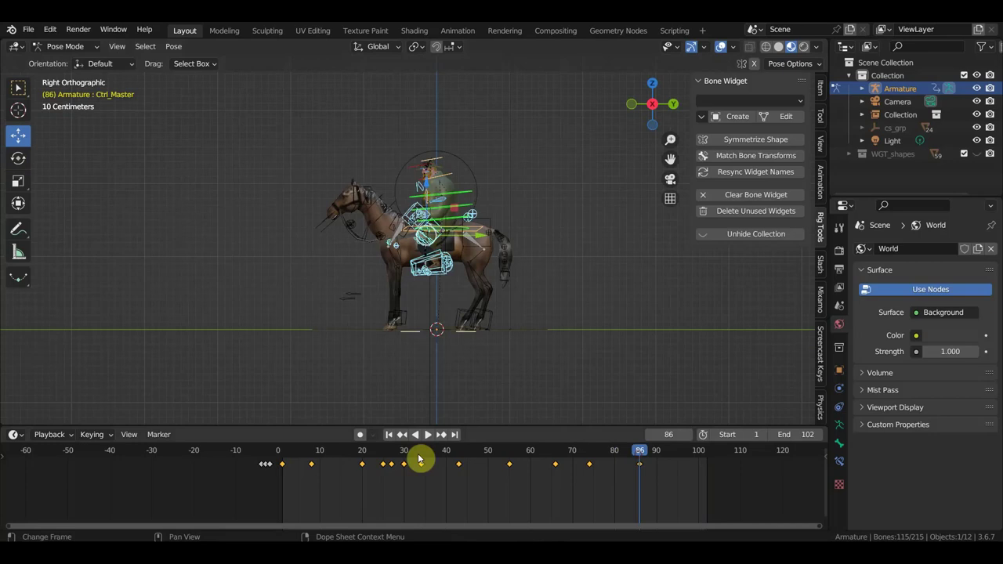
click(280, 456)
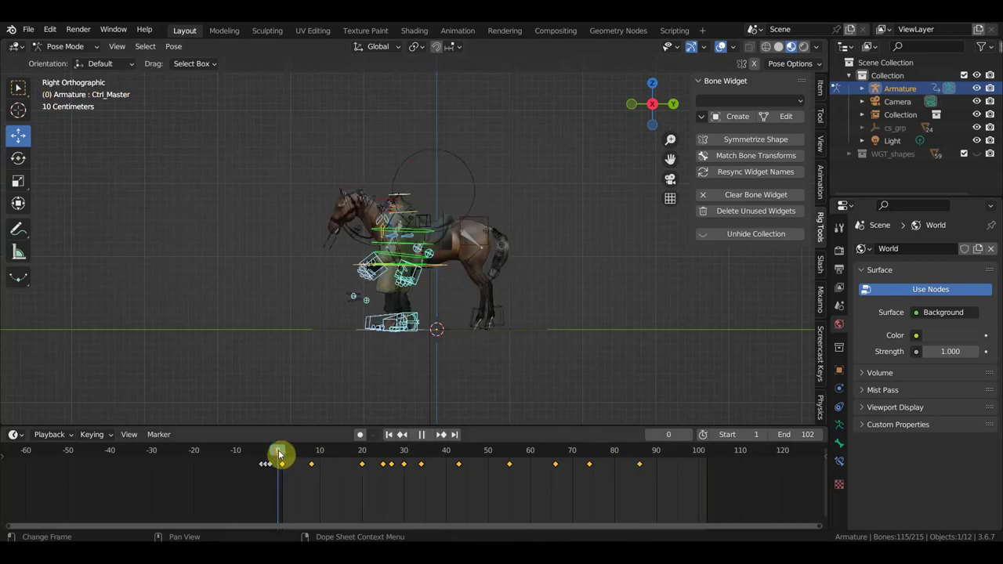
drag(280, 455, 309, 465)
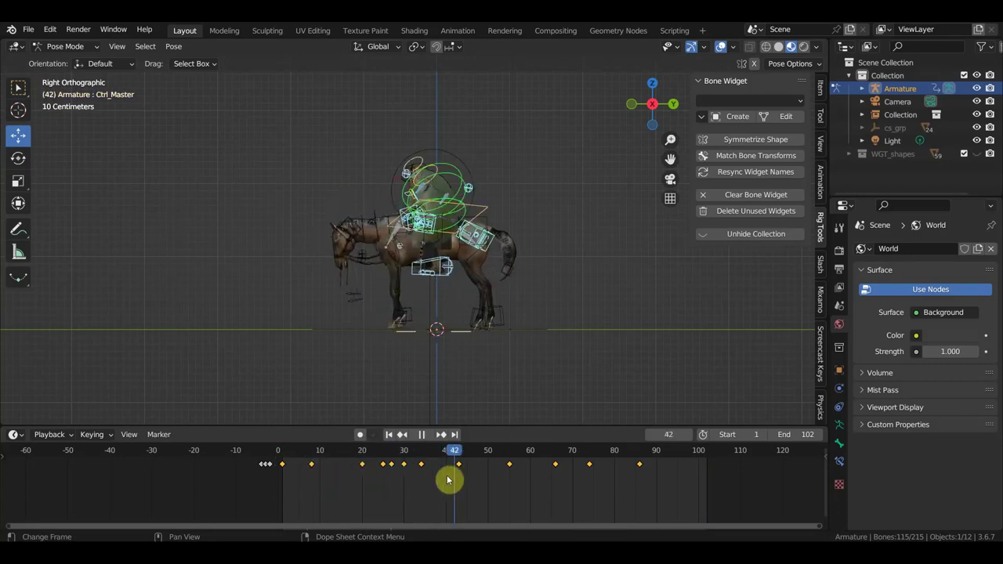
drag(510, 482, 641, 492)
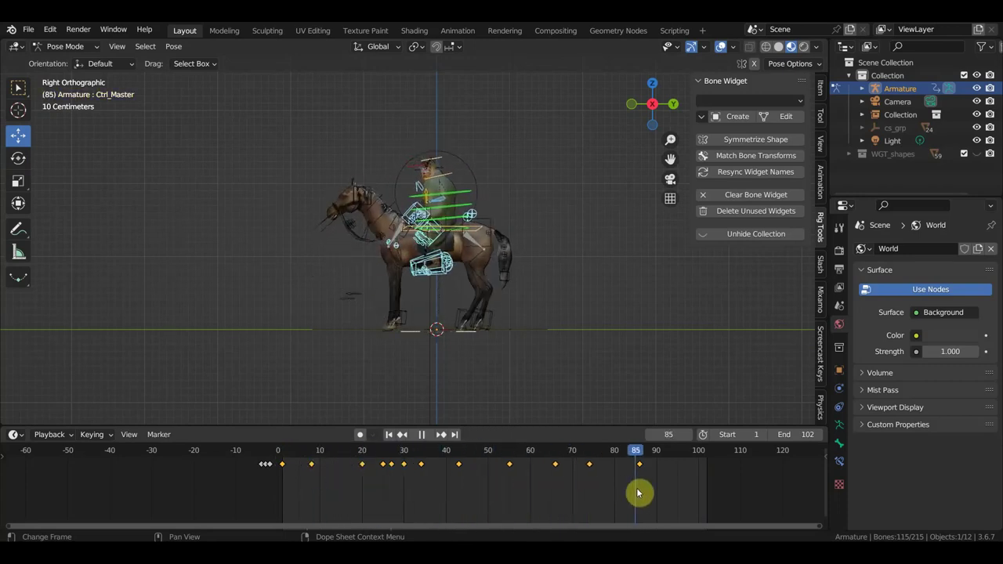
key(space)
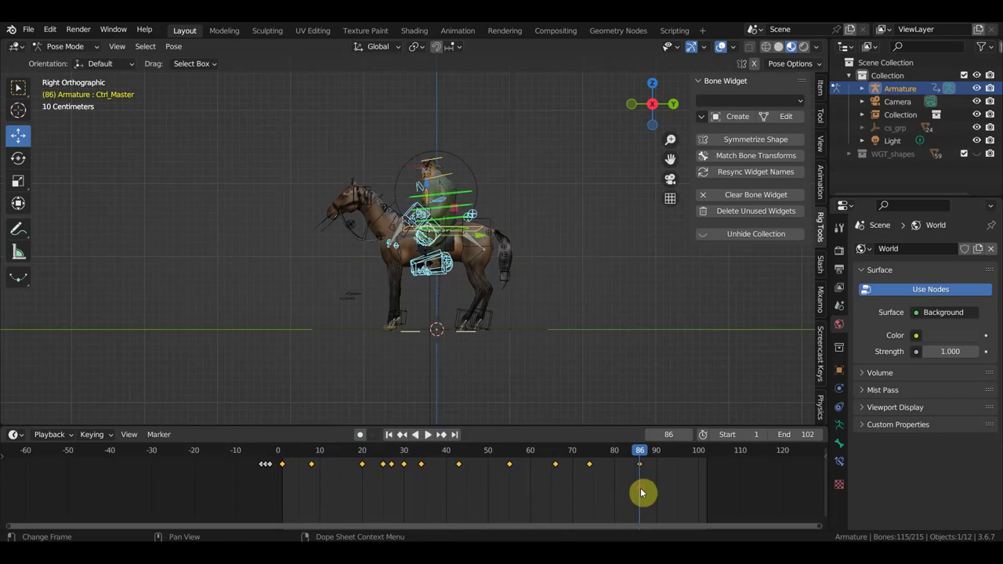
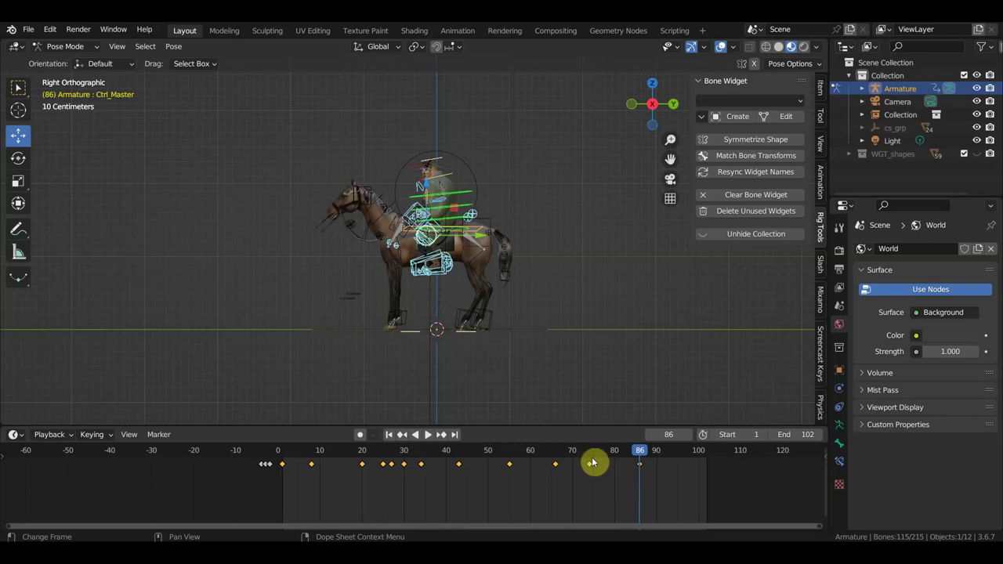
At frame 101, rotate Ctrl_Neck in top view, then undo that neck rotation.
scroll(494, 235, up, 2)
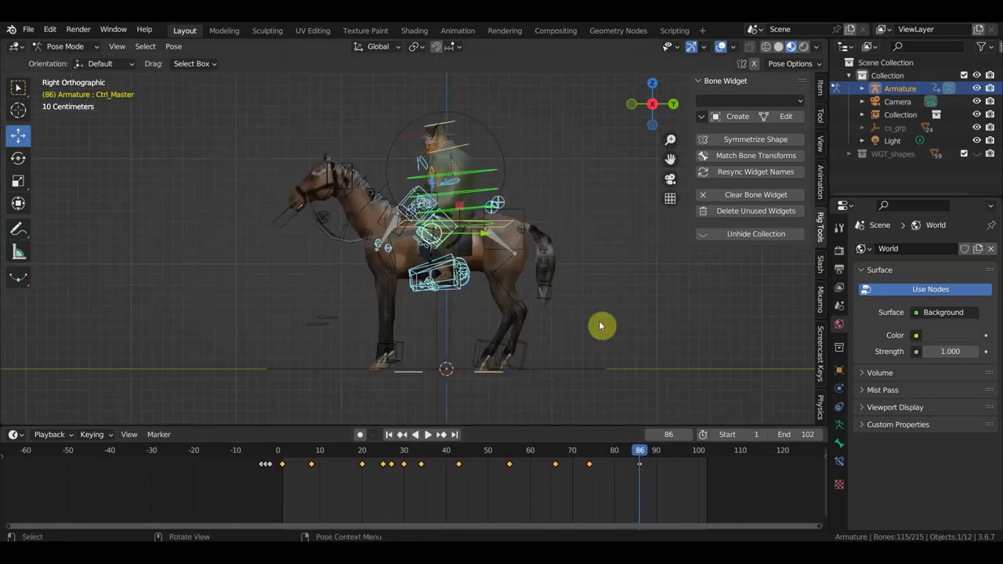
middle_drag(600, 327, 569, 279)
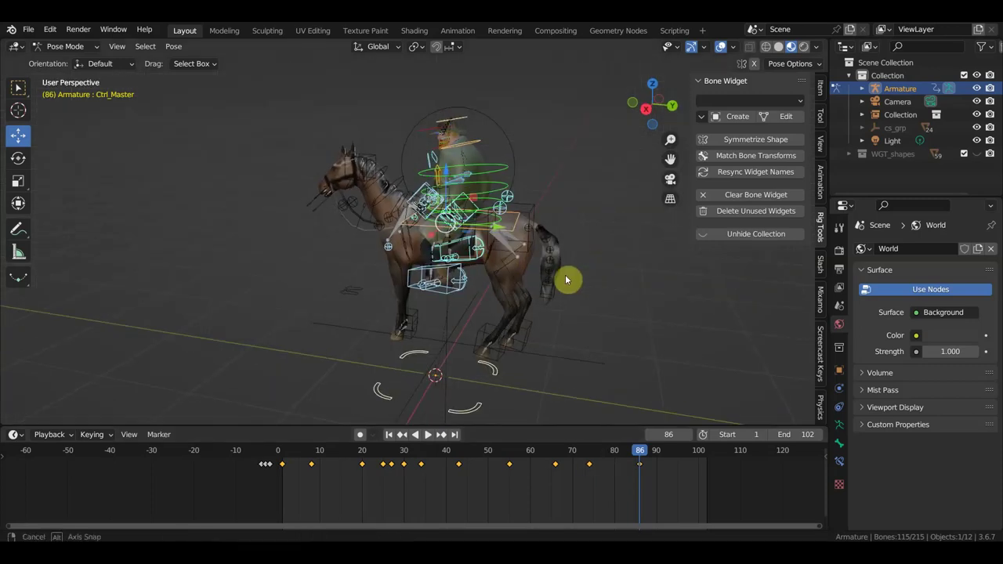
click(703, 455)
middle_drag(551, 259, 537, 397)
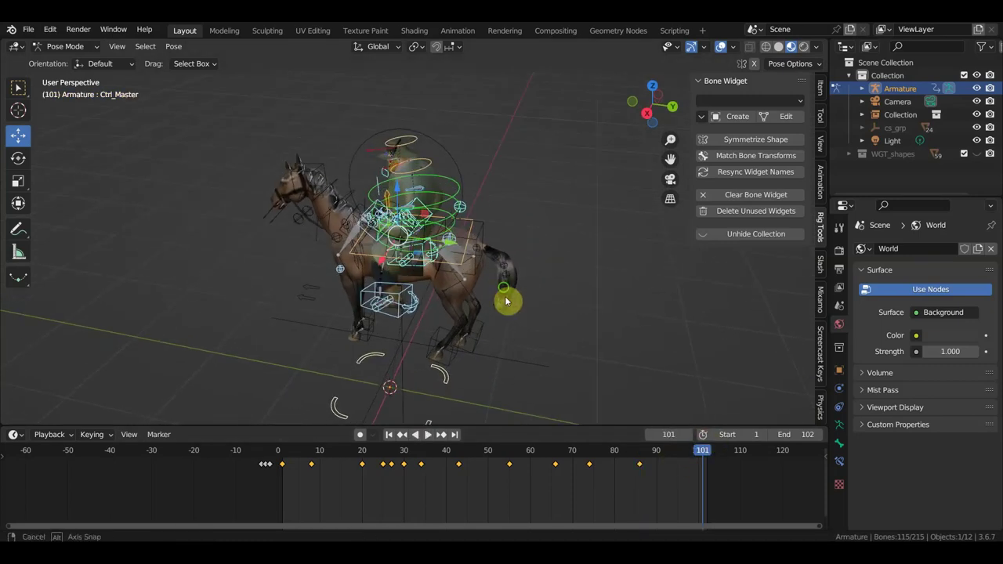
click(426, 202)
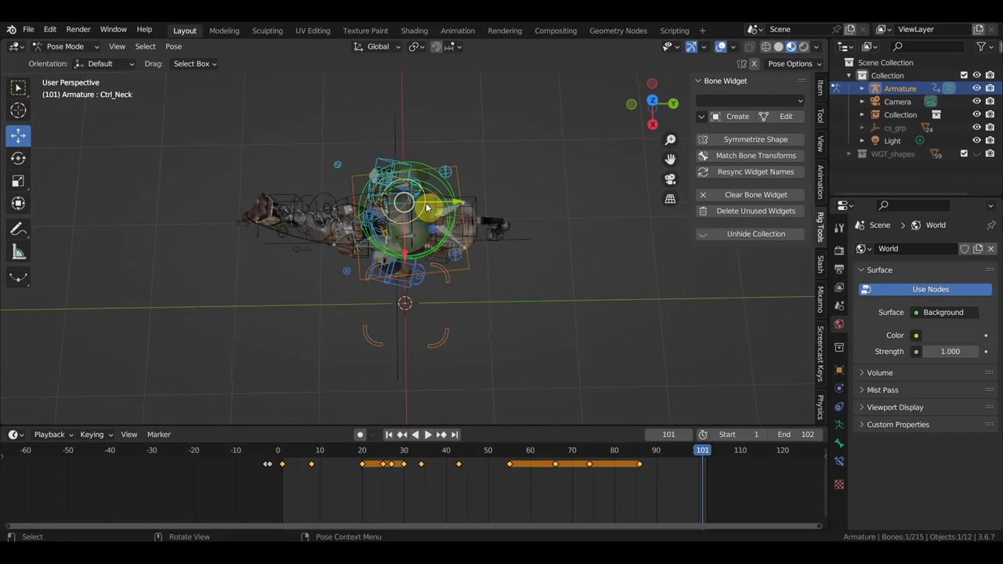
key(KP_7)
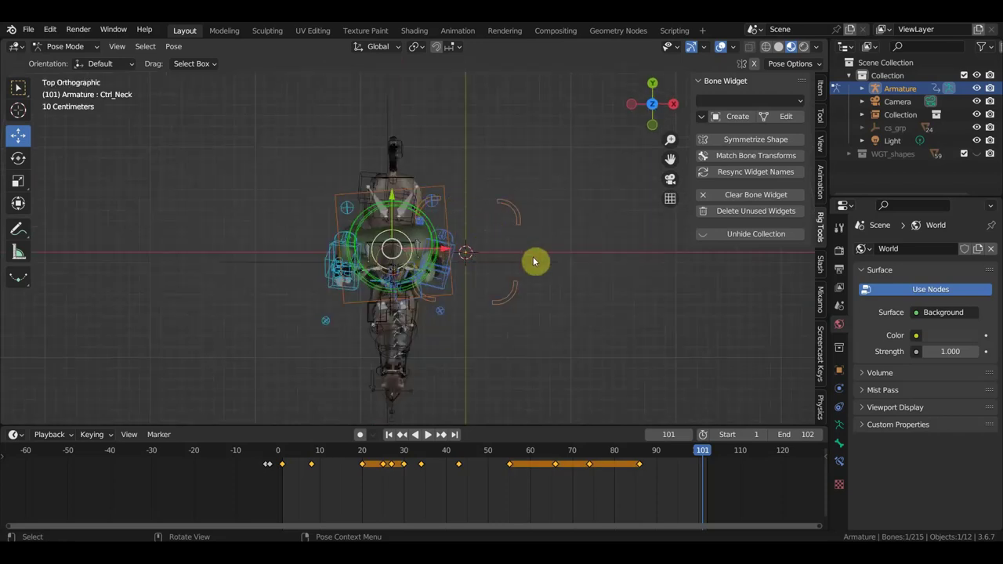
key(r)
click(433, 275)
middle_drag(432, 274, 416, 168)
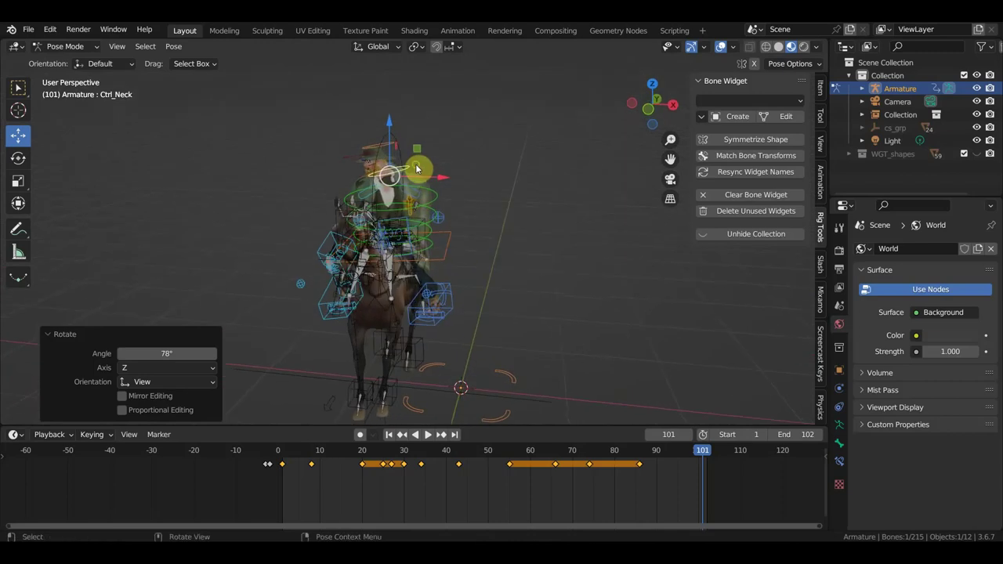
key(ctrl+z)
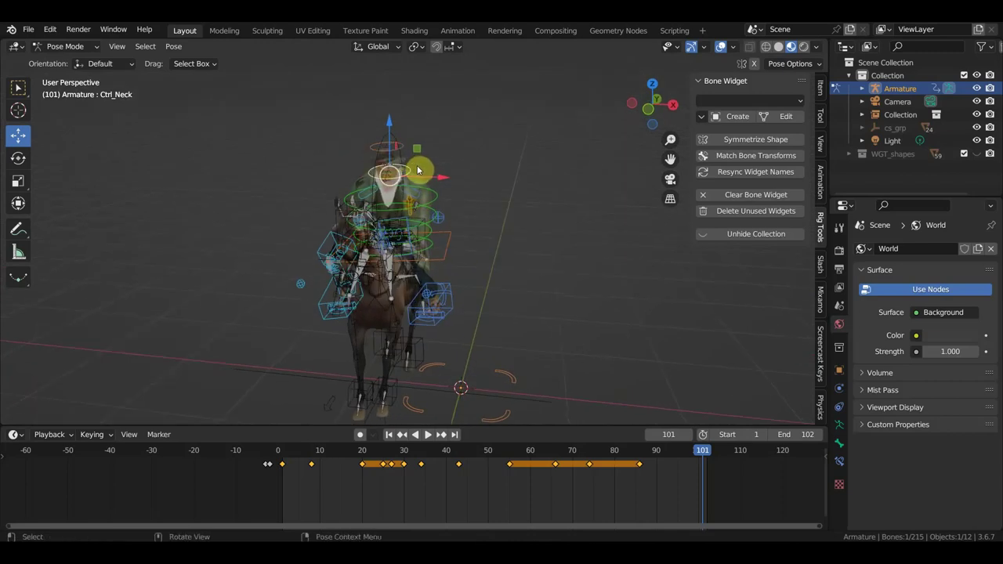
Rotate Ctrl_Head about Z in top view, and turn Ctrl_Spine1 by 19.2°.
click(399, 147)
key(KP_7)
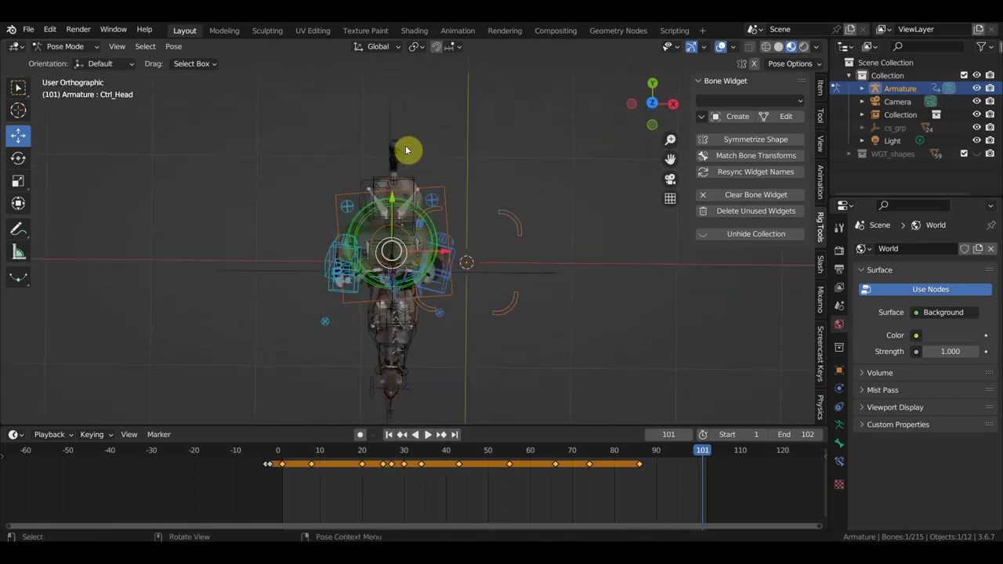
key(r)
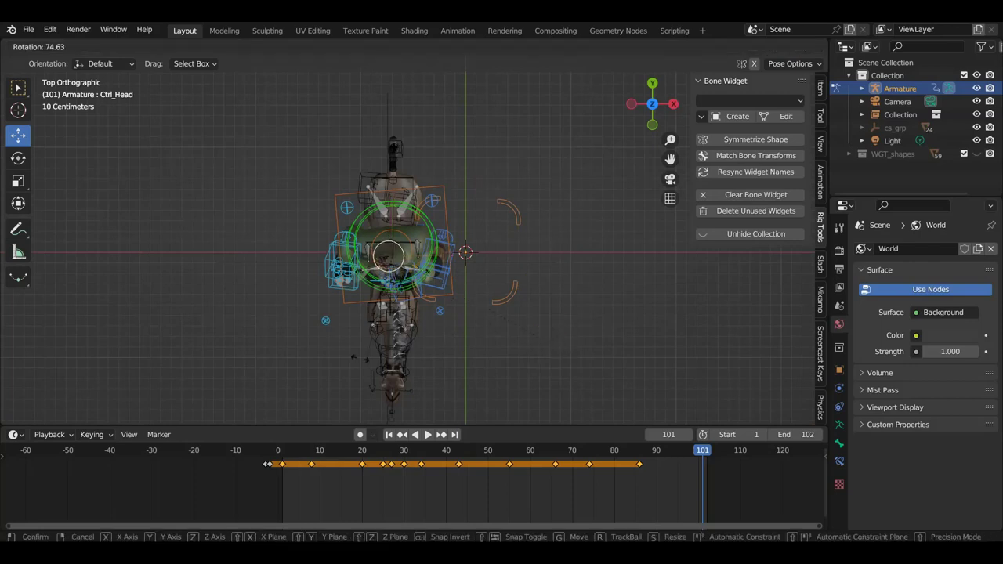
click(358, 354)
mouse_move(358, 353)
middle_down()
mouse_move(415, 229)
mouse_move(463, 295)
middle_up()
click(430, 206)
key(r)
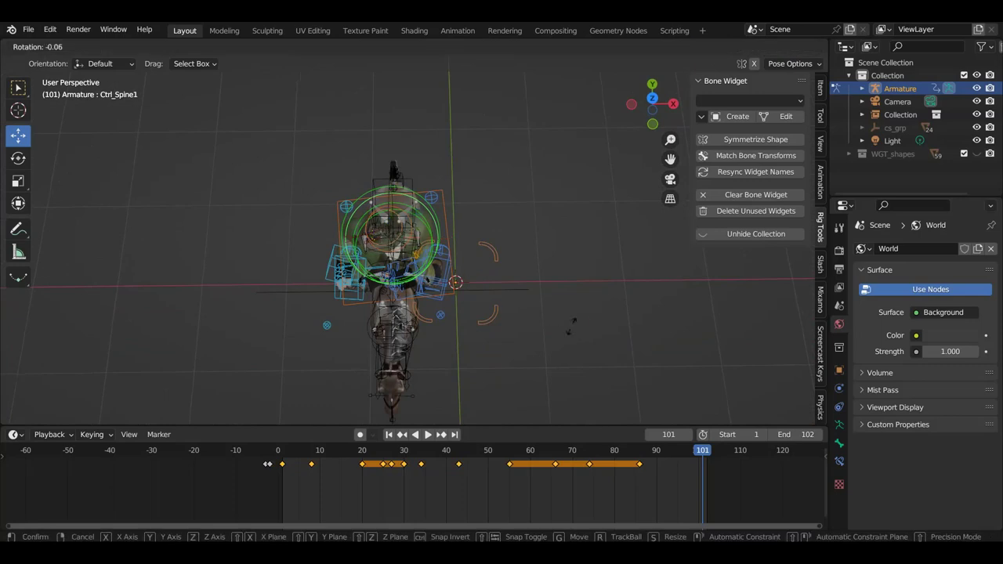
click(540, 320)
mouse_move(540, 321)
middle_down()
mouse_move(530, 231)
mouse_move(573, 228)
middle_up()
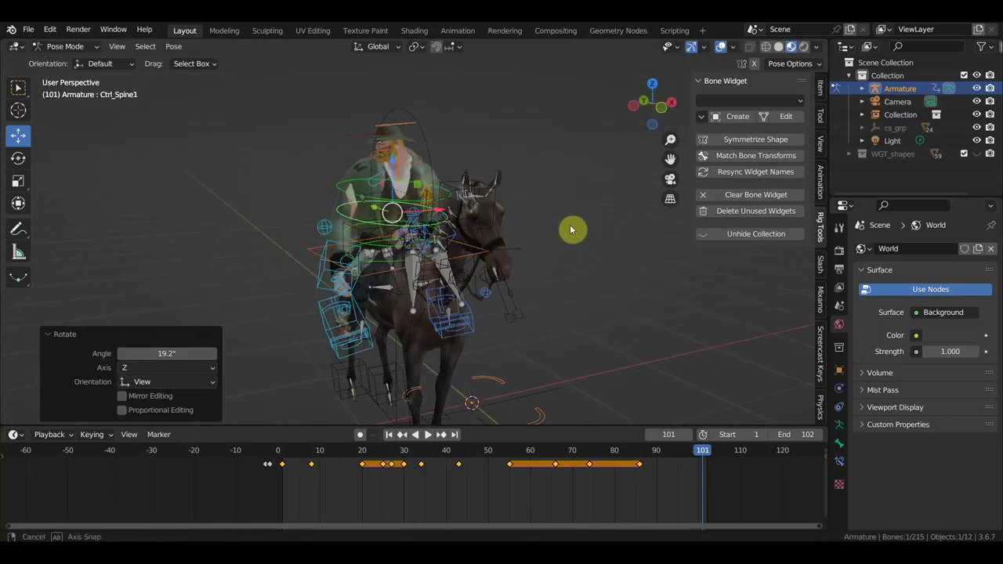
Reposition Ctrl_Hand_IK_Right and rotate it by 14.1°.
click(331, 257)
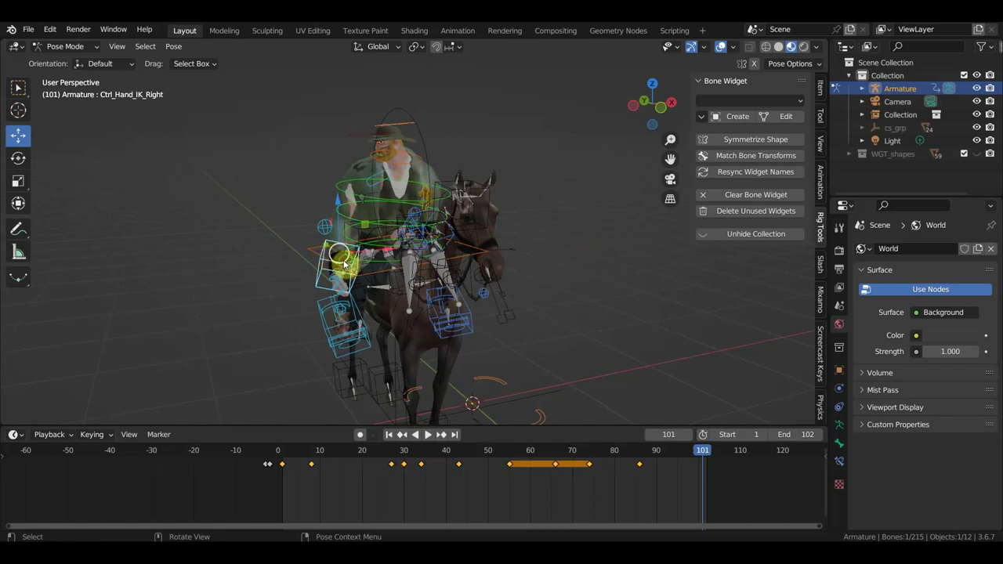
drag(331, 257, 361, 270)
middle_drag(366, 275, 533, 287)
mouse_move(533, 287)
mouse_down()
mouse_move(524, 287)
mouse_move(537, 287)
mouse_up()
mouse_move(538, 287)
middle_down()
mouse_move(448, 302)
mouse_move(510, 286)
middle_up()
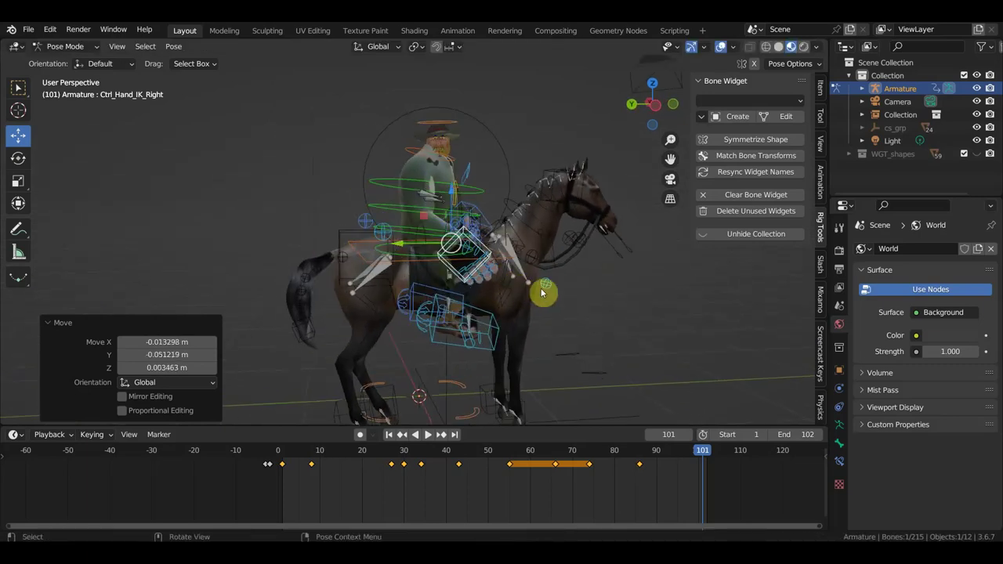
key(r)
click(534, 312)
key(g)
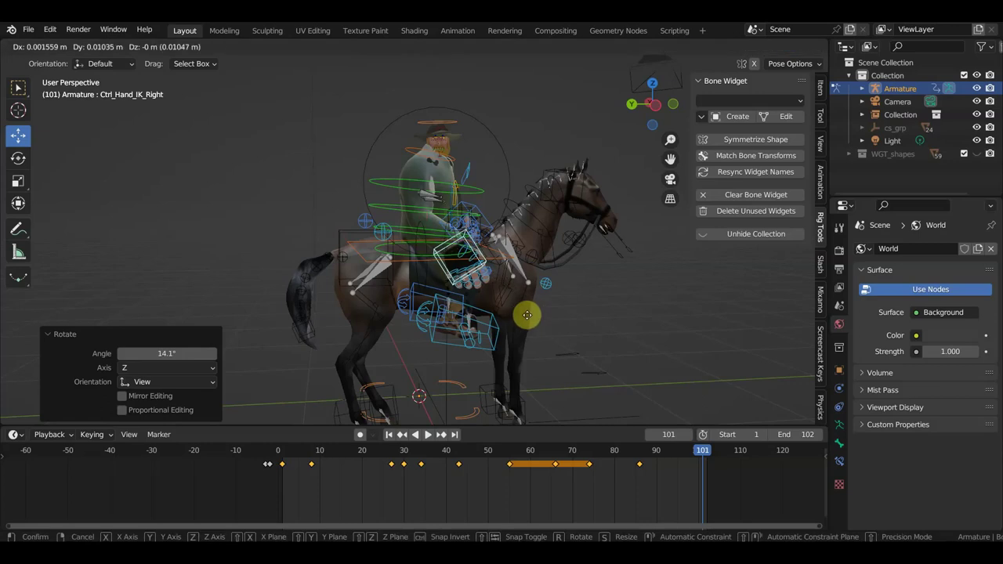
click(514, 317)
middle_drag(514, 318, 394, 313)
key(g)
click(413, 305)
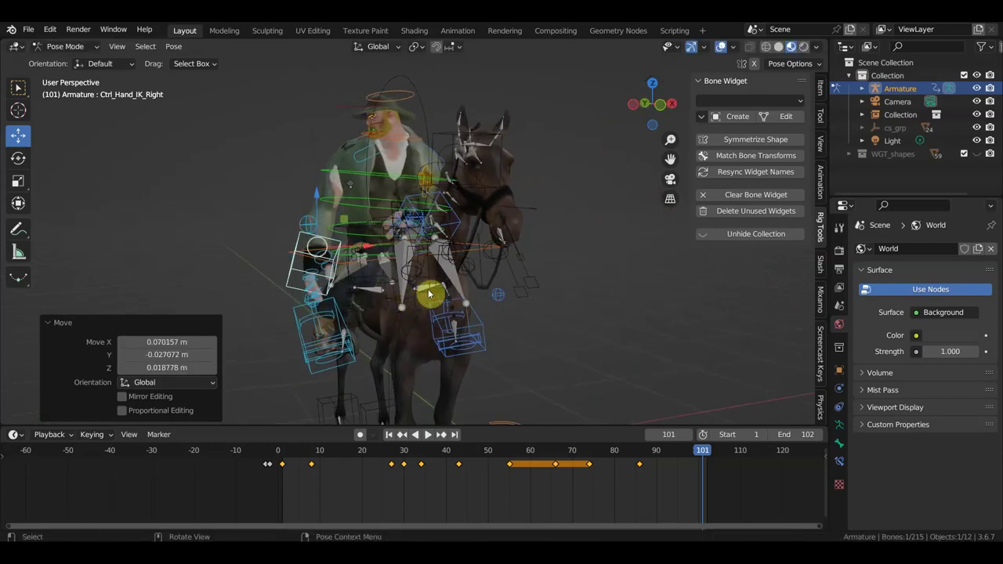
Give Ctrl_Head a small extra rotation.
click(410, 99)
middle_drag(409, 100, 421, 168)
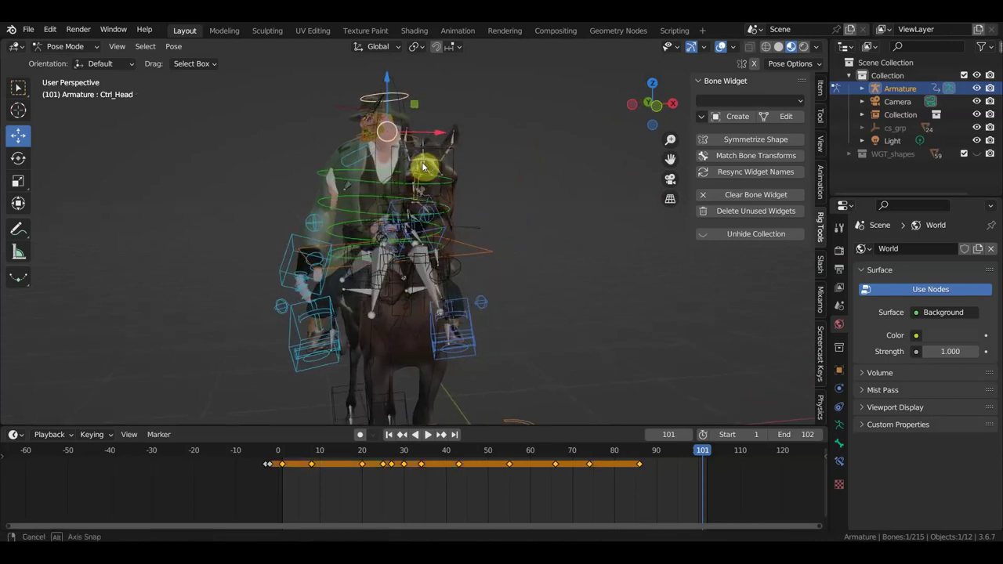
key(r)
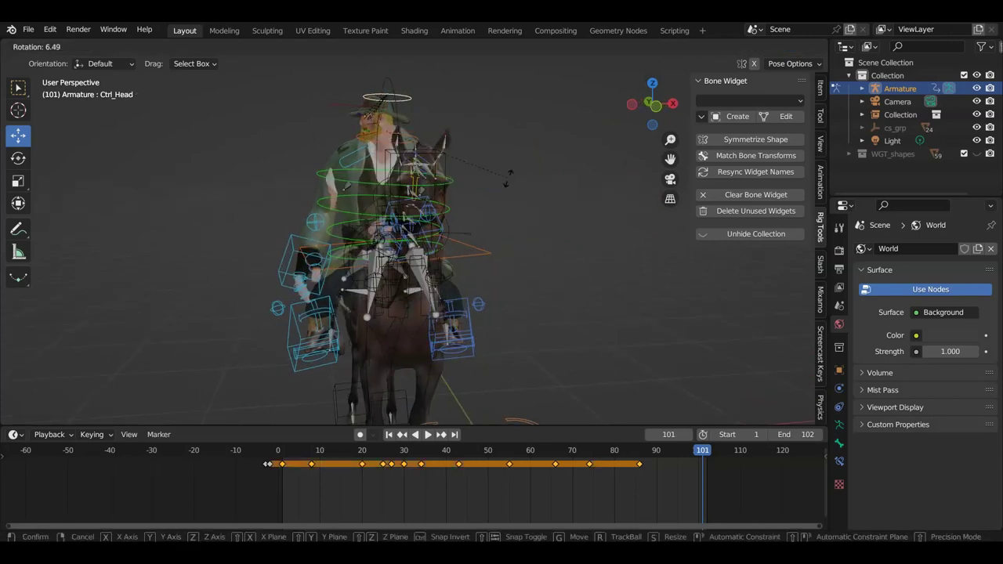
click(511, 181)
mouse_move(509, 181)
middle_down()
mouse_move(488, 206)
mouse_move(372, 172)
middle_up()
Rotate Ctrl_Shoulder_Right by 19° and Ctrl_Shoulder_Left by 18.3° in top view.
click(359, 183)
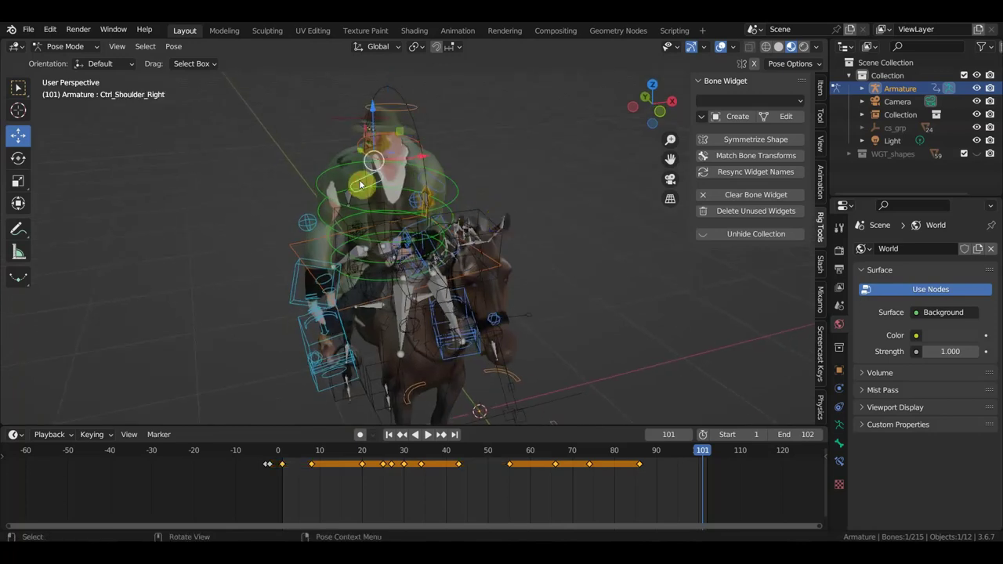
key(KP_7)
key(r)
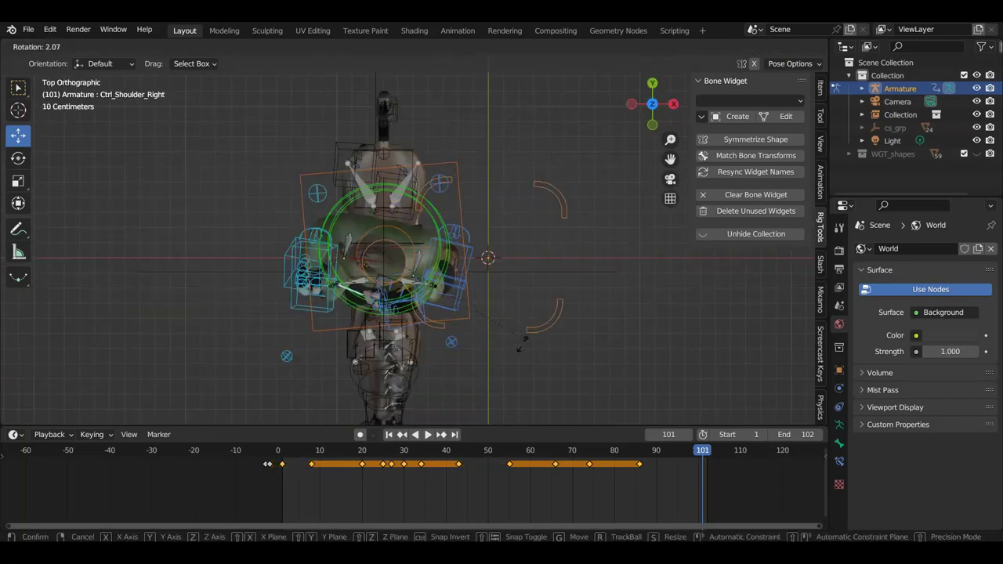
click(481, 367)
mouse_move(482, 365)
middle_down()
mouse_move(504, 238)
mouse_move(533, 213)
mouse_move(510, 211)
middle_up()
click(424, 179)
mouse_move(424, 179)
middle_down()
mouse_move(469, 200)
mouse_move(463, 238)
mouse_move(489, 285)
middle_up()
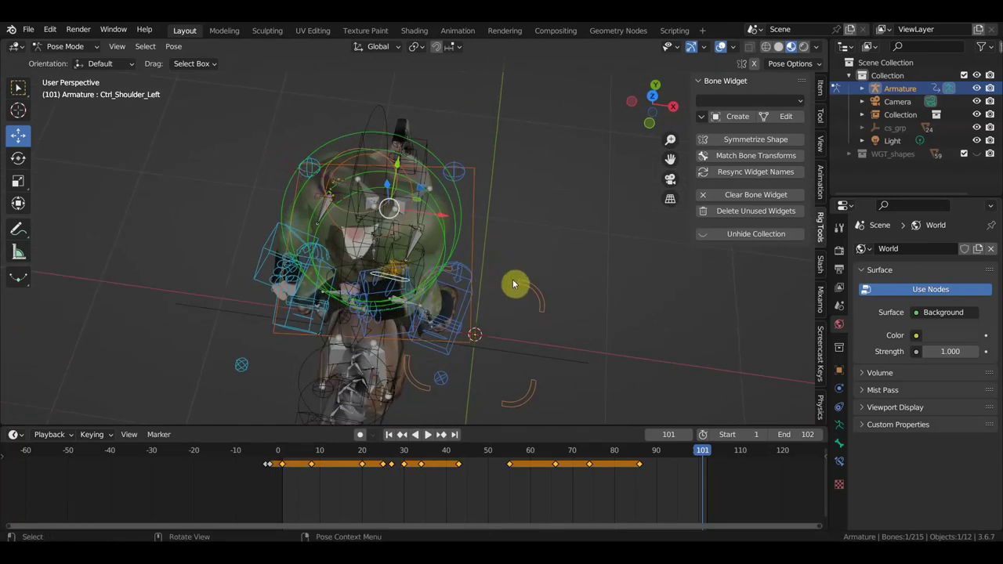
key(r)
click(553, 313)
Select all bones and insert Location & Rotation keyframes at frame 101.
middle_drag(556, 306, 596, 217)
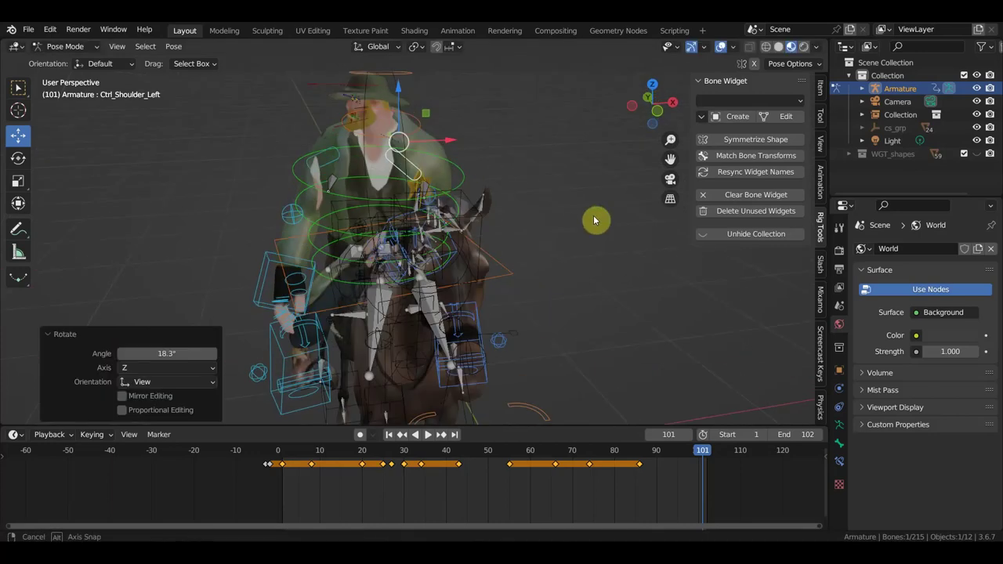
key(a)
key(i)
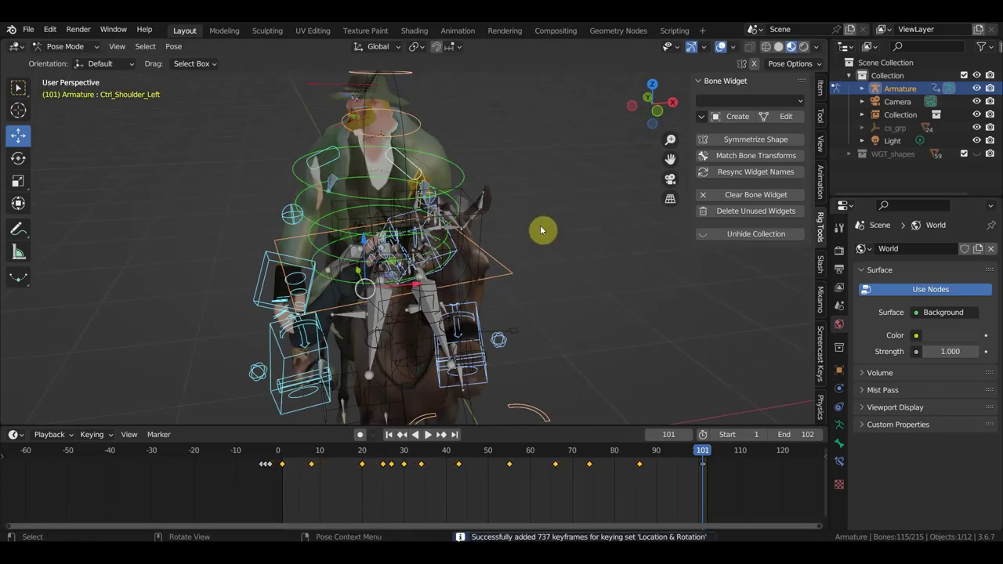
mouse_move(700, 450)
mouse_down()
mouse_move(693, 468)
mouse_move(708, 466)
mouse_move(645, 466)
mouse_move(698, 471)
mouse_move(629, 473)
mouse_move(721, 481)
mouse_move(645, 472)
mouse_move(699, 470)
mouse_move(708, 477)
mouse_move(660, 480)
mouse_move(706, 480)
mouse_up()
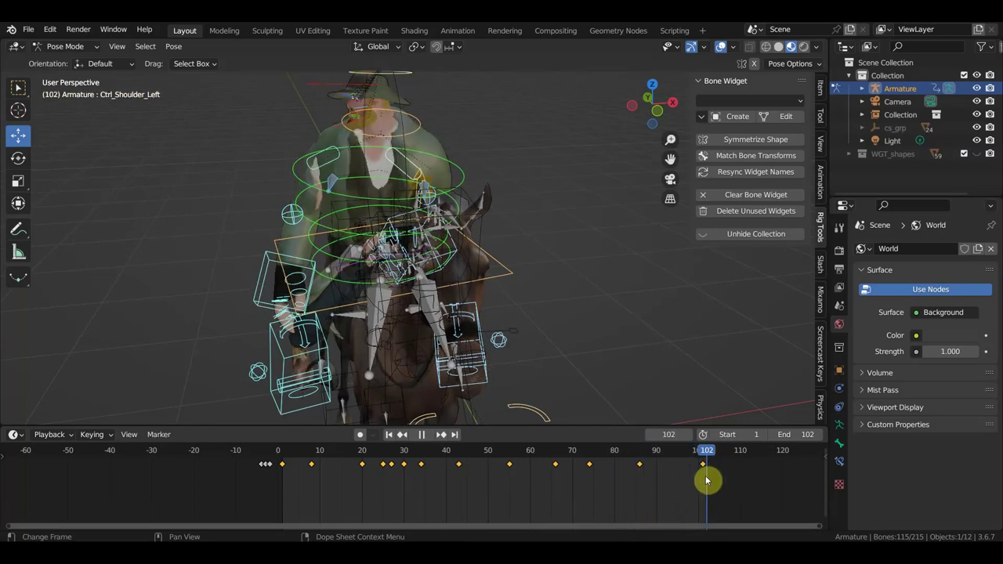
Save шериф садится на коня.blend, then reopen мустанг для посадки.blend from the recent files list.
click(28, 30)
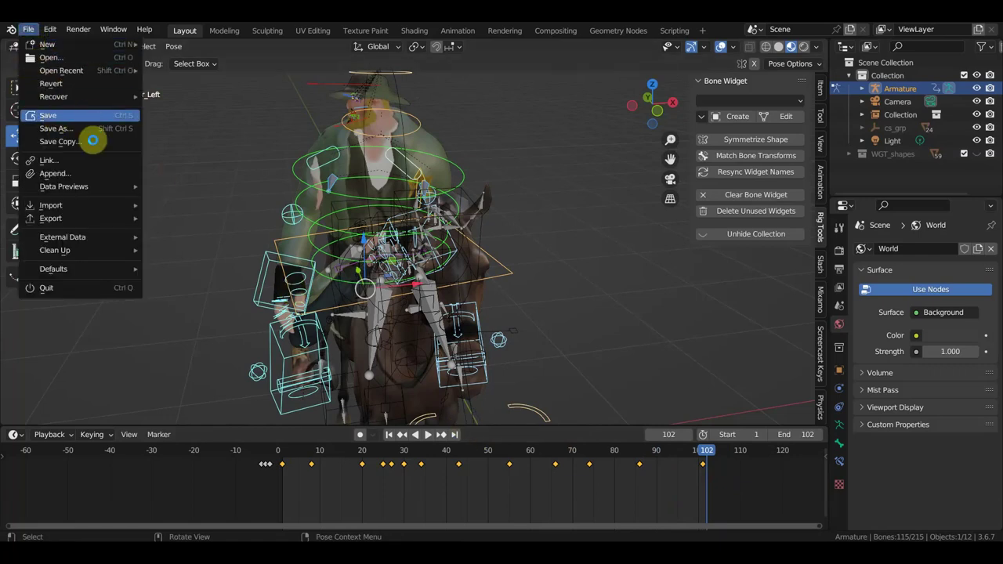
click(82, 116)
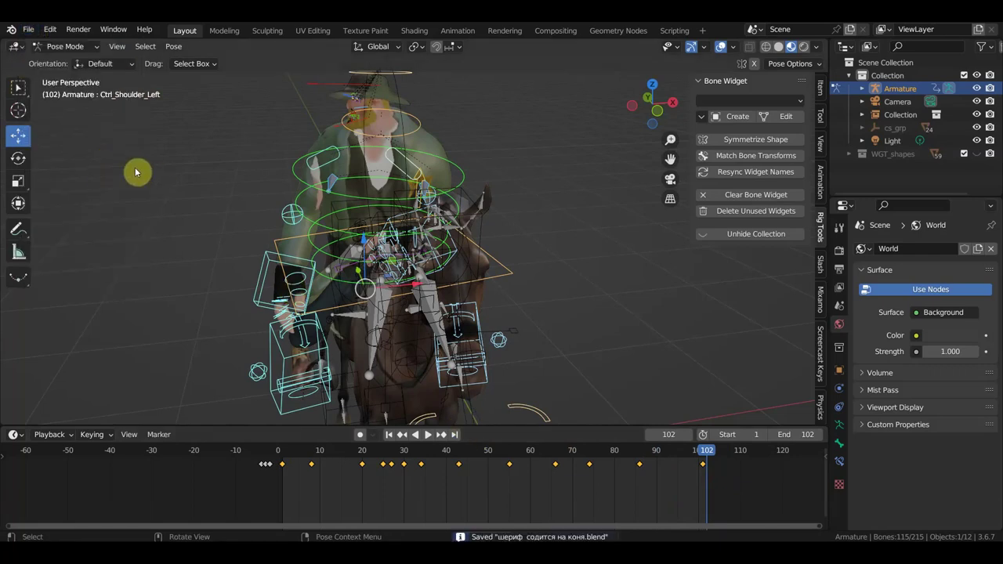
click(28, 30)
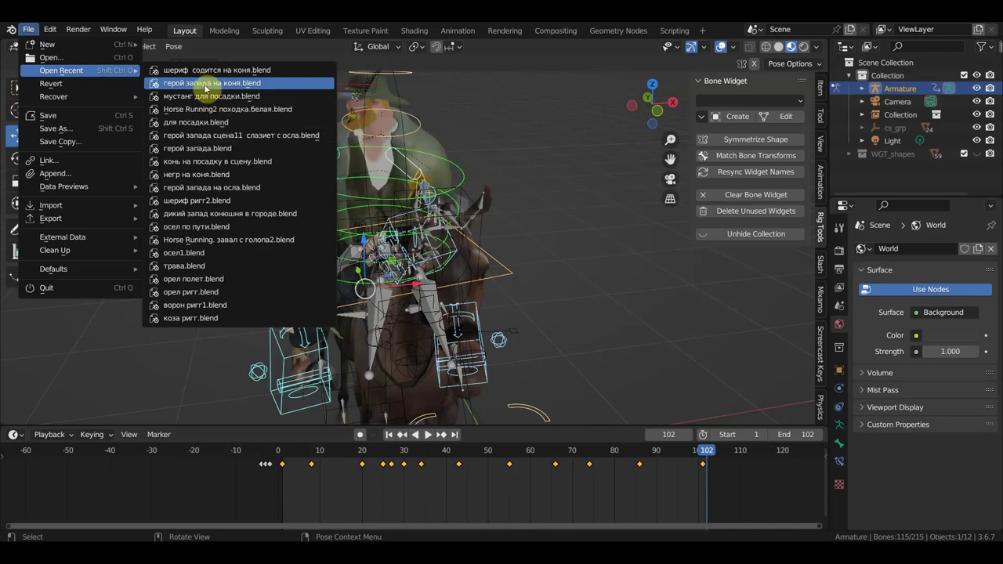
click(205, 88)
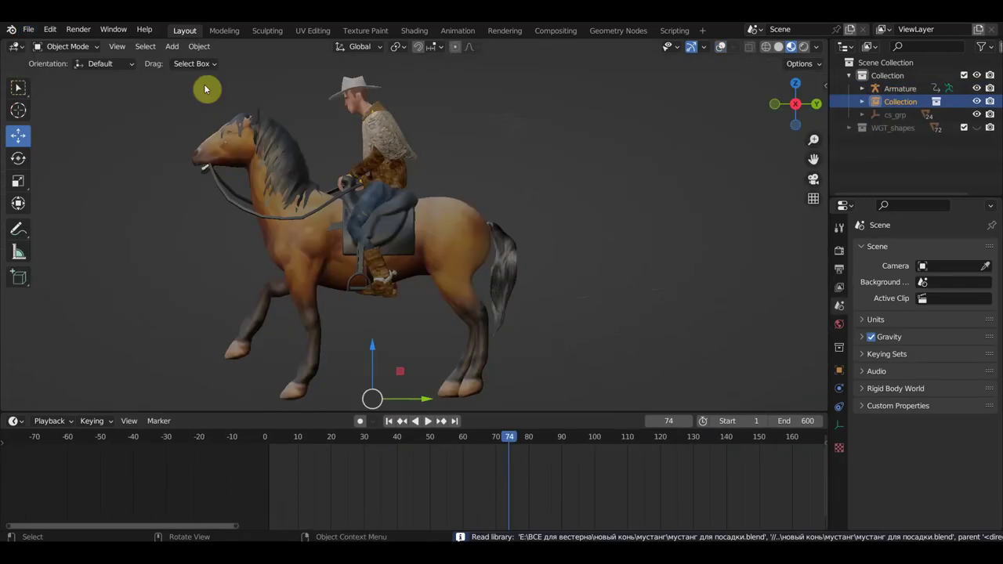
Show overlays, select the rider's armature, and stop playback back at frame 0.
click(721, 46)
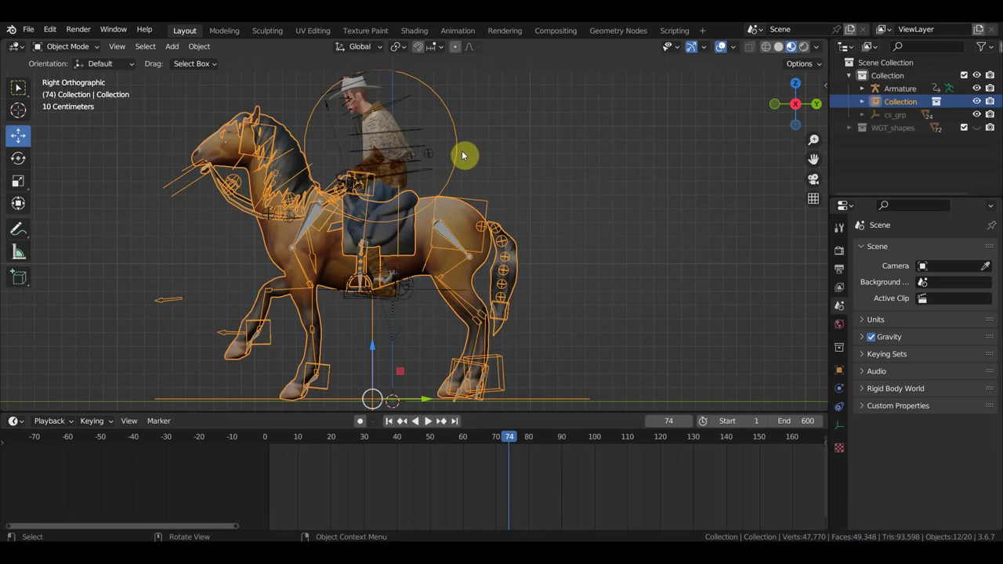
click(404, 106)
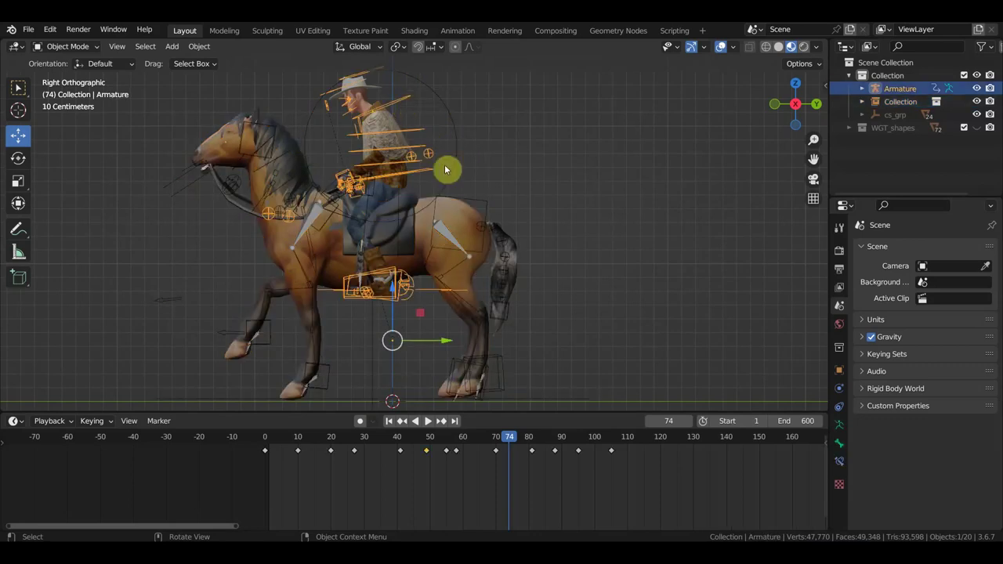
click(612, 438)
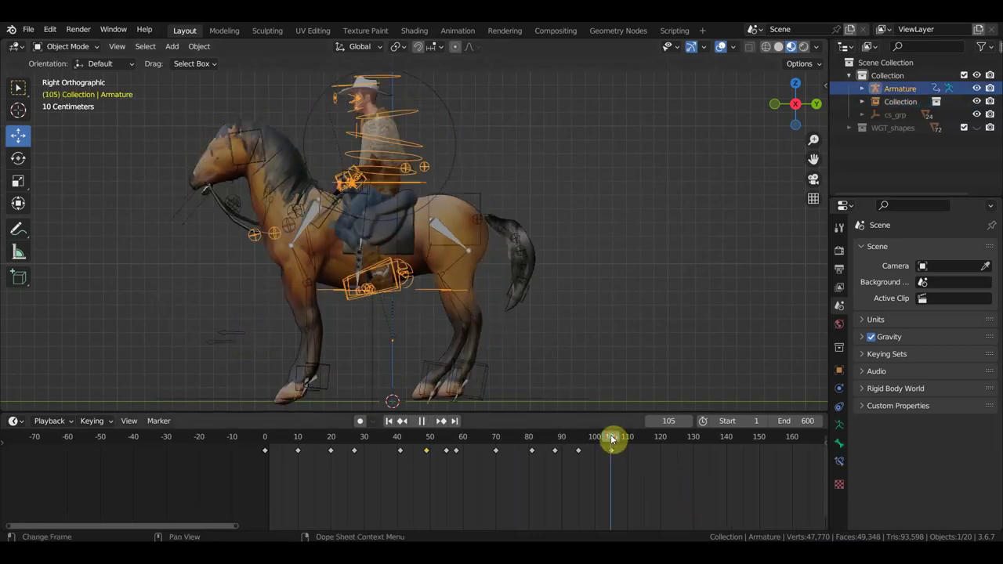
drag(611, 449, 449, 429)
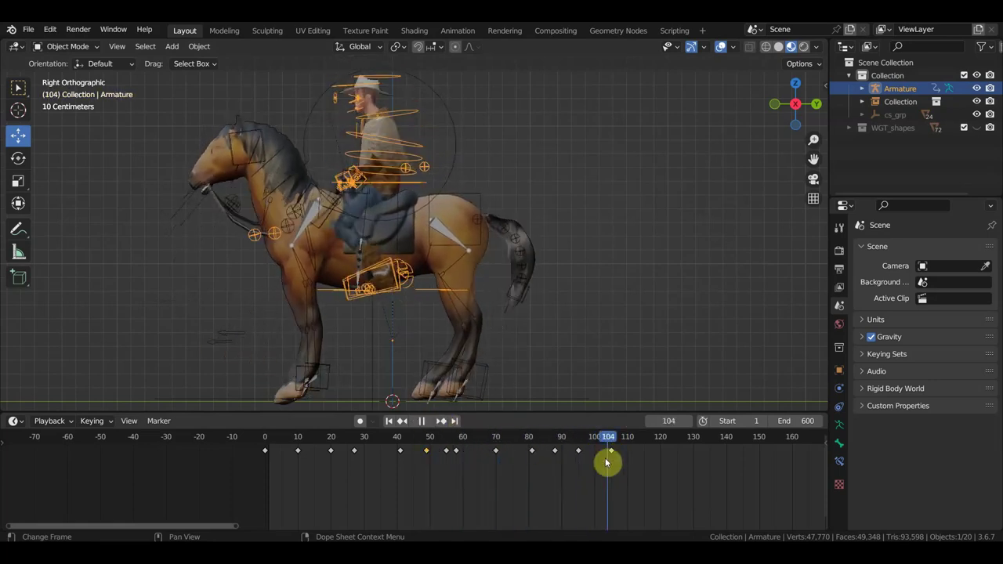
click(372, 444)
drag(372, 444, 265, 441)
key(space)
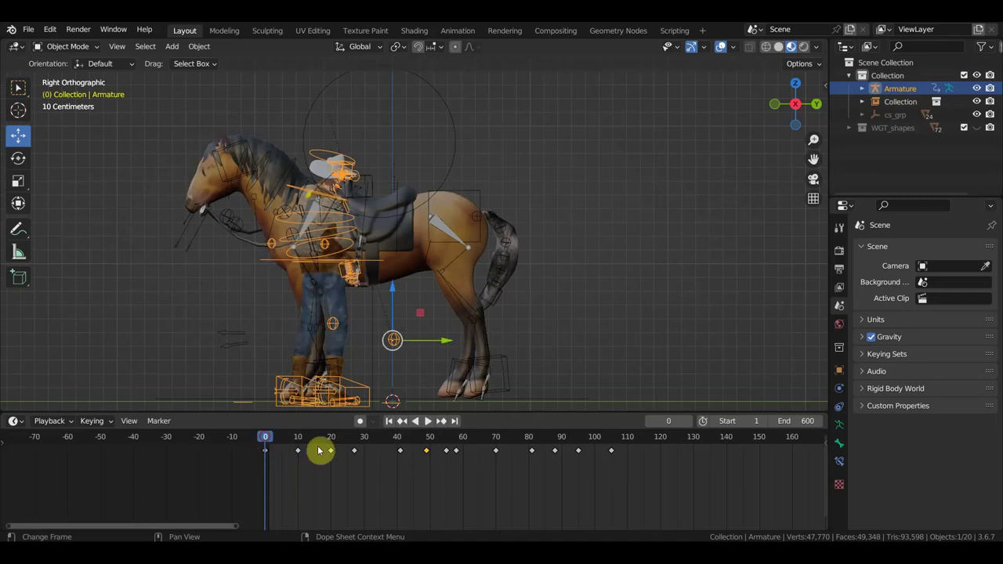
Switch the armature to Pose Mode and box-select all its keyframes in the dope sheet.
click(69, 46)
click(66, 92)
drag(672, 482, 239, 415)
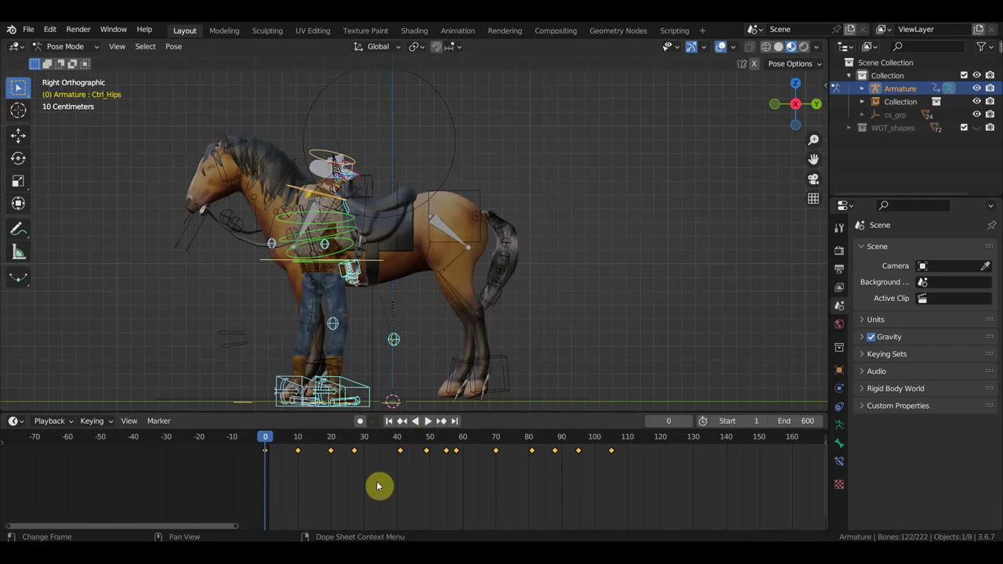
Slide the selected keyframes 5 frames later and play the animation to check the timing.
key(g)
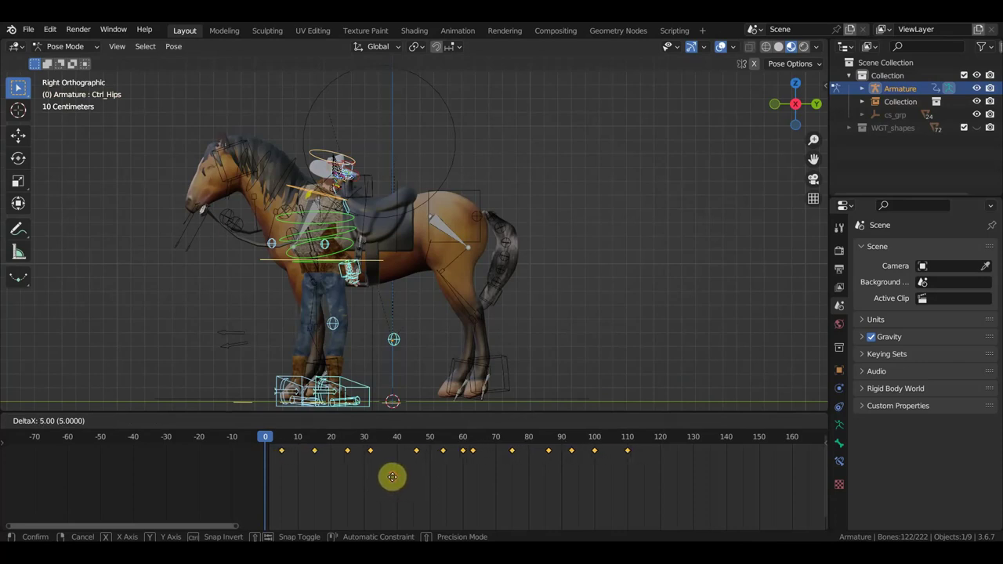
click(392, 477)
key(space)
mouse_move(310, 456)
mouse_down()
mouse_move(447, 480)
mouse_move(658, 488)
mouse_move(597, 476)
mouse_move(614, 479)
mouse_up()
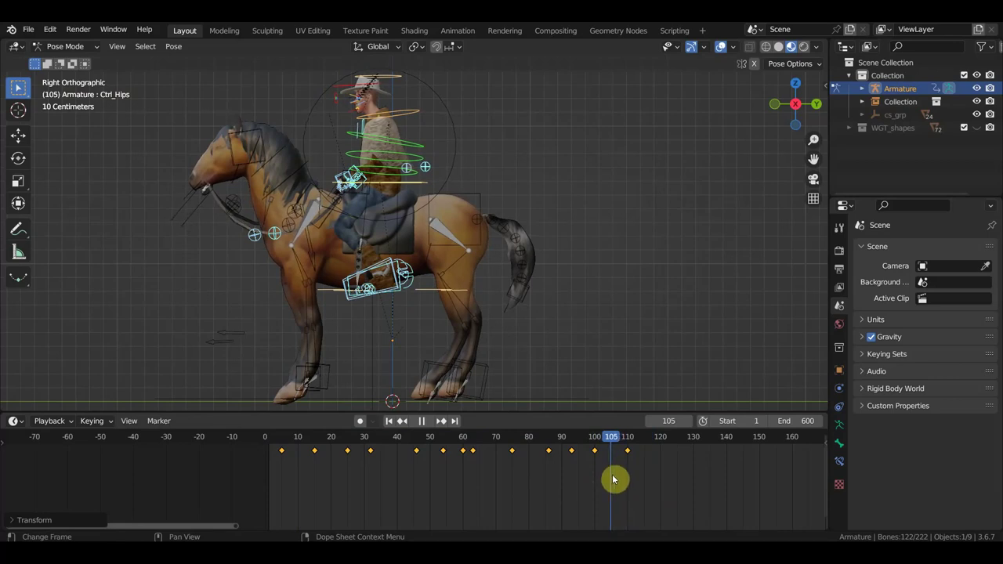
At frame 106, turn the head control by -61.6° and Ctrl_Spine2 by -27.9° about Z.
drag(615, 479, 615, 478)
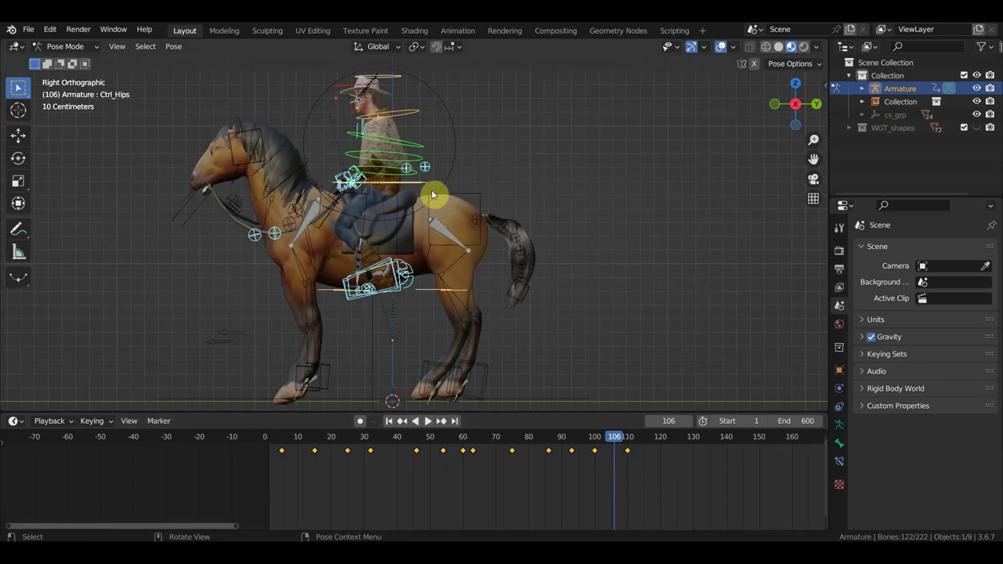
click(394, 80)
key(KP_7)
key(r)
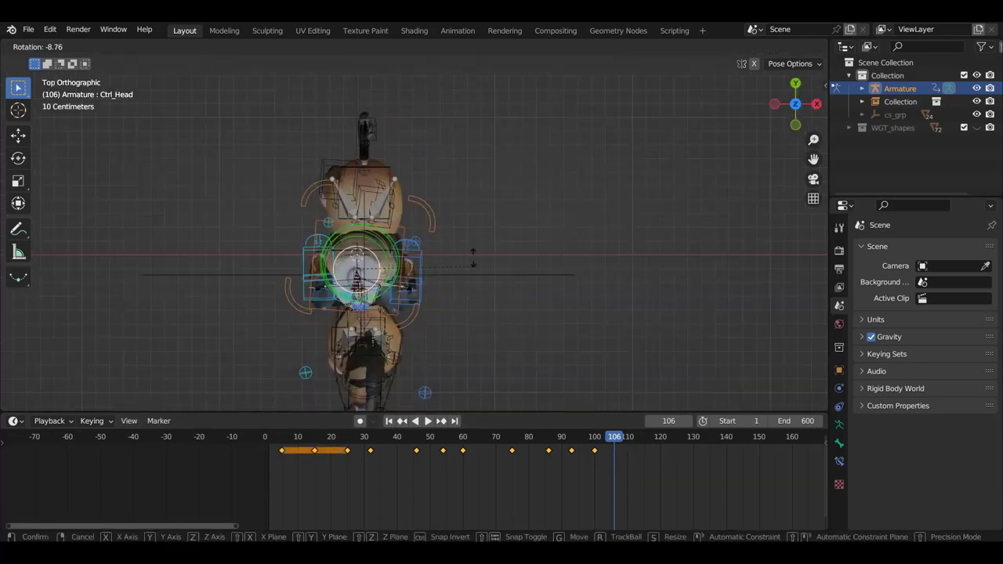
click(398, 251)
middle_drag(399, 250, 398, 180)
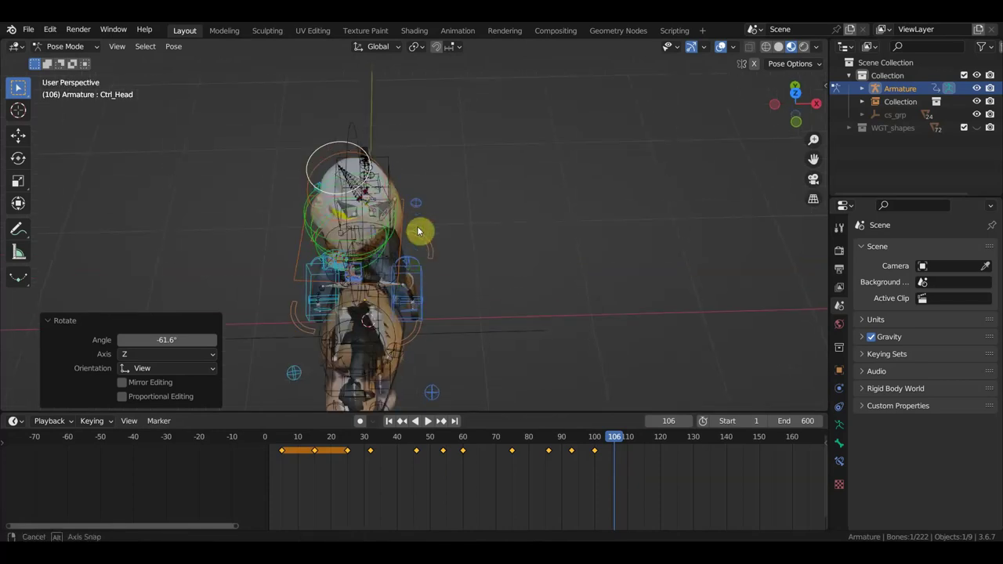
click(390, 165)
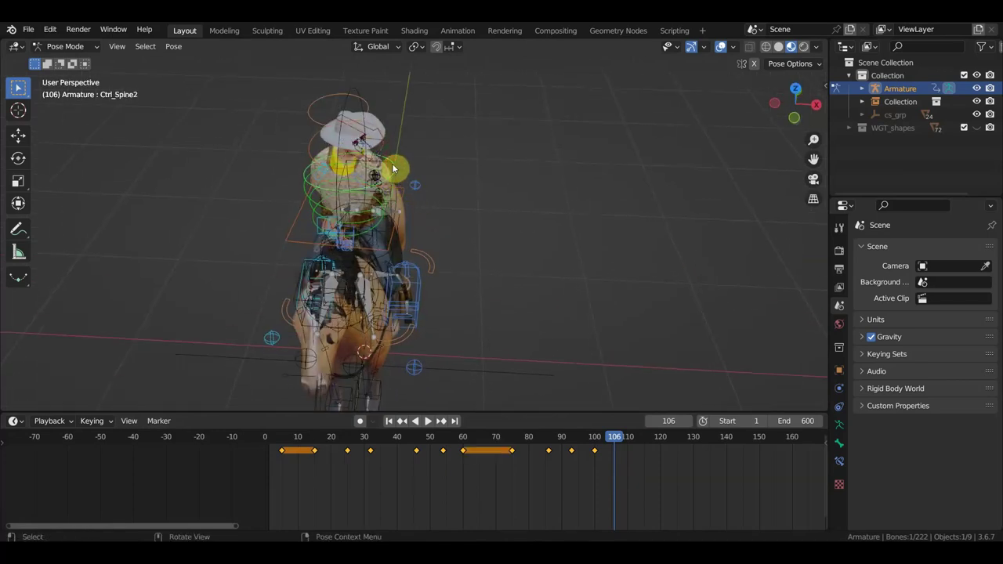
key(KP_7)
key(r)
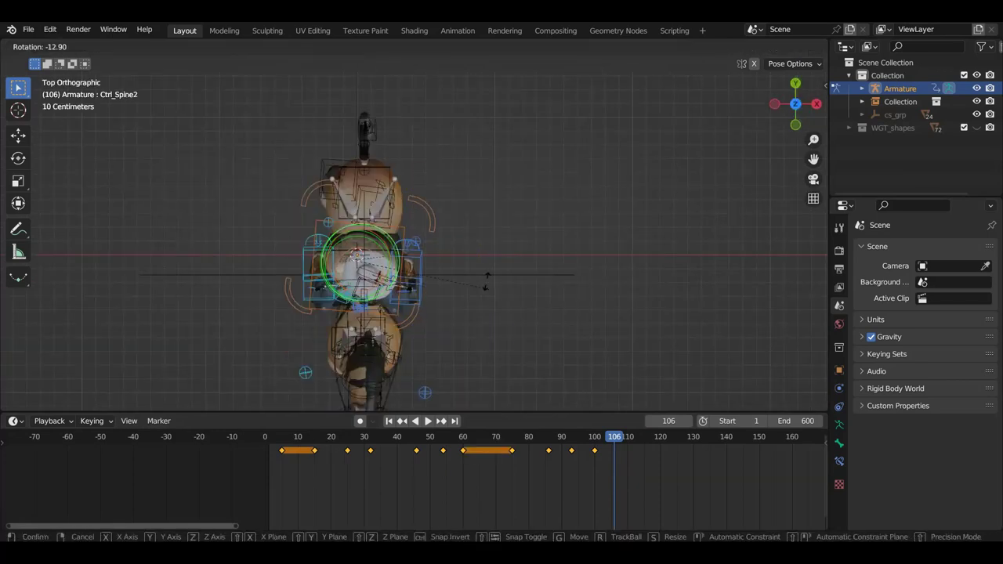
click(480, 258)
mouse_move(480, 259)
middle_down()
mouse_move(493, 264)
mouse_move(497, 217)
mouse_move(485, 225)
middle_up()
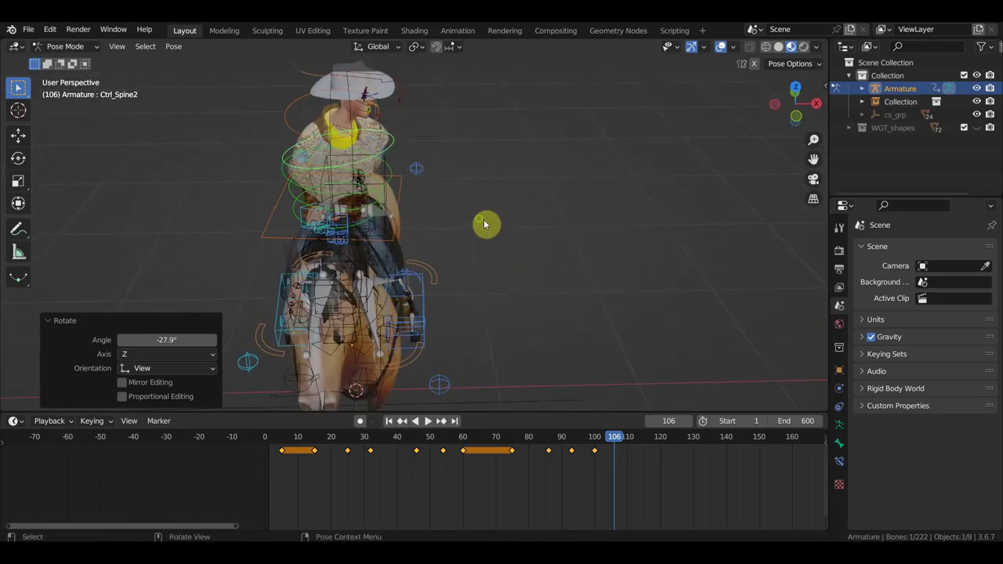
Rotate the right shoulder by -9.99° and the left shoulder by -18.4°.
click(313, 161)
click(320, 156)
mouse_move(320, 157)
middle_down()
mouse_move(362, 196)
mouse_move(358, 257)
middle_up()
key(r)
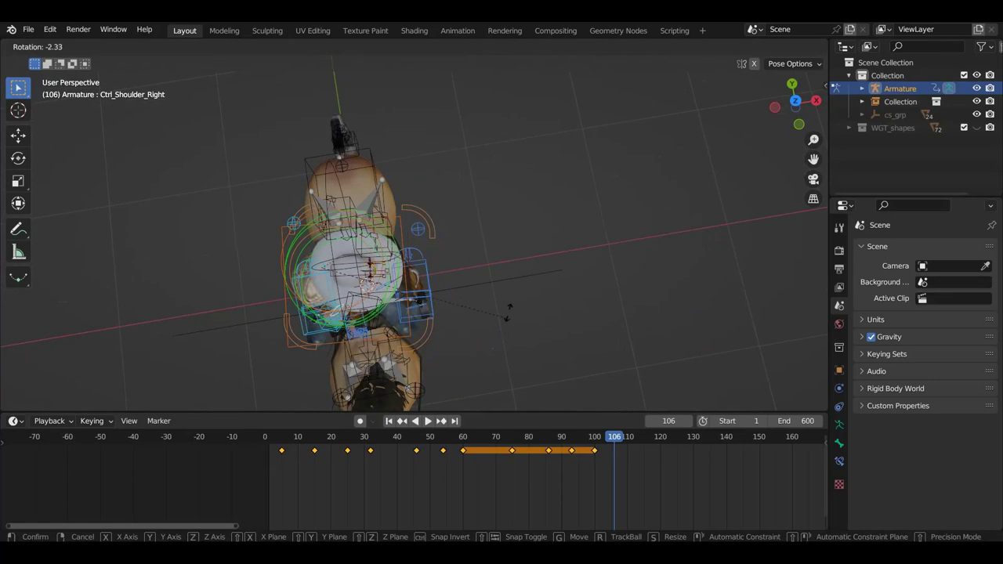
click(497, 290)
middle_drag(486, 313, 353, 164)
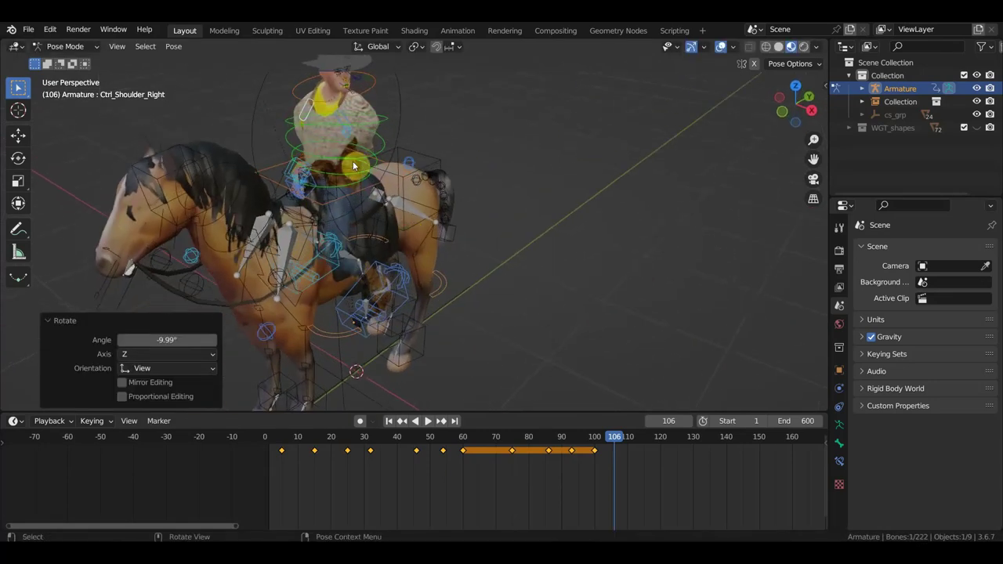
click(344, 120)
mouse_move(367, 128)
middle_down()
mouse_move(368, 204)
mouse_move(403, 150)
mouse_move(451, 134)
mouse_move(439, 137)
middle_up()
key(r)
click(419, 209)
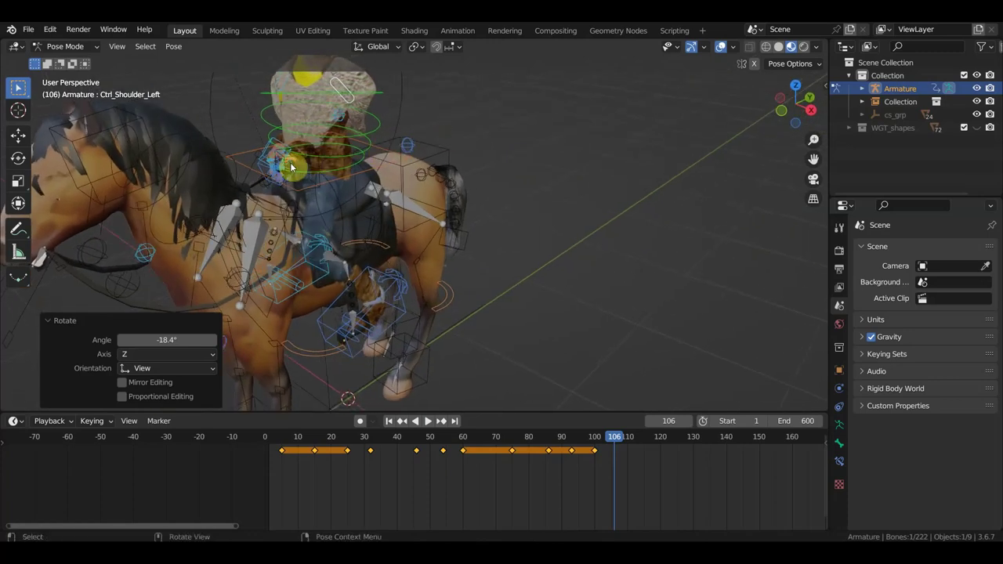
click(292, 166)
mouse_move(294, 163)
middle_down()
mouse_move(326, 175)
mouse_move(345, 166)
mouse_move(376, 197)
middle_up()
Move the left hand control and reposition the left arm pole control.
key(g)
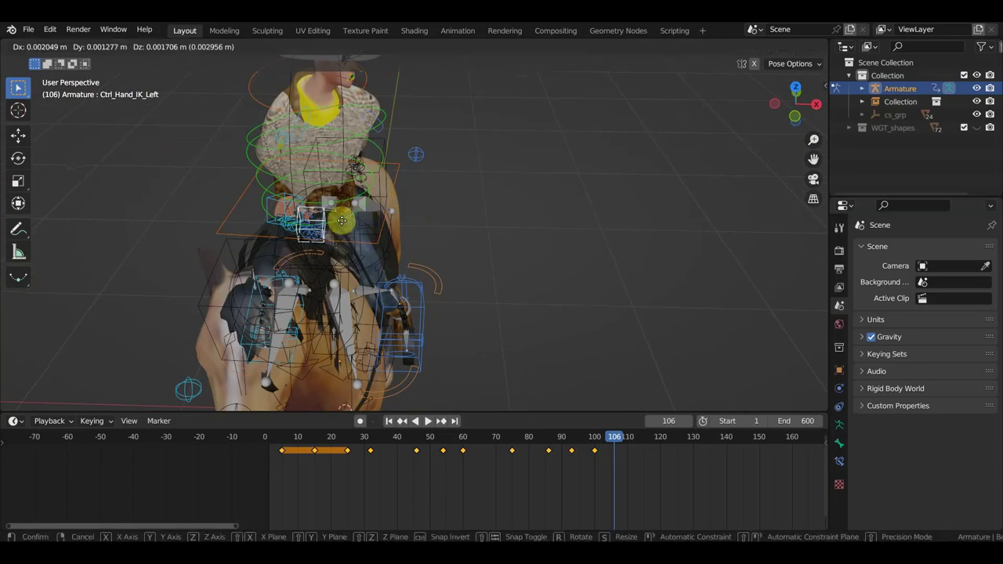
click(376, 212)
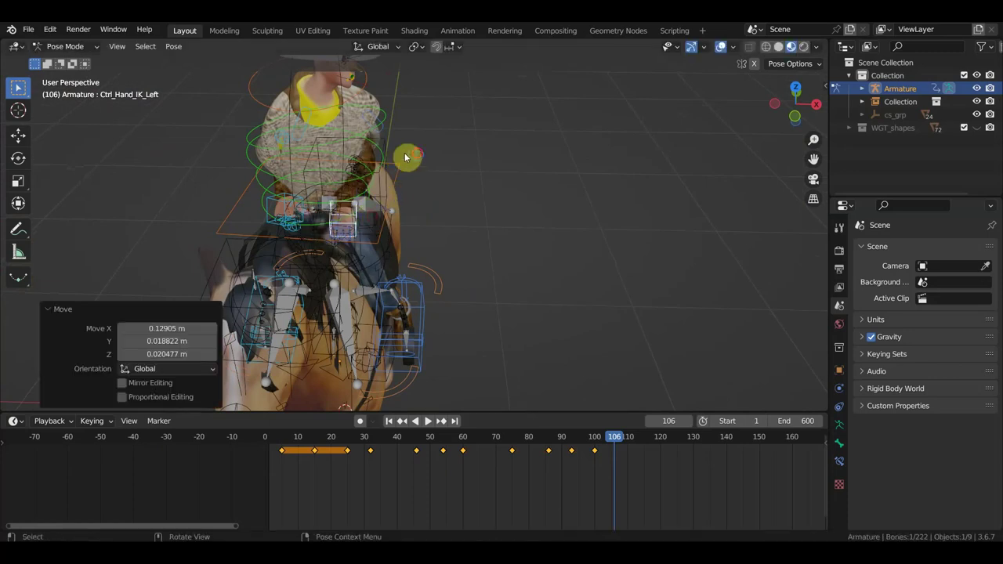
click(406, 156)
key(g)
click(419, 158)
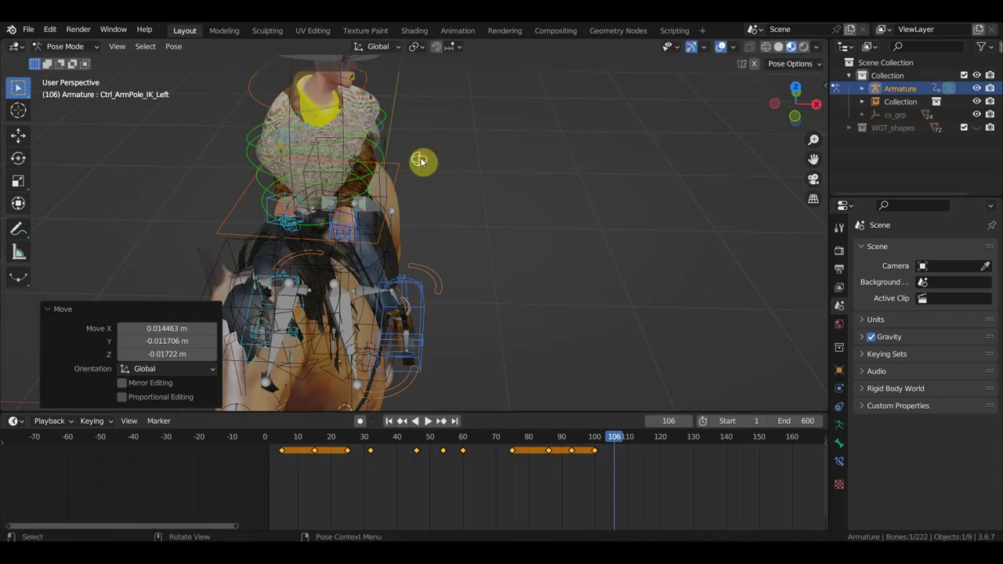
key(g)
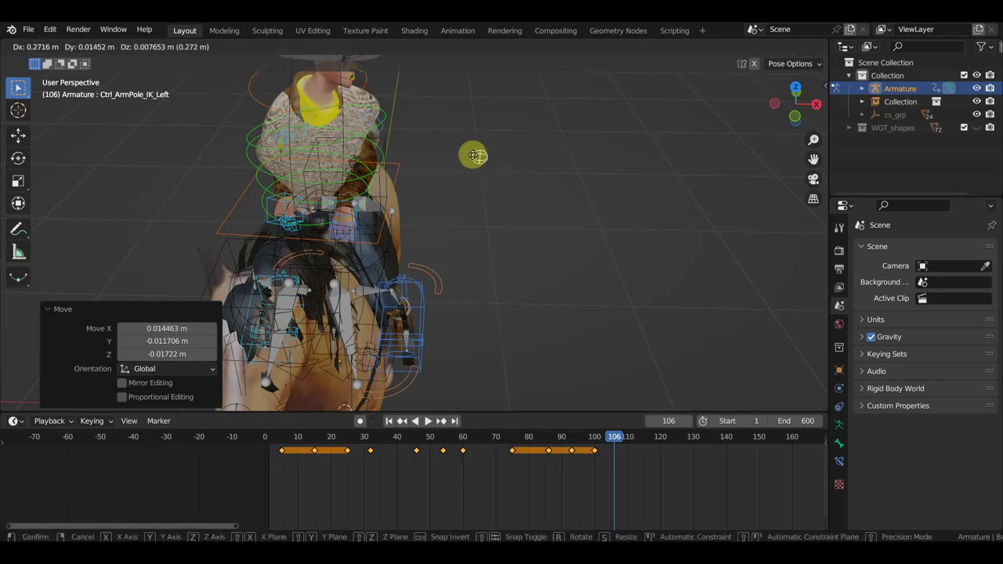
click(470, 159)
middle_drag(468, 162, 196, 154)
middle_drag(358, 139, 336, 132)
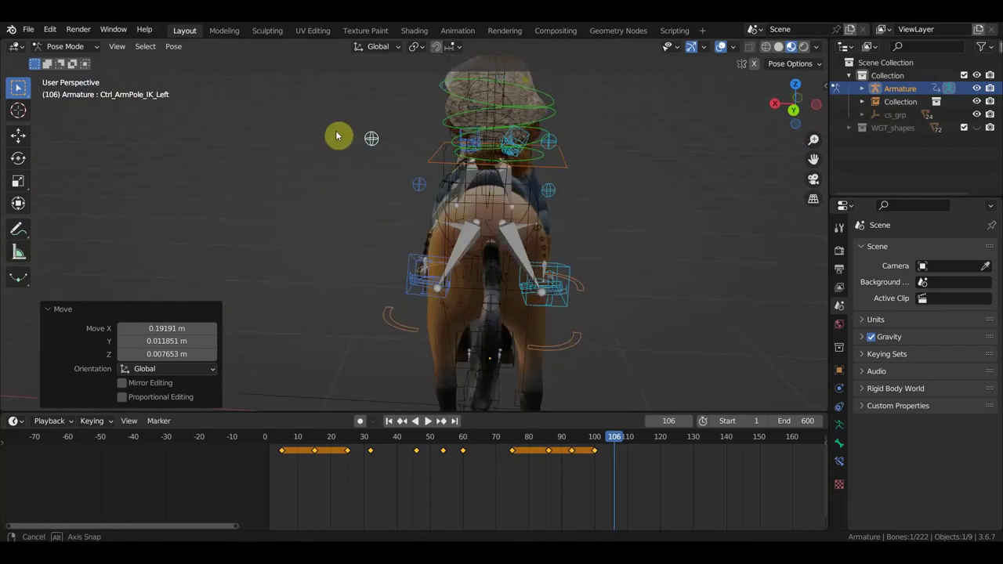
key(g)
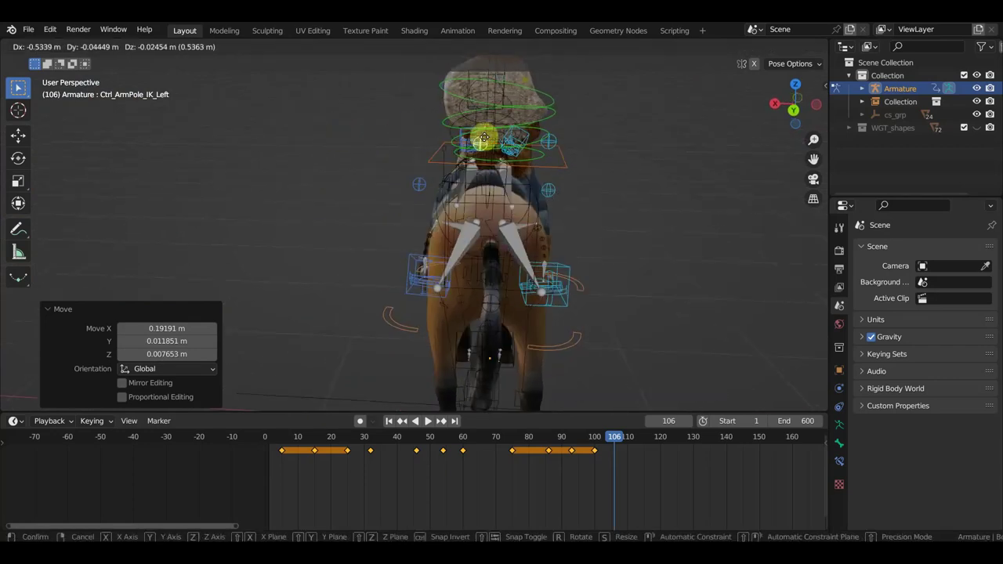
click(457, 144)
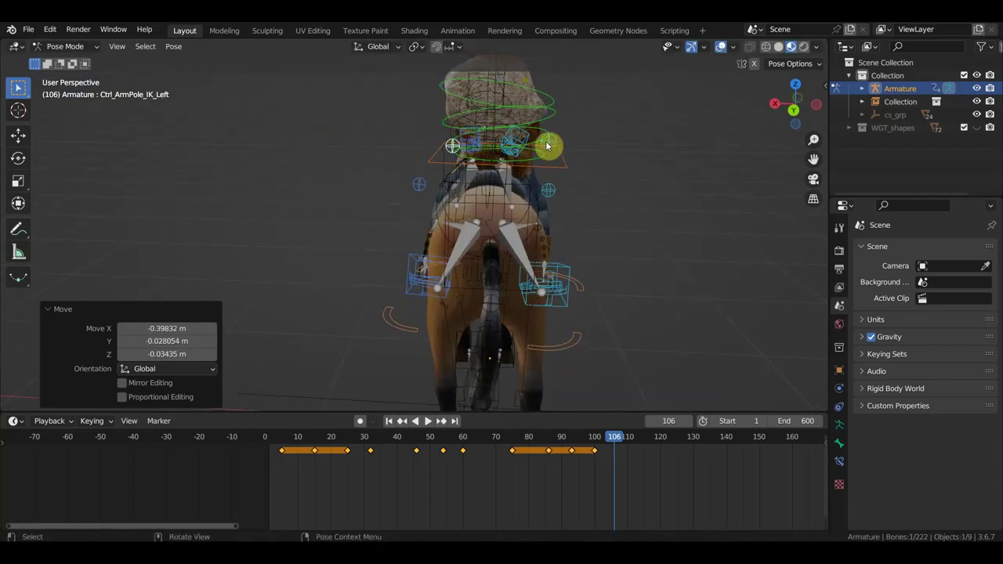
Reposition the right arm pole, then adjust the left arm pole again.
click(553, 146)
key(g)
click(562, 134)
key(g)
click(555, 138)
click(449, 153)
key(g)
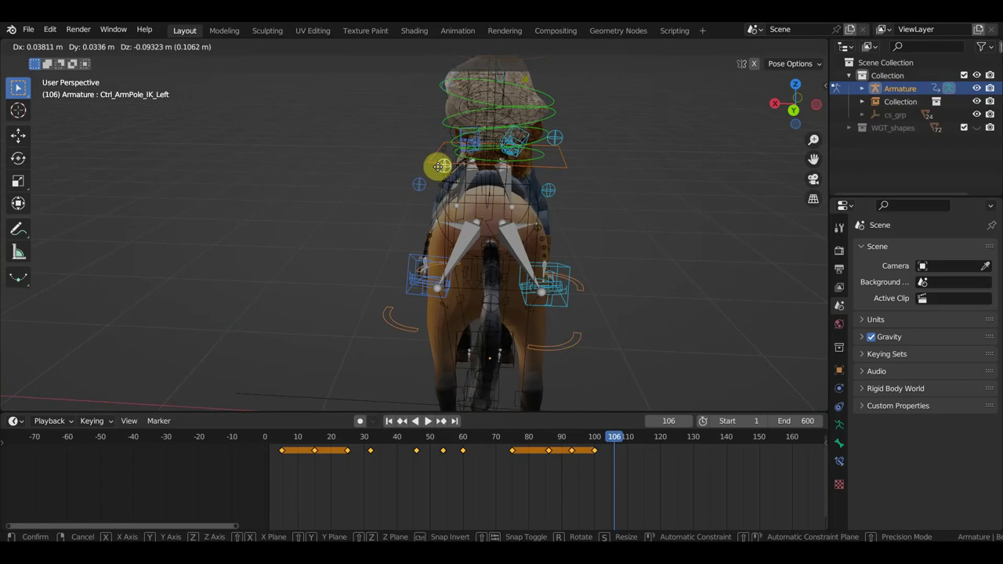
click(447, 172)
mouse_move(448, 173)
middle_down()
mouse_move(476, 186)
mouse_move(679, 177)
mouse_move(381, 163)
mouse_move(350, 228)
mouse_move(287, 210)
middle_up()
Raise the left hand, then reposition the right hand and rotate it -45.1°.
click(284, 203)
key(g)
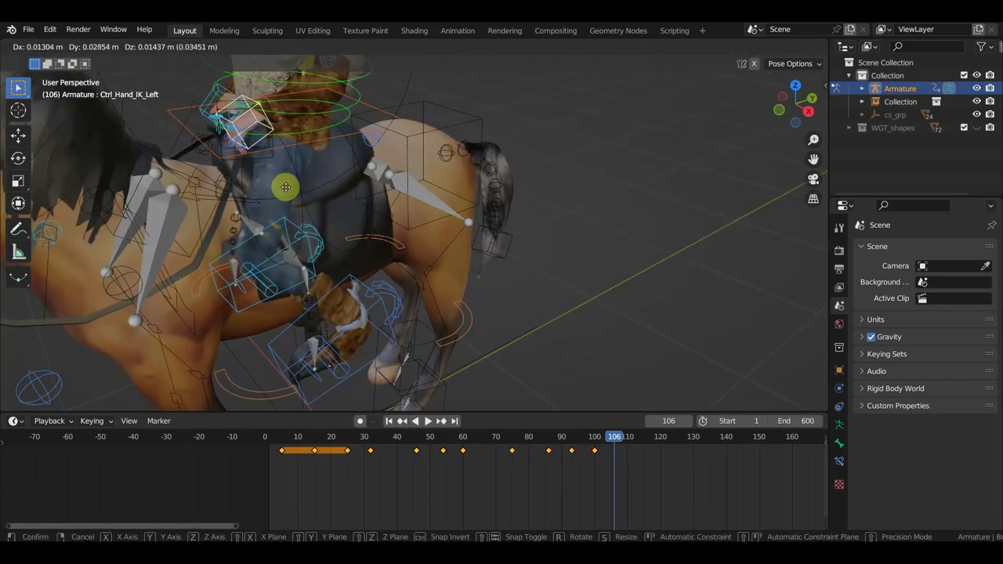
click(285, 188)
middle_drag(289, 197, 376, 219)
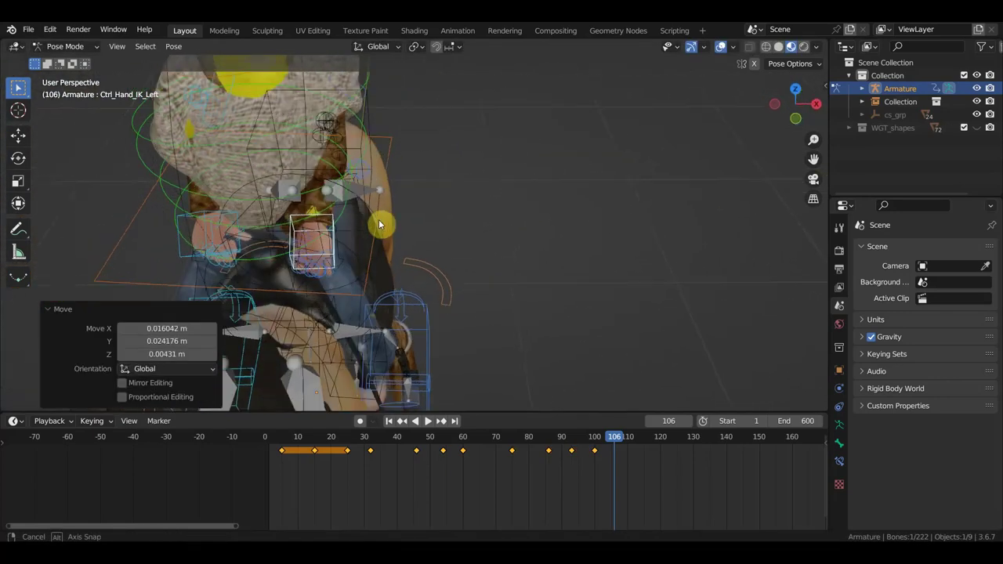
click(209, 217)
middle_drag(208, 217, 319, 203)
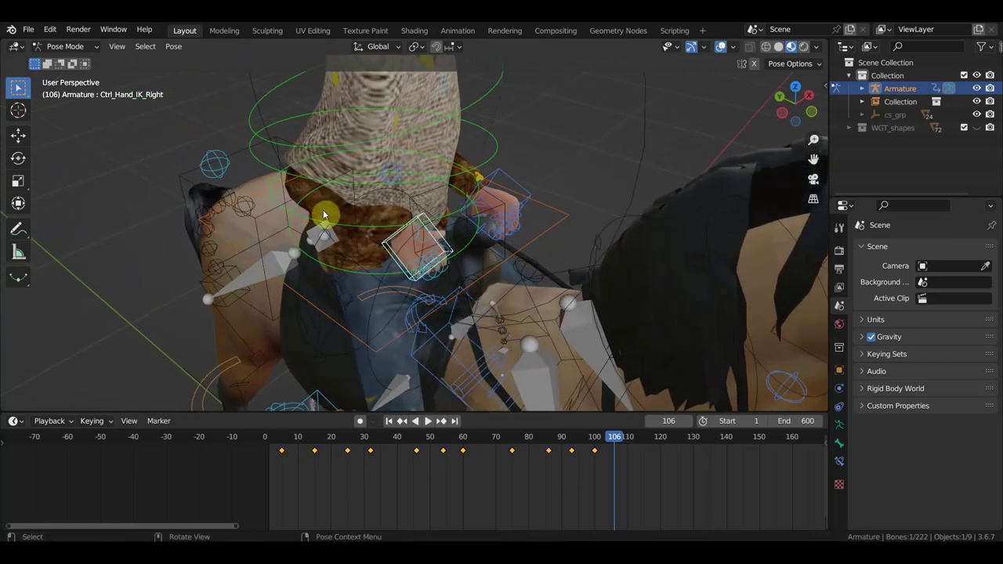
key(g)
click(352, 226)
key(r)
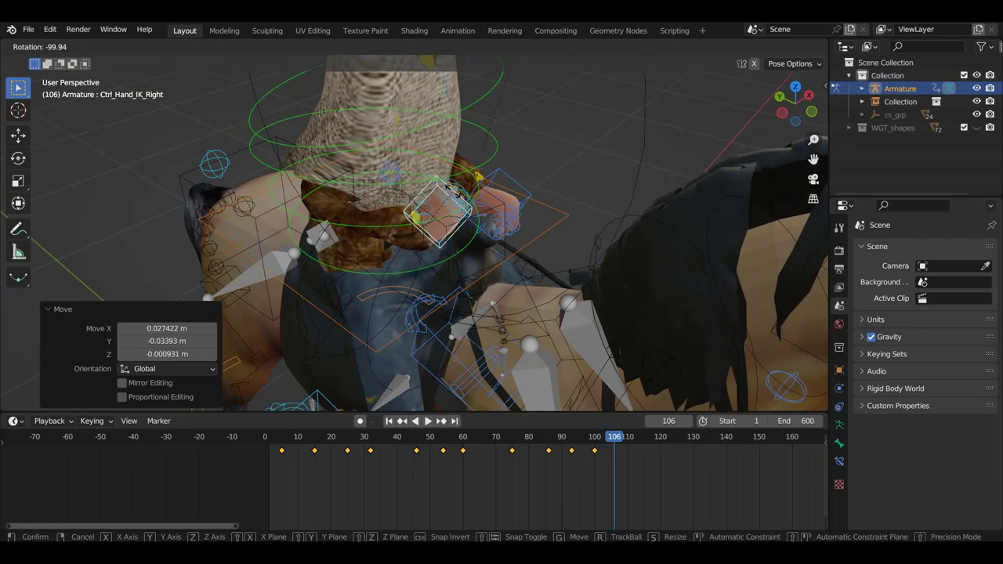
click(455, 236)
key(g)
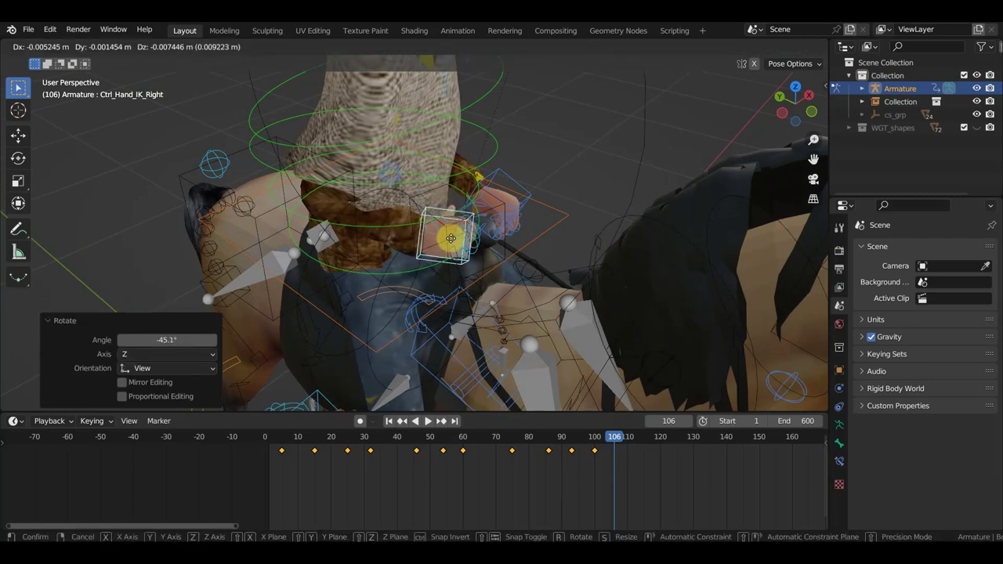
click(454, 252)
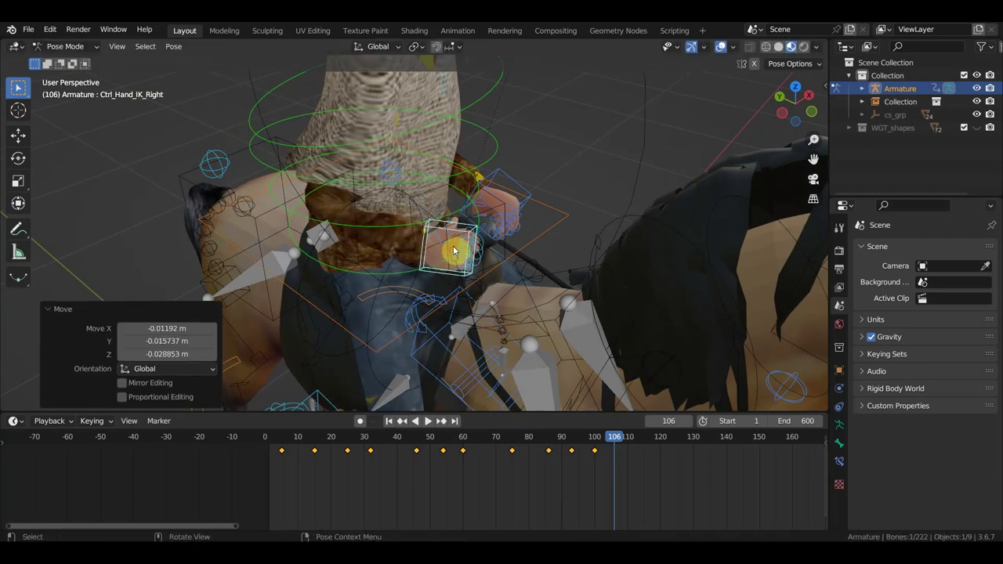
Select all bones and insert Location & Rotation keyframes at frame 106.
key(a)
key(i)
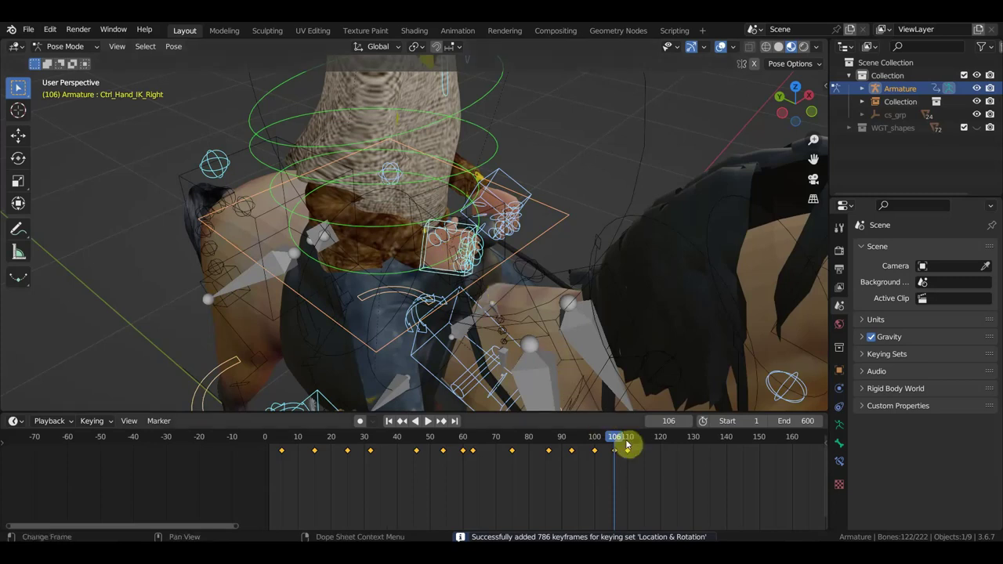
drag(619, 444, 648, 404)
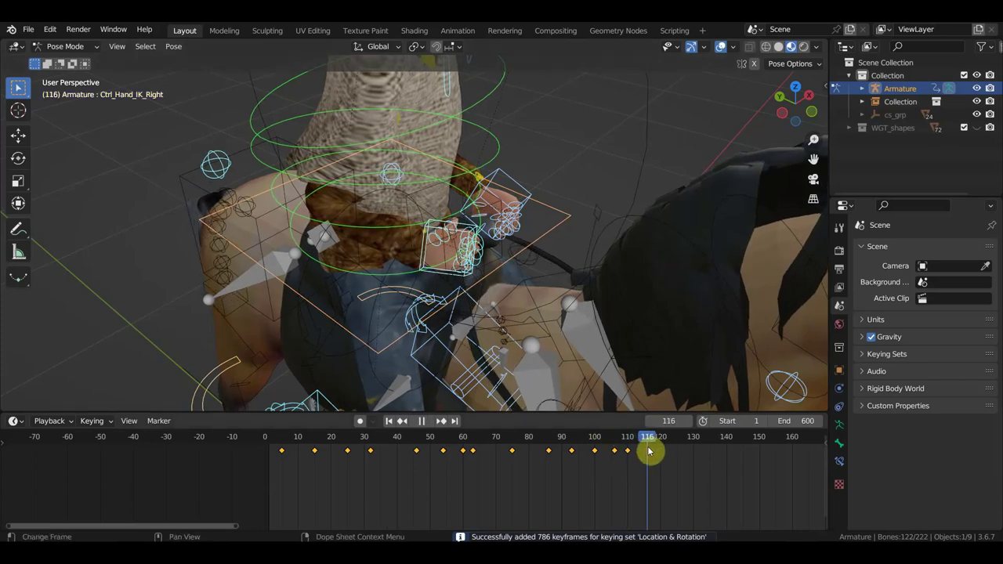
Play back the rider animation, select Ctrl_Head and scrub back to review earlier poses.
scroll(630, 329, down, 5)
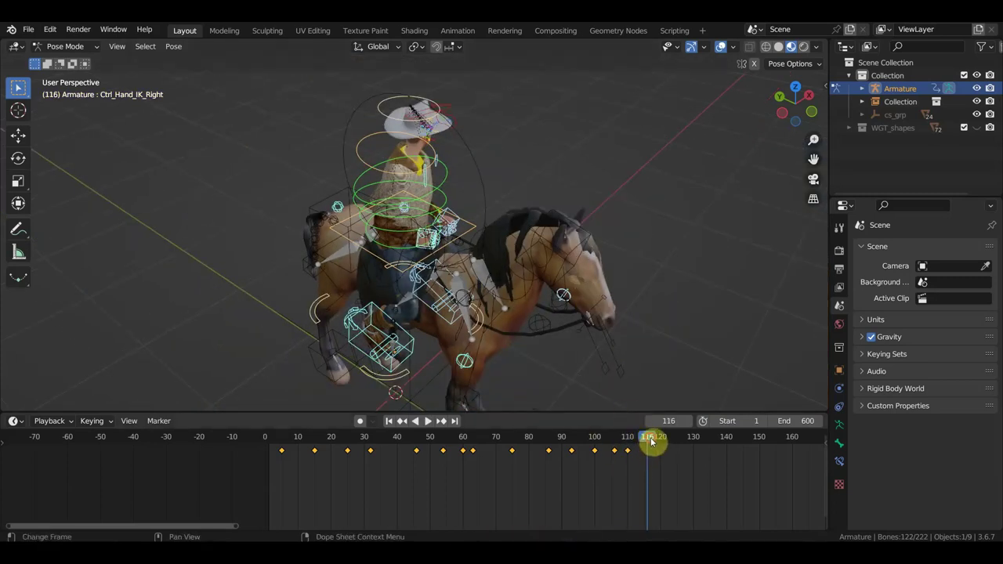
key(space)
drag(671, 445, 665, 441)
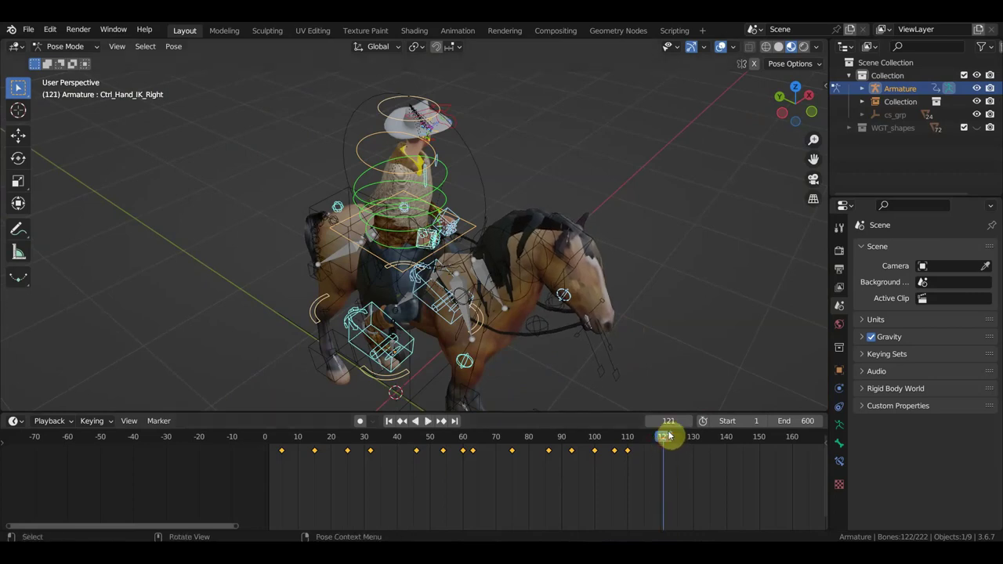
click(385, 116)
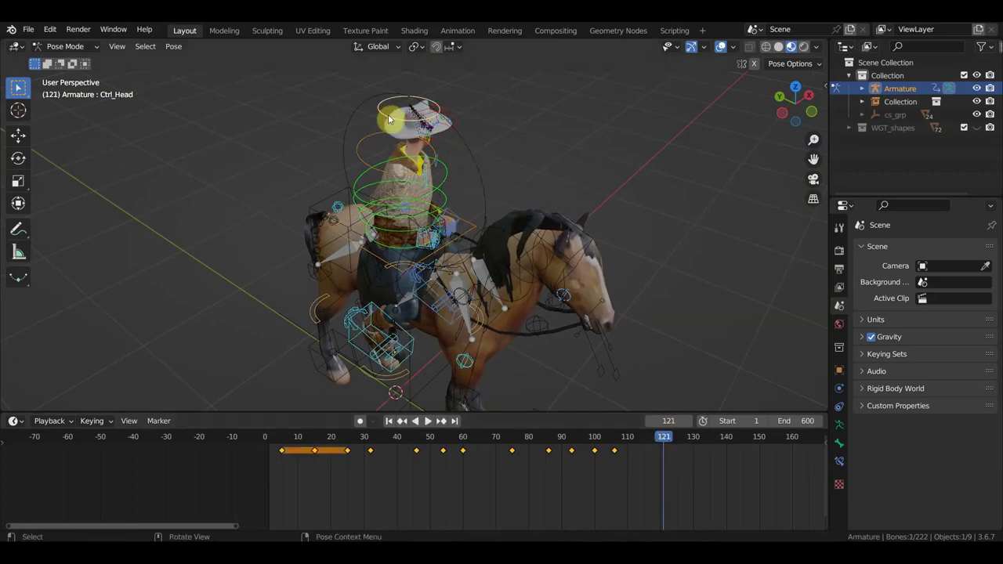
drag(617, 442, 599, 448)
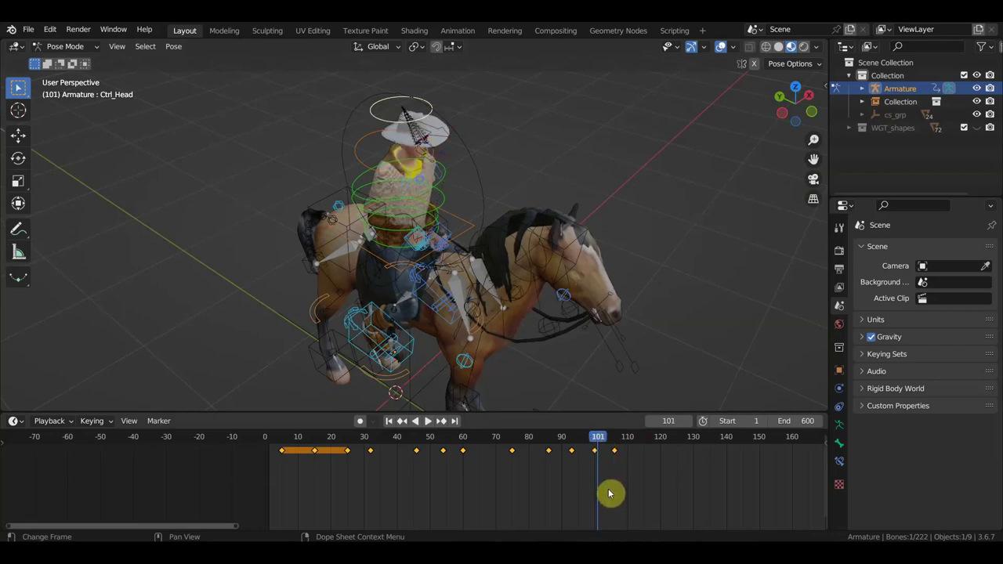
Duplicate all bones' frame-101 keys to frame 120 and play to check.
click(593, 453)
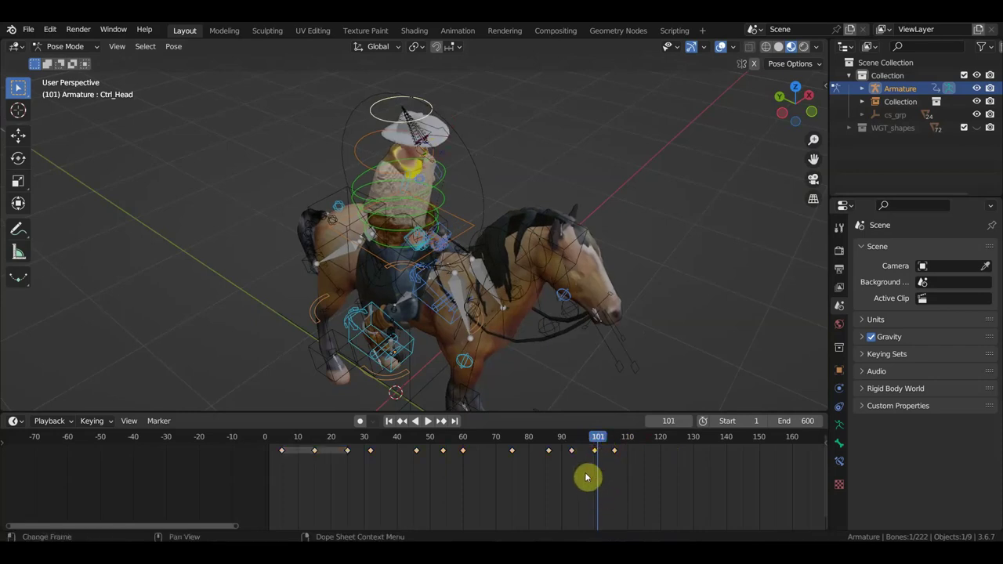
key(a)
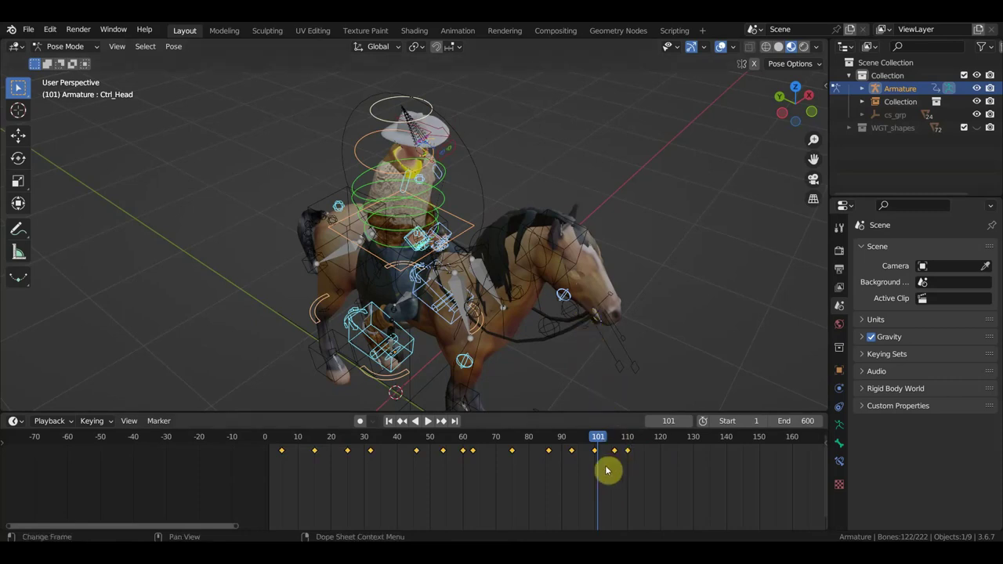
drag(590, 450, 625, 453)
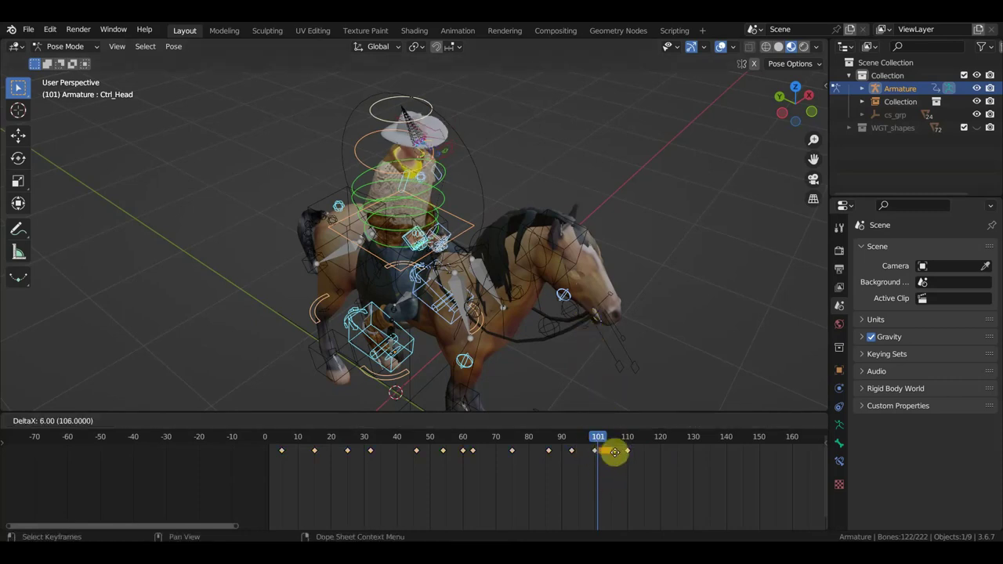
click(655, 457)
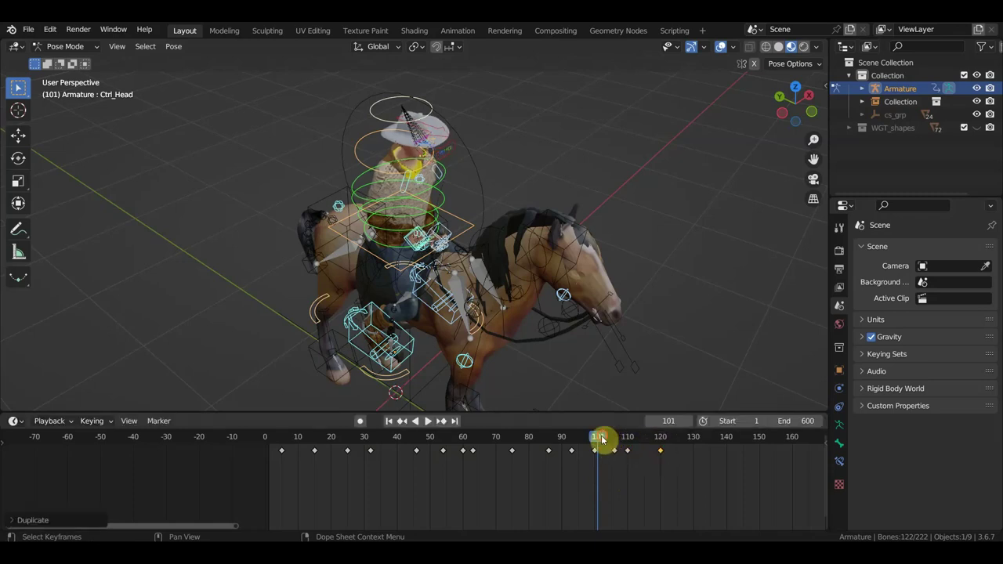
key(space)
key(Escape)
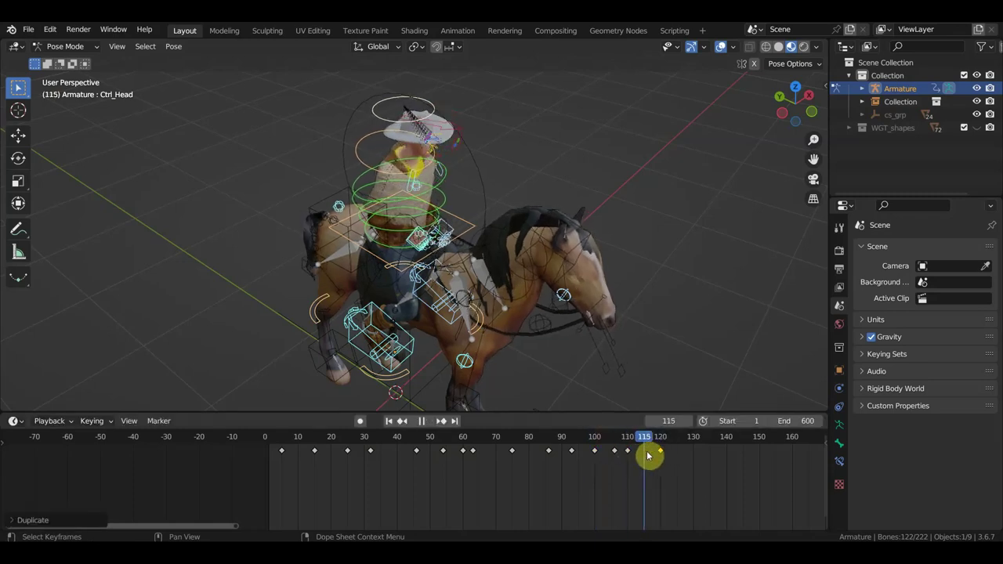
Duplicate the frame-109 keys to frame 114 and preview the result around frame 111.
click(627, 443)
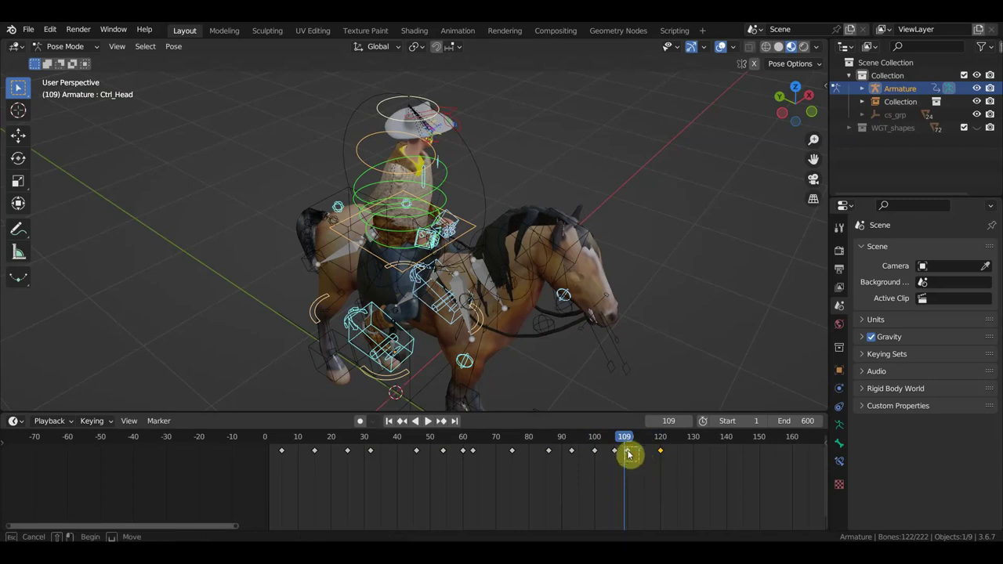
drag(625, 451, 640, 453)
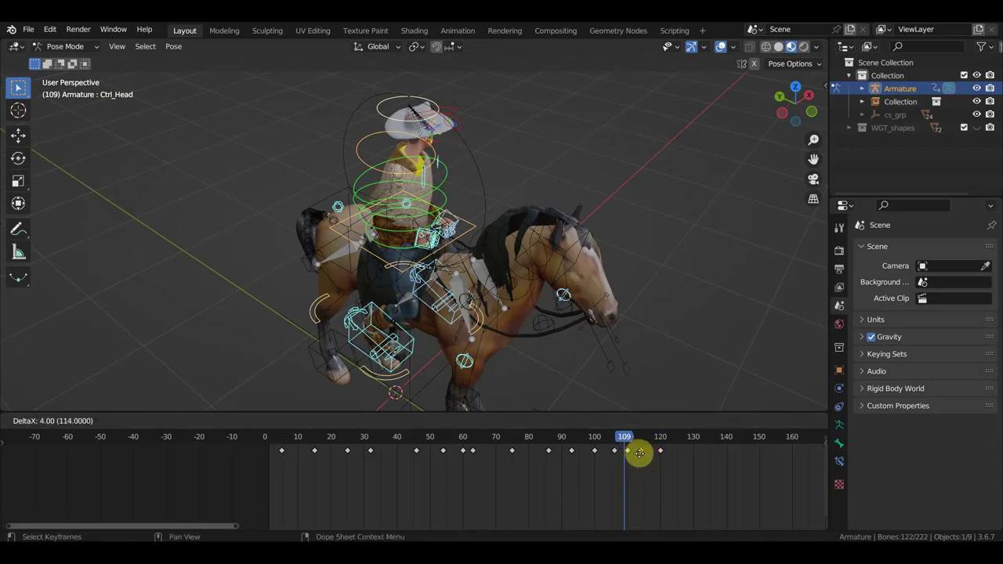
click(644, 454)
key(space)
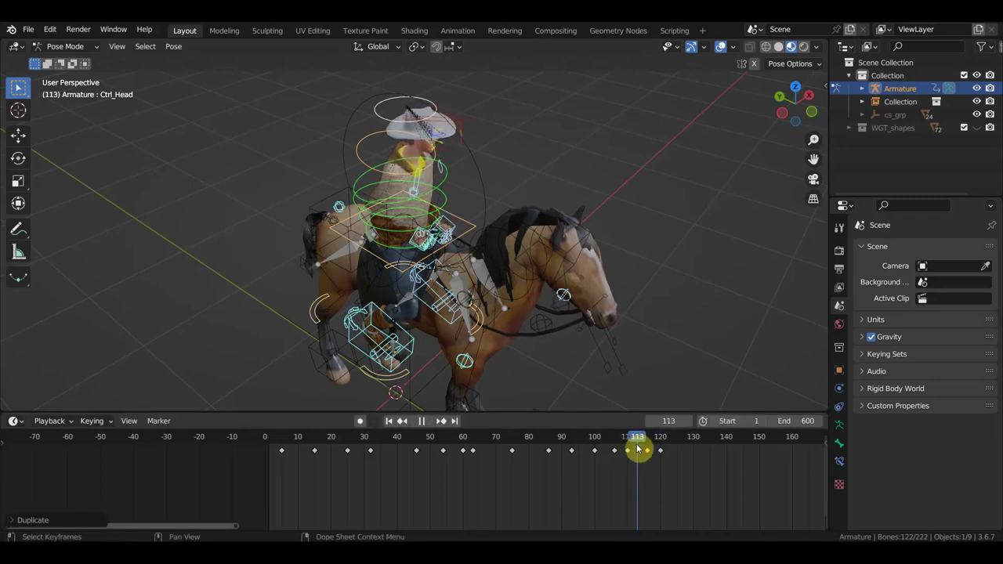
drag(643, 453, 631, 450)
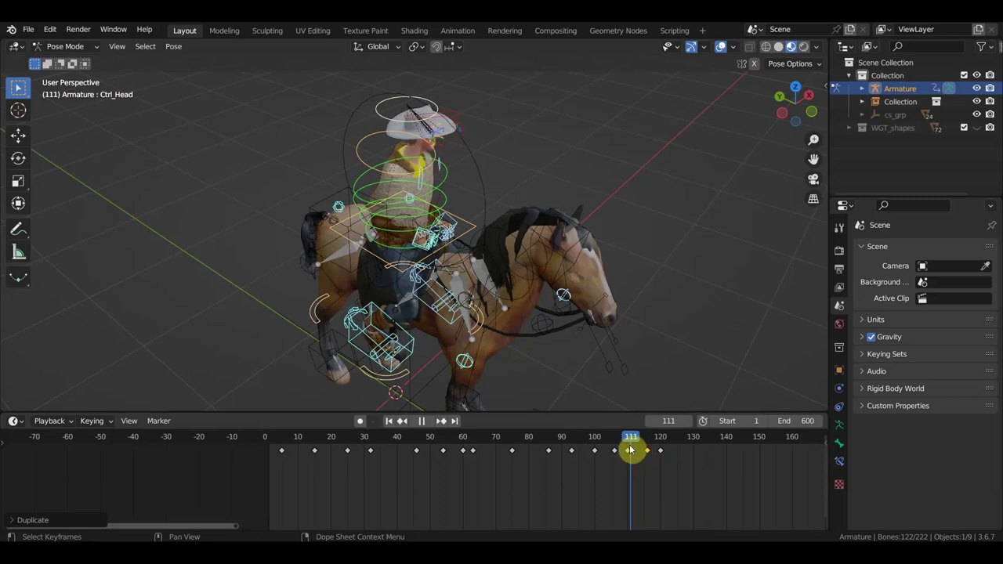
Select the keyframe near frame 116 and restrict the key selection to Ctrl_Head.
click(644, 449)
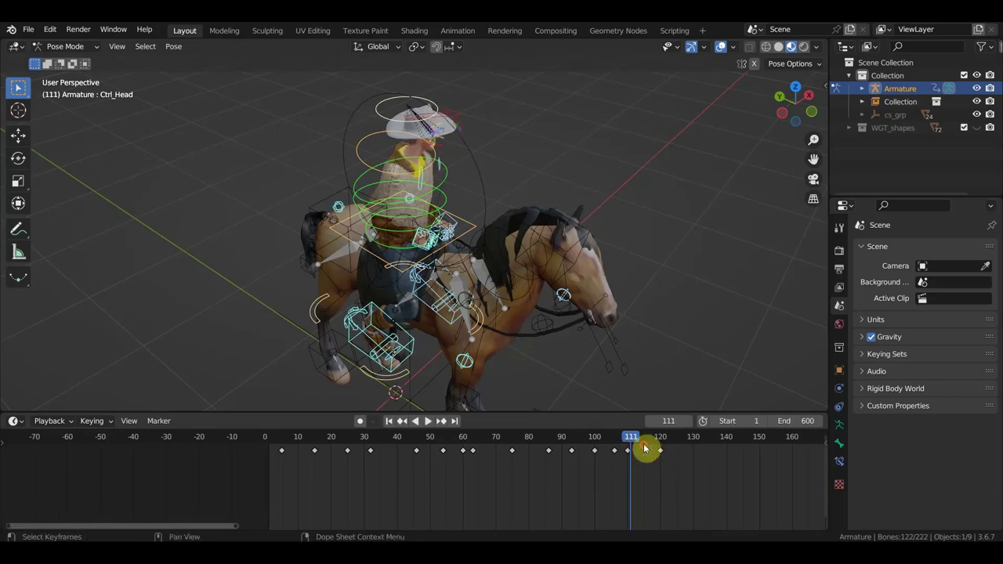
click(382, 120)
mouse_move(594, 452)
mouse_down()
mouse_move(636, 466)
mouse_move(683, 448)
mouse_up()
View the horse and rider in Right Orthographic (Numpad 3) at frame 126, zoomed in, and scrub the motion.
mouse_move(664, 353)
middle_down()
mouse_move(726, 330)
mouse_move(717, 310)
mouse_move(439, 309)
middle_up()
key(KP_3)
scroll(468, 271, up, 1)
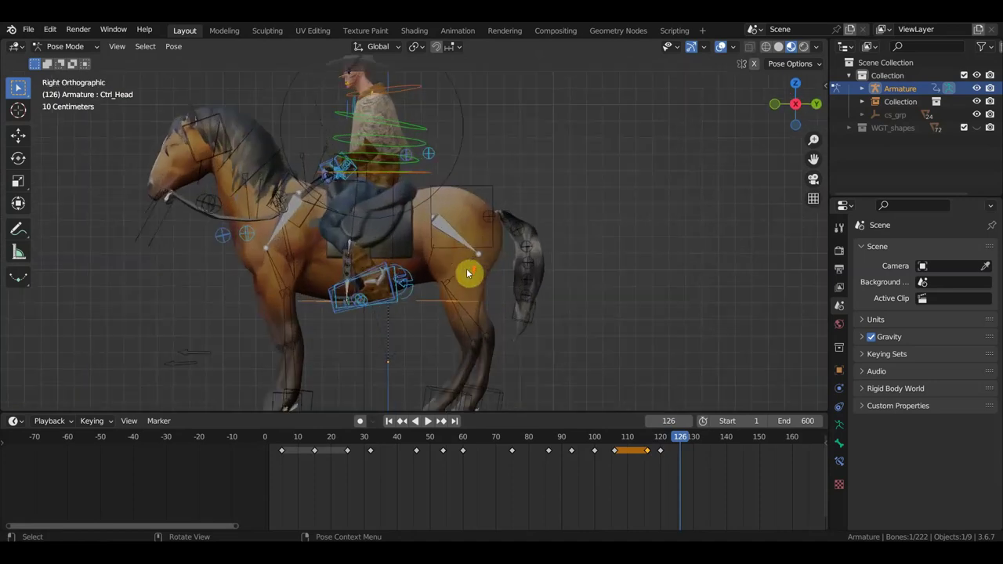
scroll(552, 300, up, 2)
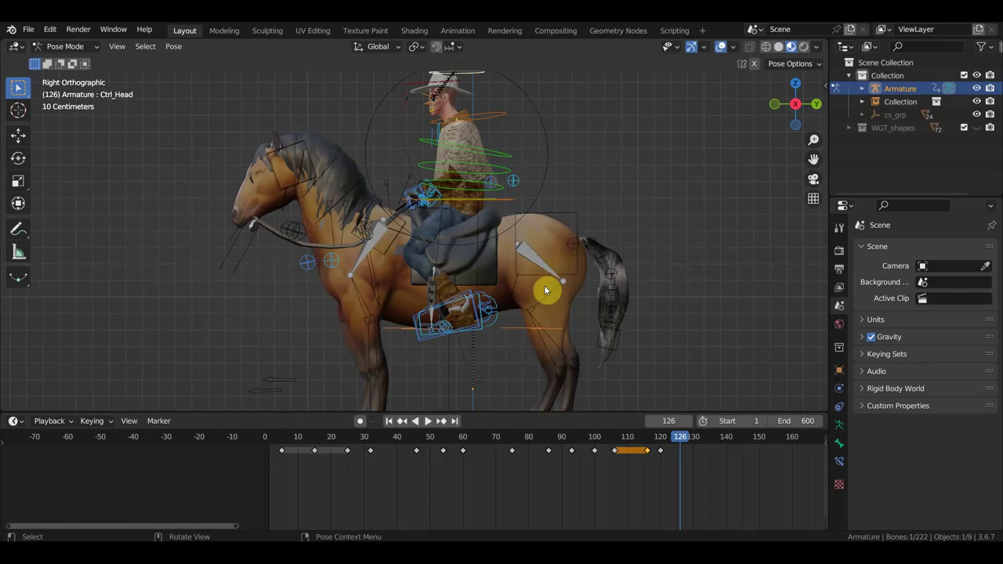
mouse_move(522, 313)
middle_down()
mouse_move(497, 325)
mouse_move(517, 338)
middle_up()
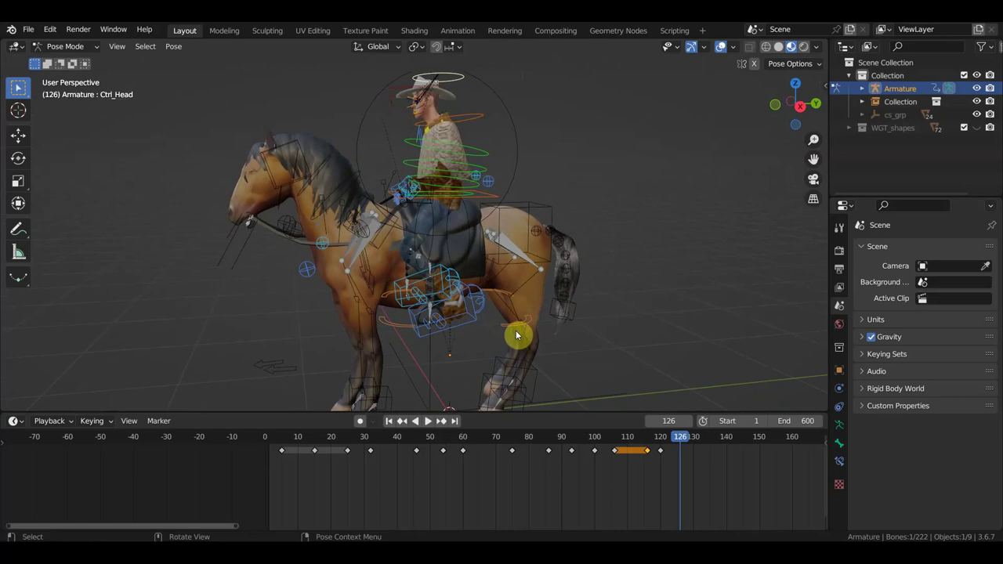
key(KP_3)
scroll(569, 302, down, 1)
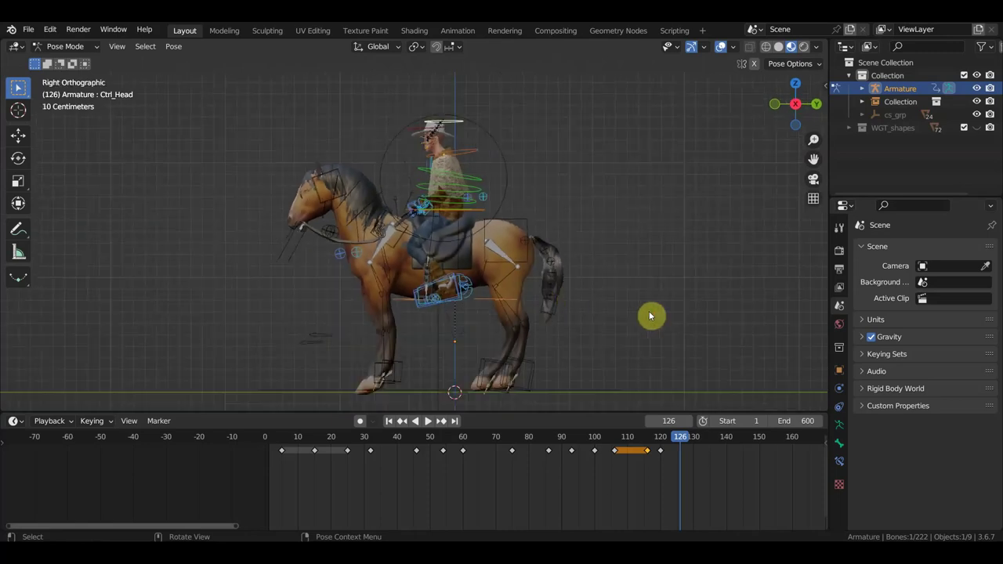
mouse_move(672, 441)
mouse_down()
mouse_move(538, 439)
mouse_move(596, 441)
mouse_move(656, 465)
mouse_move(649, 446)
mouse_up()
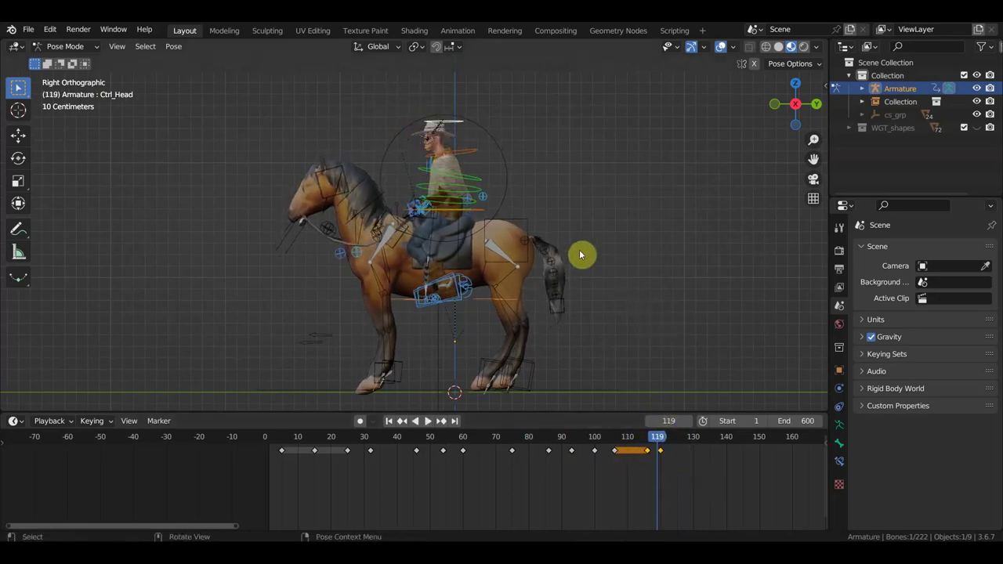
key(ctrl+z)
Shift a group of later keyframes later in time, then check the pose at frame 97.
mouse_move(720, 501)
mouse_down()
mouse_move(642, 453)
mouse_move(639, 439)
mouse_up()
key(g)
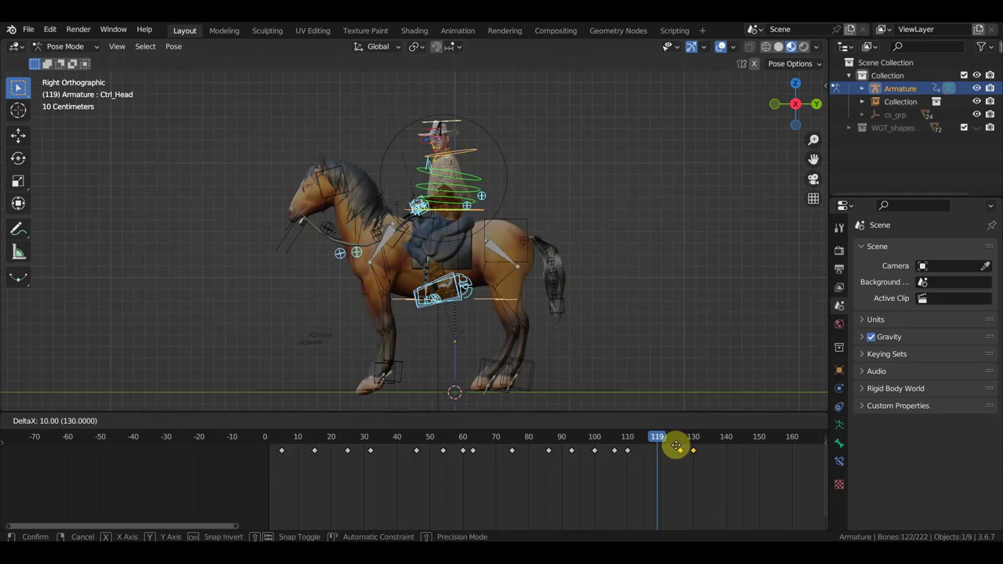
click(677, 447)
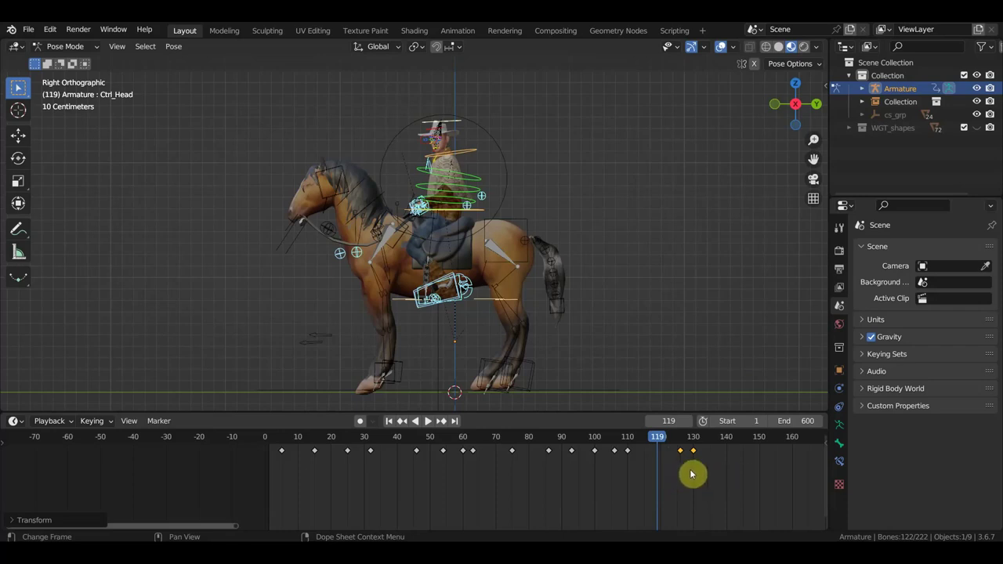
key(g)
click(713, 473)
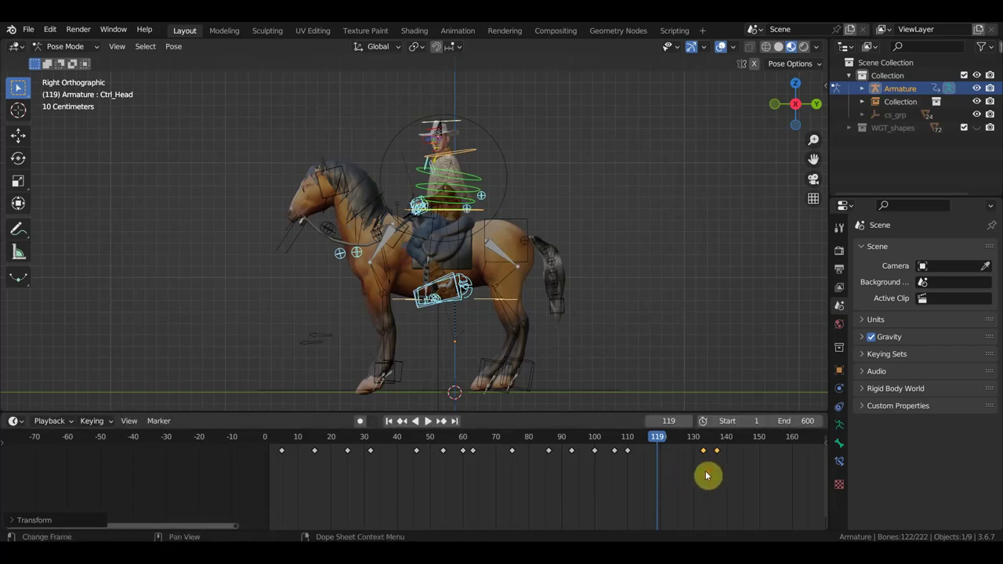
key(g)
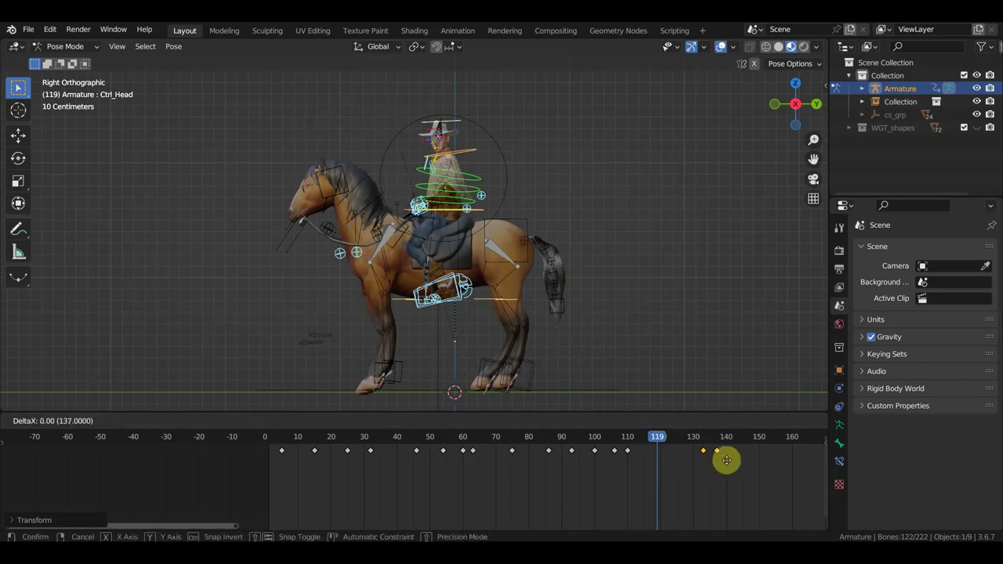
click(733, 464)
mouse_move(671, 439)
mouse_down()
mouse_move(588, 441)
mouse_move(796, 499)
mouse_move(787, 500)
mouse_up()
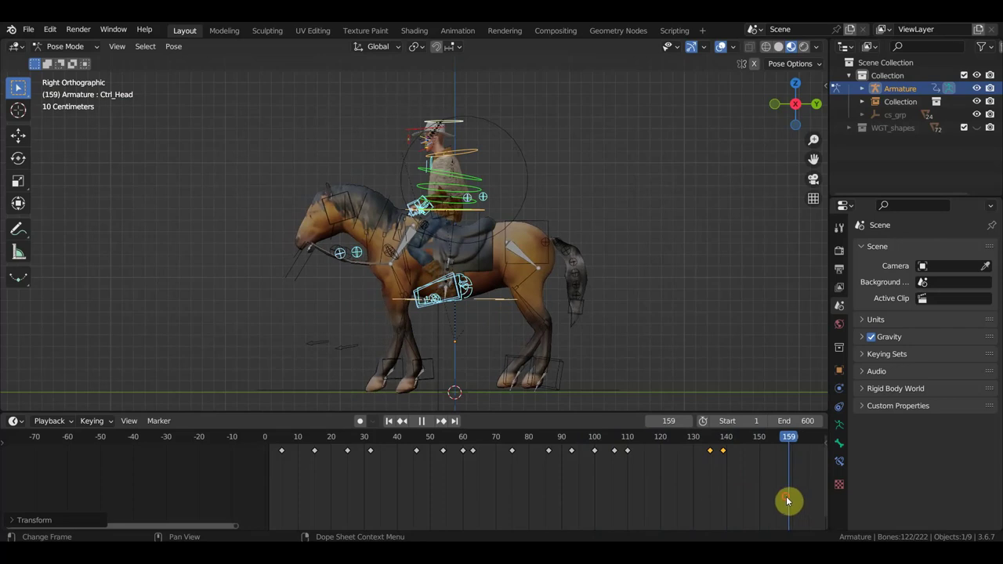
Move Ctrl_Master about 0.15 m forward along Y and keyframe its location and rotation.
click(505, 302)
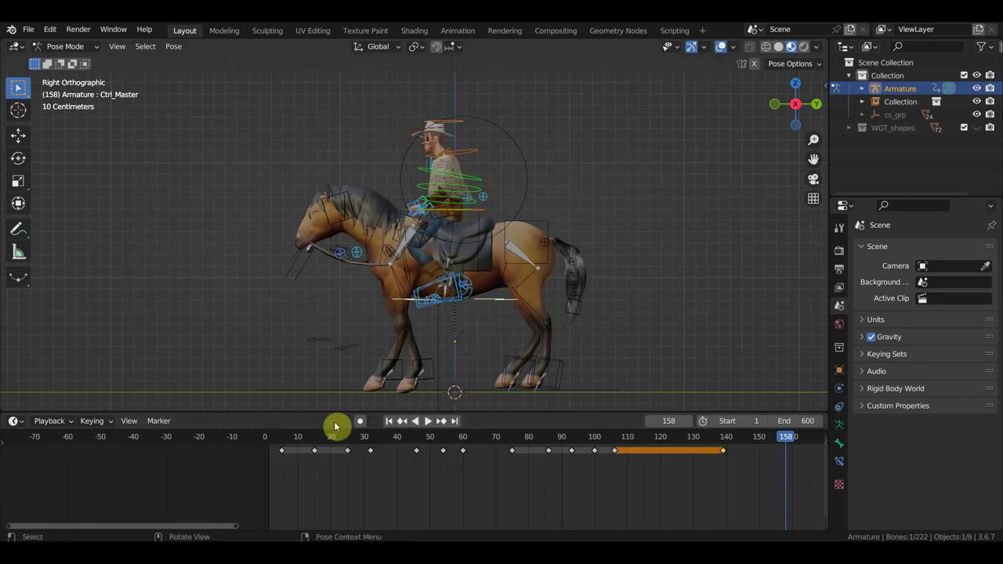
drag(512, 299, 525, 306)
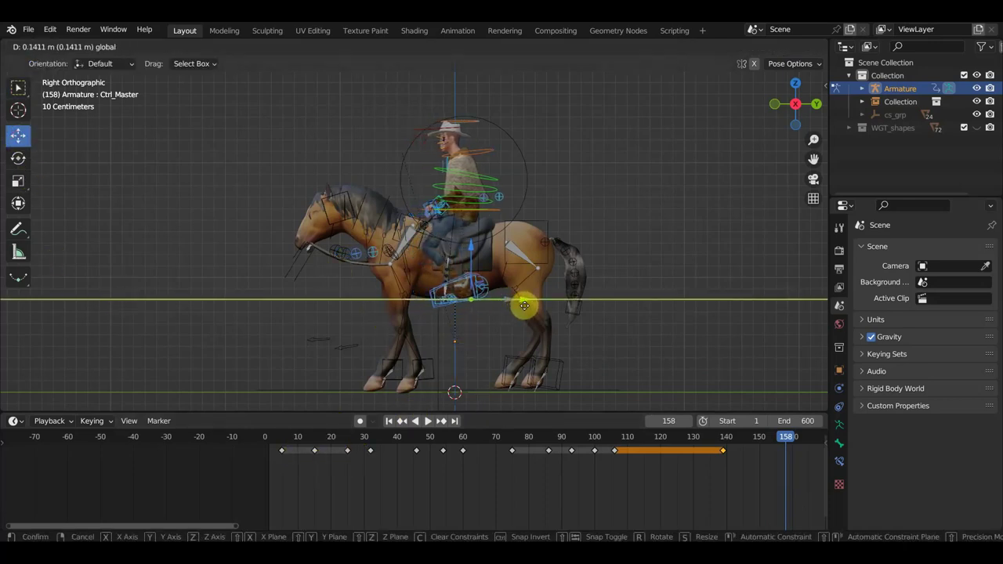
drag(526, 306, 527, 306)
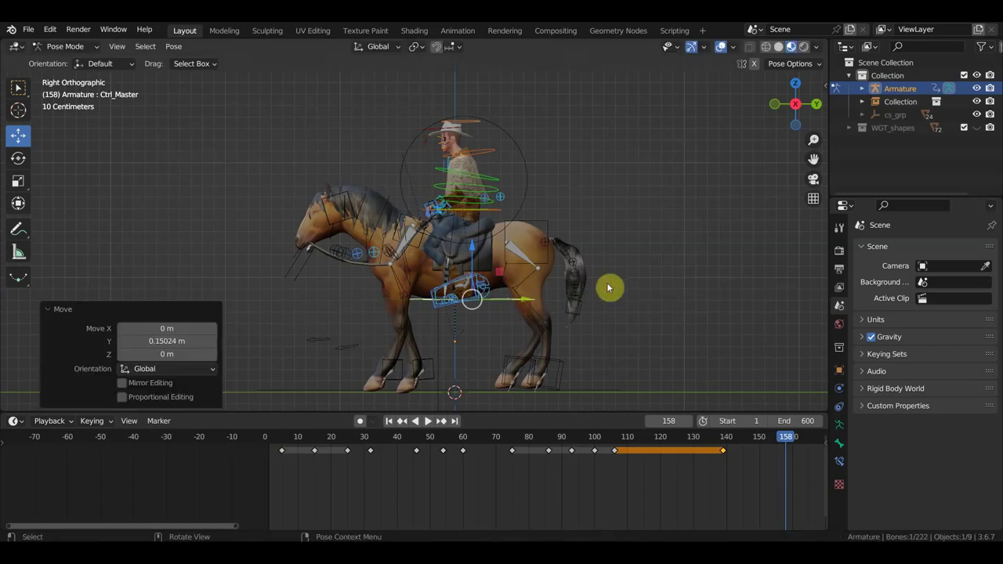
key(i)
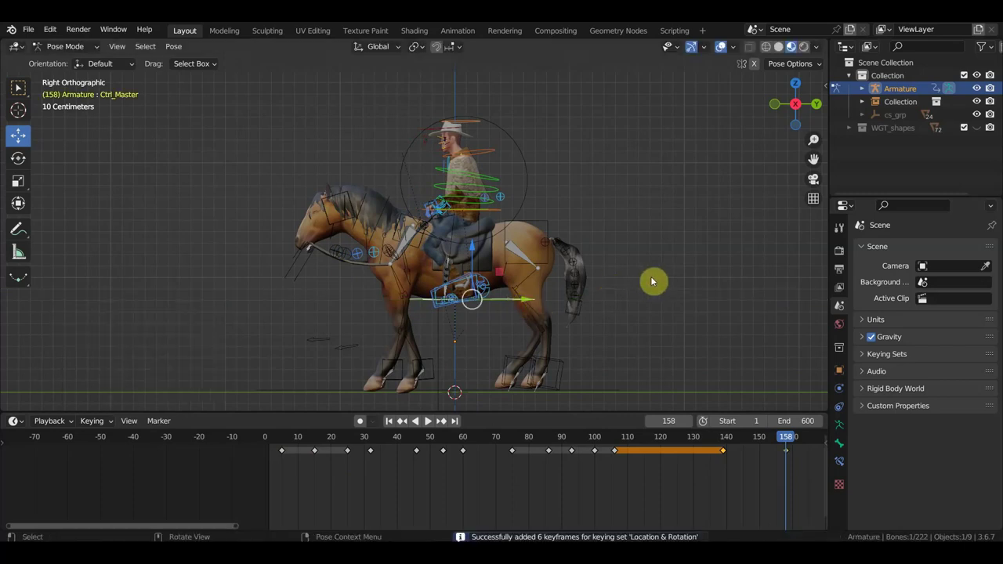
mouse_move(782, 437)
mouse_down()
mouse_move(695, 437)
mouse_move(784, 455)
mouse_move(761, 448)
mouse_up()
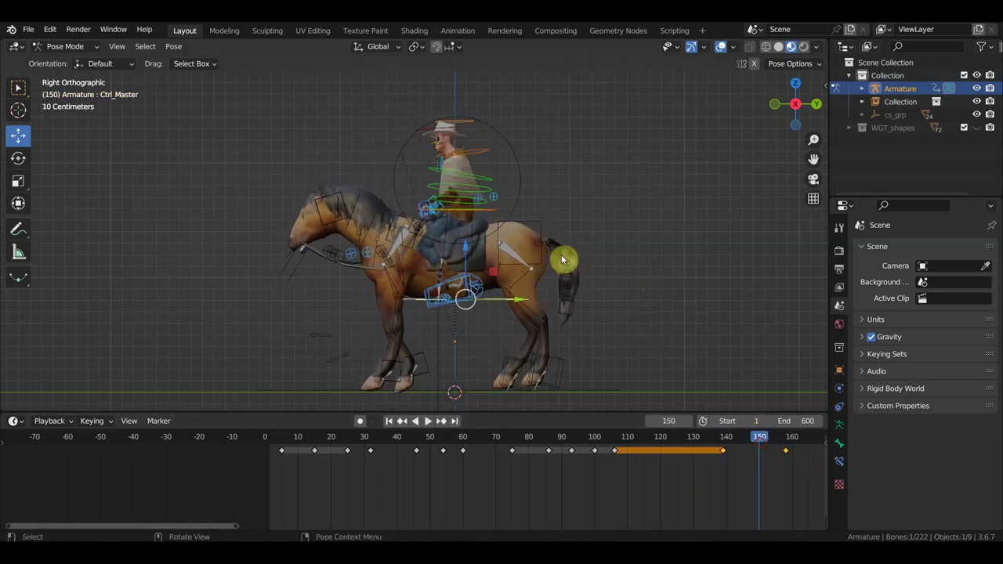
Raise Ctrl_Hips and shift it along Y, key it, then key all bones at frame 150.
click(493, 209)
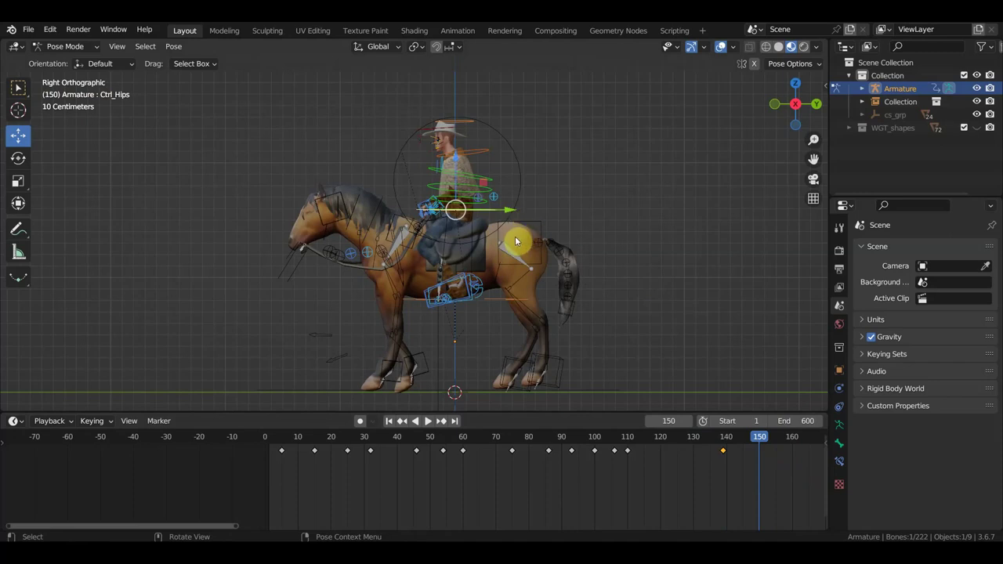
drag(516, 238, 517, 232)
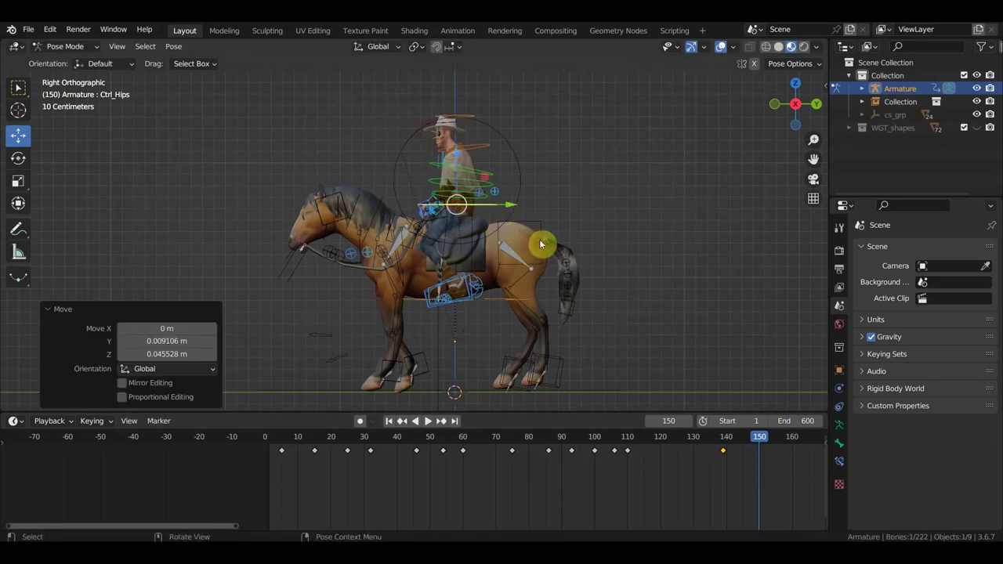
drag(512, 211, 519, 204)
key(i)
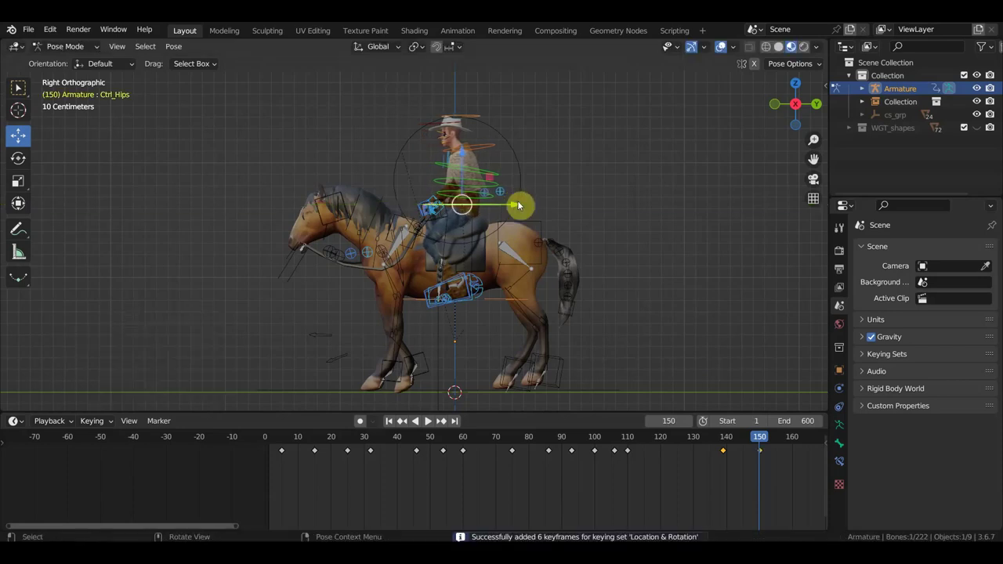
key(a)
key(i)
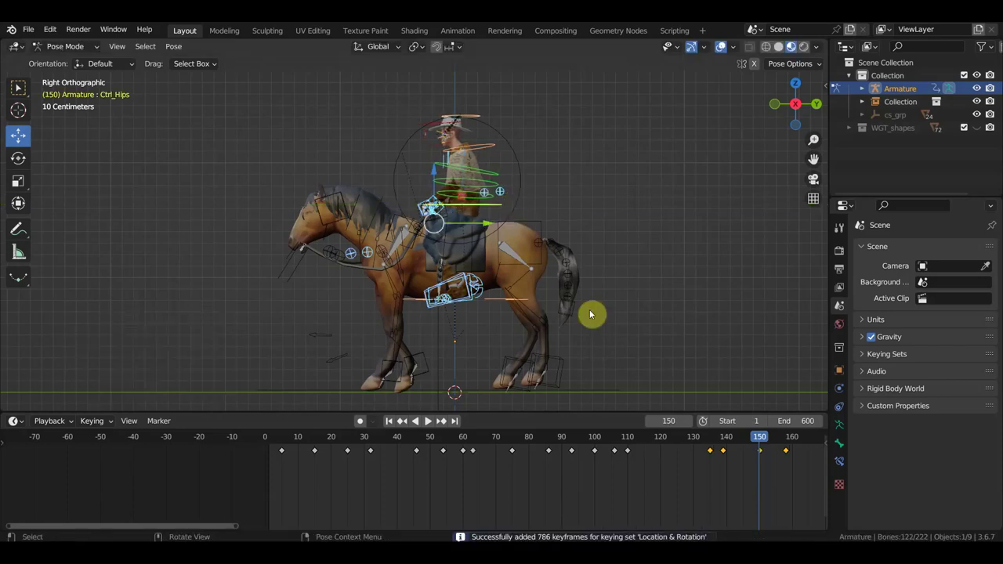
key(space)
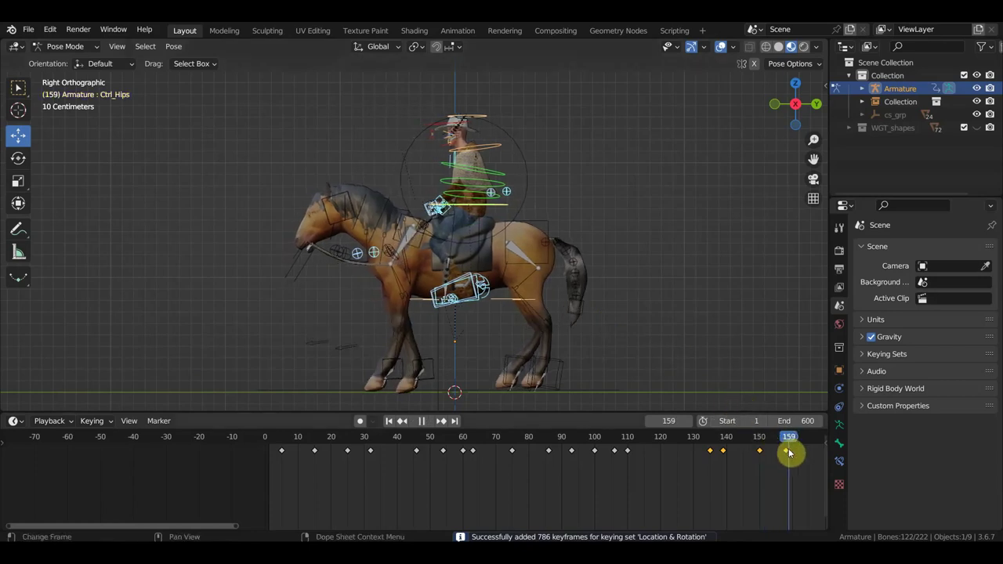
mouse_move(782, 447)
mouse_down()
mouse_move(454, 397)
mouse_move(782, 424)
mouse_move(817, 448)
mouse_up()
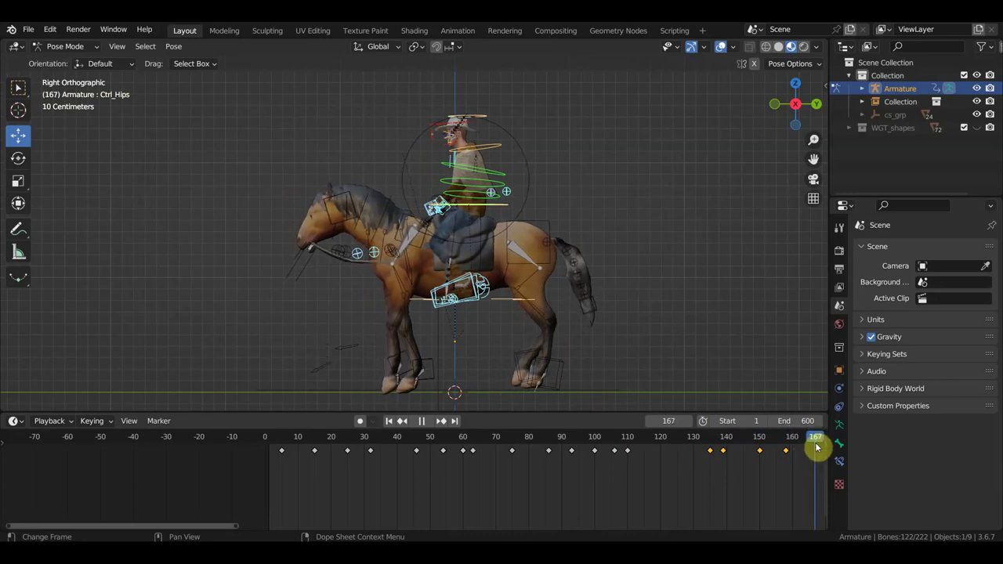
Nudge Ctrl_Hips along Y and key it, then key the whole rig at frame 167.
click(505, 206)
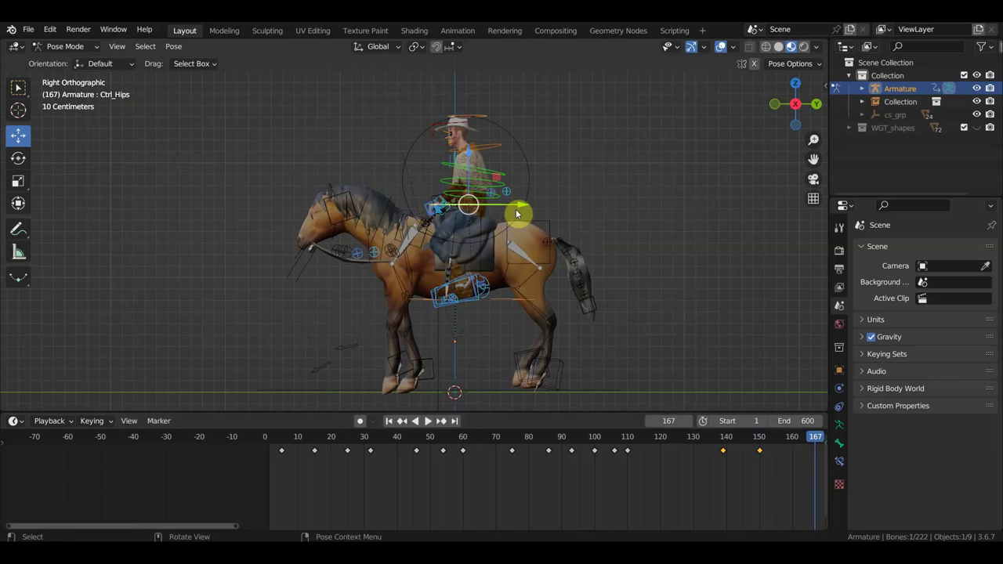
drag(517, 213, 519, 211)
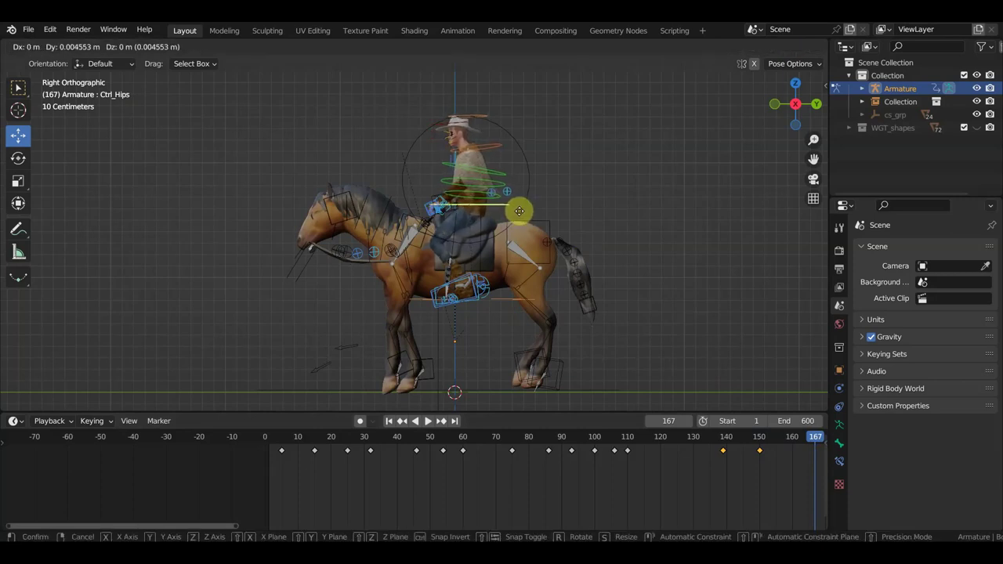
key(i)
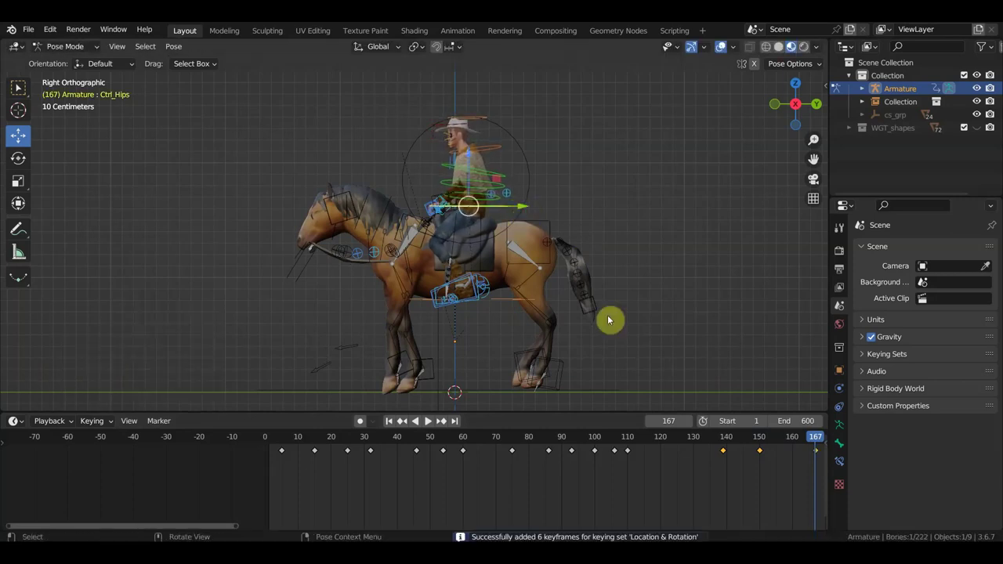
mouse_move(820, 441)
mouse_down()
mouse_move(767, 448)
mouse_move(816, 460)
mouse_up()
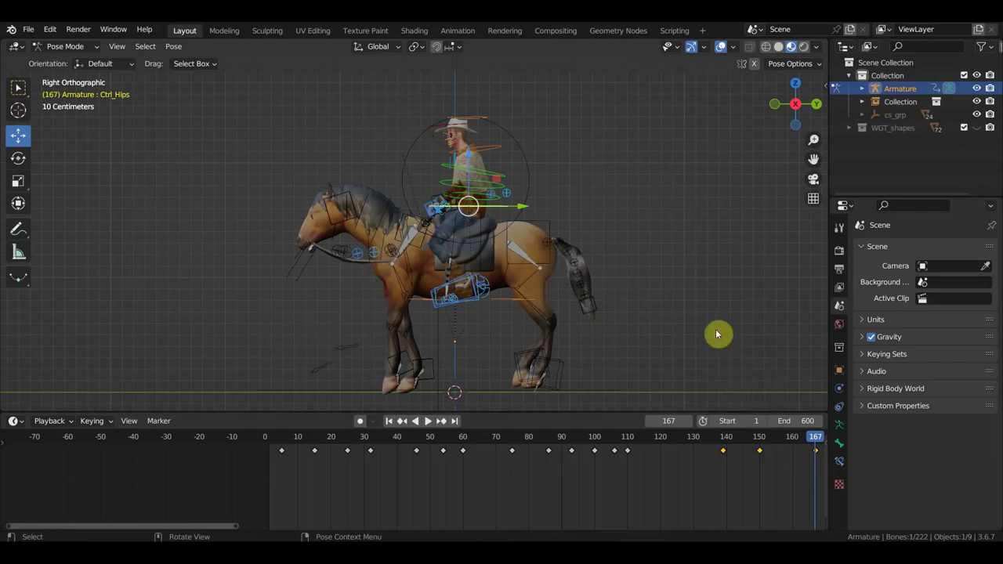
key(a)
key(i)
mouse_move(816, 437)
mouse_down()
mouse_move(745, 446)
mouse_move(820, 466)
mouse_up()
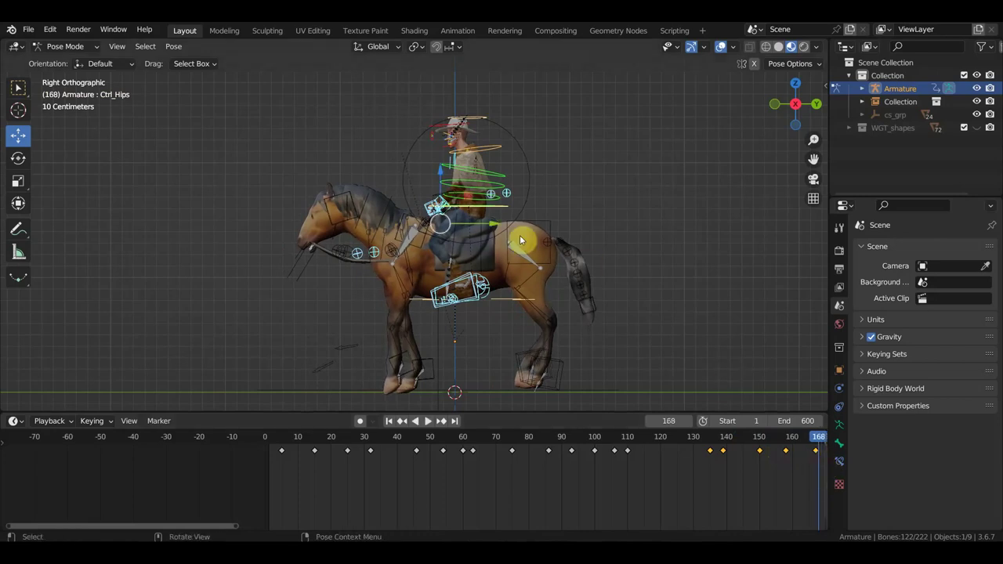
Move the hips, then all bones, along Y, undoing and redoing the whole-rig move.
key(g)
key(y)
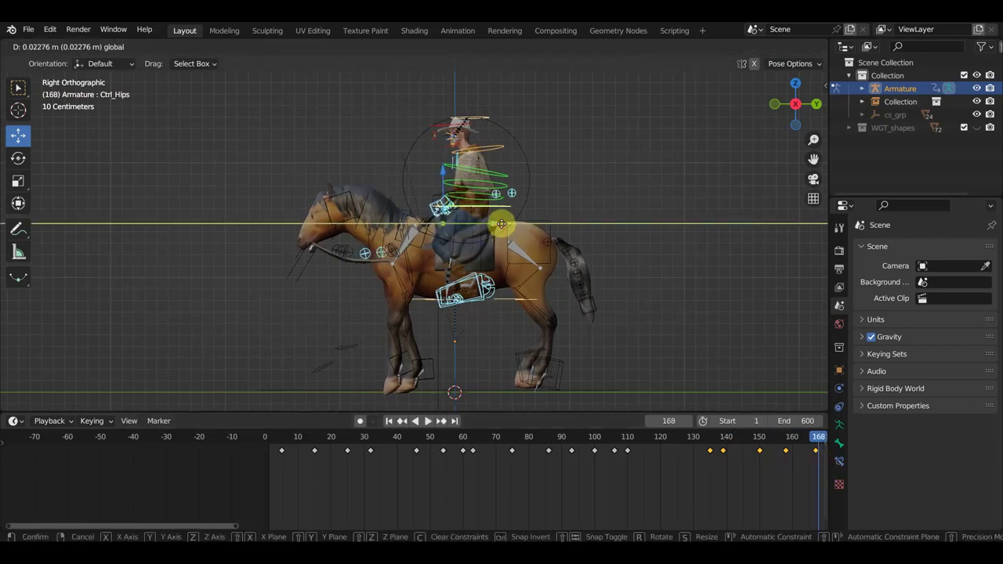
click(500, 213)
click(499, 210)
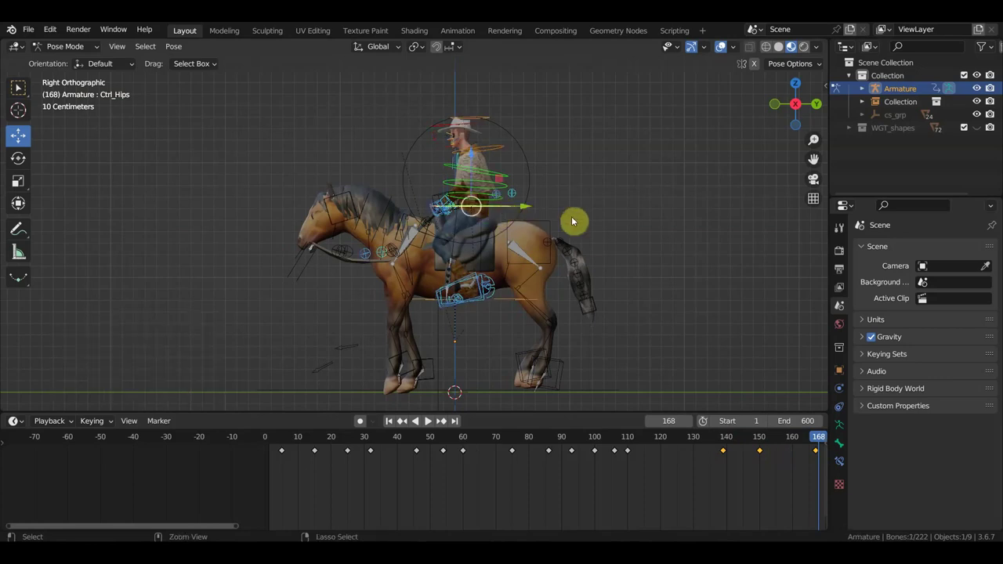
key(a)
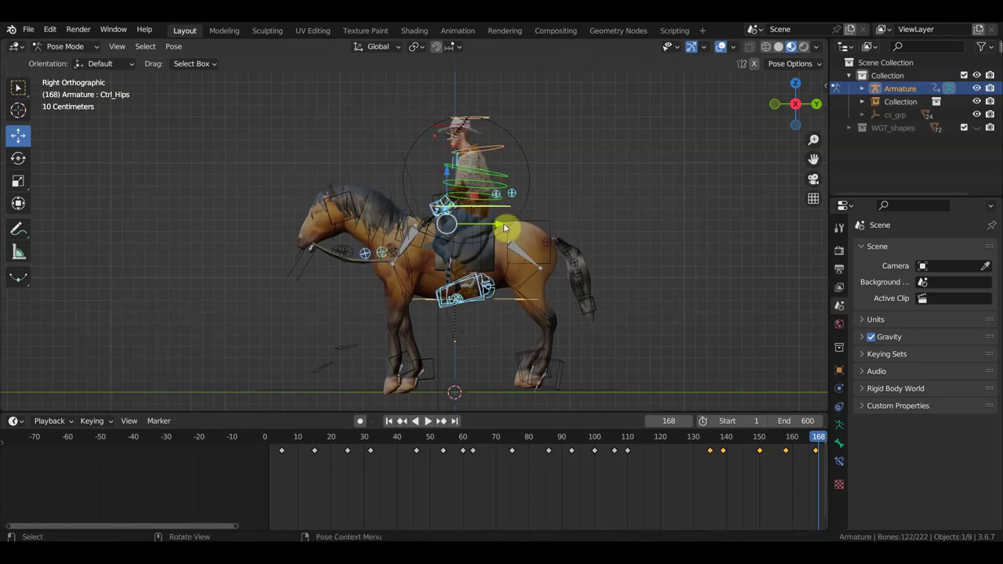
key(g)
key(y)
click(504, 224)
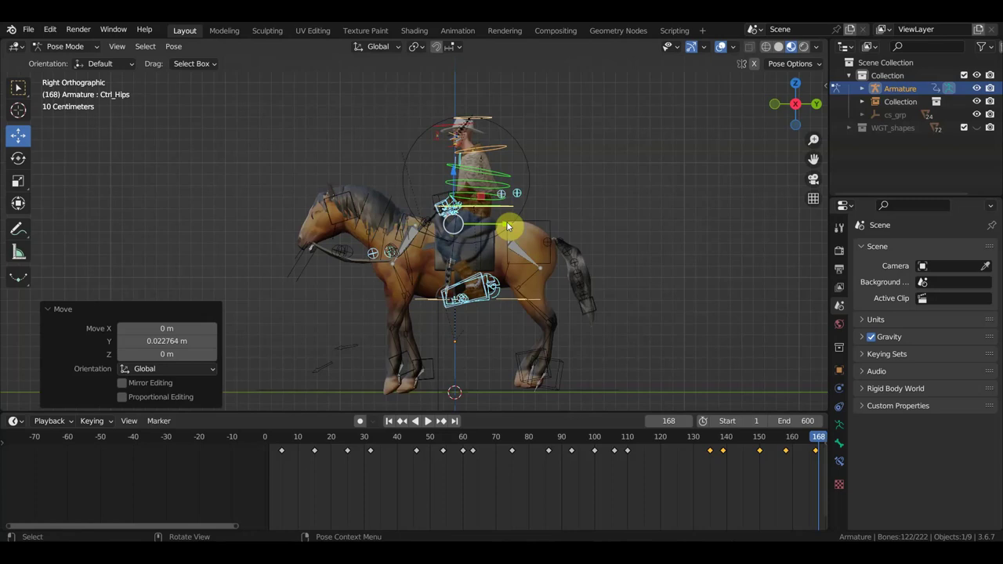
key(ctrl+z)
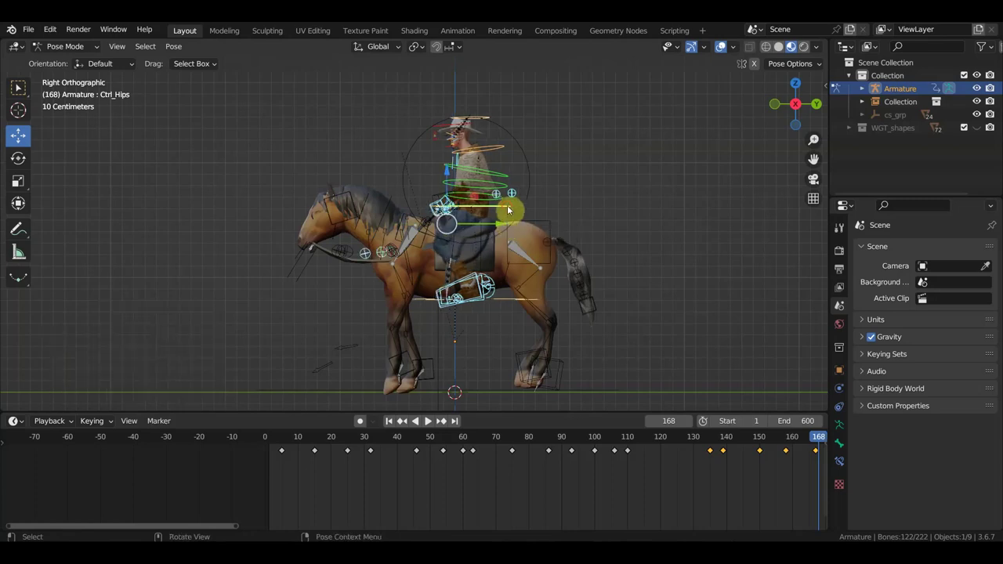
key(g)
key(y)
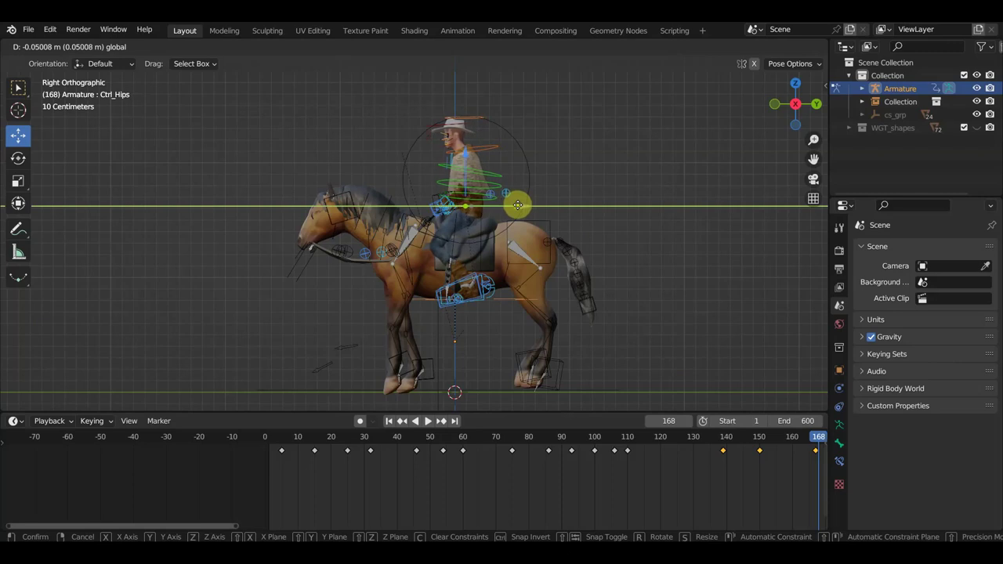
click(518, 205)
Reposition Ctrl_Hips and keyframe it at frame 168, then step back to frame 167.
key(g)
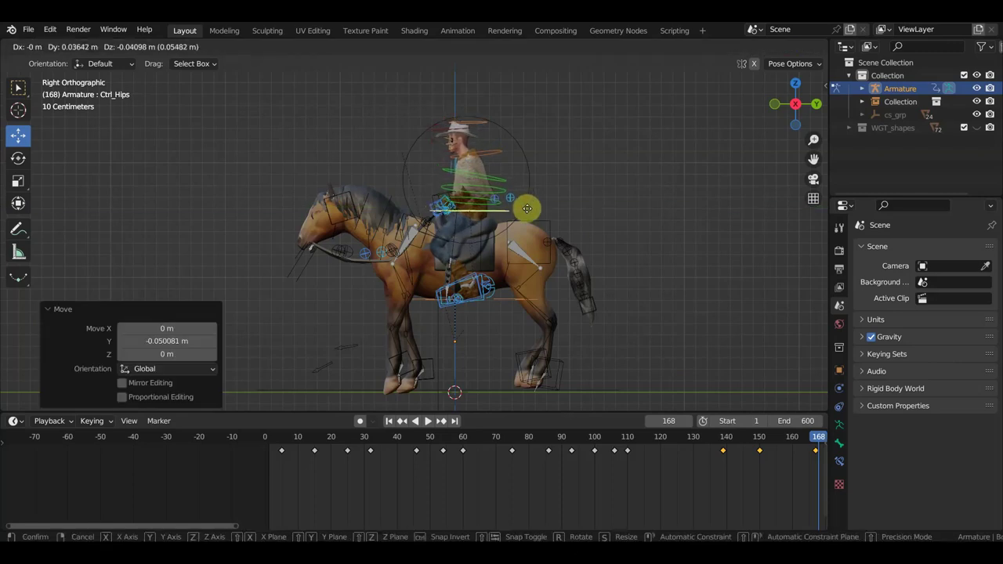
click(526, 210)
key(i)
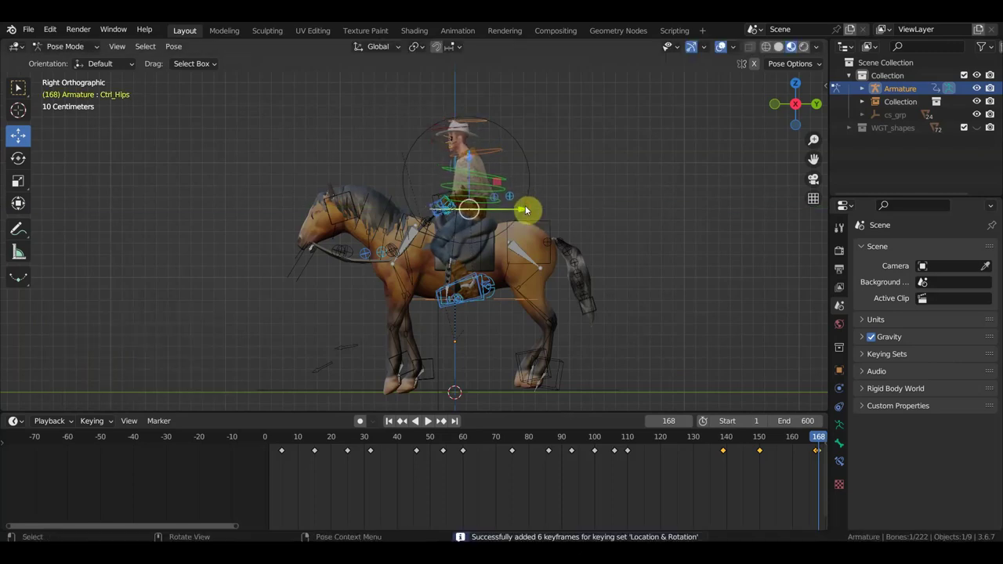
drag(820, 440, 824, 468)
middle_drag(808, 468, 551, 488)
scroll(560, 488, up, 3)
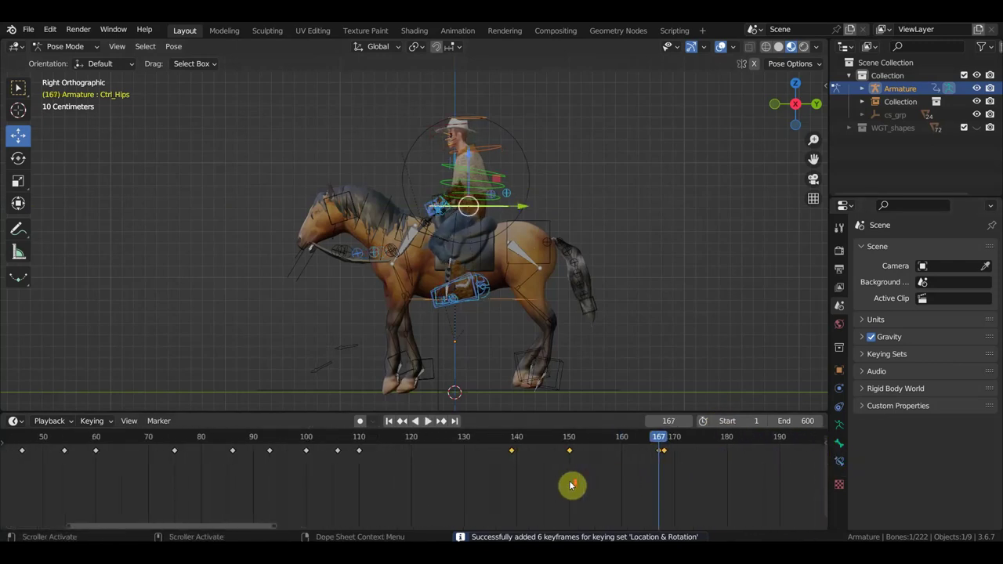
Scrub between frames 139 and 167 to review the keyed motion.
click(660, 453)
mouse_move(669, 451)
mouse_down()
mouse_move(562, 430)
mouse_move(635, 447)
mouse_move(565, 440)
mouse_move(587, 442)
mouse_move(572, 444)
mouse_up()
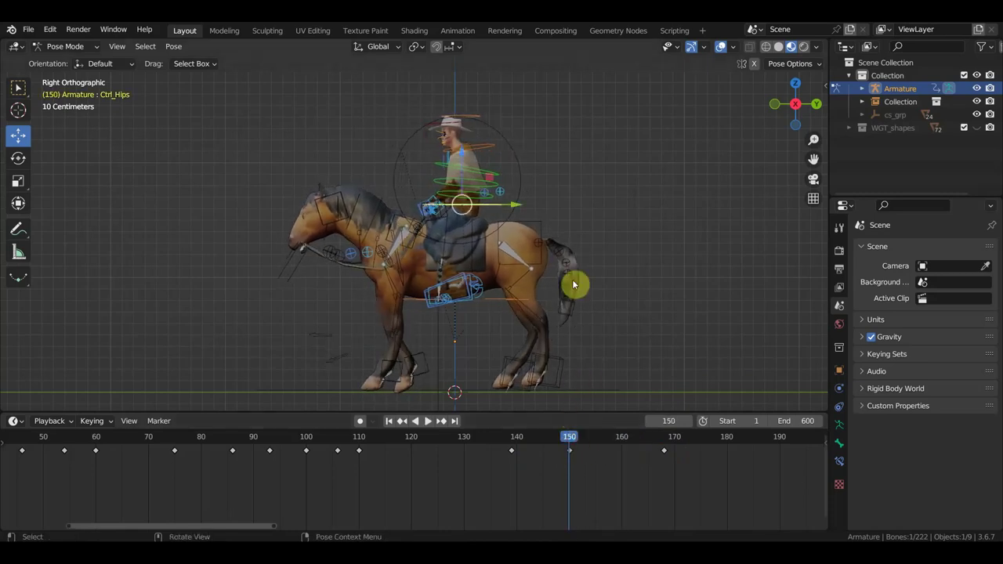
click(512, 443)
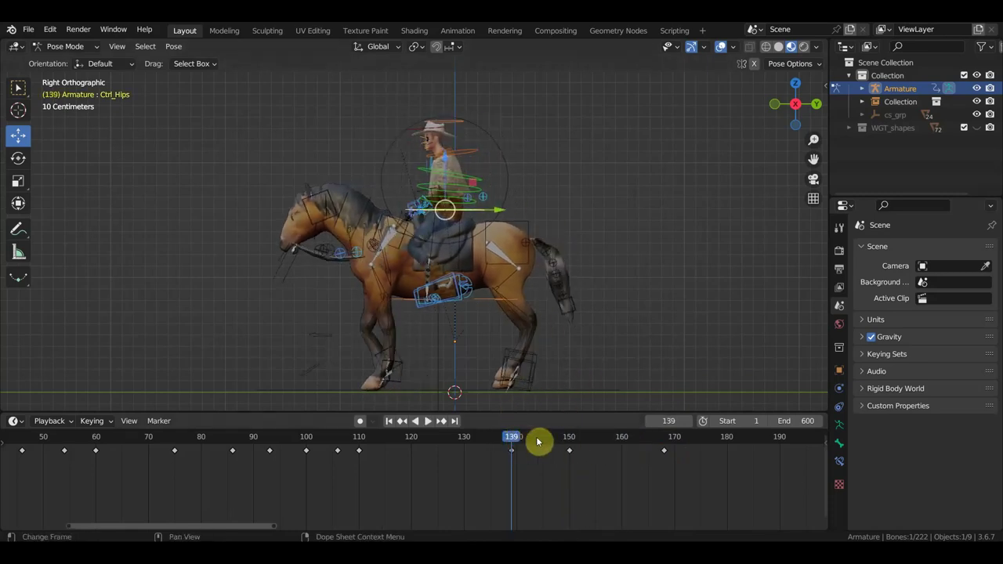
drag(511, 442, 629, 465)
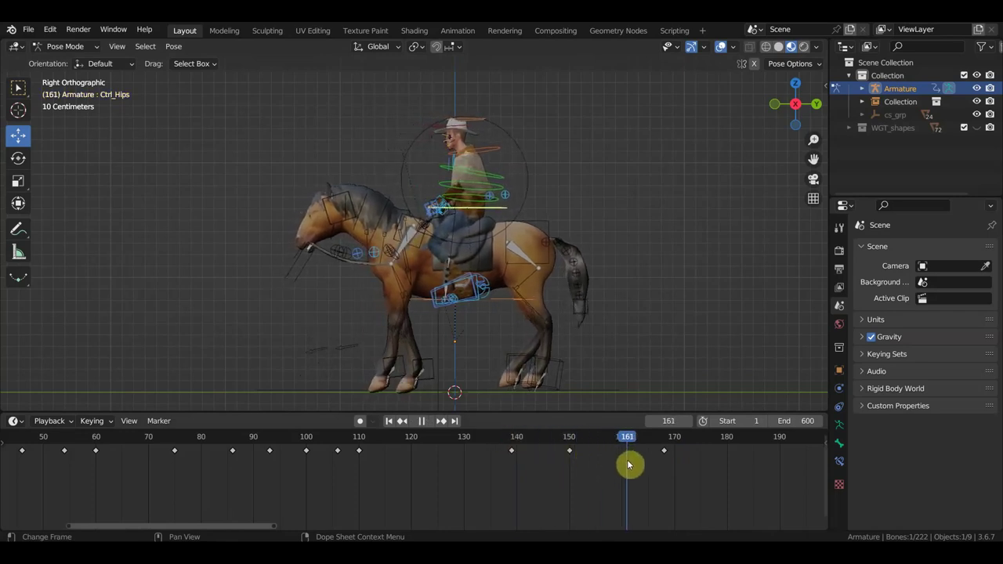
Slide the frame-150 keyframe to frame 158 and play back to check the timing.
click(566, 450)
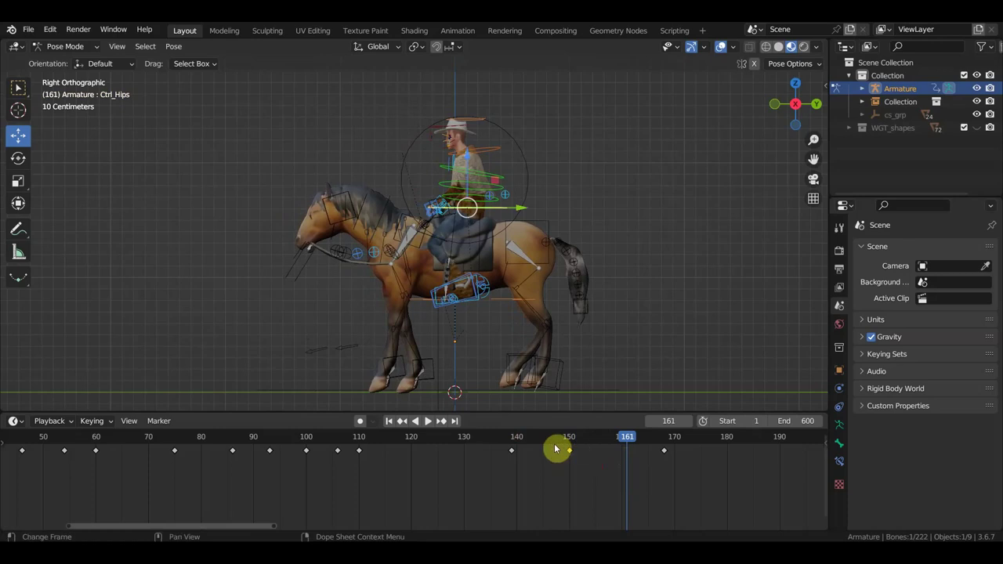
key(g)
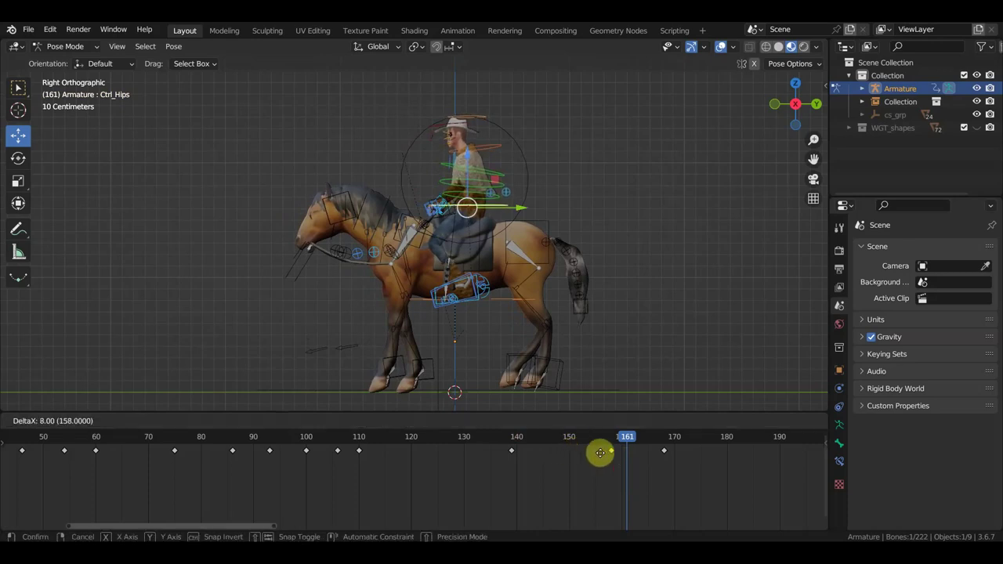
click(610, 457)
key(shift+ctrl+space)
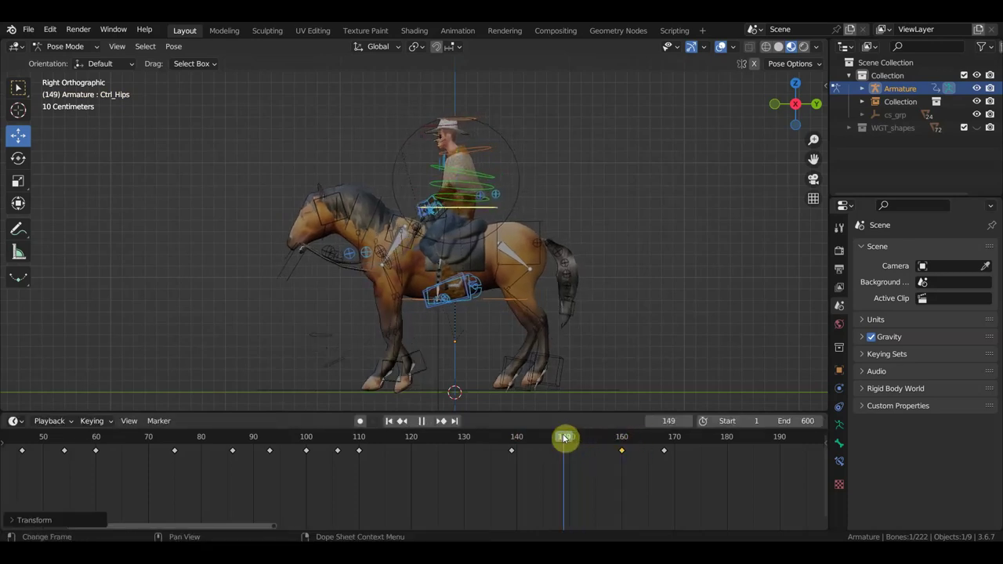
drag(561, 437, 661, 437)
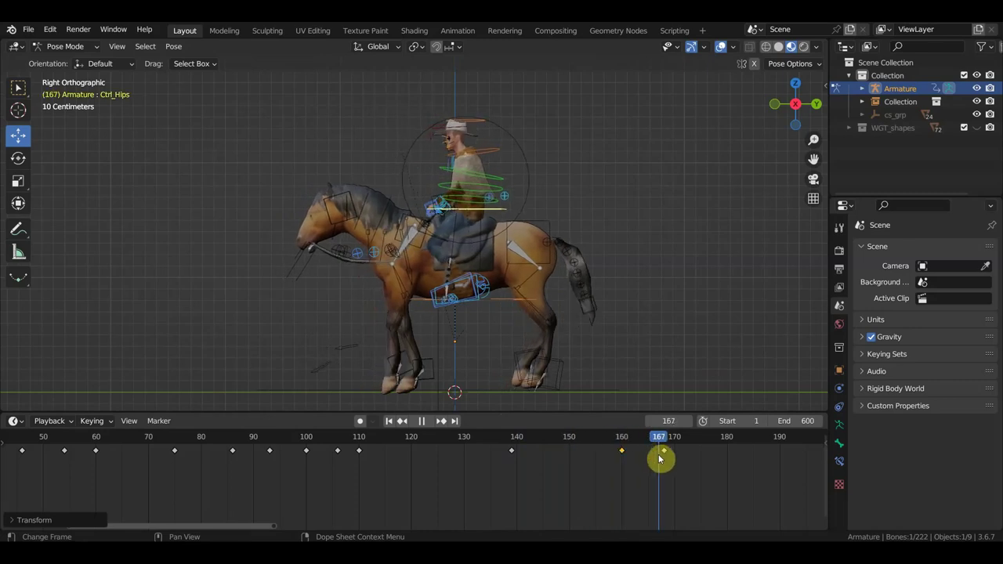
Clear the bone selection, frame the horse and rider, then scrub and play the ride back to frame 99.
scroll(438, 313, down, 3)
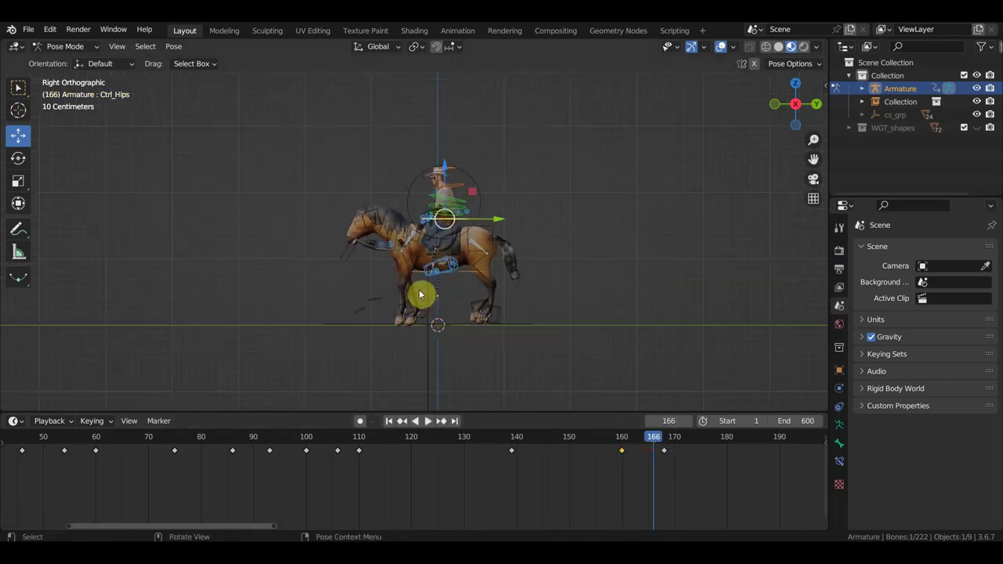
scroll(384, 240, up, 4)
scroll(379, 241, up, 2)
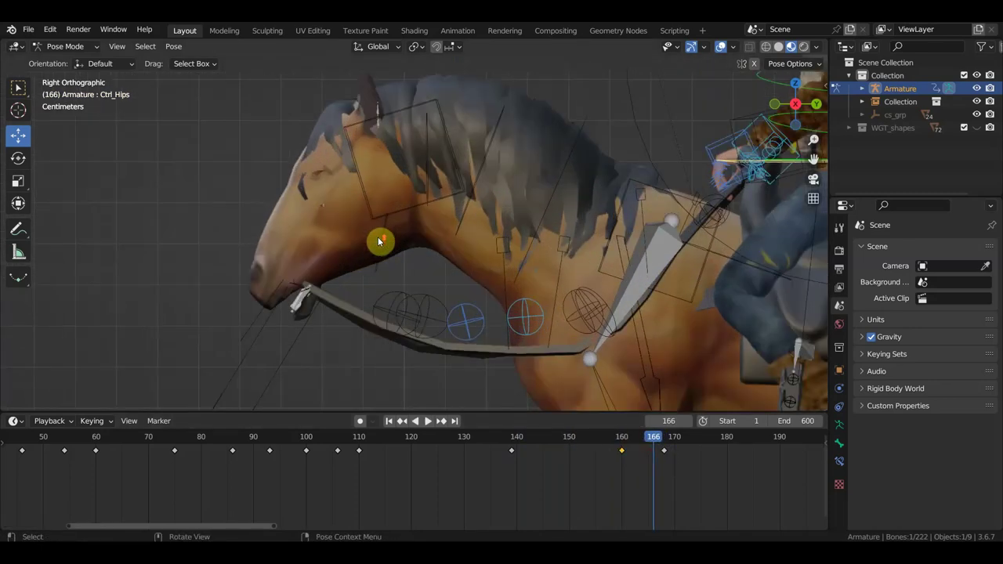
click(325, 209)
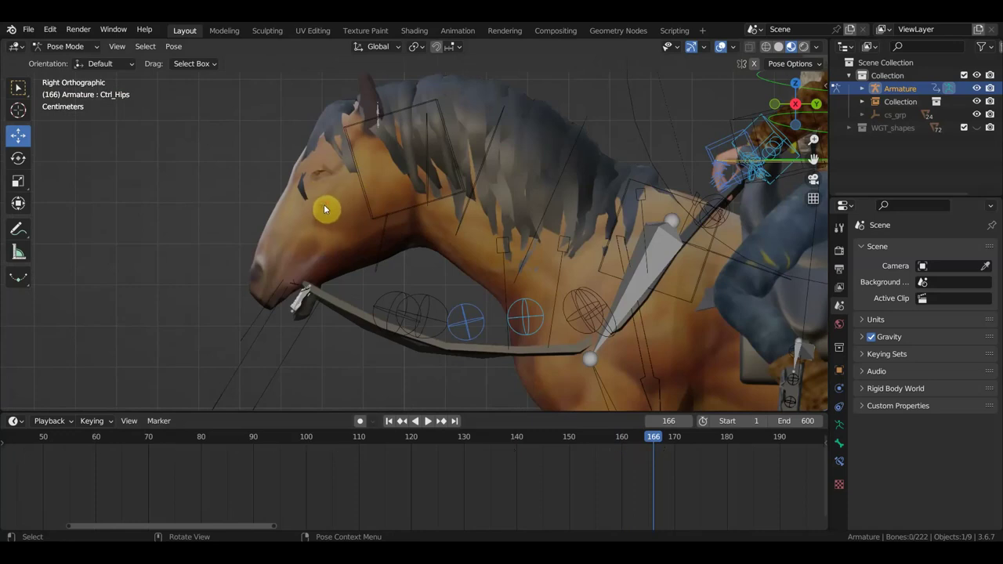
scroll(340, 219, down, 3)
scroll(388, 226, down, 2)
scroll(385, 226, down, 2)
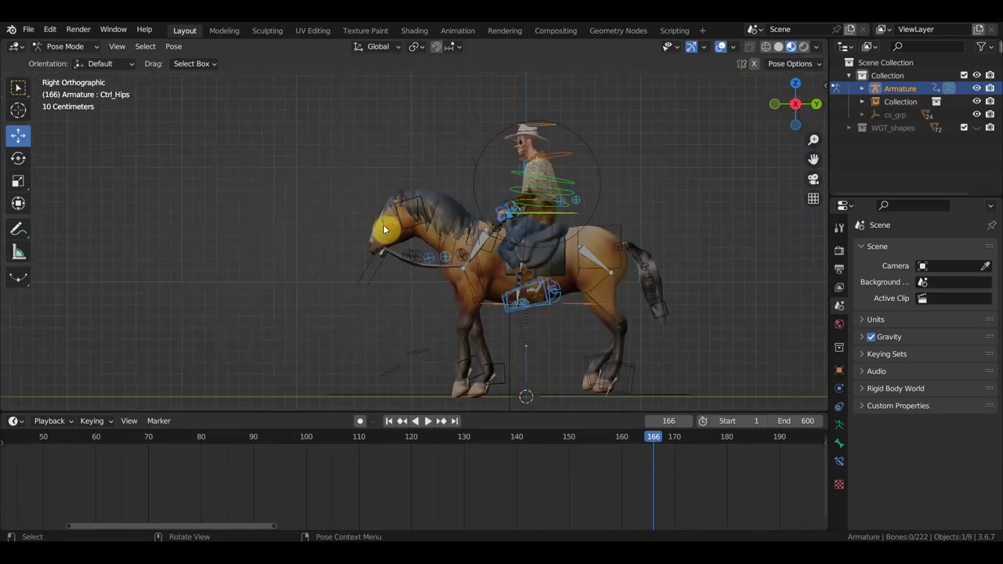
shift+middle_drag(635, 281, 542, 263)
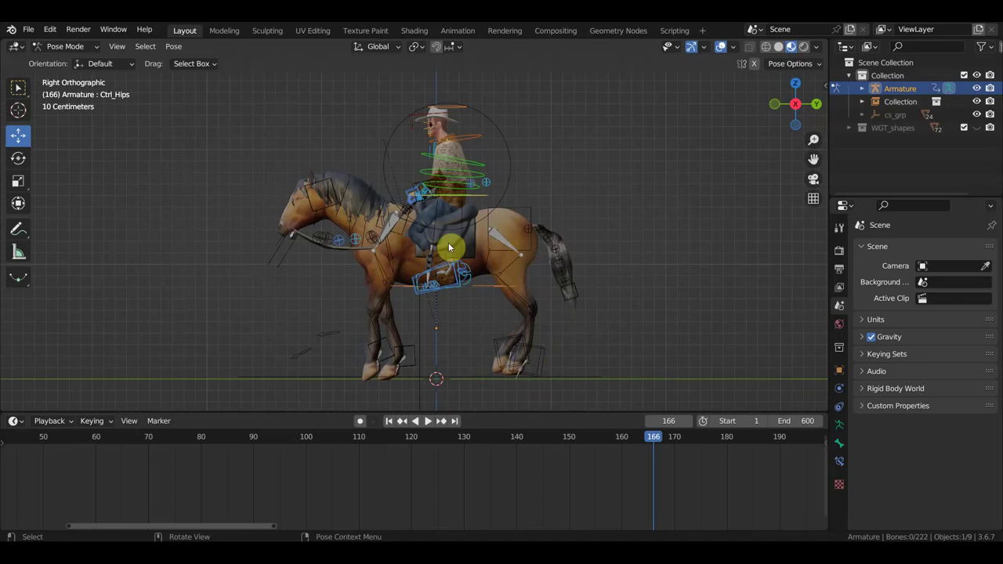
mouse_move(659, 443)
mouse_down()
mouse_move(776, 465)
mouse_move(357, 424)
mouse_up()
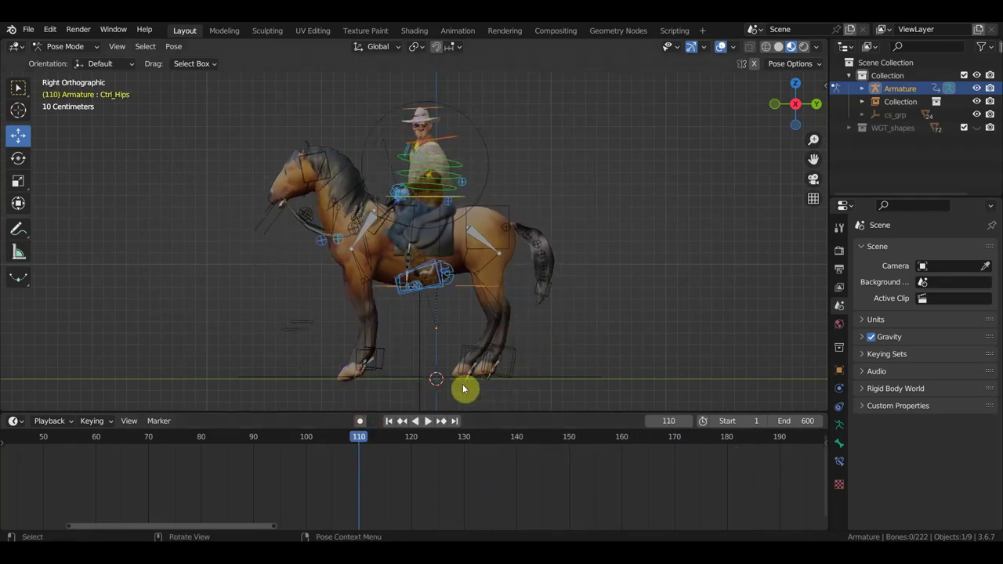
mouse_move(360, 437)
mouse_down()
mouse_move(578, 472)
mouse_move(701, 472)
mouse_up()
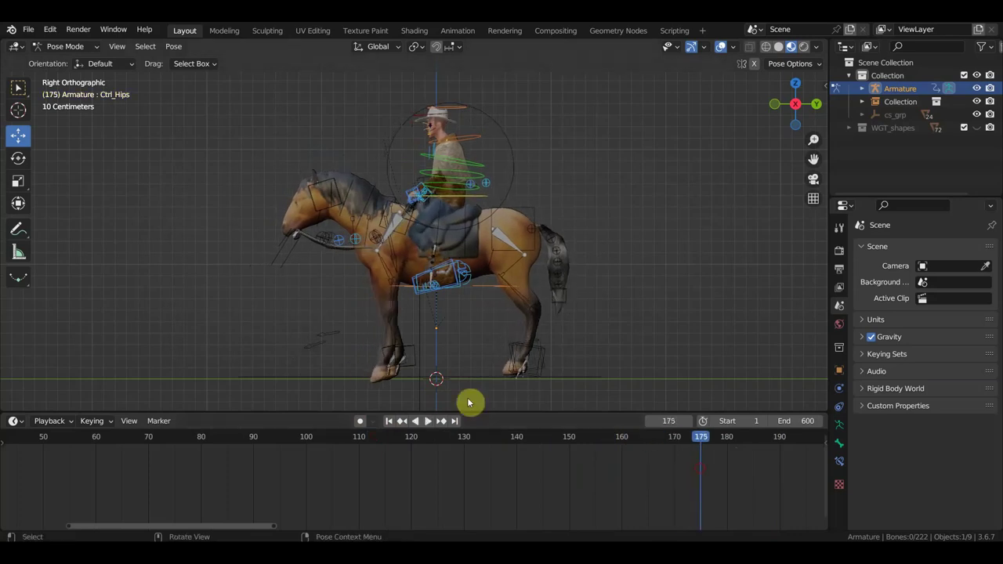
key(ctrl+shift+space)
drag(524, 457, 303, 447)
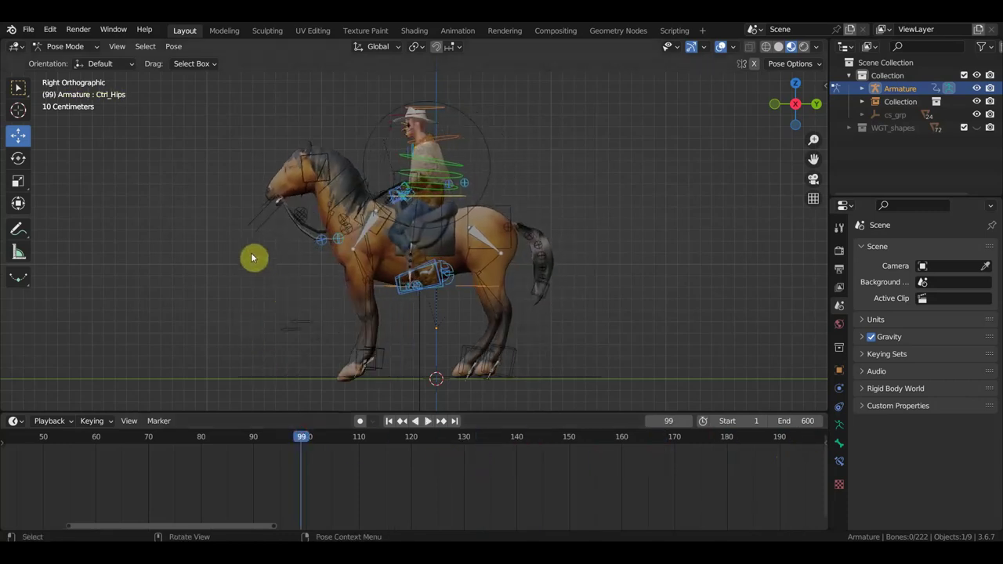
Save the scene as герой запада на коня.blend.
click(30, 30)
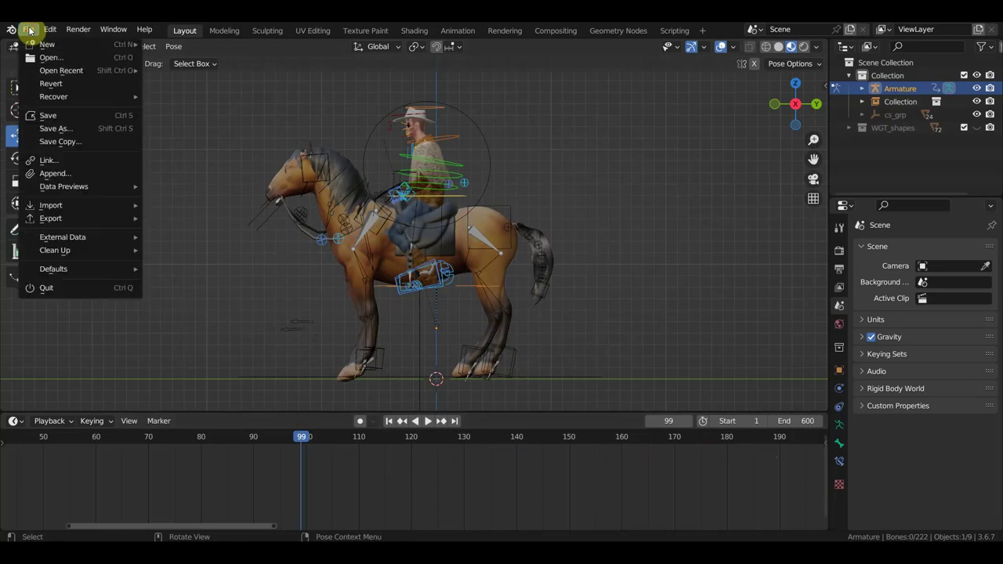
click(63, 114)
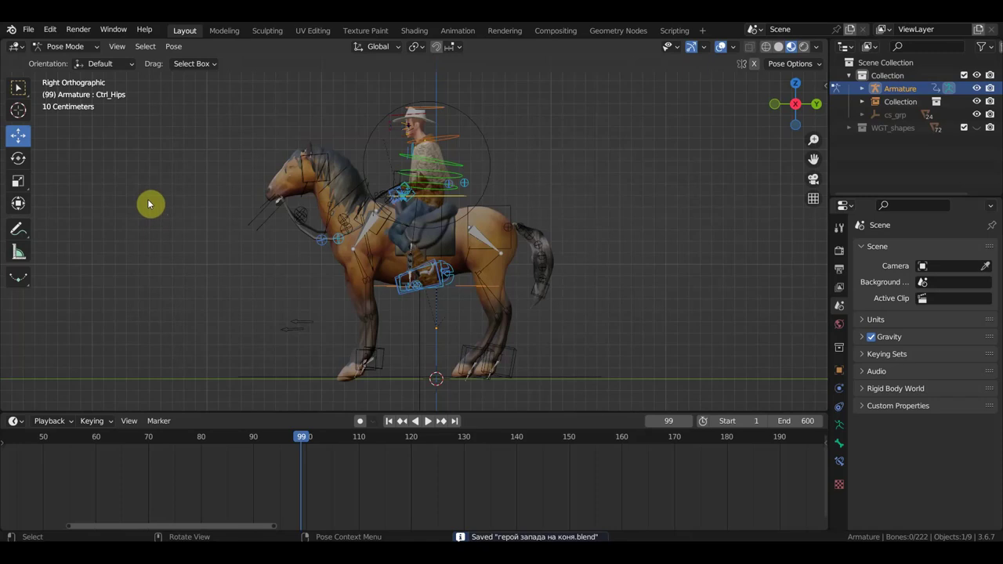
click(29, 29)
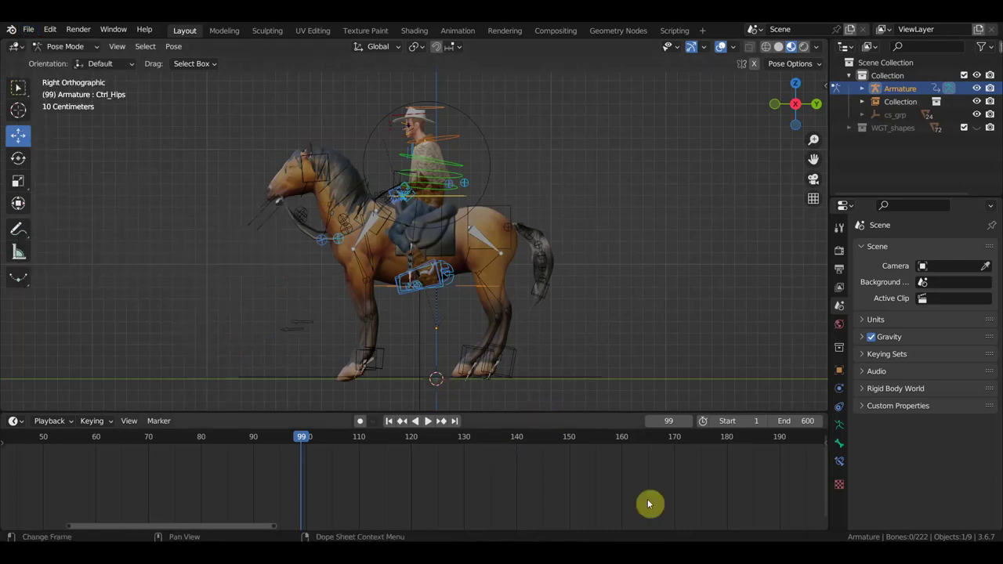
Set the animation end frame to 167 and save the file again.
mouse_move(717, 442)
mouse_down()
mouse_move(433, 443)
mouse_move(555, 460)
mouse_move(666, 494)
mouse_move(634, 486)
mouse_move(658, 492)
mouse_up()
text(167)
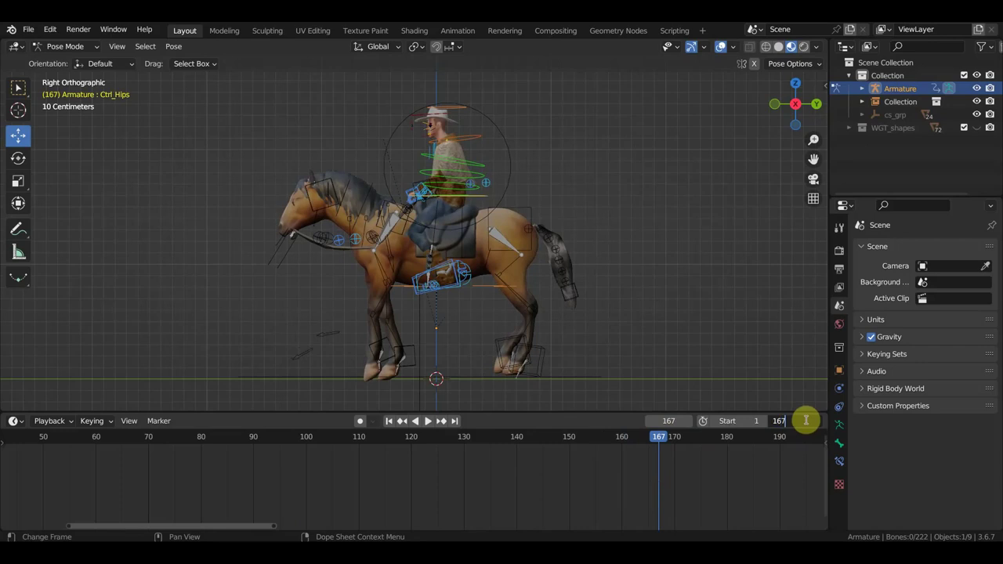
key(Return)
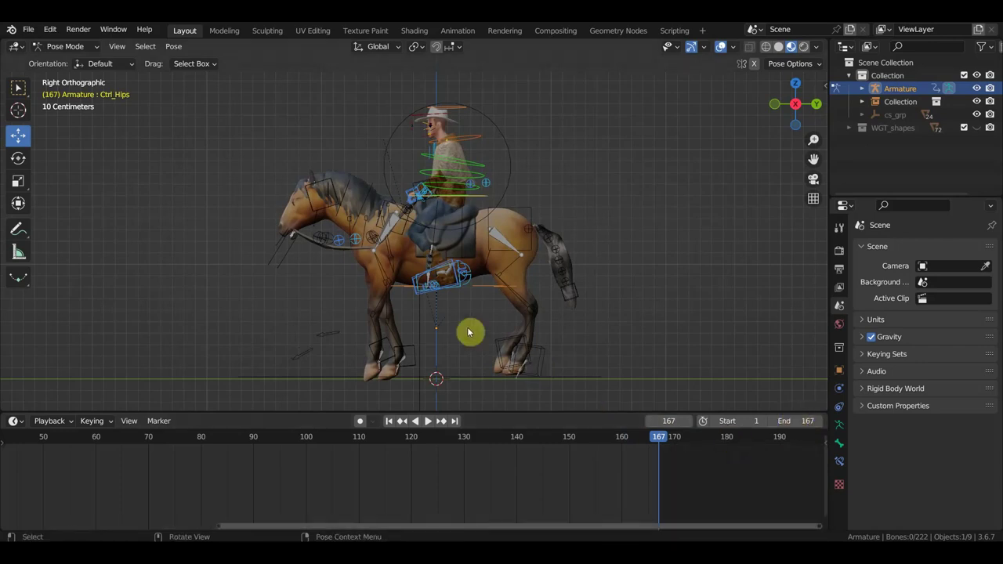
click(29, 33)
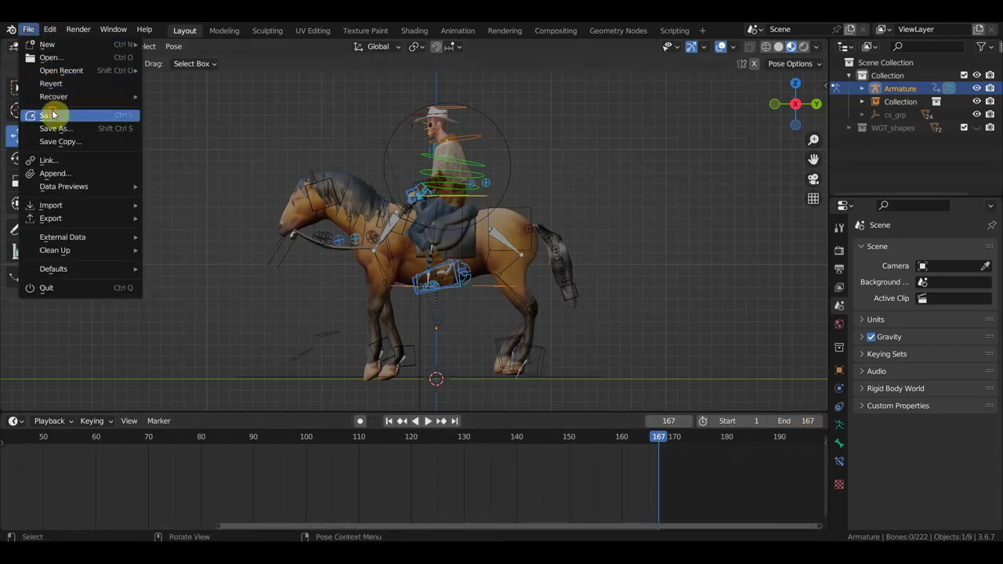
click(168, 163)
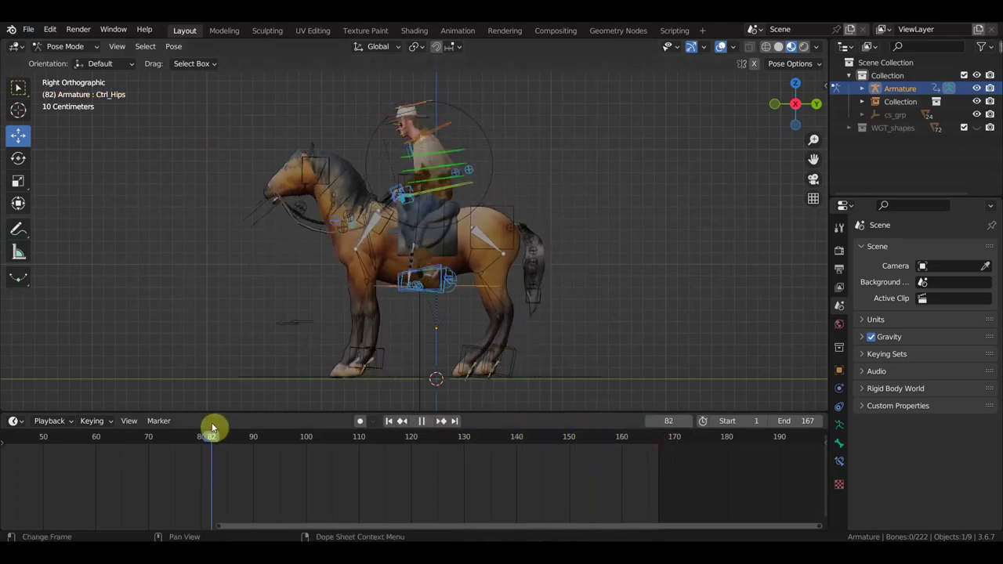
Rewind the timeline from about frame 82 to frame 1 and play the 167-frame ride.
drag(659, 443, 213, 441)
key(space)
key(space)
scroll(297, 451, down, 2)
scroll(276, 470, down, 2)
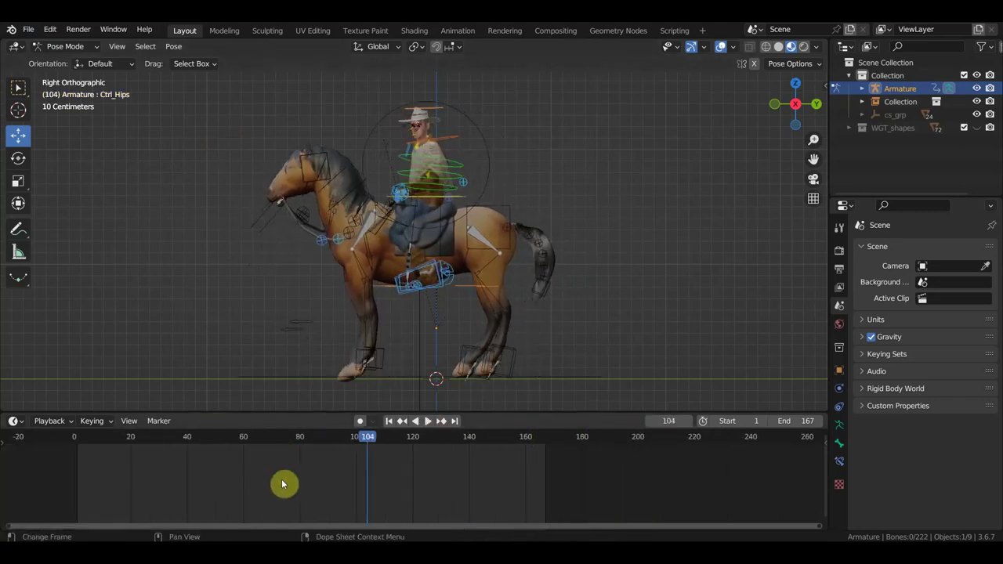
mouse_move(372, 438)
mouse_down()
mouse_move(77, 441)
mouse_move(123, 444)
mouse_move(98, 444)
mouse_up()
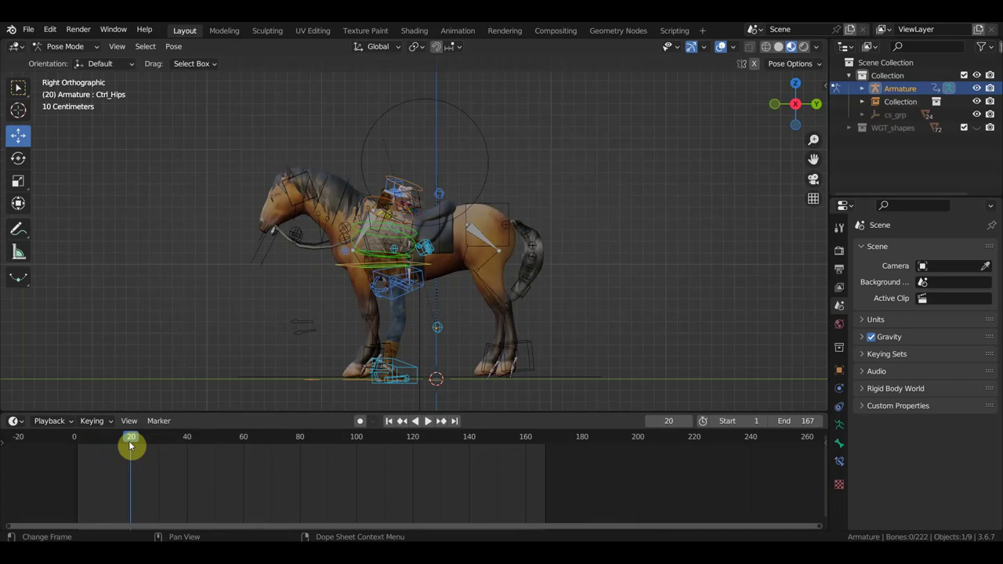
key(space)
drag(134, 444, 386, 477)
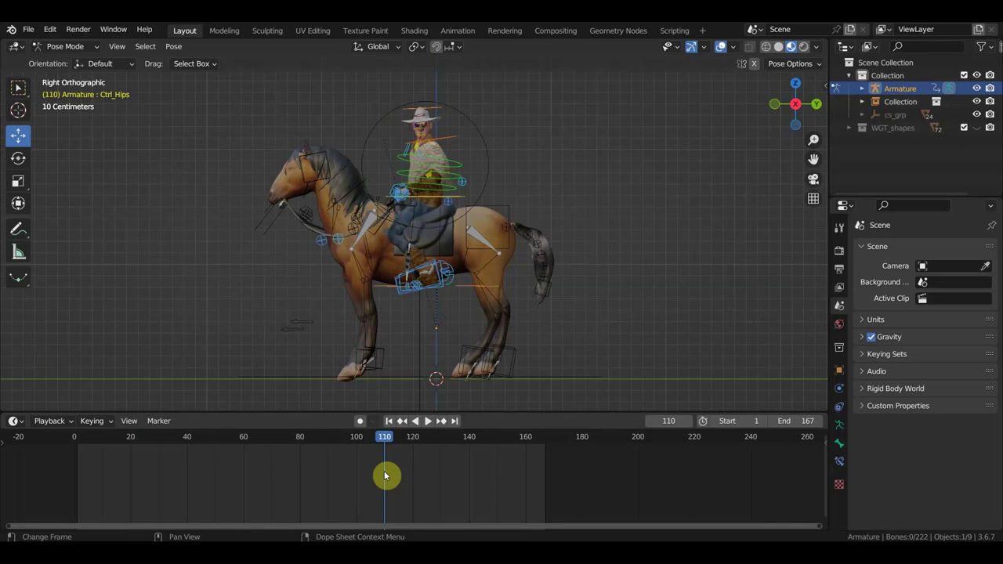
Save the scene, then open the recent sheriff mounting file and play through its animation.
click(29, 30)
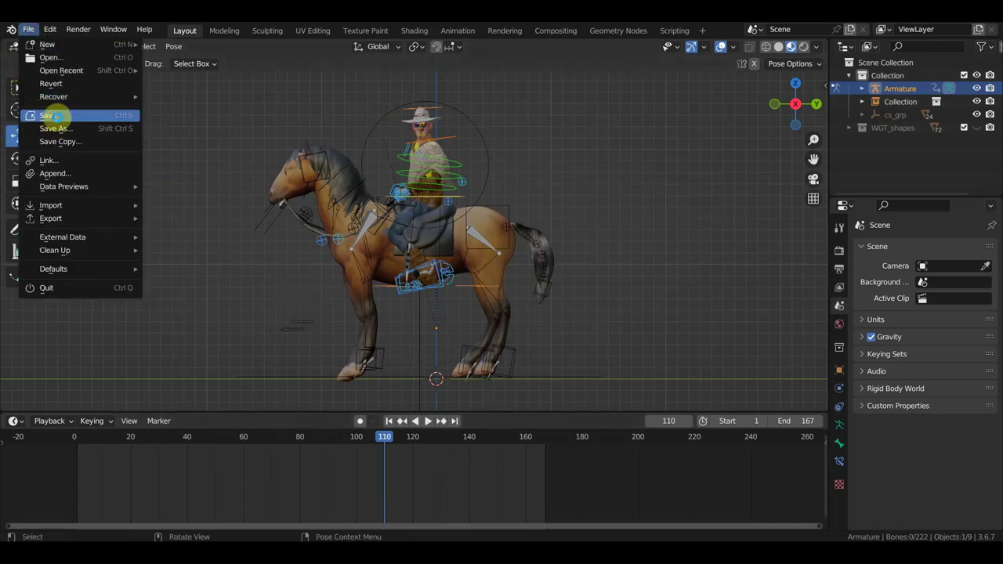
click(56, 116)
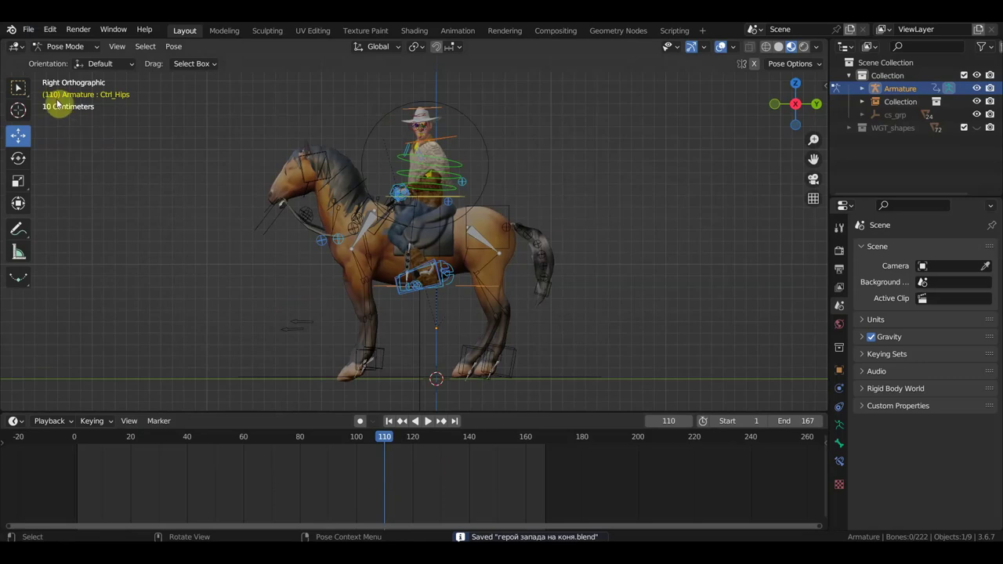
click(28, 30)
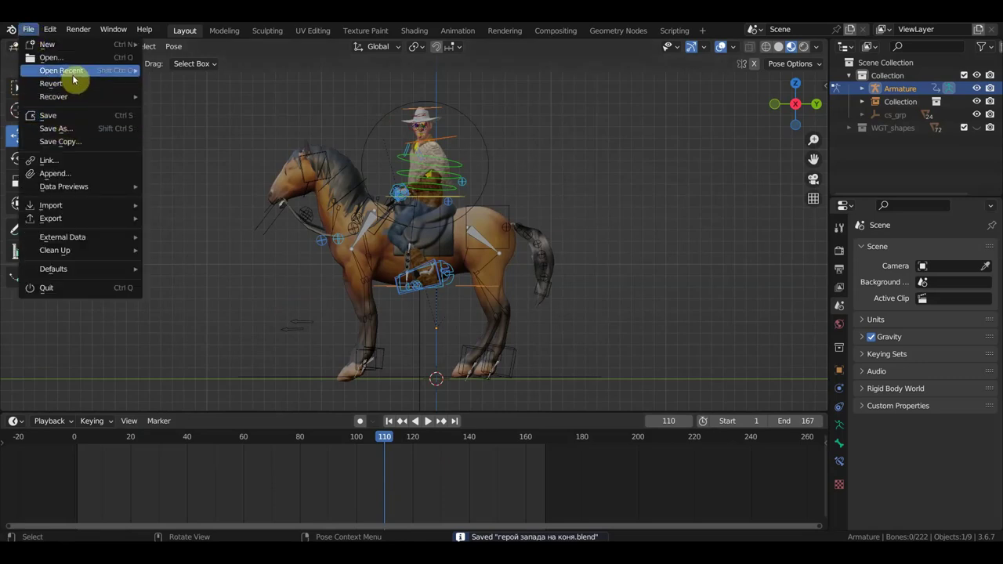
mouse_move(61, 71)
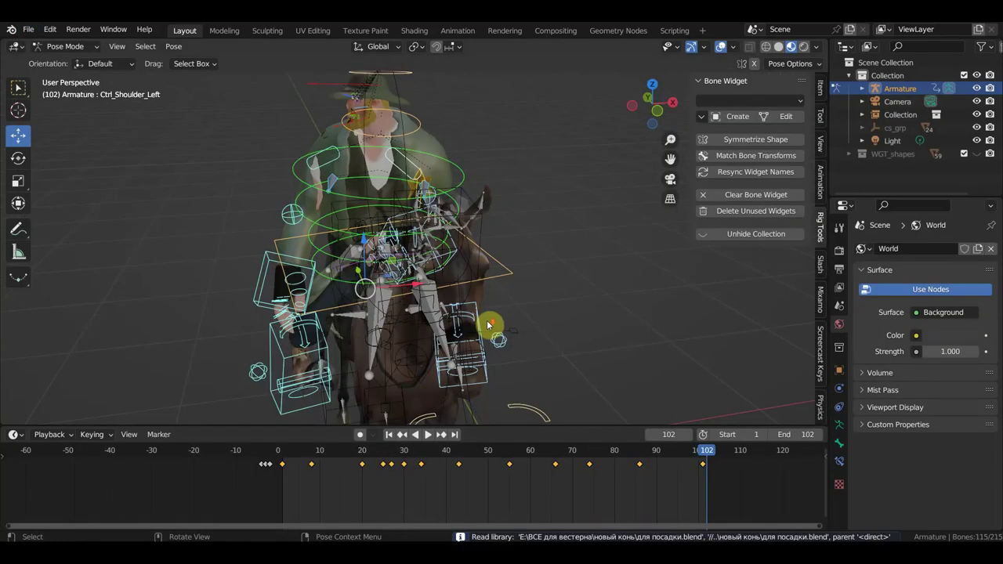
mouse_move(488, 324)
middle_down()
mouse_move(447, 340)
mouse_move(522, 392)
middle_up()
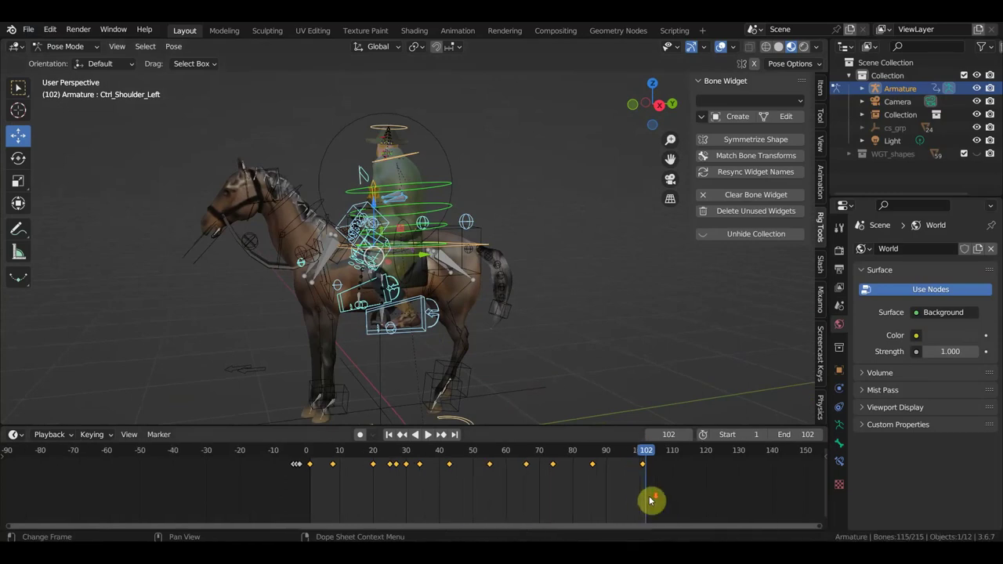
scroll(564, 497, down, 3)
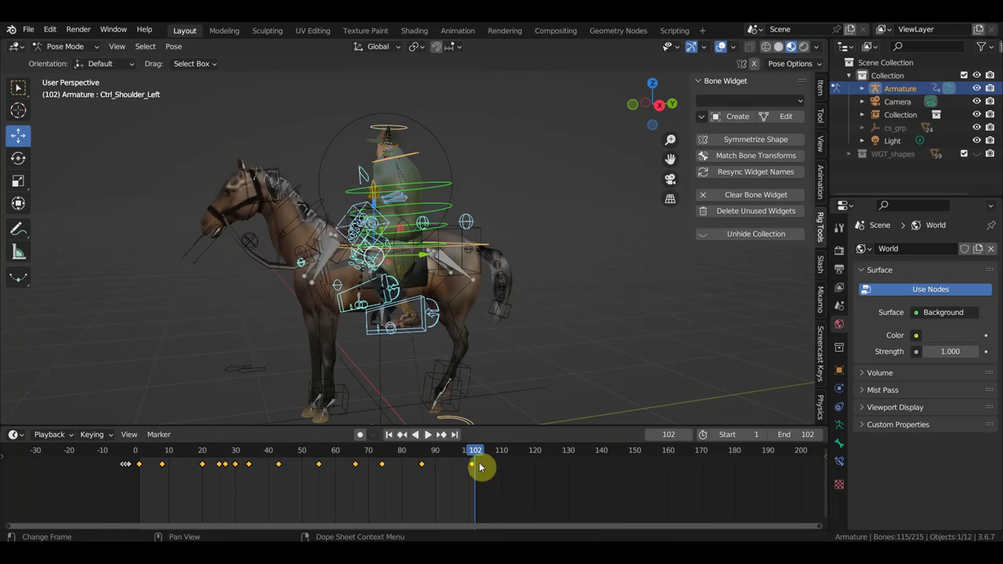
key(space)
mouse_move(479, 455)
mouse_down()
mouse_move(596, 491)
mouse_move(693, 497)
mouse_up()
Set the scene end frame back to 167.
double_click(806, 433)
text(167)
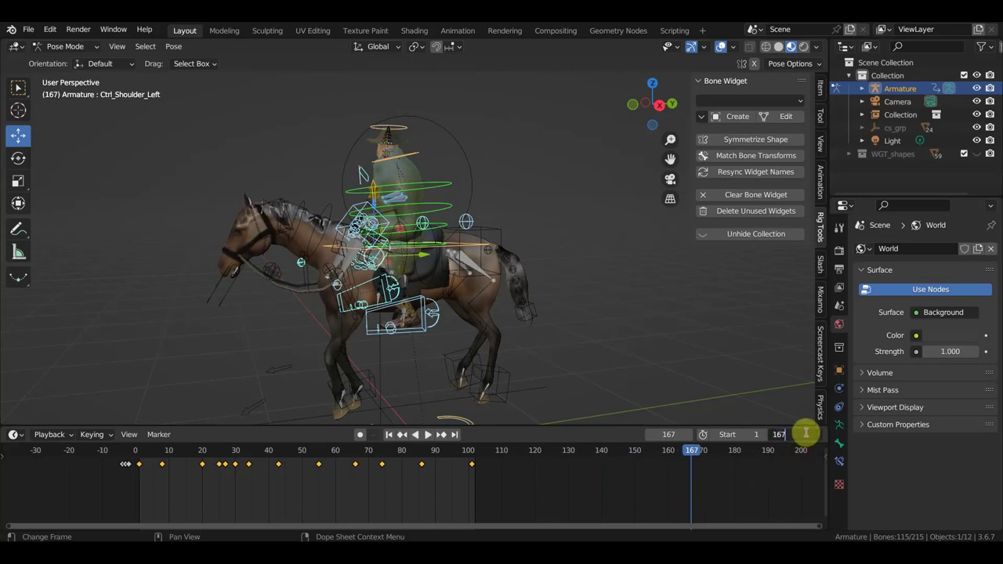
key(Return)
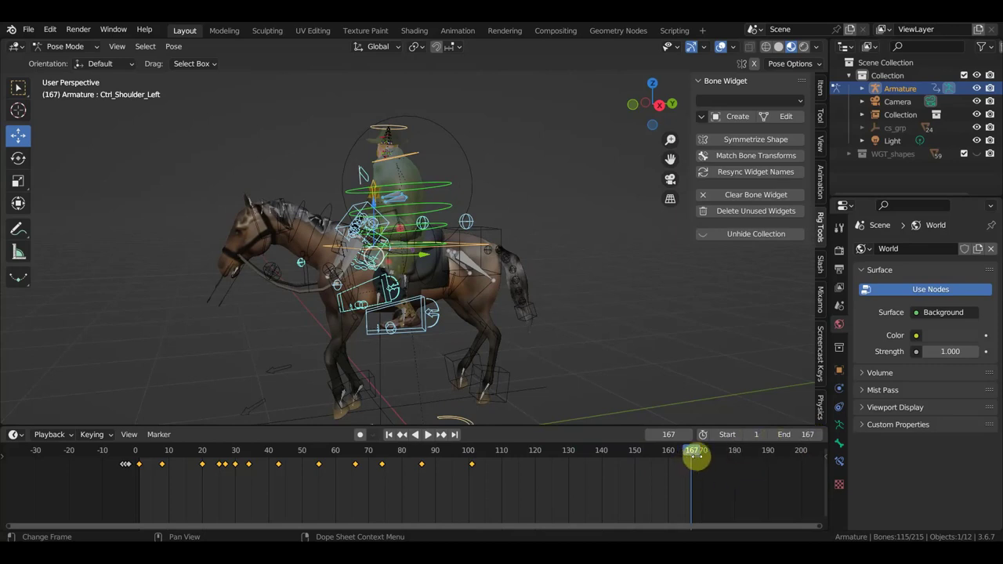
Select the rider's shoulder and spine controls and reset the lower spine's rotation with Alt+R.
click(406, 128)
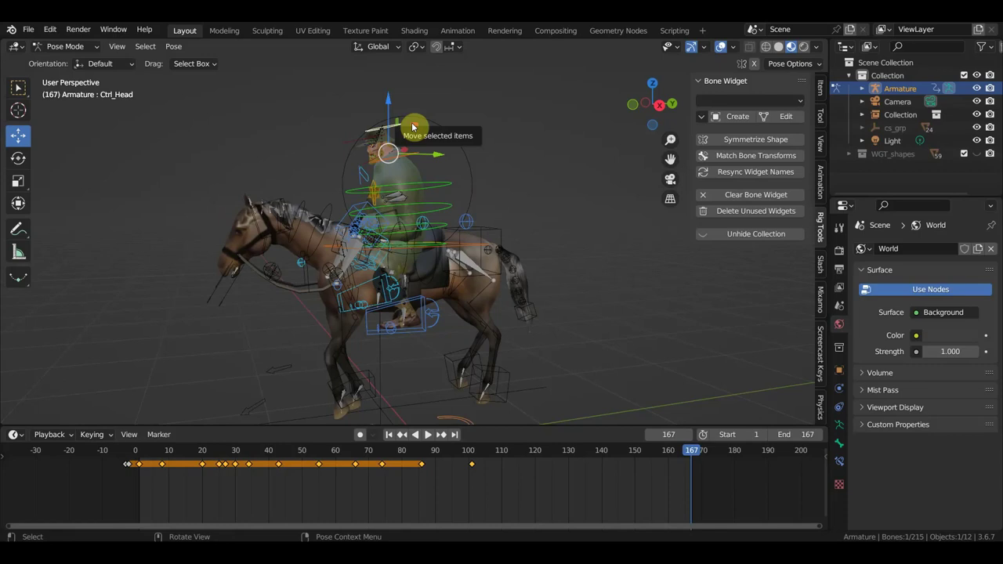
mouse_move(412, 127)
middle_down()
mouse_move(518, 172)
mouse_move(573, 172)
mouse_move(475, 199)
middle_up()
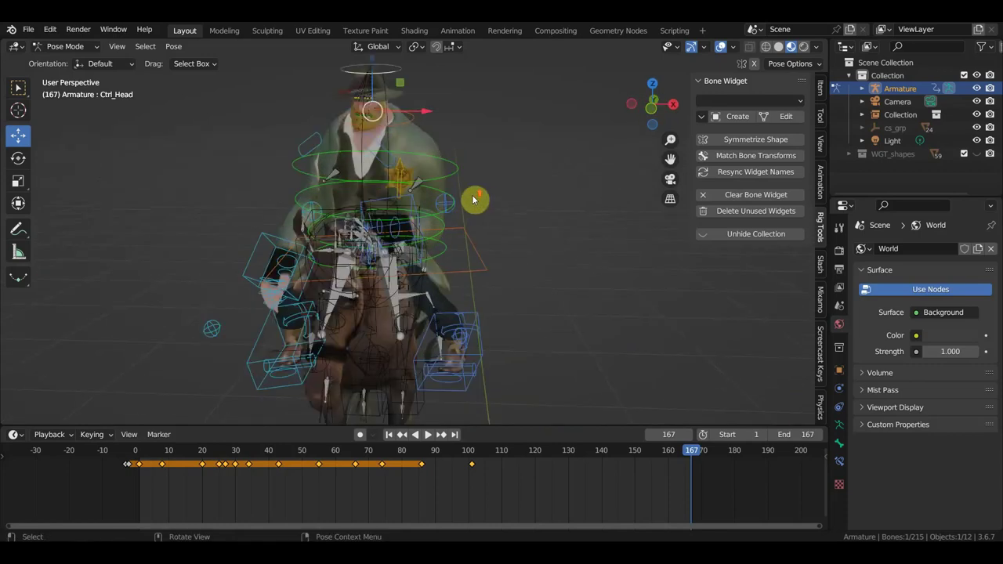
click(448, 165)
shift+click(383, 160)
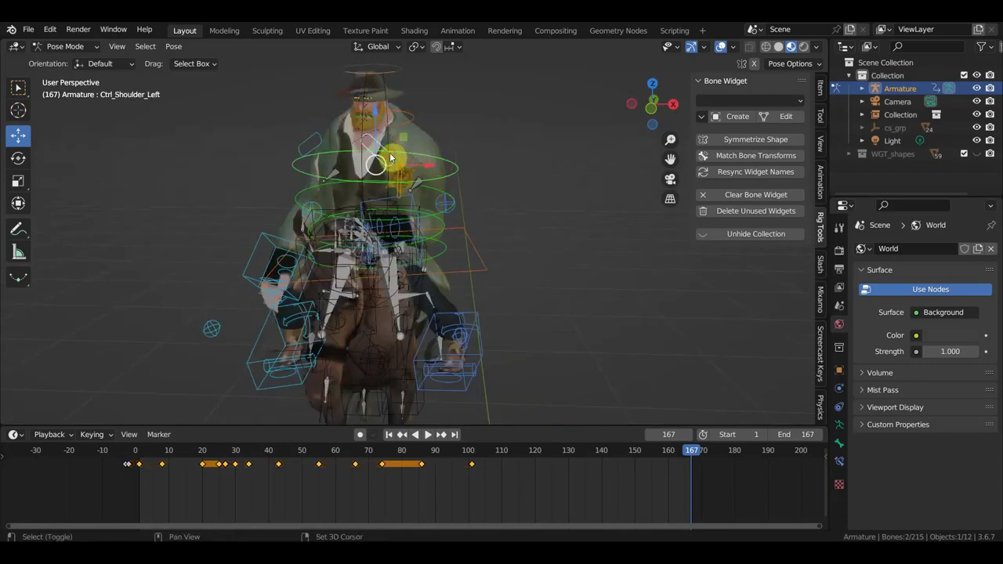
shift+click(313, 139)
click(313, 140)
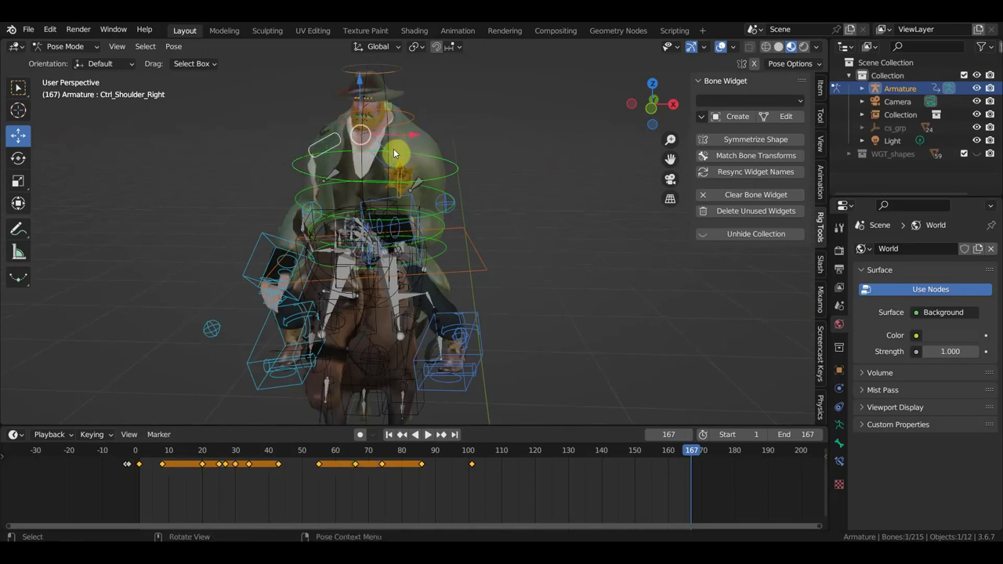
click(428, 190)
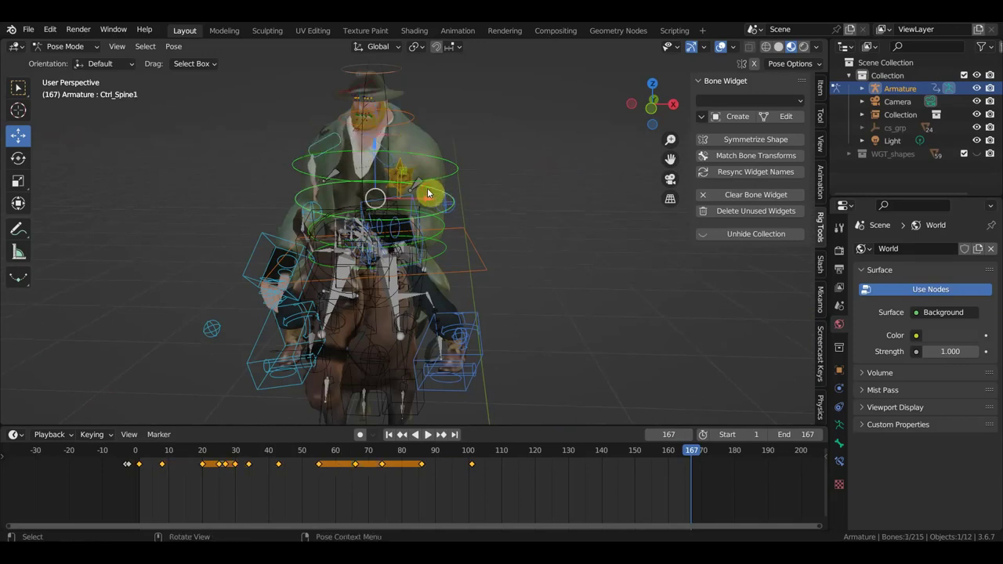
click(388, 163)
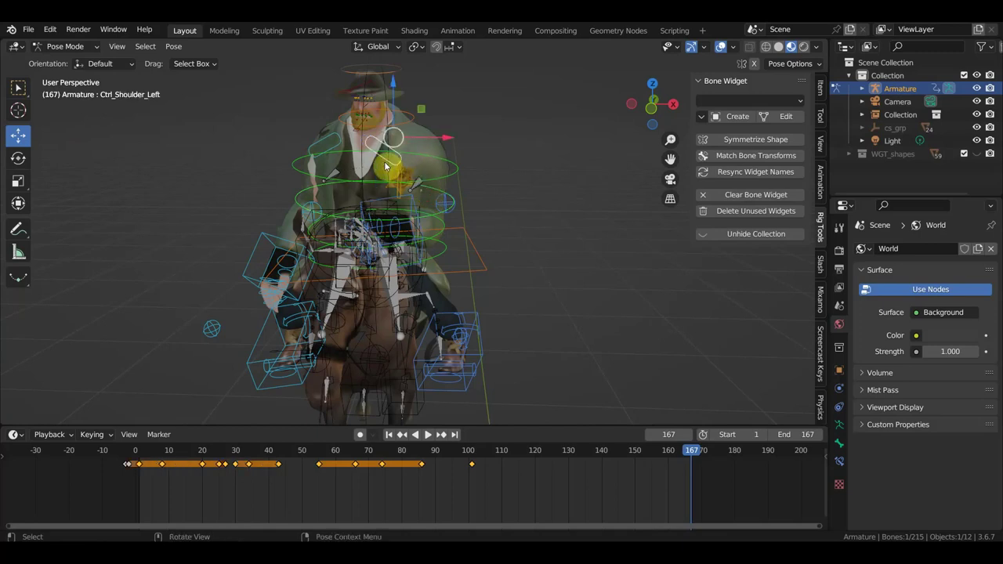
click(444, 181)
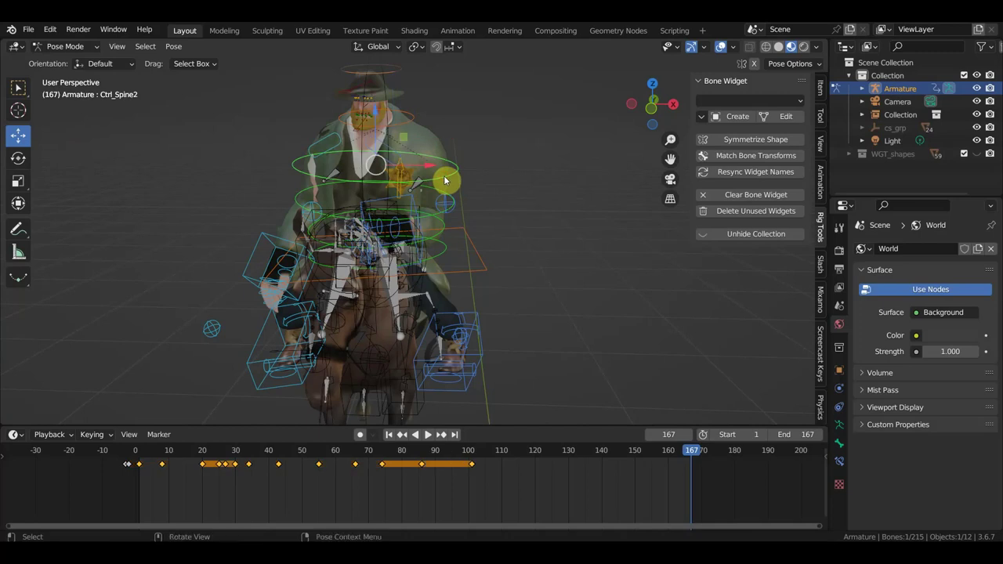
click(433, 218)
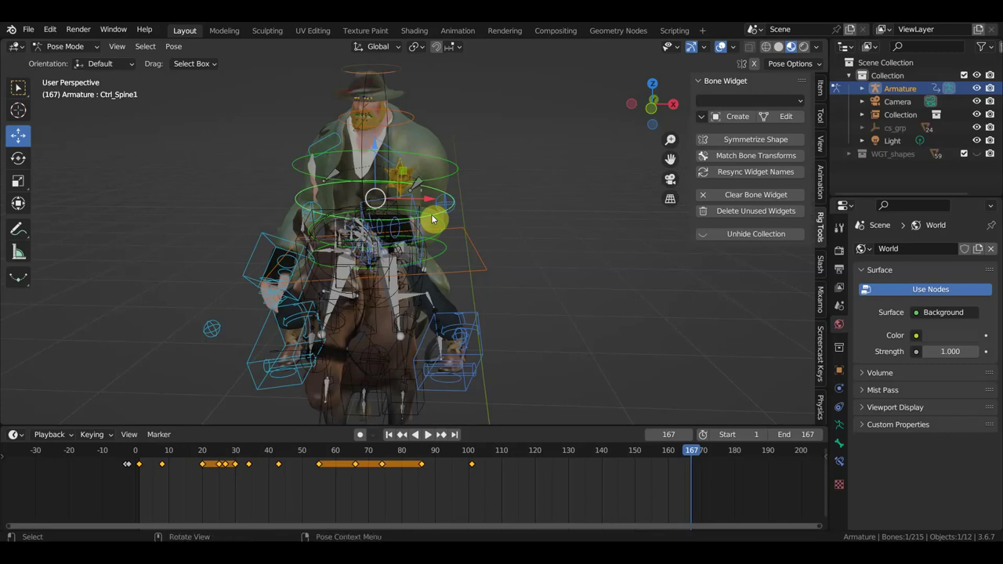
key(alt+r)
Key location and rotation for all bones at frame 167, then review the ride from the side.
middle_drag(368, 231, 412, 230)
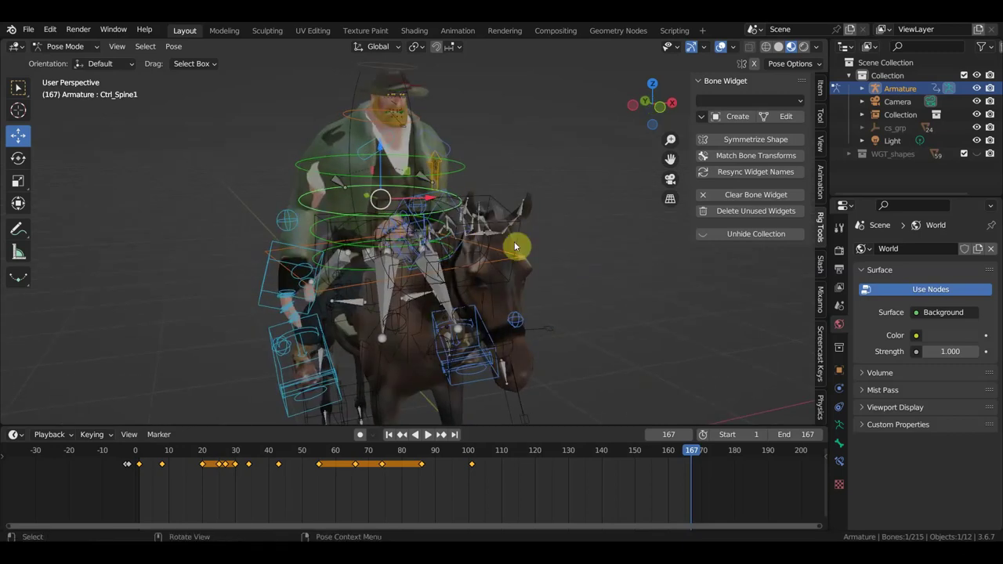
key(a)
key(i)
mouse_move(510, 260)
middle_down()
mouse_move(319, 259)
mouse_move(312, 276)
middle_up()
click(668, 458)
key(space)
mouse_move(668, 459)
mouse_down()
mouse_move(476, 452)
mouse_move(632, 477)
mouse_up()
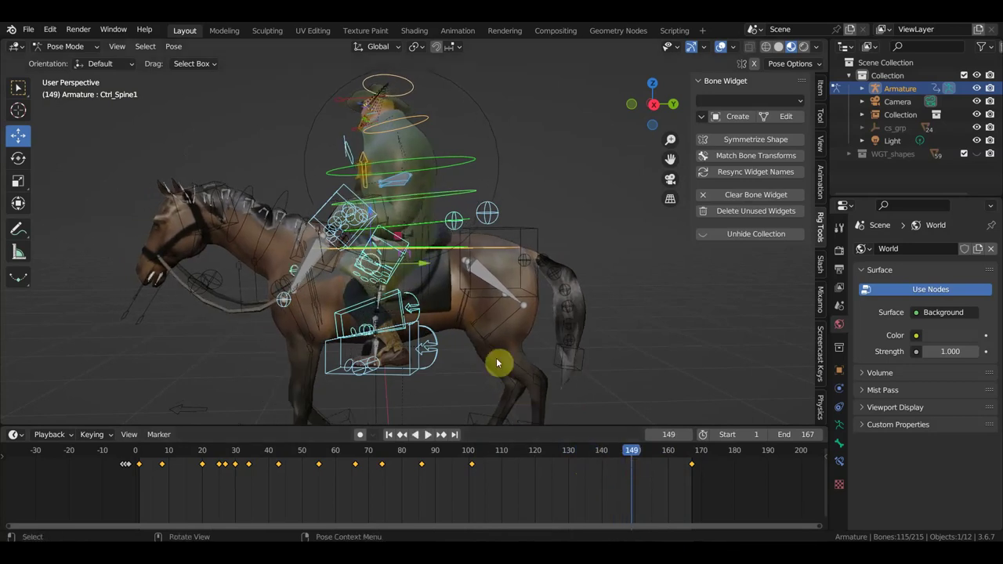
In right side view, nudge the rider's hips control forward along Y and slightly up along Z.
key(KP_3)
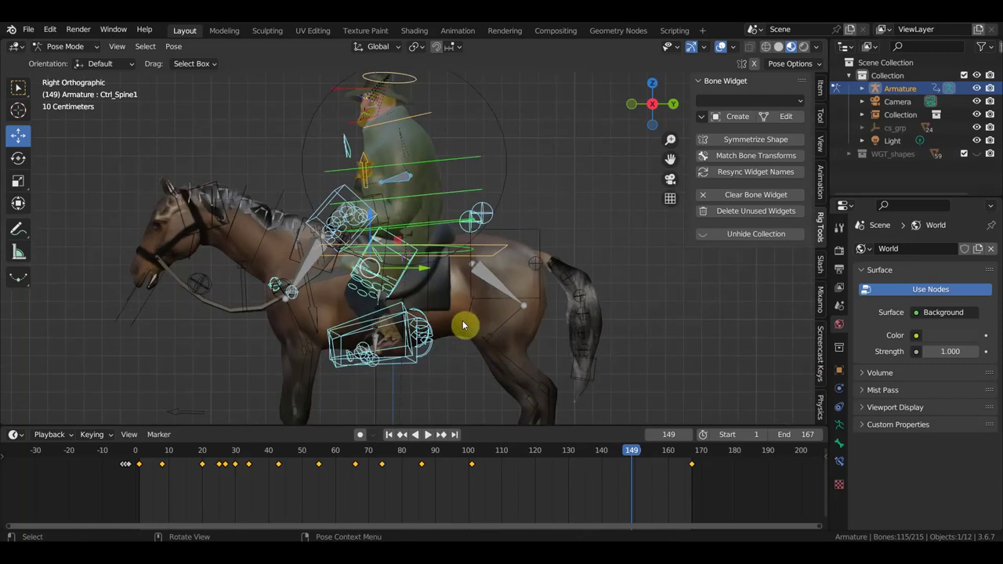
scroll(466, 323, down, 2)
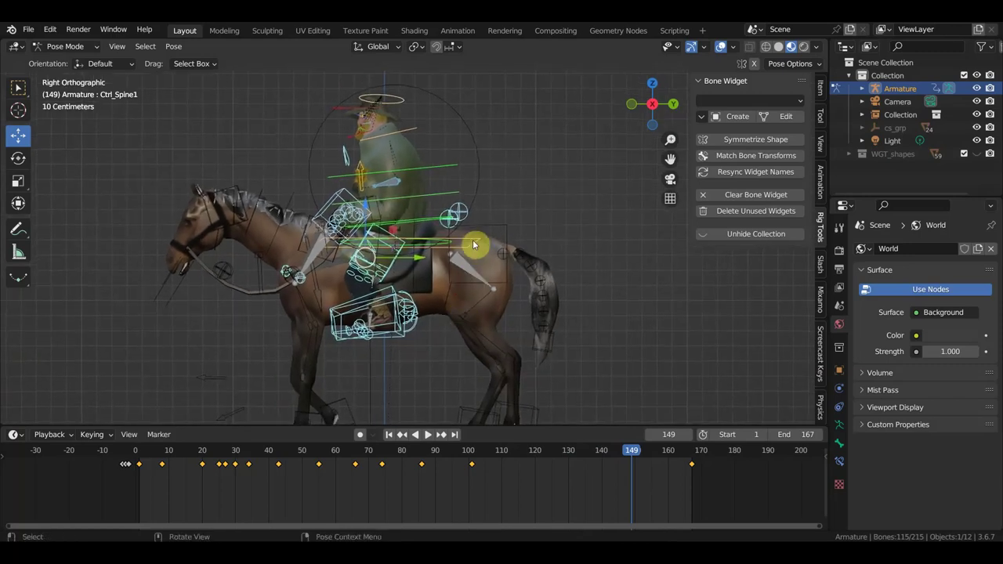
click(349, 310)
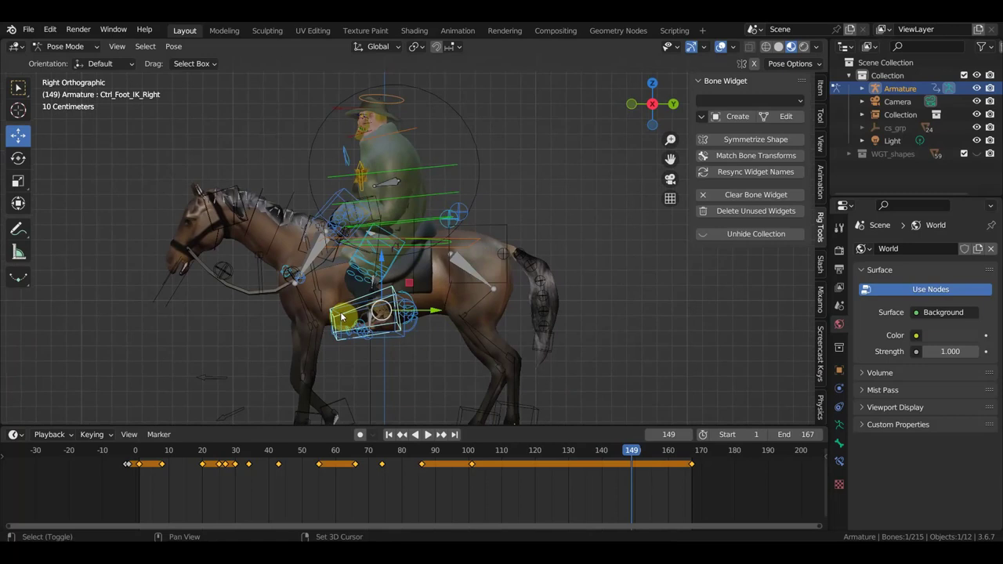
click(460, 252)
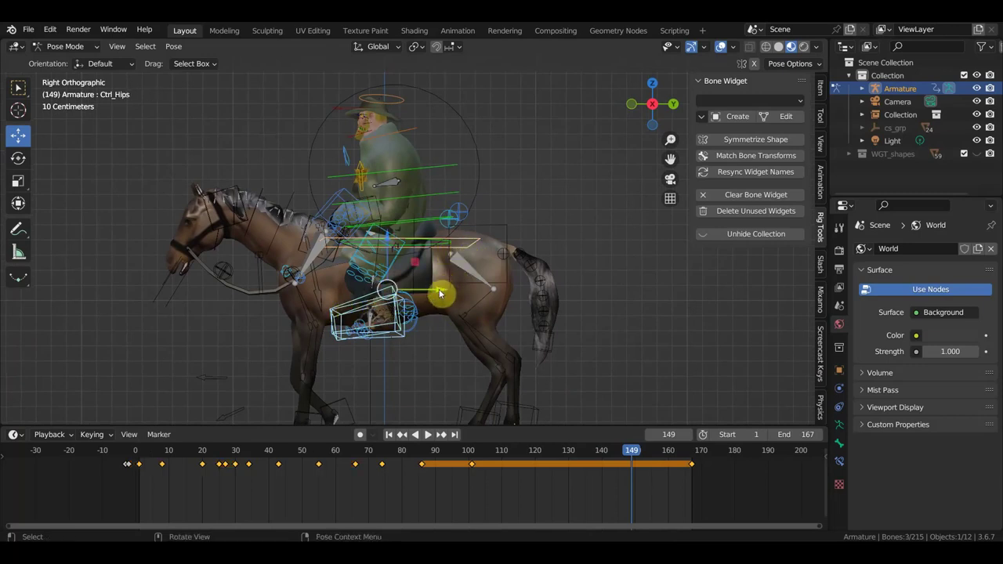
drag(444, 287, 449, 288)
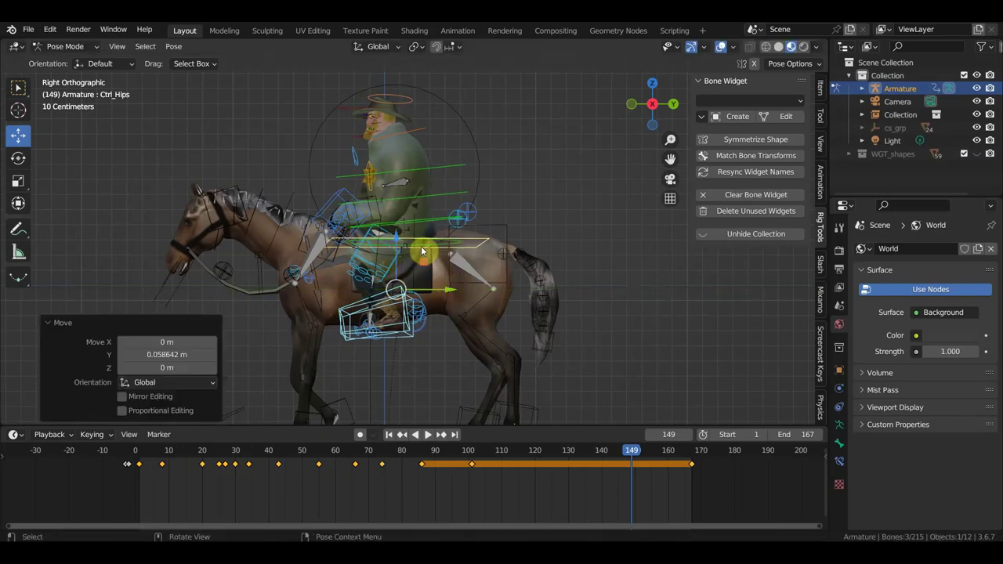
click(474, 243)
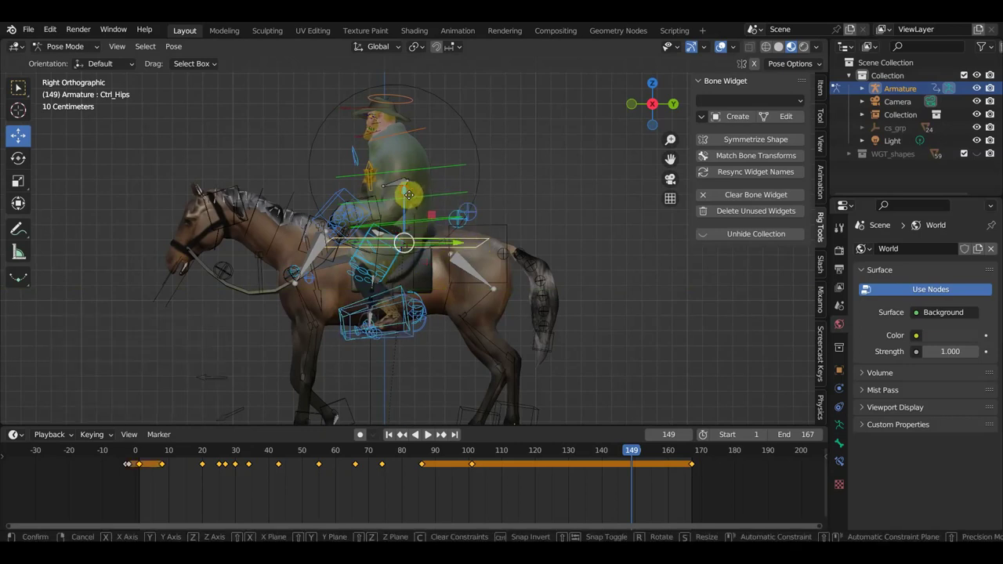
drag(407, 203, 406, 185)
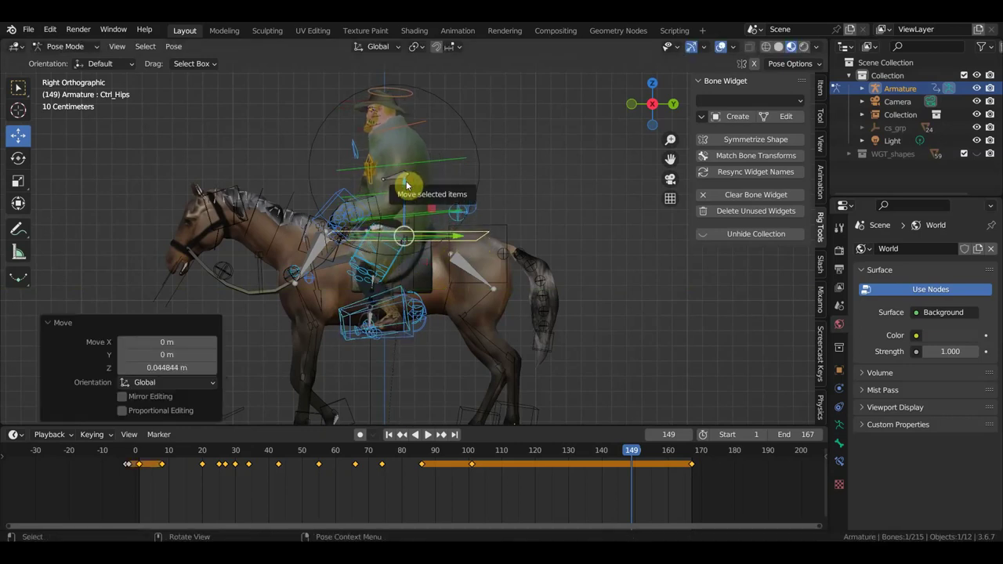
Key location and rotation for every rig bone at frame 149, then scrub back to frame 122.
key(a)
key(i)
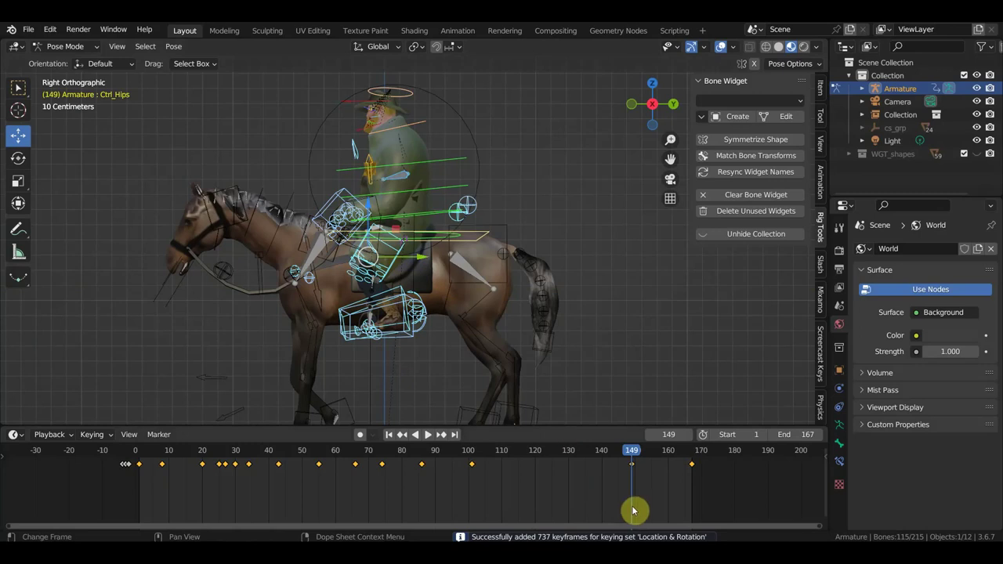
mouse_move(631, 452)
mouse_down()
mouse_move(475, 450)
mouse_move(562, 466)
mouse_up()
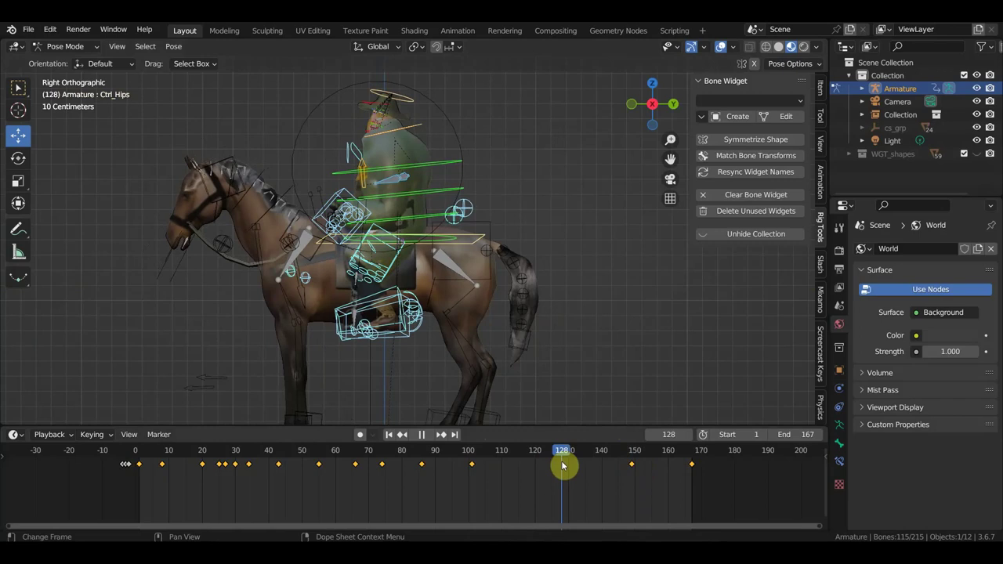
Duplicate the frame 102 keyframe to frame 138 so the pose holds.
click(470, 451)
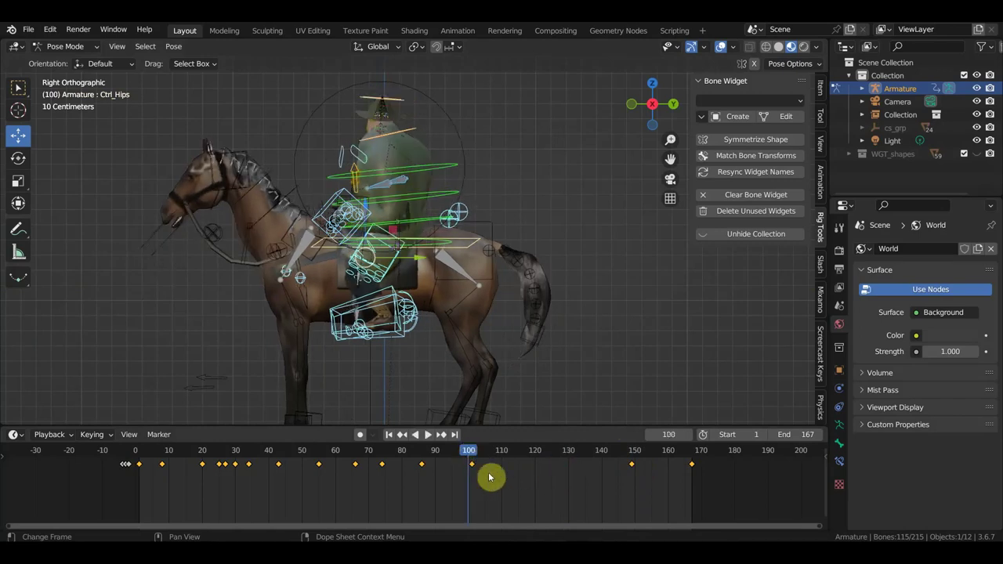
drag(472, 450, 475, 452)
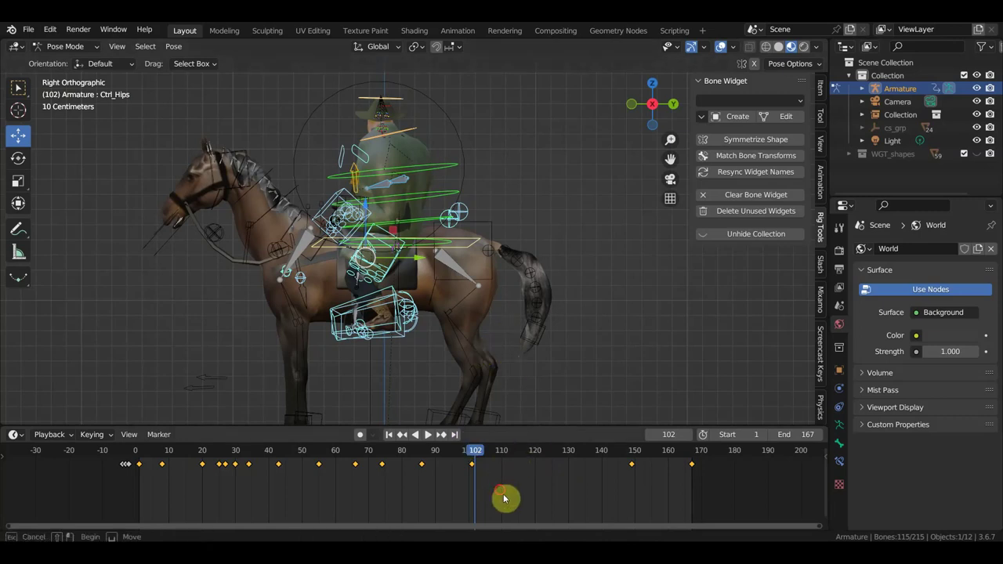
key(shift+d)
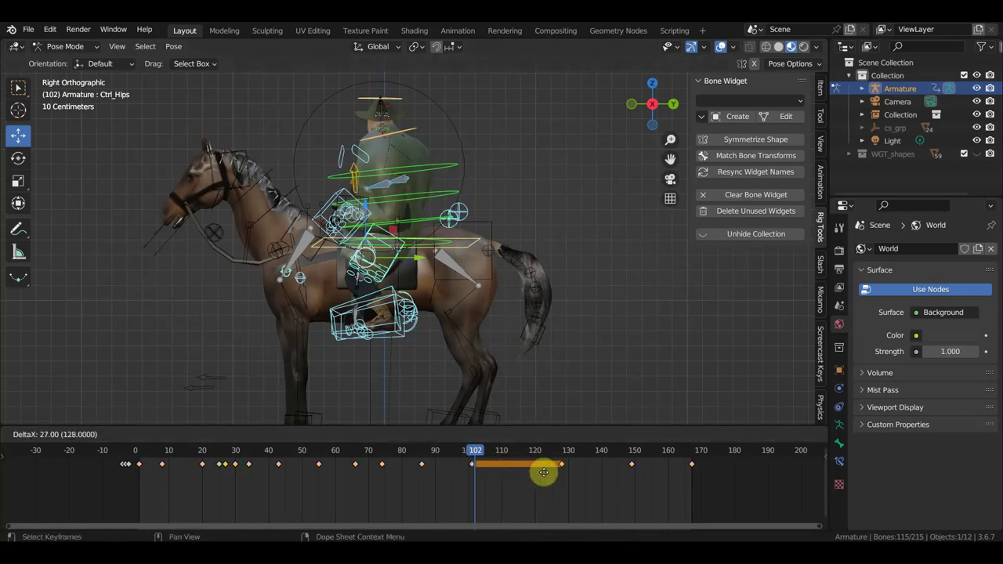
click(596, 477)
Play and scrub between frames 125 and 141 to check the held pose.
key(space)
key(space)
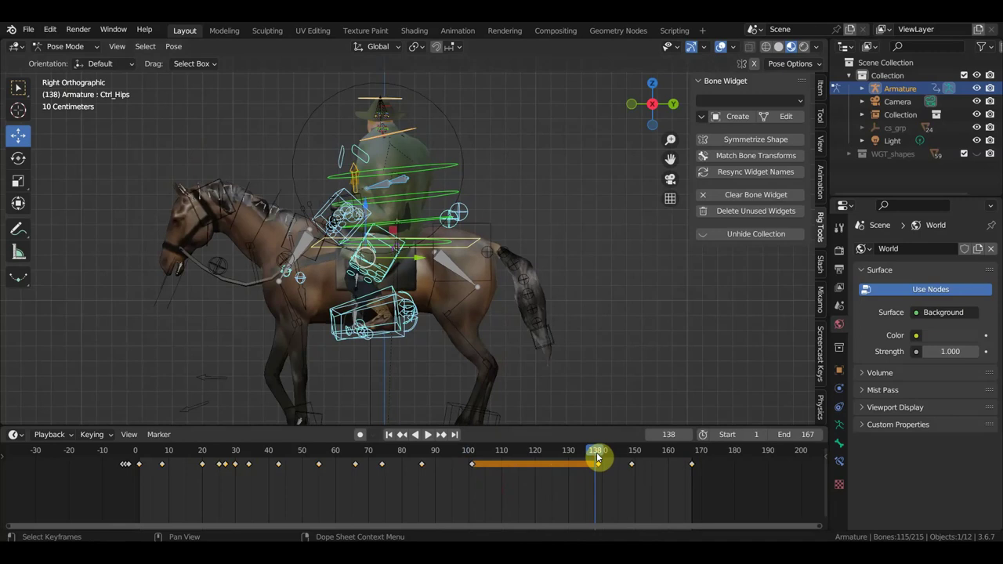
drag(598, 457, 602, 460)
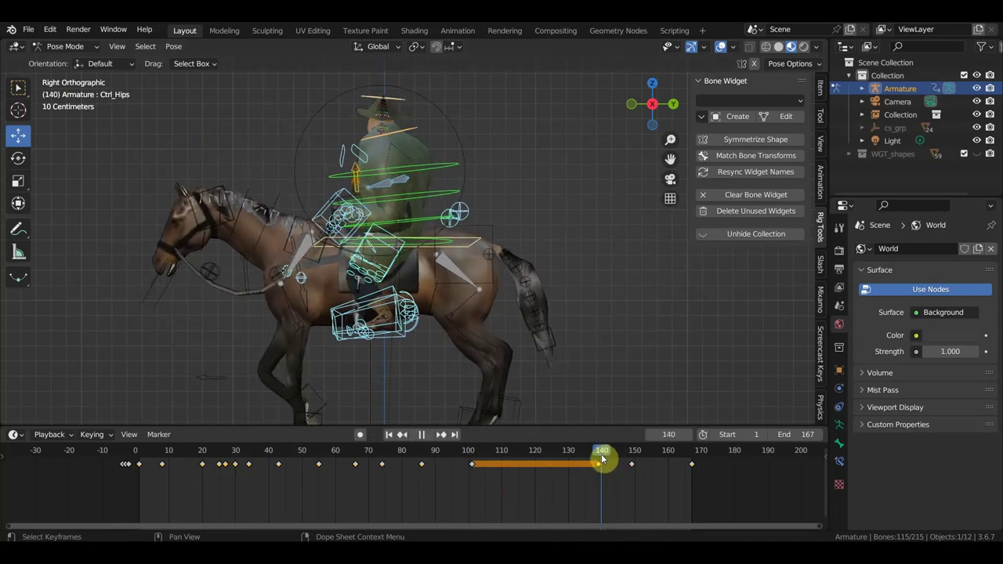
scroll(470, 280, up, 2)
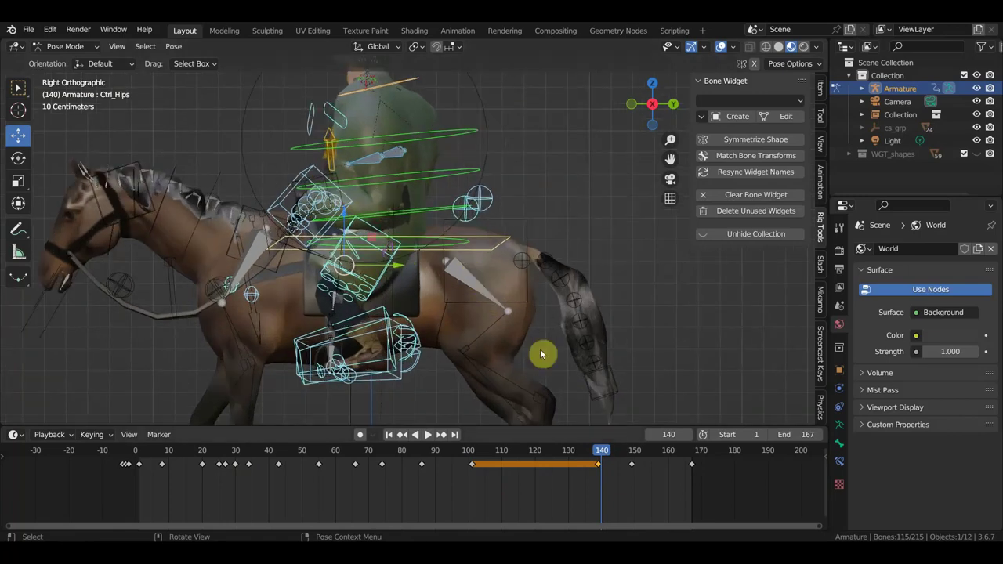
mouse_move(601, 453)
mouse_down()
mouse_move(552, 453)
mouse_move(694, 489)
mouse_up()
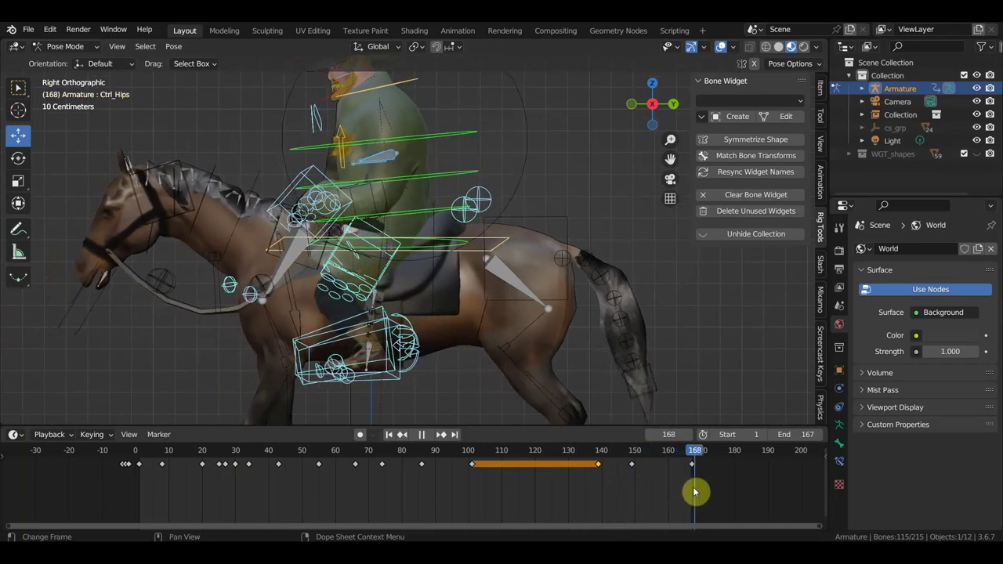
scroll(471, 349, down, 2)
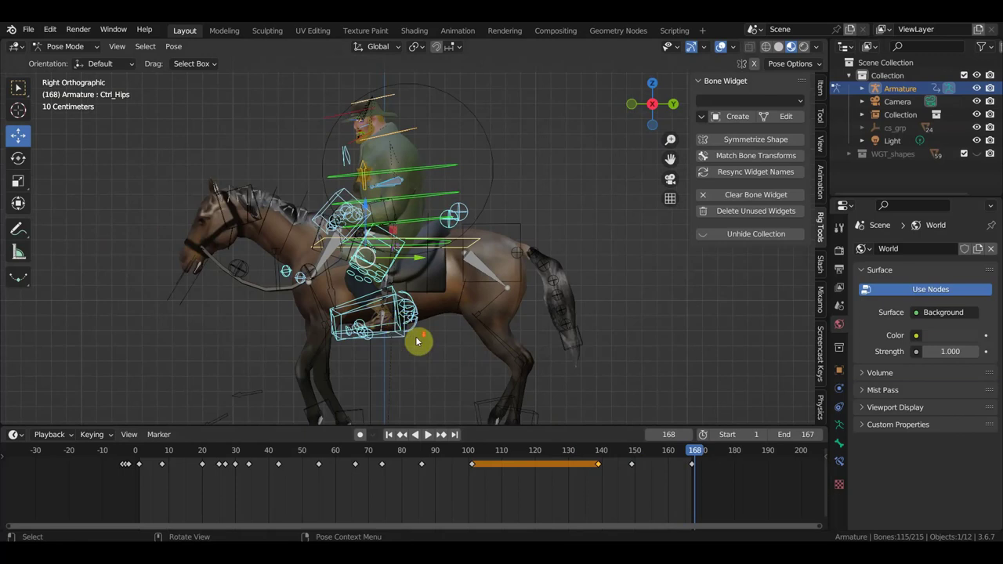
scroll(417, 345, down, 2)
Move the master control forward along Y at frame 166 and key it.
click(428, 373)
scroll(431, 367, up, 2)
scroll(433, 365, up, 1)
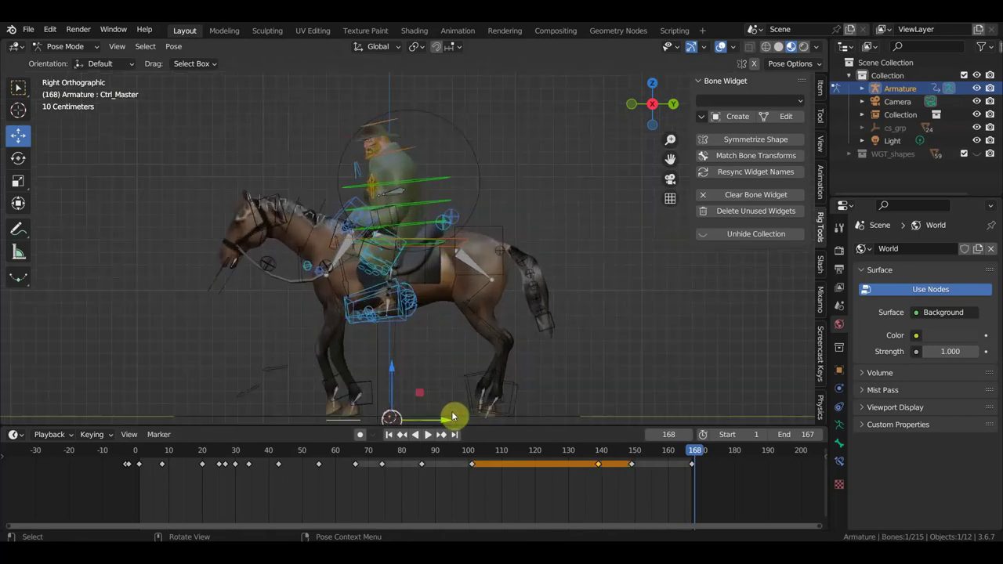
click(633, 451)
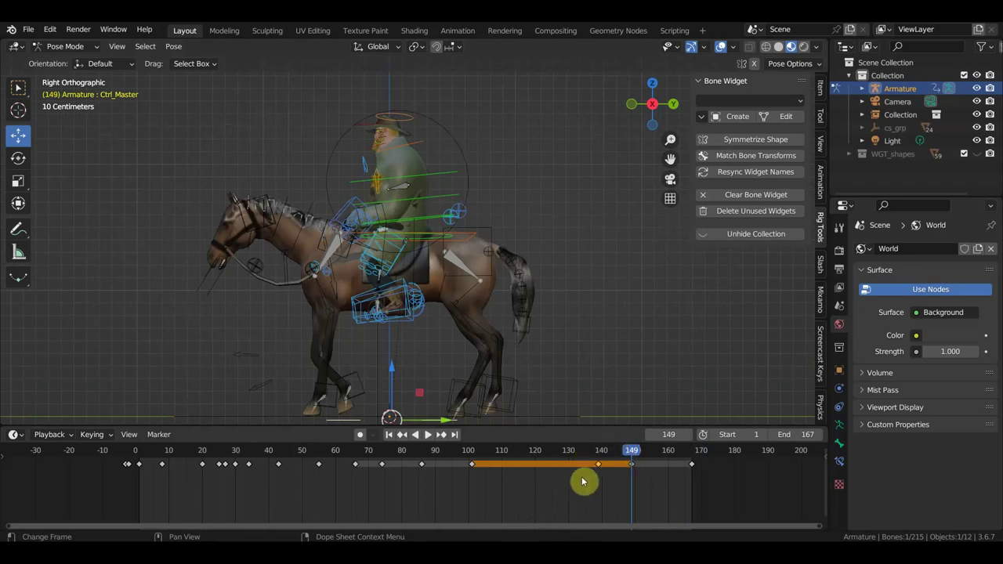
click(689, 455)
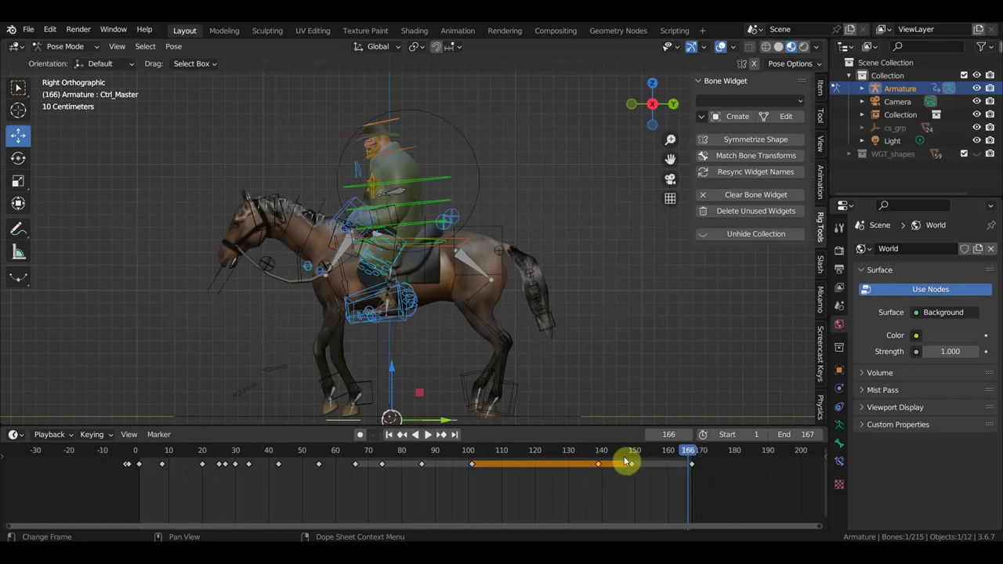
drag(443, 423, 459, 423)
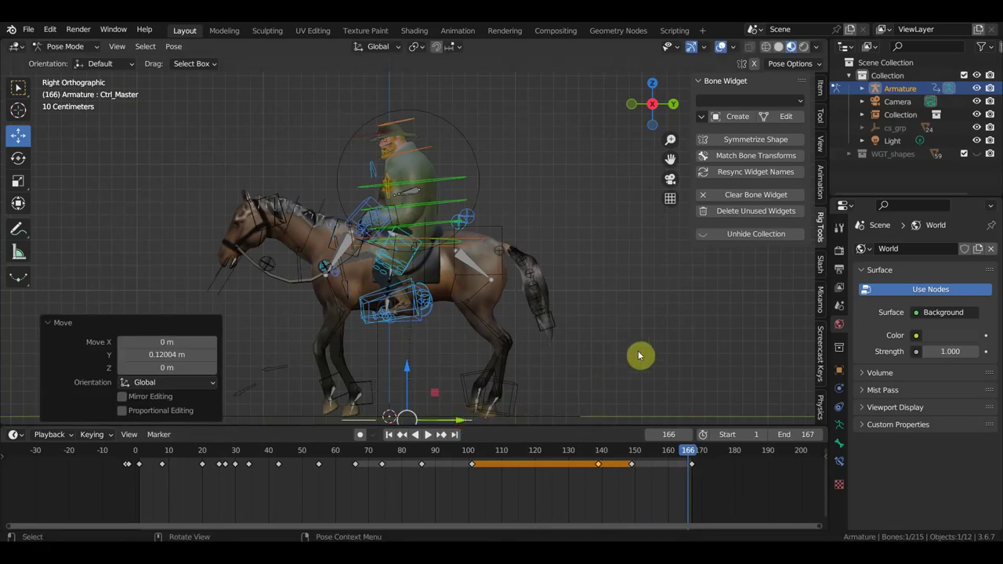
key(i)
Move the master control forward along Y at frame 155 and key it.
click(698, 467)
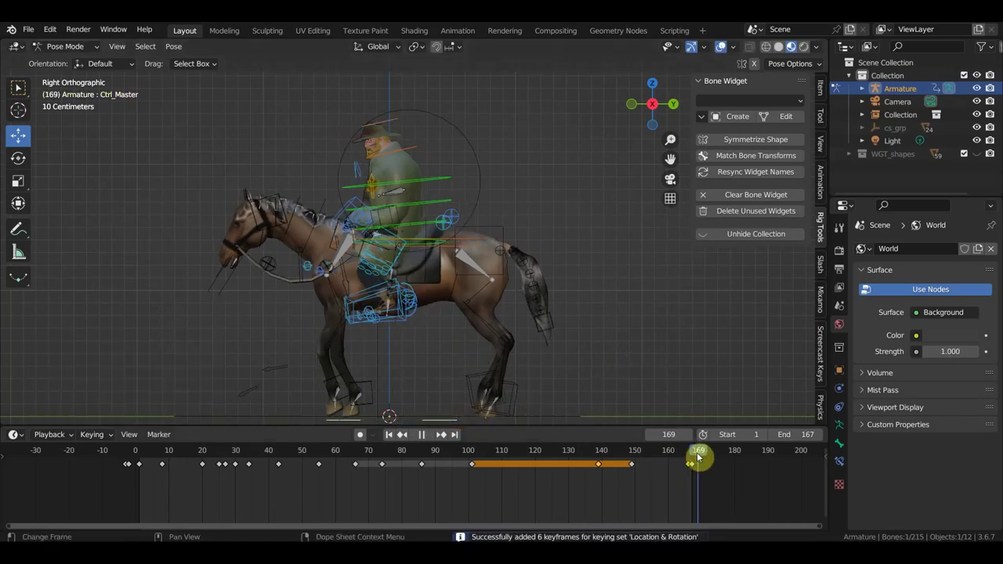
click(692, 466)
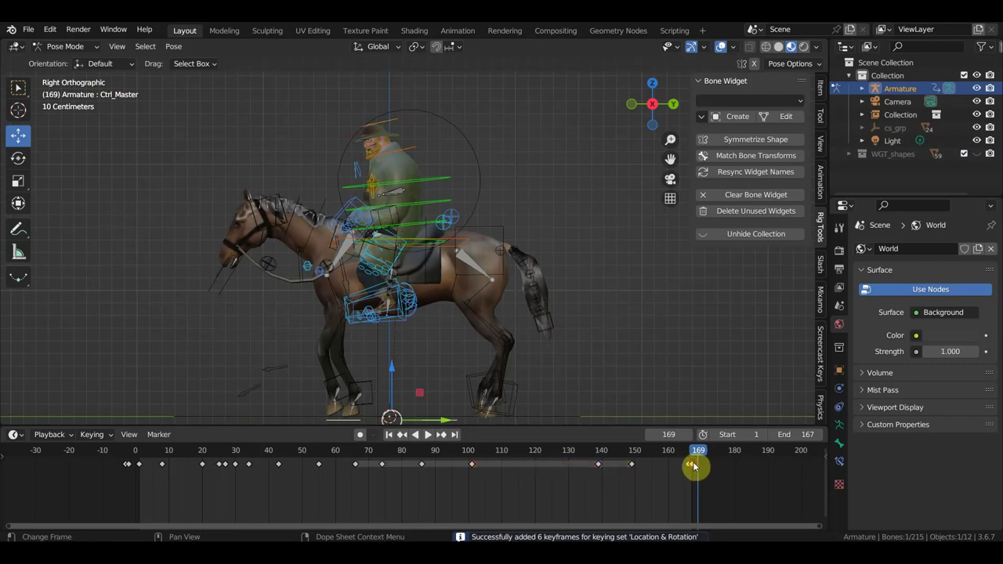
mouse_move(696, 467)
mouse_down()
mouse_move(667, 455)
mouse_move(566, 457)
mouse_move(609, 459)
mouse_move(638, 482)
mouse_move(651, 481)
mouse_move(649, 471)
mouse_up()
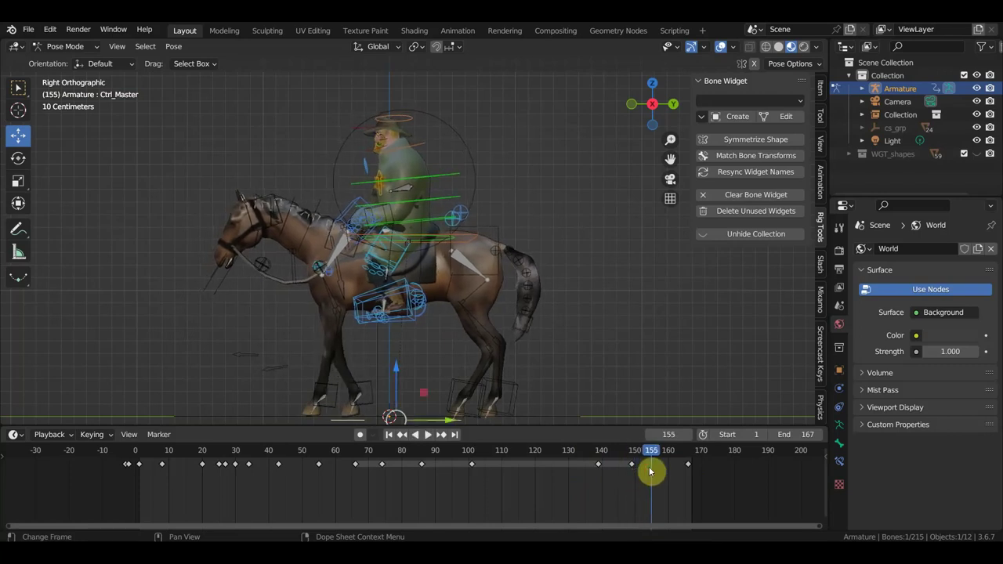
drag(450, 424, 457, 423)
key(i)
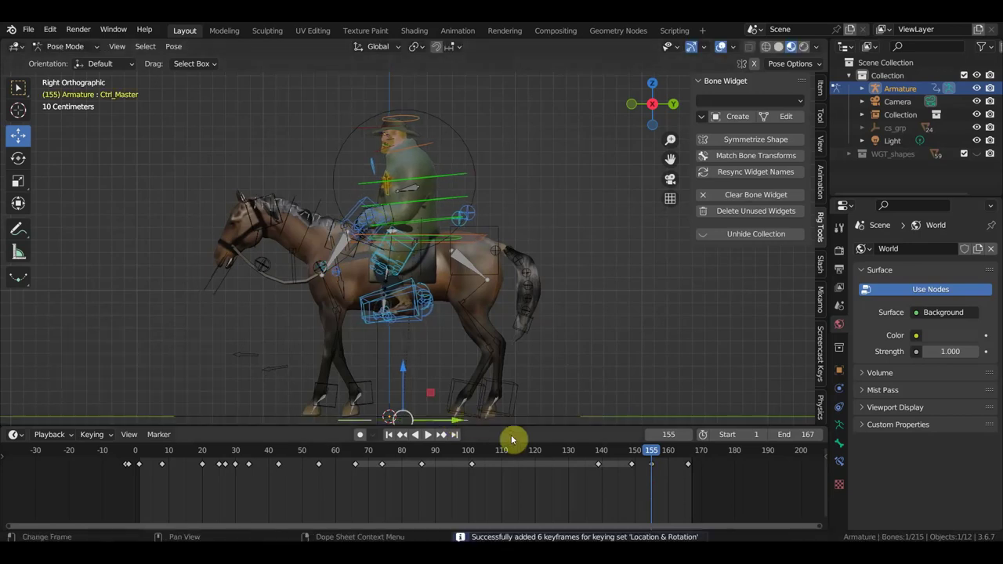
Play back the motion and return to frame 118.
key(space)
drag(690, 471, 537, 465)
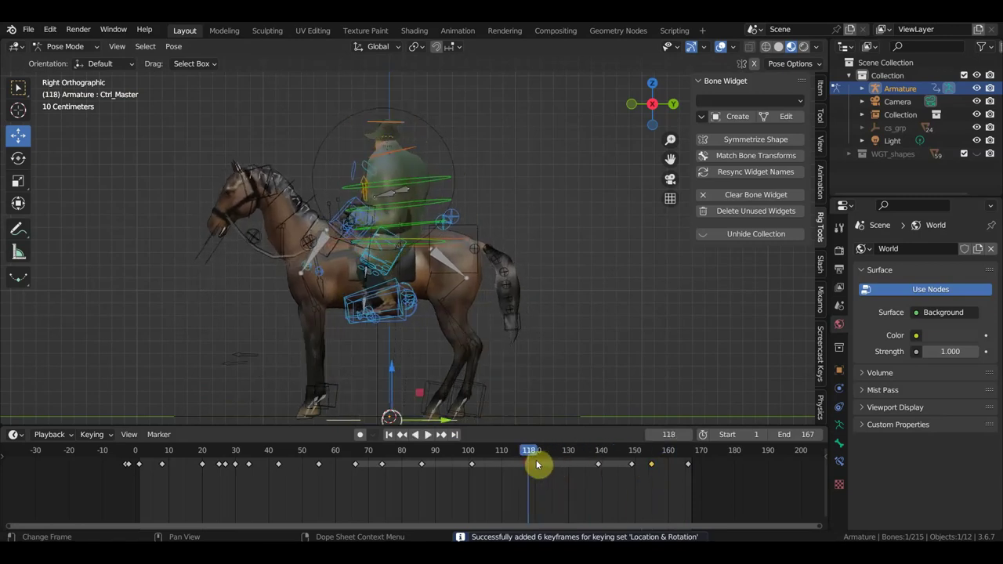
click(460, 247)
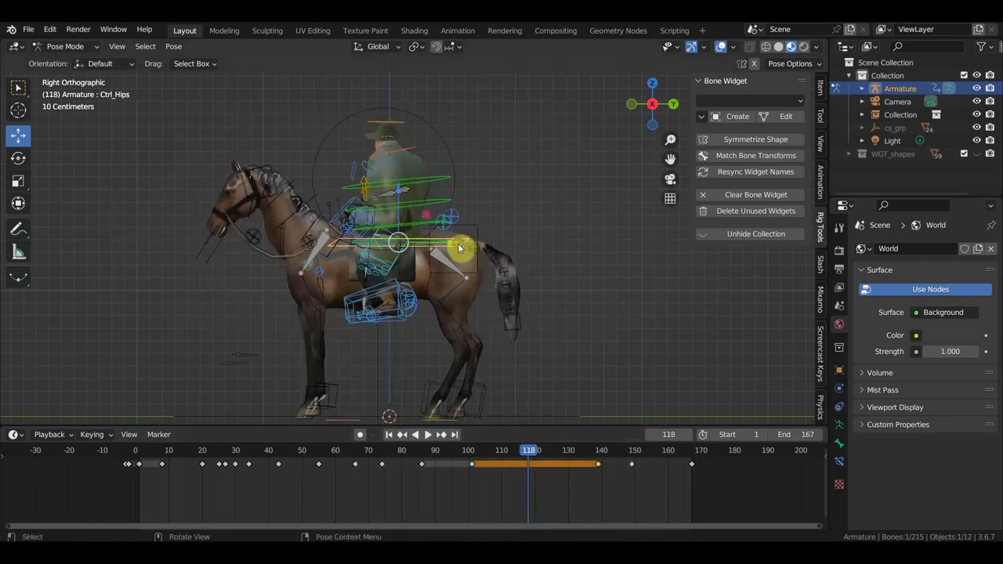
Move the hips control and key the rider's pose at frame 118.
key(g)
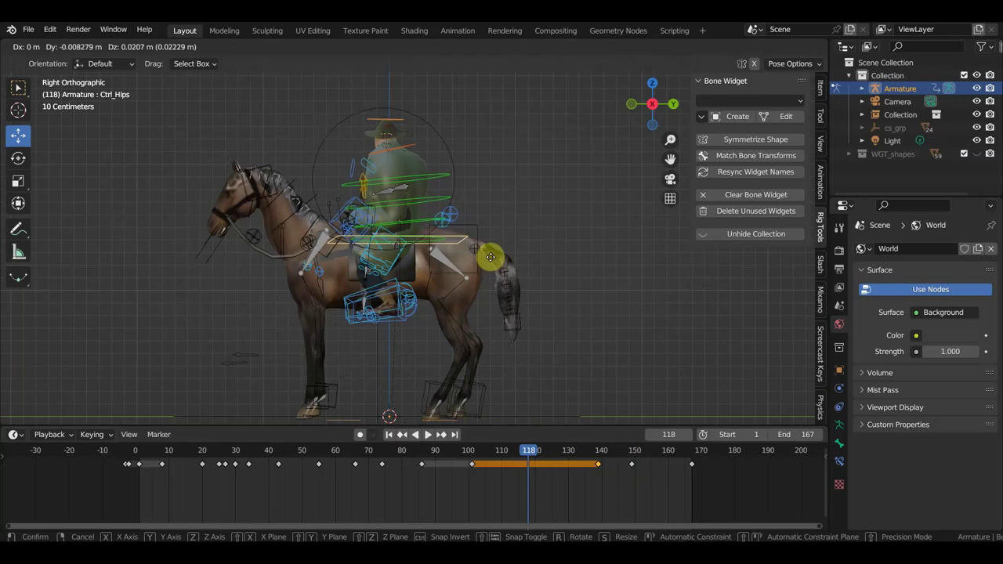
click(487, 259)
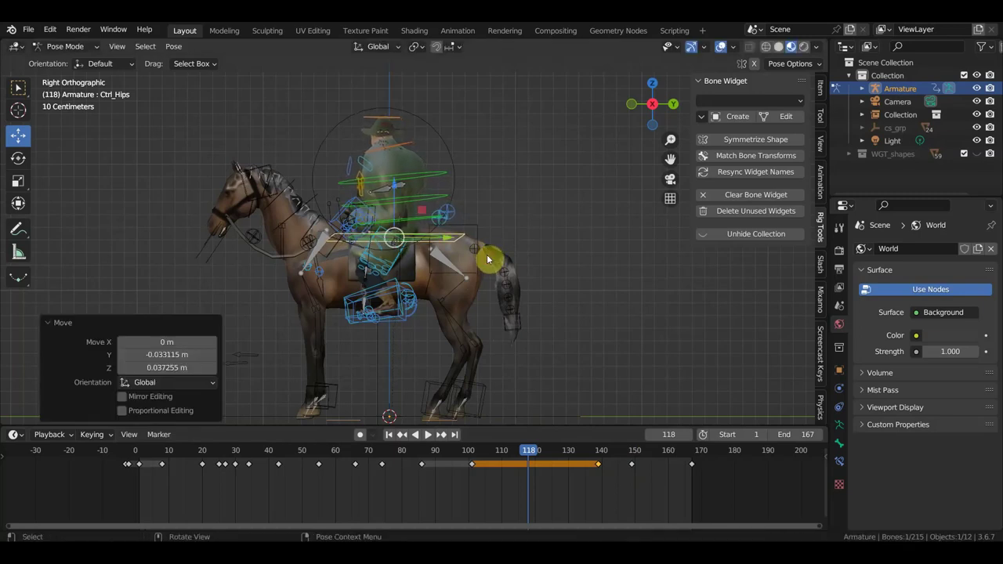
key(i)
mouse_move(528, 456)
mouse_down()
mouse_move(622, 471)
mouse_move(554, 459)
mouse_move(604, 477)
mouse_move(601, 457)
mouse_move(616, 481)
mouse_move(595, 467)
mouse_move(605, 456)
mouse_move(510, 448)
mouse_move(638, 480)
mouse_move(531, 454)
mouse_move(603, 472)
mouse_up()
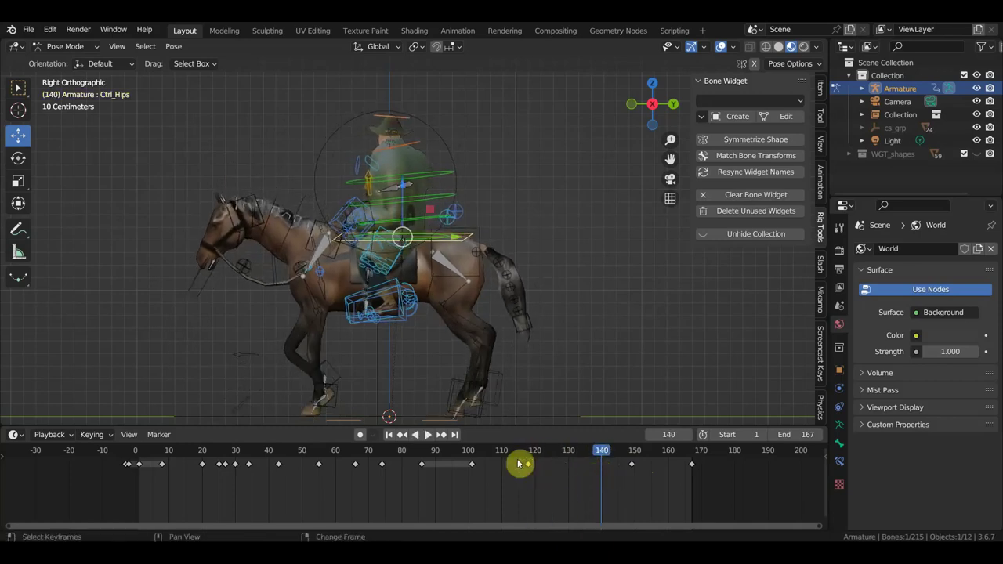
Duplicate the hip keyframes 23 frames later and preview the riding motion.
mouse_move(522, 464)
mouse_down()
mouse_move(595, 478)
mouse_move(611, 453)
mouse_move(664, 467)
mouse_up()
click(596, 476)
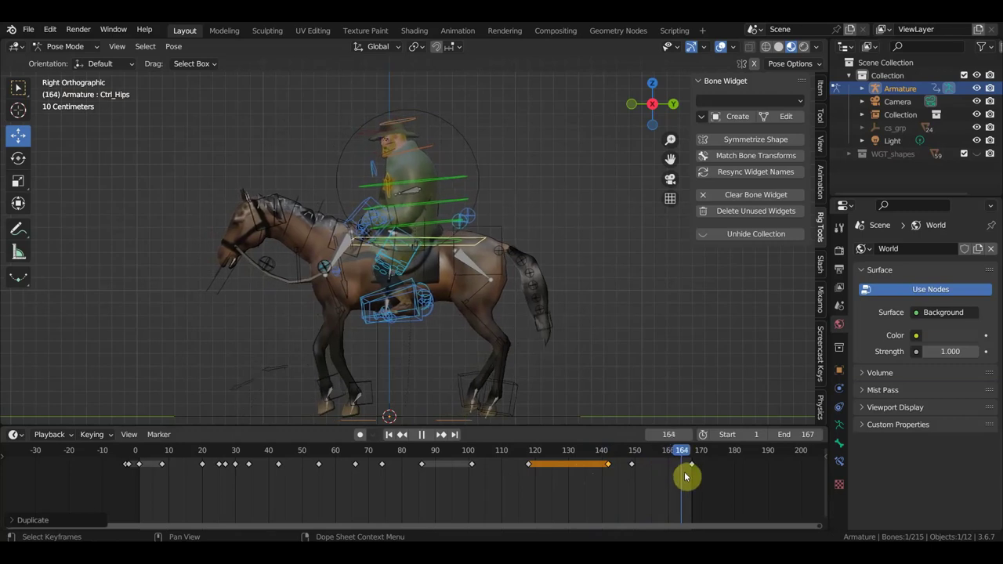
mouse_move(664, 467)
mouse_down()
mouse_move(364, 461)
mouse_move(197, 432)
mouse_move(691, 480)
mouse_up()
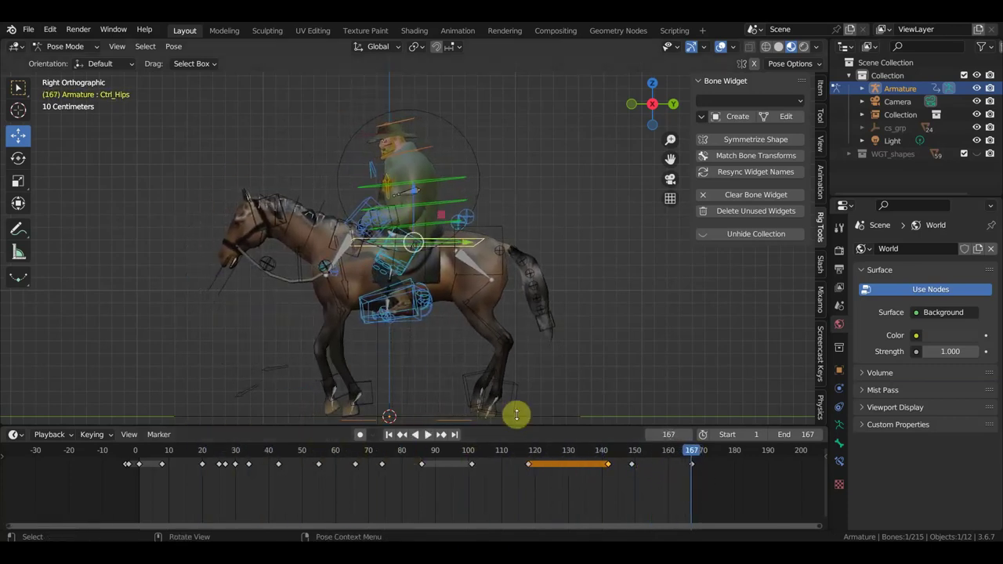
click(31, 29)
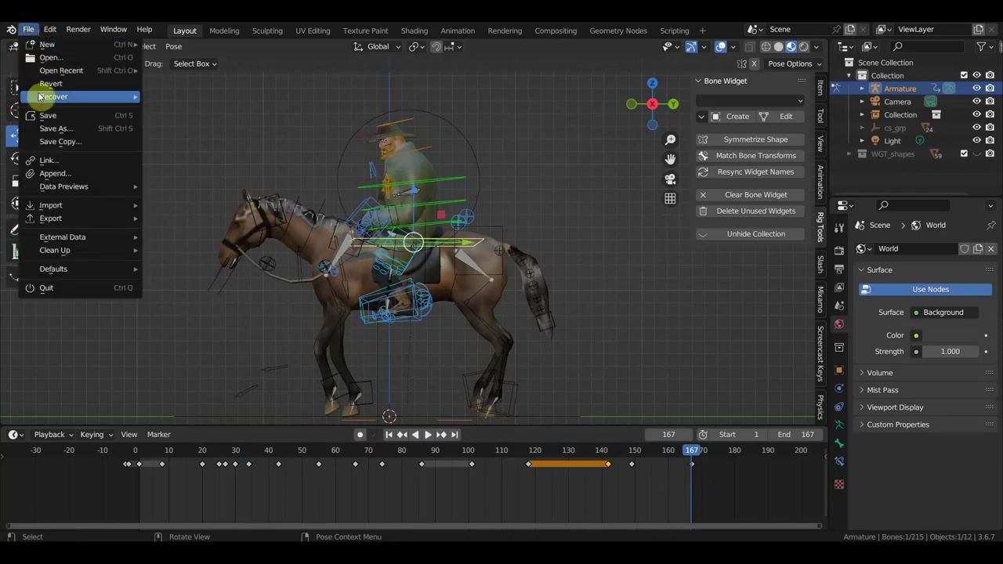
Save шериф содится на коня.blend, then select the keyframes from frame 0 through 101 at frame 101.
click(50, 118)
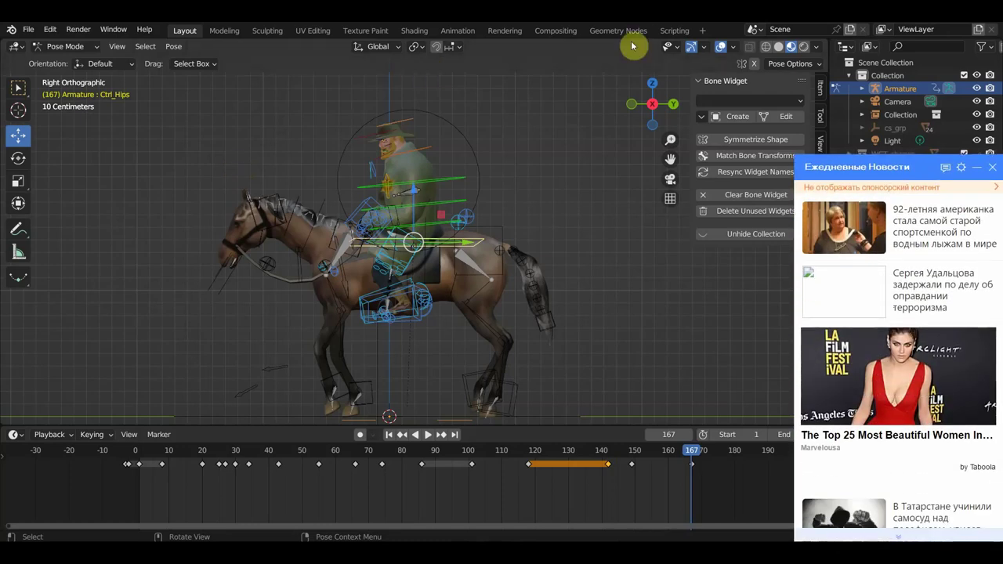
click(993, 167)
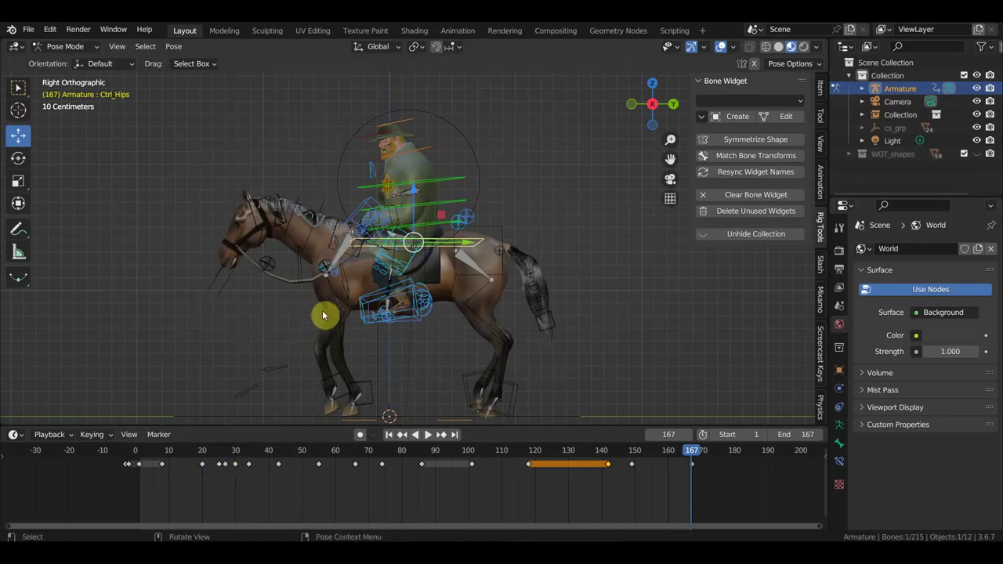
drag(498, 517, 118, 427)
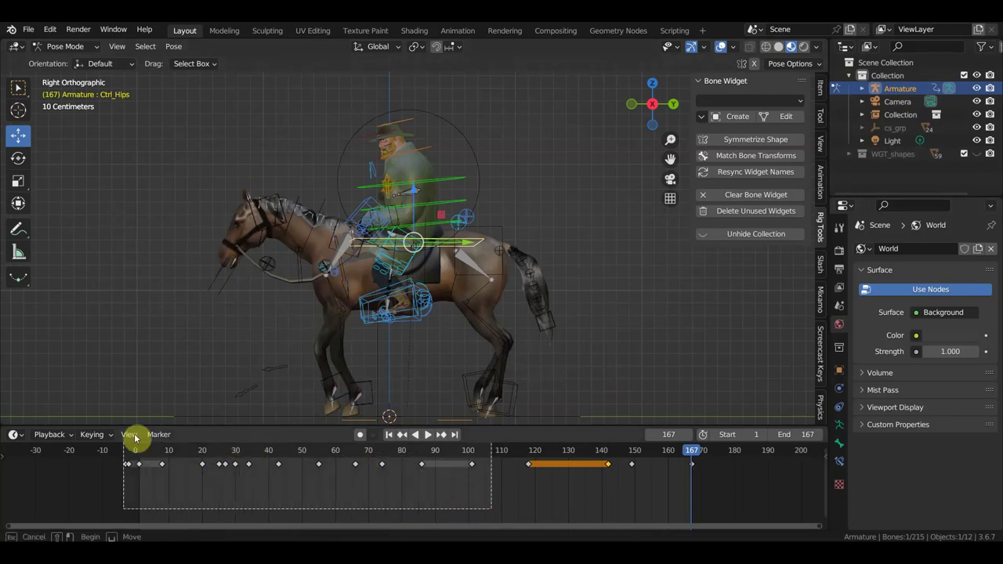
click(471, 452)
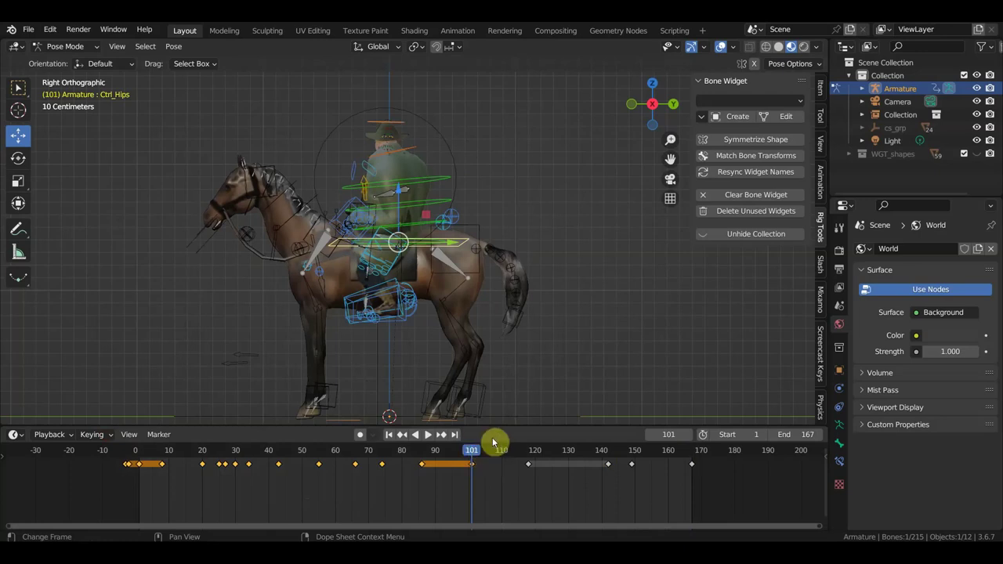
drag(492, 487, 113, 451)
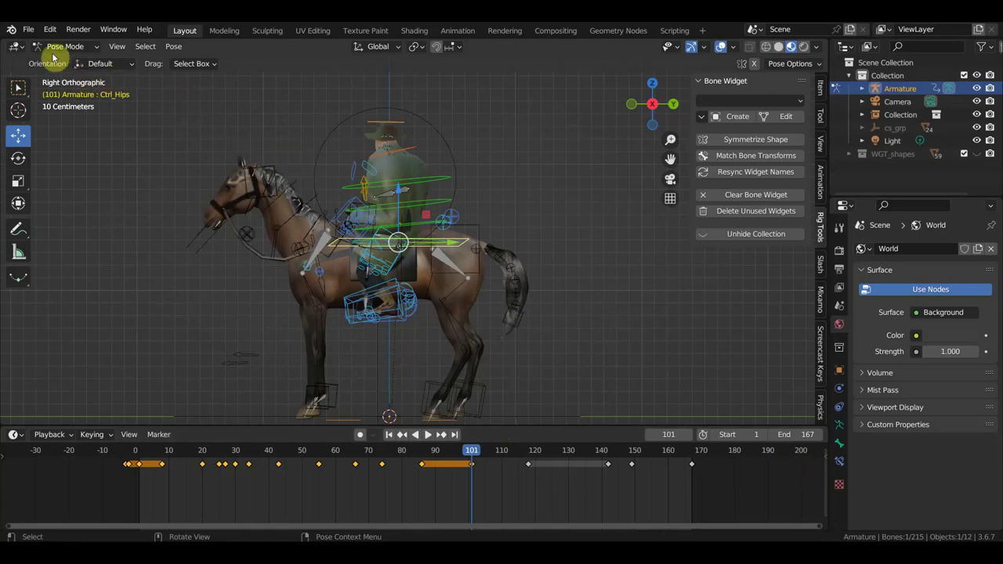
click(28, 29)
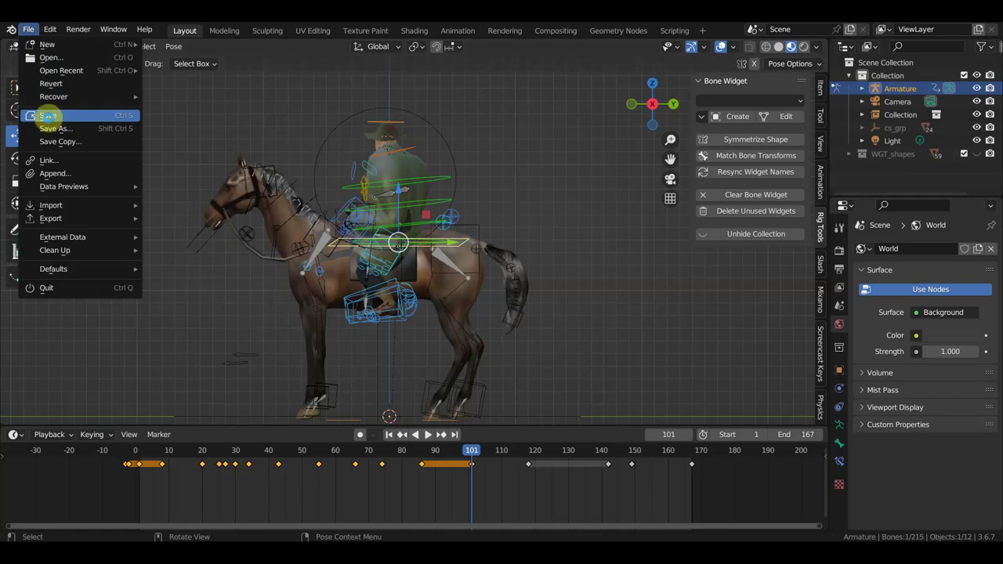
Save the file and open дикий запад конюшня в городе.blend from recent files.
click(47, 116)
click(29, 29)
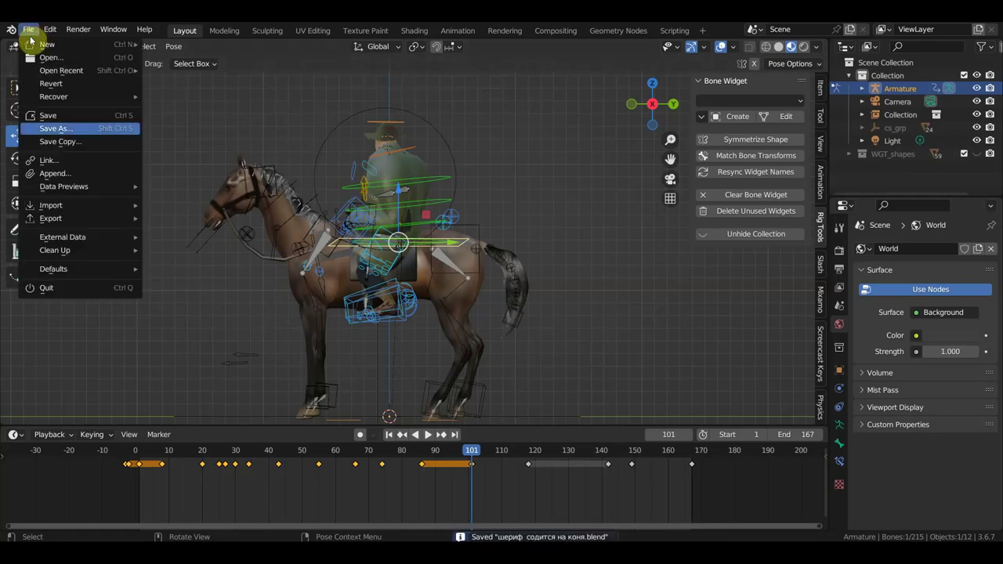
mouse_move(61, 70)
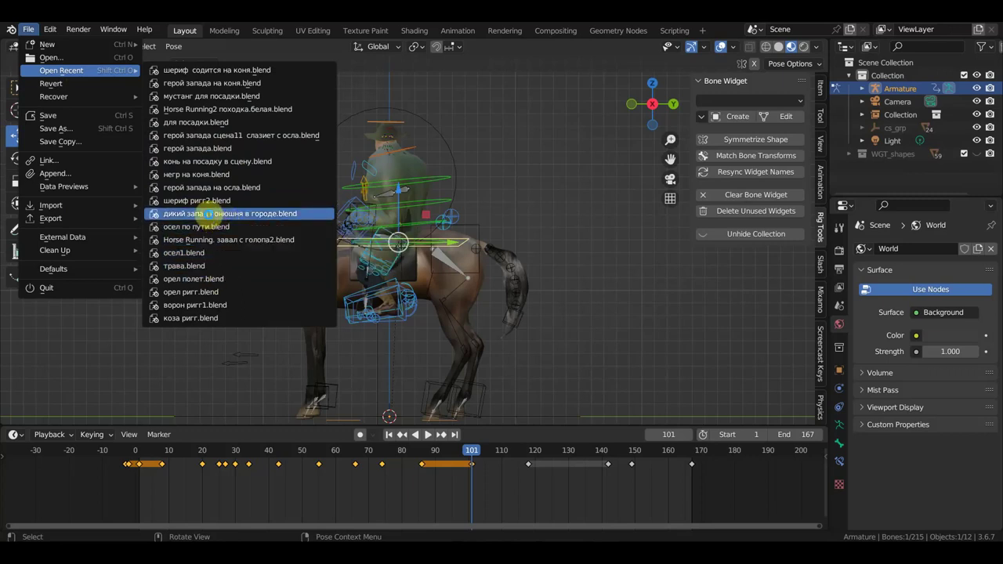
click(209, 215)
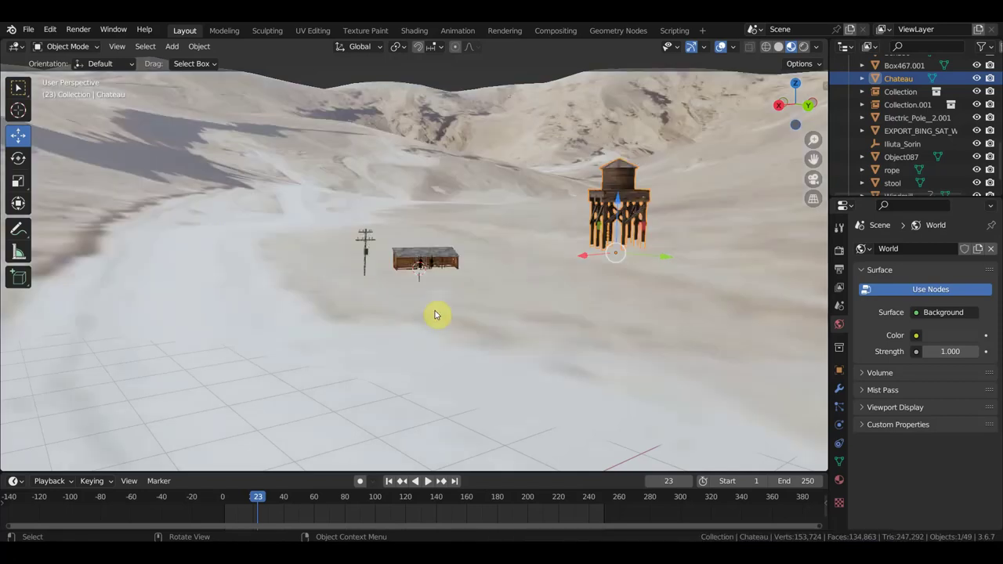
Delete the horse rig standing in the stable stall.
mouse_move(514, 306)
ctrl+middle_down()
mouse_move(412, 262)
mouse_move(560, 285)
mouse_move(553, 291)
ctrl+middle_up()
scroll(412, 262, up, 3)
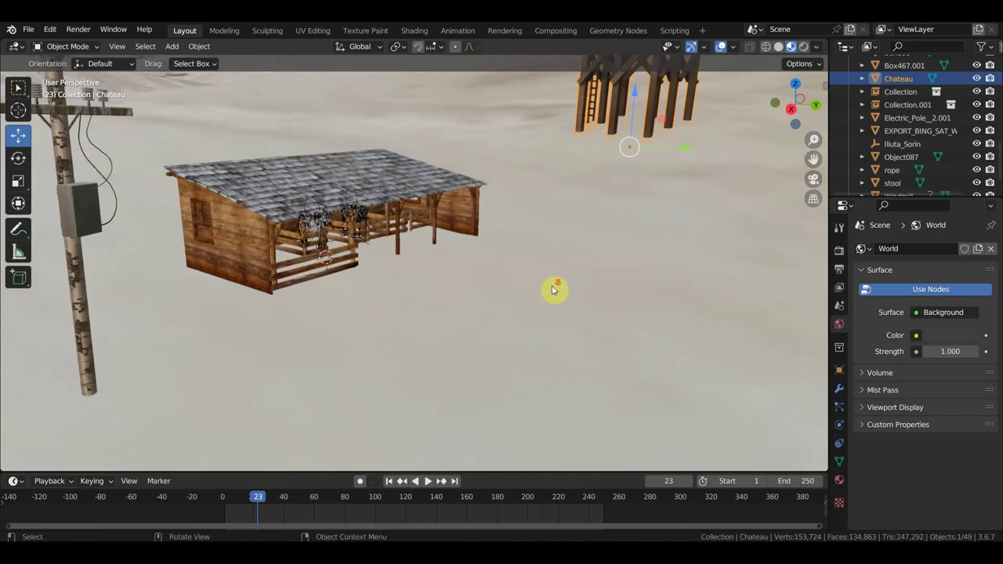
mouse_move(237, 115)
middle_down()
mouse_move(353, 224)
mouse_move(201, 217)
mouse_move(331, 217)
mouse_move(369, 325)
mouse_move(429, 361)
mouse_move(449, 354)
middle_up()
scroll(298, 235, up, 5)
click(361, 212)
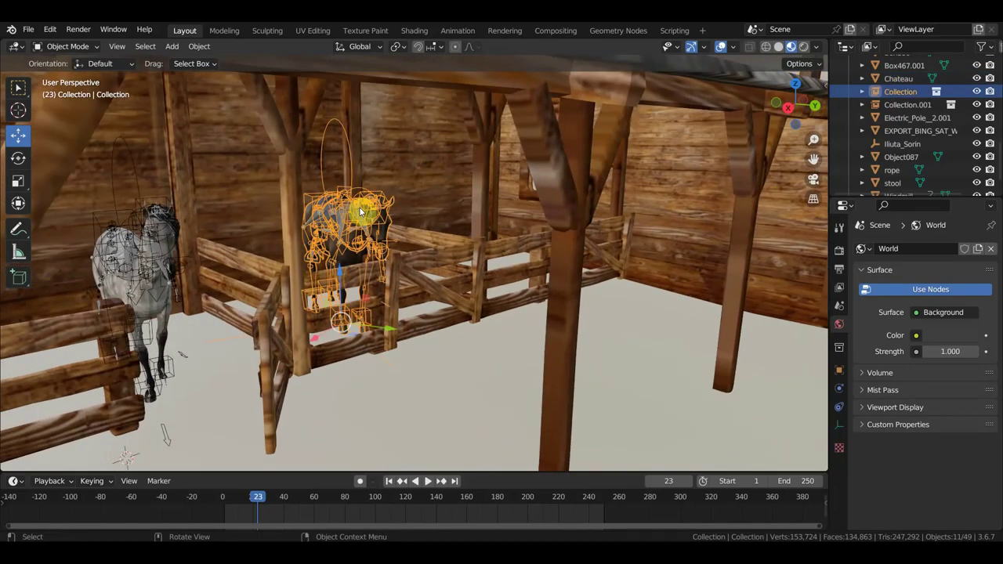
key(Delete)
Place the 3D cursor on the ground beside the shed.
scroll(352, 267, down, 6)
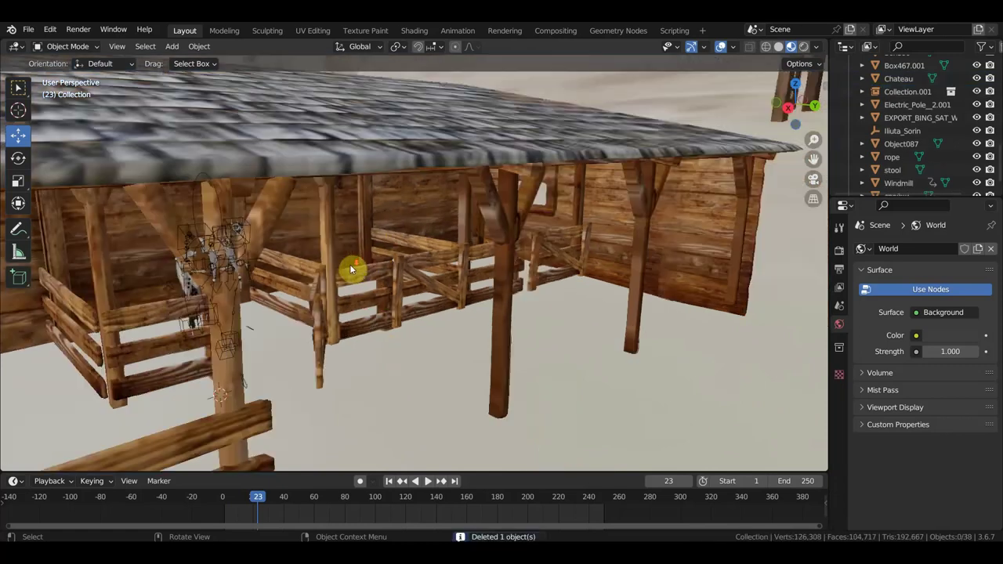
scroll(352, 267, up, 3)
scroll(355, 266, up, 3)
middle_drag(355, 267, 383, 264)
scroll(396, 253, down, 2)
scroll(376, 255, down, 2)
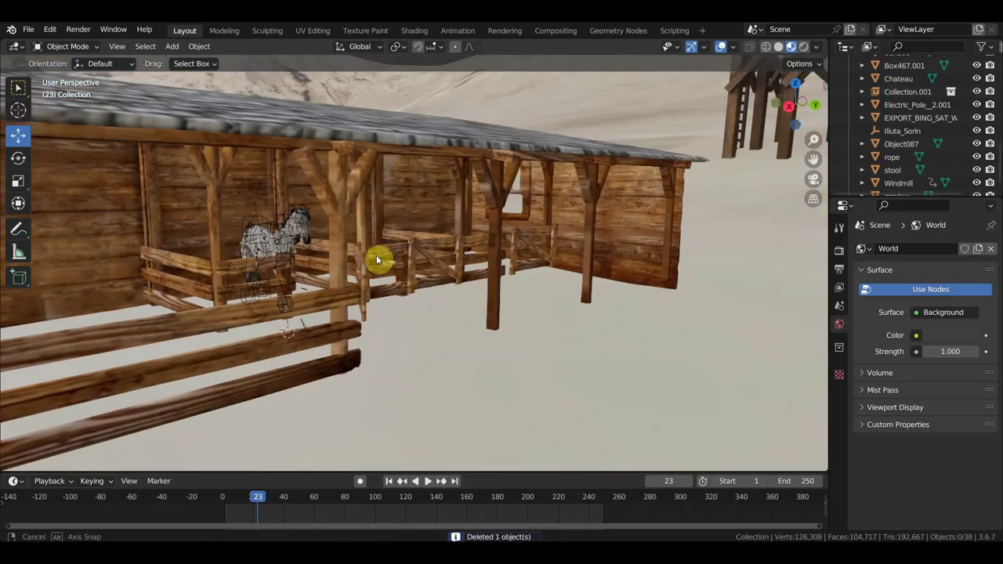
scroll(374, 260, down, 2)
scroll(375, 265, down, 1)
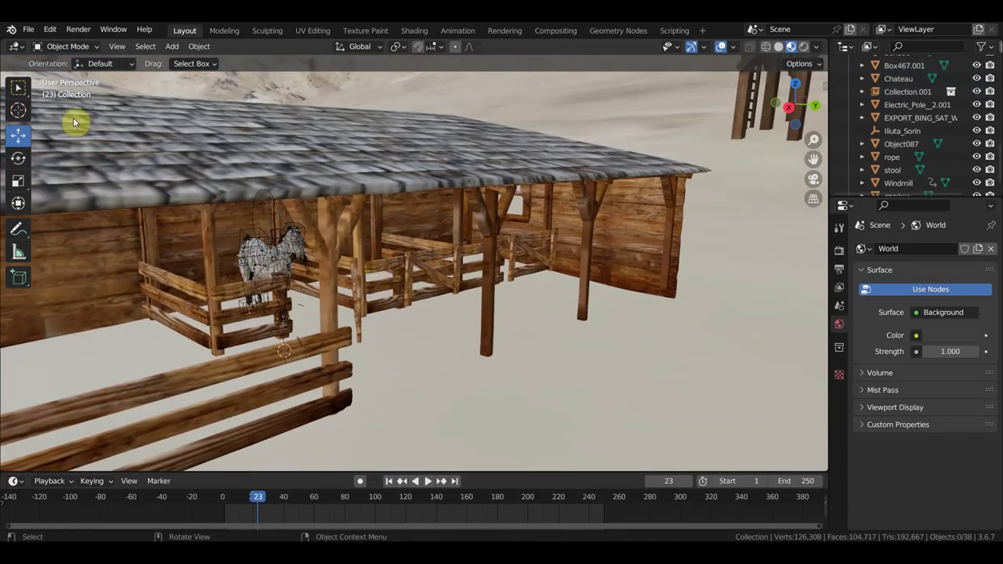
scroll(175, 202, down, 2)
scroll(204, 227, down, 2)
middle_drag(531, 340, 562, 340)
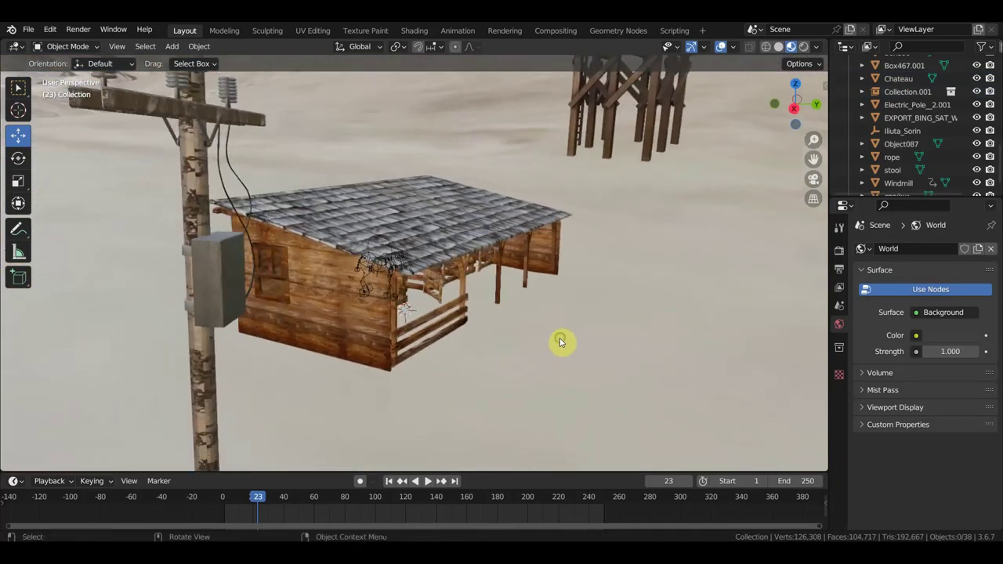
shift+right_click(596, 315)
middle_drag(596, 316, 545, 339)
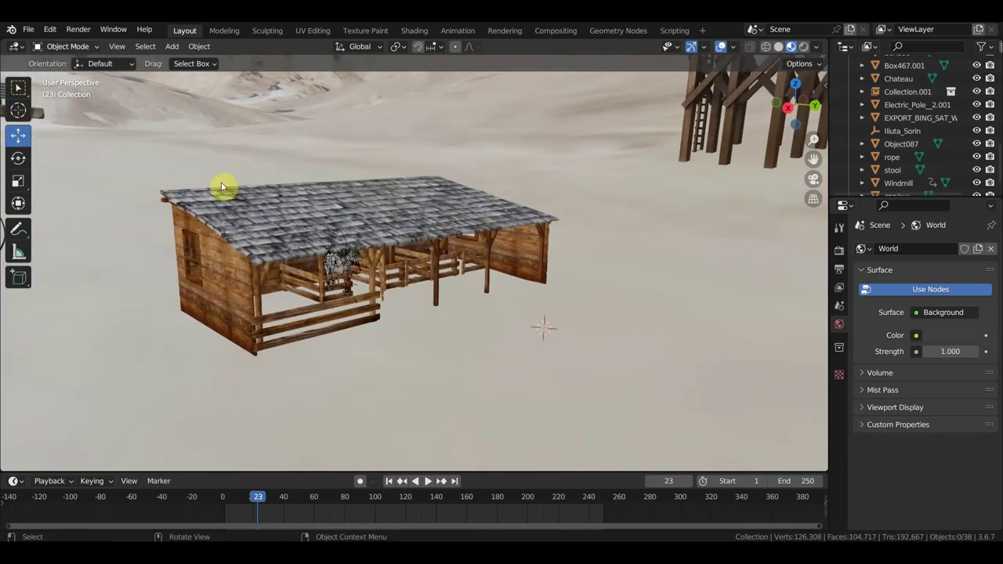
click(28, 29)
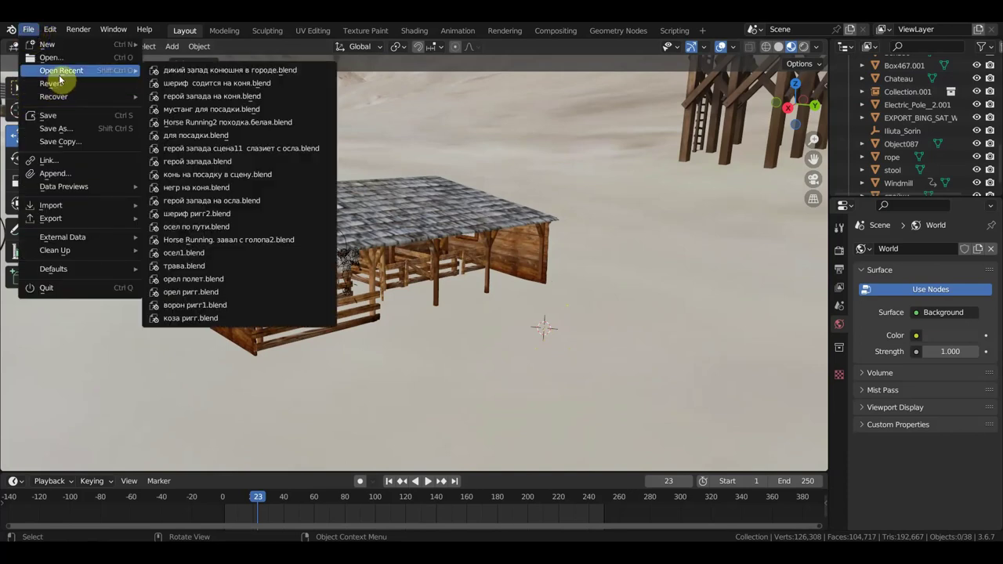
Link Collection from герой запада на коня.blend in the герой запада folder.
click(62, 160)
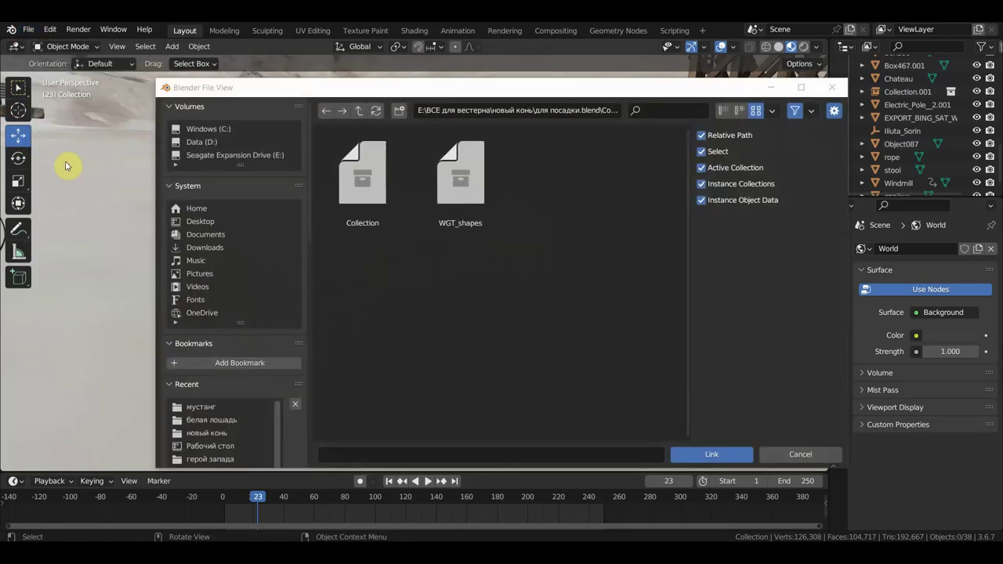
scroll(226, 420, down, 2)
scroll(226, 424, up, 1)
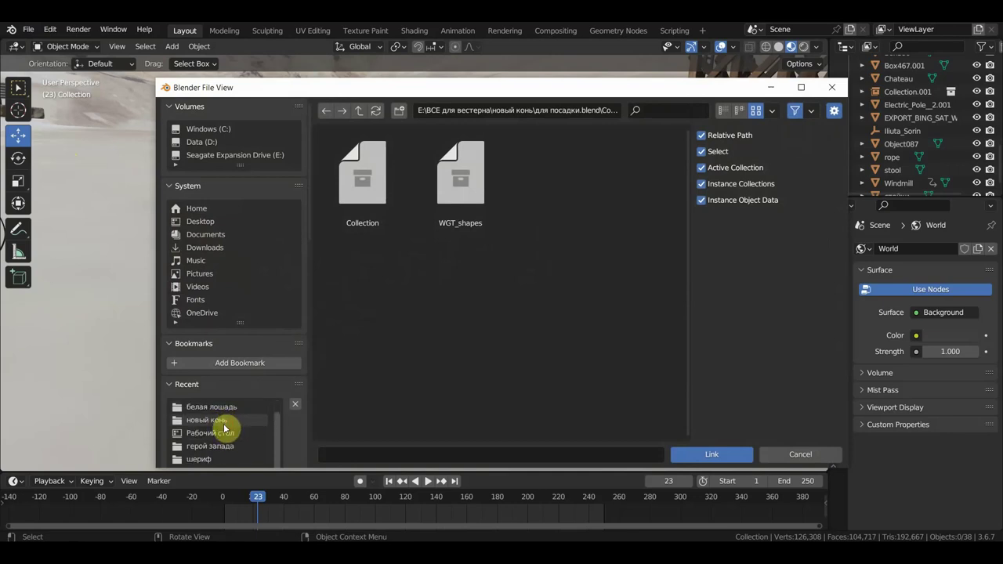
scroll(226, 420, down, 1)
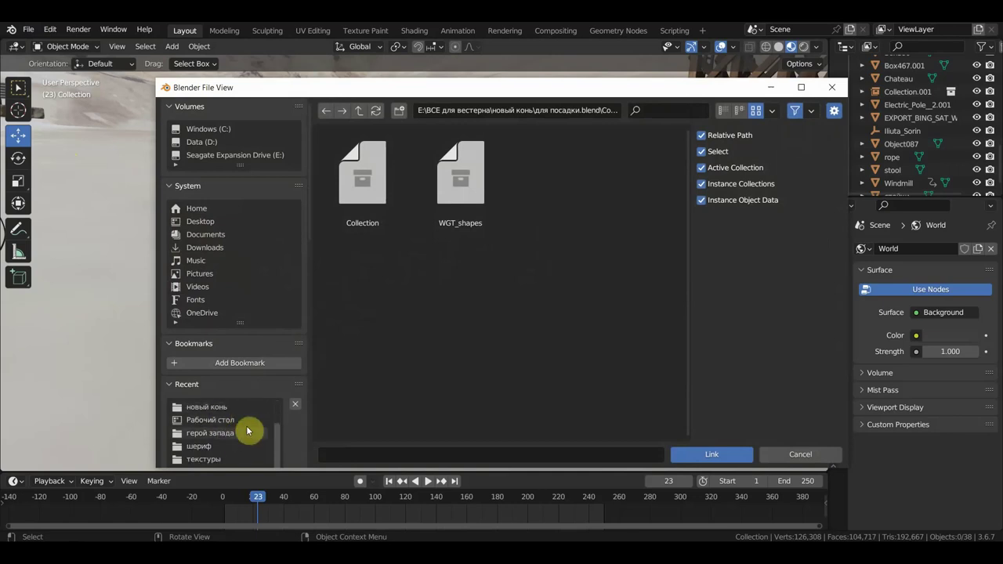
click(231, 433)
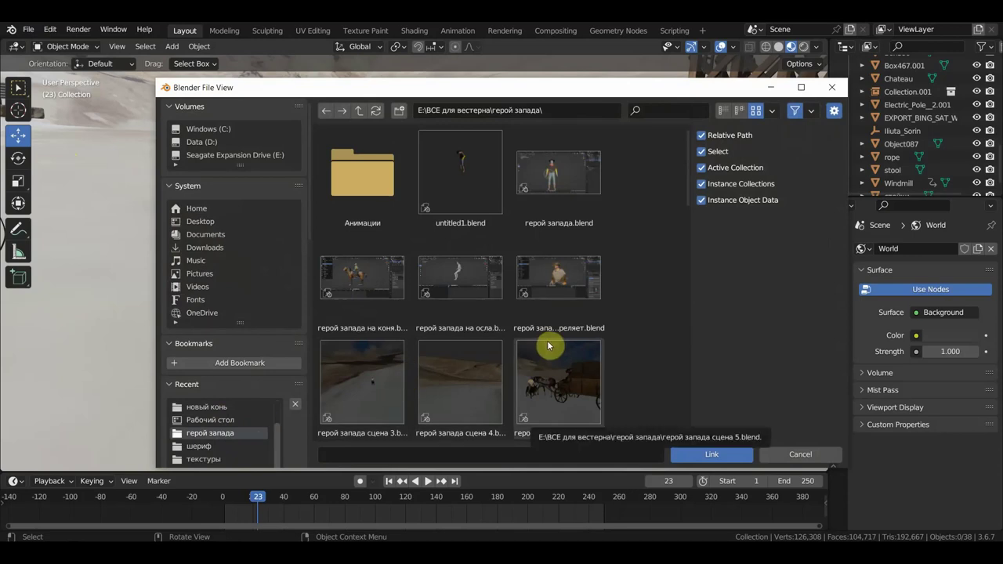
scroll(650, 255, down, 1)
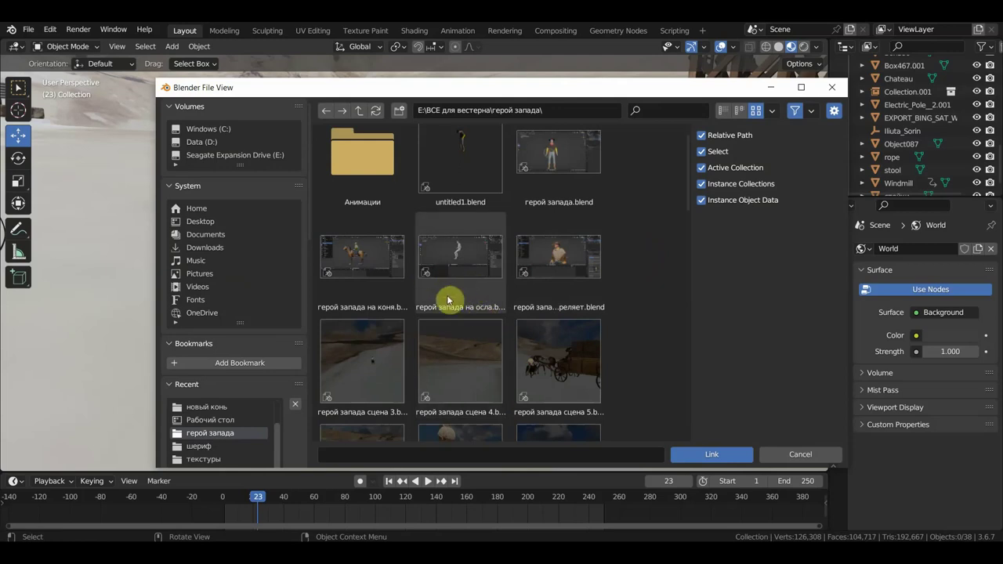
click(363, 267)
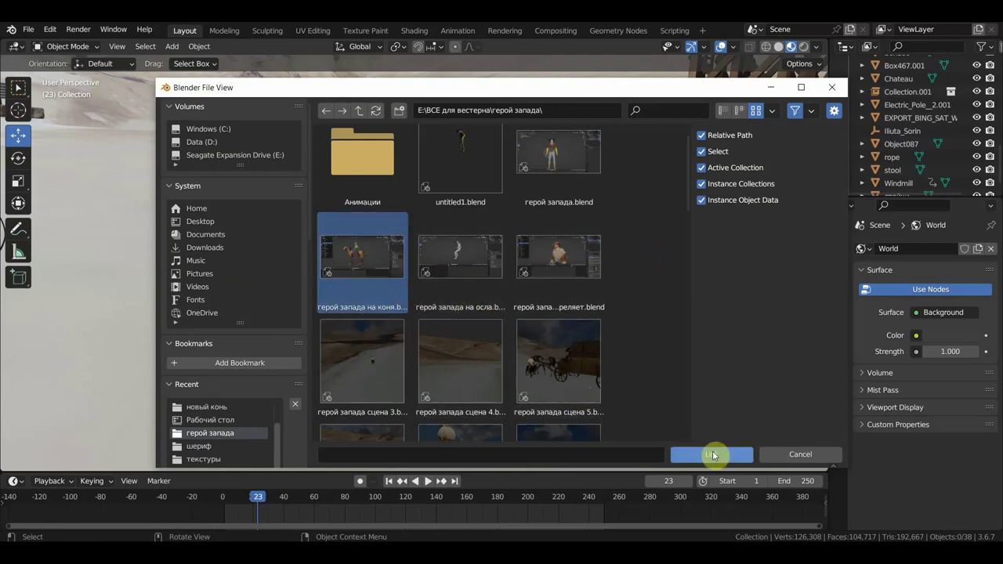
click(714, 456)
click(366, 299)
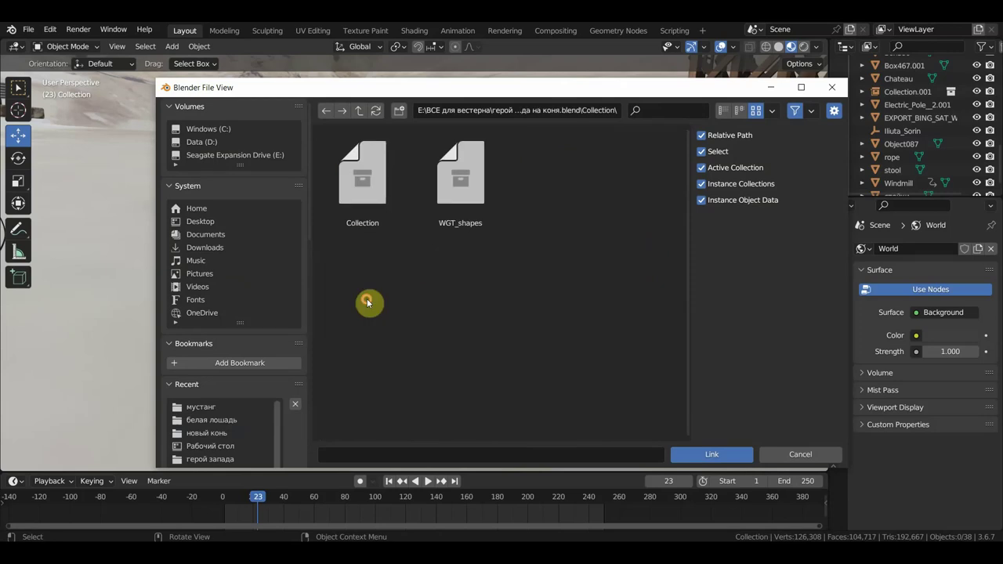
double_click(366, 213)
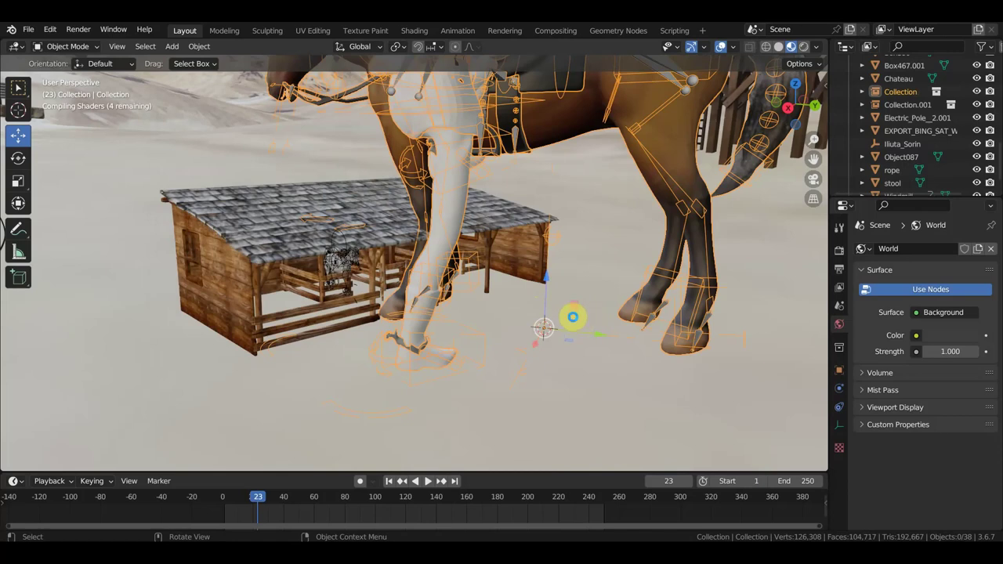
Scale the linked horse collection down, then enlarge it to a larger size.
scroll(573, 307, down, 5)
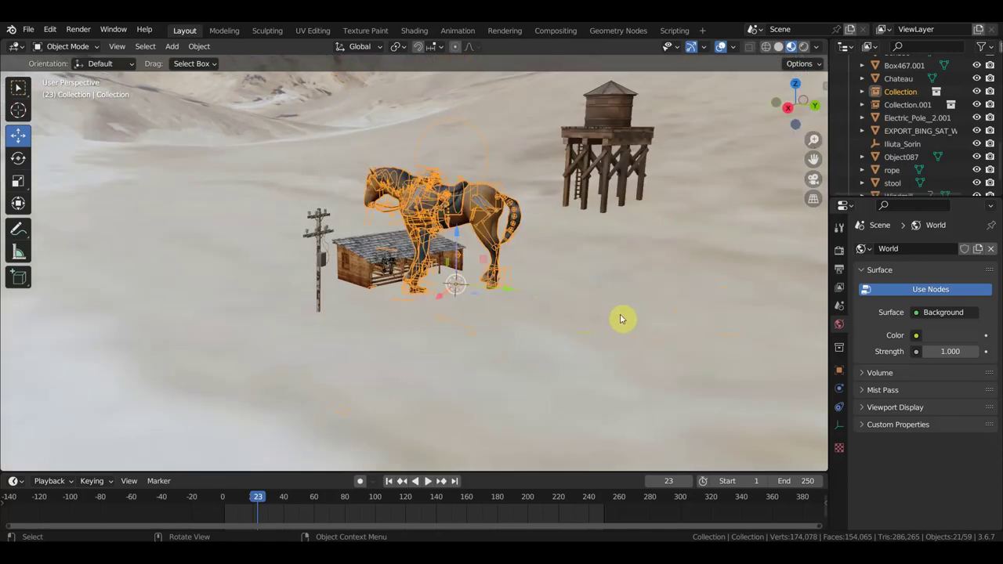
scroll(621, 318, up, 1)
key(s)
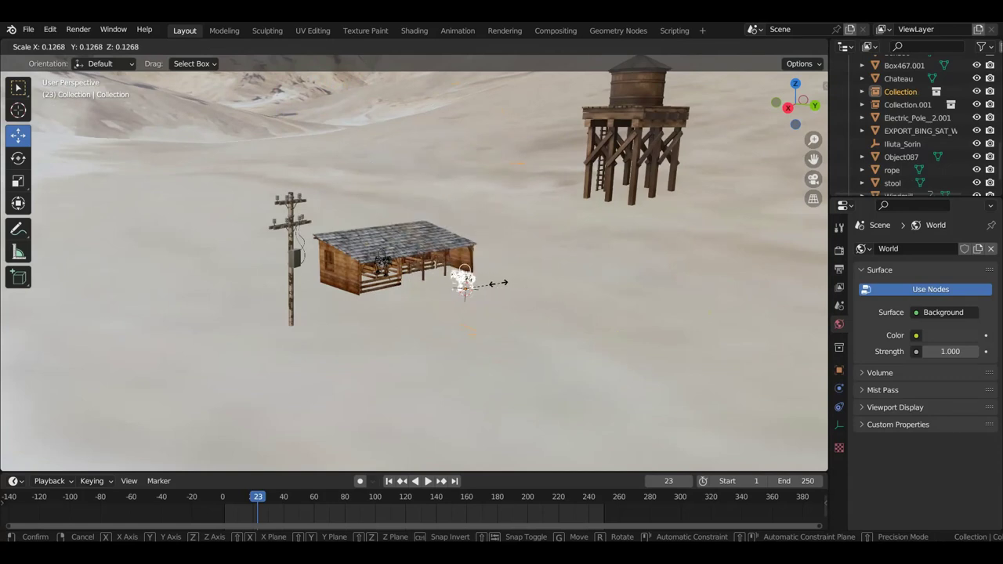
click(488, 285)
scroll(493, 296, up, 3)
scroll(517, 302, up, 3)
key(s)
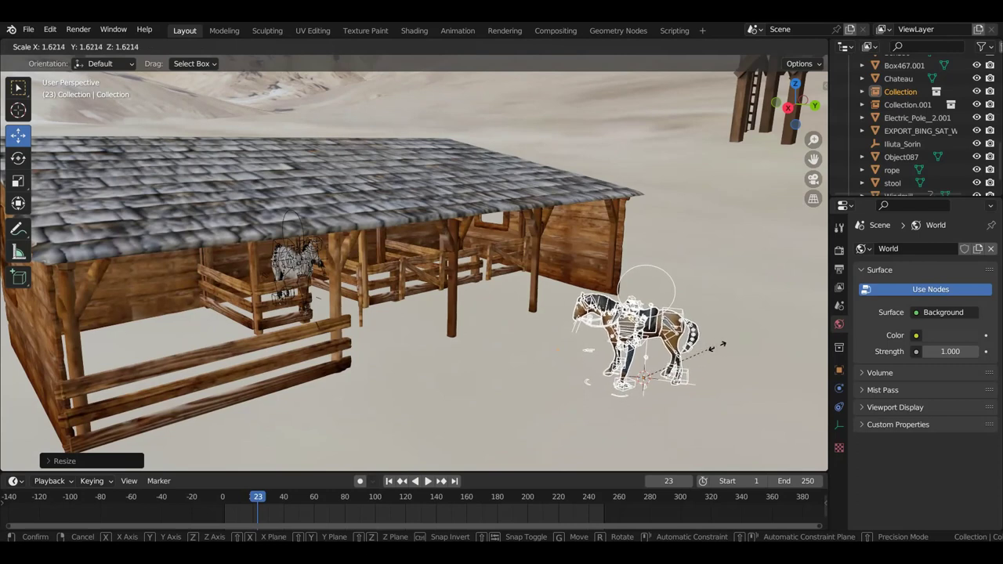
click(721, 349)
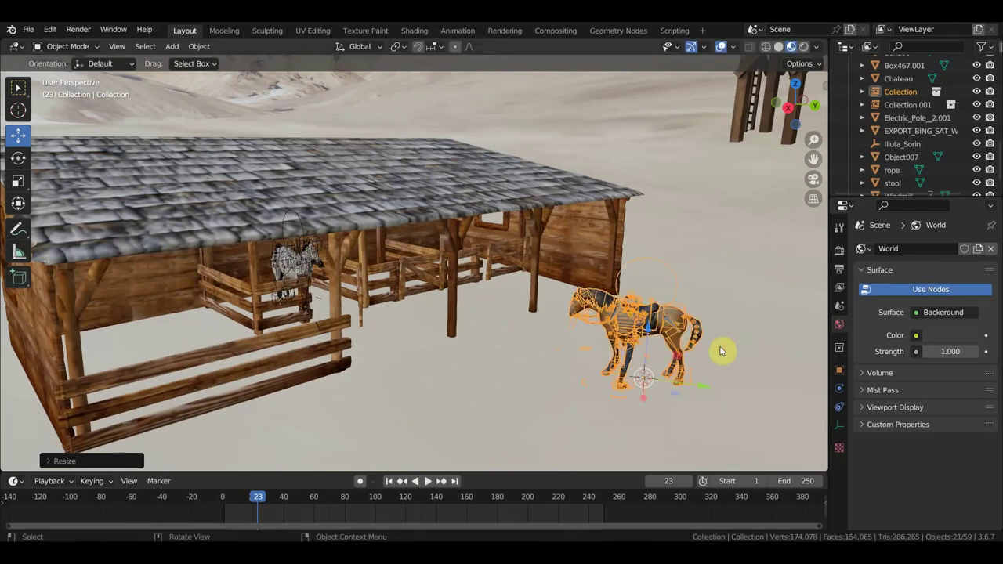
Move the horse collection along Y toward the side of the stable.
middle_drag(721, 350, 674, 349)
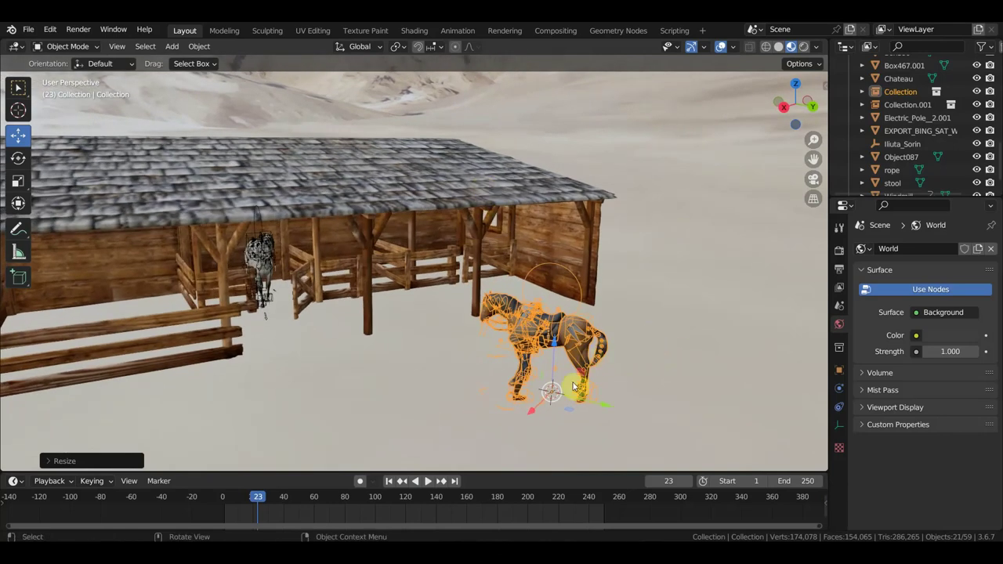
key(g)
key(y)
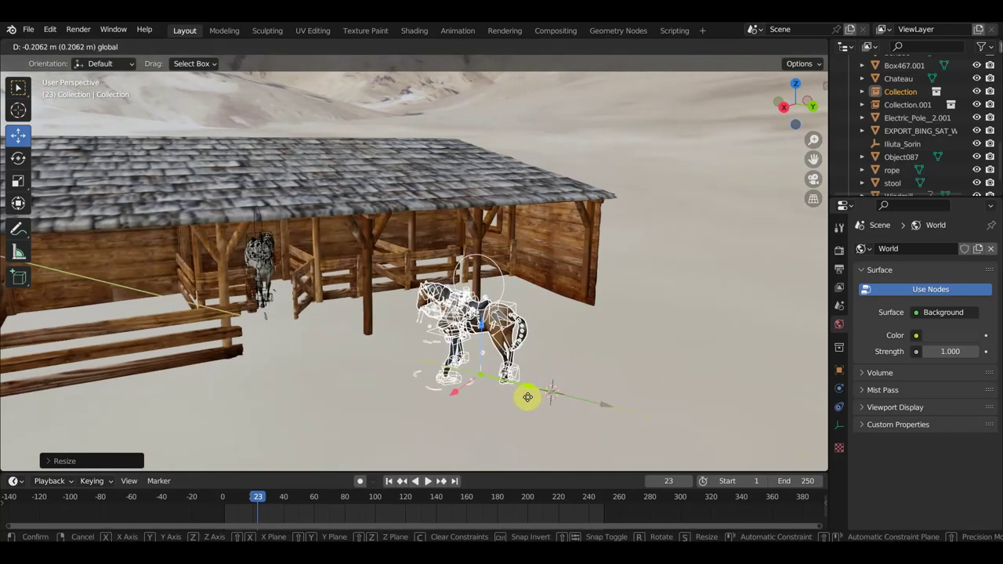
click(484, 389)
mouse_move(510, 377)
middle_down()
mouse_move(570, 372)
mouse_move(567, 362)
middle_up()
scroll(565, 363, up, 4)
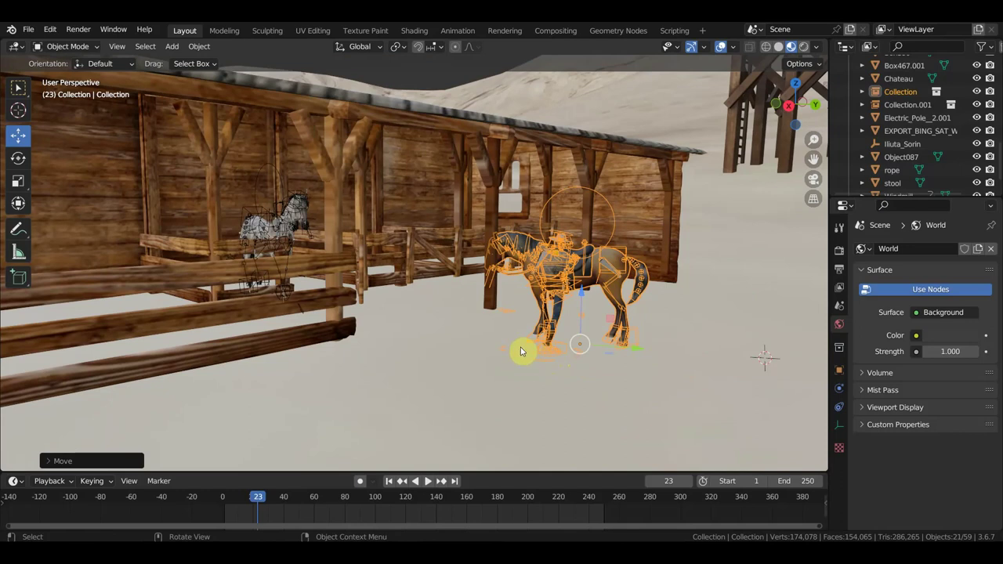
middle_drag(520, 338, 576, 339)
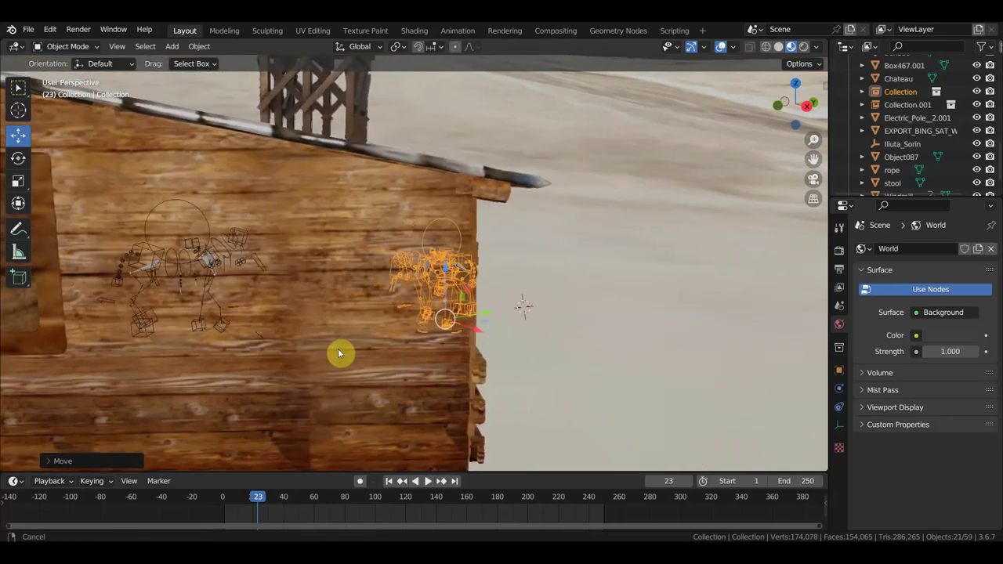
mouse_move(576, 339)
middle_down()
mouse_move(294, 336)
mouse_move(416, 329)
mouse_move(381, 340)
mouse_move(345, 318)
middle_up()
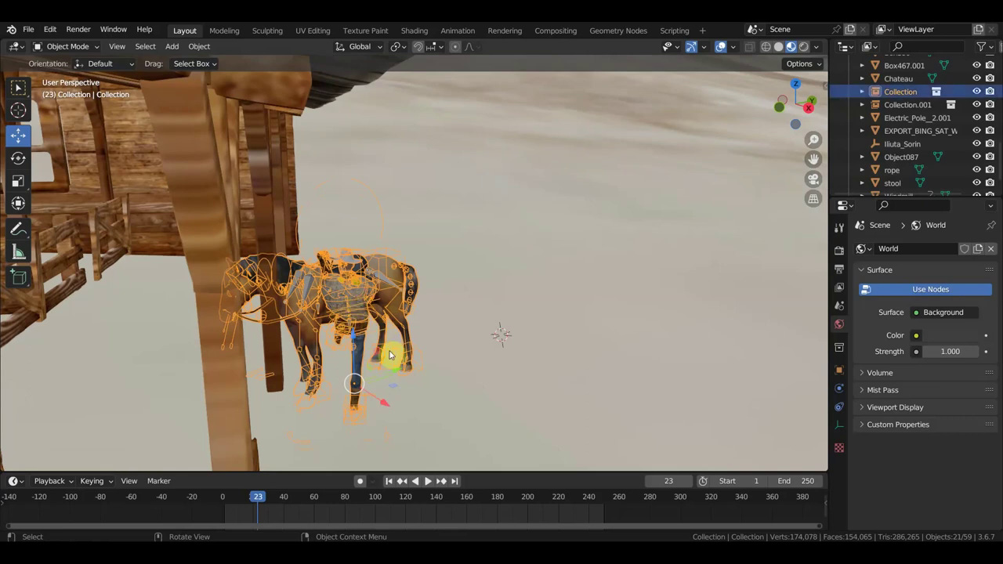
Slide the horse along X onto the open ground beside the stable.
mouse_move(395, 373)
mouse_down()
mouse_move(567, 345)
mouse_move(539, 348)
mouse_up()
mouse_move(539, 347)
middle_down()
mouse_move(510, 338)
mouse_move(366, 347)
middle_up()
middle_drag(267, 329, 287, 320)
drag(278, 331, 168, 341)
mouse_move(168, 340)
middle_down()
mouse_move(309, 326)
mouse_move(361, 238)
mouse_move(323, 244)
middle_up()
scroll(361, 232, down, 2)
scroll(350, 236, up, 2)
scroll(350, 237, down, 2)
scroll(351, 237, up, 2)
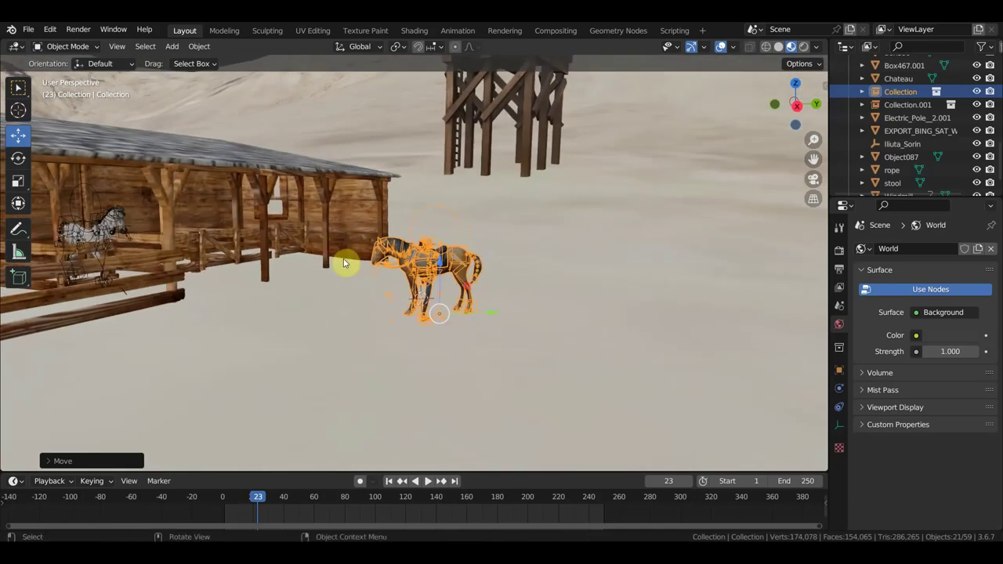
click(29, 29)
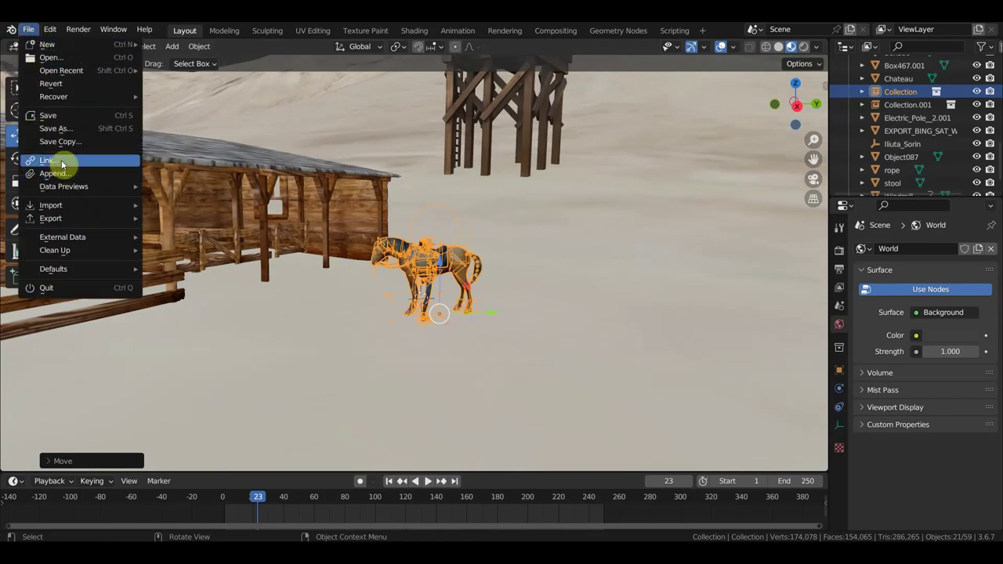
Link Collection from шериф содится на коня.blend in the шериф folder.
click(61, 160)
scroll(247, 435, down, 2)
click(217, 447)
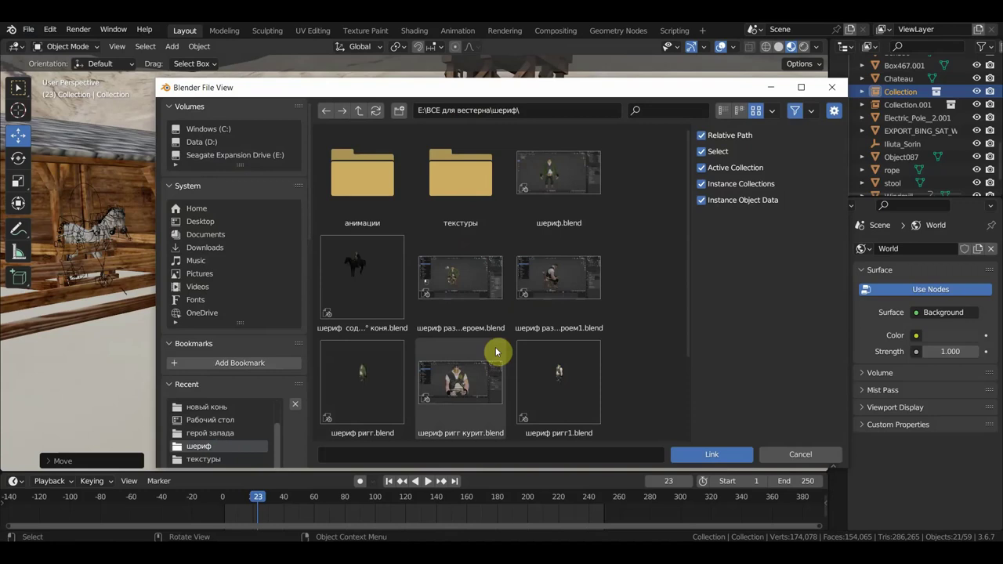
double_click(369, 292)
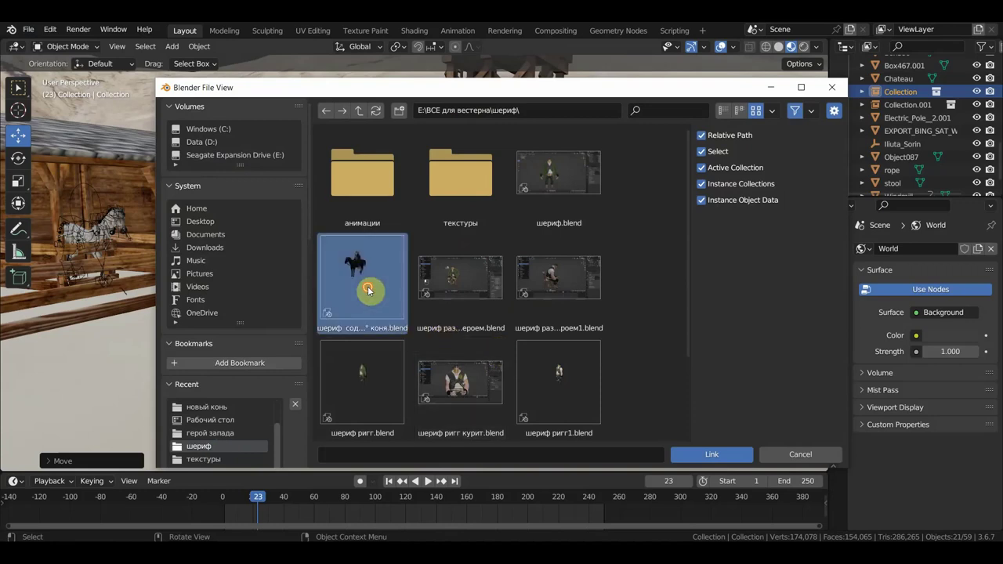
click(387, 310)
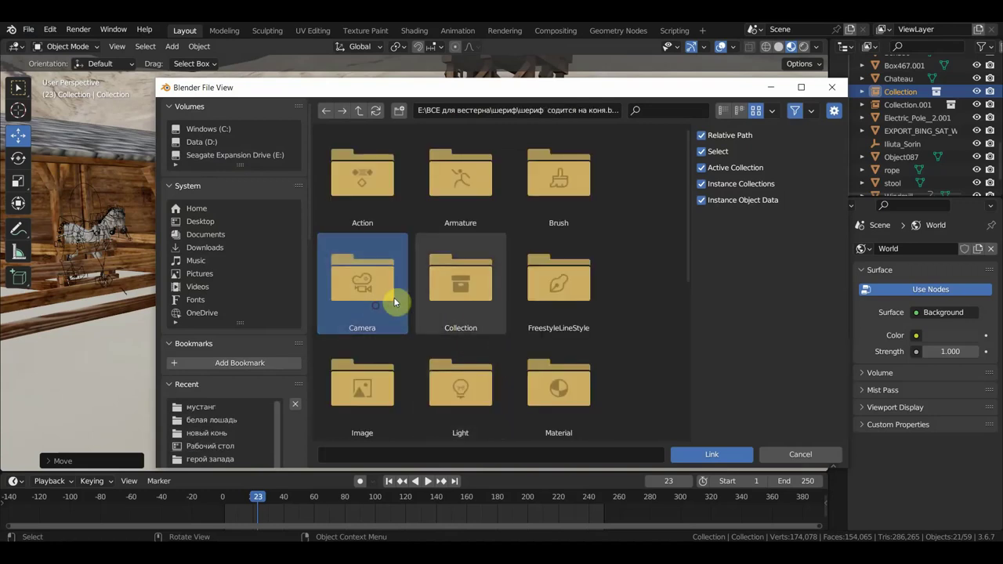
double_click(465, 302)
double_click(368, 196)
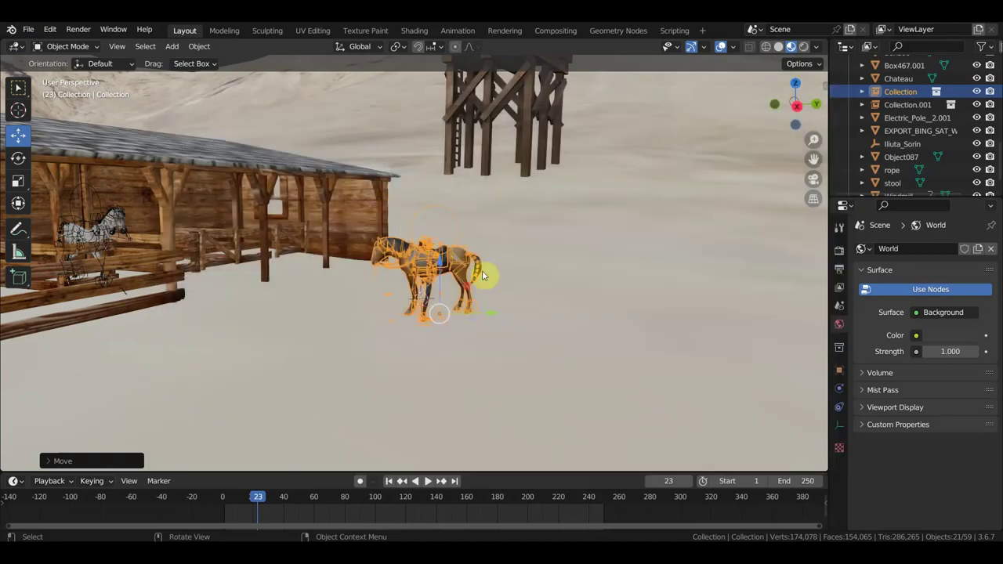
click(483, 274)
Scale the second rider and horse down to about 0.52 to match the first horse.
key(shift+r)
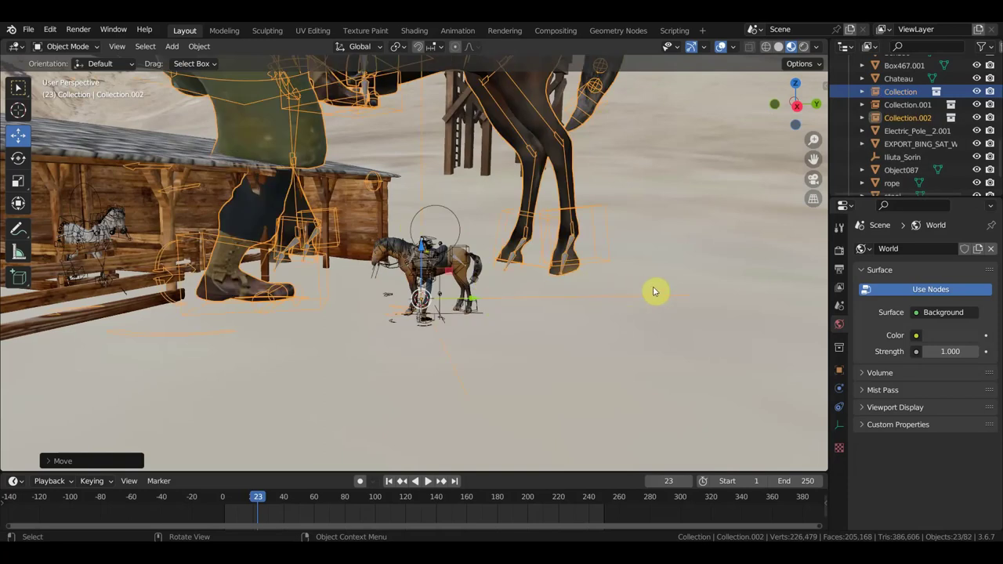
key(s)
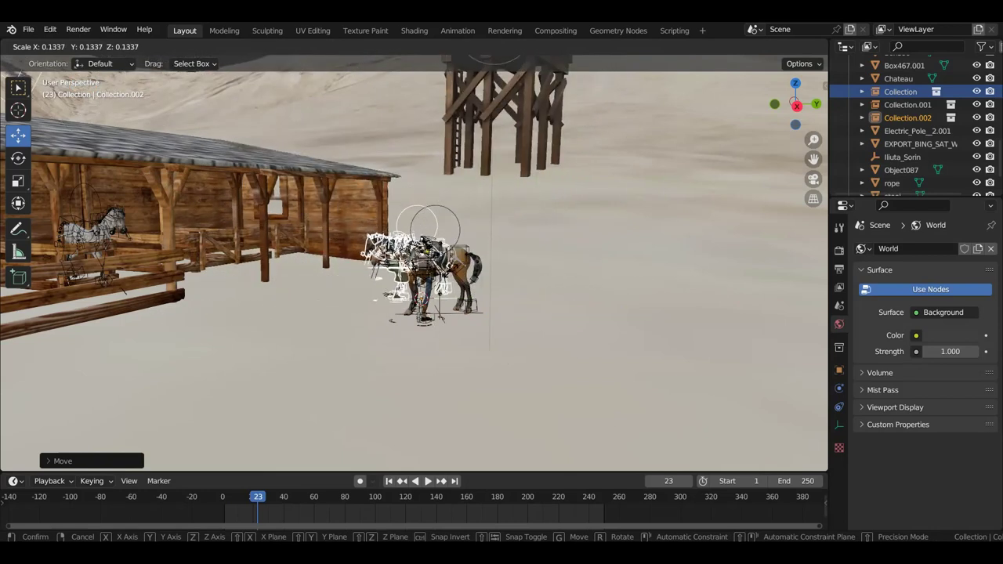
click(564, 297)
middle_drag(580, 302, 415, 295)
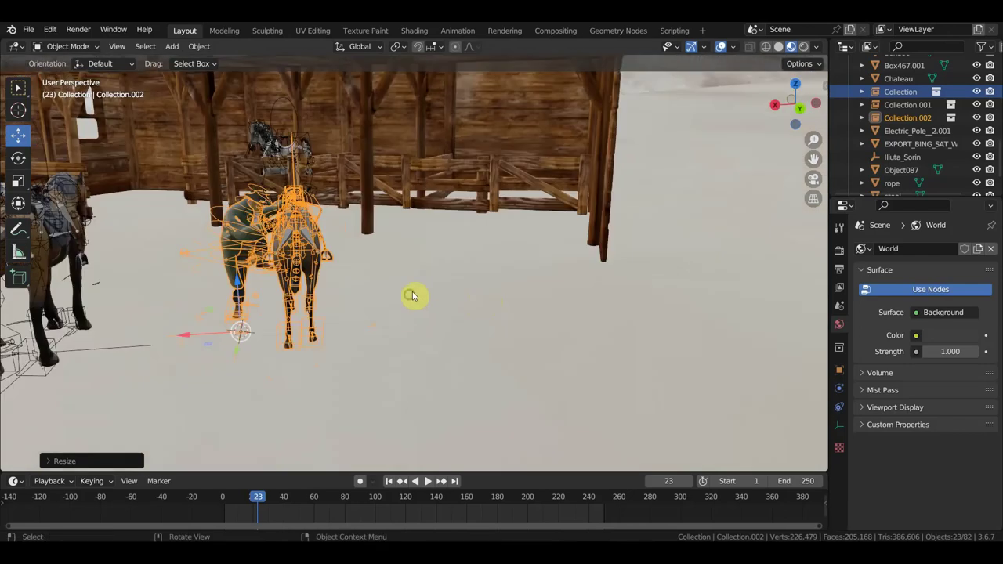
key(s)
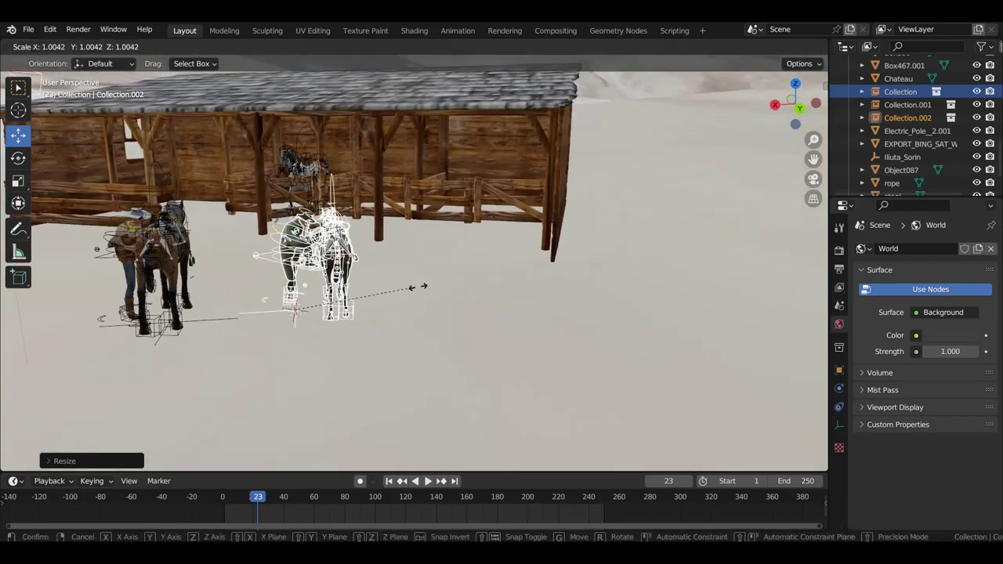
click(432, 292)
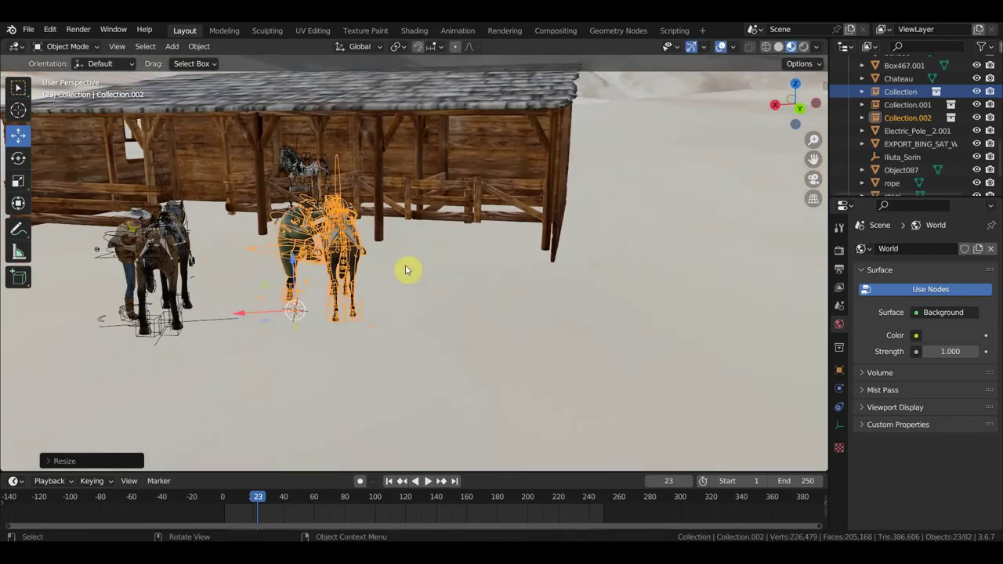
Move the second rider and horse along X and Y beside the first horse.
drag(242, 314, 760, 338)
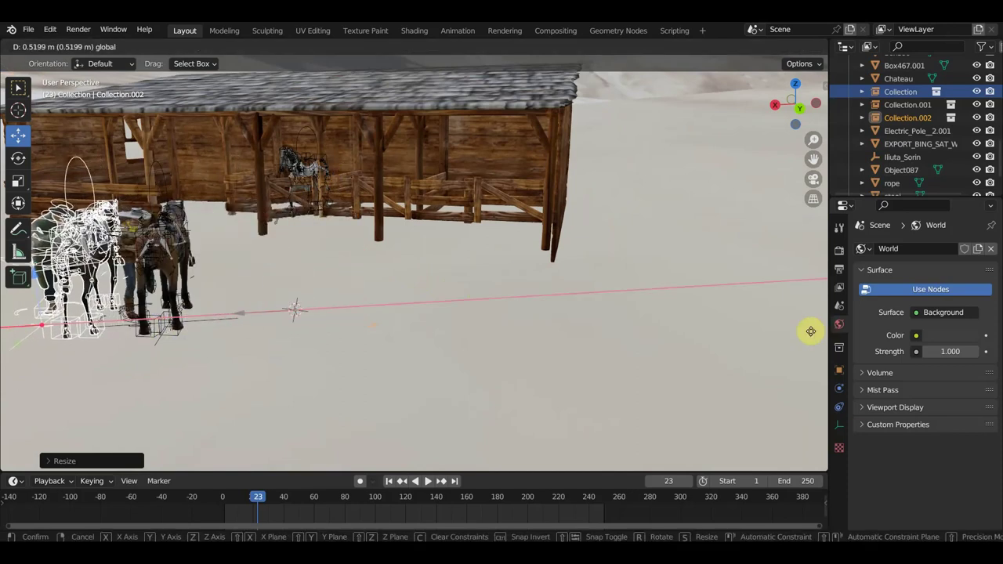
scroll(94, 328, down, 3)
middle_drag(302, 302, 411, 302)
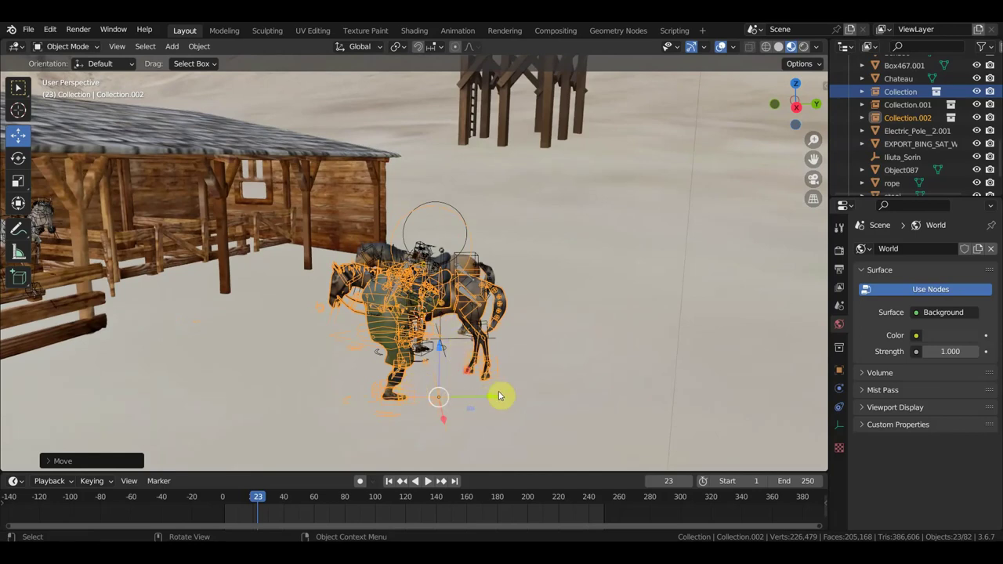
drag(493, 397, 555, 416)
mouse_move(580, 361)
middle_down()
mouse_move(503, 392)
mouse_move(452, 385)
middle_up()
key(KP_7)
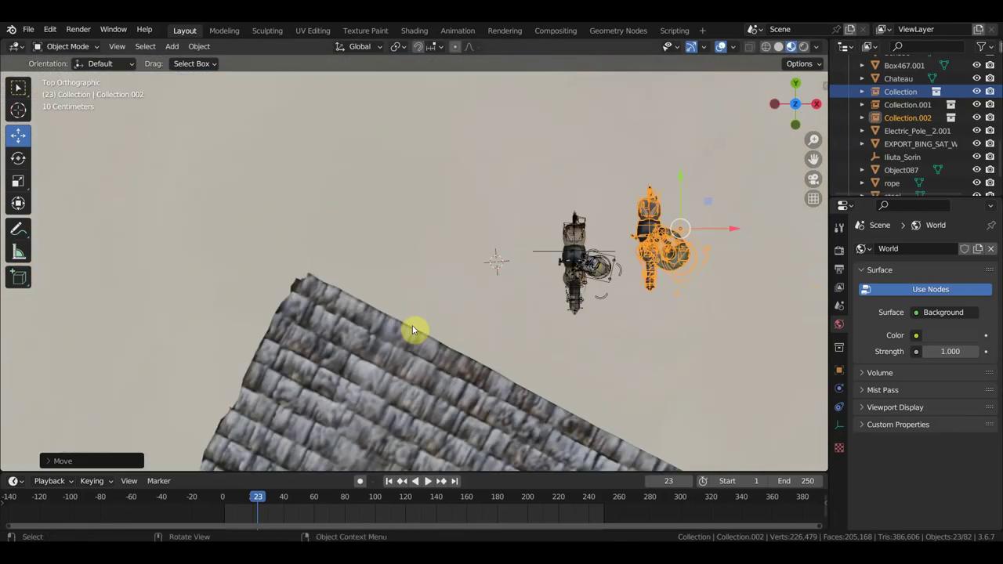
Select the left rider-and-horse collection and reposition it.
click(566, 253)
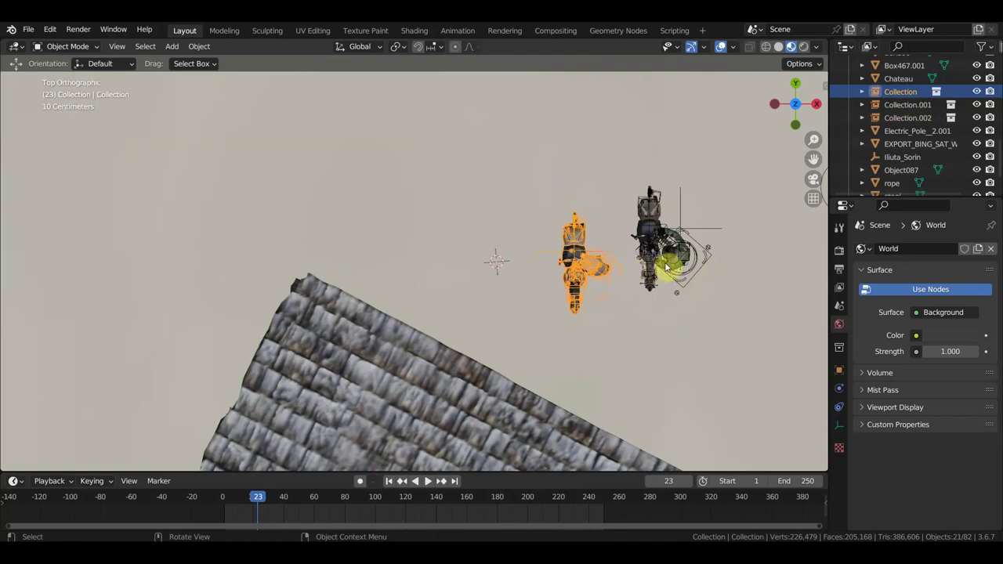
key(g)
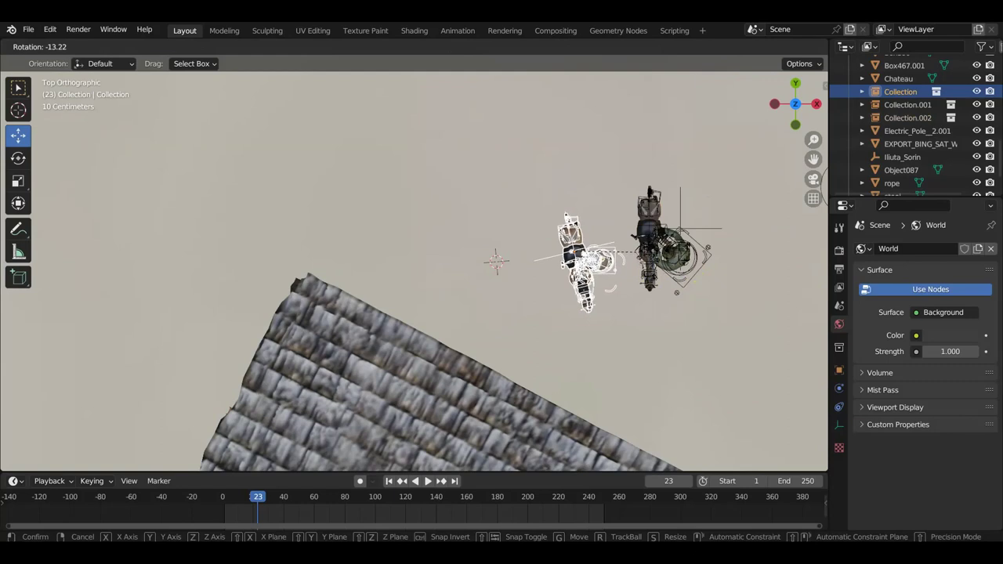
click(687, 254)
Rotate the right collection slightly and shift it right, alongside the first, facing the same way.
click(679, 232)
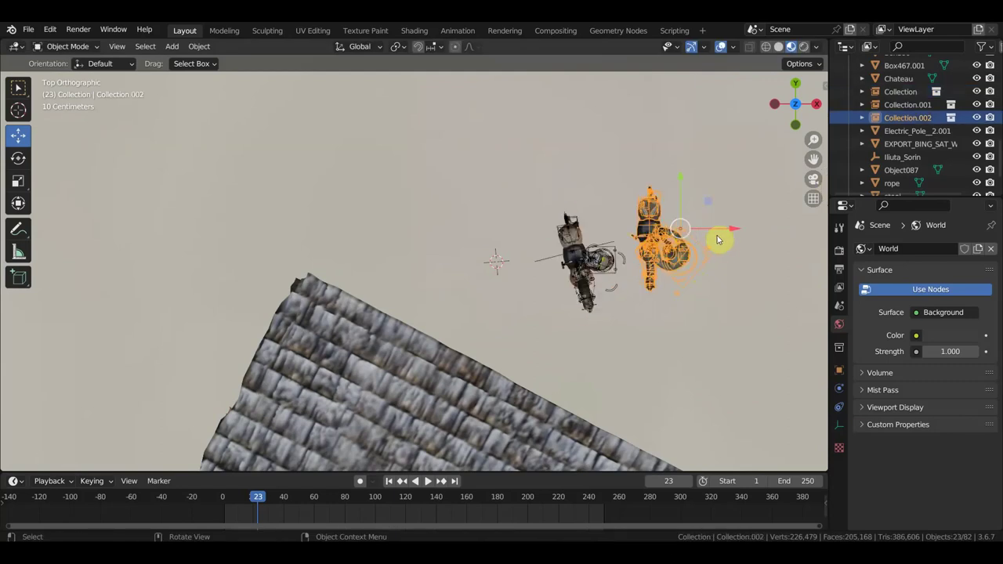
key(r)
click(703, 254)
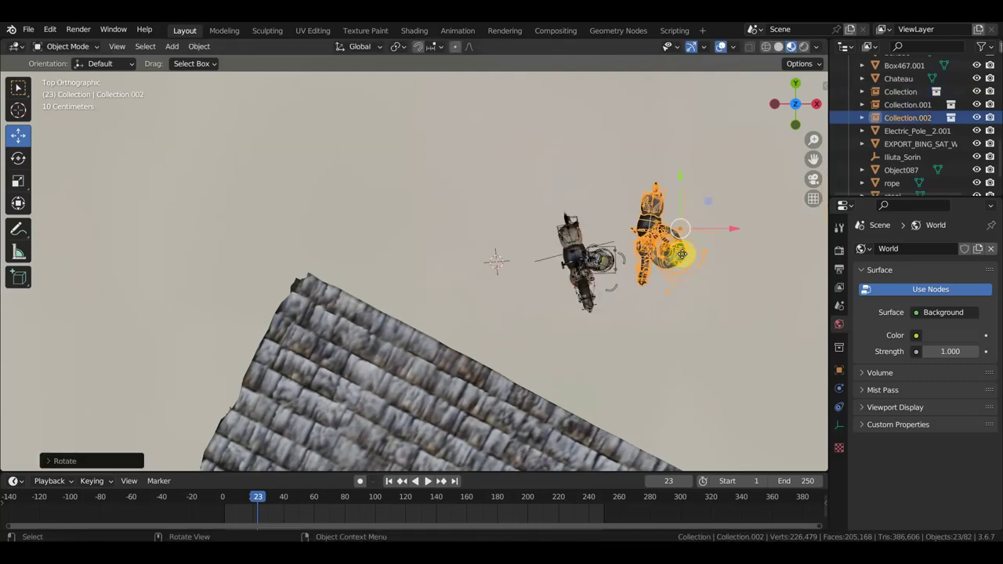
key(g)
click(737, 279)
mouse_move(705, 286)
middle_down()
mouse_move(601, 174)
mouse_move(636, 269)
mouse_move(627, 244)
mouse_move(609, 232)
mouse_move(588, 242)
mouse_move(587, 224)
mouse_move(587, 235)
mouse_move(600, 228)
mouse_move(589, 238)
middle_up()
scroll(596, 243, up, 2)
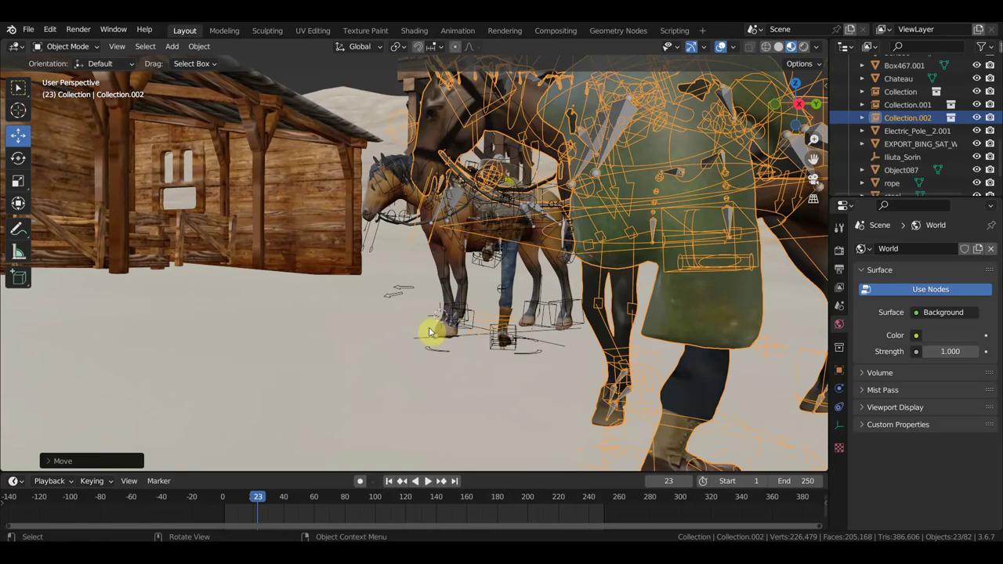
Nudge the first rider-and-horse collection vertically along Z.
click(450, 305)
key(g)
key(z)
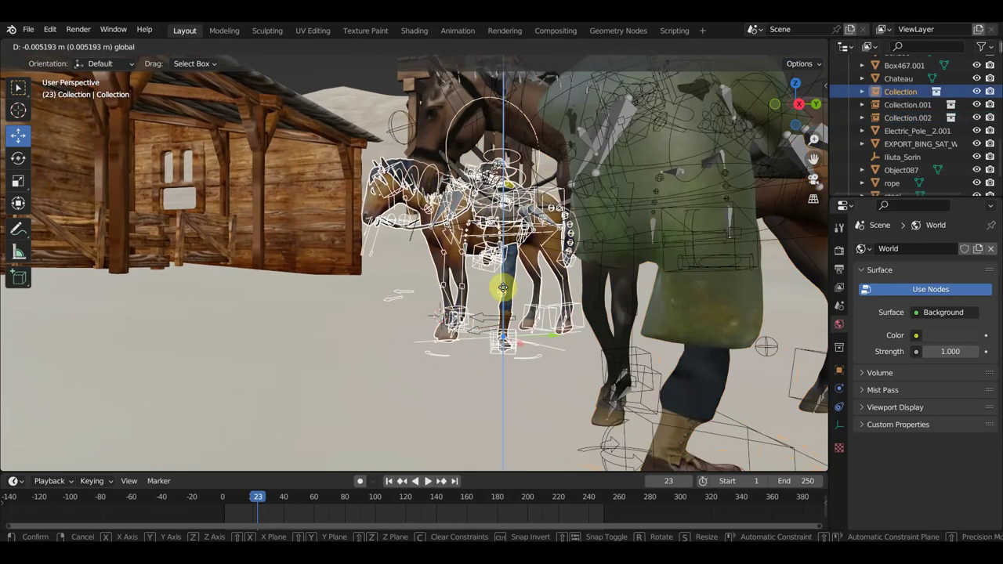
click(503, 287)
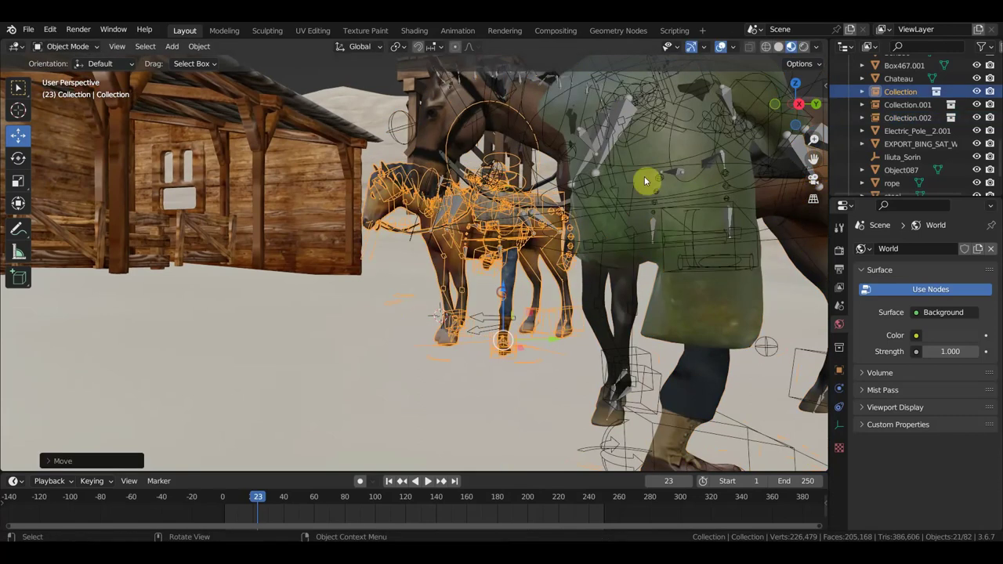
Hide the viewport overlays and readjust the rider's height along Z.
click(721, 47)
key(g)
key(z)
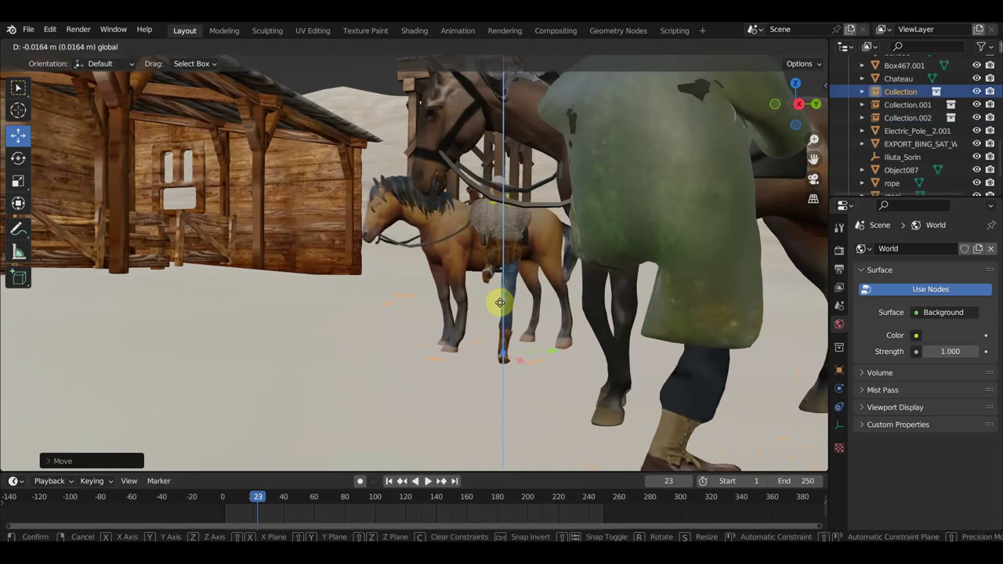
click(500, 302)
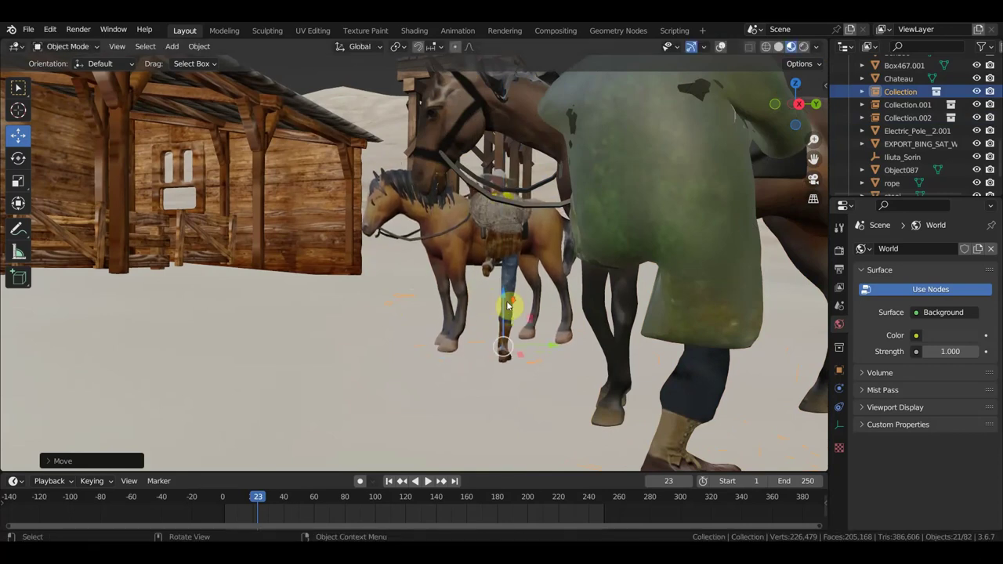
middle_drag(510, 307, 569, 328)
Lower the dark horse's Collection.002 about 0.05 m along Z onto the ground.
click(598, 280)
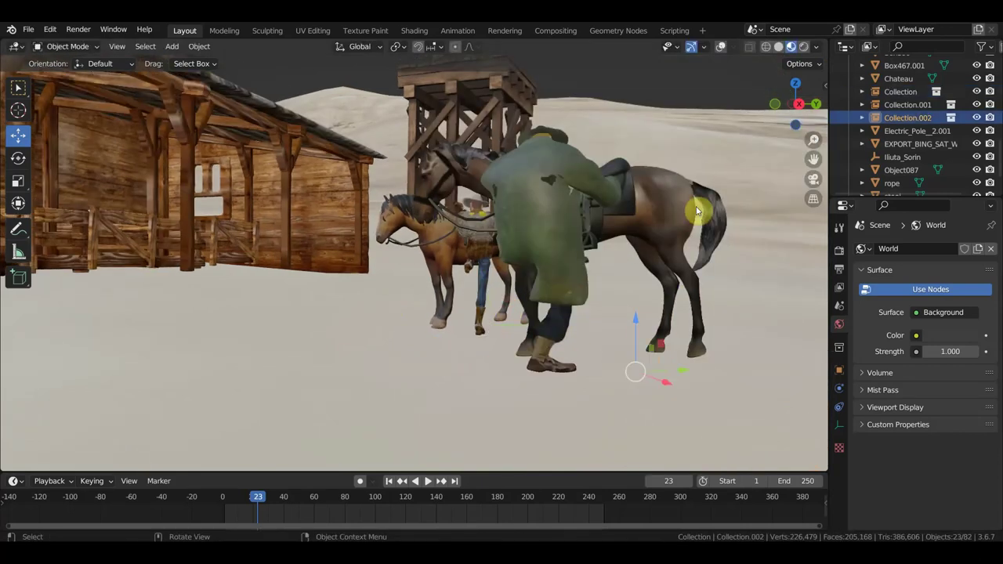
key(g)
key(z)
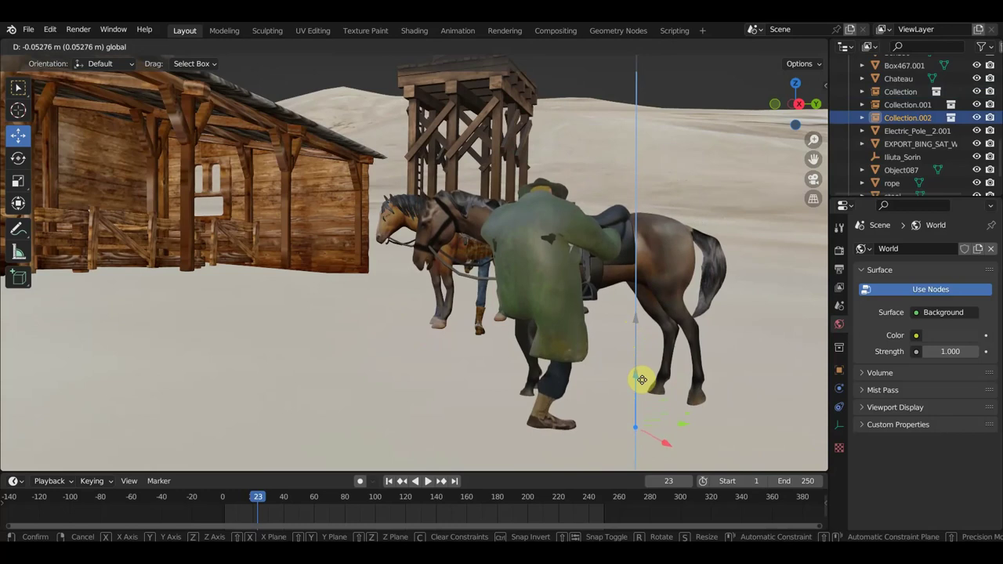
click(647, 374)
scroll(647, 374, down, 3)
middle_drag(653, 369, 694, 374)
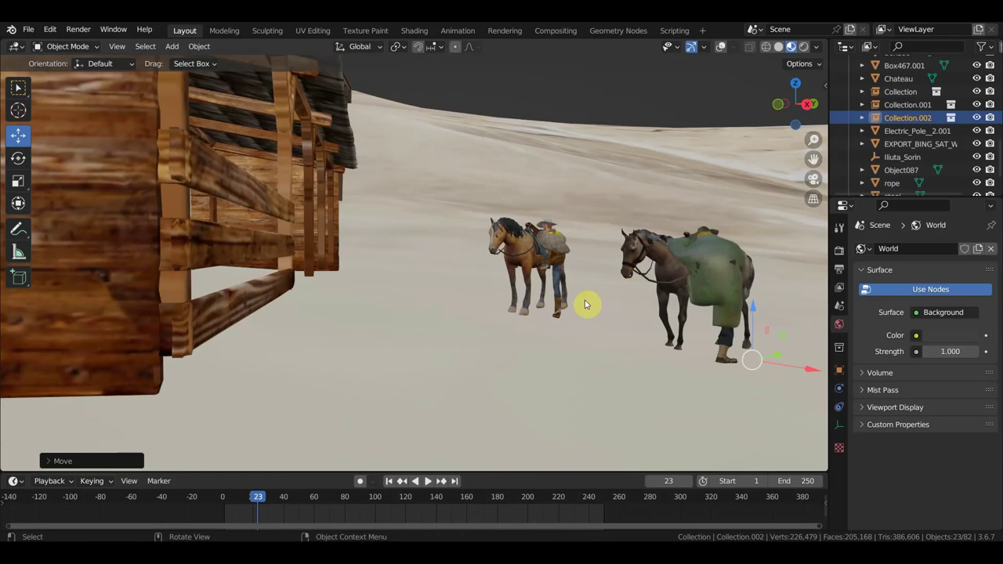
scroll(586, 304, down, 3)
scroll(586, 304, down, 2)
mouse_move(586, 305)
middle_down()
mouse_move(543, 320)
mouse_move(587, 321)
mouse_move(569, 327)
middle_up()
scroll(586, 321, up, 4)
scroll(587, 320, down, 1)
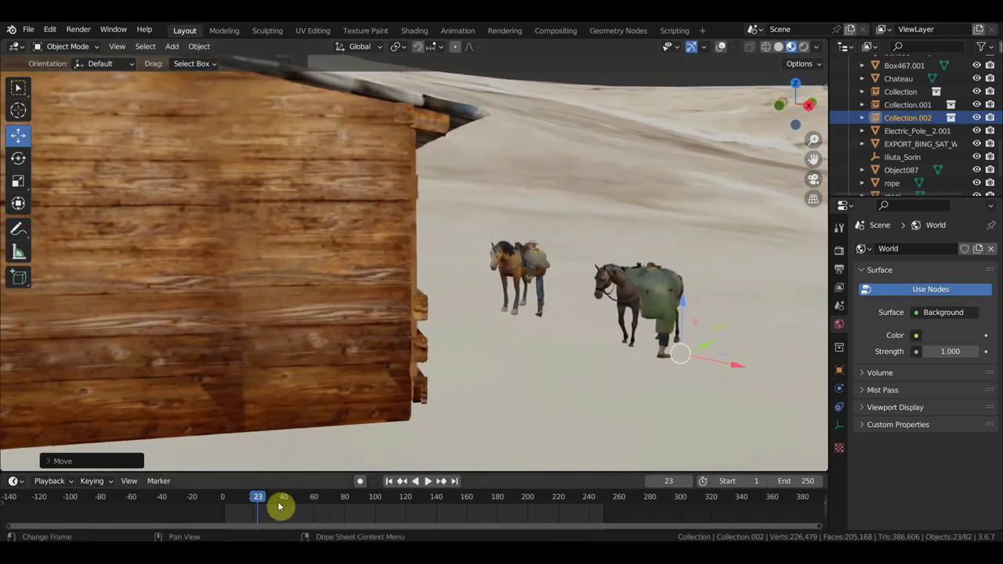
Scrub the timeline between frames 23 and 224 to check both riders riding side by side.
mouse_move(258, 498)
mouse_down()
mouse_move(376, 512)
mouse_move(212, 499)
mouse_move(251, 498)
mouse_up()
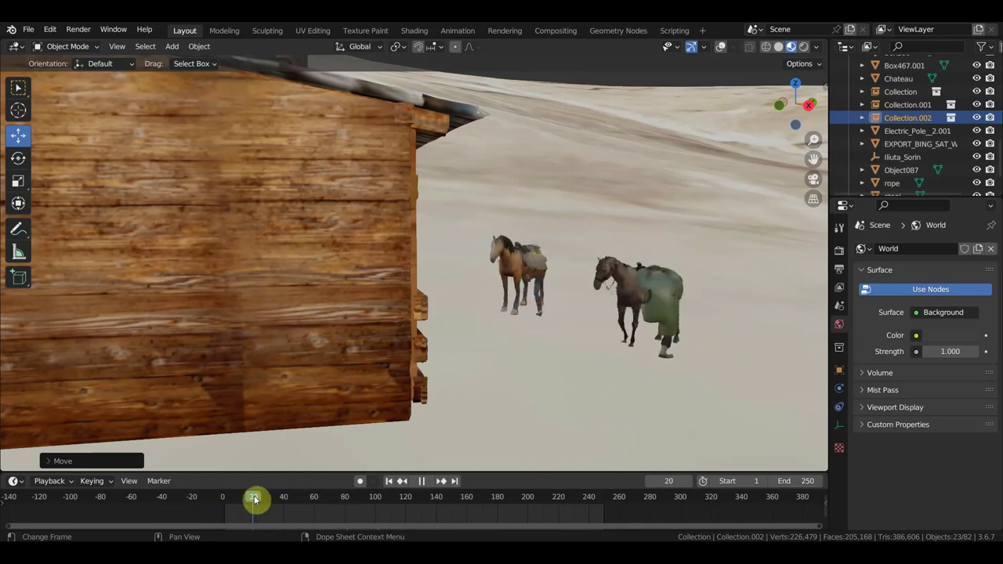
drag(285, 507, 565, 519)
drag(564, 515, 424, 500)
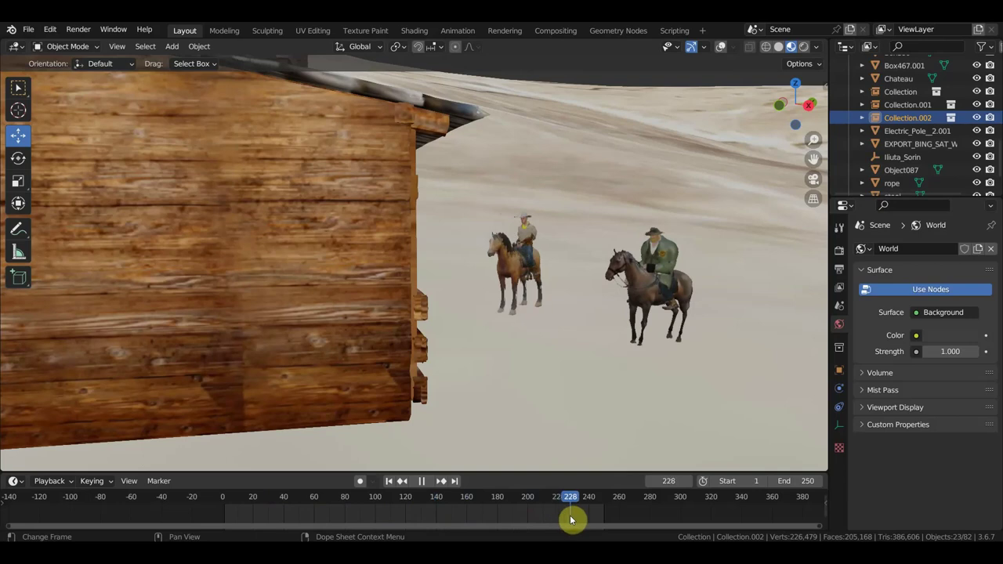
drag(548, 519, 509, 515)
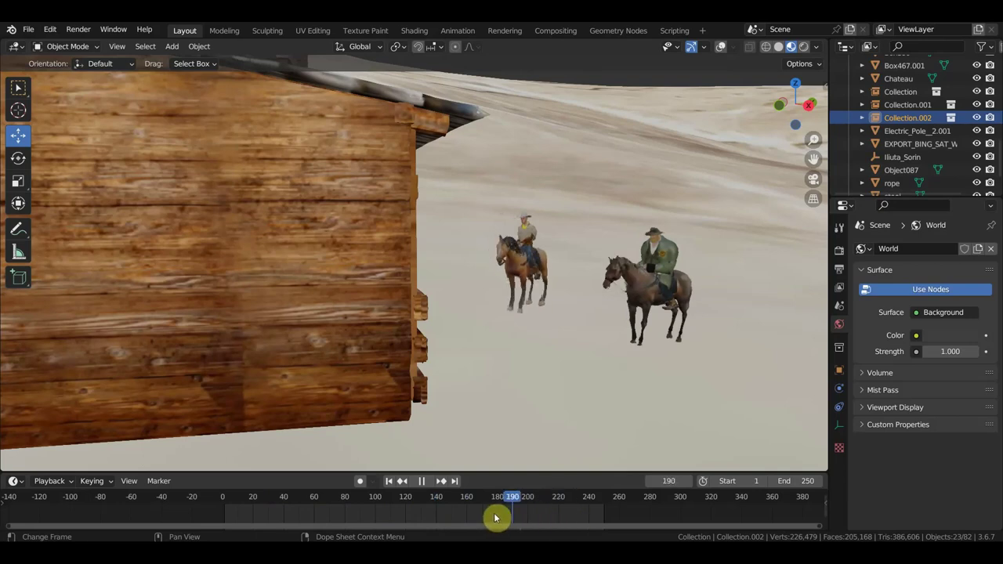
mouse_move(444, 506)
mouse_down()
mouse_move(392, 505)
mouse_move(560, 527)
mouse_move(240, 517)
mouse_move(425, 522)
mouse_up()
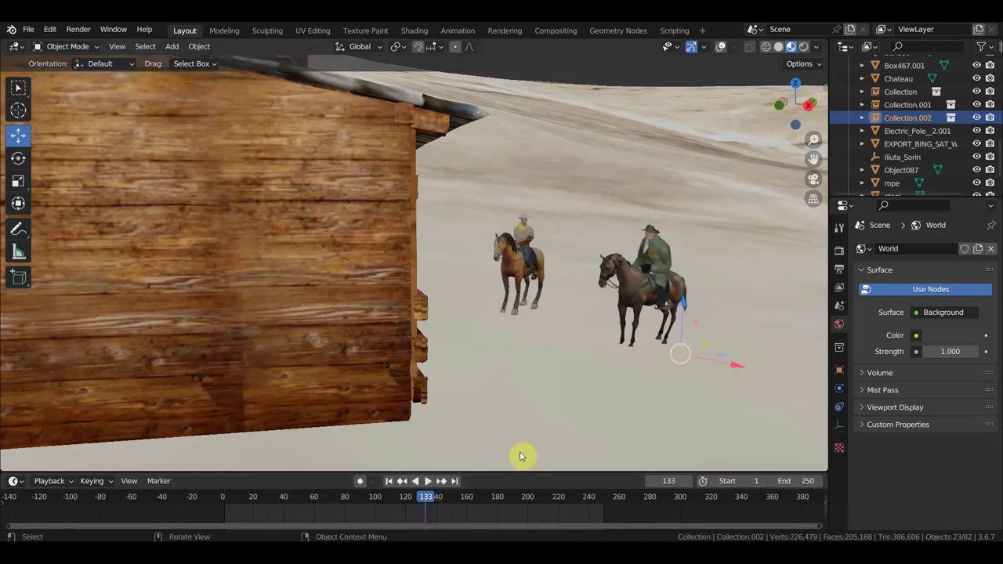
mouse_move(606, 379)
middle_down()
mouse_move(526, 353)
mouse_move(551, 350)
mouse_move(387, 359)
mouse_move(444, 318)
mouse_move(571, 336)
mouse_move(428, 334)
mouse_move(546, 317)
mouse_move(656, 392)
middle_up()
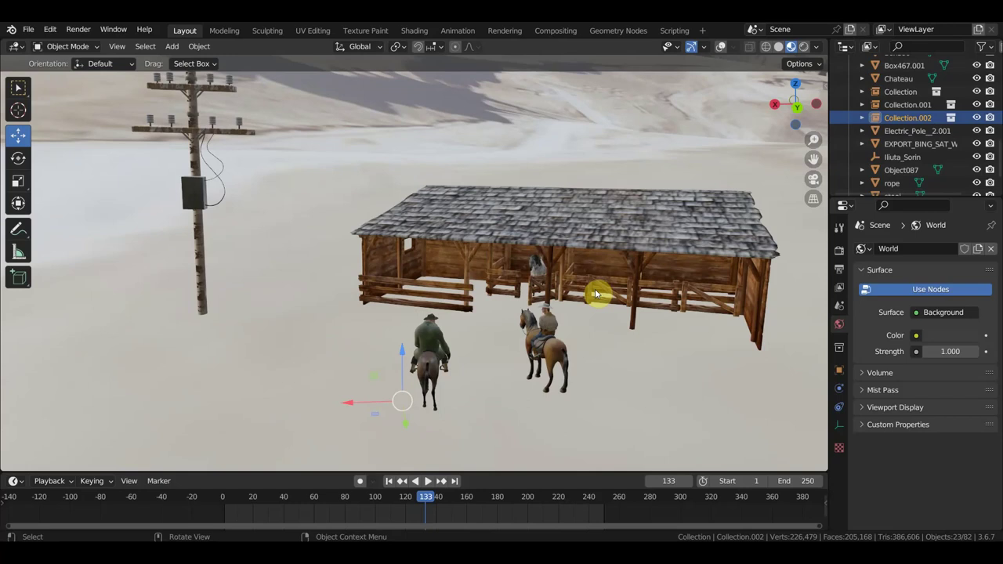
scroll(596, 294, up, 1)
scroll(601, 464, up, 2)
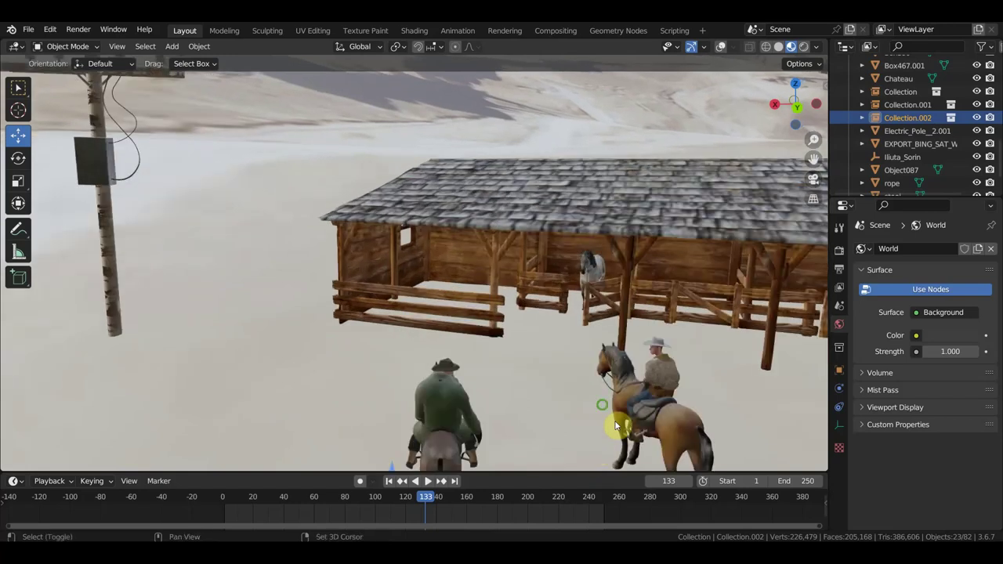
scroll(616, 418, up, 2)
mouse_move(500, 311)
middle_down()
mouse_move(641, 307)
mouse_move(625, 287)
mouse_move(650, 287)
middle_up()
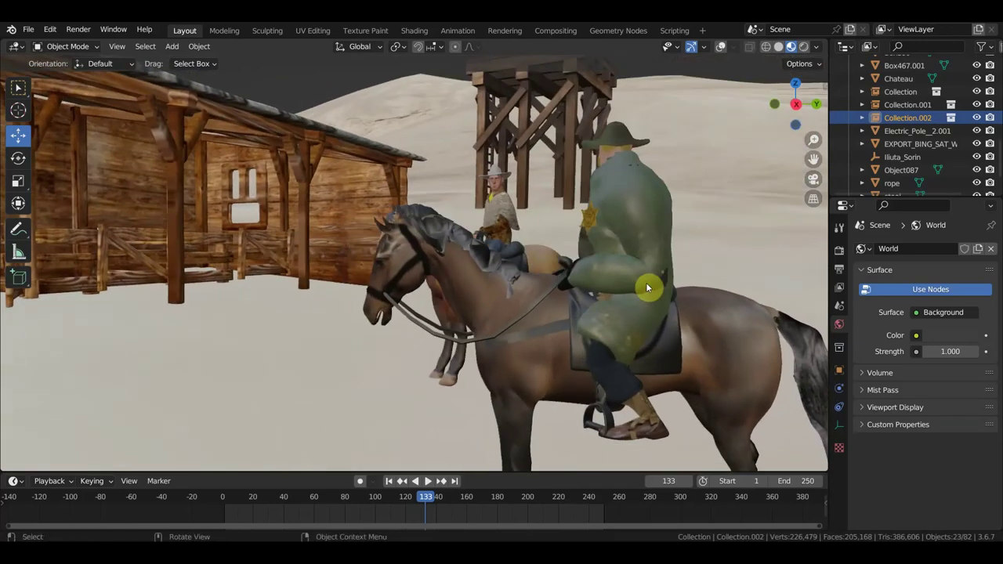
scroll(637, 295, down, 1)
scroll(639, 296, down, 1)
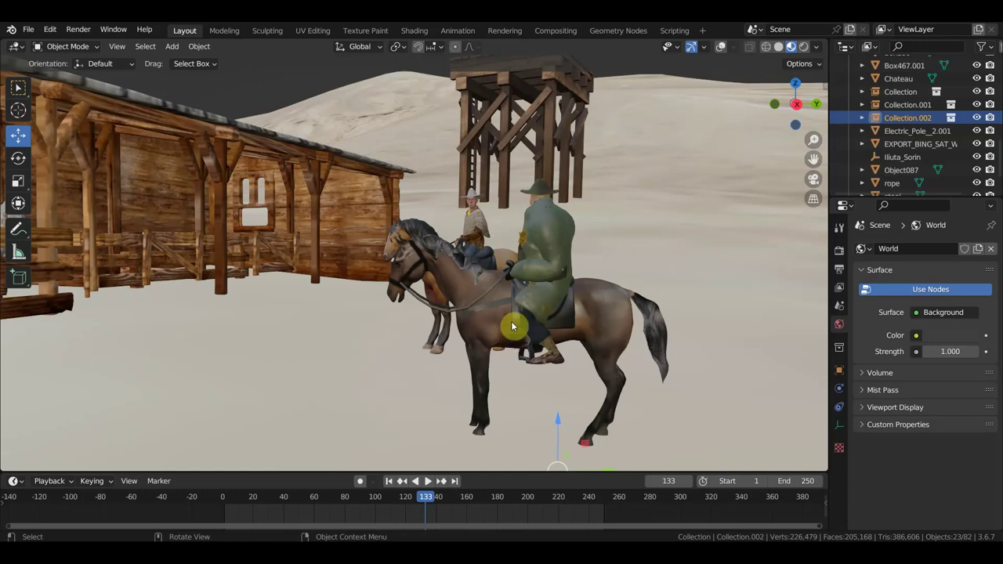
mouse_move(562, 320)
middle_down()
mouse_move(648, 316)
mouse_move(601, 318)
middle_up()
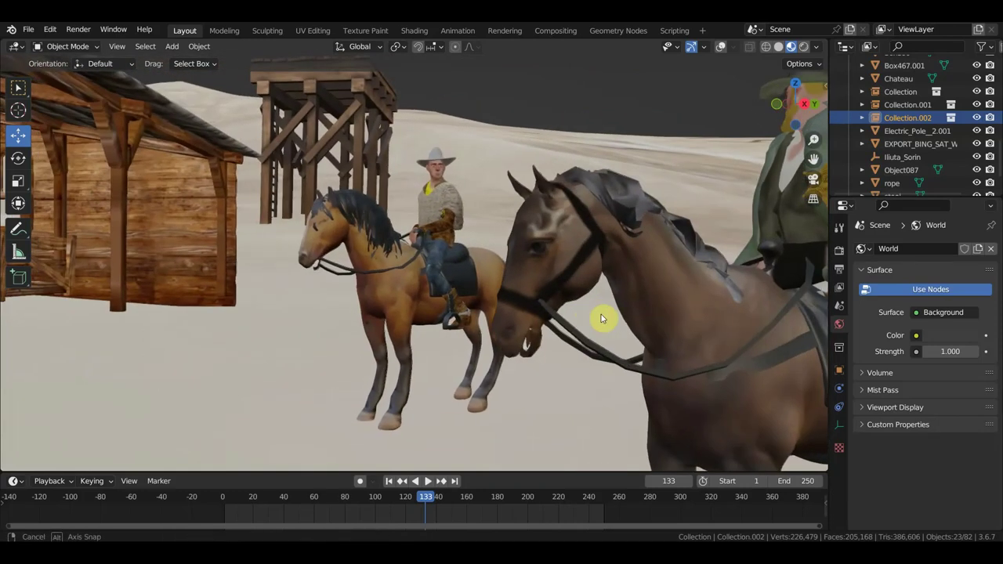
scroll(601, 314, up, 2)
scroll(720, 230, down, 1)
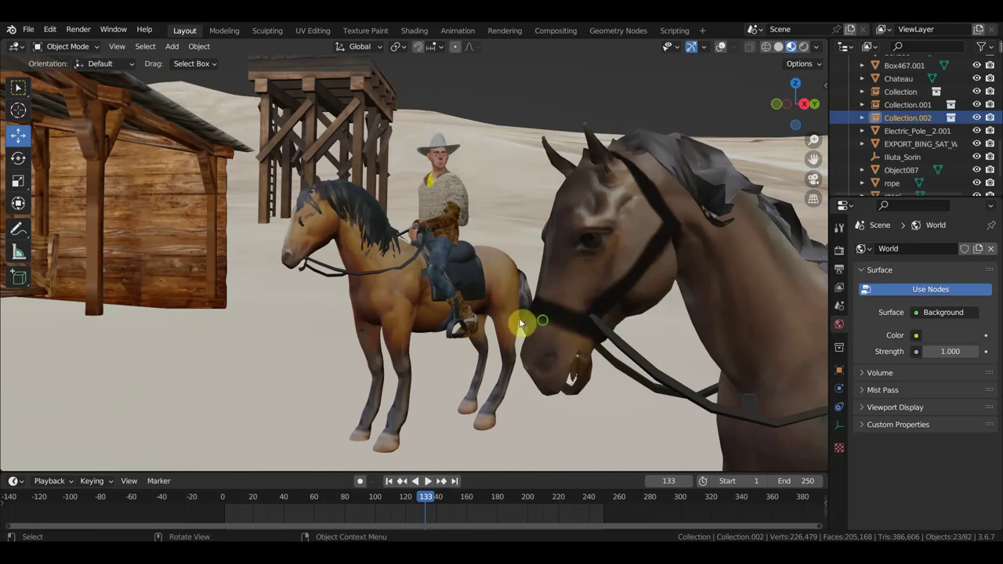
middle_drag(522, 325, 566, 332)
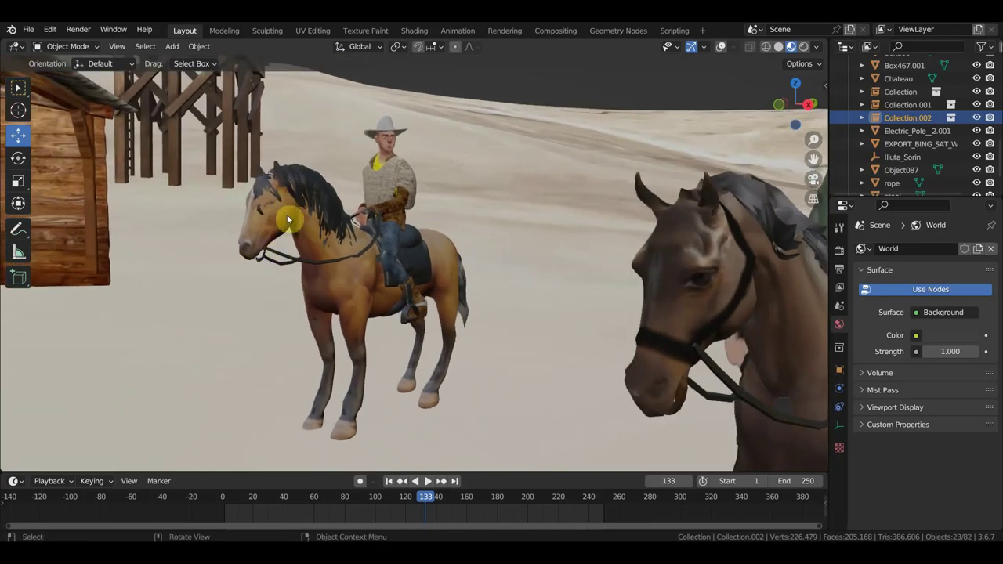
middle_drag(330, 238, 539, 250)
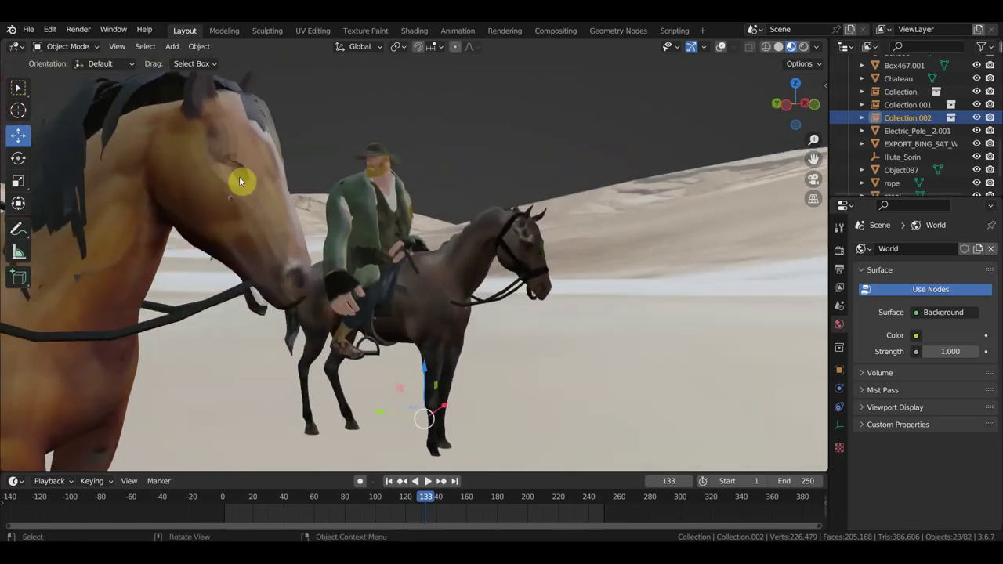
mouse_move(290, 186)
middle_down()
mouse_move(200, 195)
mouse_move(189, 212)
middle_up()
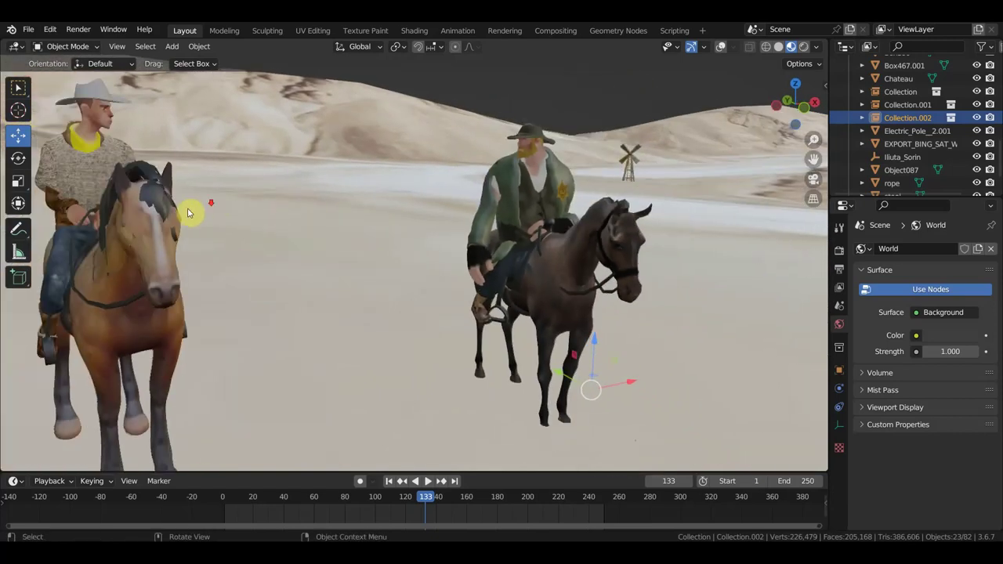
mouse_move(196, 222)
middle_down()
mouse_move(179, 249)
mouse_move(240, 251)
mouse_move(265, 224)
mouse_move(301, 212)
mouse_move(271, 185)
middle_up()
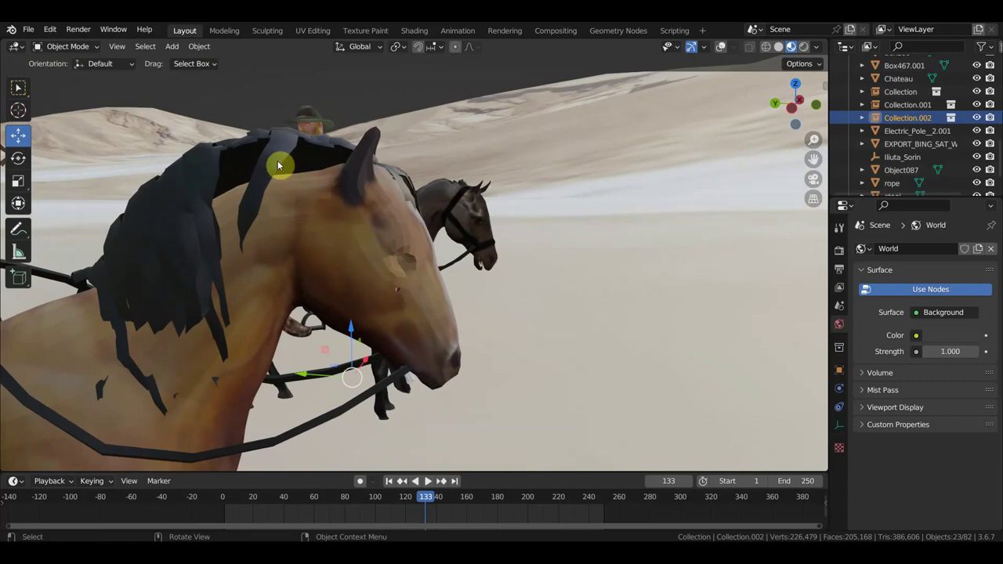
mouse_move(284, 141)
middle_down()
mouse_move(253, 188)
mouse_move(146, 197)
mouse_move(77, 187)
mouse_move(313, 185)
mouse_move(220, 172)
mouse_move(232, 167)
mouse_move(529, 170)
middle_up()
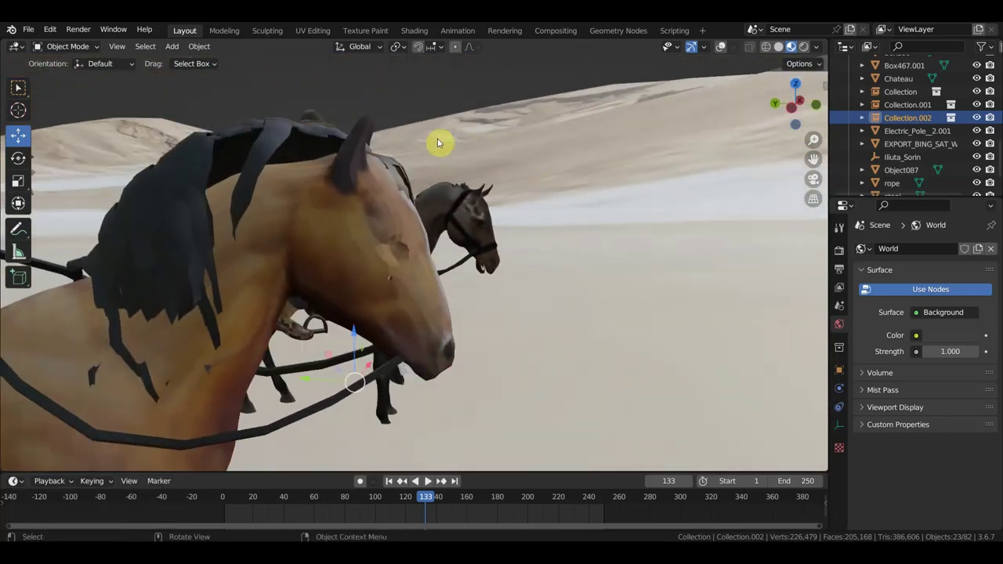
click(188, 239)
scroll(216, 240, down, 2)
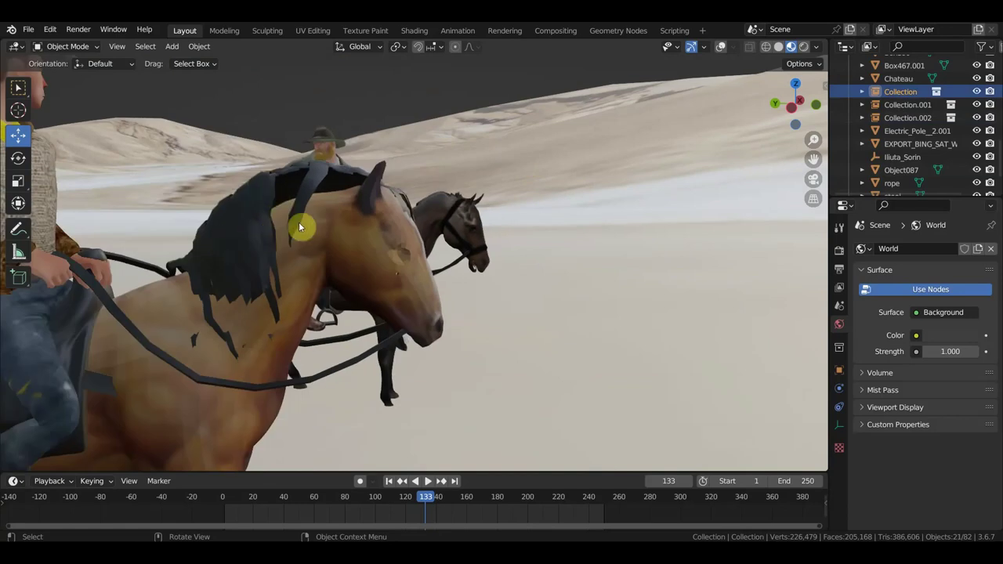
mouse_move(325, 262)
middle_down()
mouse_move(324, 273)
mouse_move(320, 248)
mouse_move(347, 240)
middle_up()
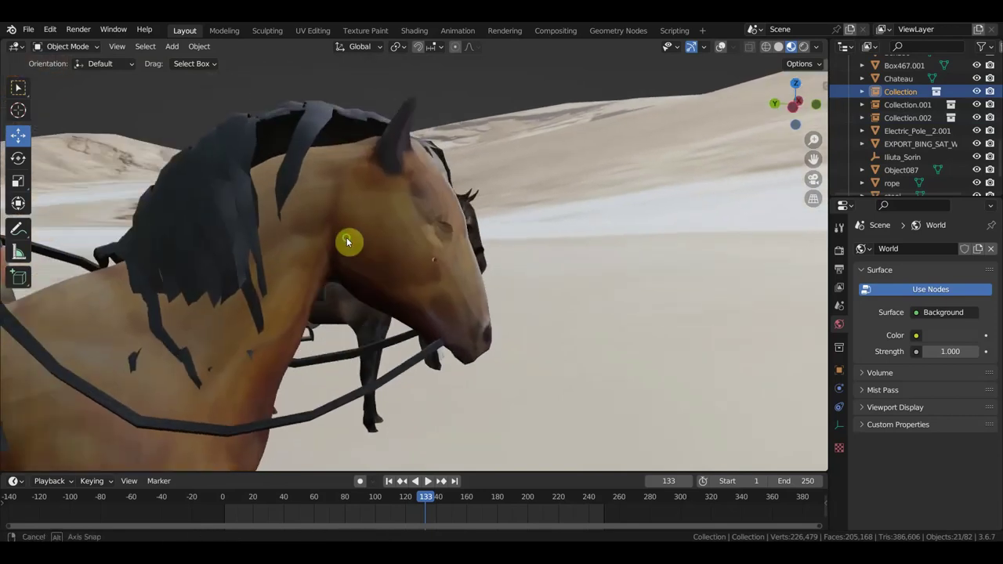
scroll(338, 188, down, 5)
mouse_move(341, 195)
middle_down()
mouse_move(296, 215)
mouse_move(379, 214)
mouse_move(353, 202)
mouse_move(394, 264)
mouse_move(360, 251)
mouse_move(353, 263)
middle_up()
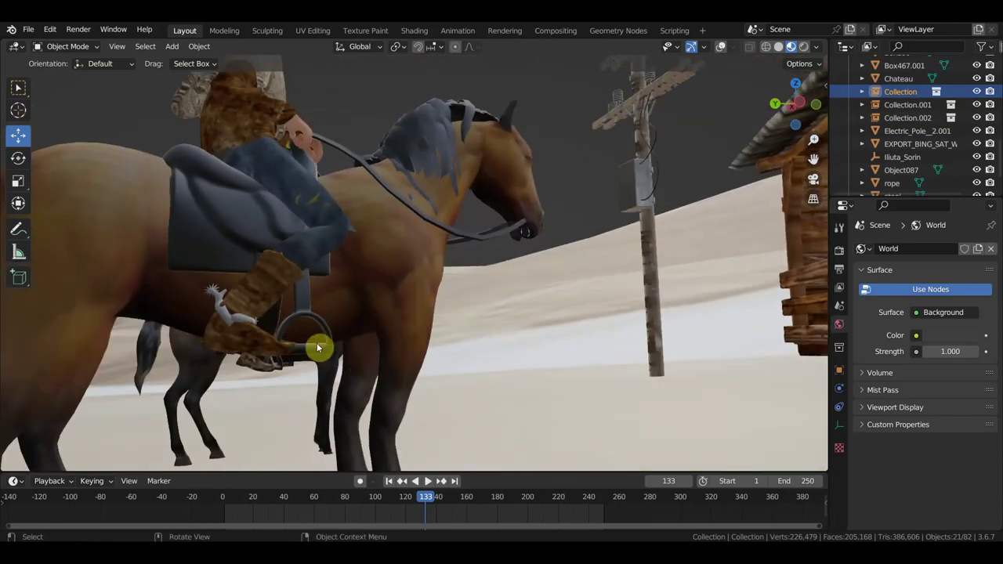
middle_drag(320, 344, 258, 358)
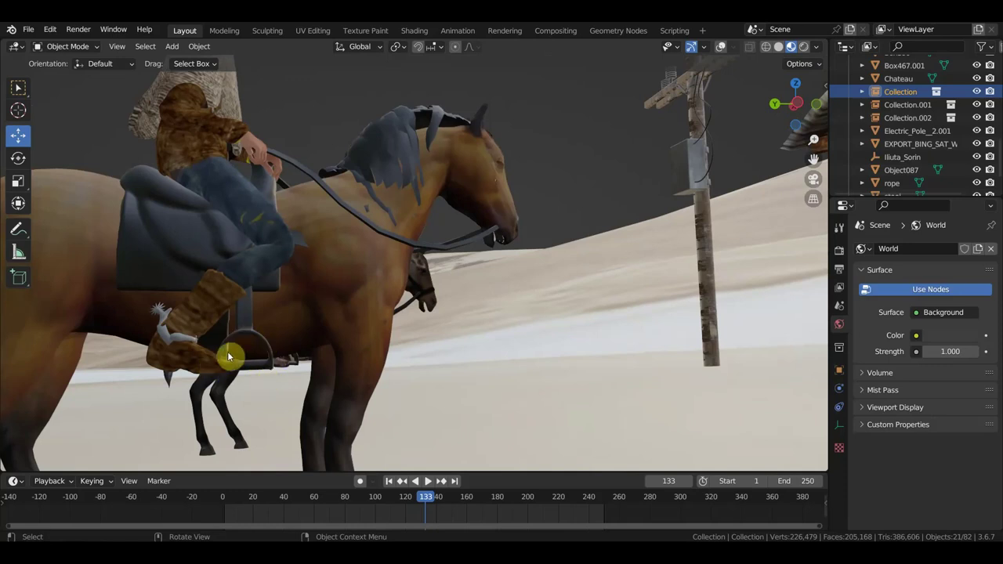
mouse_move(228, 353)
middle_down()
mouse_move(267, 372)
mouse_move(338, 379)
mouse_move(580, 365)
middle_up()
mouse_move(480, 368)
middle_down()
mouse_move(560, 363)
mouse_move(555, 381)
mouse_move(589, 377)
mouse_move(571, 397)
mouse_move(600, 410)
mouse_move(611, 411)
mouse_move(611, 377)
mouse_move(649, 376)
mouse_move(649, 398)
mouse_move(656, 394)
mouse_move(612, 353)
middle_up()
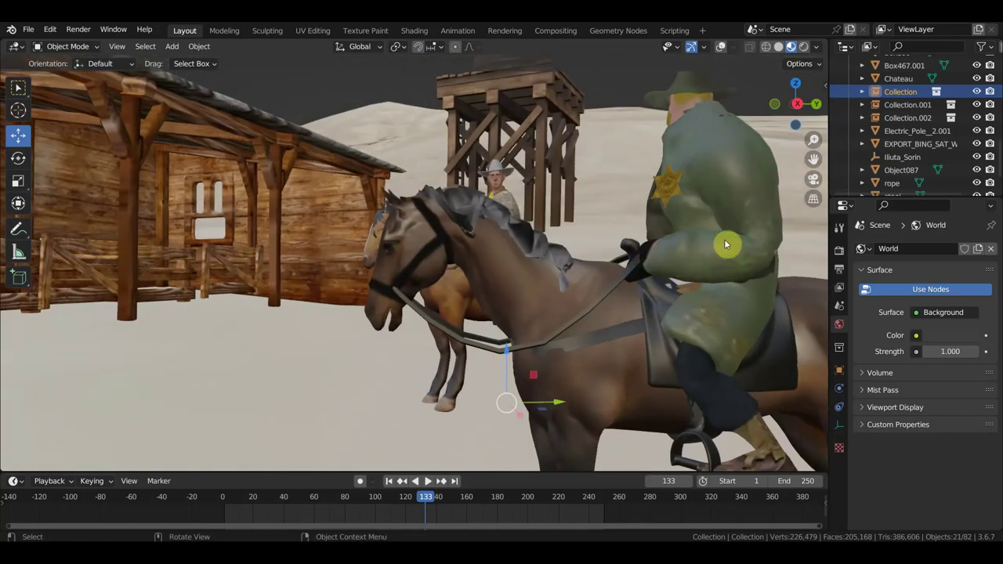
middle_drag(635, 250, 352, 526)
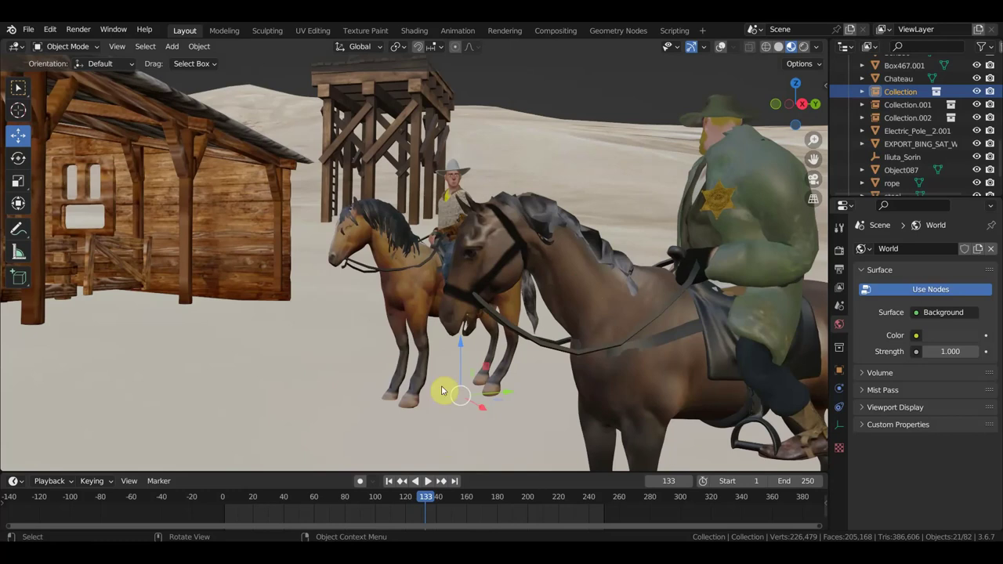
scroll(452, 403, down, 3)
middle_drag(457, 371, 533, 361)
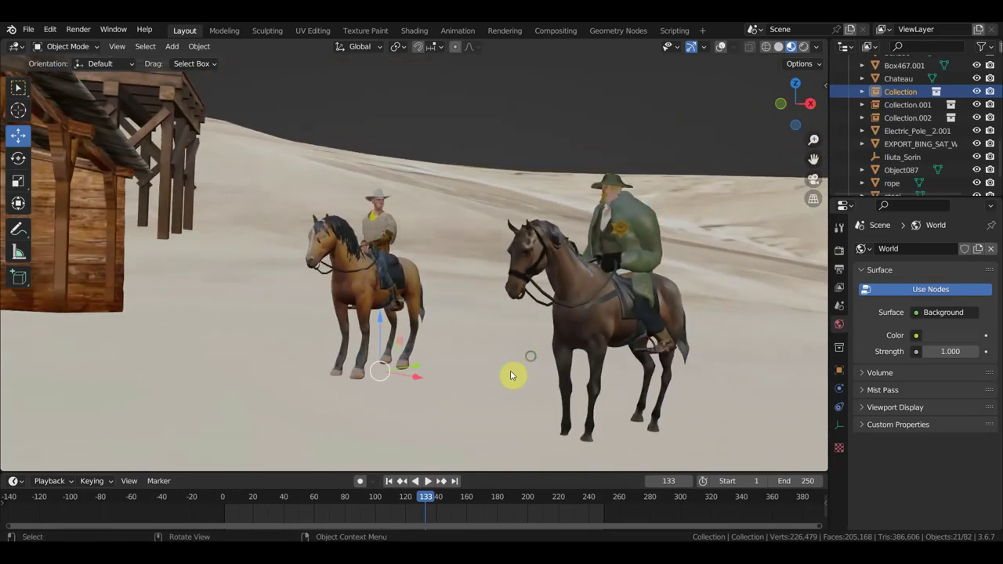
click(18, 87)
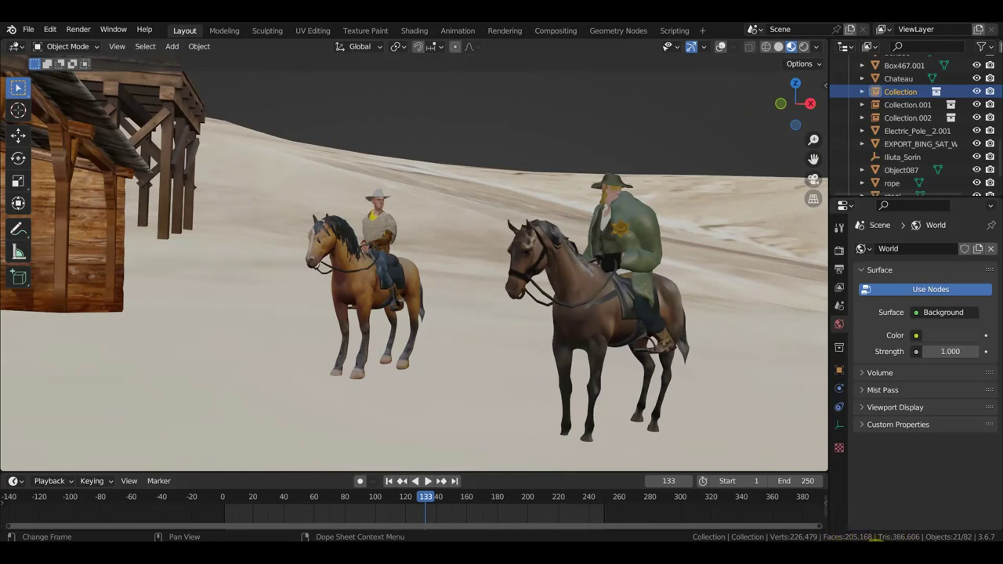
scroll(661, 379, up, 2)
scroll(661, 379, down, 5)
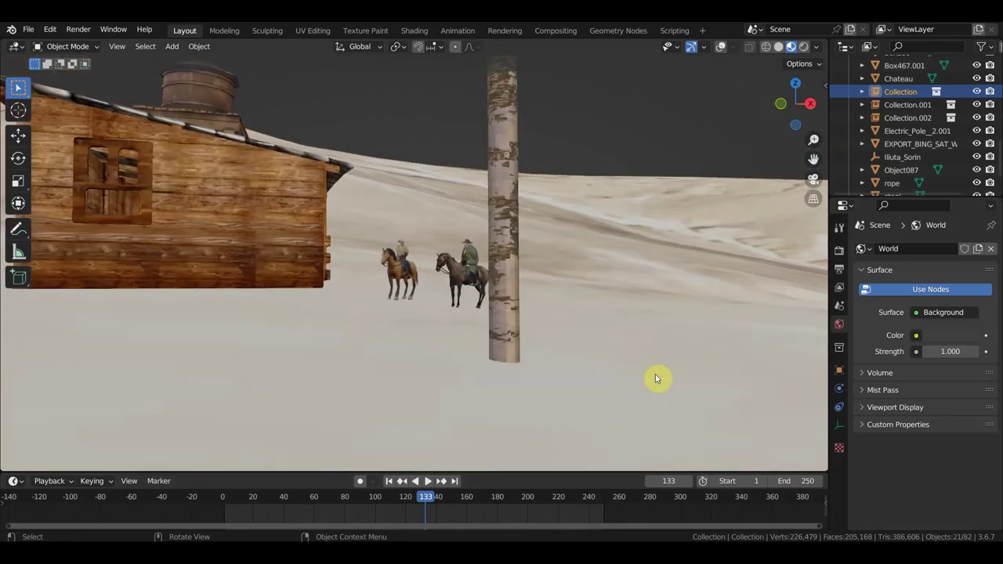
scroll(657, 379, up, 4)
scroll(657, 378, up, 1)
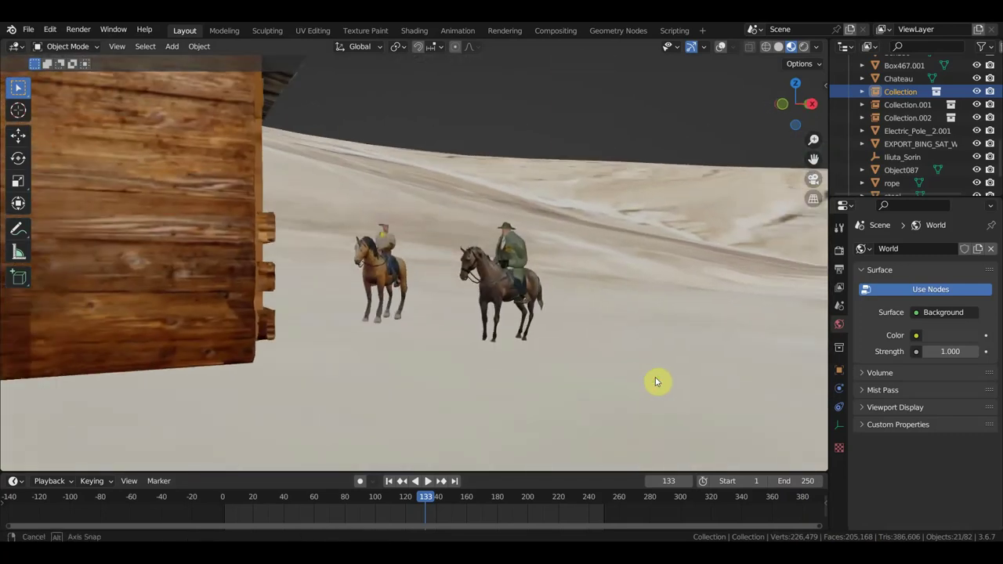
scroll(605, 359, down, 2)
mouse_move(609, 358)
middle_down()
mouse_move(808, 359)
mouse_move(29, 359)
mouse_move(246, 349)
middle_up()
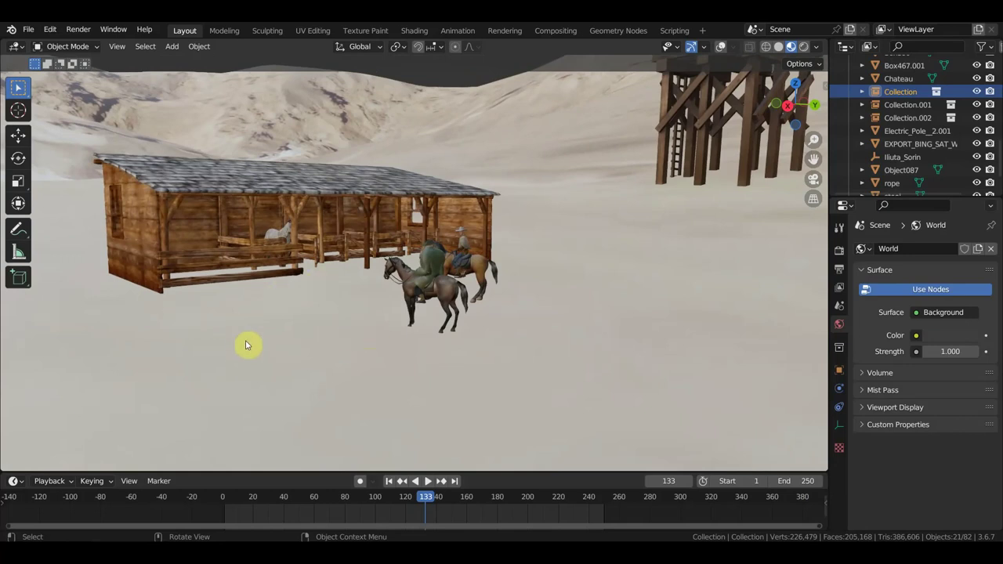
middle_drag(215, 321, 381, 316)
middle_drag(575, 248, 537, 246)
mouse_move(589, 196)
middle_down()
mouse_move(555, 243)
mouse_move(608, 246)
middle_up()
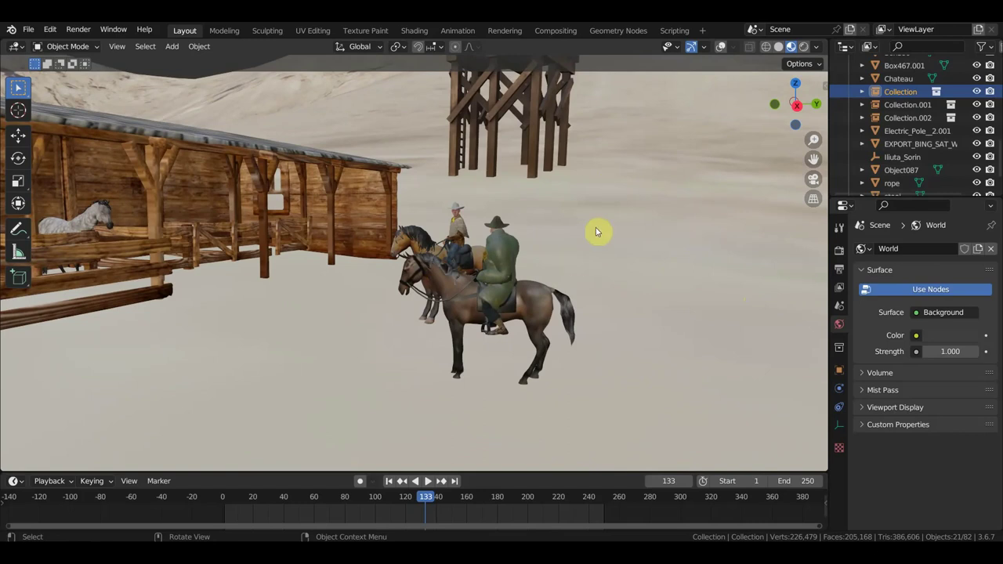
mouse_move(598, 249)
middle_down()
mouse_move(624, 248)
mouse_move(536, 250)
middle_up()
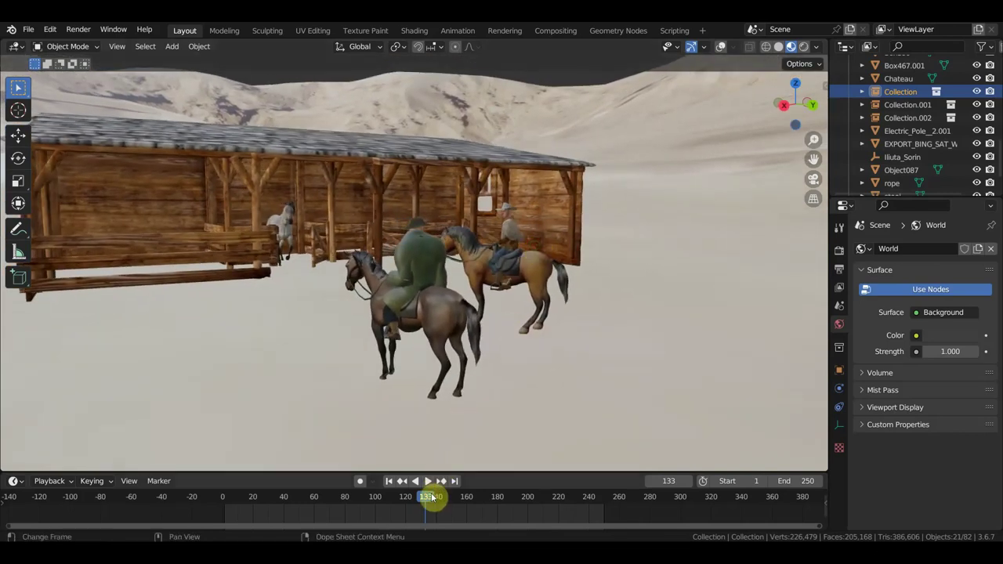
Play and scrub the riding animation while viewing the riders close up.
key(space)
mouse_move(470, 510)
mouse_down()
mouse_move(502, 510)
mouse_move(439, 506)
mouse_move(589, 511)
mouse_move(390, 509)
mouse_move(446, 509)
mouse_up()
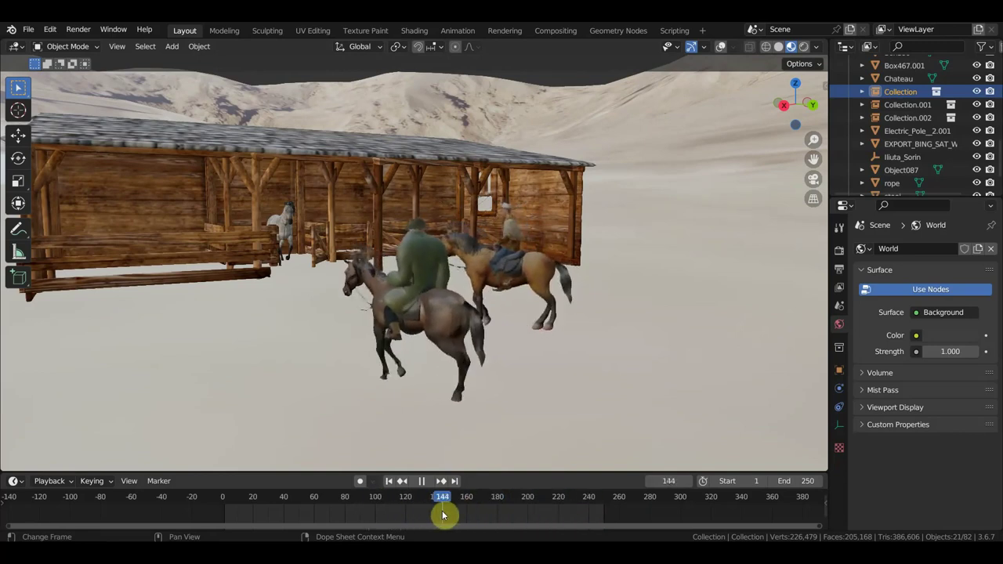
scroll(468, 342, up, 5)
mouse_move(468, 342)
middle_down()
mouse_move(343, 363)
mouse_move(223, 349)
middle_up()
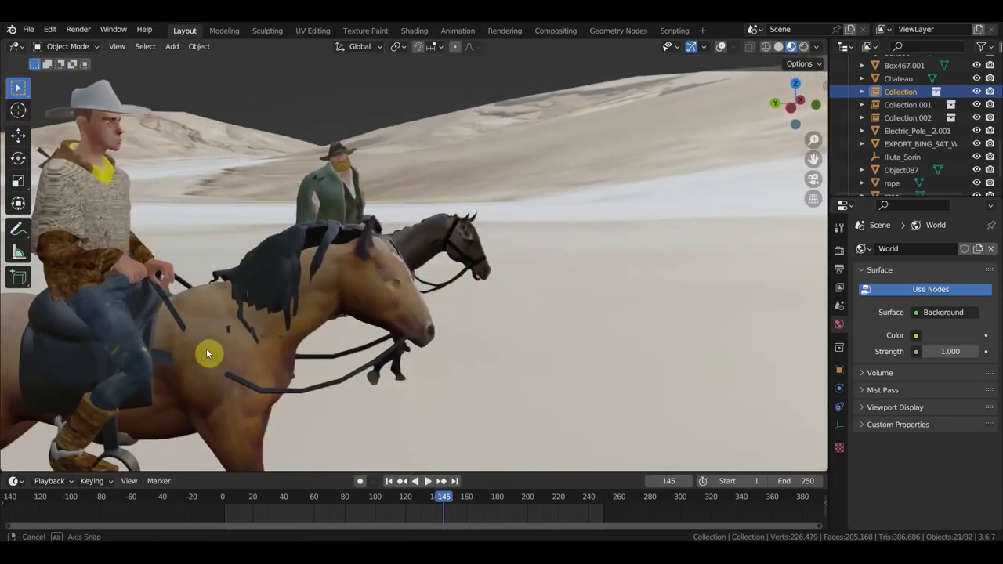
middle_drag(210, 354, 254, 367)
Replay the animation and scrub from frame 122 to frame 164.
key(space)
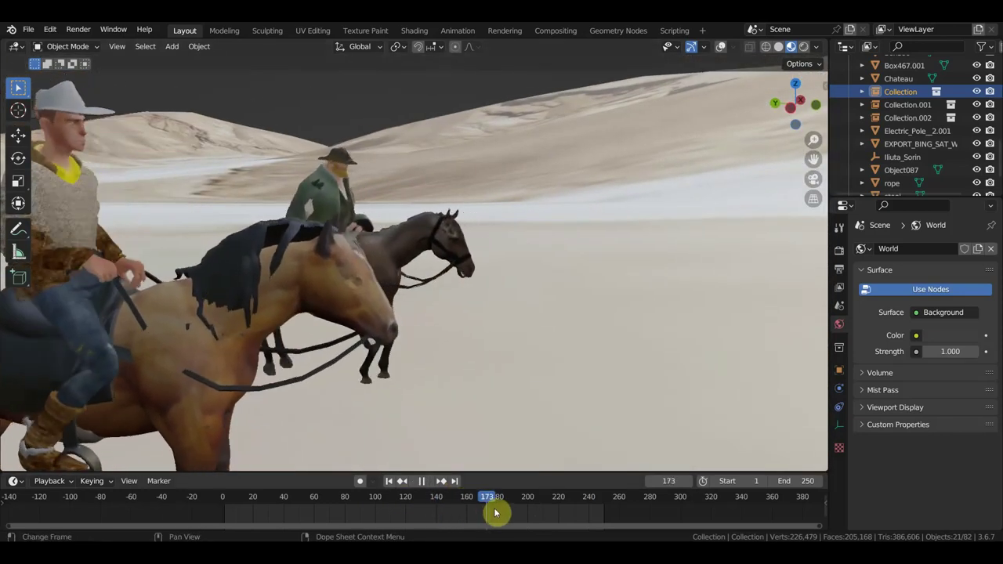
drag(541, 525, 416, 506)
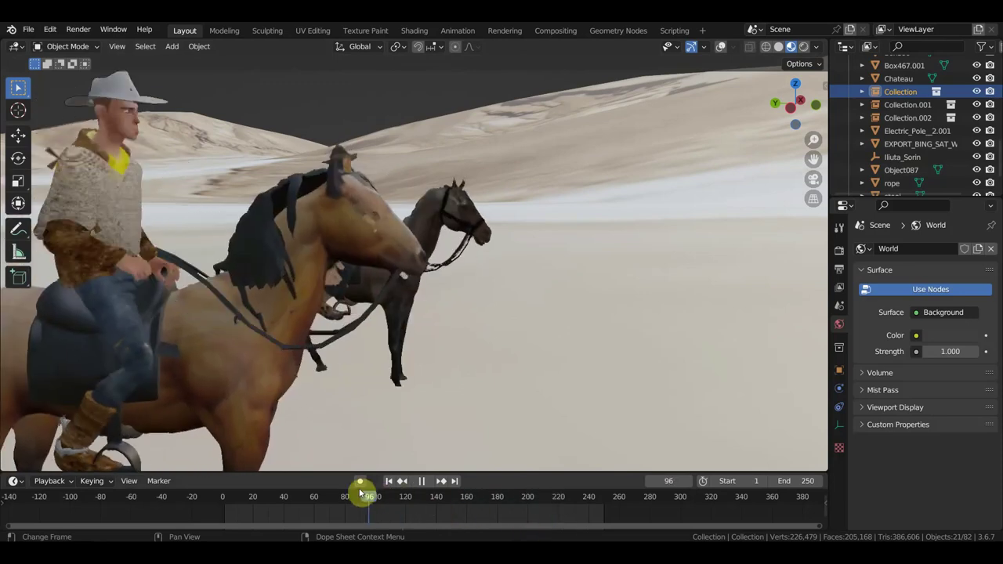
mouse_move(426, 511)
mouse_down()
mouse_move(486, 522)
mouse_move(365, 498)
mouse_move(410, 511)
mouse_up()
mouse_move(416, 470)
middle_down()
mouse_move(432, 374)
mouse_move(506, 341)
mouse_move(567, 347)
mouse_move(553, 349)
middle_up()
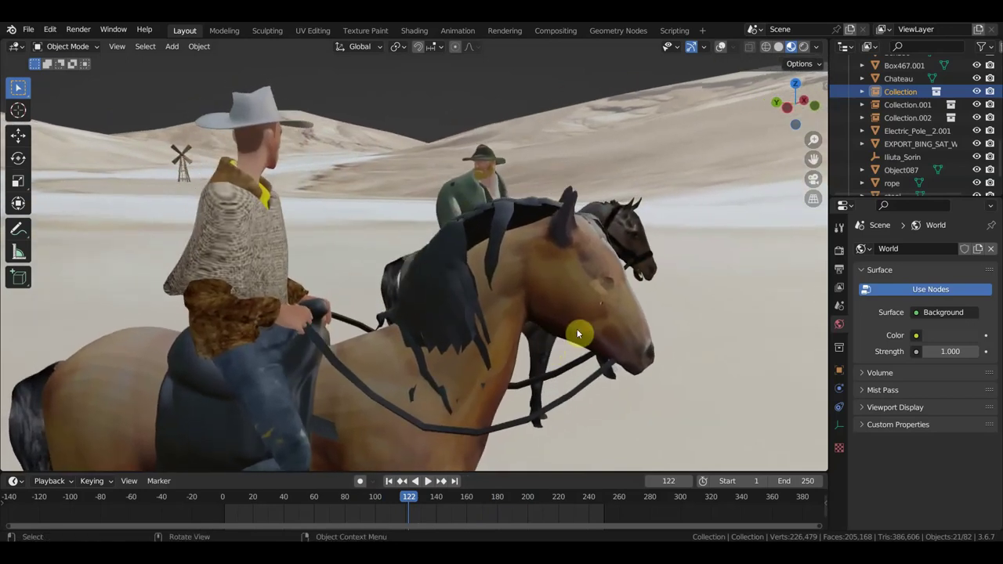
Set the animation to frame 178 and inspect both riders from several angles.
drag(410, 501, 494, 502)
mouse_move(559, 233)
middle_down()
mouse_move(601, 273)
mouse_move(403, 291)
mouse_move(422, 261)
middle_up()
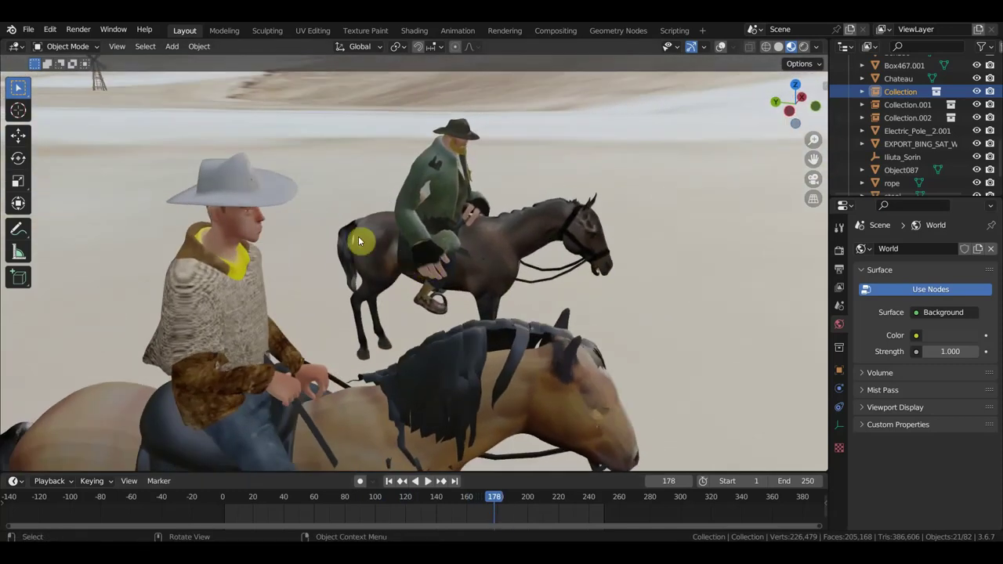
mouse_move(350, 339)
middle_down()
mouse_move(448, 287)
mouse_move(510, 354)
middle_up()
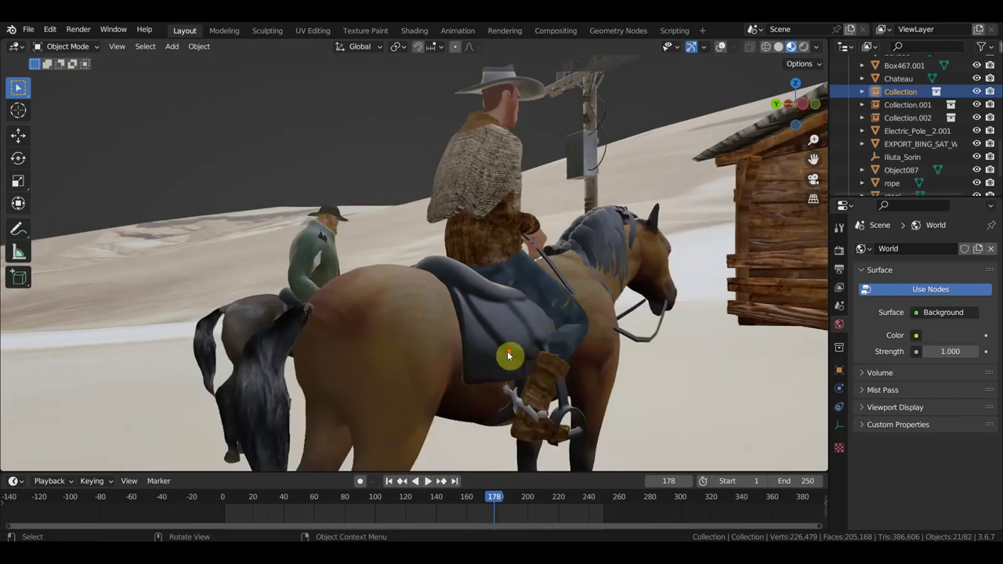
middle_drag(525, 418, 478, 388)
scroll(477, 387, up, 3)
scroll(476, 387, up, 3)
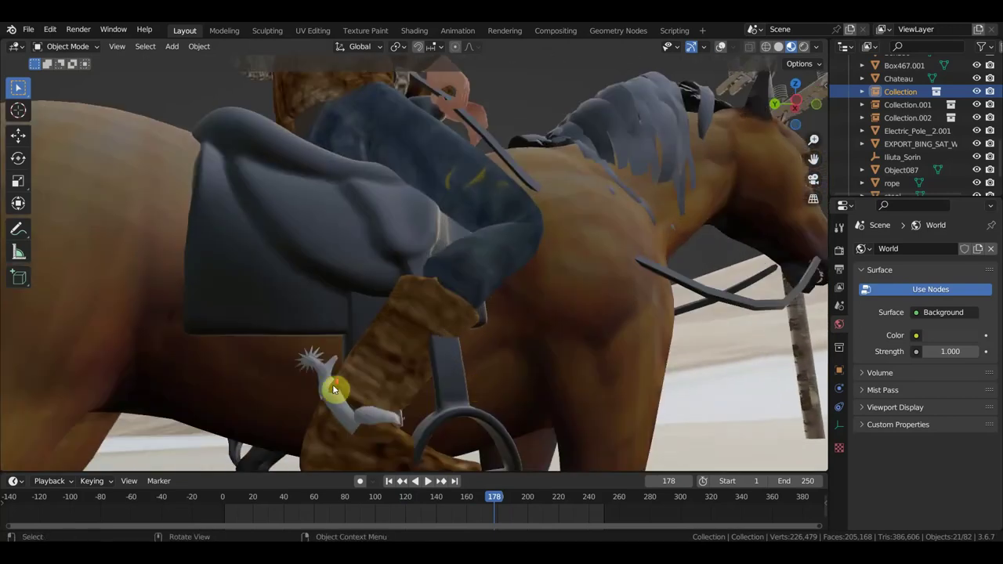
scroll(333, 390, down, 5)
middle_drag(368, 375, 376, 387)
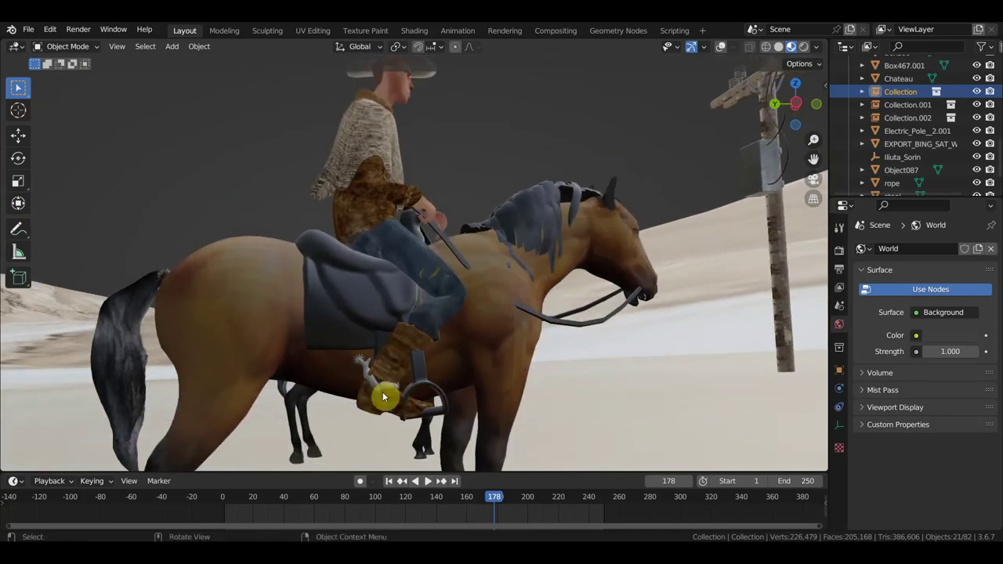
scroll(396, 395, down, 4)
mouse_move(387, 392)
middle_down()
mouse_move(430, 399)
mouse_move(463, 370)
mouse_move(663, 374)
mouse_move(295, 376)
mouse_move(289, 353)
mouse_move(280, 370)
mouse_move(290, 366)
middle_up()
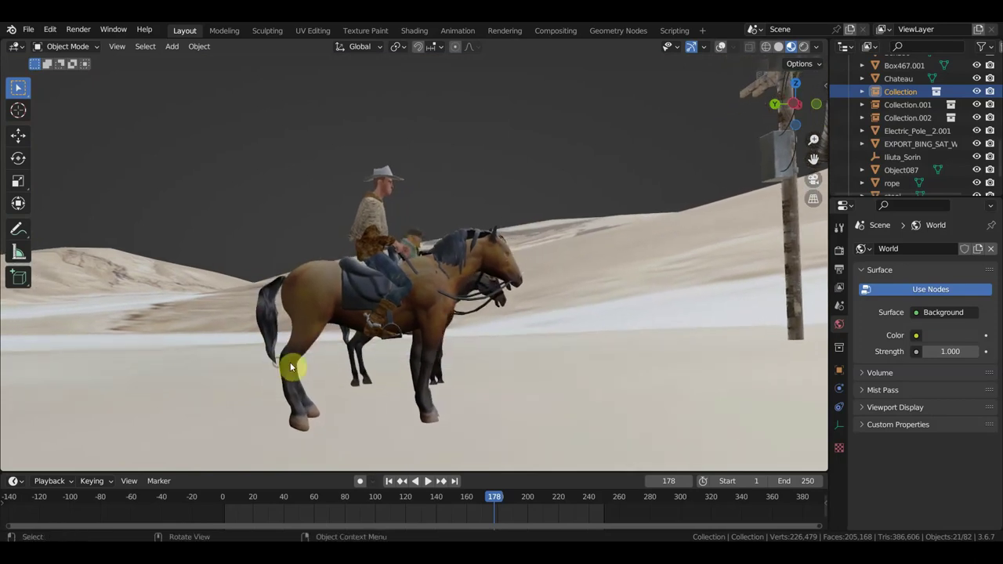
Toggle the overlays off and rotate the light-brown horse and rider slightly.
click(722, 47)
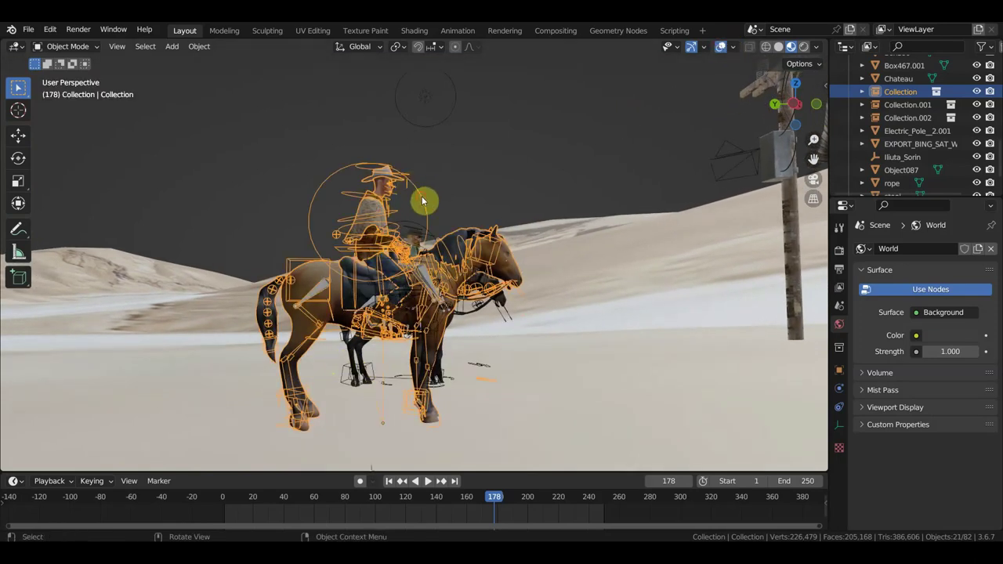
click(722, 47)
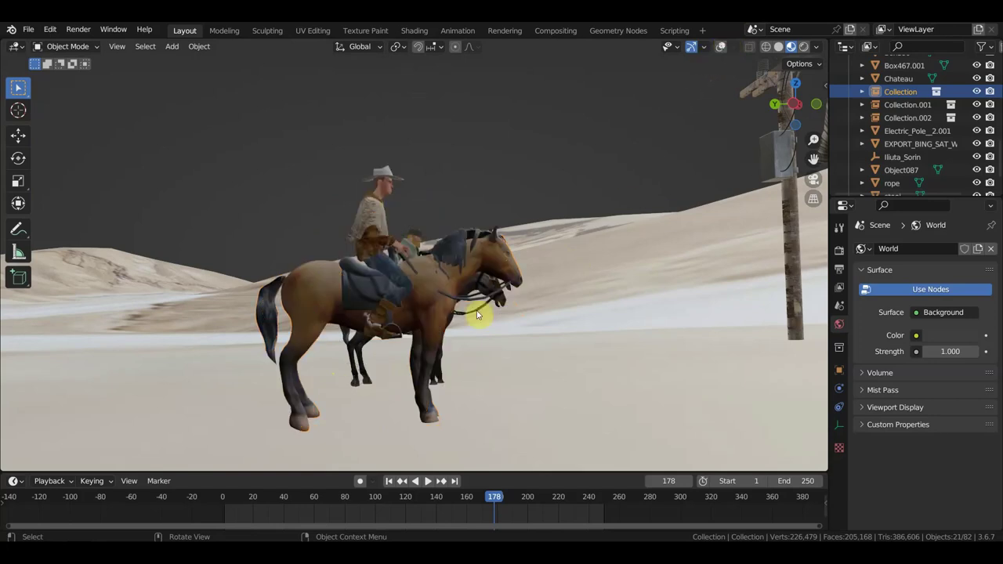
key(r)
click(510, 312)
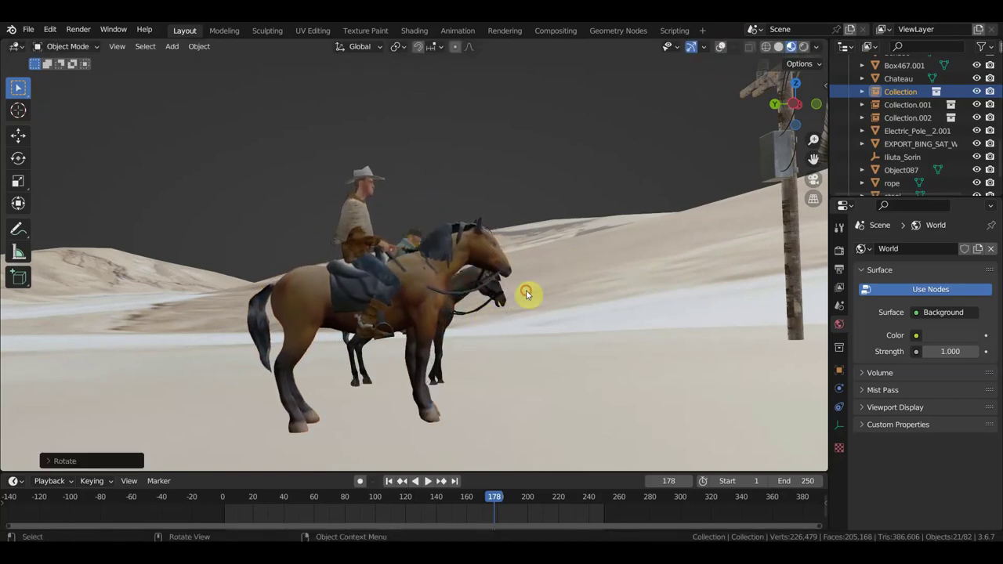
Shift the brown-horse collection about 0.04 m left, apart from the other rider.
key(g)
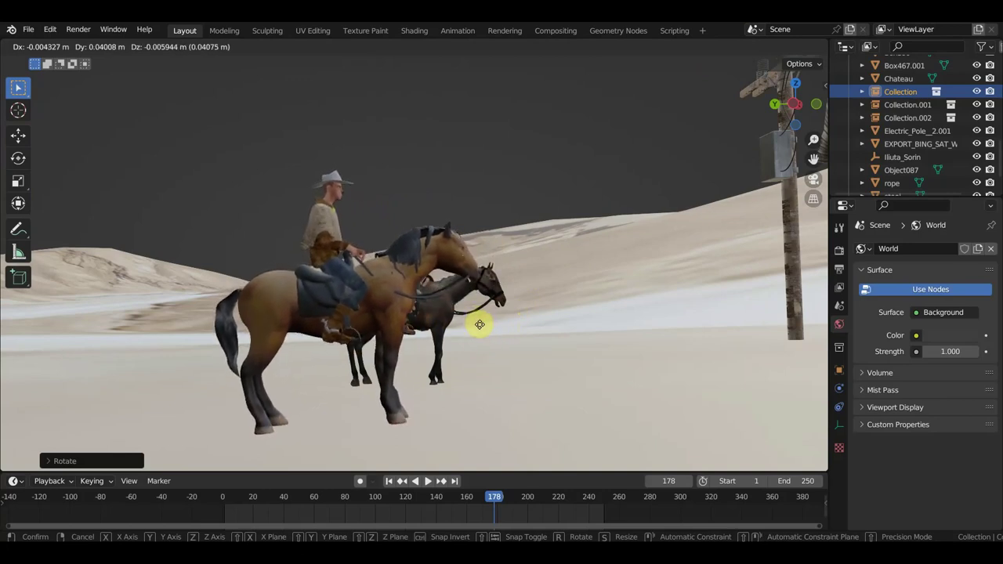
click(479, 321)
mouse_move(493, 352)
middle_down()
mouse_move(641, 374)
mouse_move(761, 359)
mouse_move(611, 358)
mouse_move(721, 359)
mouse_move(695, 358)
mouse_move(707, 356)
mouse_move(688, 343)
mouse_move(694, 358)
mouse_move(686, 363)
middle_up()
scroll(693, 345, down, 3)
Frame the stable, water tower and riders, then turn the viewport overlays back on.
scroll(694, 347, up, 3)
scroll(693, 350, down, 3)
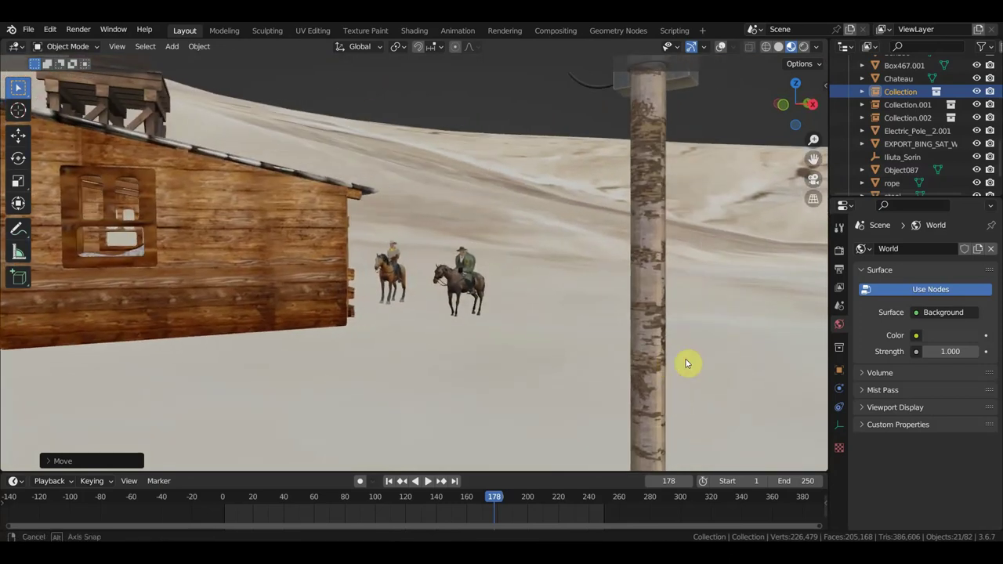
middle_drag(584, 349, 552, 329)
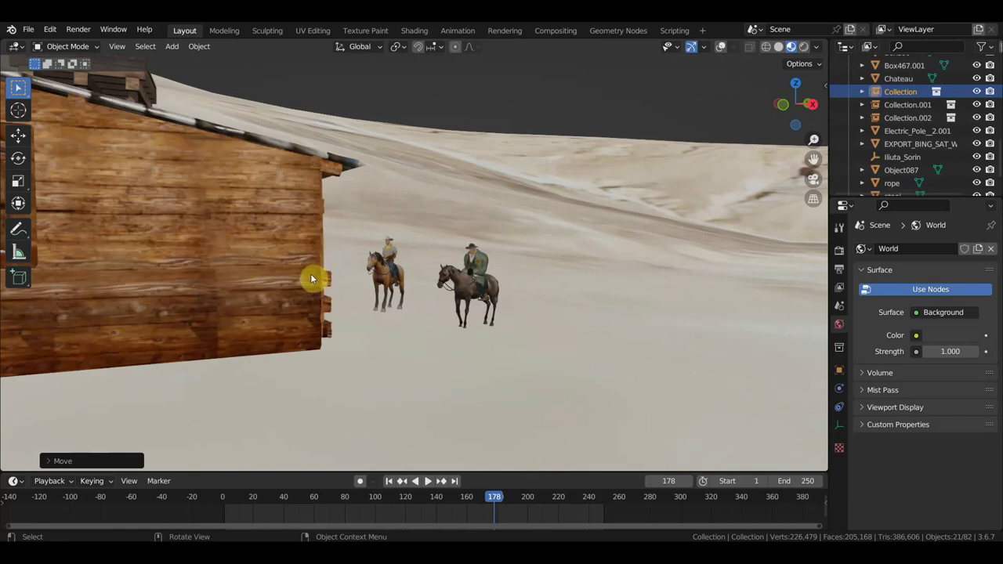
mouse_move(308, 281)
middle_down()
mouse_move(212, 283)
mouse_move(244, 287)
middle_up()
shift+middle_drag(372, 259, 541, 298)
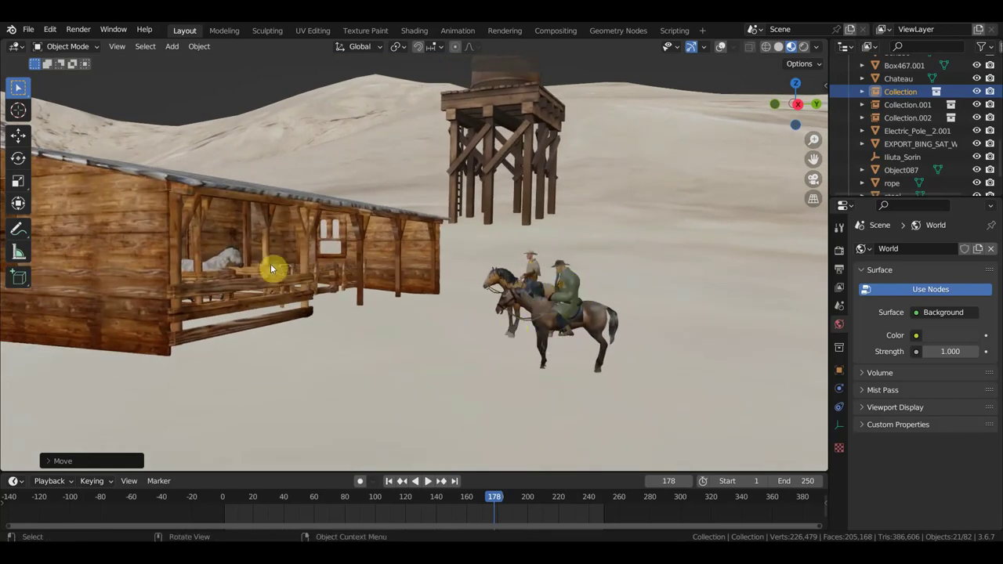
scroll(268, 273, up, 2)
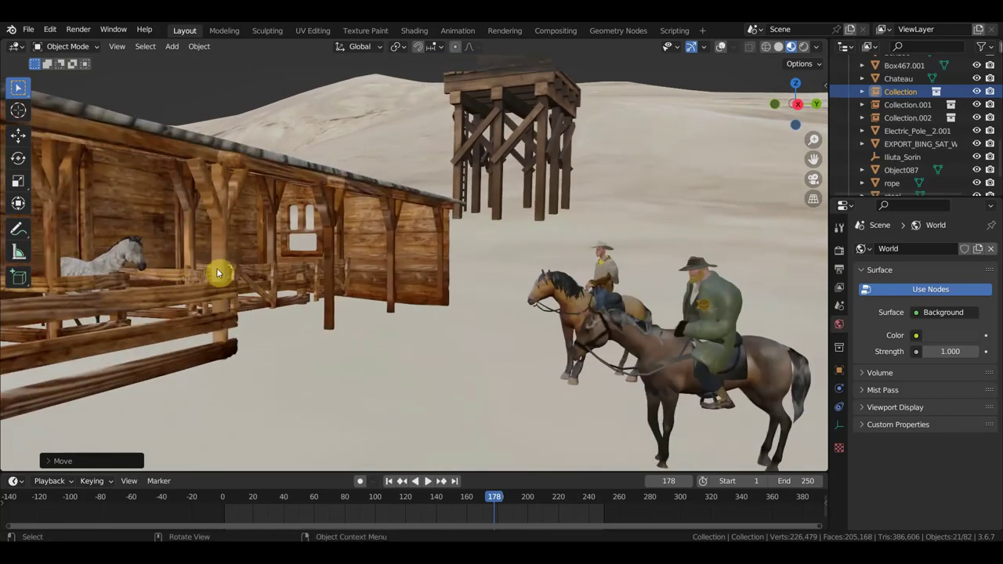
middle_drag(167, 276, 183, 276)
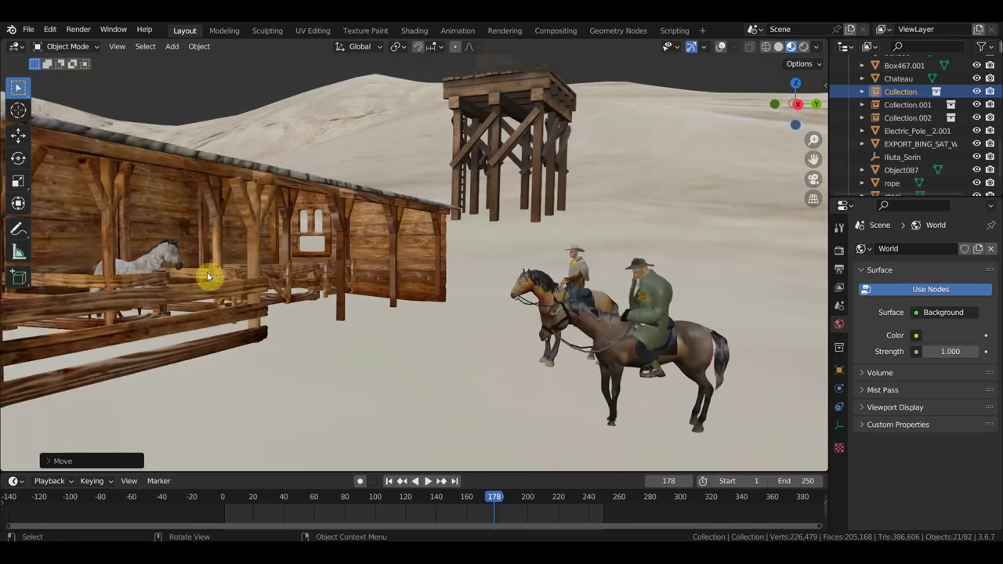
click(722, 46)
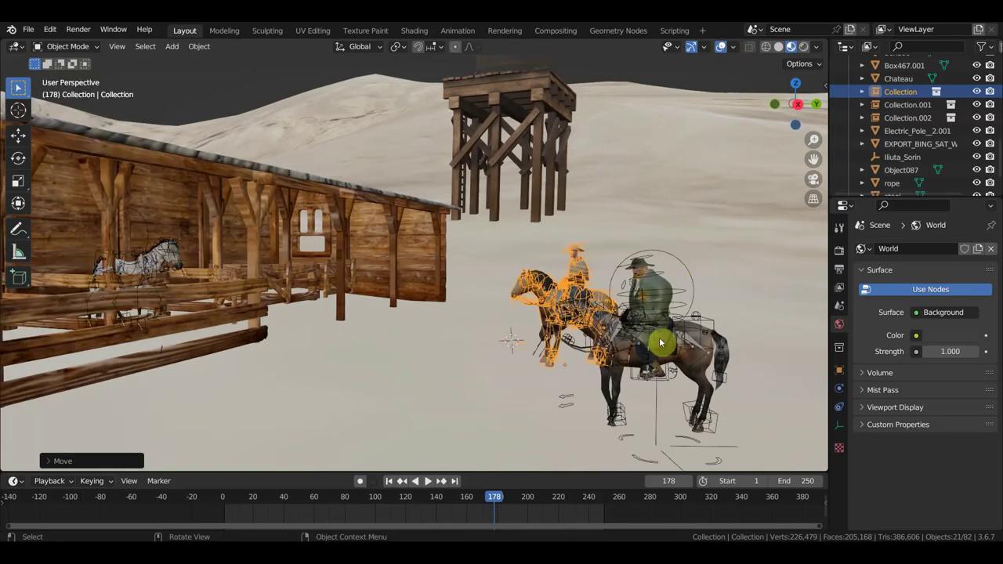
Add Collection.002 to the selection and scale both rider groups up about 1.16, then slightly more.
shift+click(693, 289)
key(s)
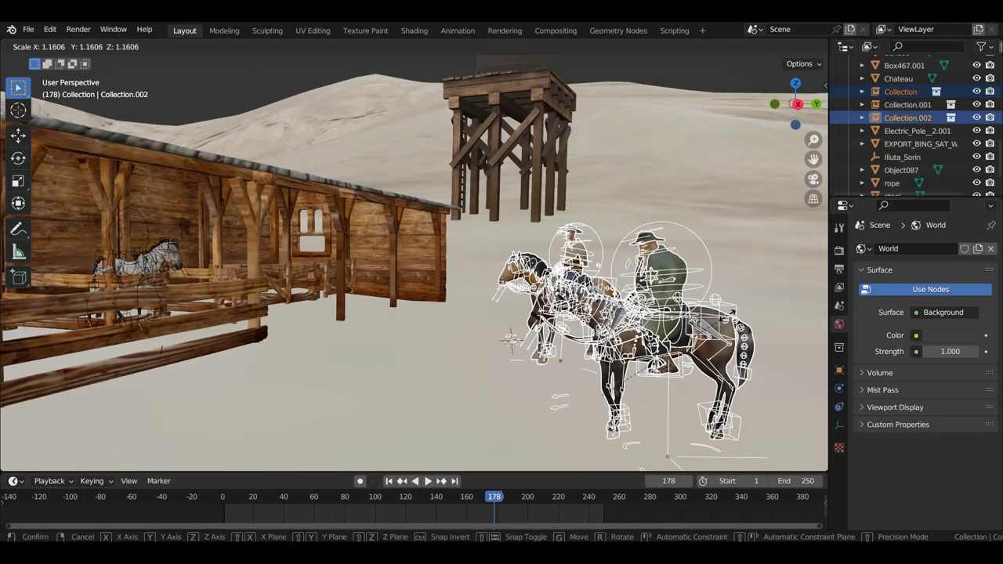
click(728, 318)
key(s)
click(716, 325)
Turn off the viewport overlays and frame the stable with both riders.
scroll(715, 325, down, 2)
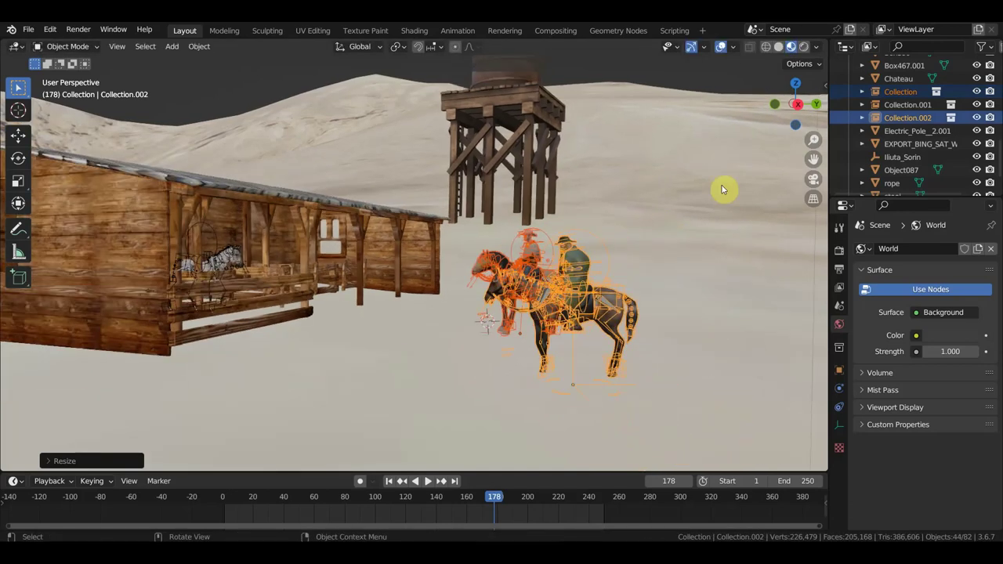
click(727, 46)
mouse_move(635, 207)
middle_down()
mouse_move(659, 207)
mouse_move(662, 245)
mouse_move(602, 224)
mouse_move(476, 208)
mouse_move(463, 181)
mouse_move(502, 208)
mouse_move(677, 207)
mouse_move(520, 212)
middle_up()
scroll(520, 212, up, 1)
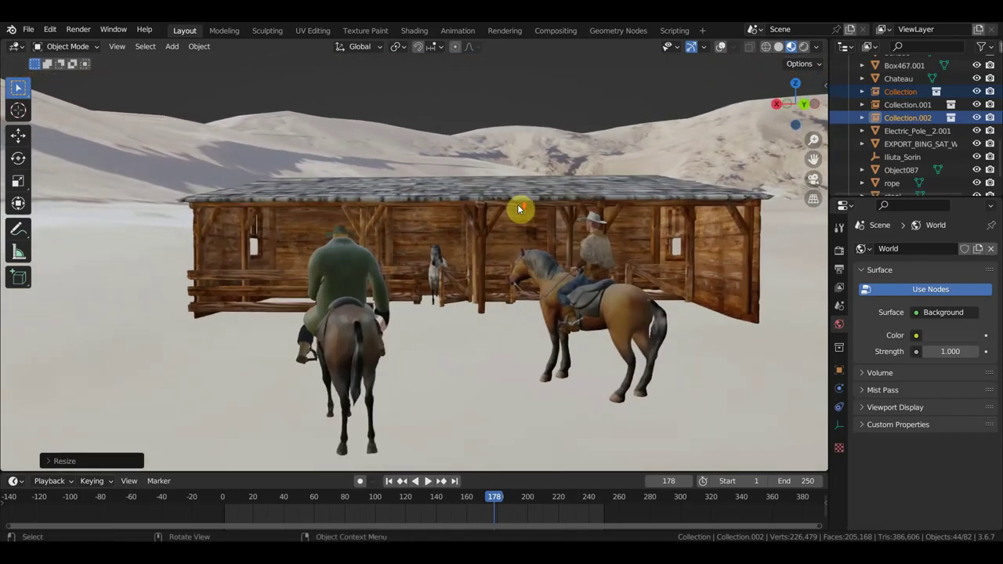
scroll(518, 209, up, 2)
scroll(604, 240, down, 2)
mouse_move(605, 242)
middle_down()
mouse_move(531, 212)
mouse_move(559, 210)
middle_up()
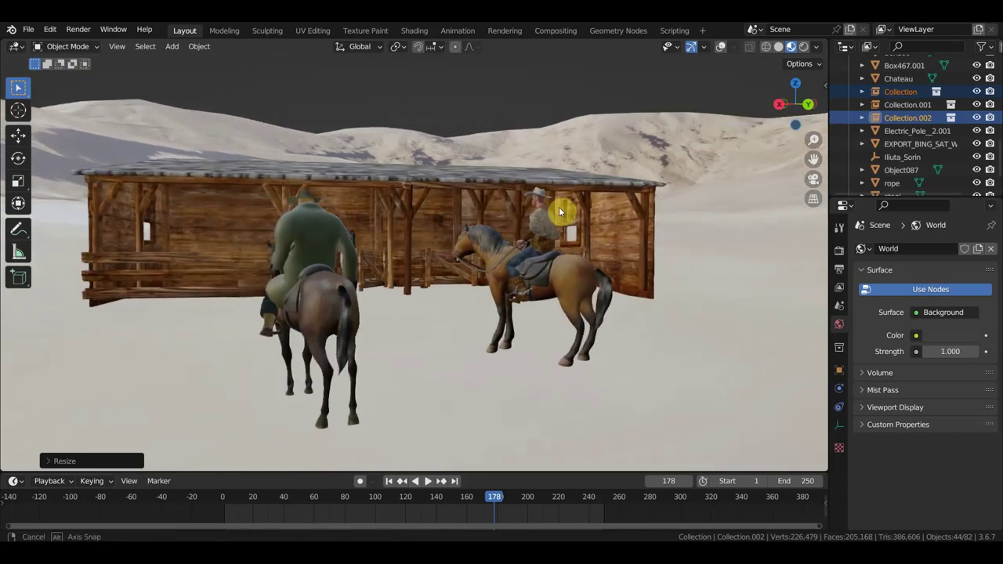